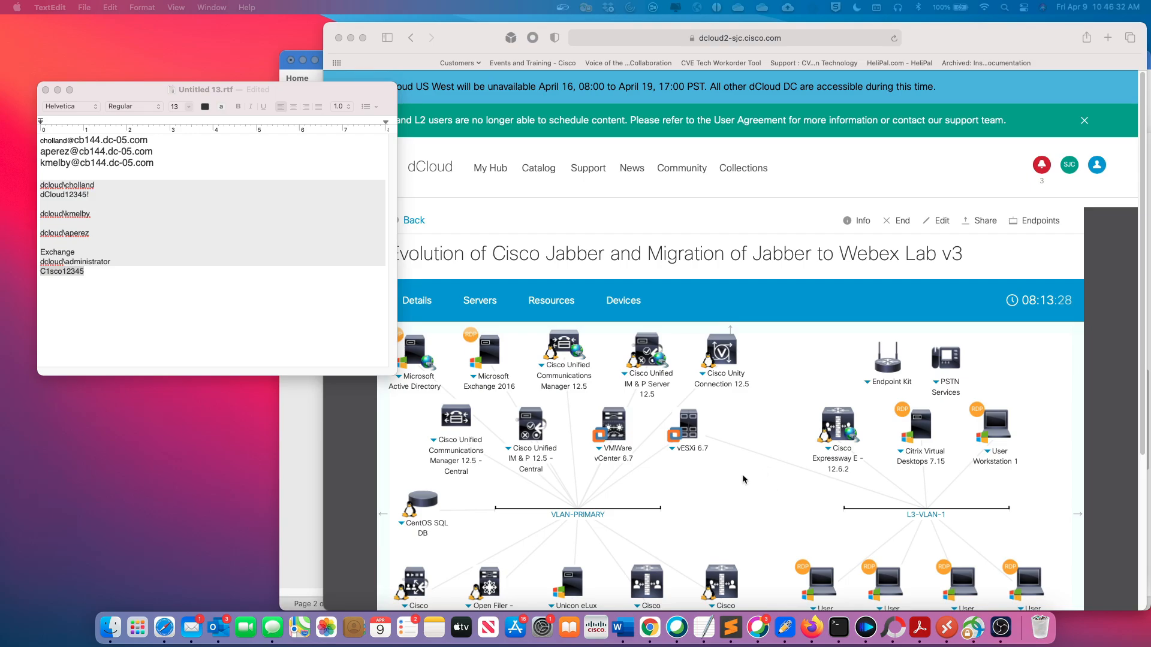
Open the 198.18.1.36 (WKST1) session in Microsoft Remote Desktop and launch Cisco Jabber
{"action": "right_click", "coordinate": [943, 619]}
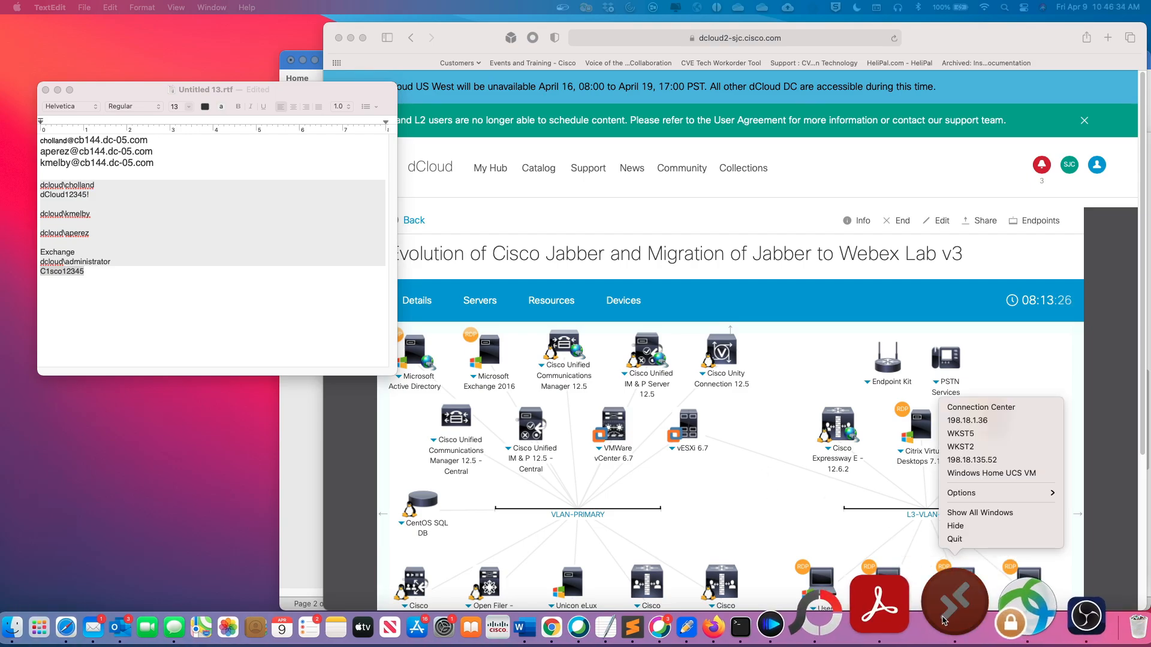
{"action": "left_click", "coordinate": [966, 420]}
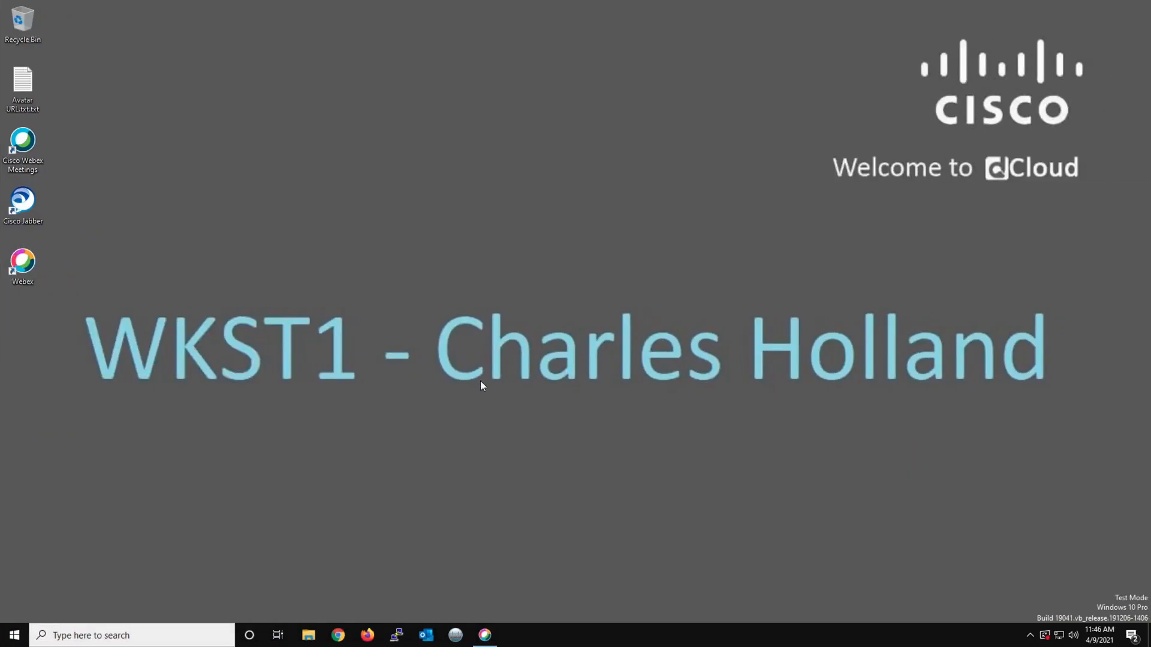
{"action": "double_click", "coordinate": [27, 202]}
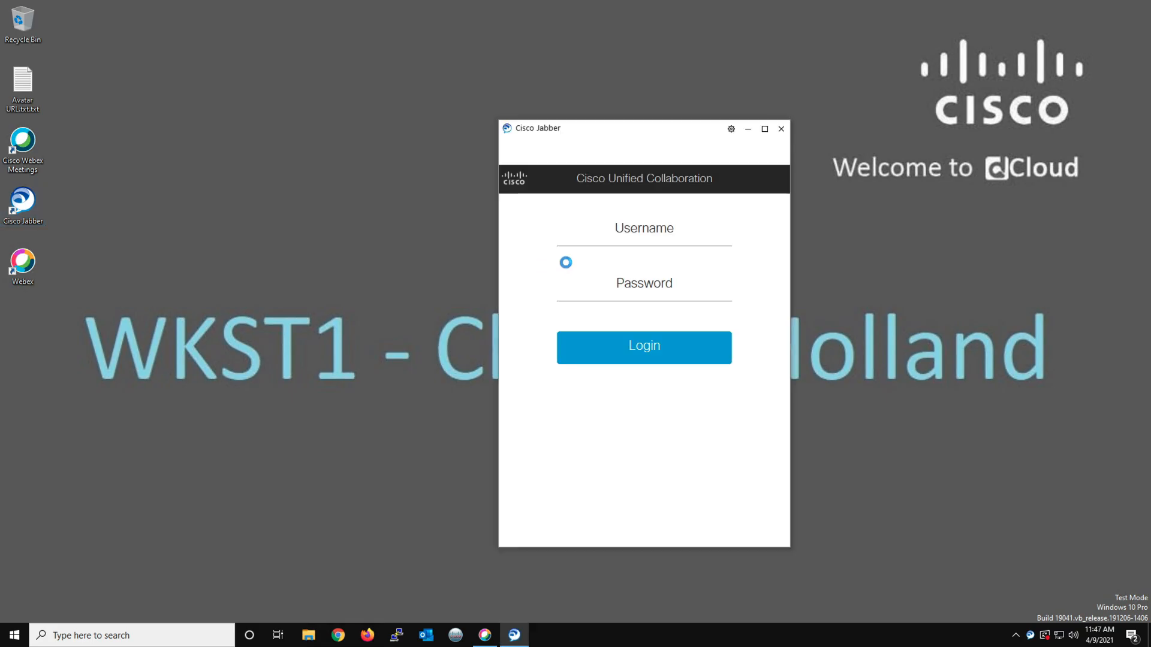
Log in to Cisco Jabber on WKST1 with the lab account's username and password
{"action": "left_click", "coordinate": [639, 230]}
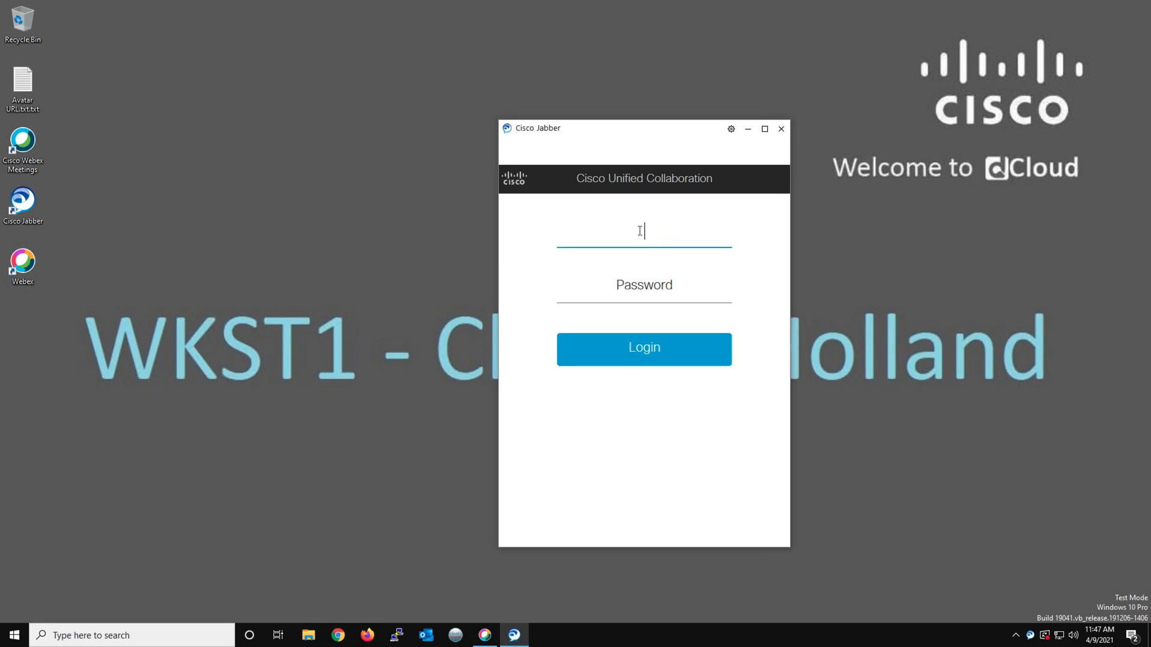
{"action": "type", "text": "cholland"}
{"action": "key", "text": "Tab"}
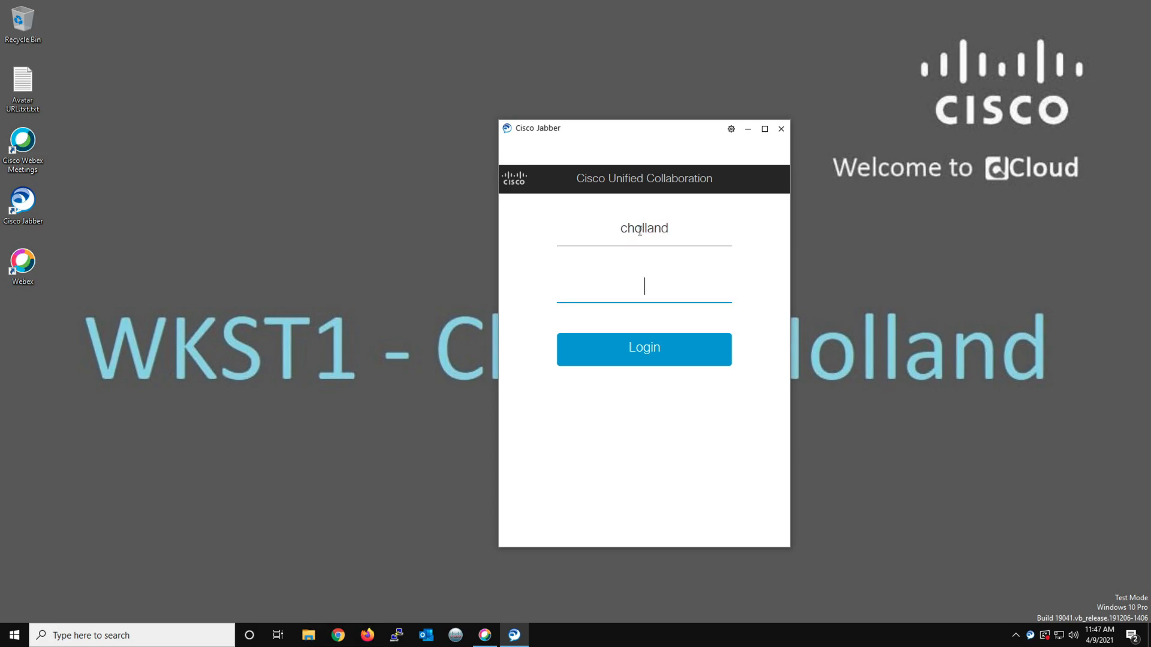
{"action": "type", "text": "************"}
{"action": "key", "text": "Return"}
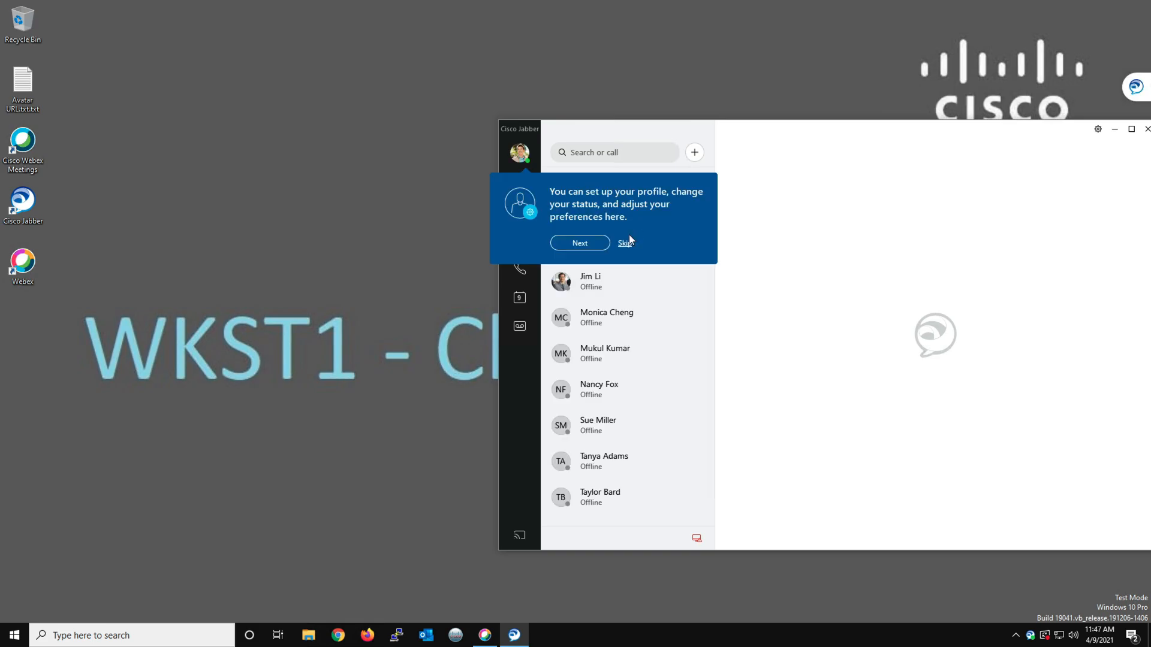
Skip Jabber's introductory tour and exit Jabber on WKST1
{"action": "left_click", "coordinate": [624, 243]}
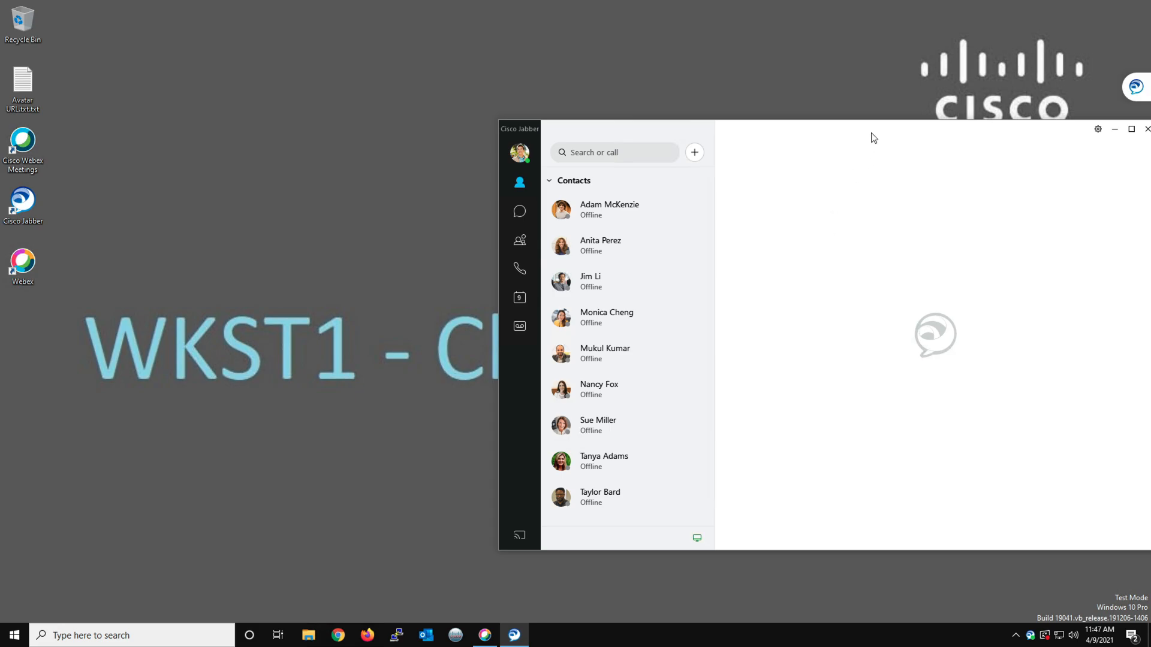
{"action": "left_click_drag", "start_coordinate": [871, 134], "coordinate": [755, 109]}
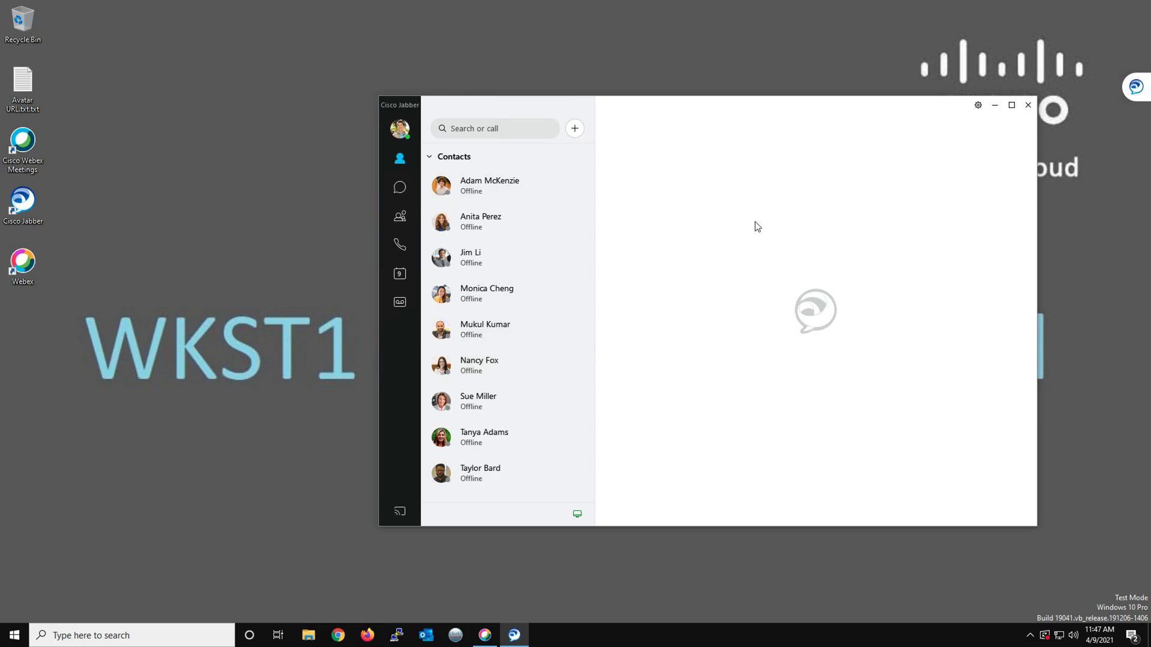
{"action": "left_click", "coordinate": [978, 106]}
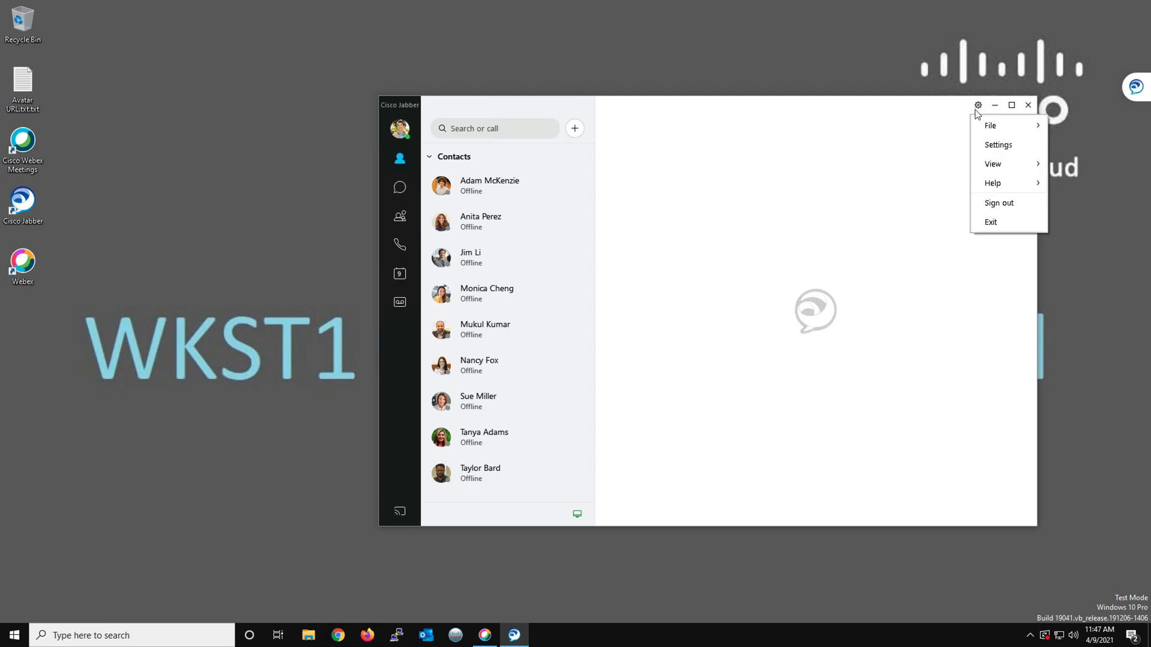
{"action": "left_click", "coordinate": [991, 223]}
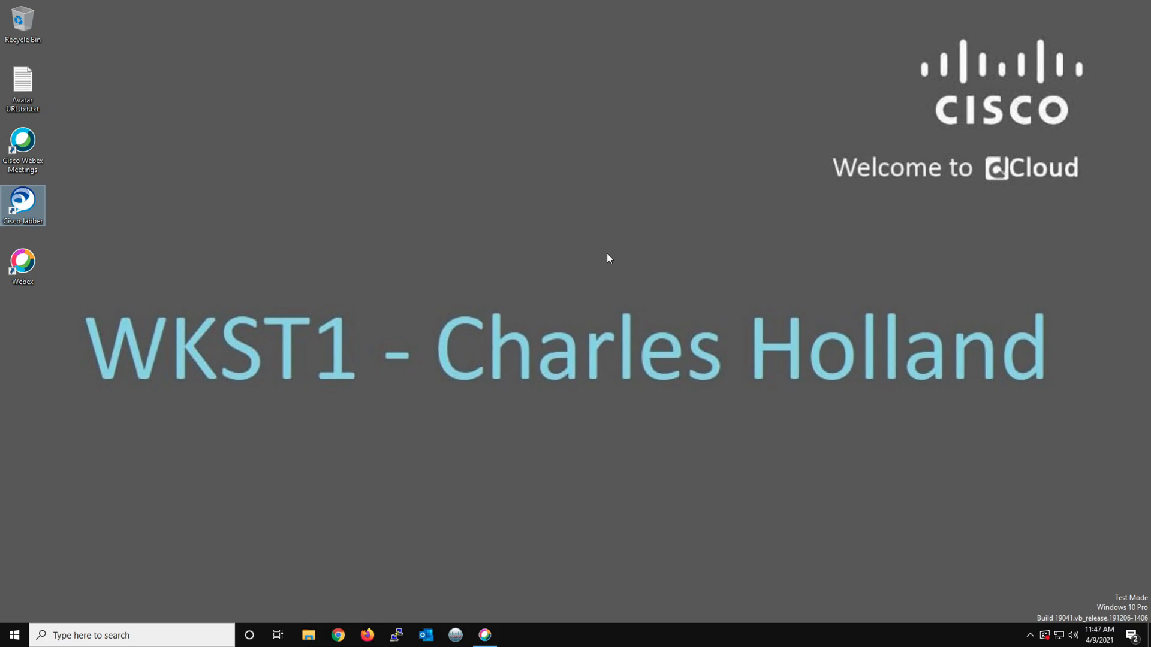
Switch to the Windows Home UCS VM remote session and activate Jabber's sign-in address field
{"action": "key", "text": "ctrl+Left"}
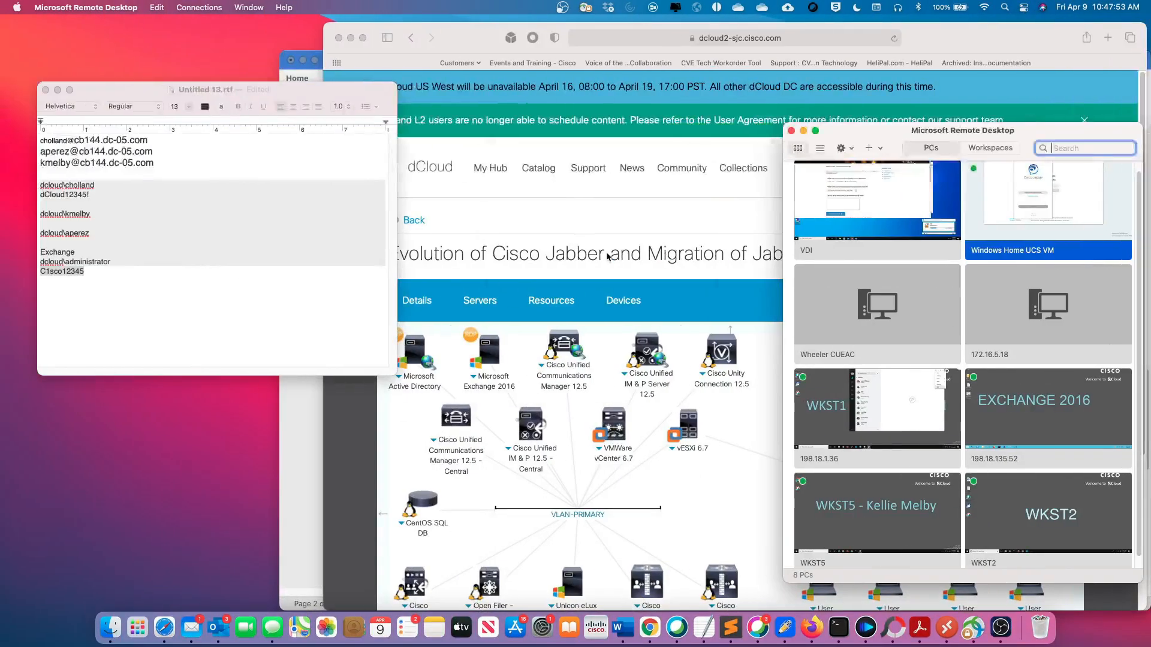
{"action": "right_click", "coordinate": [952, 605]}
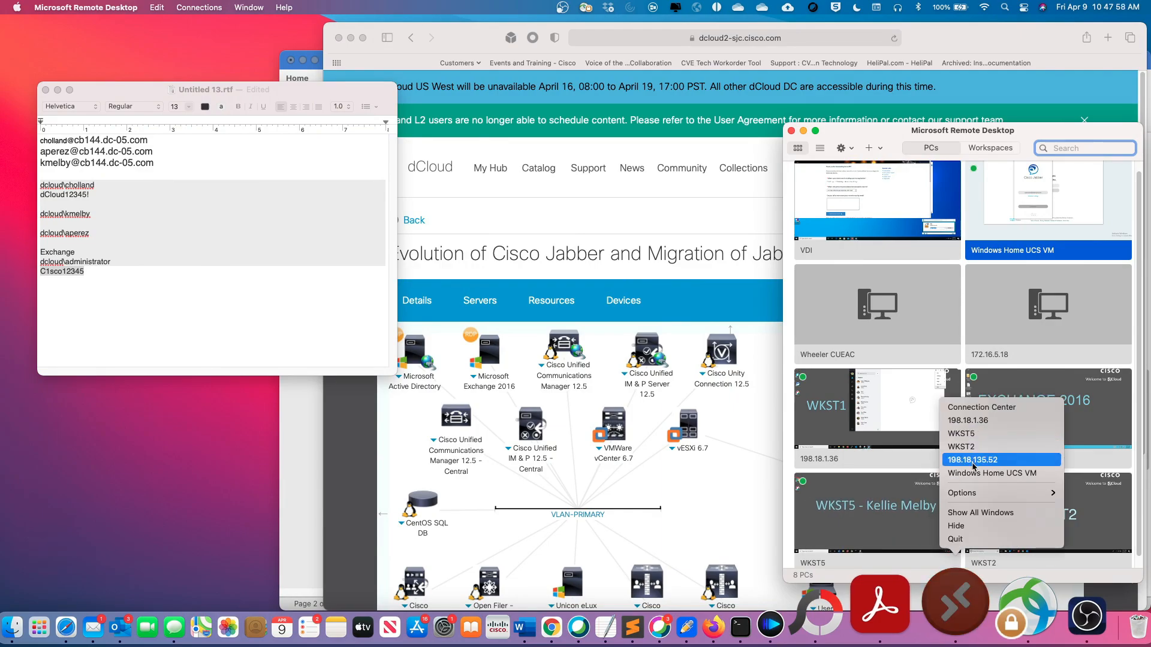
{"action": "left_click", "coordinate": [974, 473]}
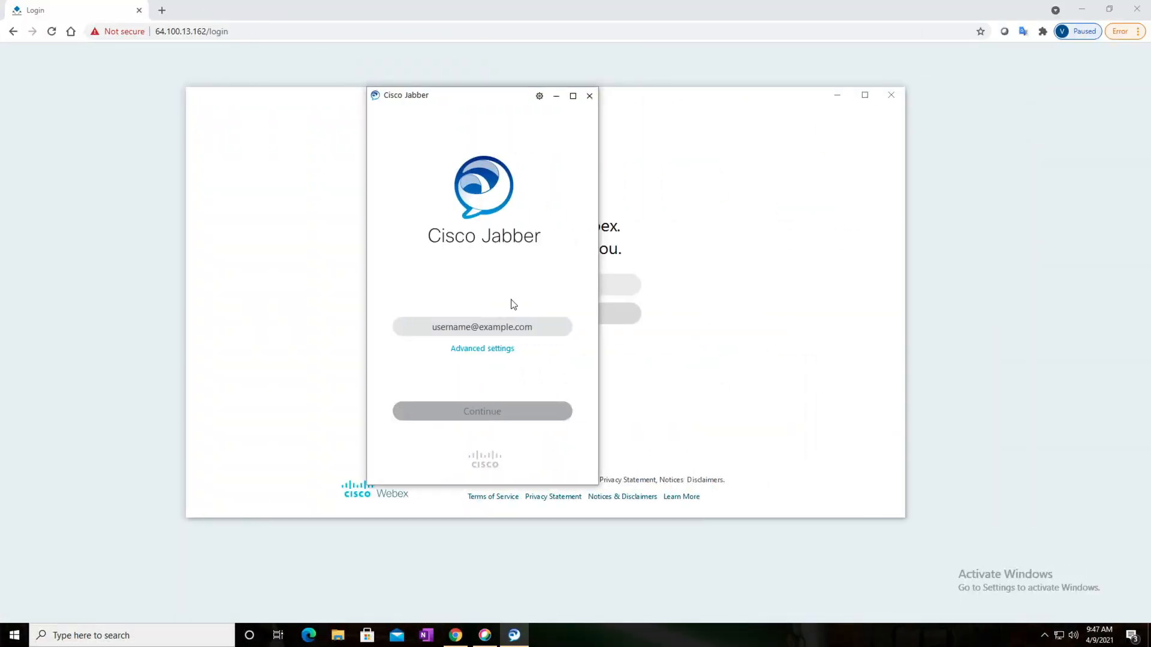
{"action": "left_click", "coordinate": [491, 327]}
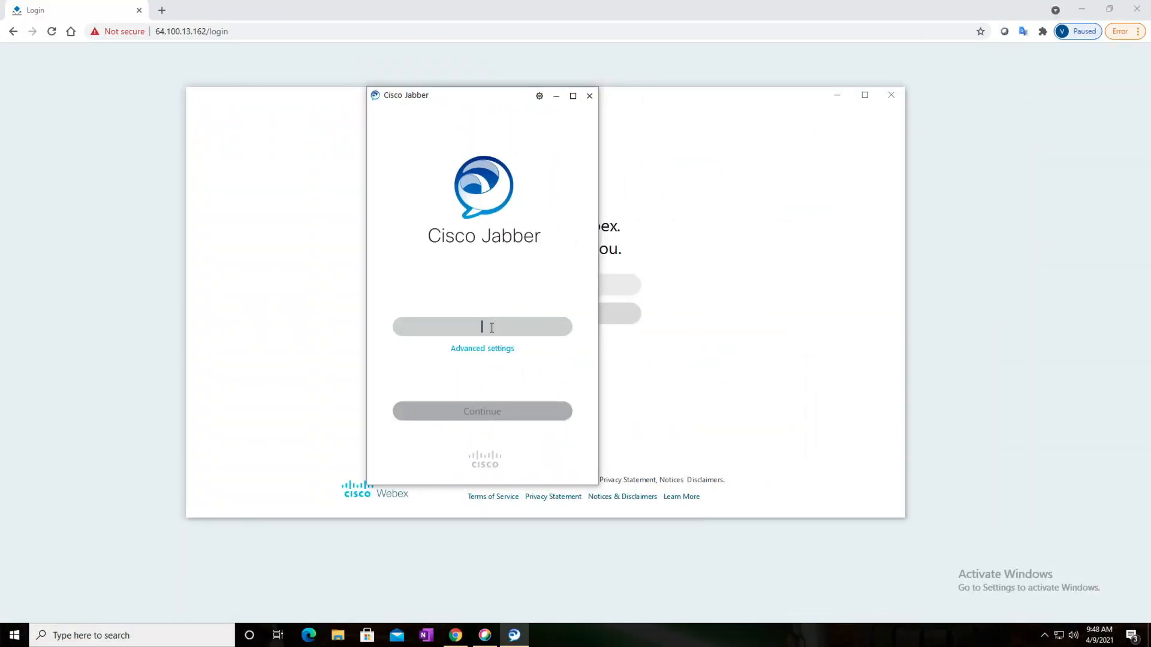
Copy the first e-mail address from the Untitled 13.rtf note in TextEdit on the Mac
{"action": "key", "text": "ctrl+Left"}
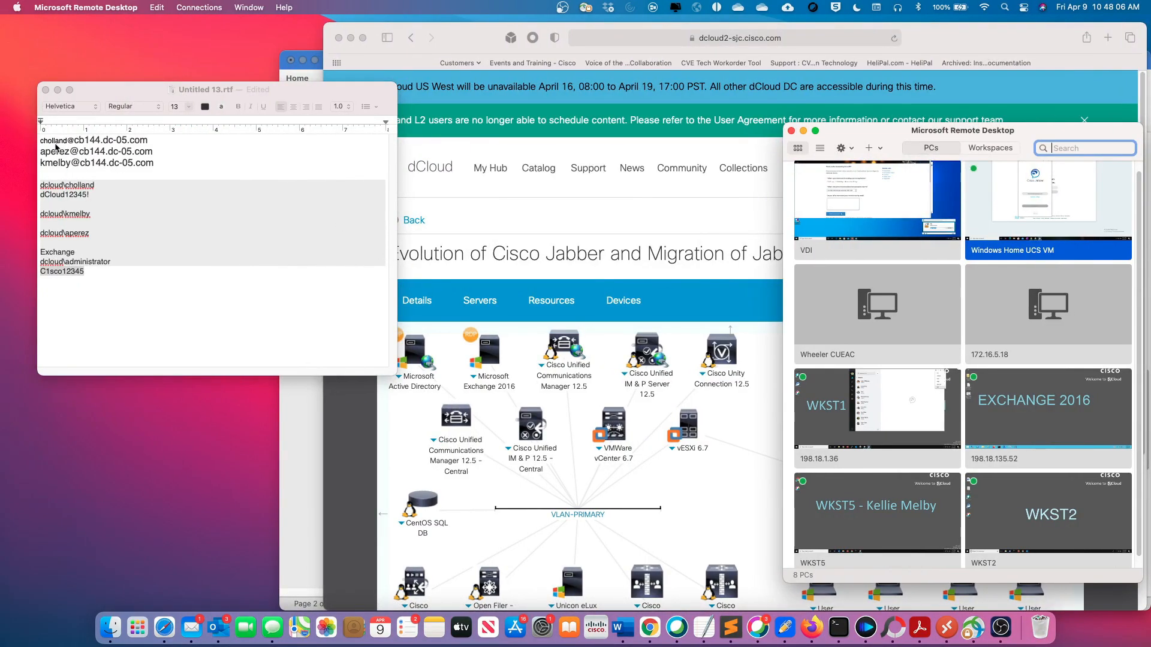
{"action": "left_click", "coordinate": [56, 146]}
{"action": "left_click_drag", "start_coordinate": [40, 141], "coordinate": [132, 142]}
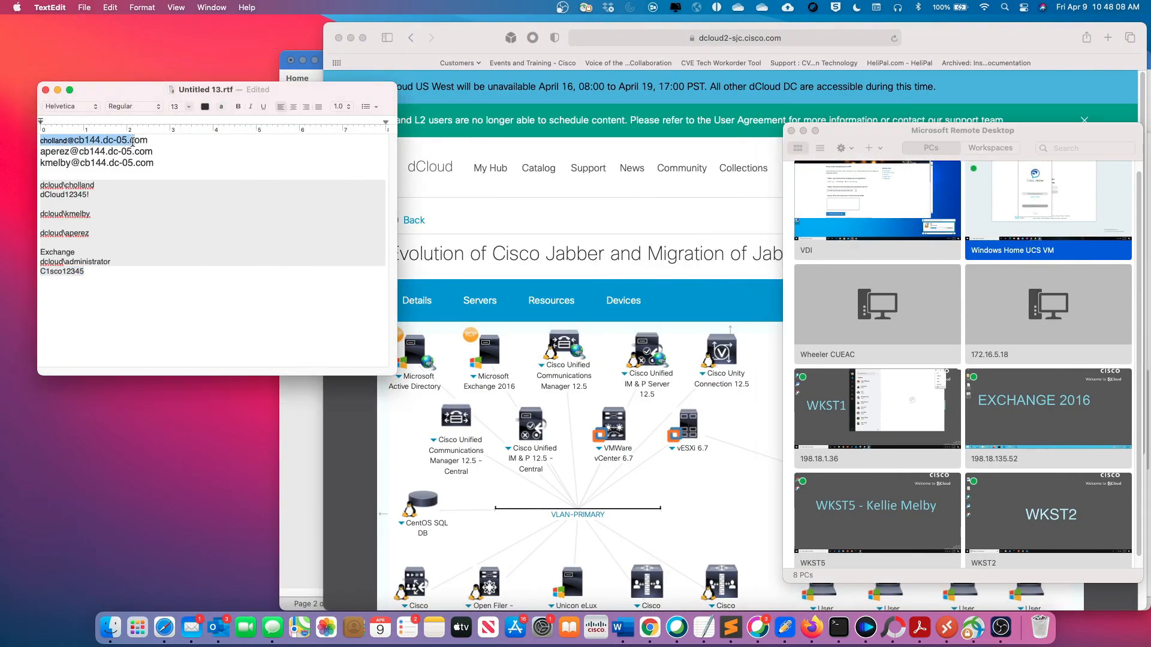
{"action": "right_click", "coordinate": [135, 142]}
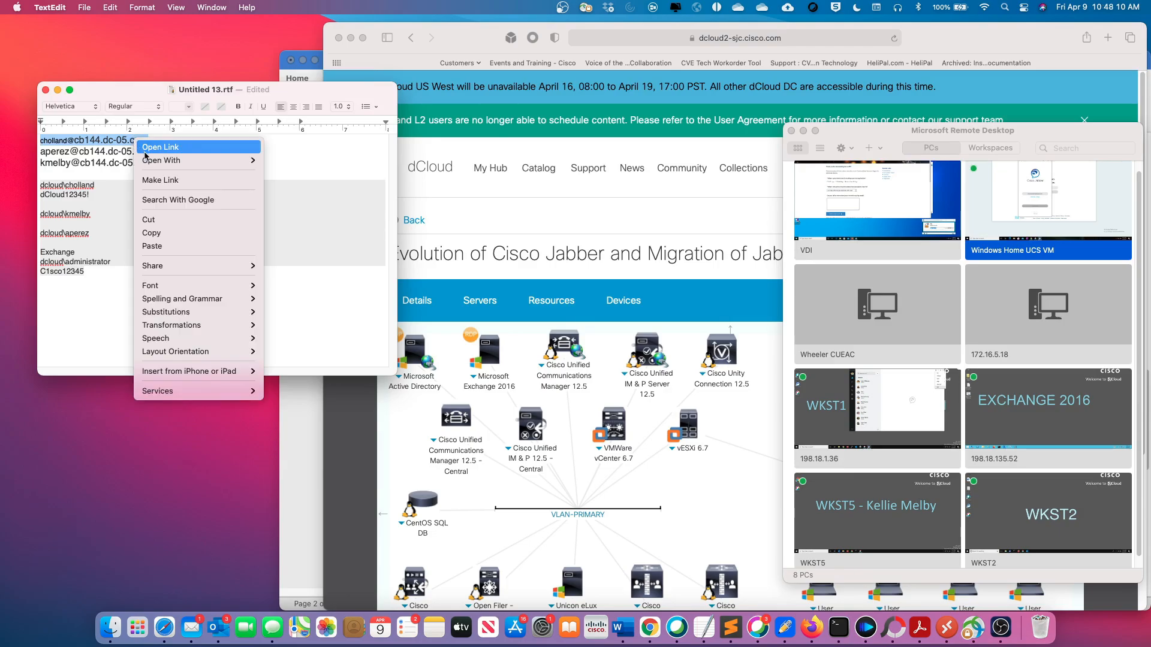
{"action": "left_click", "coordinate": [168, 234]}
{"action": "left_click", "coordinate": [740, 510]}
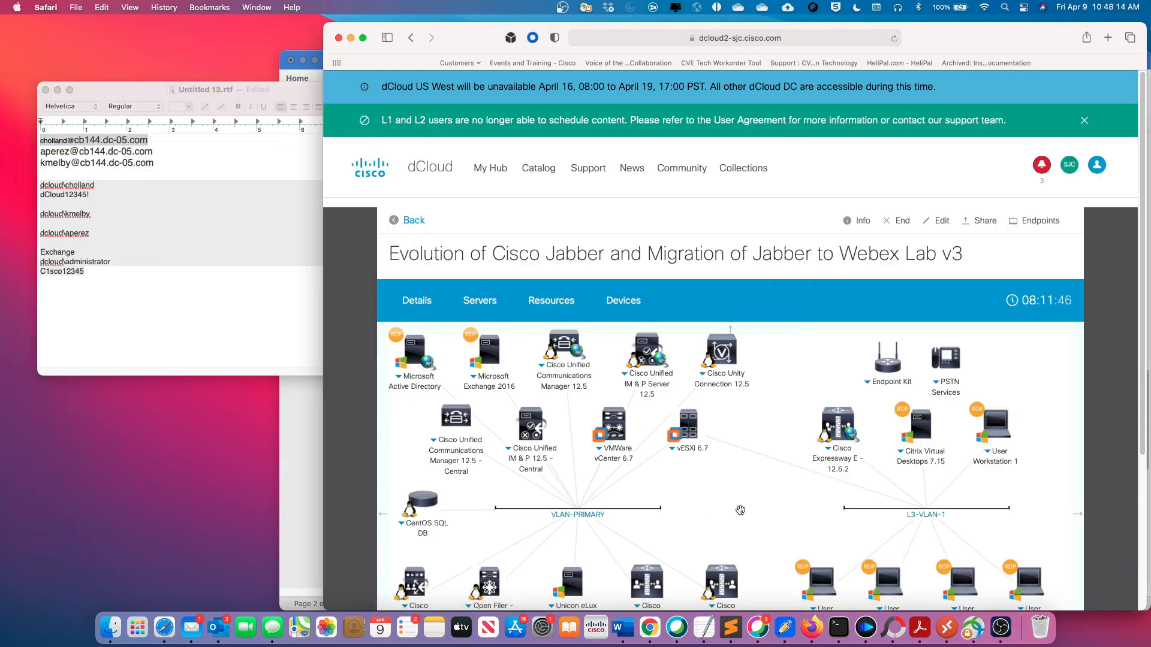
{"action": "left_click_drag", "start_coordinate": [721, 509], "coordinate": [718, 465]}
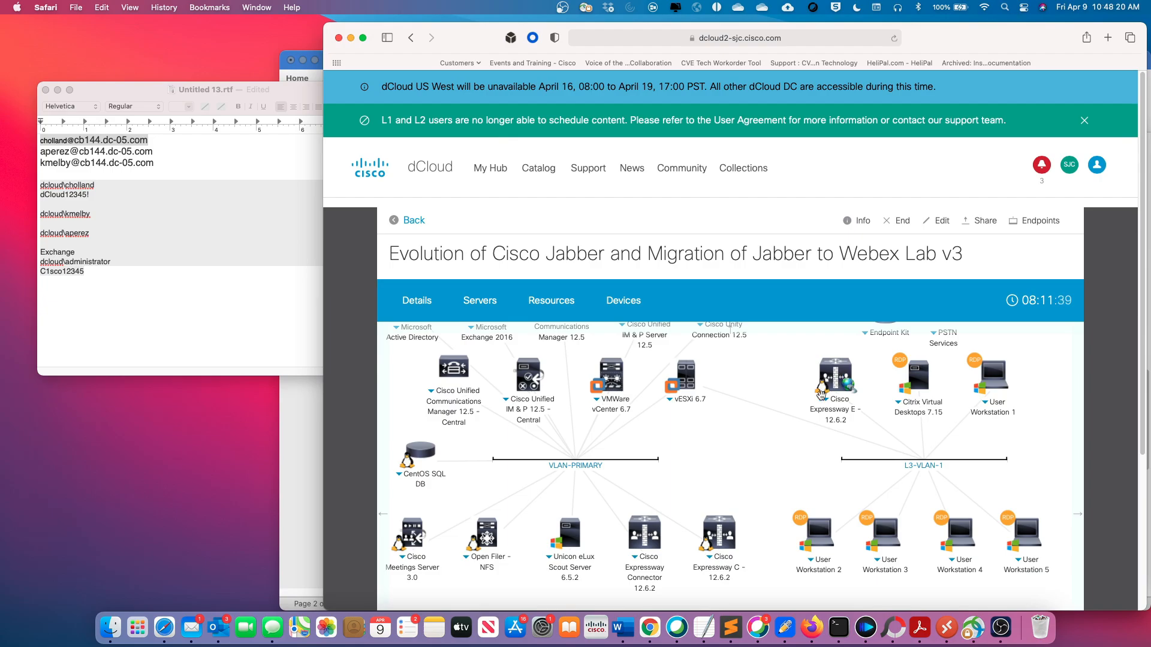
{"action": "left_click_drag", "start_coordinate": [789, 406], "coordinate": [765, 437]}
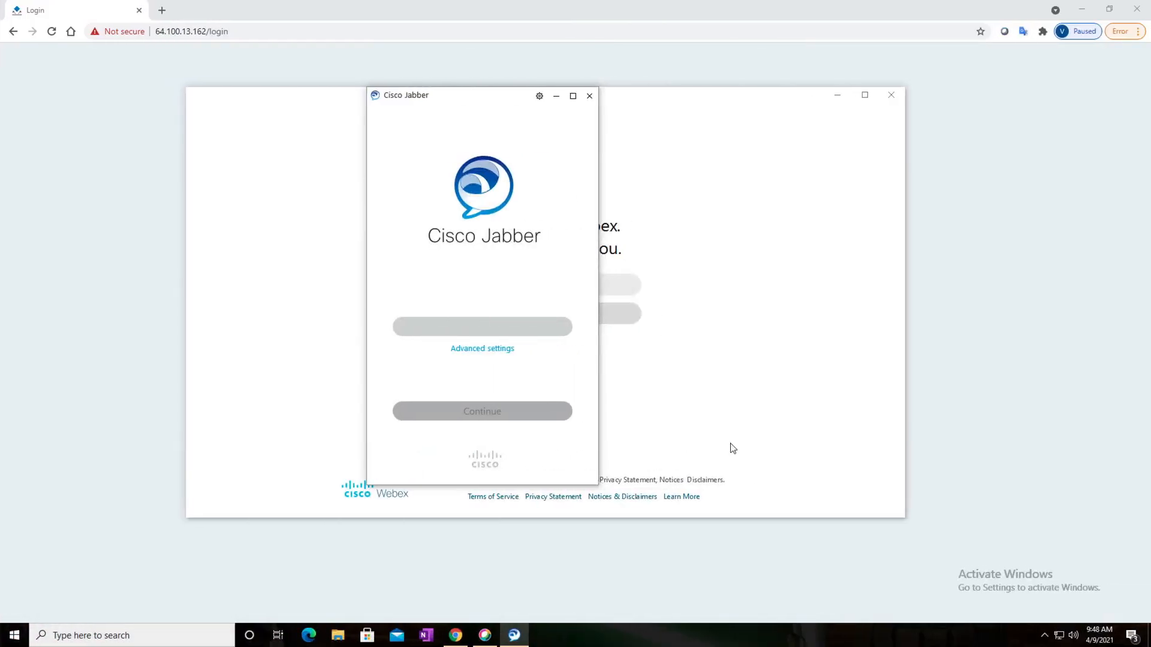
Paste the copied e-mail address as Jabber's sign-in address on the Windows Home VM and continue to the login page
{"action": "right_click", "coordinate": [482, 327]}
{"action": "left_click", "coordinate": [510, 378]}
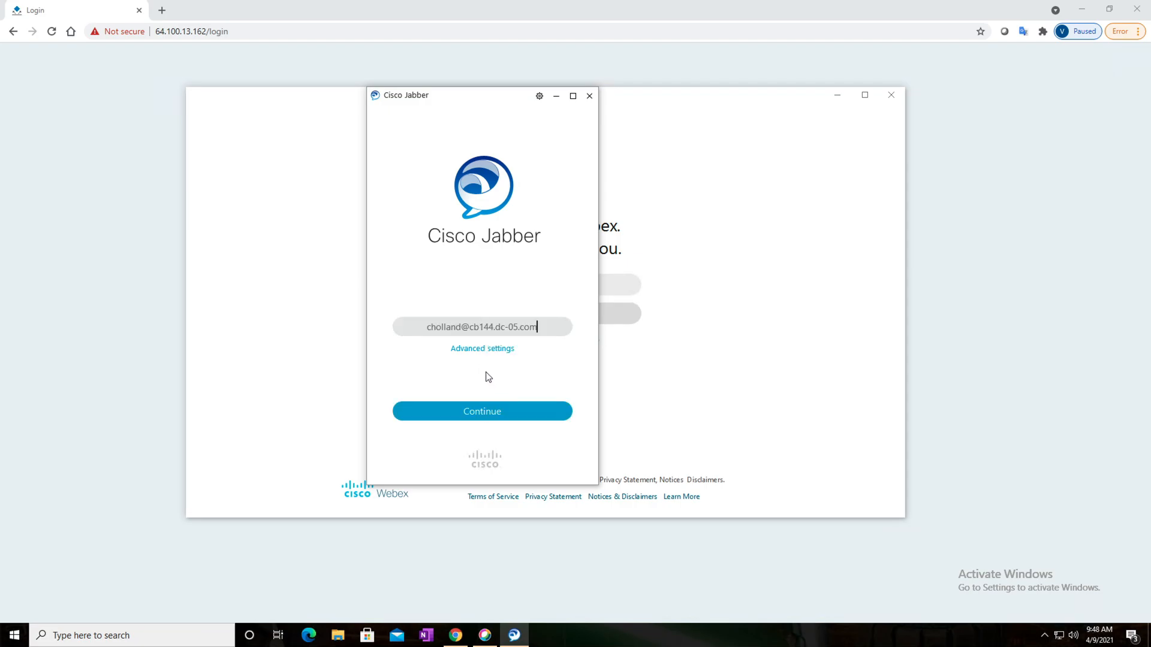
{"action": "left_click", "coordinate": [519, 414]}
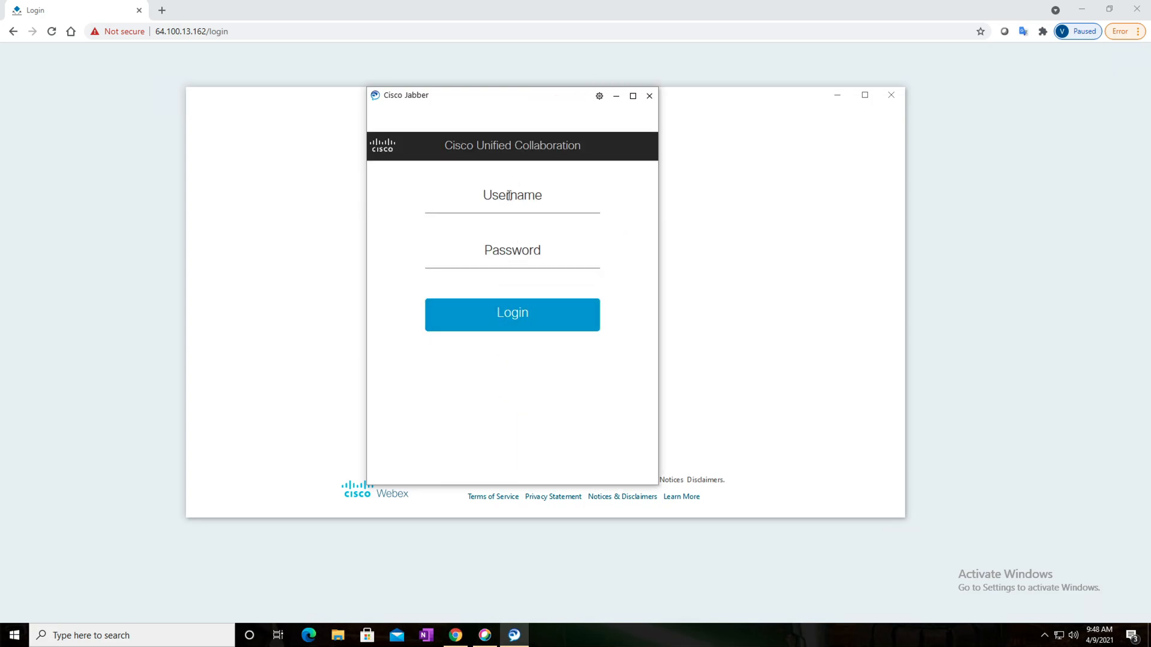
Log in to Jabber on the Windows Home VM with the lab account's username and password
{"action": "left_click", "coordinate": [509, 196]}
{"action": "type", "text": "c"}
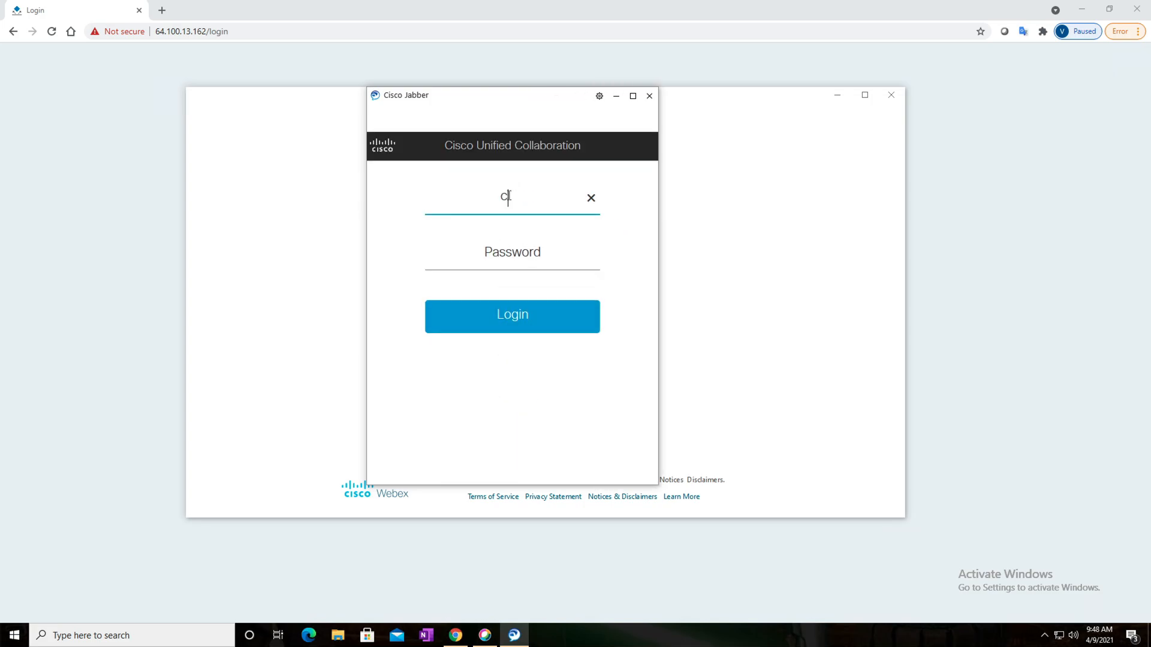
{"action": "type", "text": "holland"}
{"action": "key", "text": "Tab"}
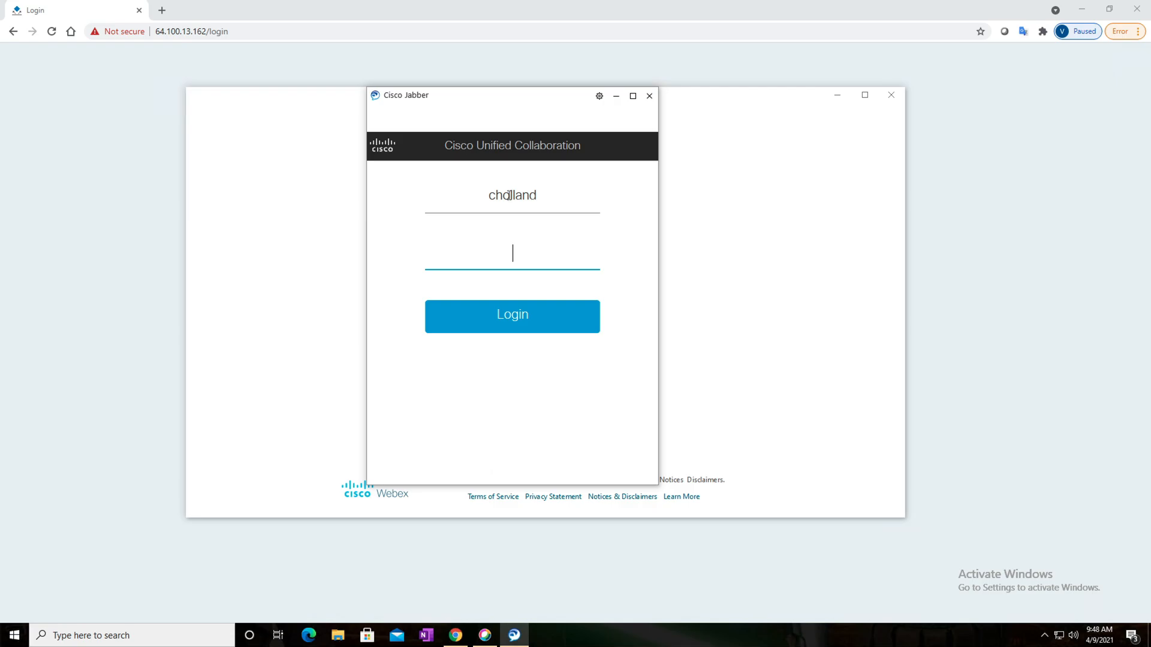
{"action": "type", "text": "••••••••••••"}
{"action": "left_click", "coordinate": [527, 322]}
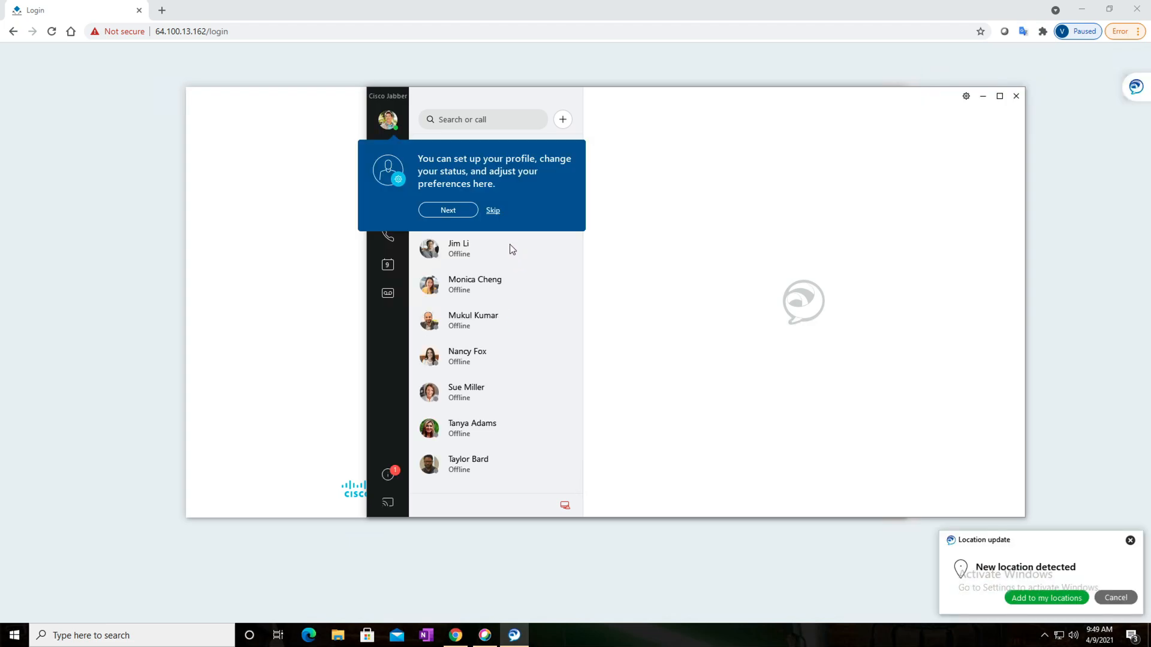
Dismiss Jabber's introductory tour and new-location notice, and sign out of Jabber
{"action": "left_click", "coordinate": [494, 211]}
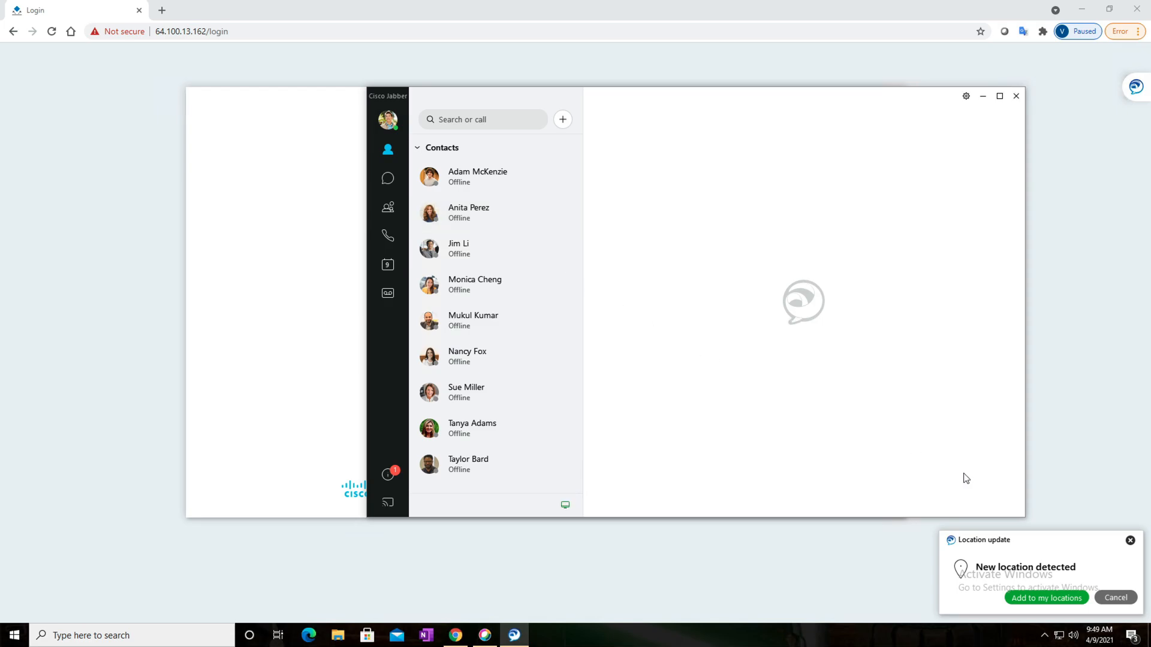
{"action": "left_click", "coordinate": [1129, 540]}
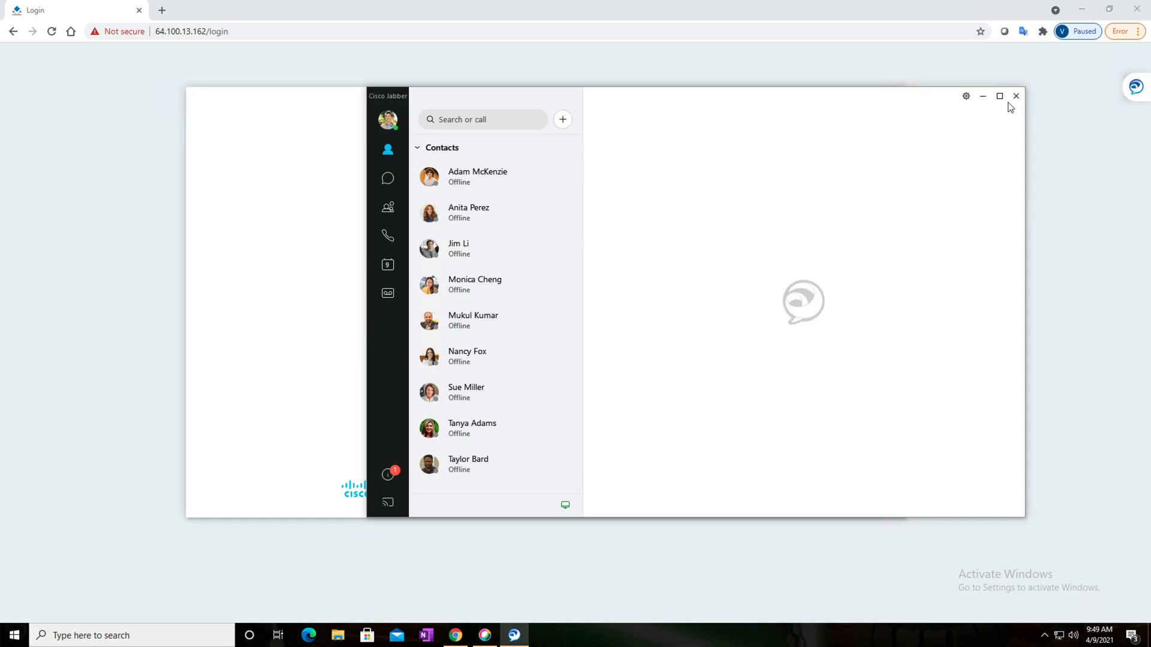
{"action": "left_click", "coordinate": [966, 98]}
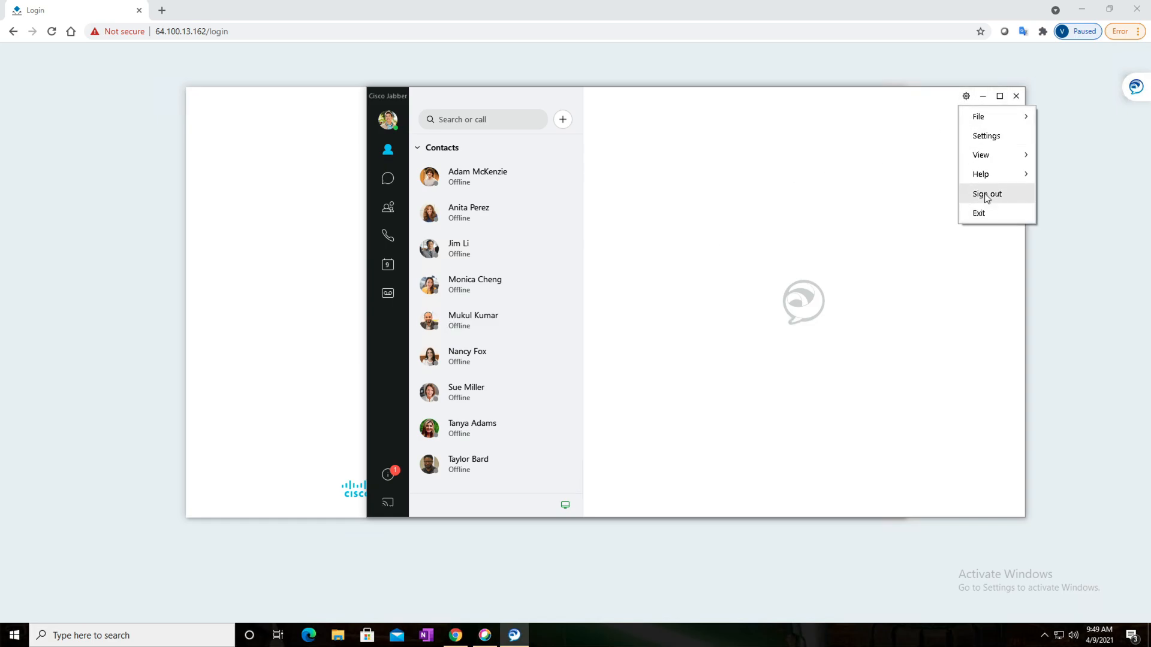
{"action": "left_click", "coordinate": [986, 196]}
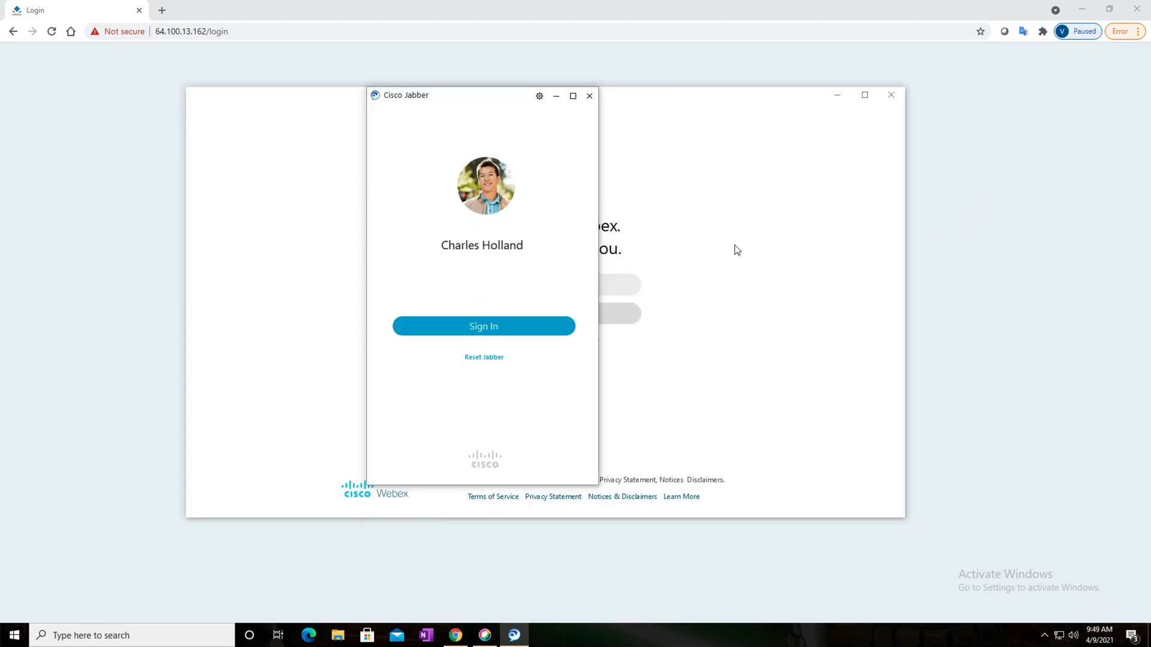
Return to the dCloud topology on the Mac and switch to the WKST1 session through Microsoft Remote Desktop
{"action": "key", "text": "ctrl+Left"}
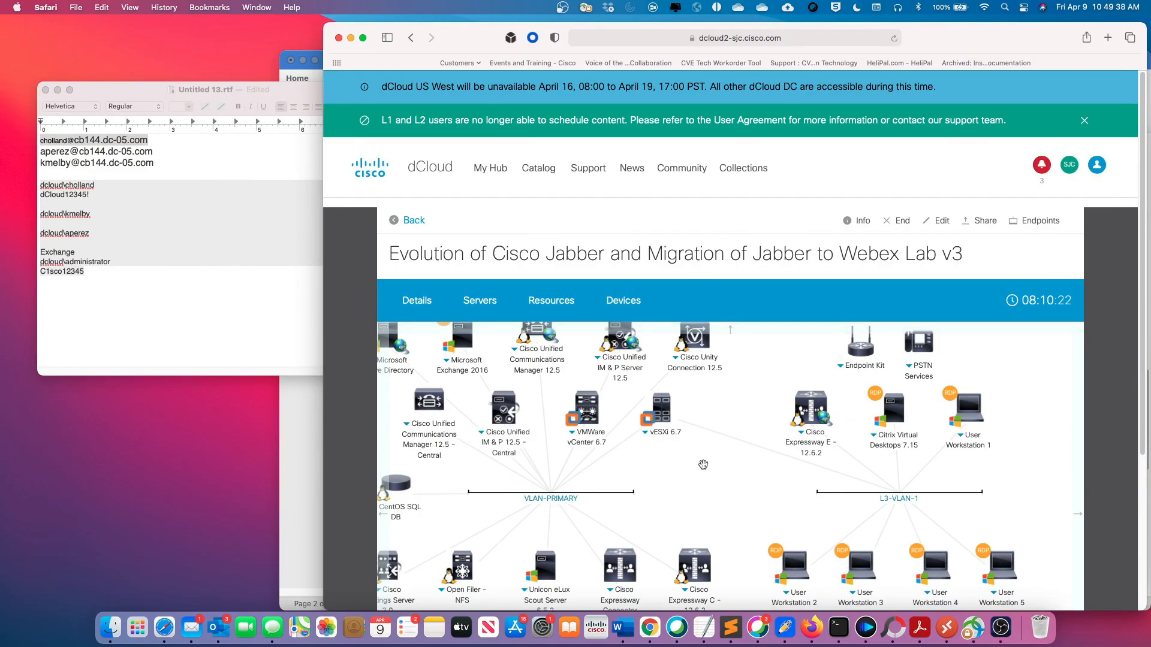
{"action": "scroll", "coordinate": [746, 466], "scroll_direction": "down", "scroll_amount": 2}
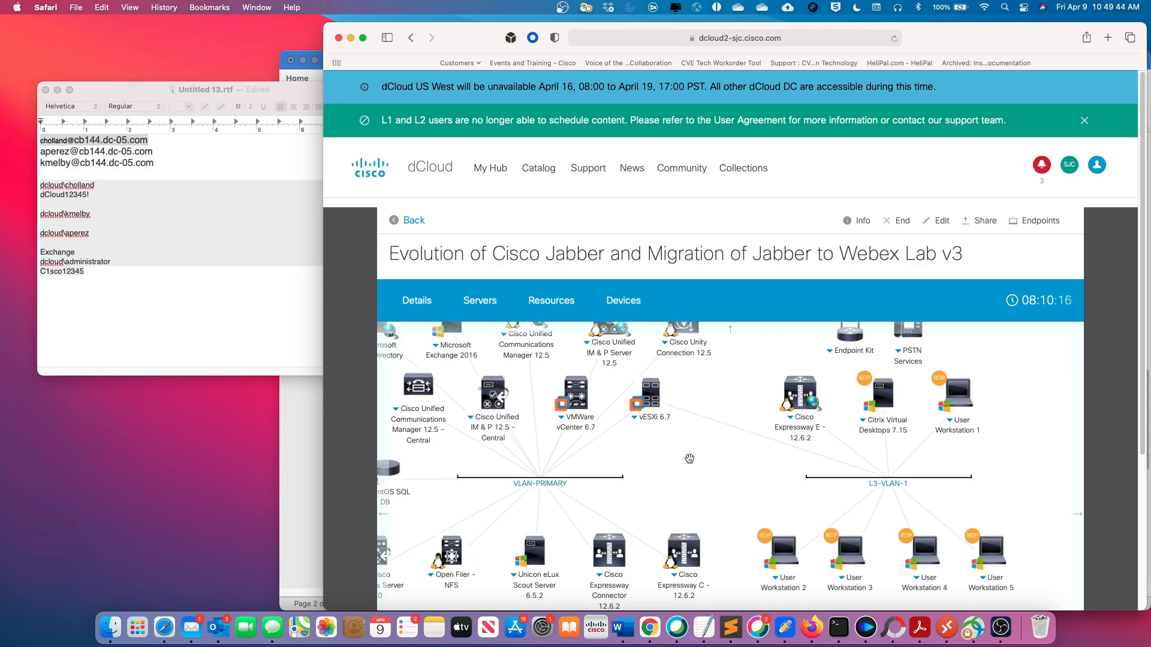
{"action": "left_click_drag", "start_coordinate": [700, 464], "coordinate": [711, 477]}
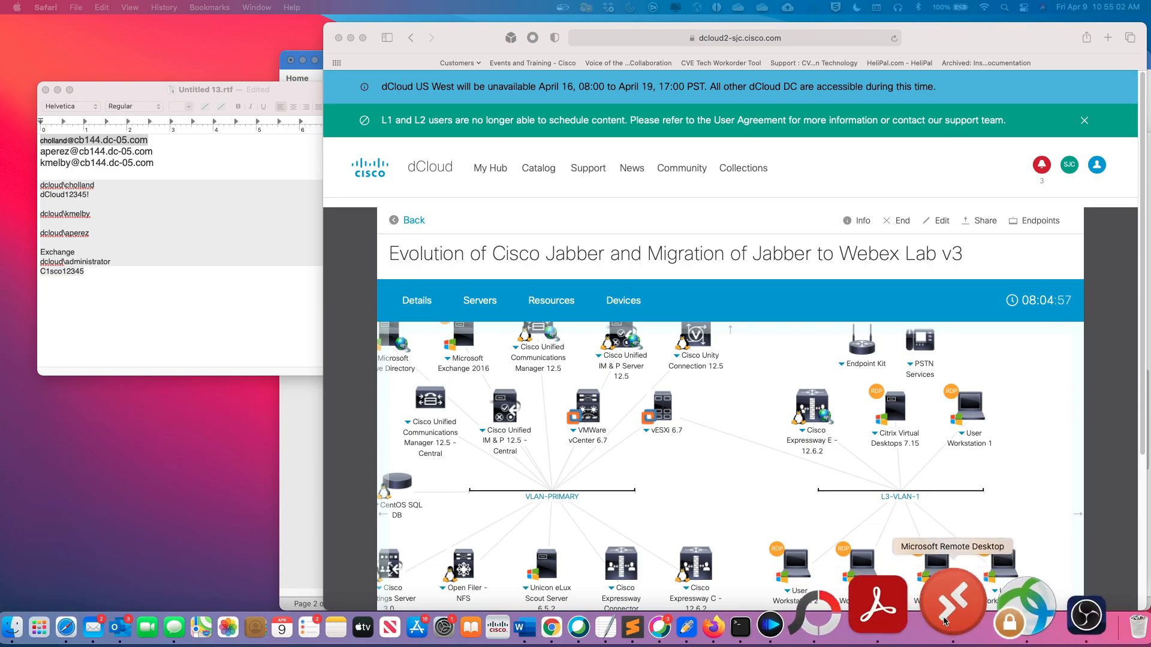
{"action": "right_click", "coordinate": [950, 606]}
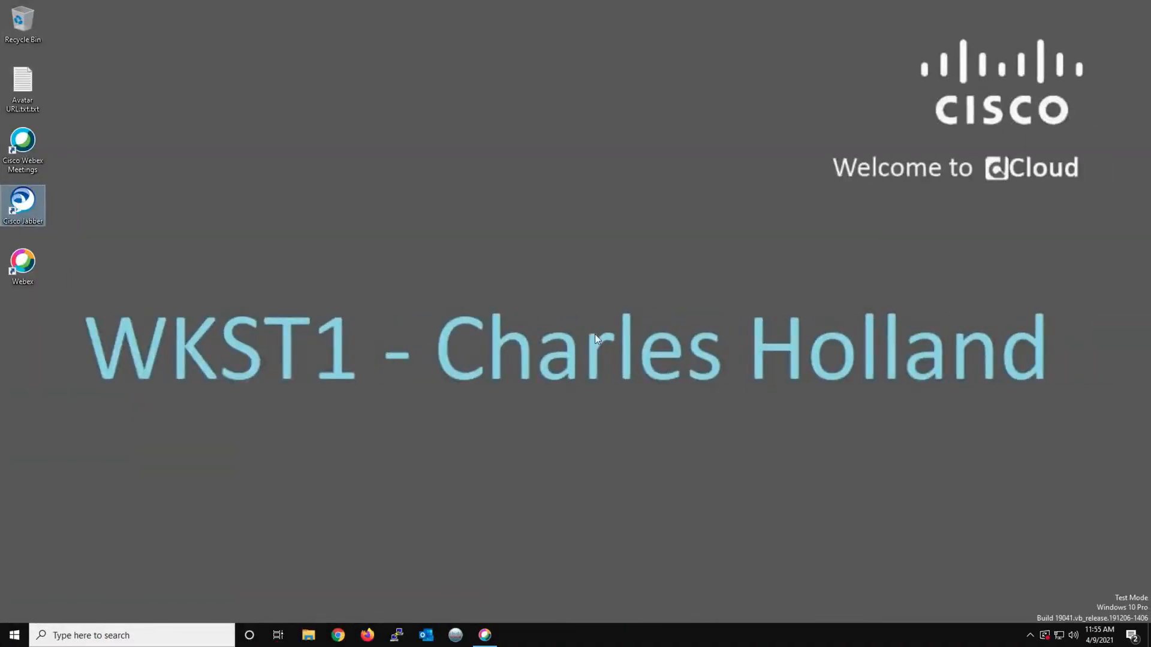
Open Cisco Webex Control Hub in Chrome on WKST1 from the dCloud page's Collaboration Admin Links
{"action": "left_click", "coordinate": [339, 637]}
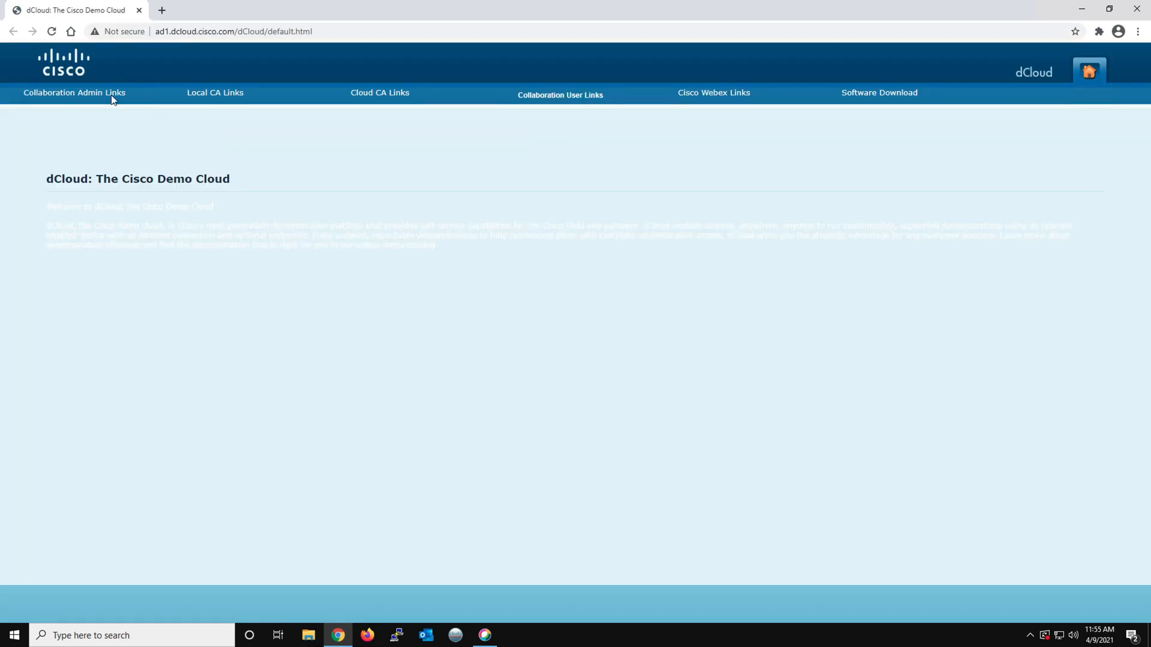
{"action": "mouse_move", "coordinate": [112, 93]}
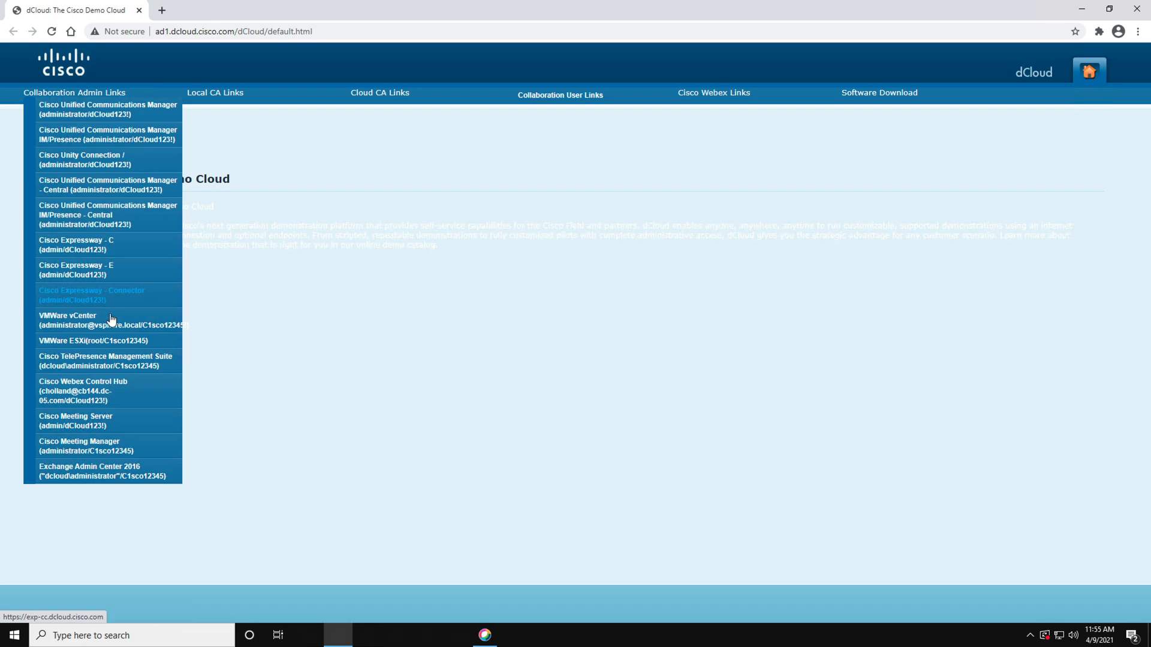
{"action": "left_click", "coordinate": [89, 386]}
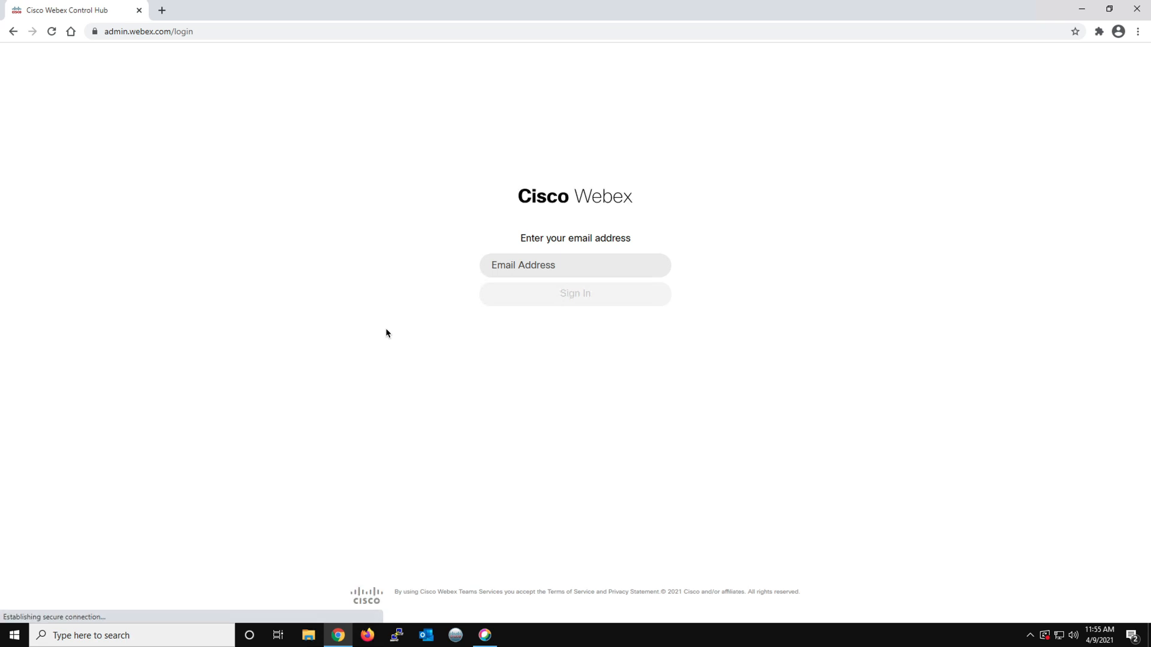
Switch to TextEdit on the Mac and copy the first e-mail address from the Untitled 13.rtf note
{"action": "key", "text": "ctrl+Left"}
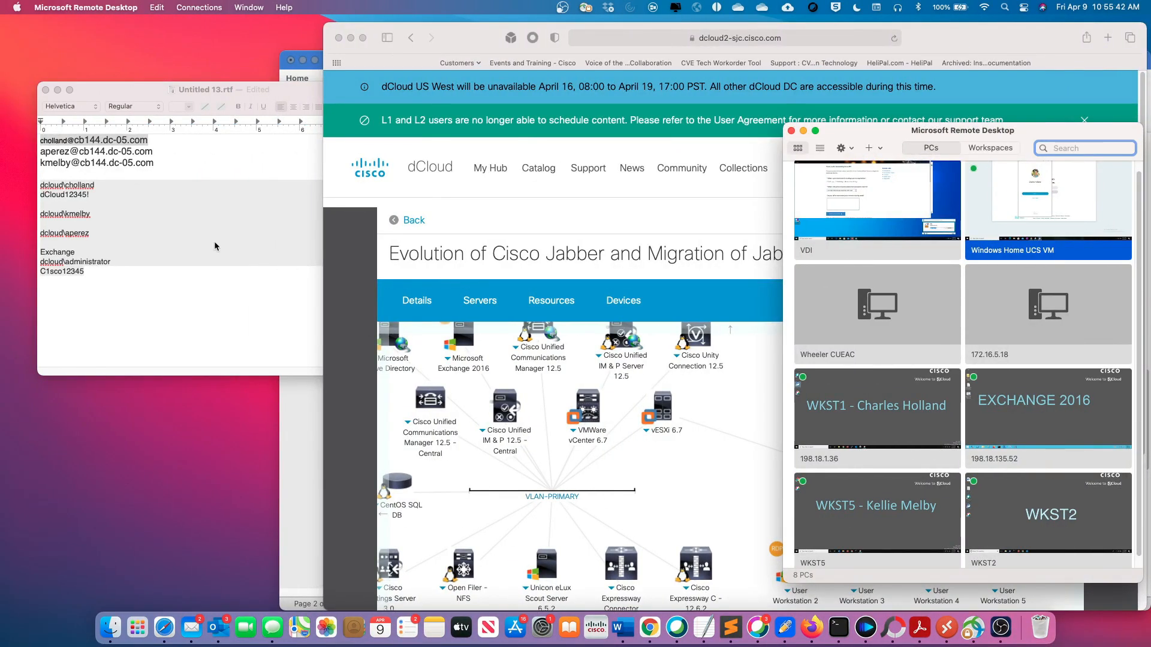
{"action": "right_click", "coordinate": [94, 141]}
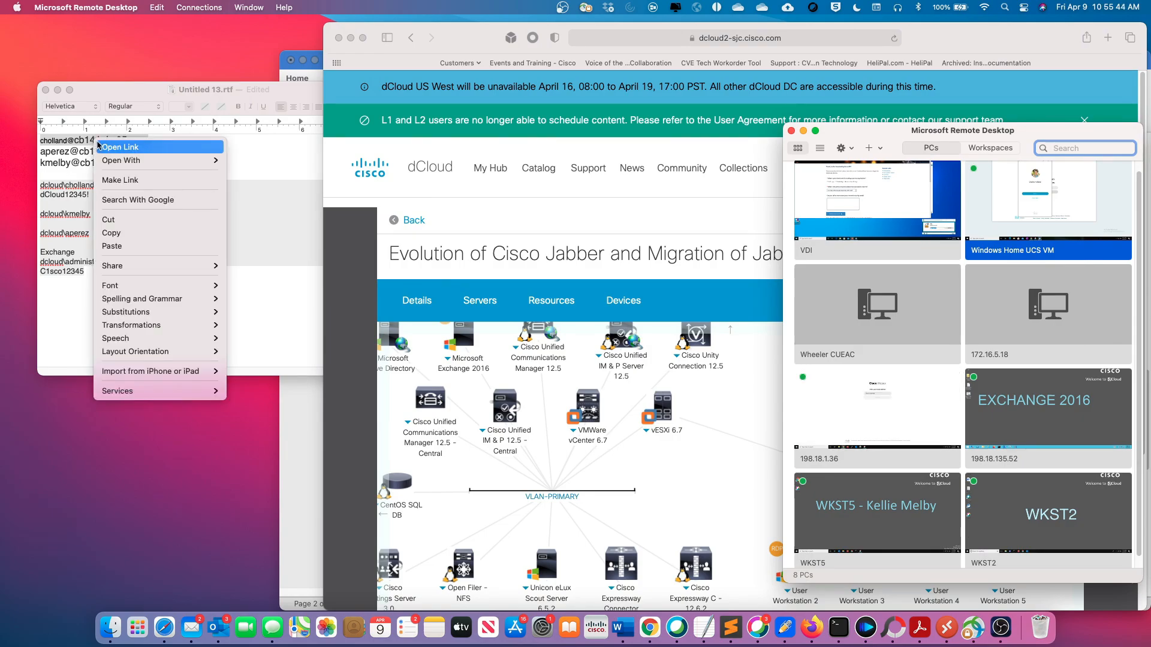
{"action": "left_click", "coordinate": [58, 141]}
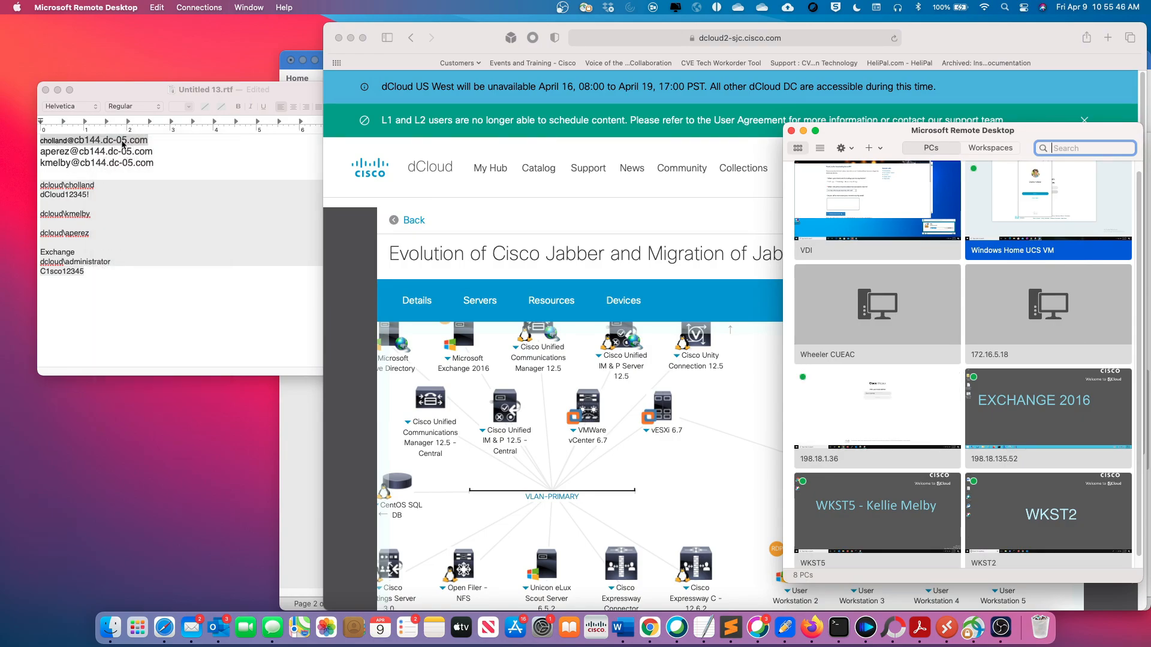
{"action": "left_click", "coordinate": [144, 141]}
{"action": "left_click", "coordinate": [144, 140]}
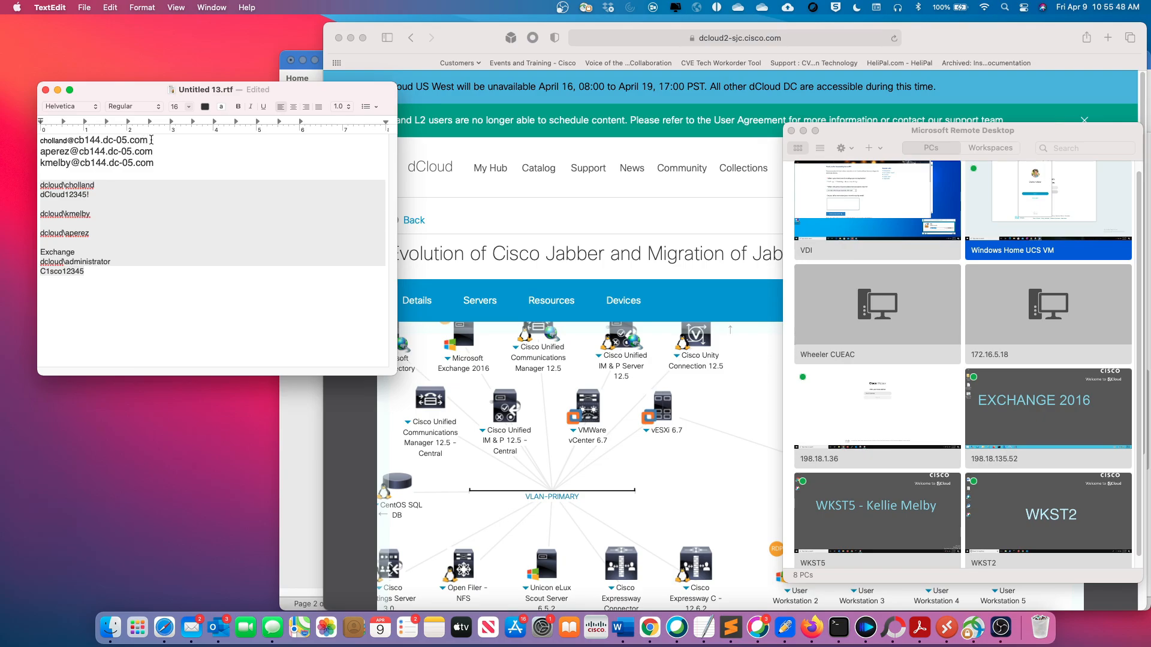
{"action": "left_click_drag", "start_coordinate": [144, 140], "coordinate": [40, 141]}
{"action": "right_click", "coordinate": [67, 137]}
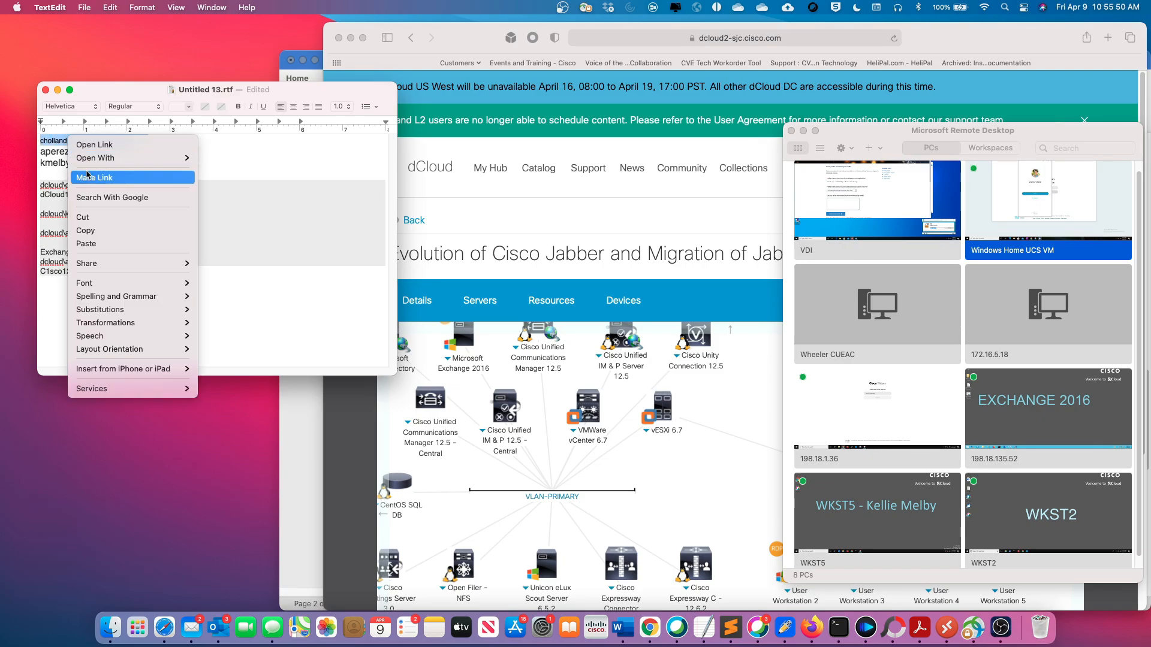
{"action": "left_click", "coordinate": [107, 227]}
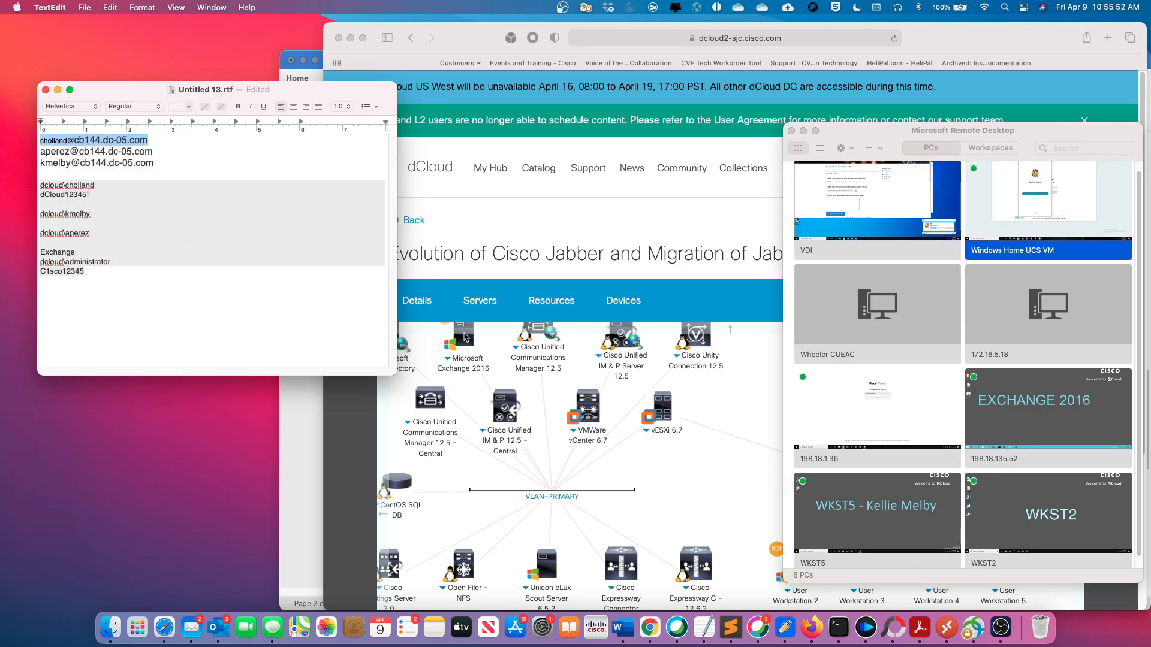
Paste the copied e-mail address into the Control Hub login on WKST1 and continue to the password page
{"action": "key", "text": "ctrl+Right"}
{"action": "left_click", "coordinate": [499, 265]}
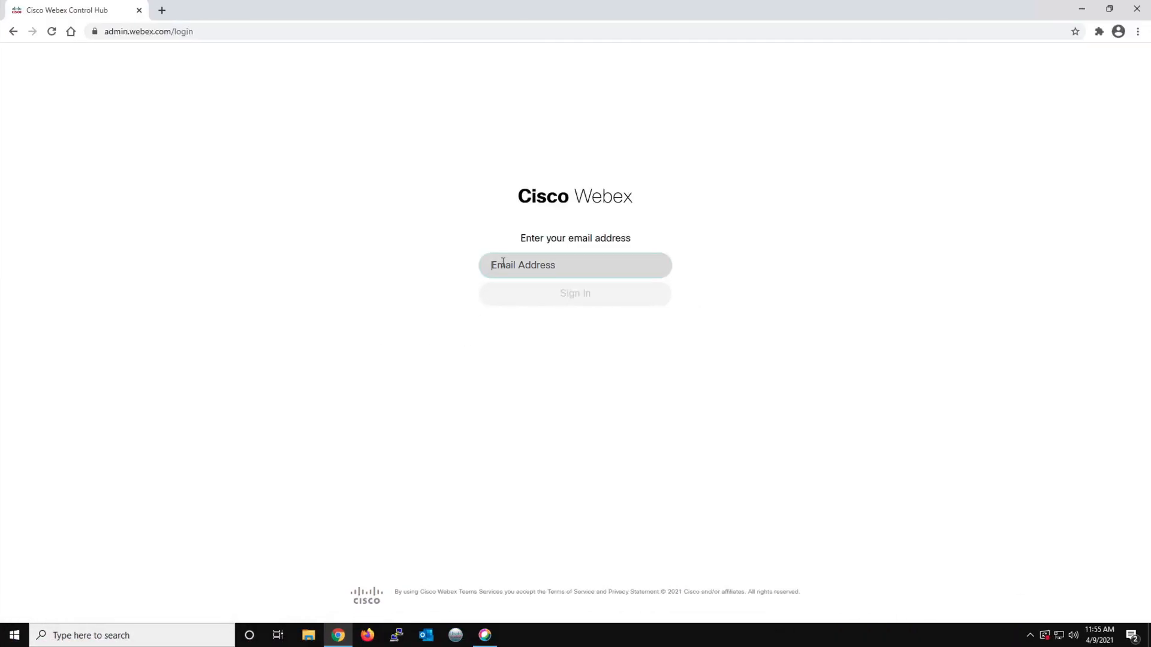
{"action": "right_click", "coordinate": [501, 266]}
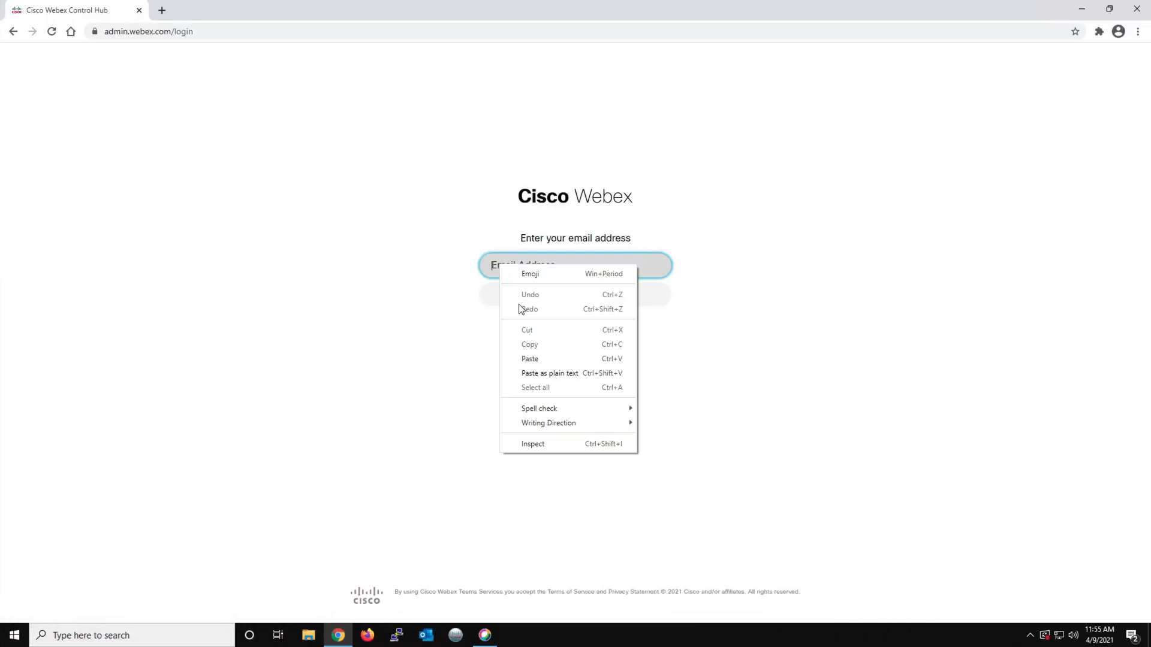
{"action": "left_click", "coordinate": [530, 358]}
{"action": "left_click", "coordinate": [575, 299]}
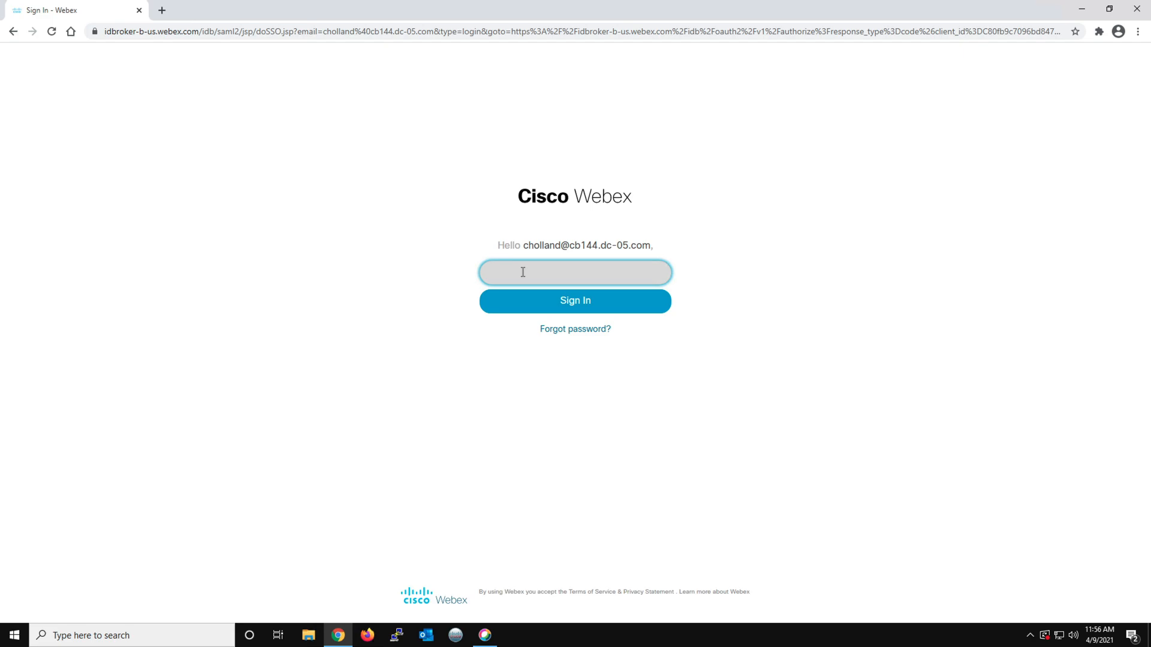
Sign in to Control Hub with the administrator account's password and accept the Terms of Service
{"action": "type", "text": "•"}
{"action": "left_click", "coordinate": [585, 300]}
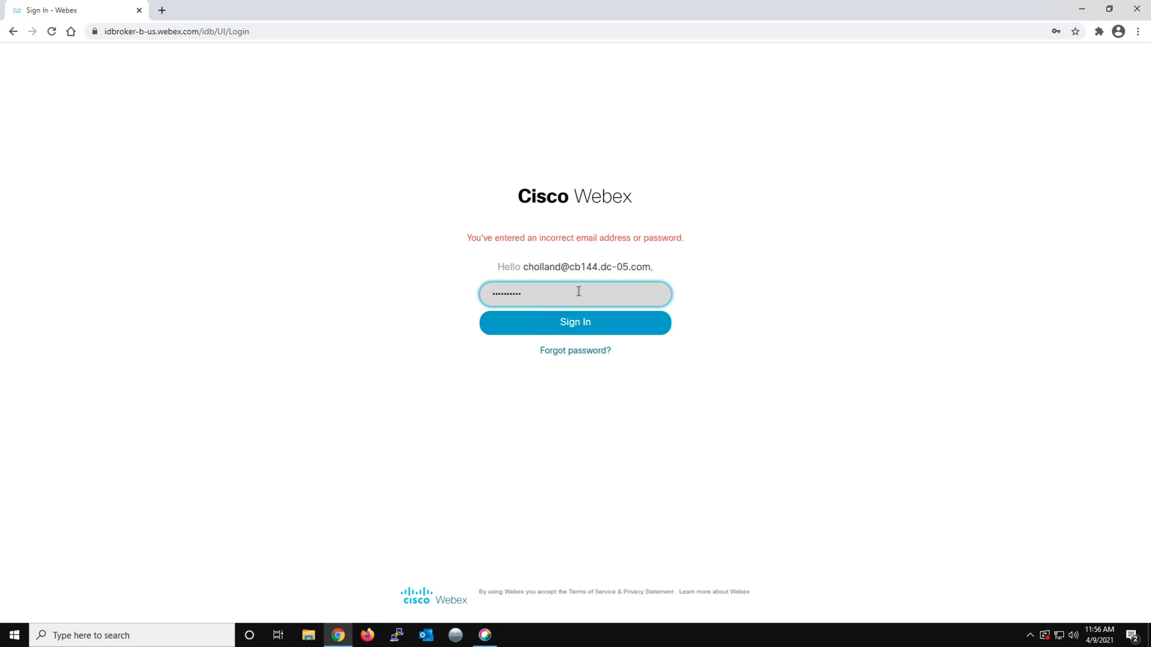
{"action": "left_click", "coordinate": [583, 324]}
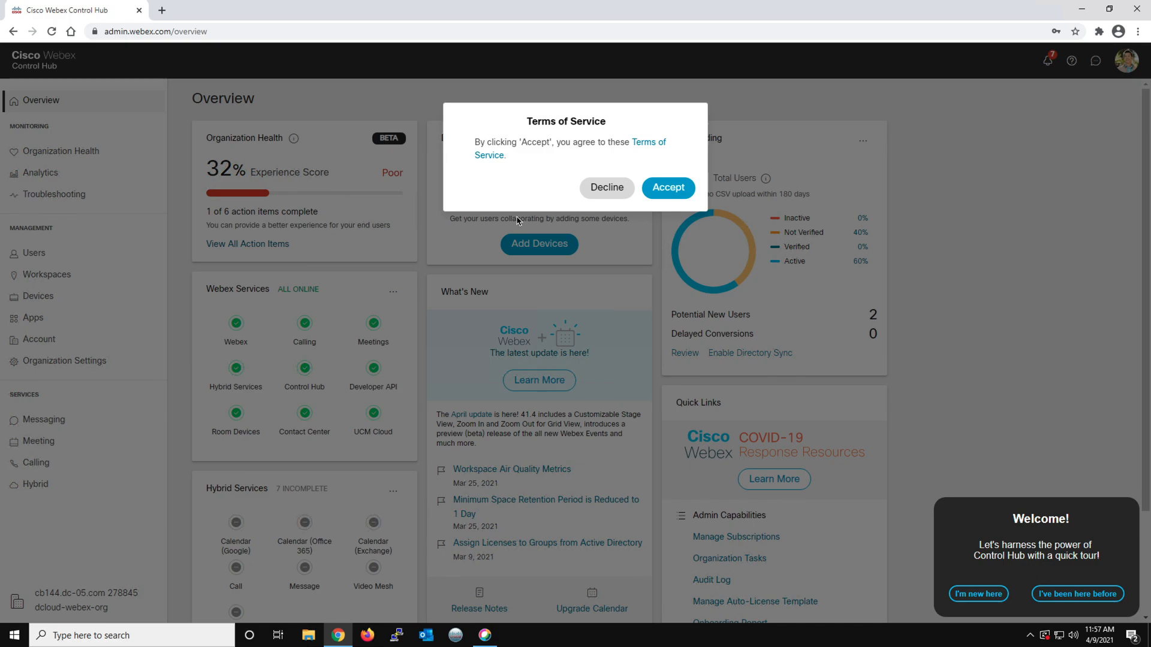
{"action": "left_click", "coordinate": [667, 193]}
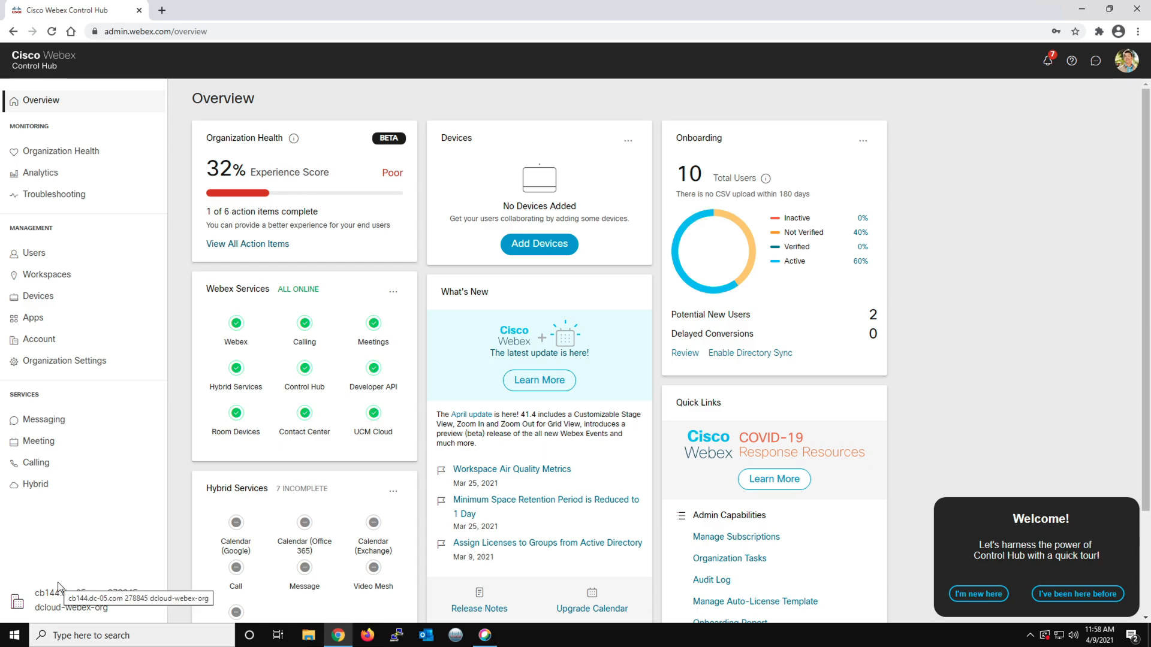
{"action": "left_click", "coordinate": [68, 361]}
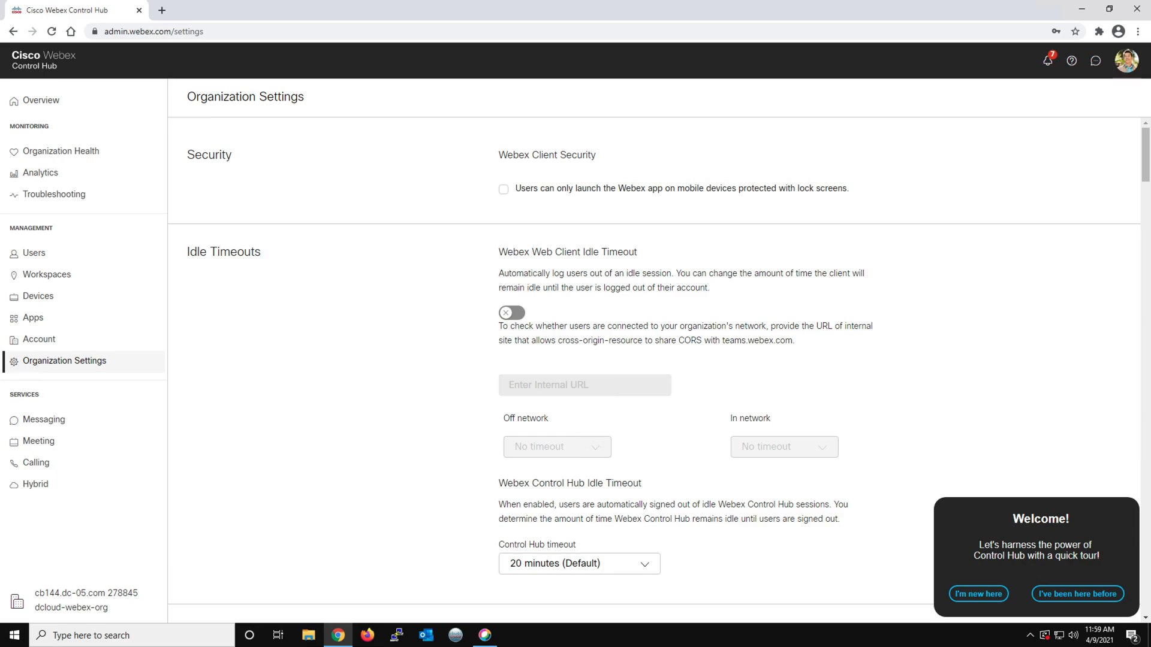
{"action": "left_click", "coordinate": [45, 340]}
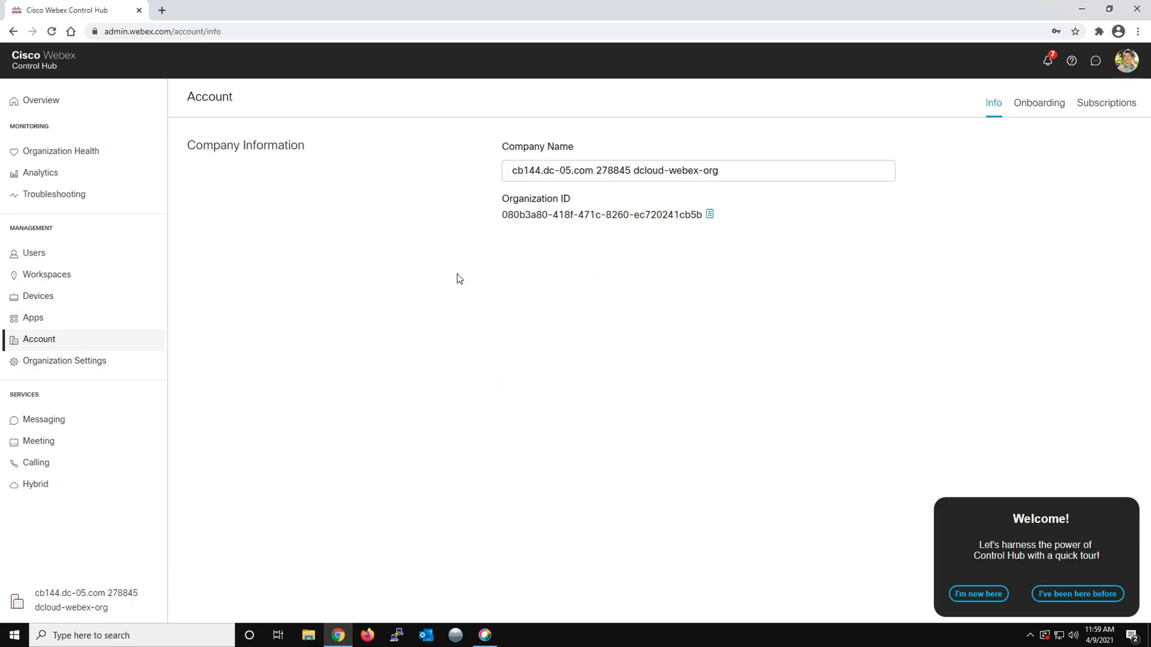
{"action": "left_click", "coordinate": [614, 172]}
Review the available Hybrid services, including the description of Hybrid Calling for Webex Devices
{"action": "left_click", "coordinate": [41, 486]}
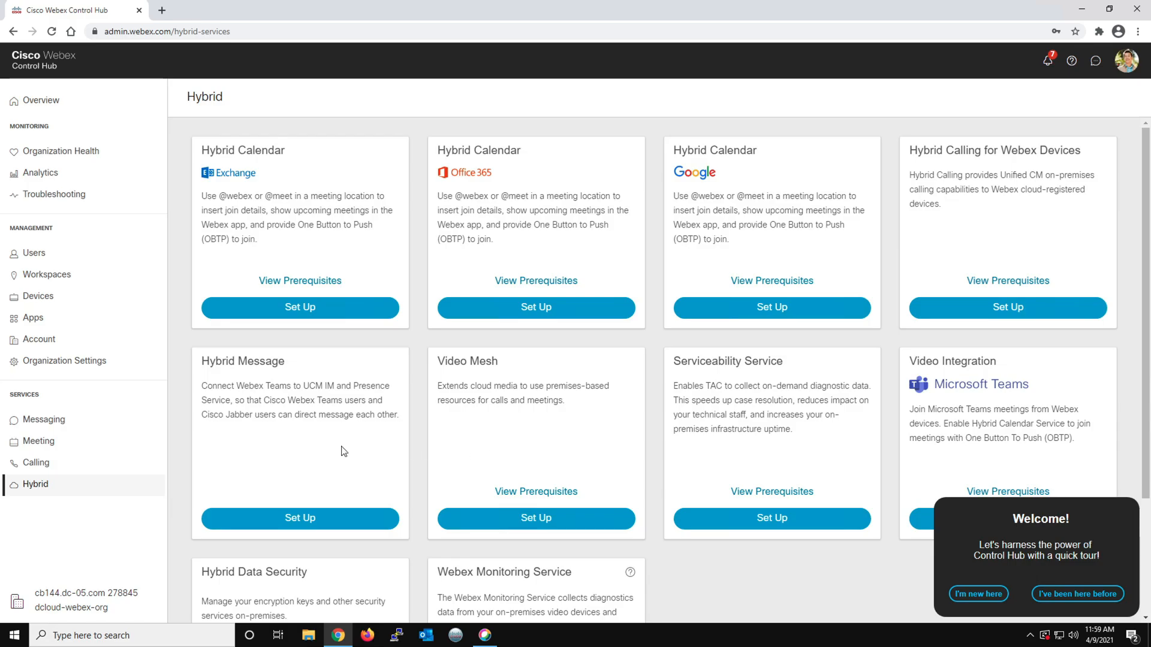
{"action": "scroll", "coordinate": [342, 450], "scroll_direction": "down", "scroll_amount": 1}
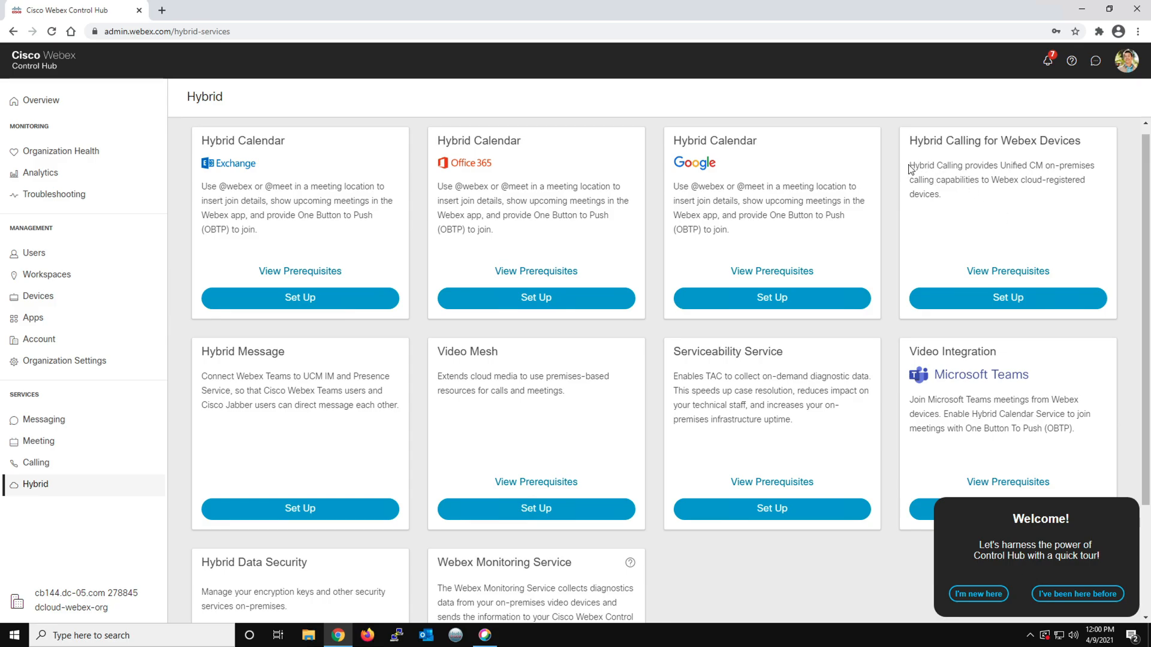
{"action": "left_click_drag", "start_coordinate": [908, 169], "coordinate": [1100, 169]}
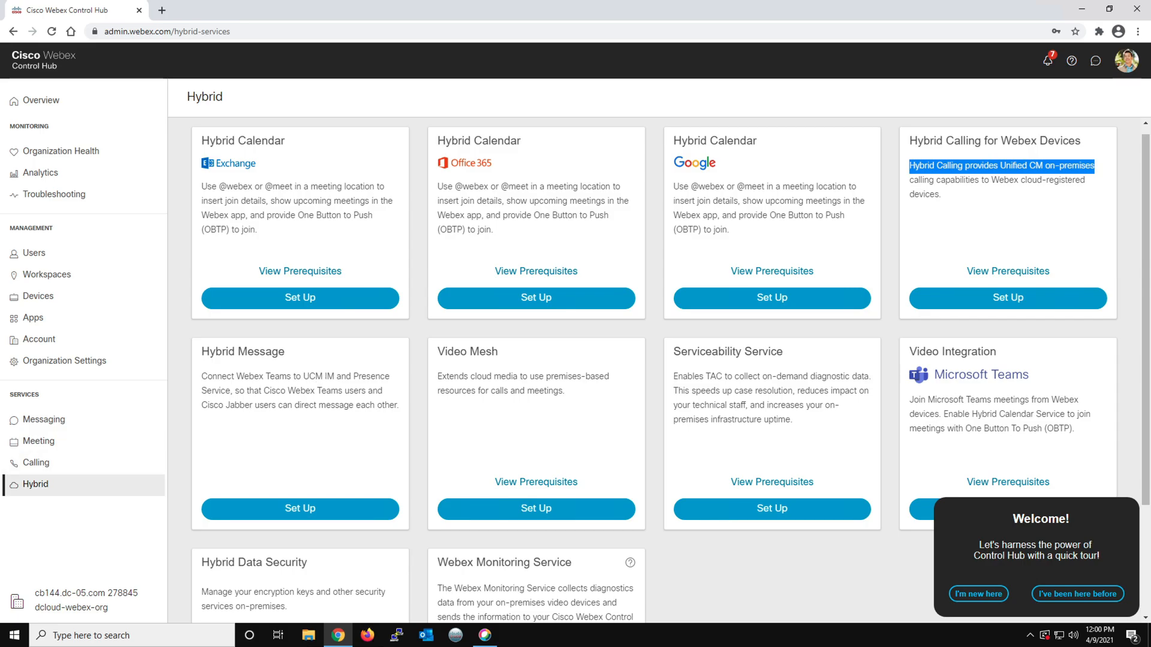
Check the Domains section of the Organization Settings for the verification status of cb144.dc-05.com
{"action": "left_click", "coordinate": [81, 367]}
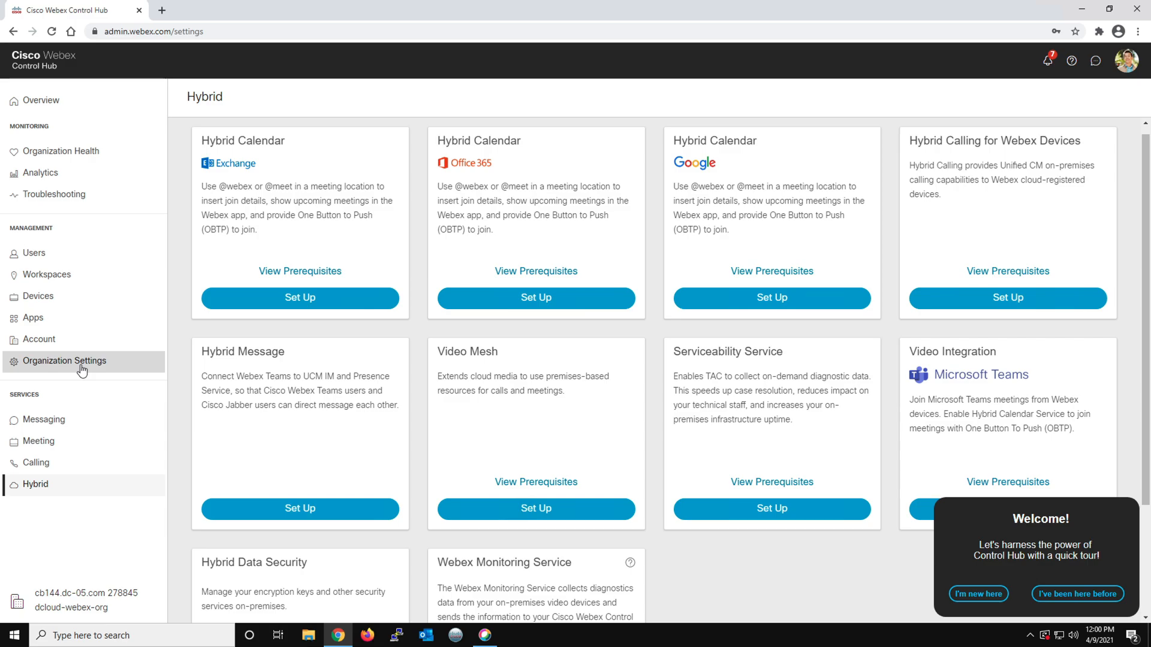
{"action": "scroll", "coordinate": [267, 453], "scroll_direction": "down", "scroll_amount": 1}
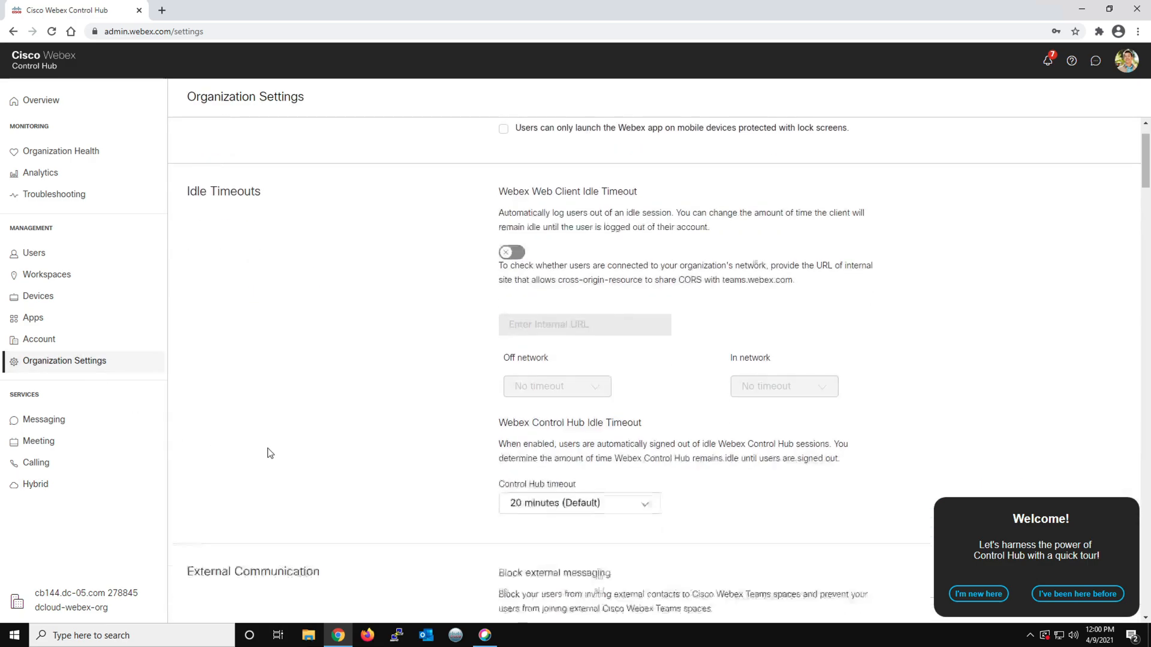
{"action": "scroll", "coordinate": [267, 453], "scroll_direction": "down", "scroll_amount": 6}
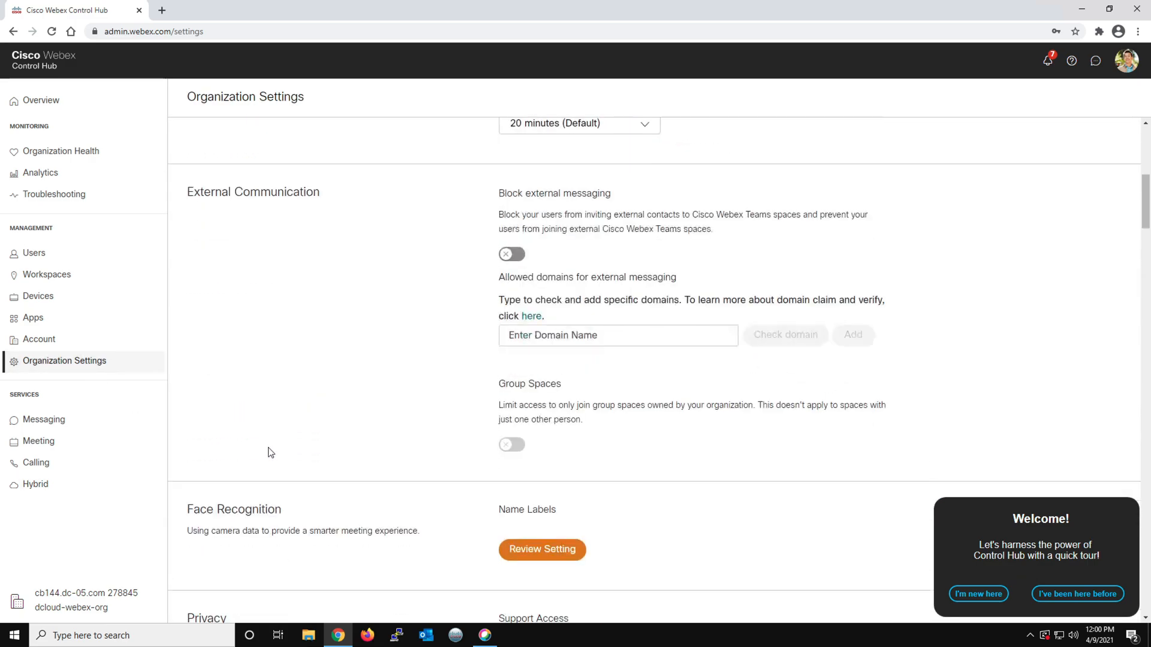
{"action": "scroll", "coordinate": [271, 453], "scroll_direction": "down", "scroll_amount": 8}
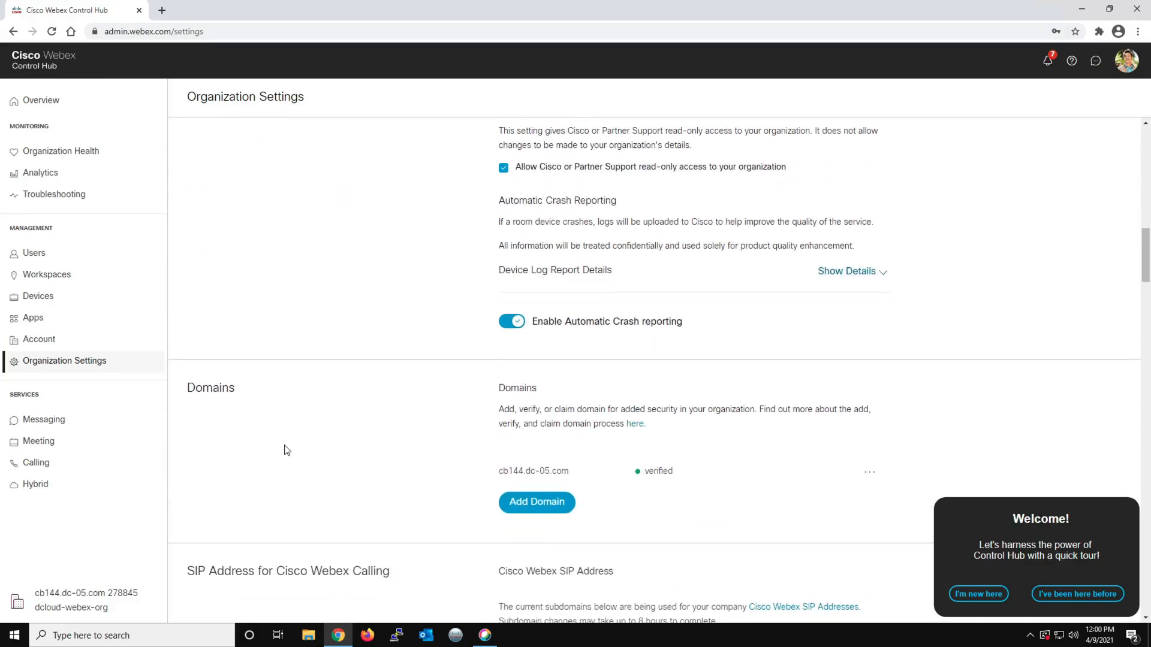
{"action": "scroll", "coordinate": [287, 451], "scroll_direction": "down", "scroll_amount": 1}
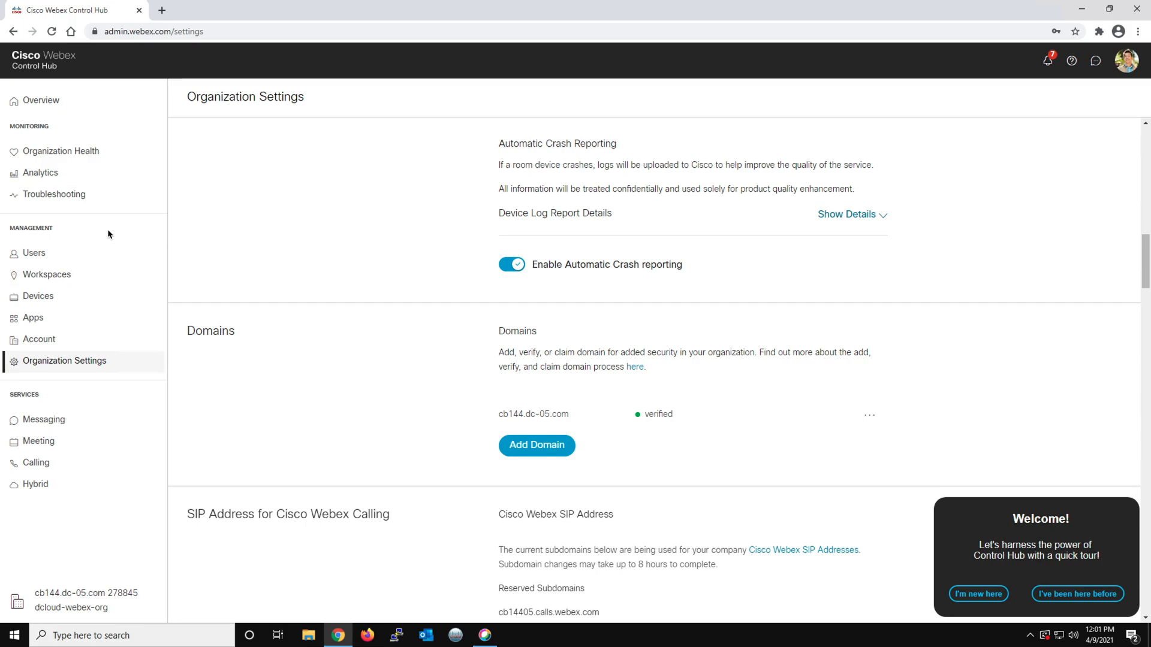
Set up organization-based licenses for new users with Webex Teams, Webex Team Meetings, Webex Assistant for Meetings and Webex Enterprise Edition on cb14405a.webex.com
{"action": "left_click", "coordinate": [28, 255]}
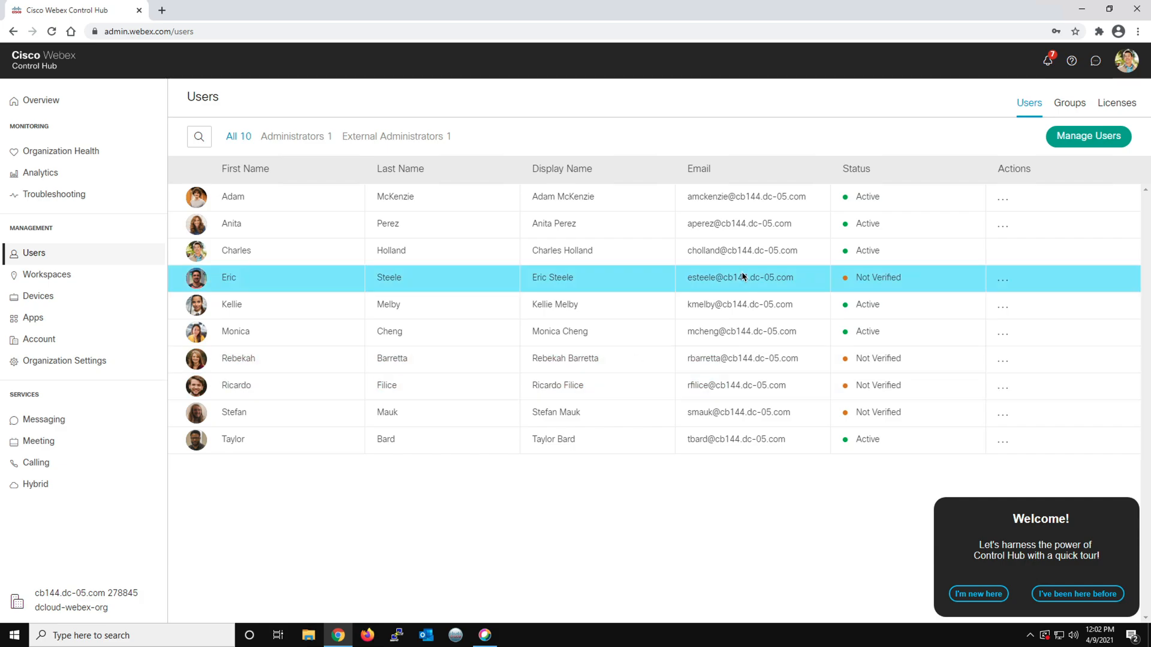
{"action": "left_click", "coordinate": [1119, 106]}
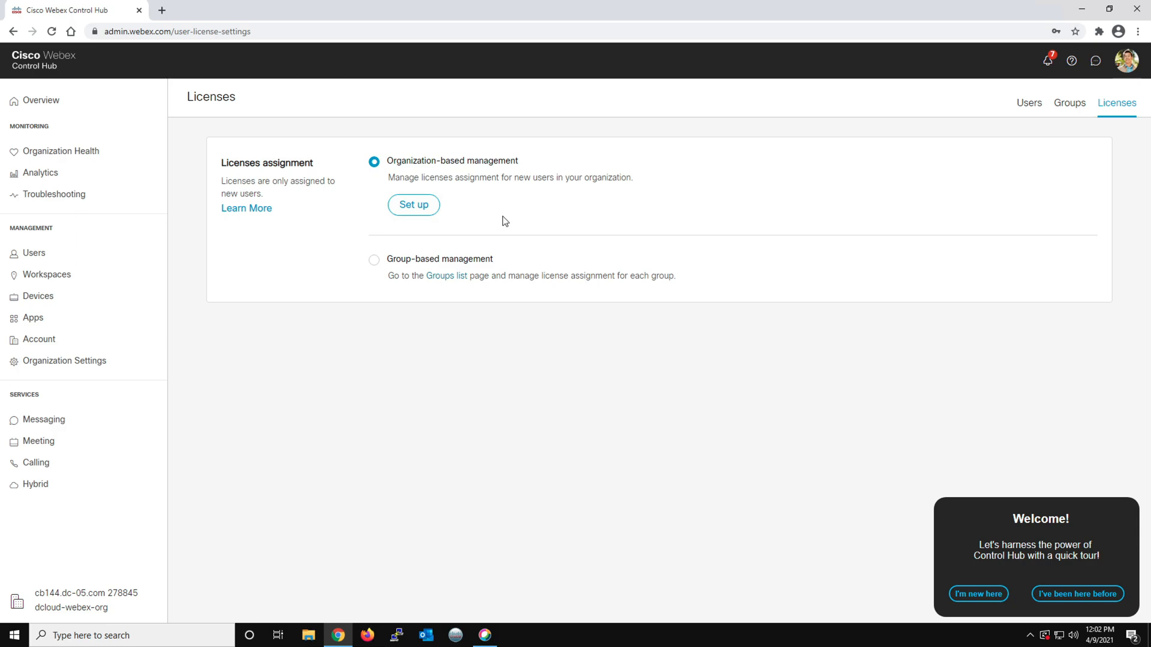
{"action": "left_click", "coordinate": [424, 208]}
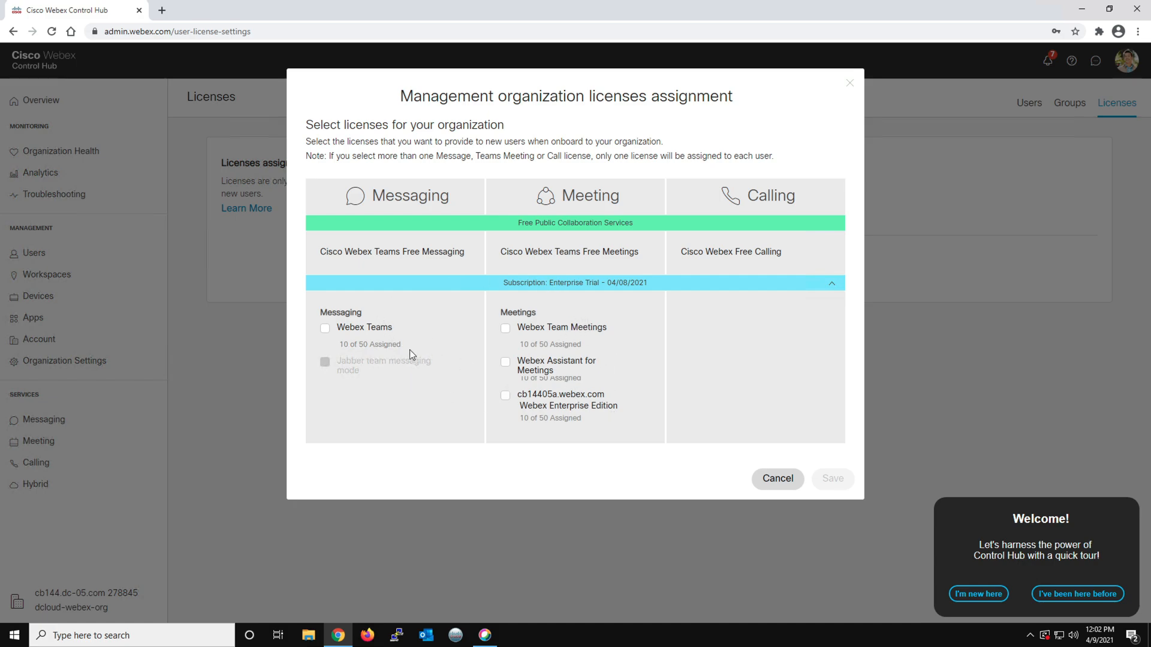
{"action": "left_click", "coordinate": [325, 329]}
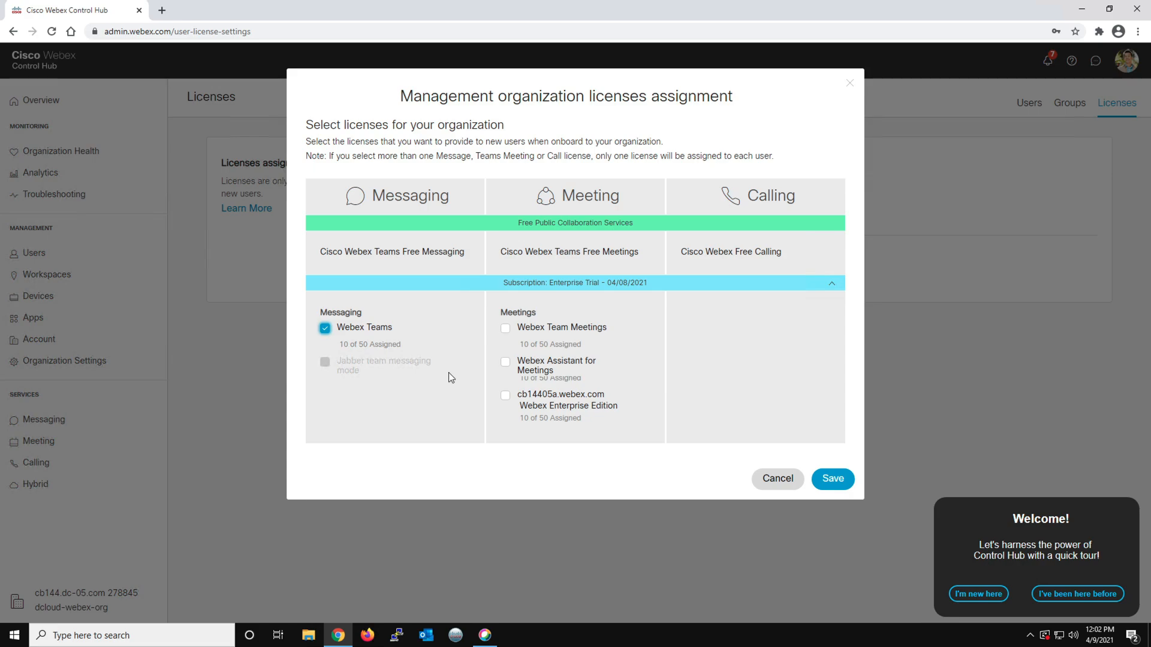
{"action": "left_click", "coordinate": [505, 329]}
{"action": "left_click", "coordinate": [506, 362]}
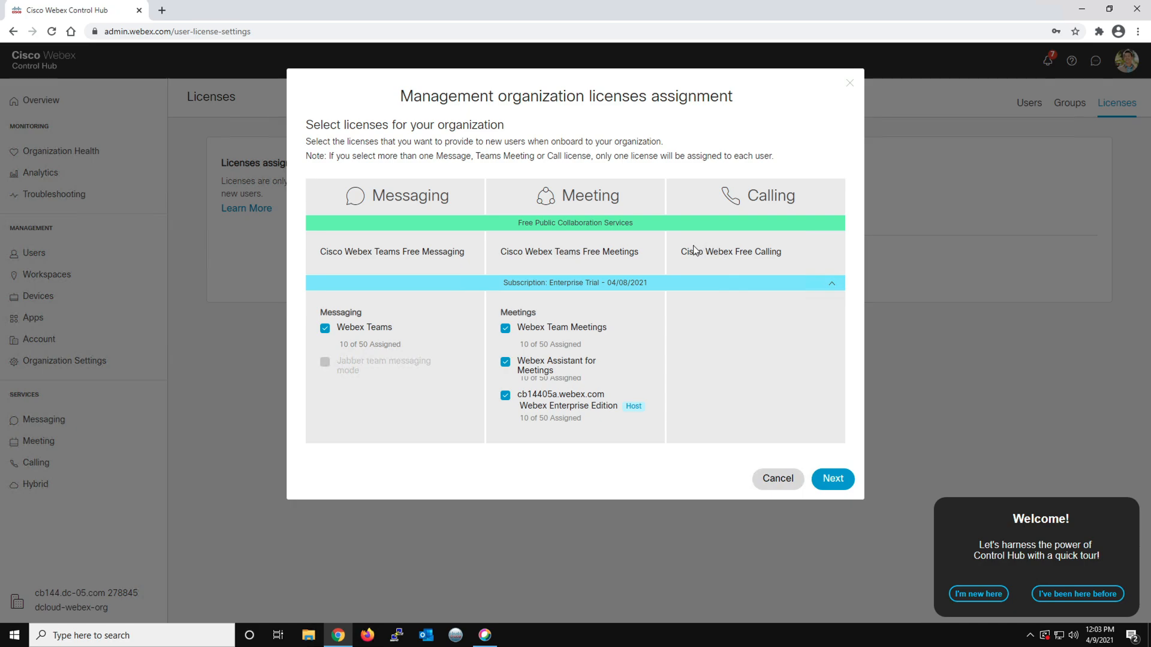
Keep the Host account type for cb14405a.webex.com and save the organization license assignment
{"action": "left_click_drag", "start_coordinate": [682, 252], "coordinate": [783, 256]}
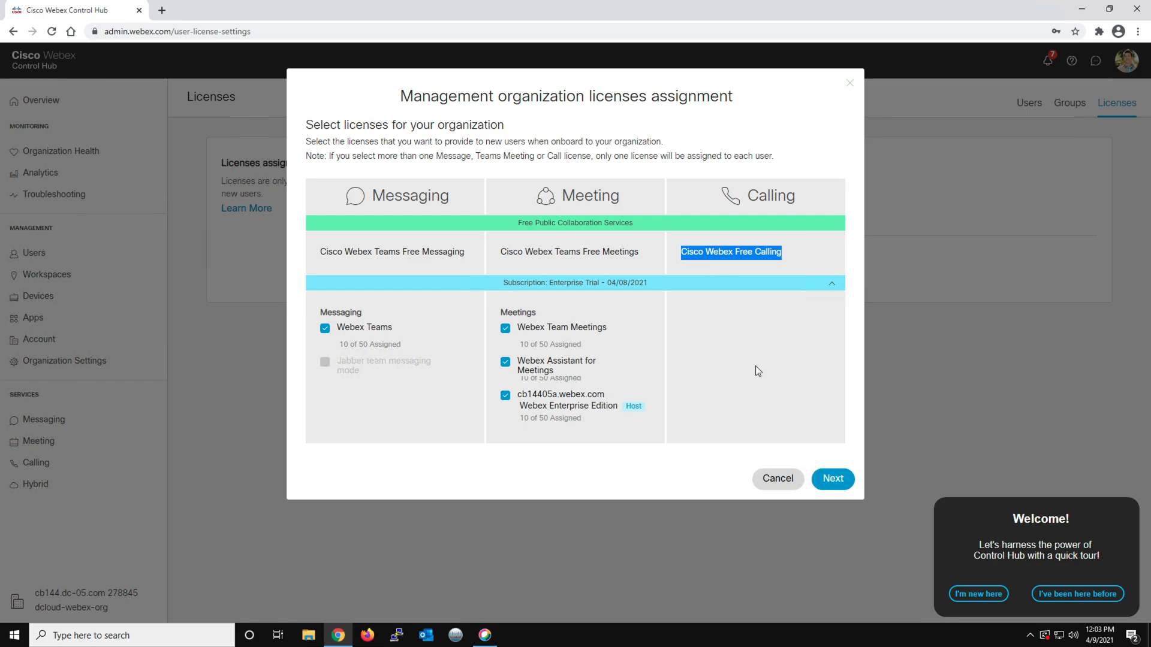
{"action": "left_click", "coordinate": [833, 480]}
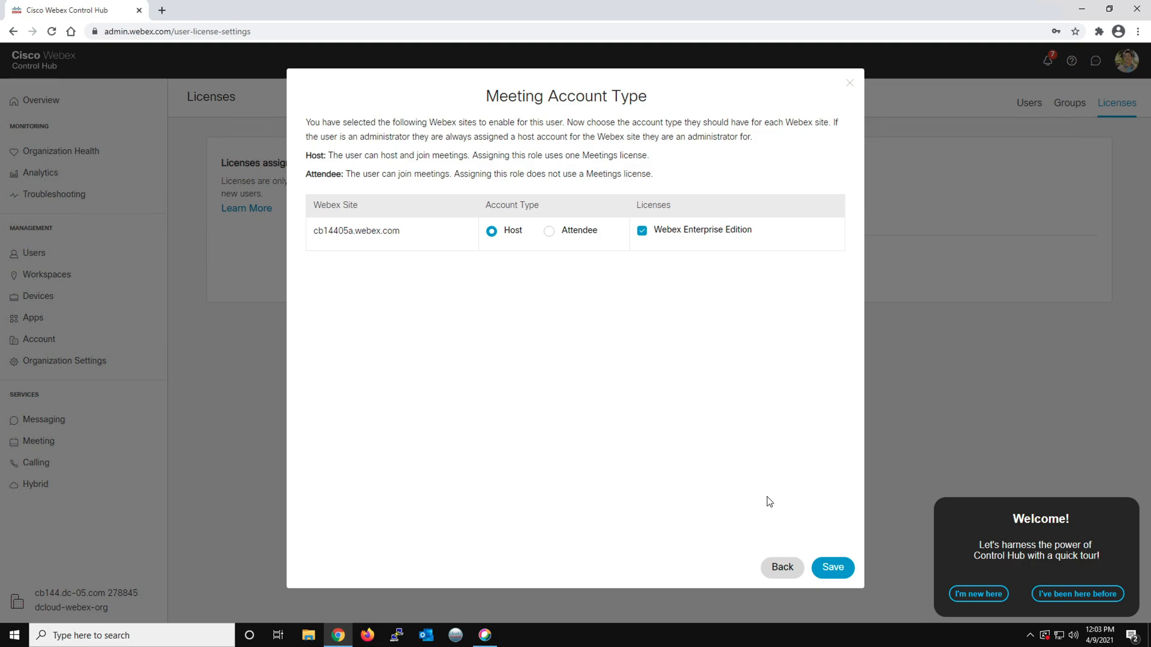
{"action": "left_click", "coordinate": [830, 567]}
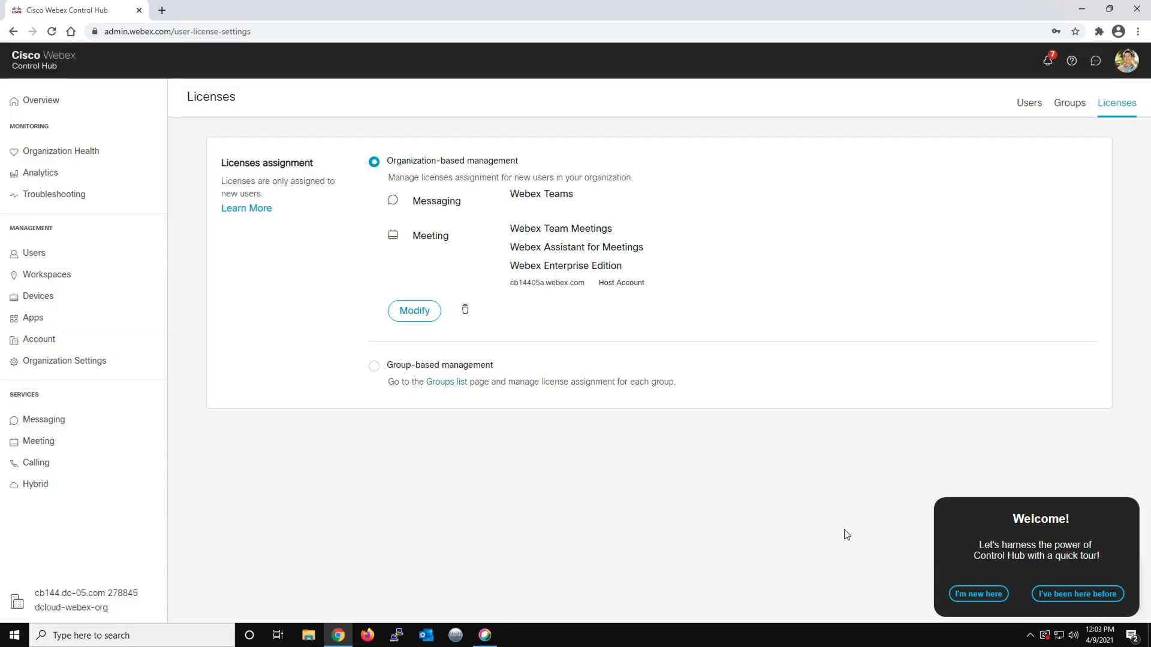
Decline Control Hub's welcome tour and return to the Mac desktop
{"action": "left_click", "coordinate": [1067, 595]}
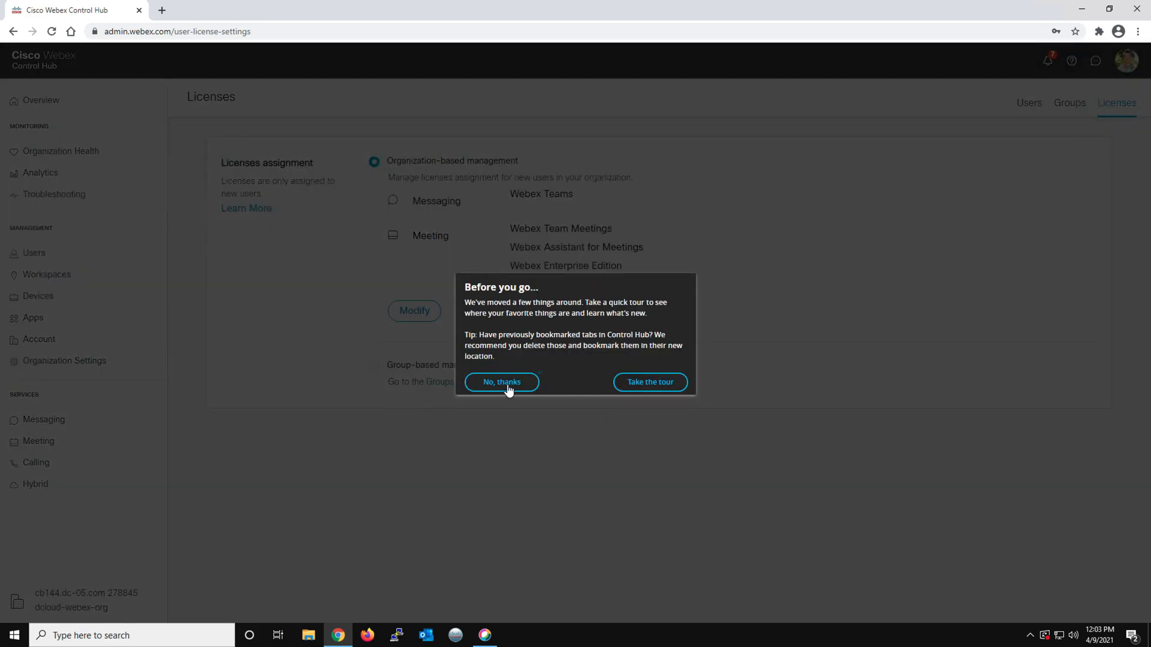
{"action": "left_click", "coordinate": [503, 384]}
{"action": "left_click", "coordinate": [666, 358]}
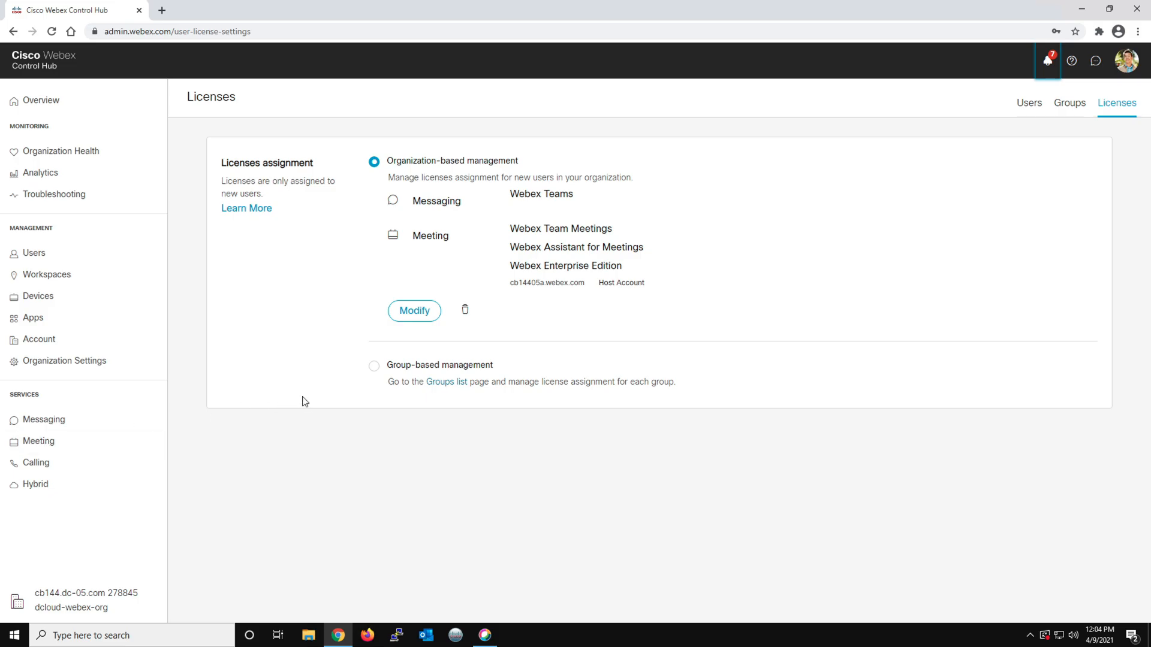
{"action": "key", "text": "ctrl+Left"}
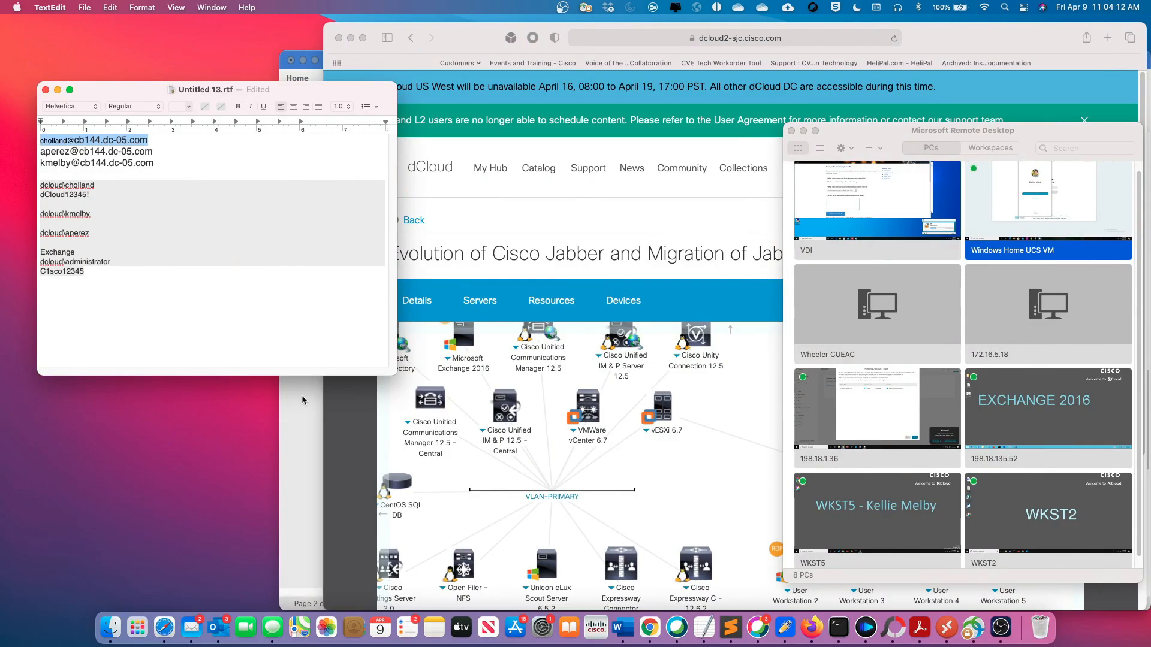
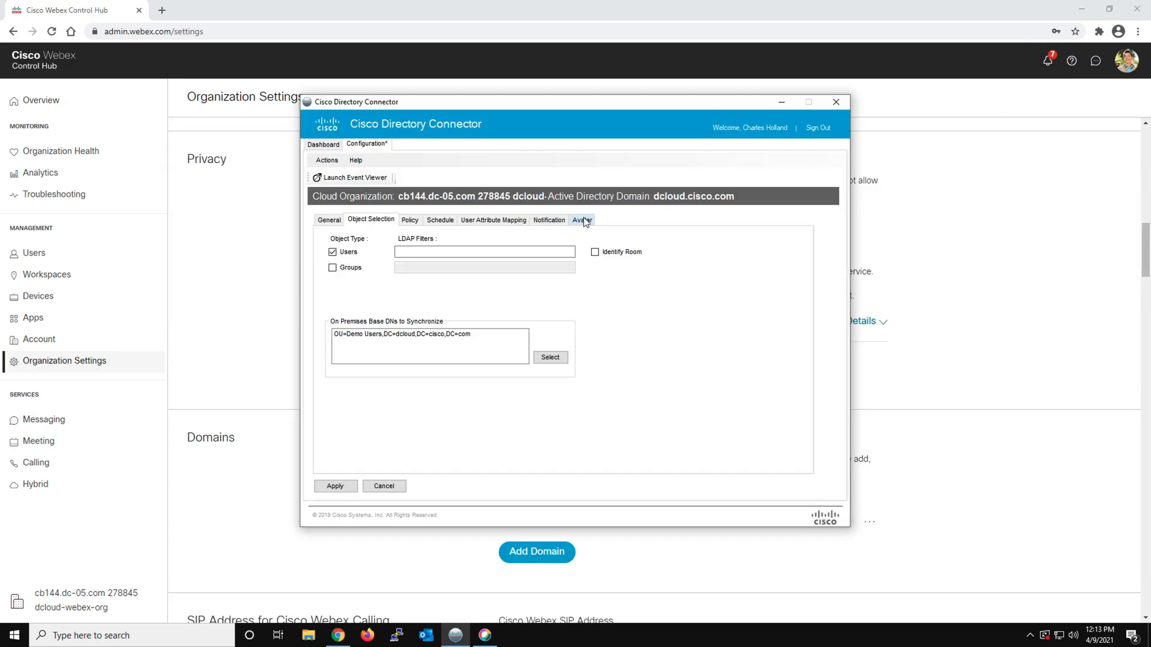
{"action": "left_click", "coordinate": [584, 221]}
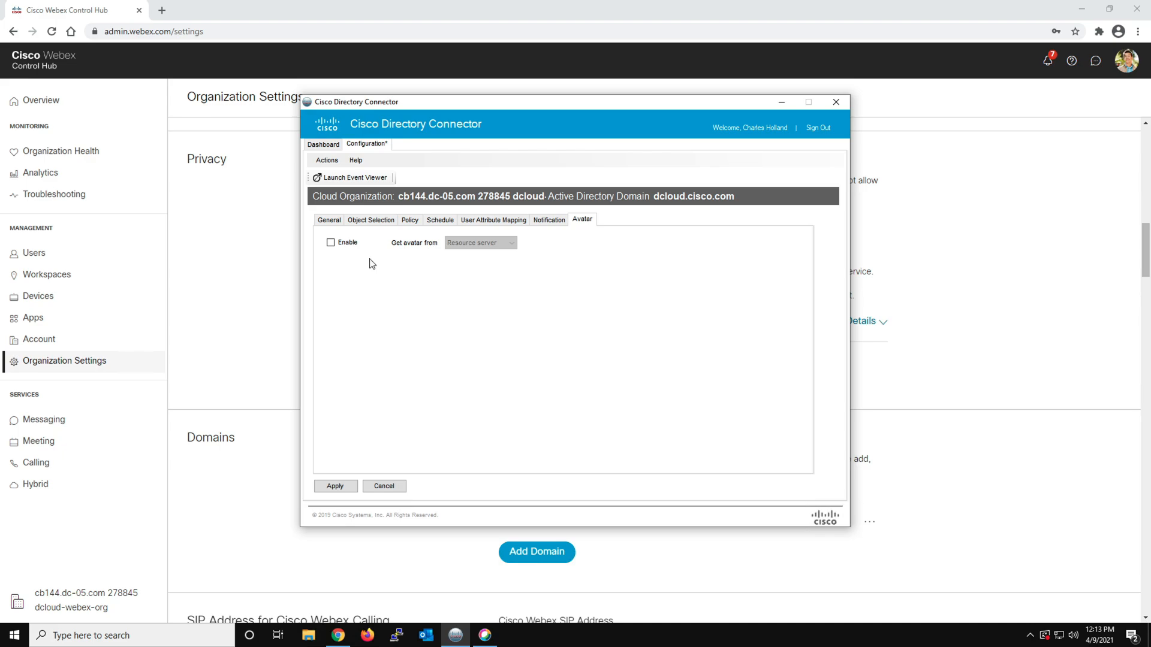
{"action": "left_click", "coordinate": [330, 243]}
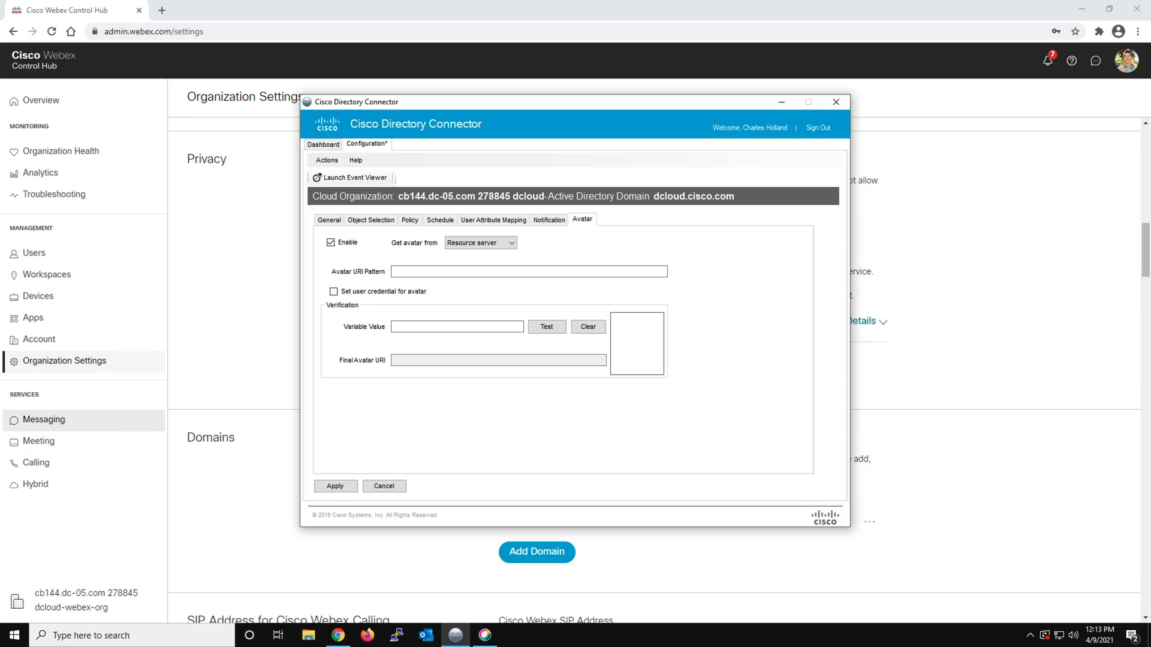
{"action": "left_click", "coordinate": [401, 271]}
{"action": "right_click", "coordinate": [401, 270]}
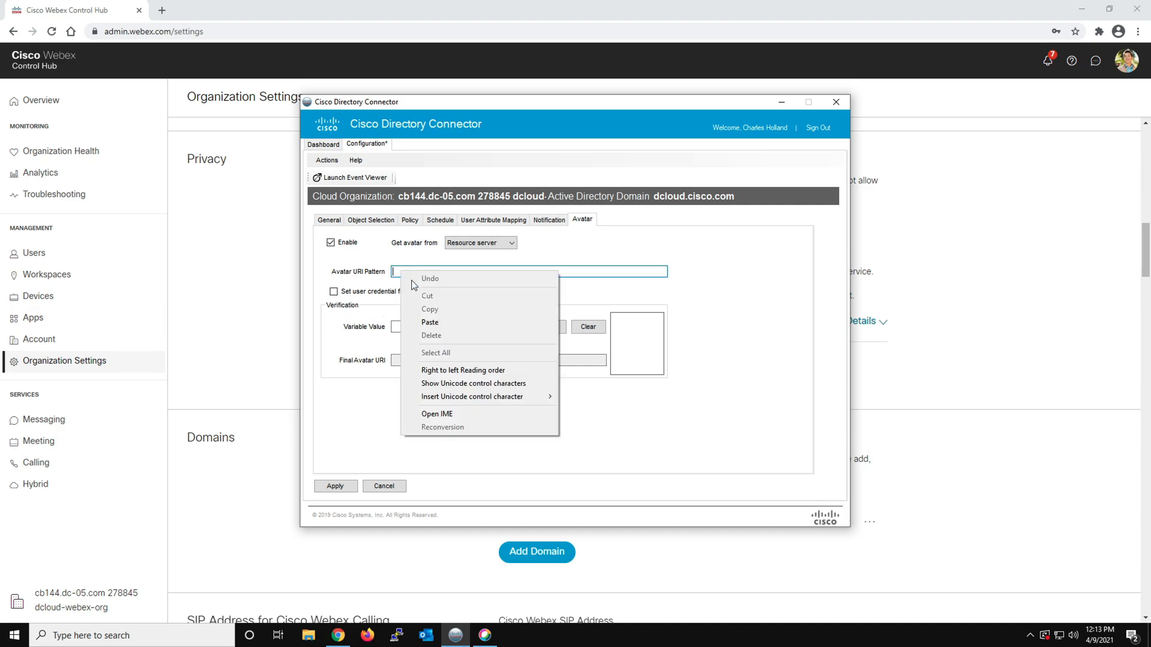
{"action": "left_click", "coordinate": [423, 326]}
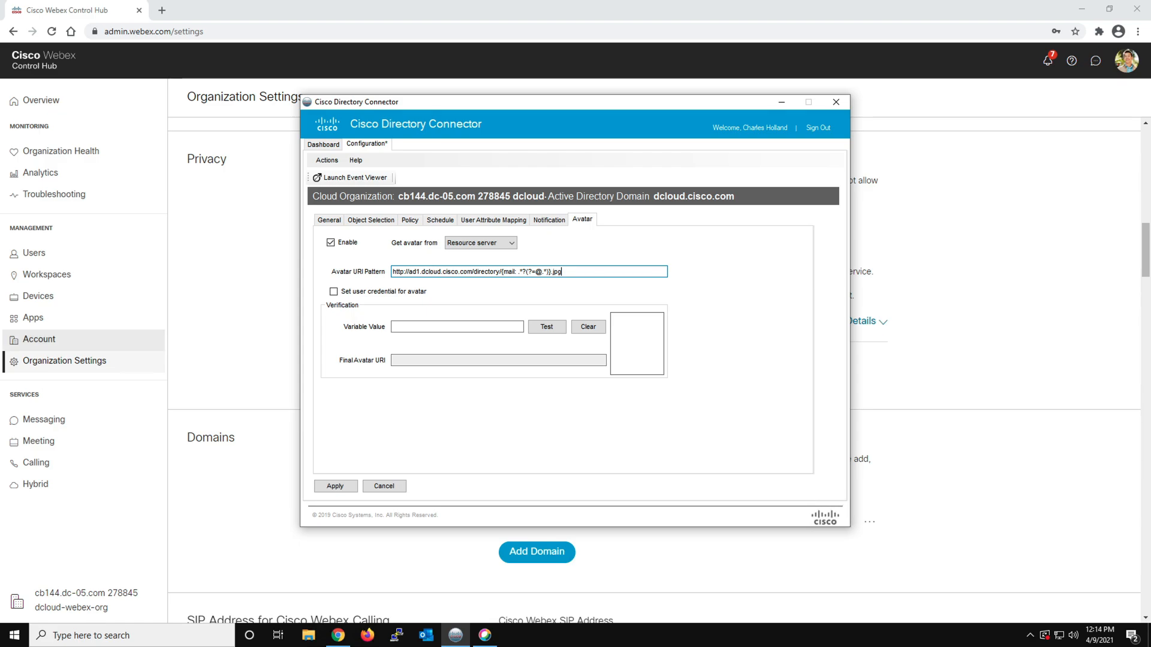
{"action": "left_click", "coordinate": [336, 486]}
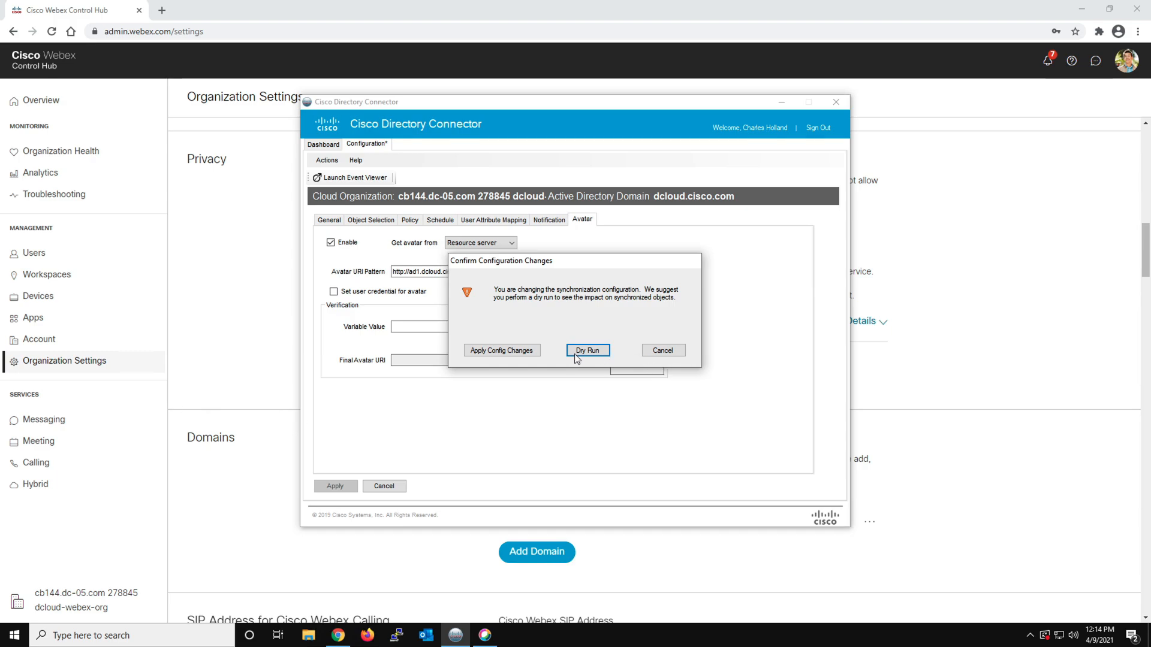
{"action": "left_click", "coordinate": [502, 351]}
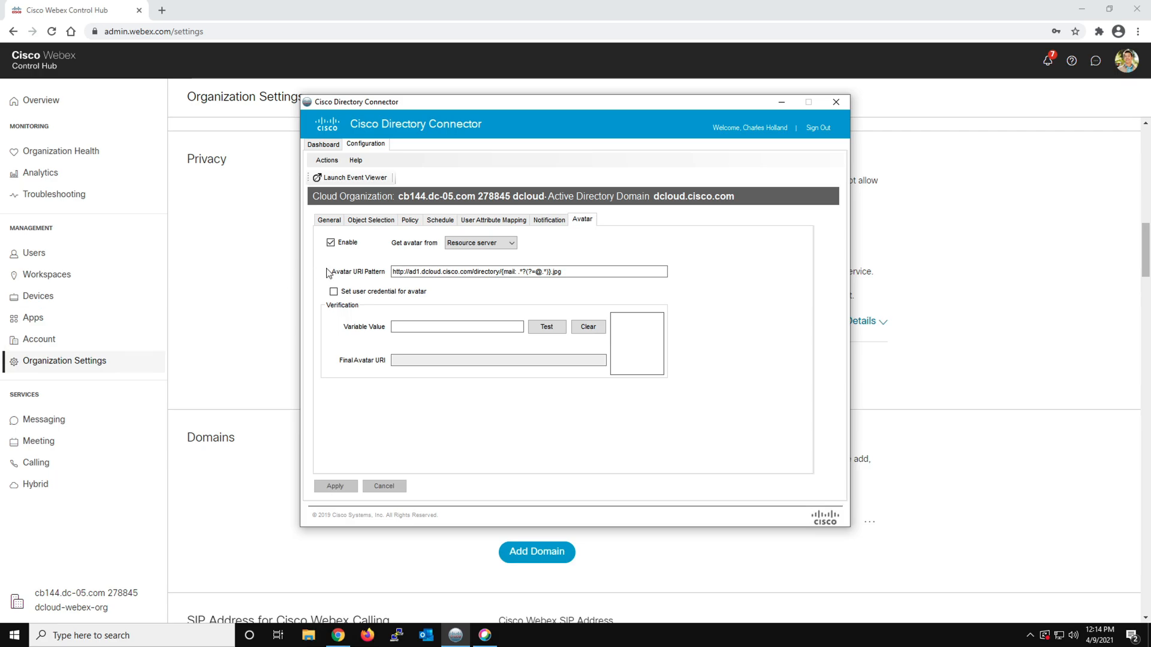
Run a synchronization dry run from the dashboard, retain the mismatched objects and decline the immediate repeat dry run
{"action": "left_click", "coordinate": [326, 146]}
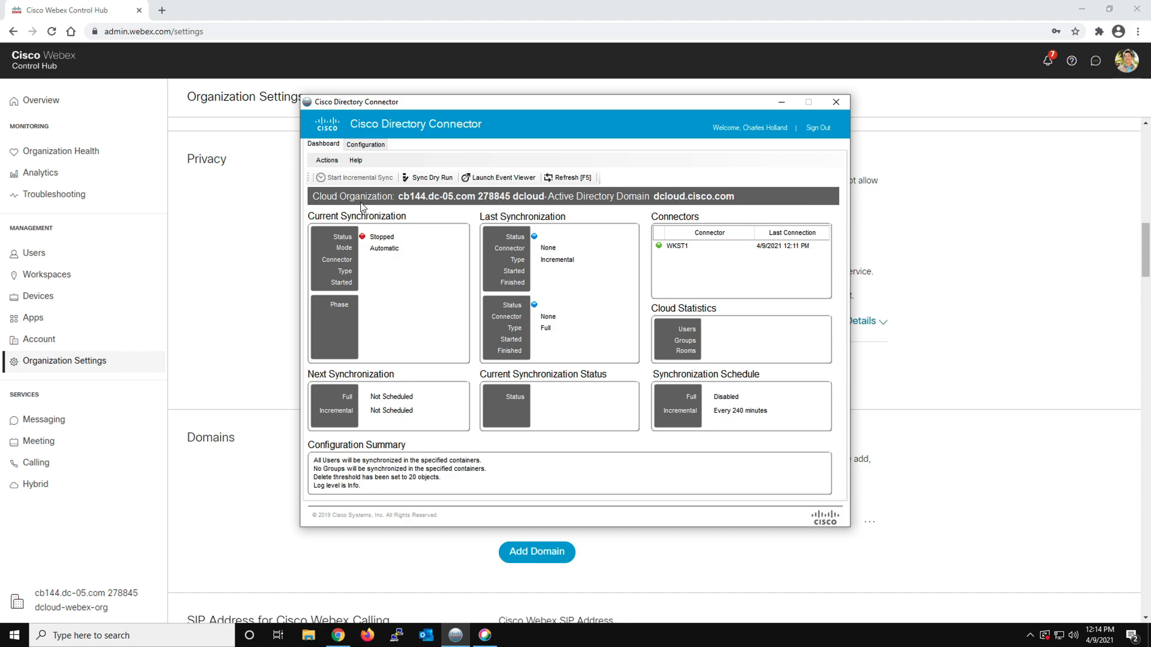
{"action": "left_click", "coordinate": [434, 178]}
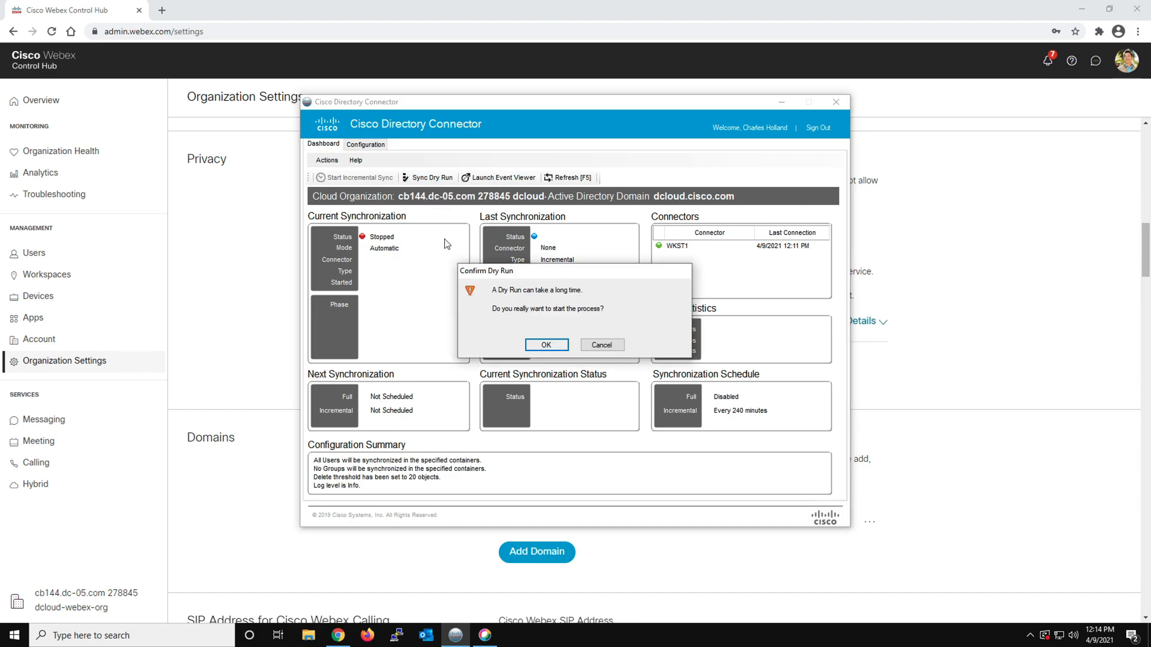
{"action": "left_click", "coordinate": [545, 346]}
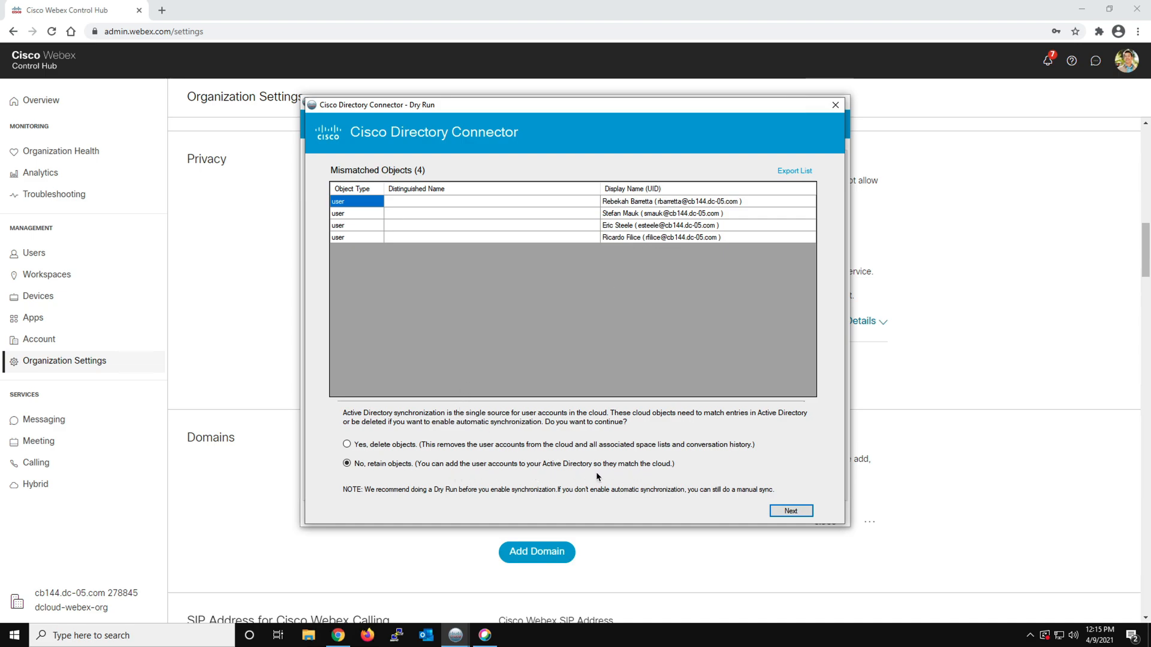
{"action": "left_click", "coordinate": [790, 513]}
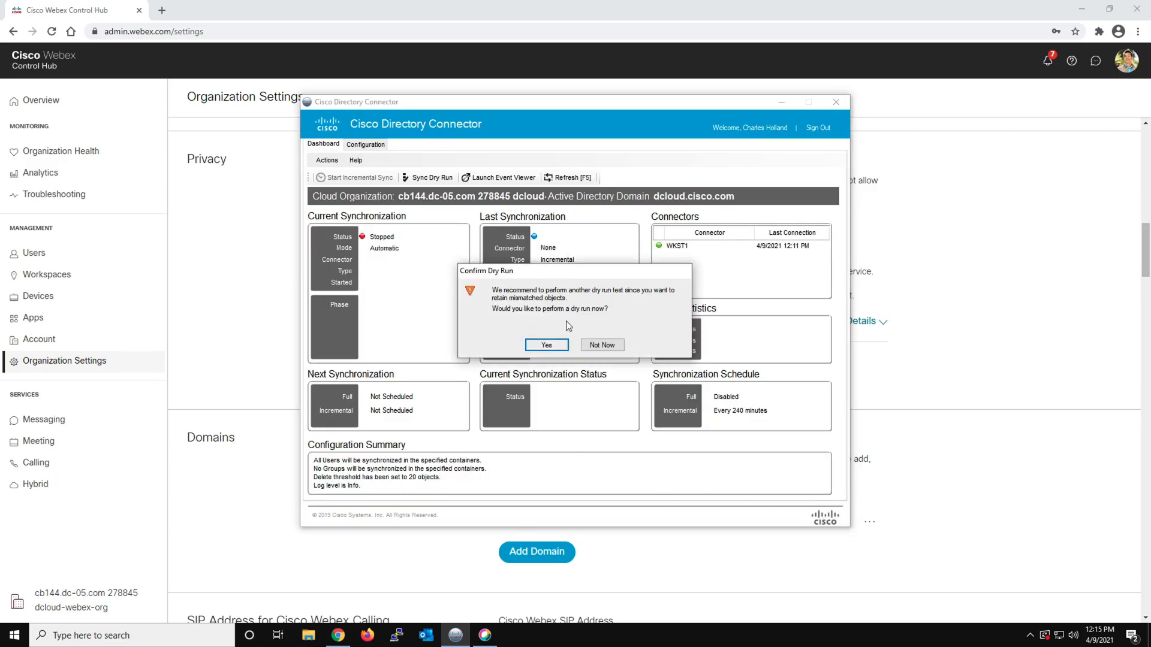
{"action": "left_click", "coordinate": [600, 345]}
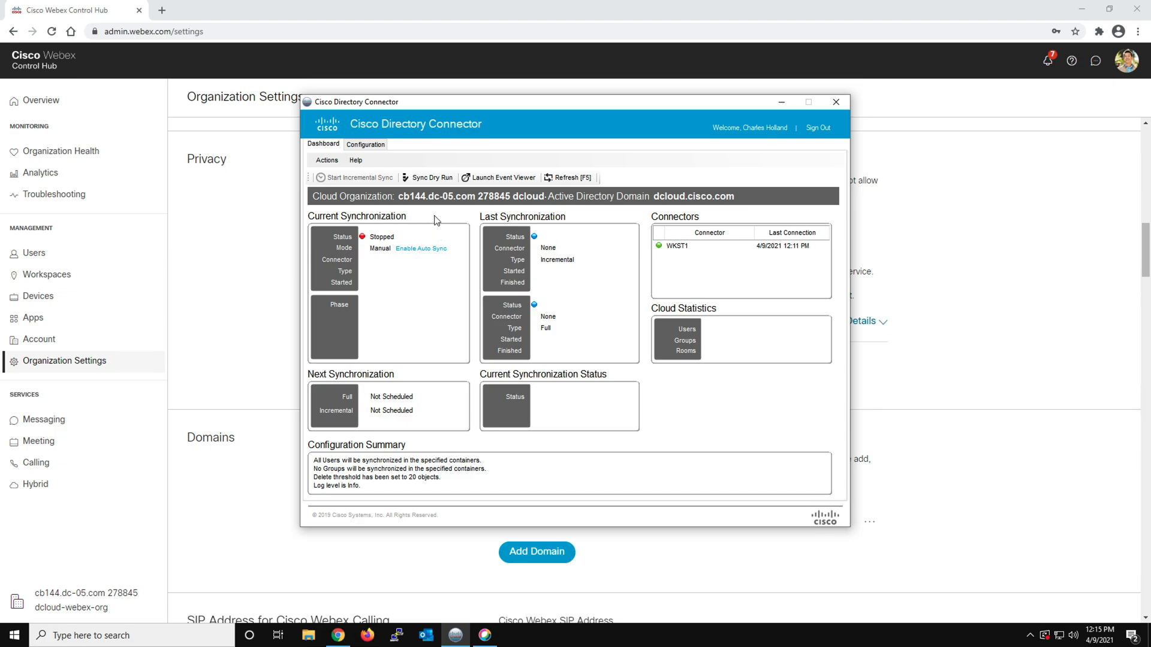
Perform a second synchronization dry run and close its summary
{"action": "left_click", "coordinate": [429, 179]}
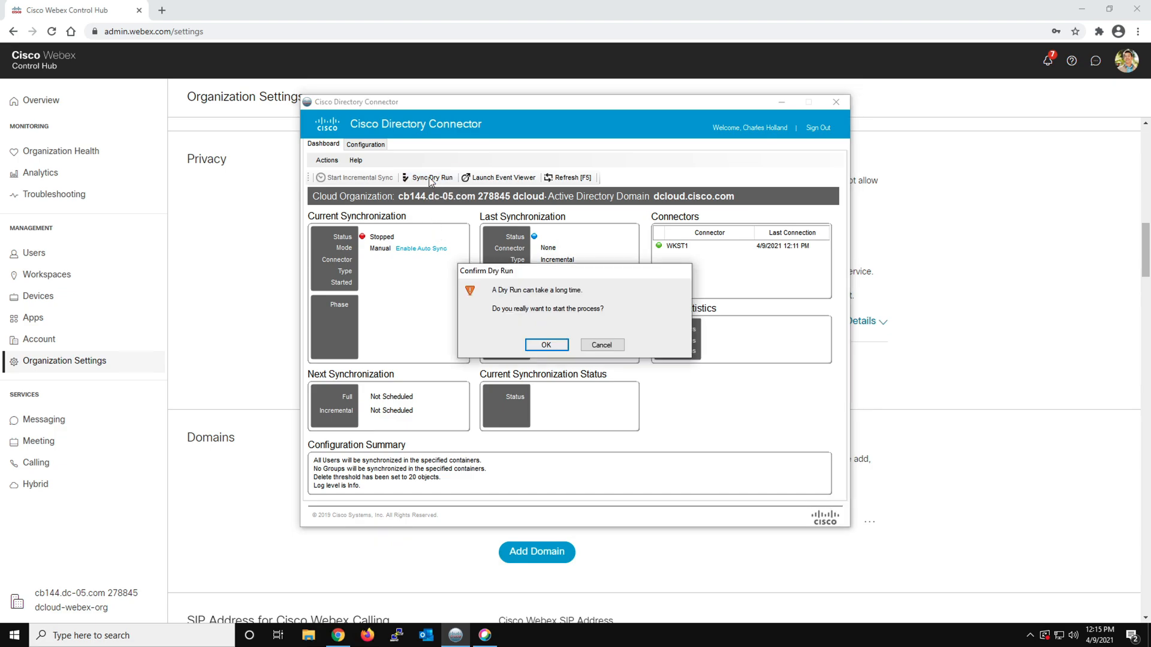
{"action": "left_click", "coordinate": [543, 346]}
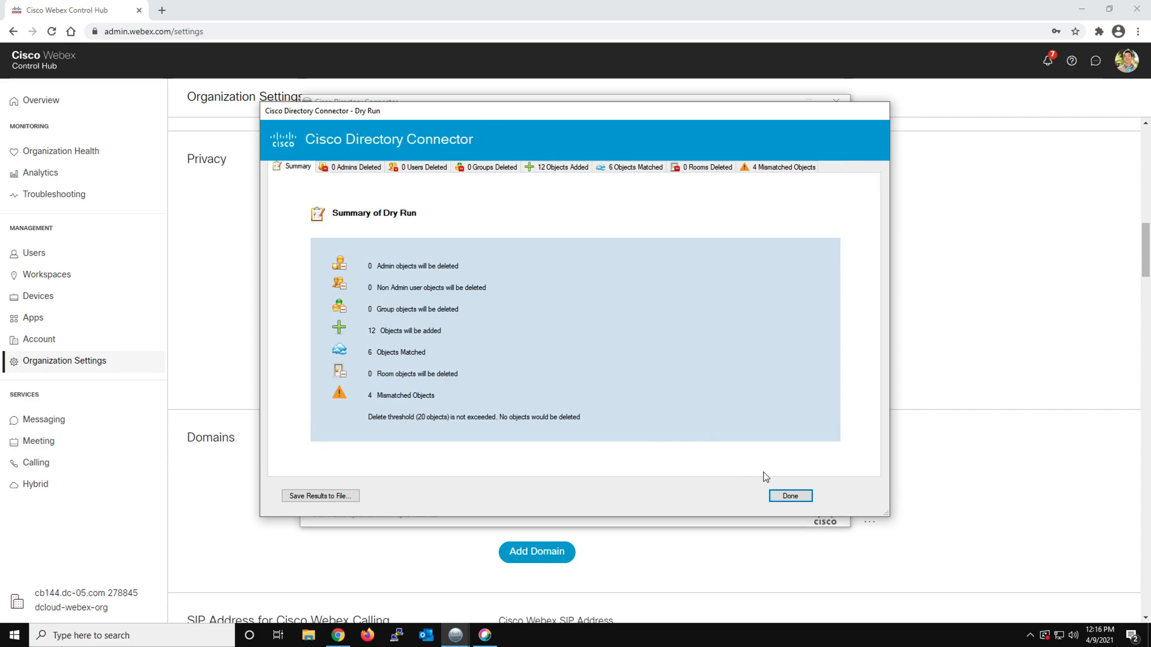
{"action": "left_click", "coordinate": [789, 495]}
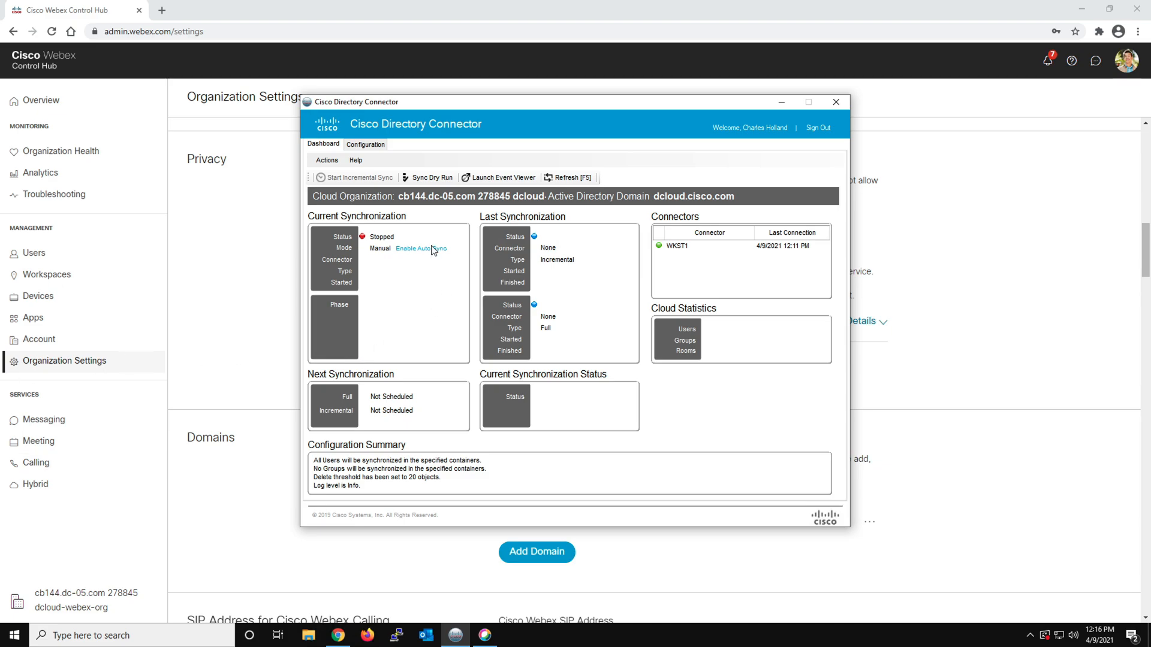
Enable manual directory synchronization, skipping the recommended dry run
{"action": "left_click", "coordinate": [328, 161]}
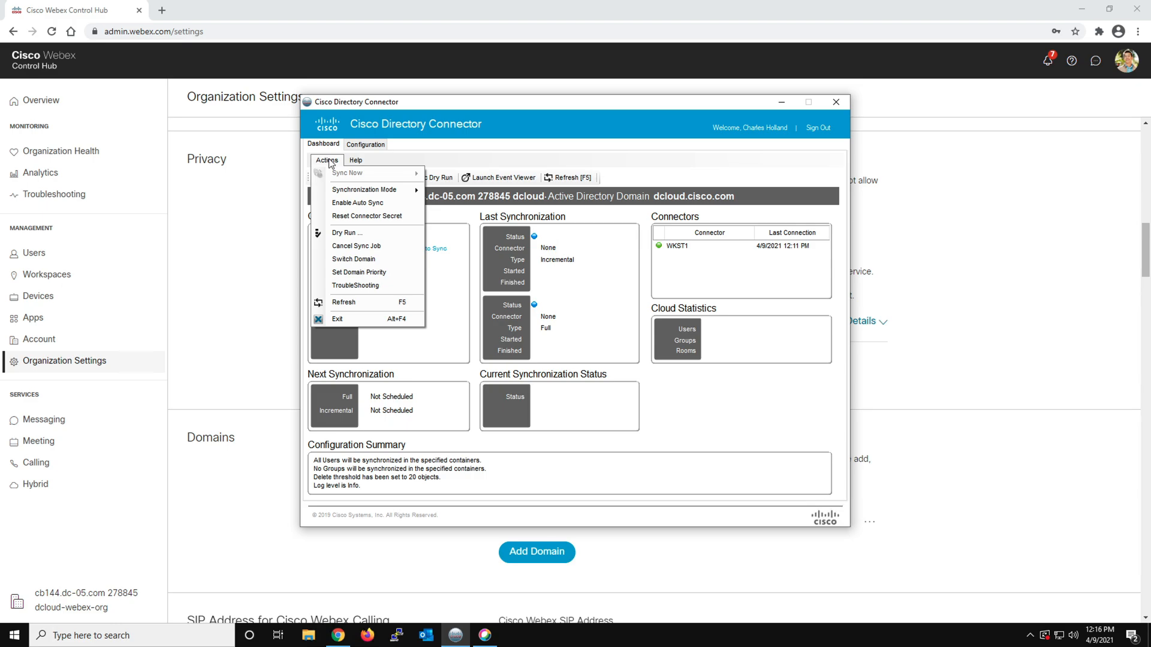
{"action": "mouse_move", "coordinate": [366, 192]}
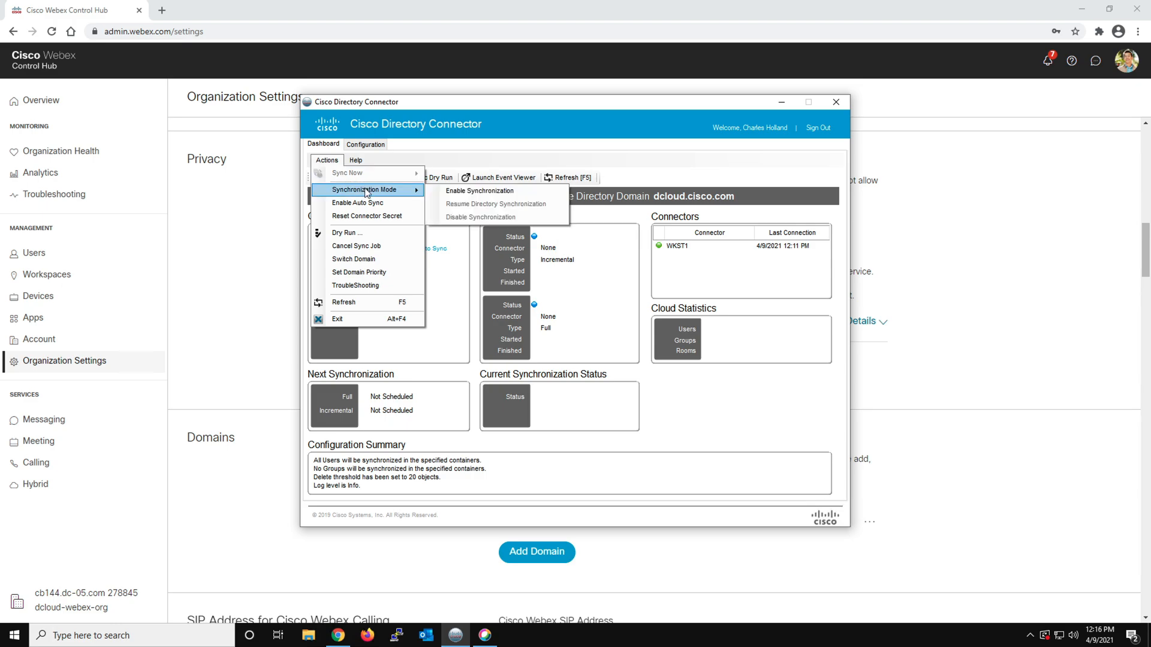
{"action": "left_click", "coordinate": [489, 192]}
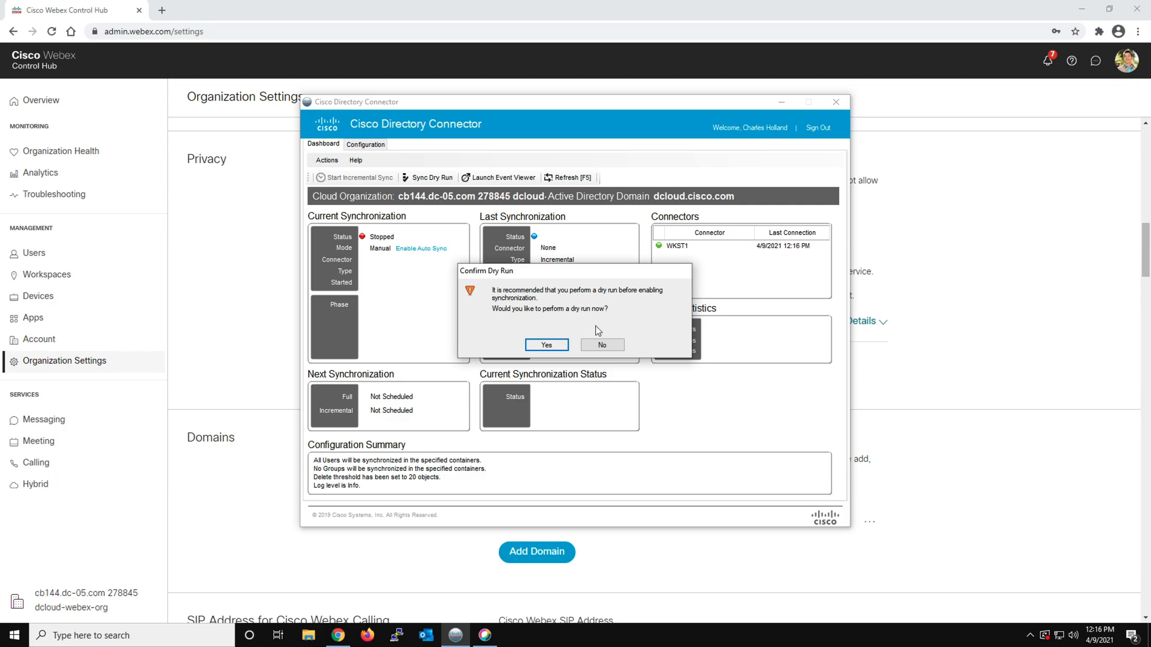
{"action": "left_click", "coordinate": [602, 347]}
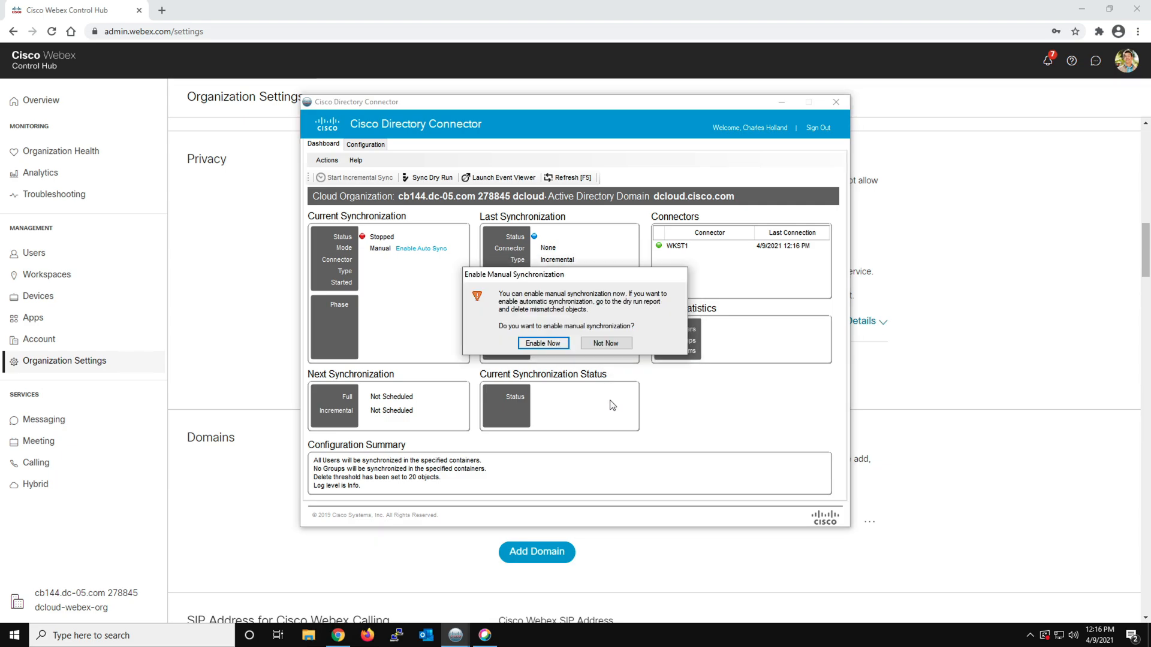
{"action": "left_click", "coordinate": [543, 344]}
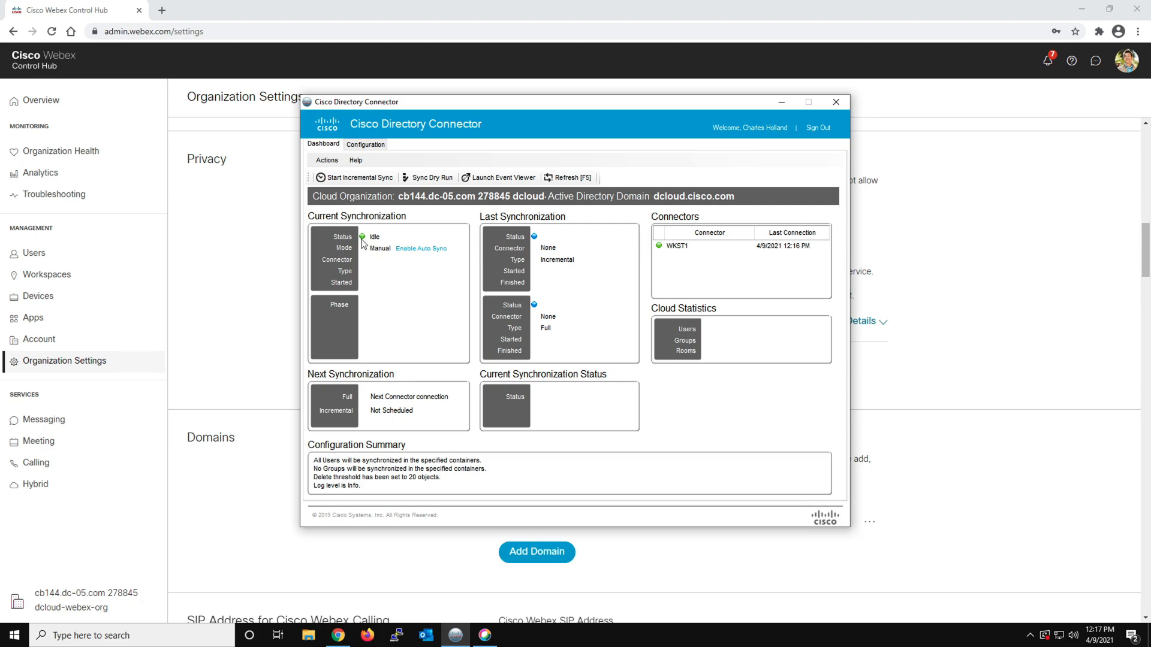
Start a full synchronization of the directory to the cloud and confirm it
{"action": "left_click", "coordinate": [331, 162]}
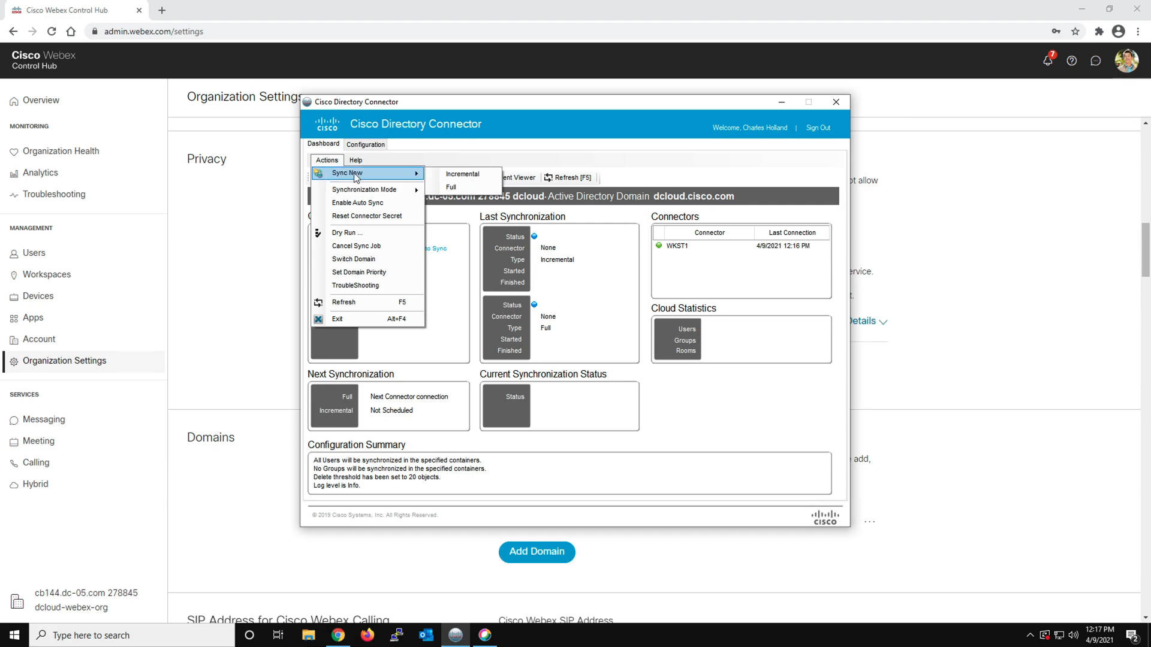
{"action": "left_click", "coordinate": [460, 191]}
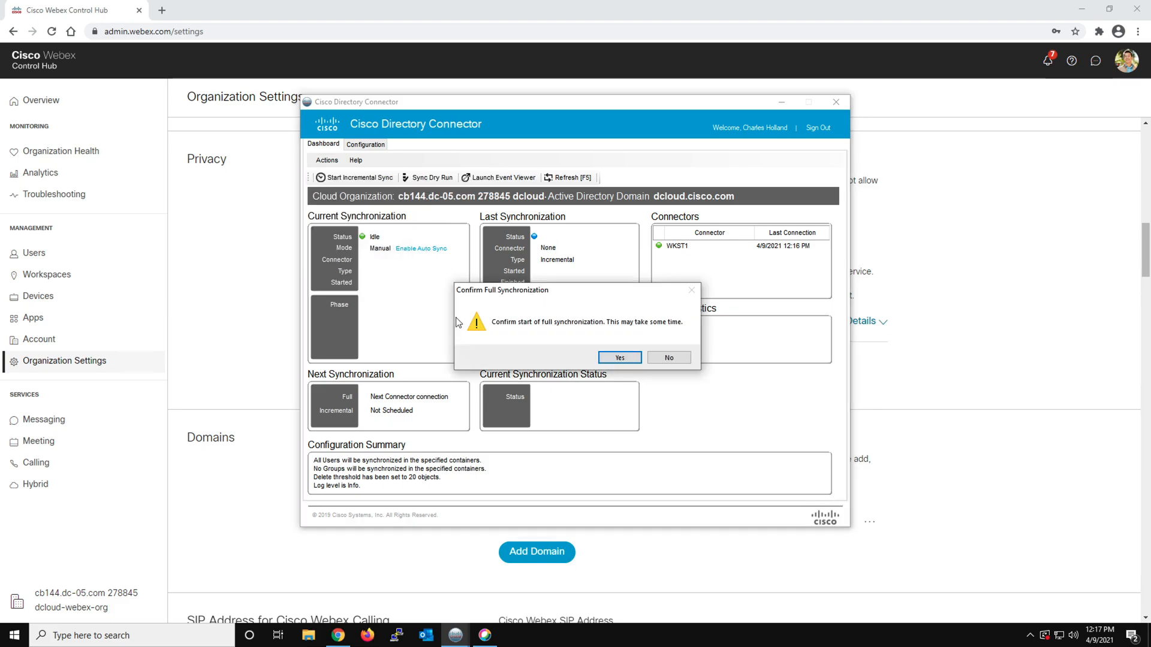
{"action": "left_click", "coordinate": [618, 358]}
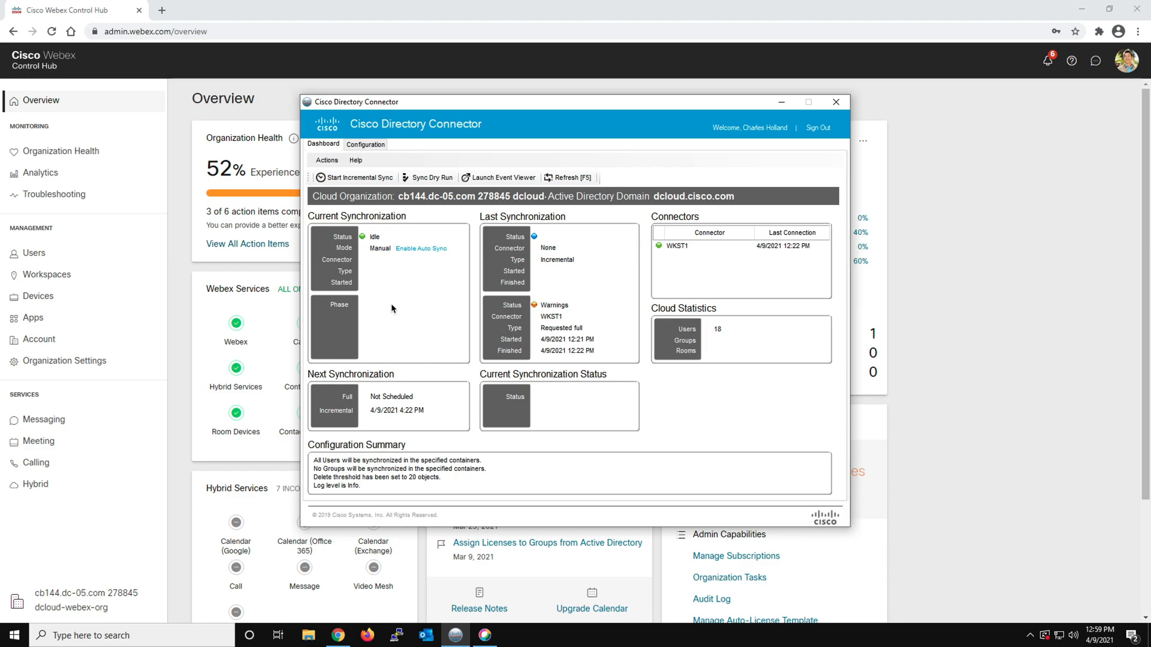
Switch to Control Hub and review the full Users list, including each synchronized user's status
{"action": "left_click", "coordinate": [185, 275]}
{"action": "left_click", "coordinate": [180, 264]}
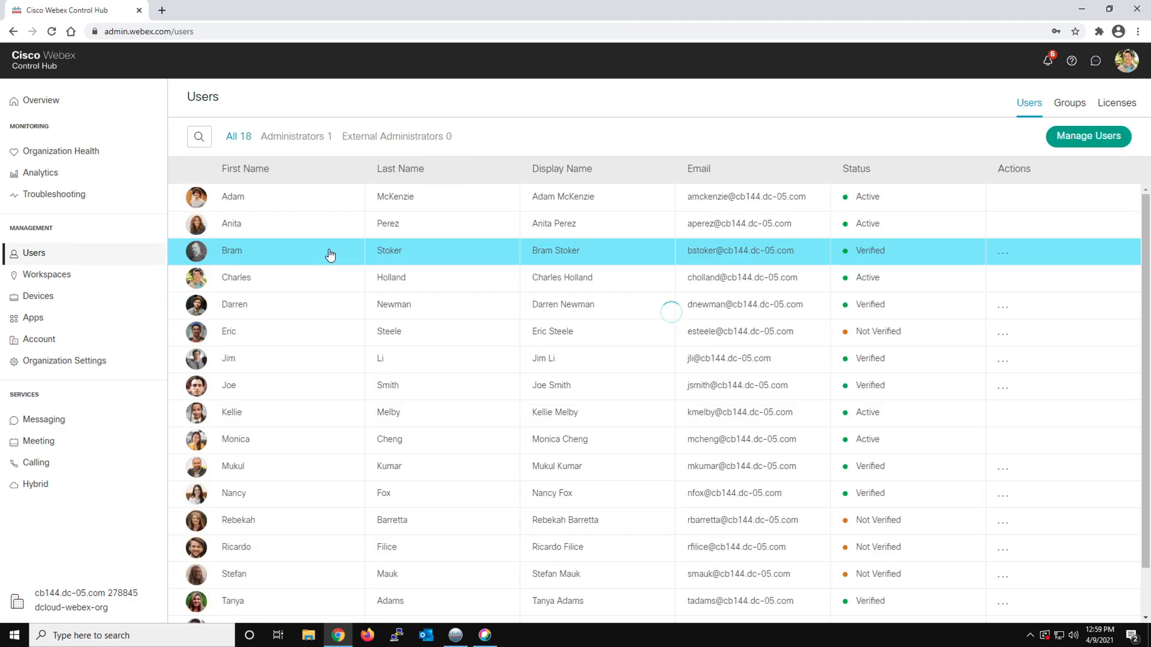
{"action": "scroll", "coordinate": [314, 291], "scroll_direction": "down", "scroll_amount": 1}
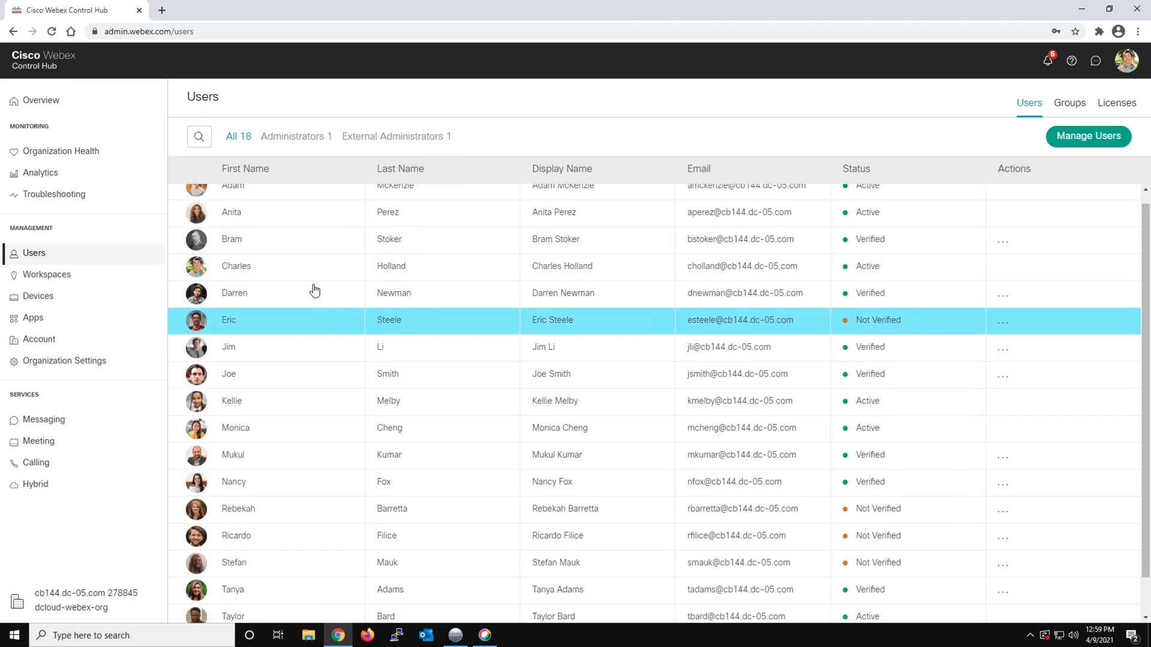
{"action": "scroll", "coordinate": [406, 330], "scroll_direction": "down", "scroll_amount": 1}
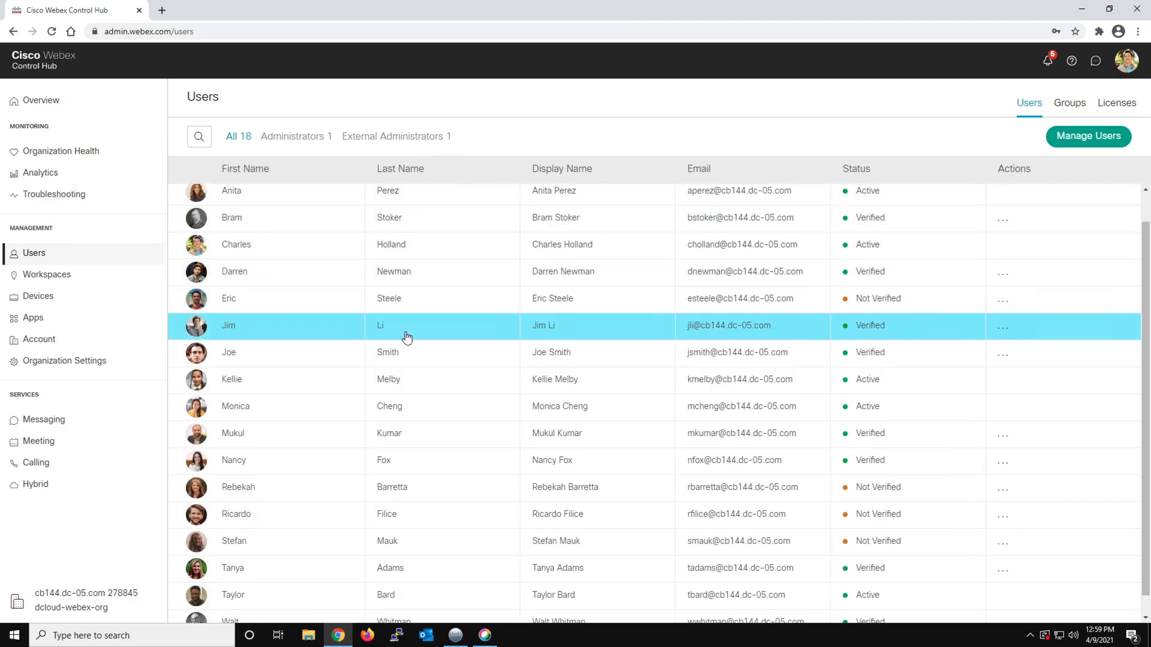
{"action": "scroll", "coordinate": [406, 338], "scroll_direction": "down", "scroll_amount": 1}
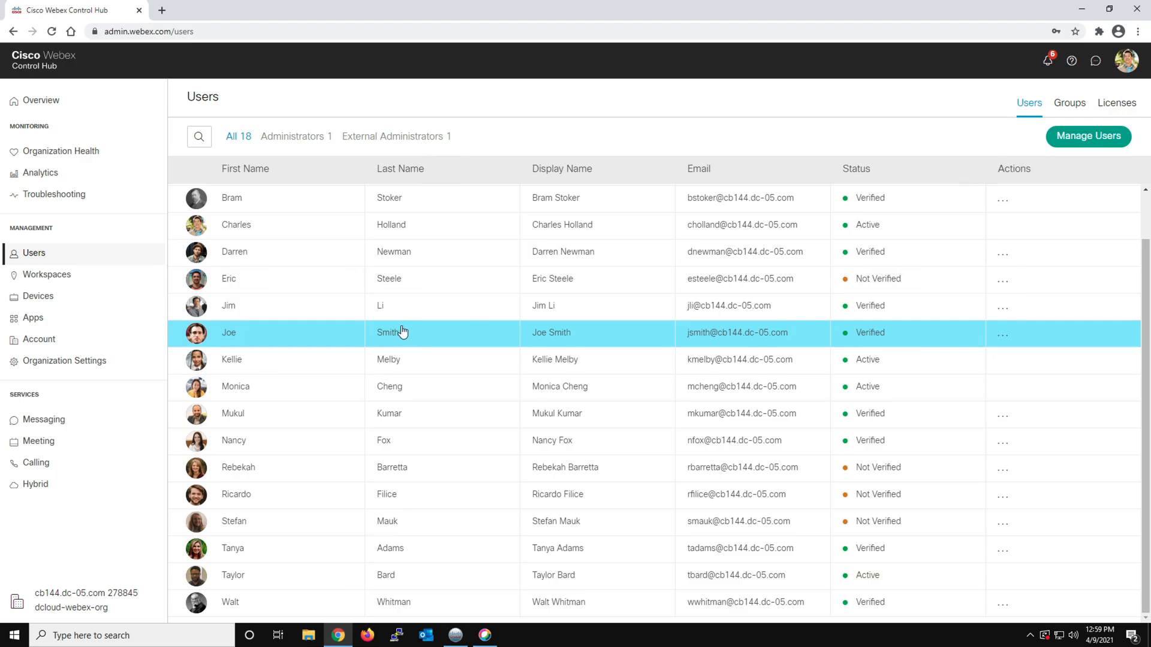
{"action": "scroll", "coordinate": [407, 337], "scroll_direction": "up", "scroll_amount": 2}
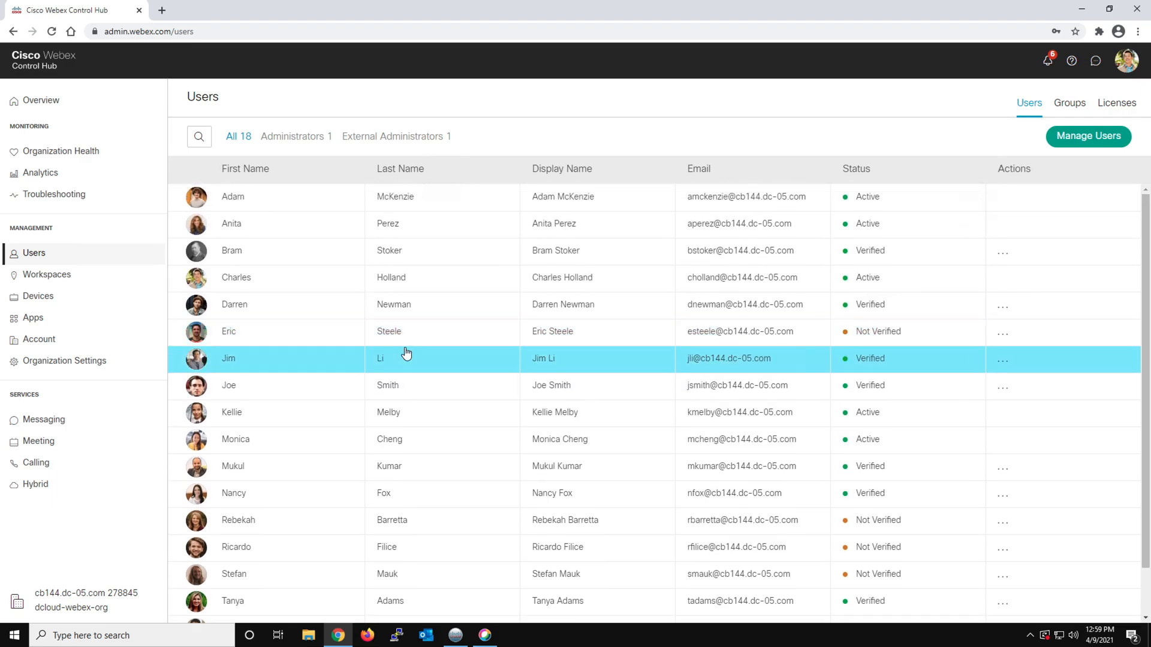
{"action": "scroll", "coordinate": [441, 415], "scroll_direction": "down", "scroll_amount": 1}
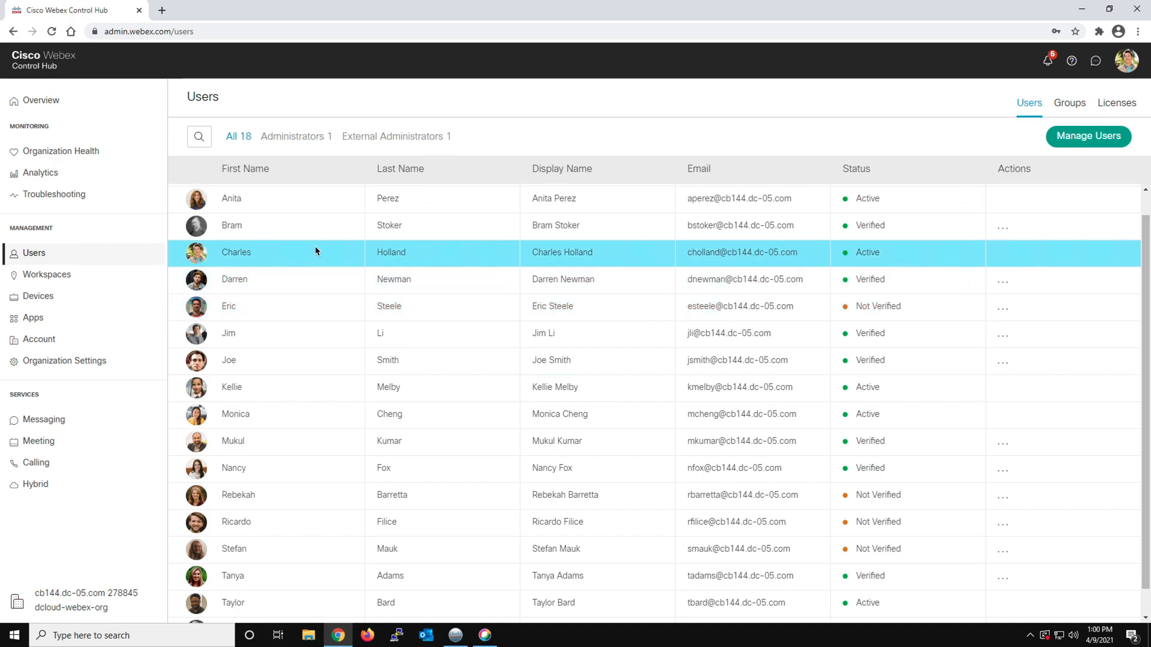
Grant the Richardson Account Manager, second in the user list, the Organization Administrator role with Full Administrator rights, save, and close the user's details
{"action": "left_click", "coordinate": [307, 200]}
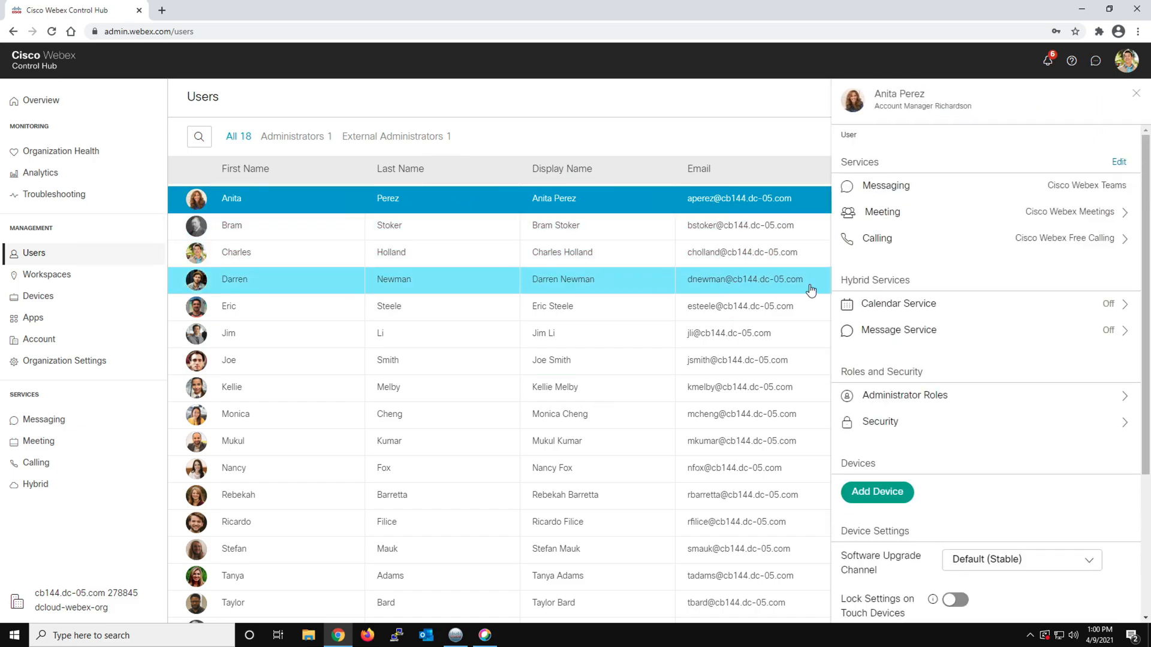
{"action": "left_click", "coordinate": [898, 402]}
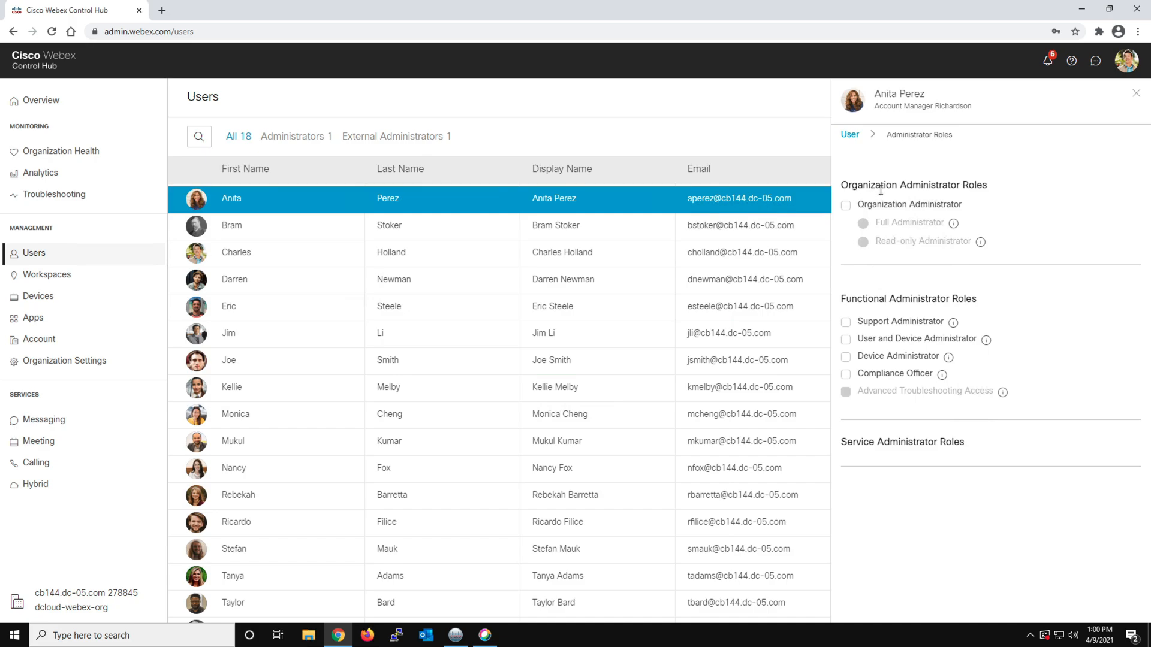
{"action": "left_click", "coordinate": [845, 205]}
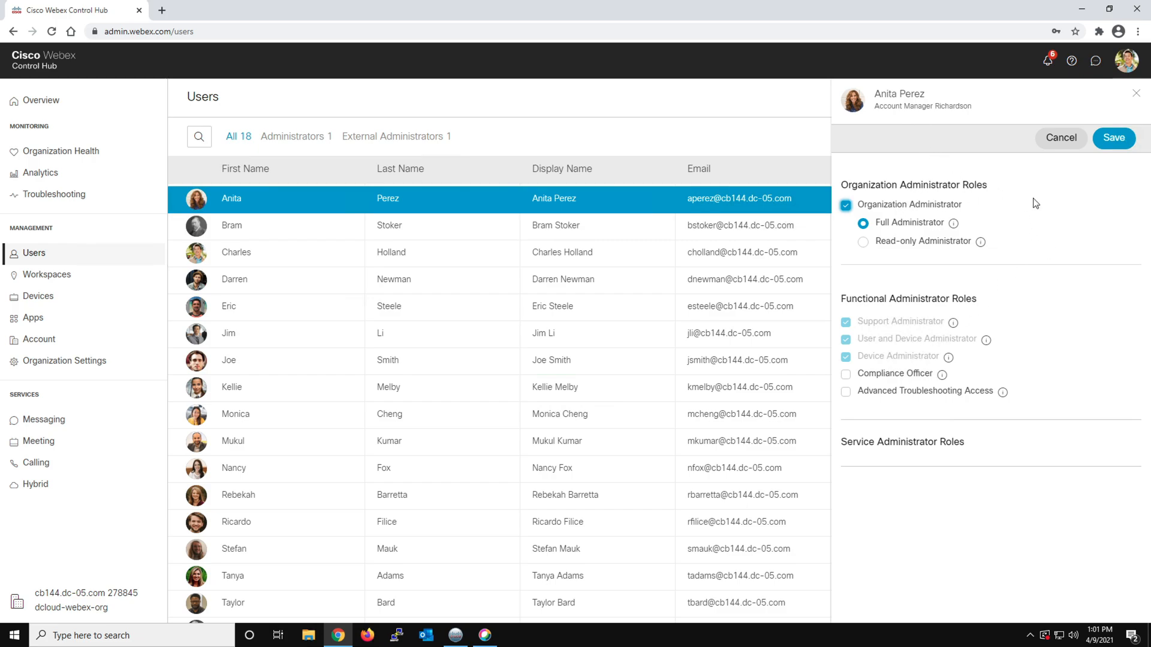
{"action": "left_click", "coordinate": [1114, 138]}
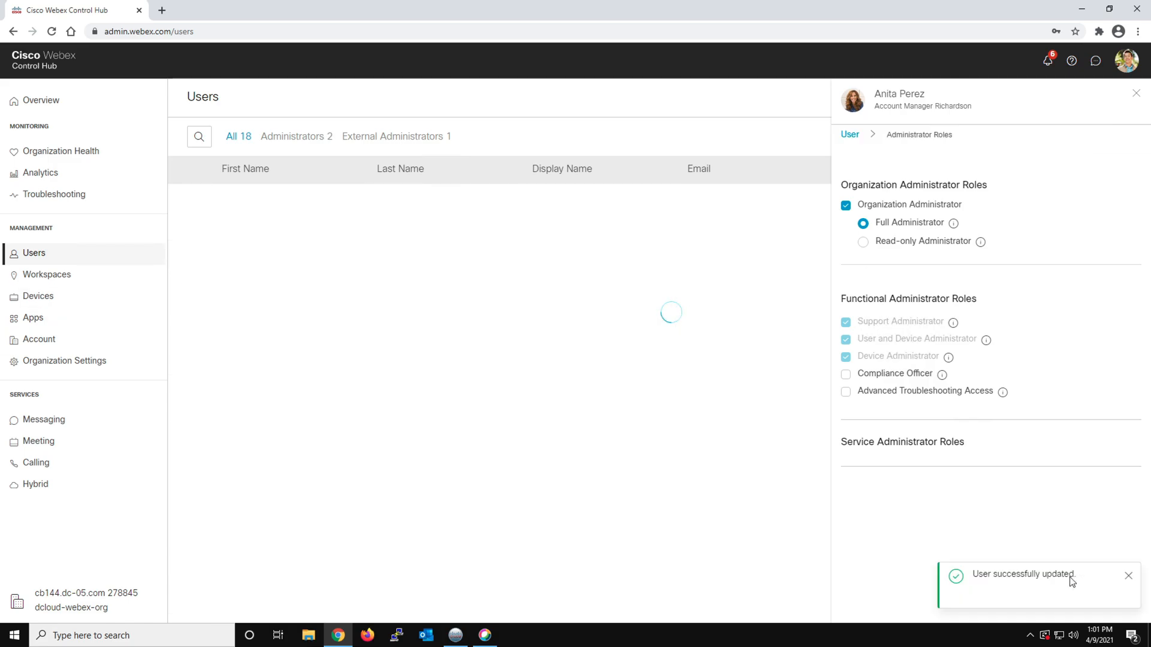
{"action": "left_click", "coordinate": [1129, 576]}
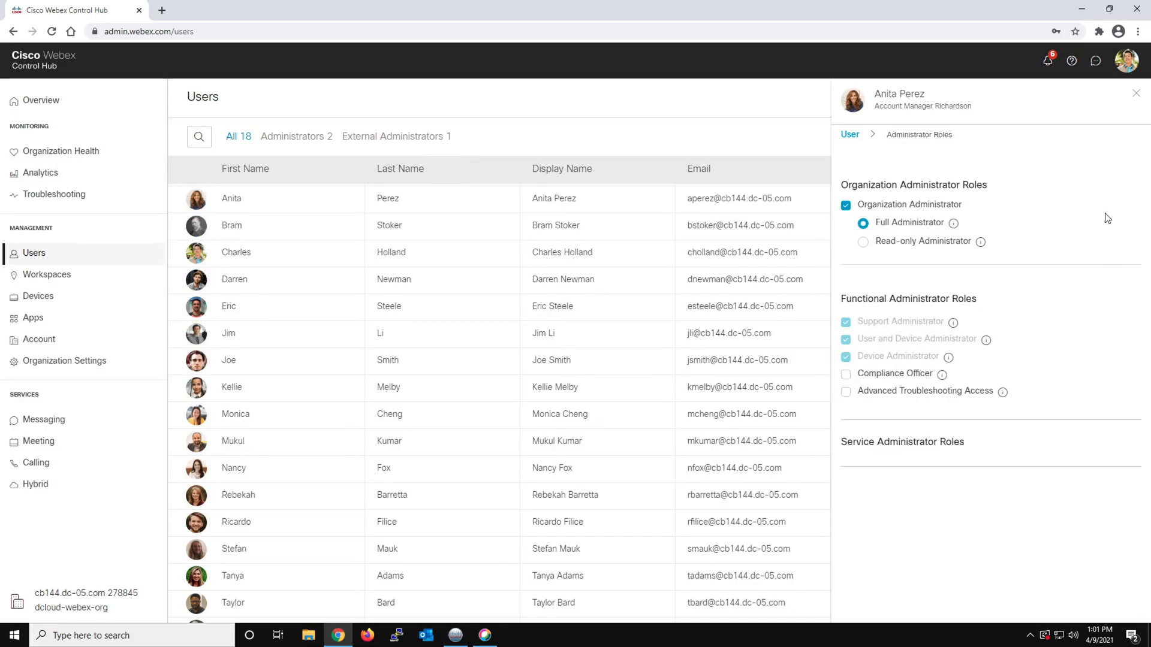
{"action": "left_click", "coordinate": [1136, 99]}
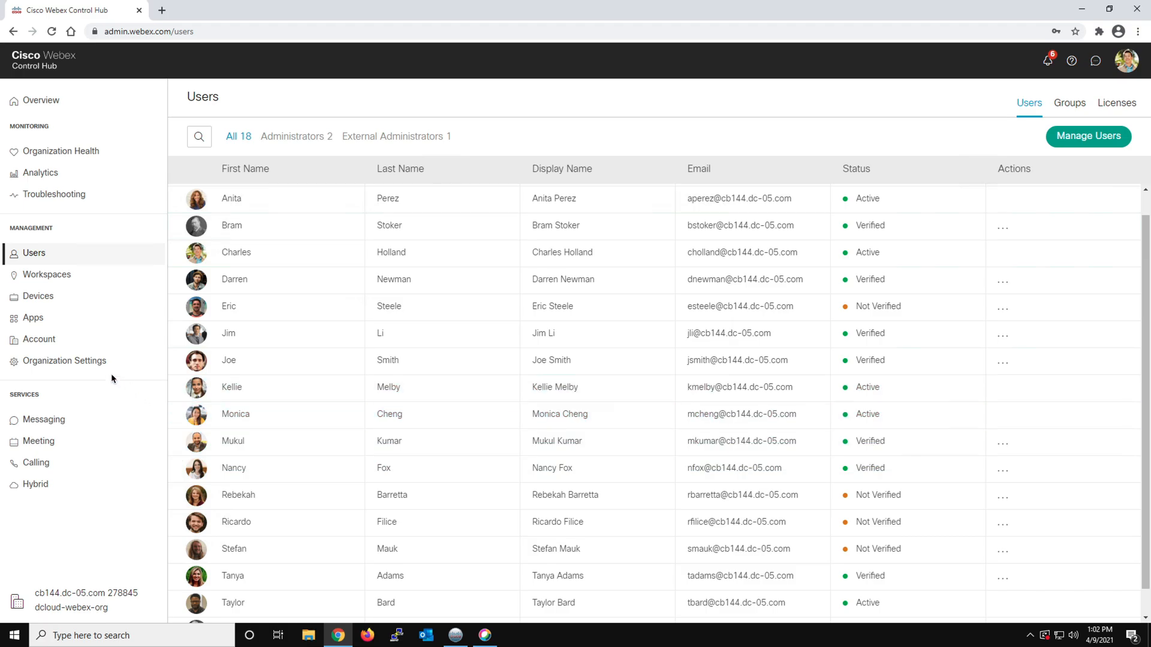
In Organization Settings, set the organization's Calling Behavior to Calling in Webex (Unified CM) and review the updated section
{"action": "left_click", "coordinate": [63, 366]}
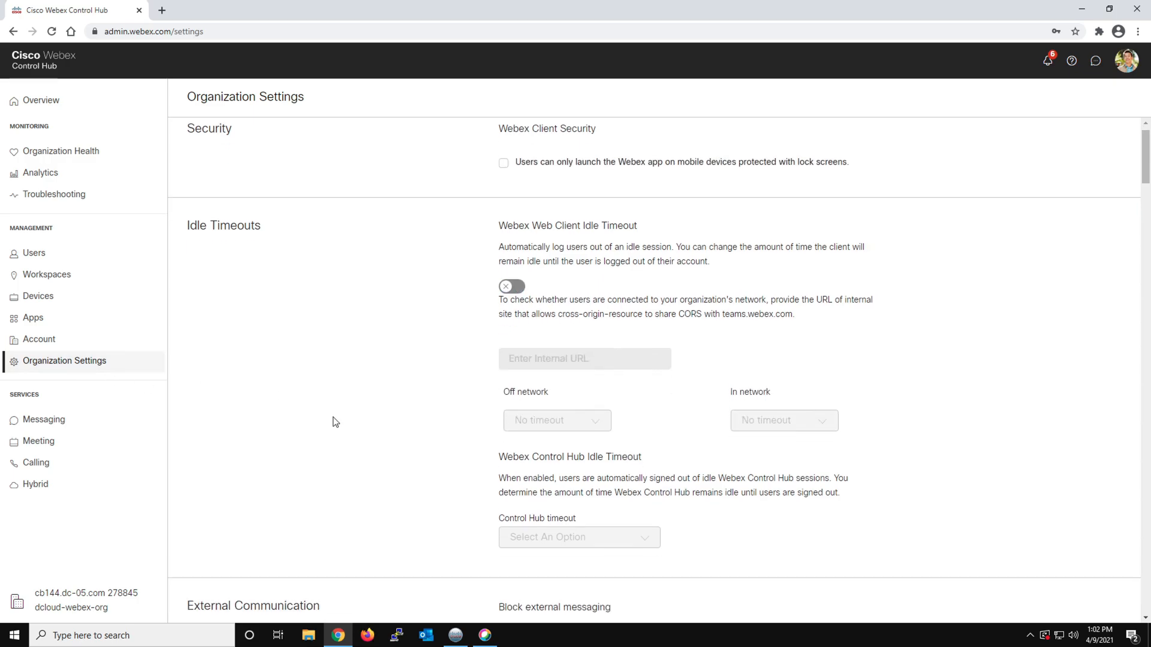
{"action": "scroll", "coordinate": [334, 422], "scroll_direction": "down", "scroll_amount": 13}
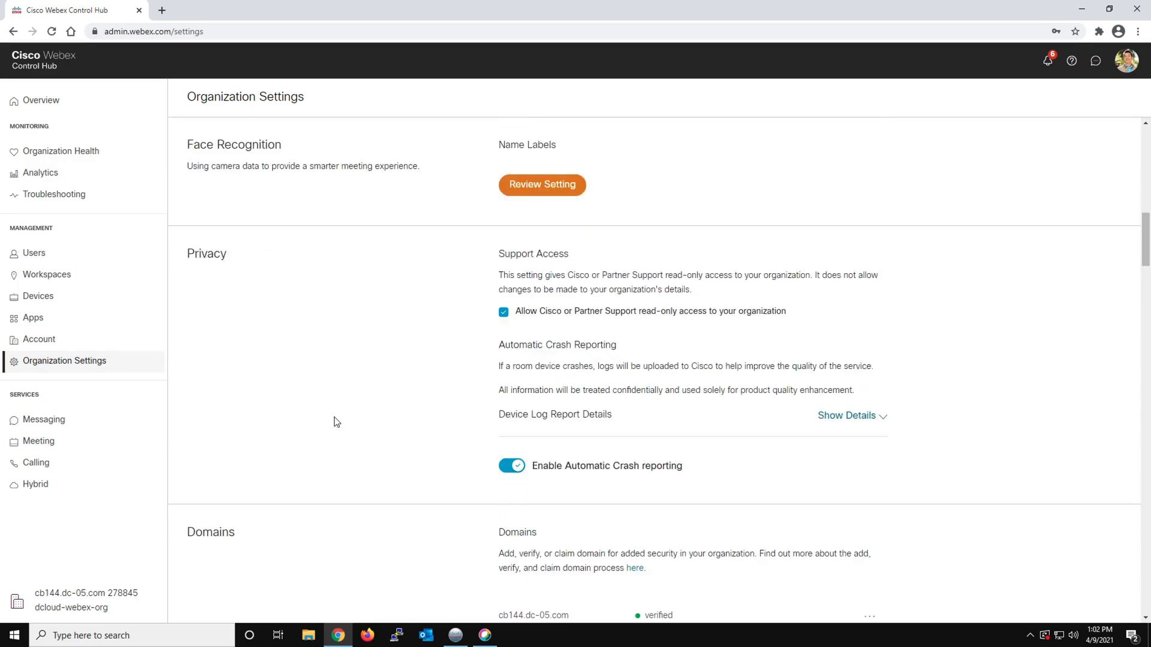
{"action": "scroll", "coordinate": [335, 422], "scroll_direction": "down", "scroll_amount": 10}
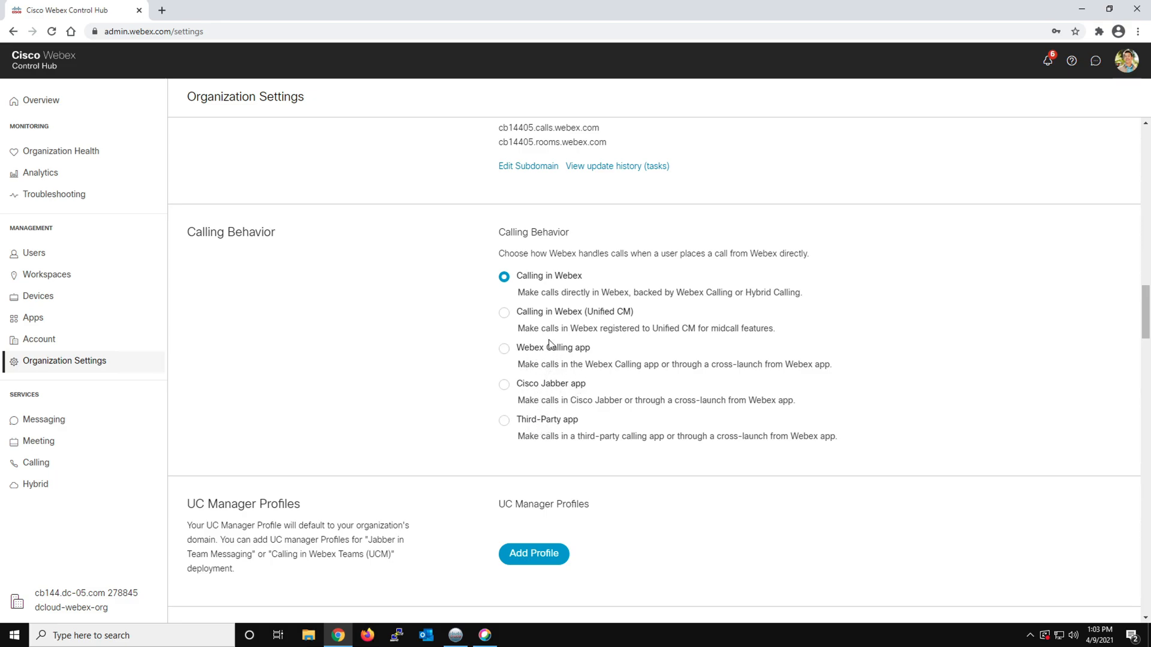
{"action": "left_click", "coordinate": [551, 314]}
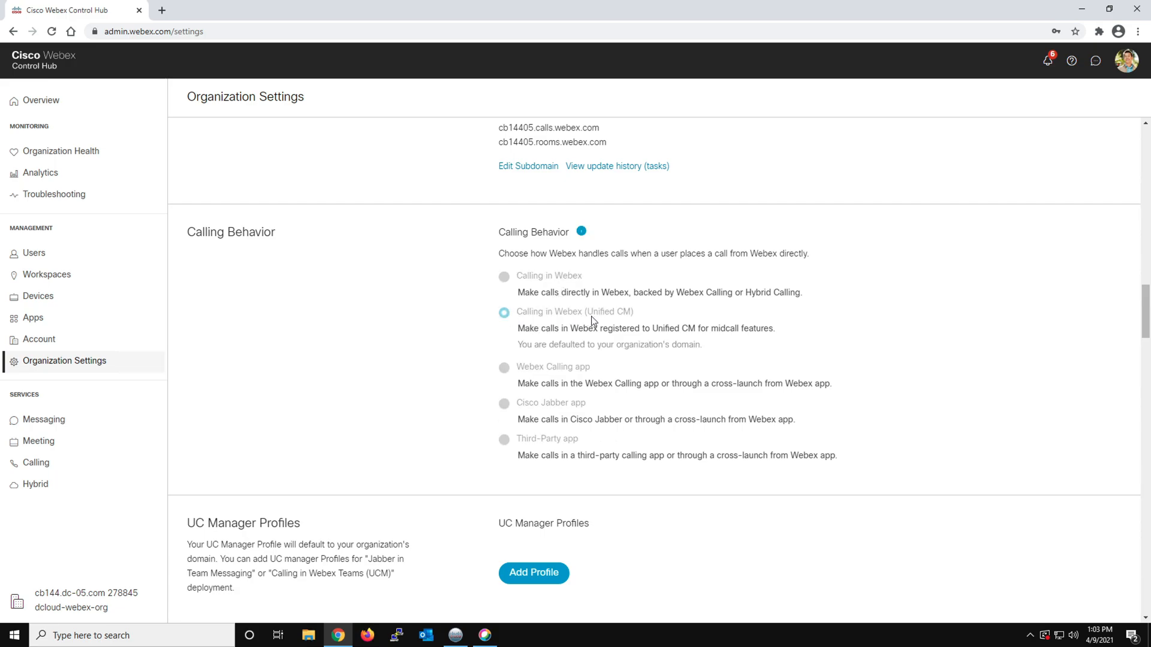
{"action": "scroll", "coordinate": [638, 318], "scroll_direction": "down", "scroll_amount": 2}
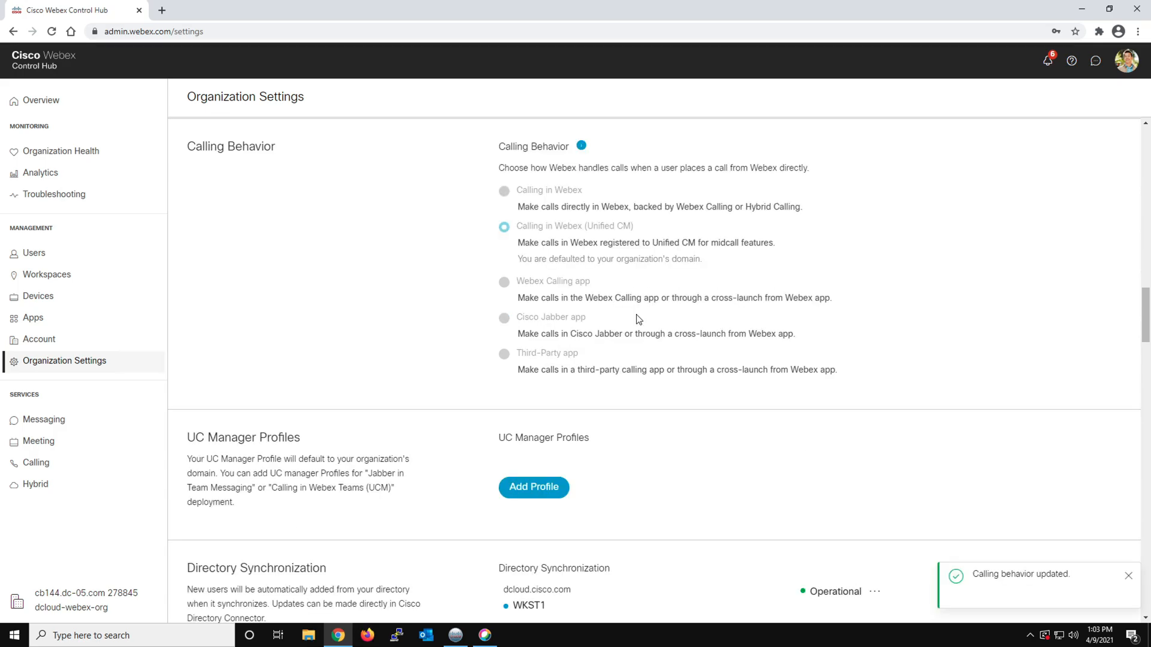
{"action": "scroll", "coordinate": [637, 318], "scroll_direction": "up", "scroll_amount": 2}
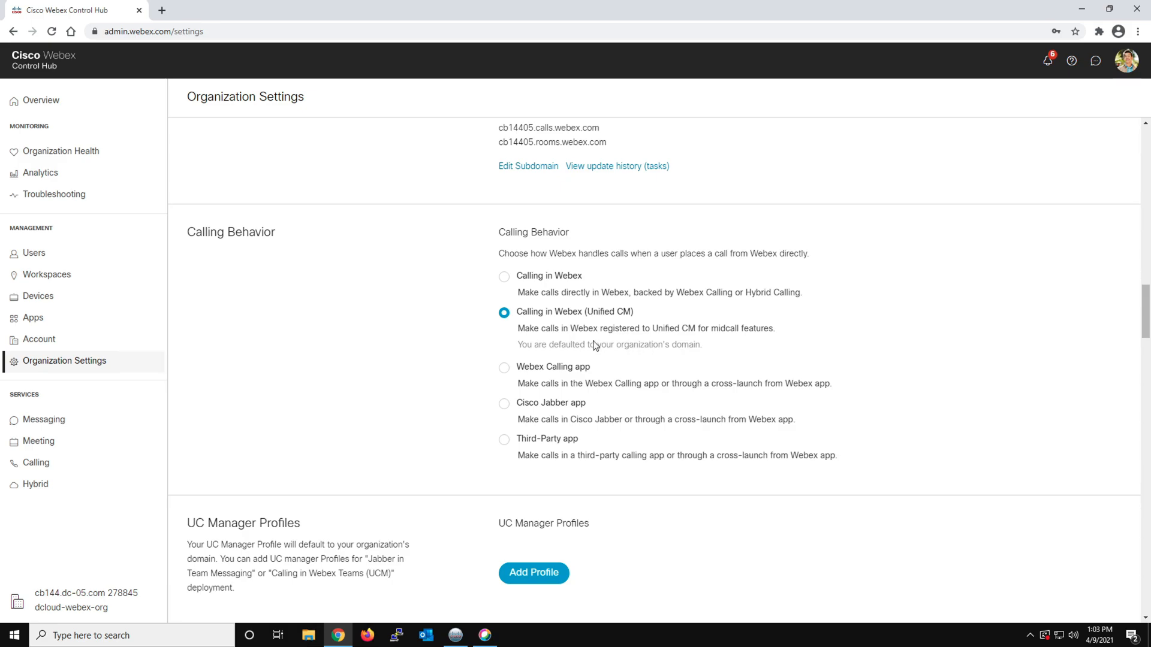
{"action": "scroll", "coordinate": [828, 358], "scroll_direction": "down", "scroll_amount": 1}
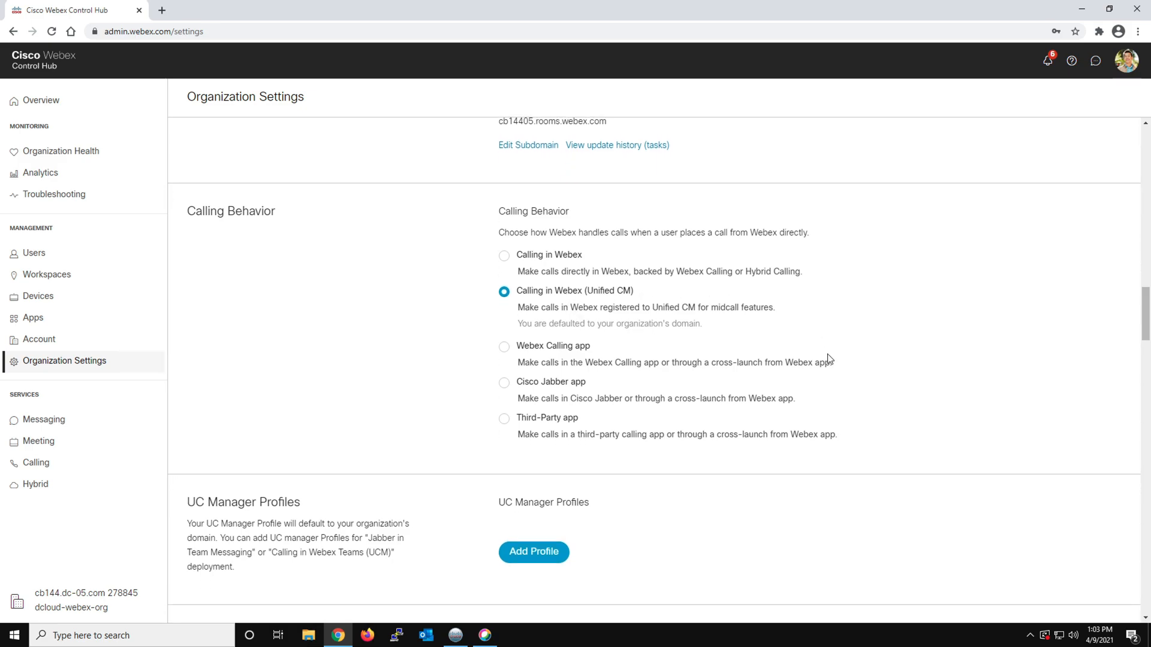
{"action": "scroll", "coordinate": [827, 360], "scroll_direction": "down", "scroll_amount": 1}
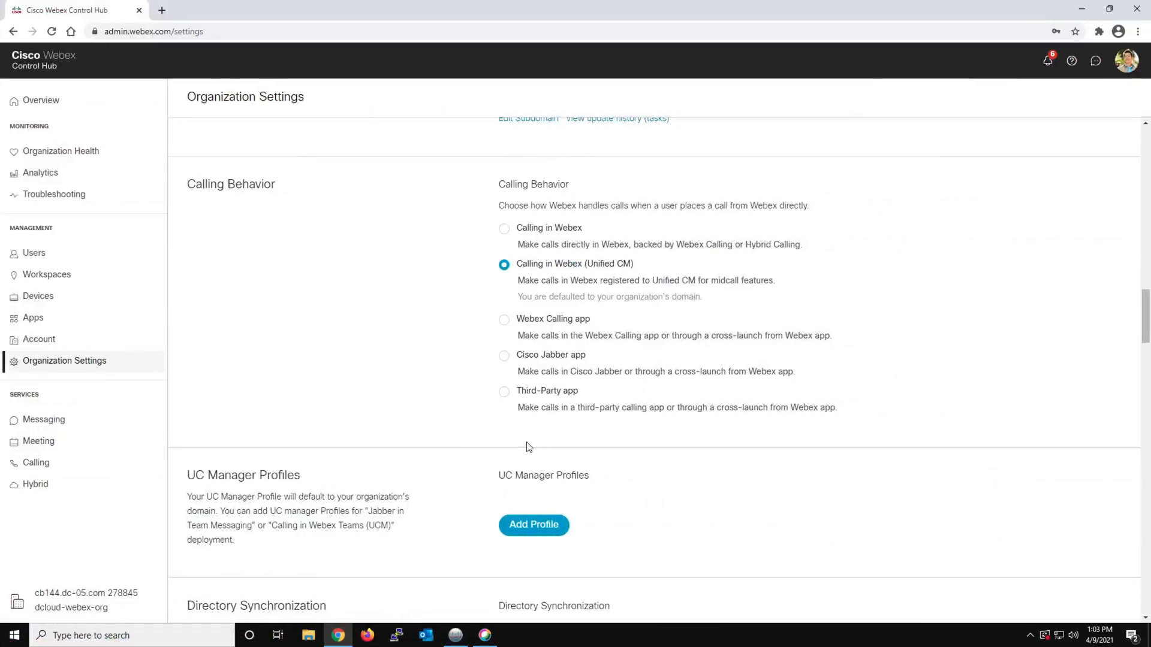
Open a new Chrome window and load the Cisco Unified Communications Manager administration site from the dCloud Collaboration Admin Links
{"action": "left_click", "coordinate": [485, 634]}
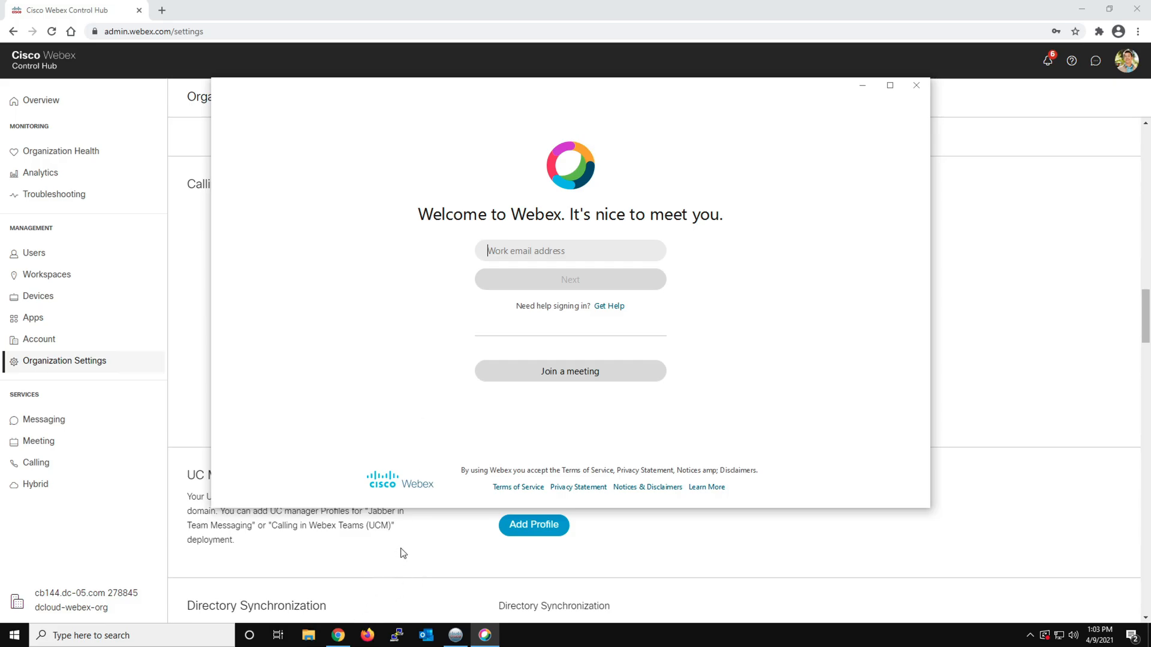
{"action": "left_click", "coordinate": [338, 635]}
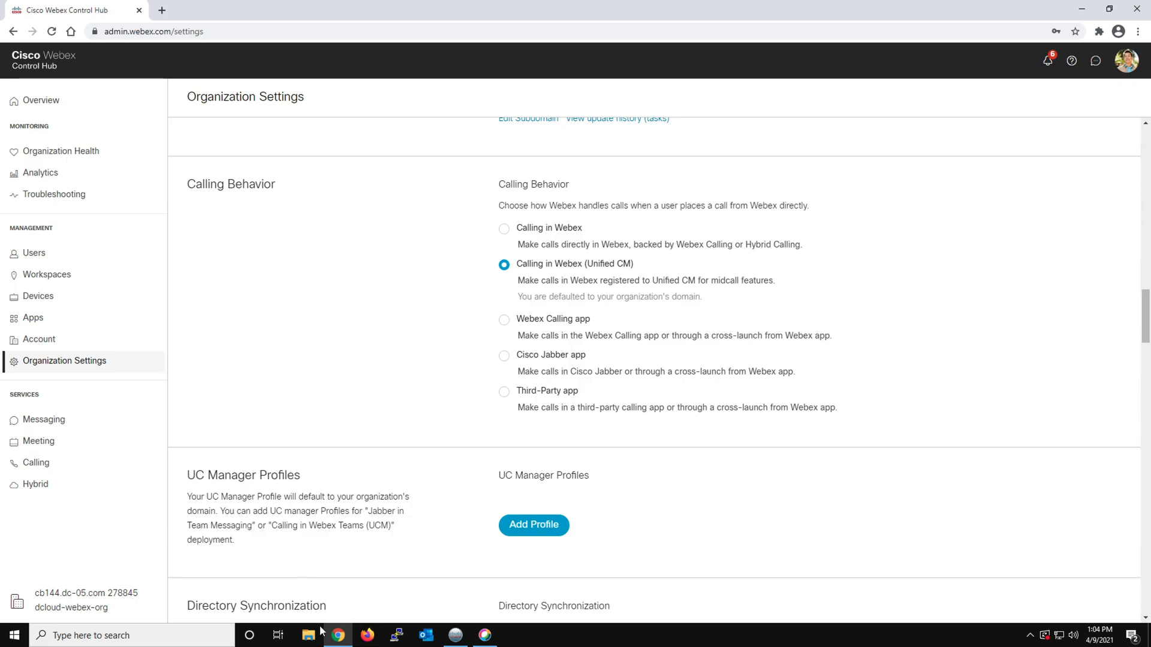
{"action": "left_click", "coordinate": [340, 634]}
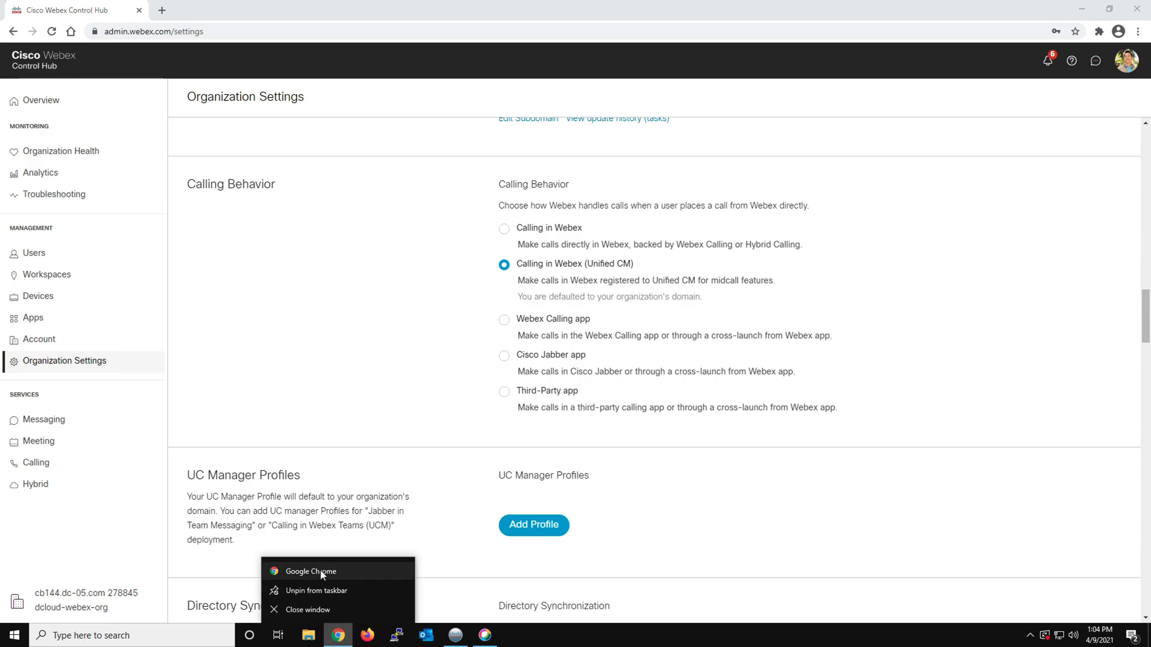
{"action": "left_click", "coordinate": [322, 573]}
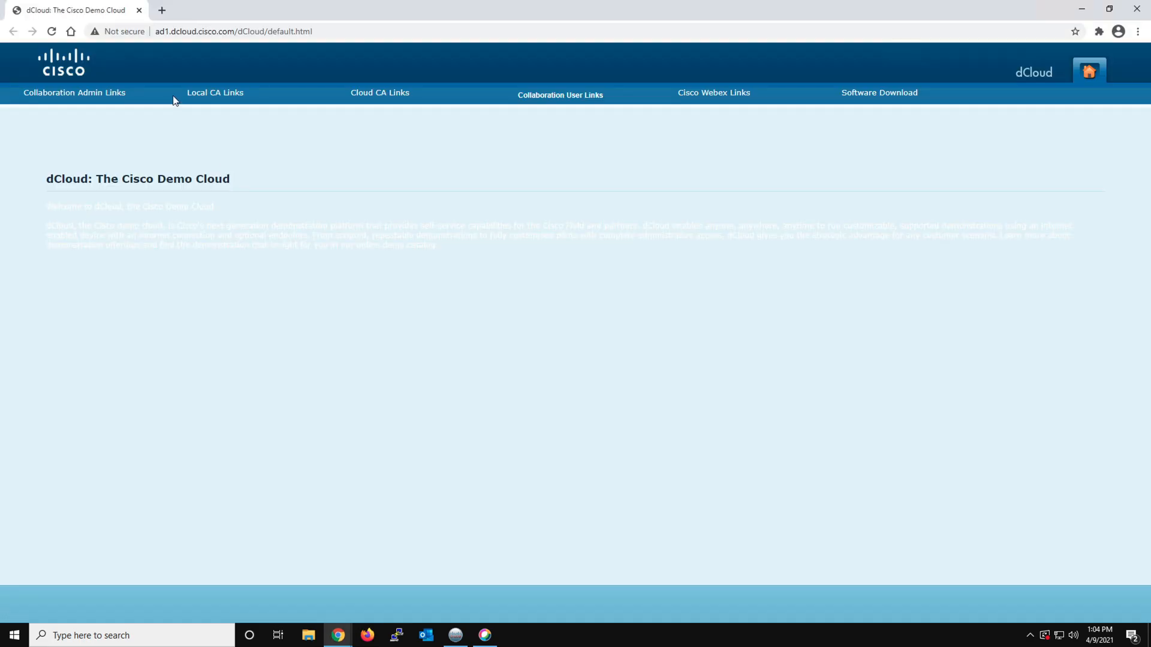
{"action": "mouse_move", "coordinate": [150, 96]}
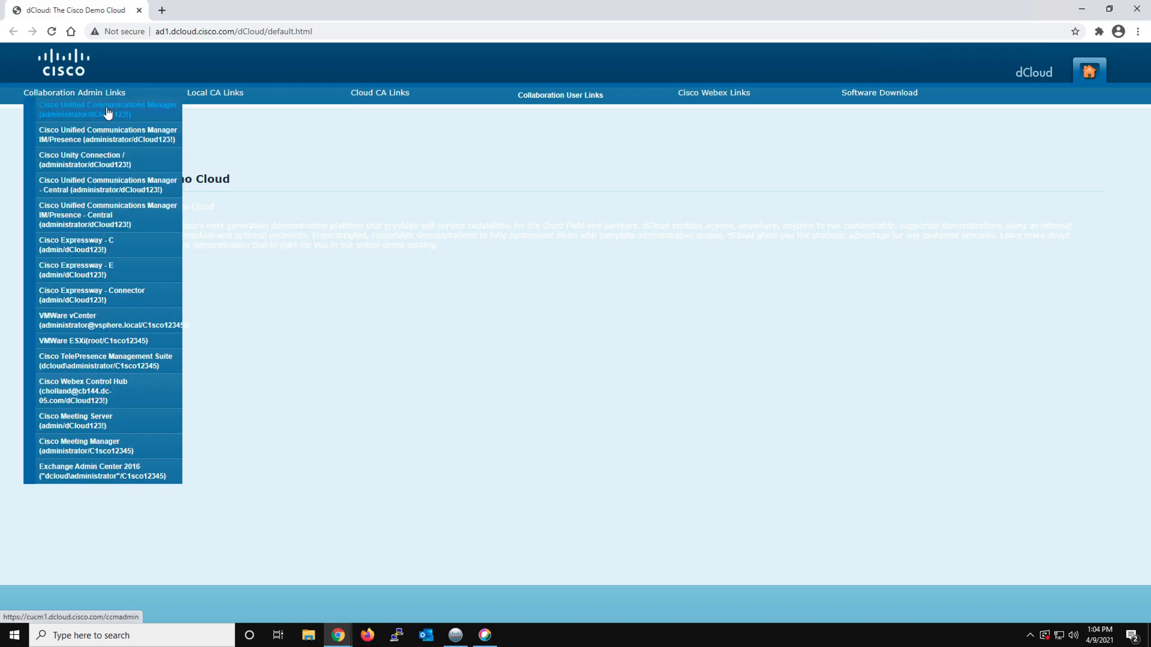
{"action": "left_click", "coordinate": [108, 112]}
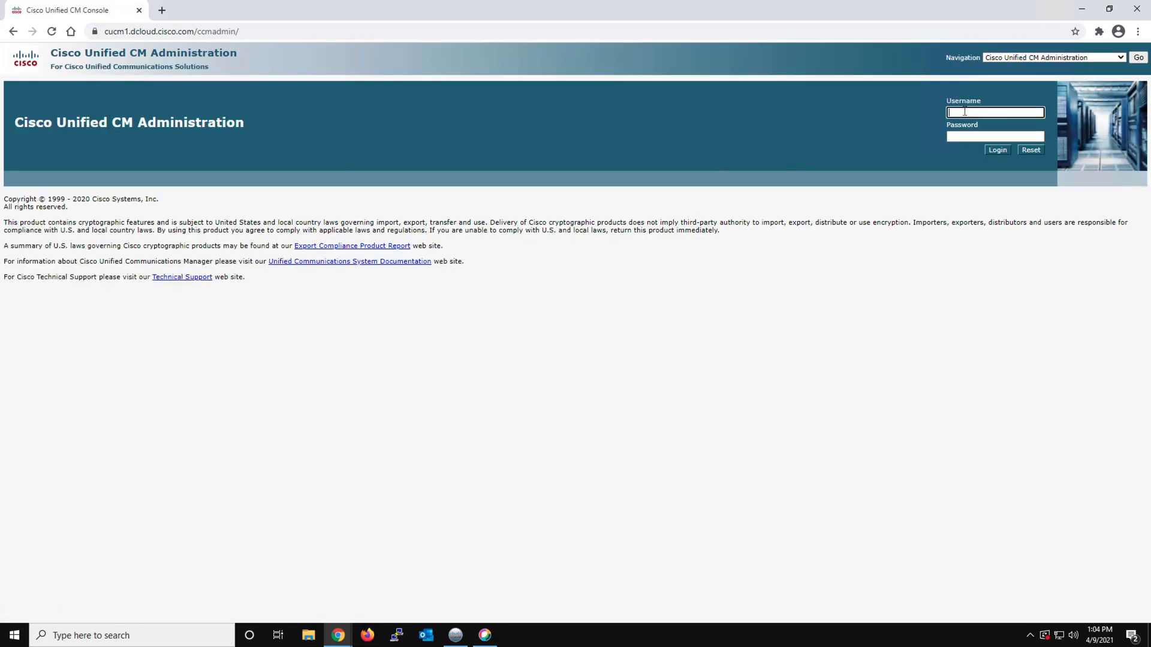
Sign in to Cisco Unified CM Administration with the username administrator and the account password
{"action": "type", "text": "administrator"}
{"action": "key", "text": "Tab"}
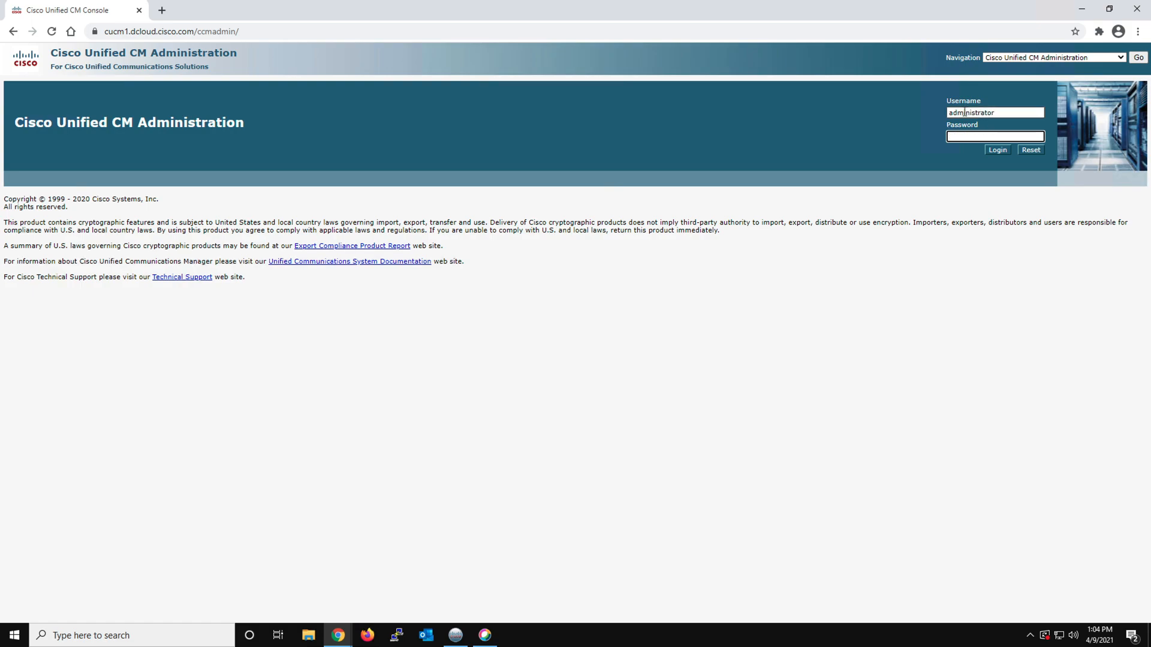
{"action": "type", "text": "C1sco12345"}
{"action": "key", "text": "Return"}
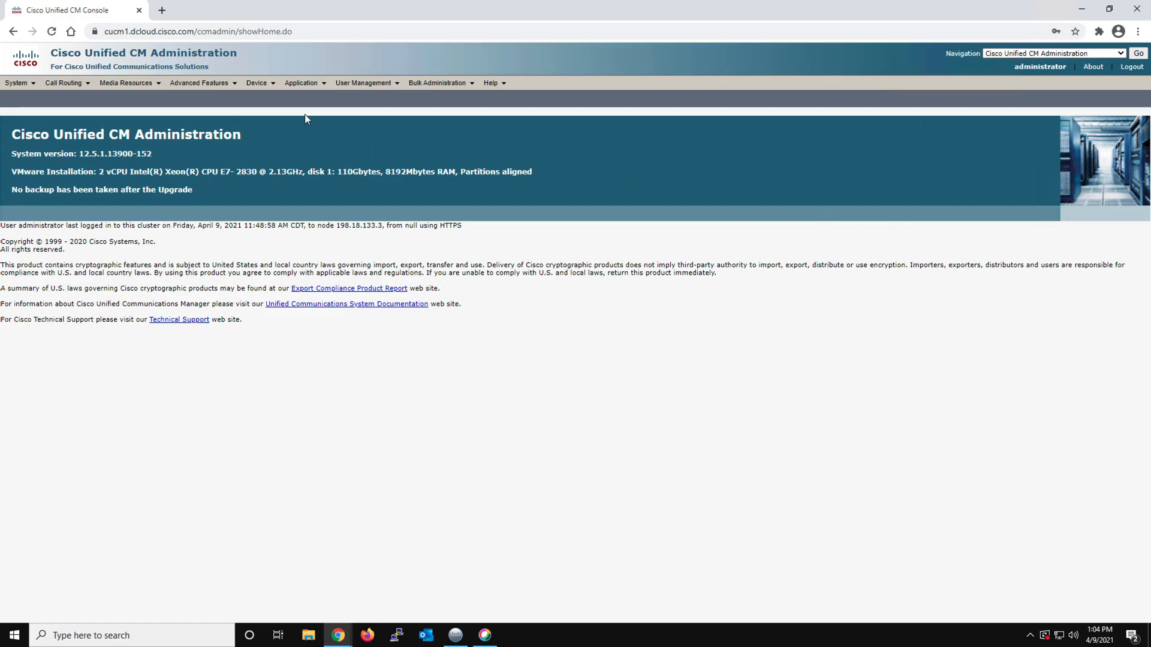
Open the phone device search and list all phones without a filter
{"action": "mouse_move", "coordinate": [258, 84]}
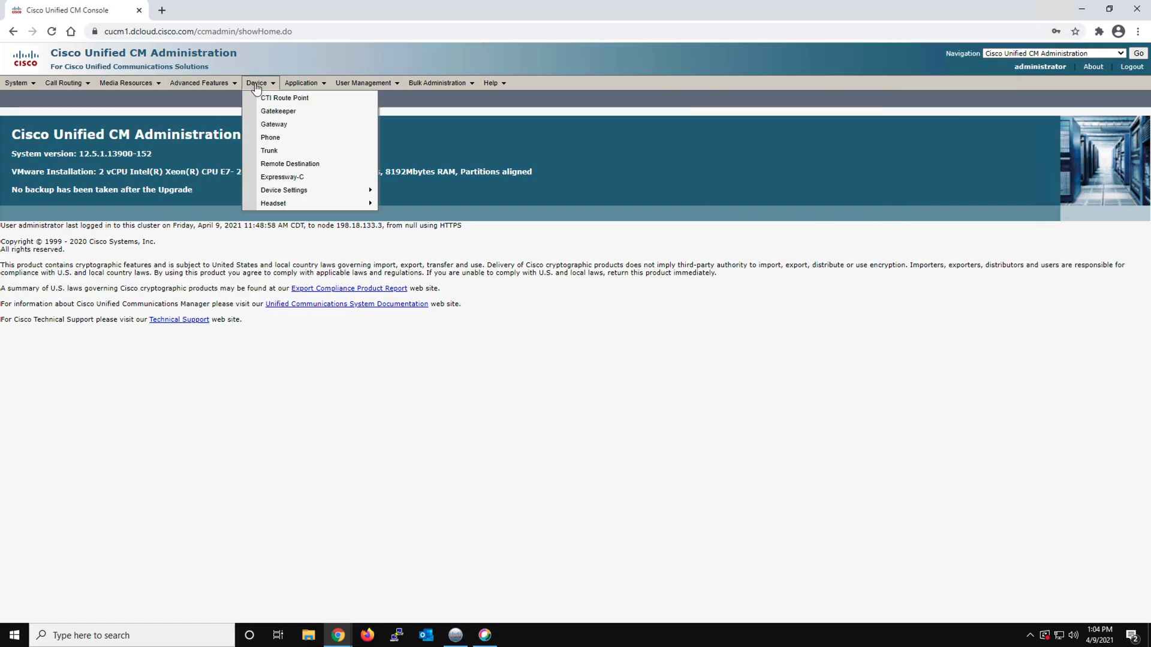
{"action": "left_click", "coordinate": [268, 140]}
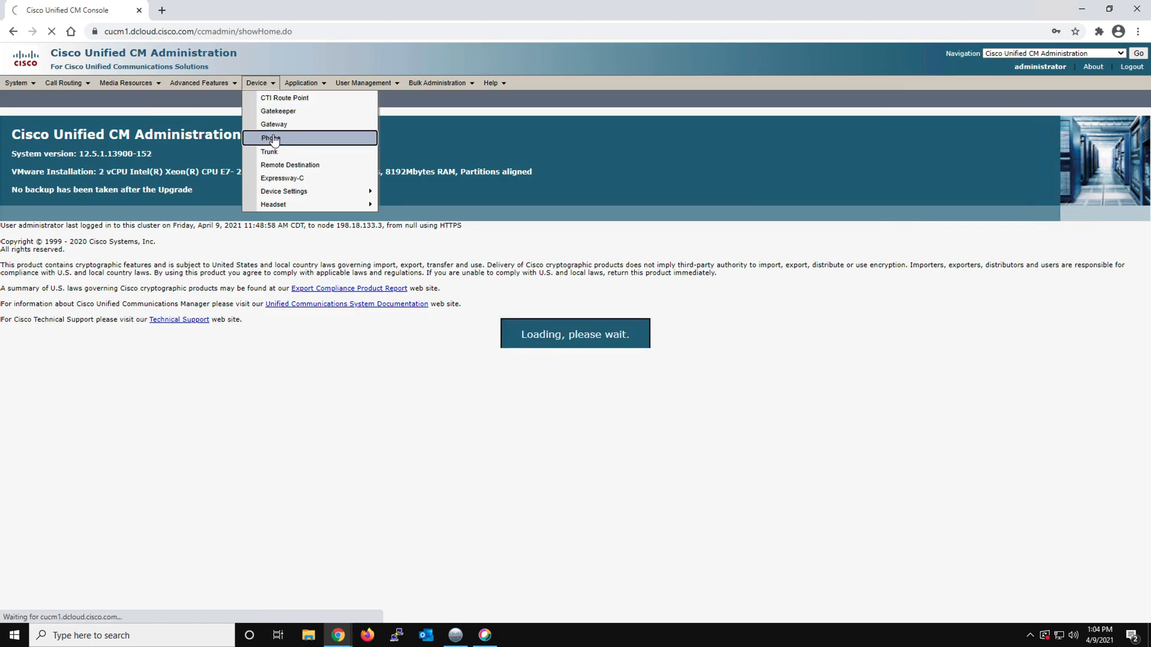
{"action": "left_click", "coordinate": [427, 164]}
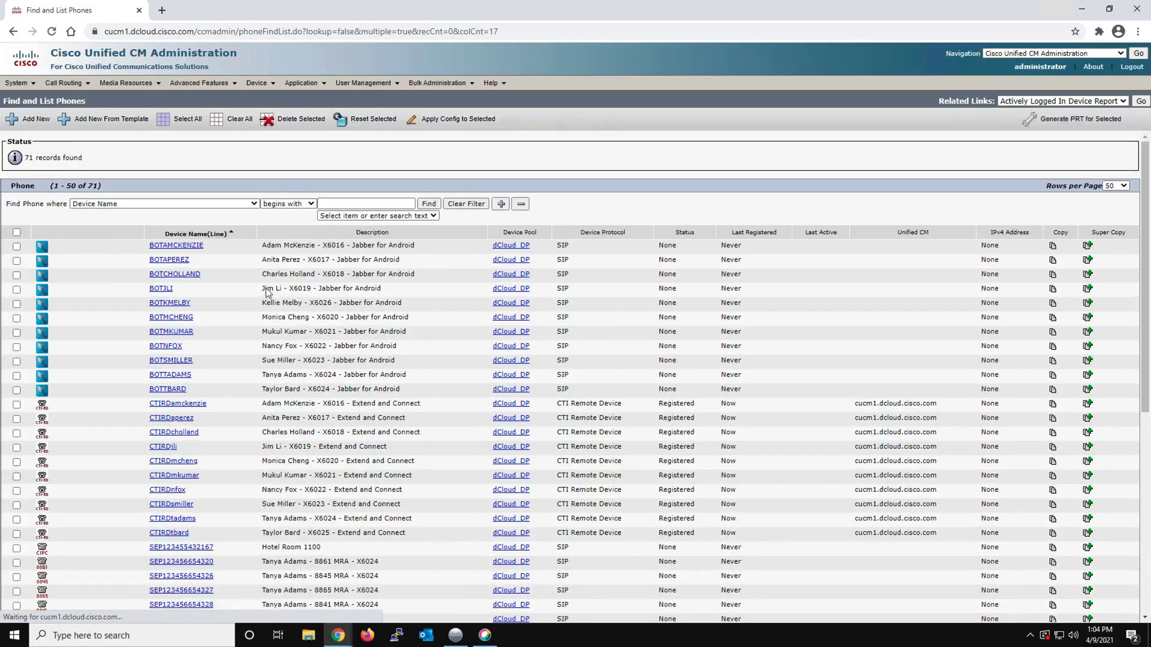
Examine both pages of the phone list, checking the registration status of the X6018 Jabber for Windows device
{"action": "scroll", "coordinate": [278, 431], "scroll_direction": "down", "scroll_amount": 1}
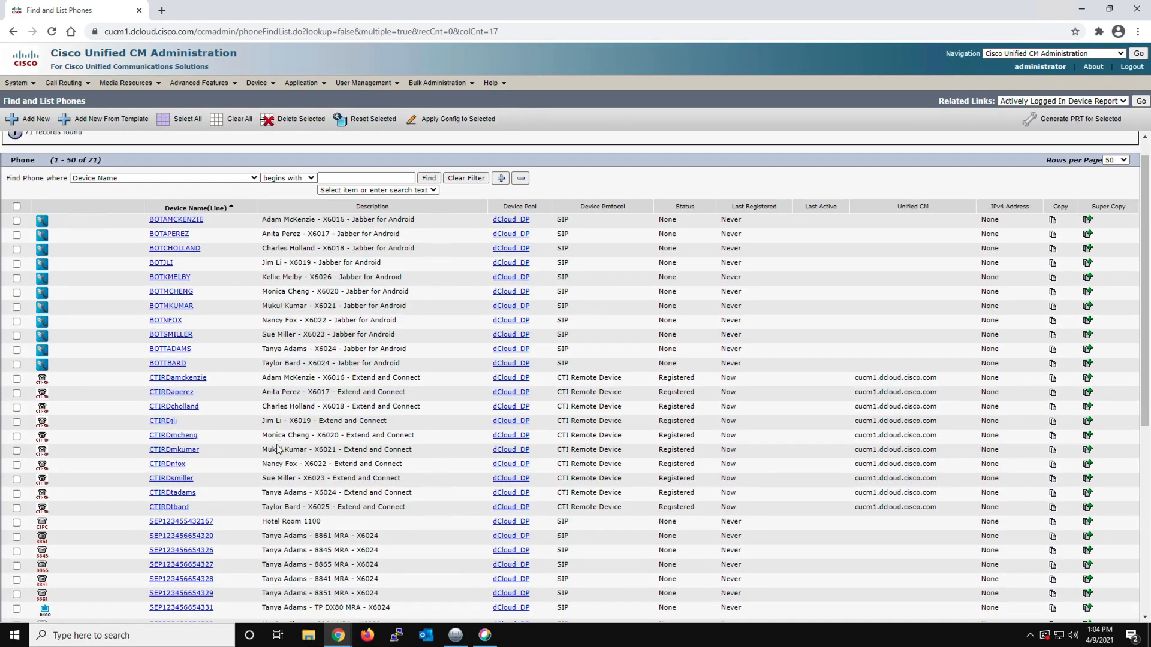
{"action": "scroll", "coordinate": [277, 448], "scroll_direction": "down", "scroll_amount": 2}
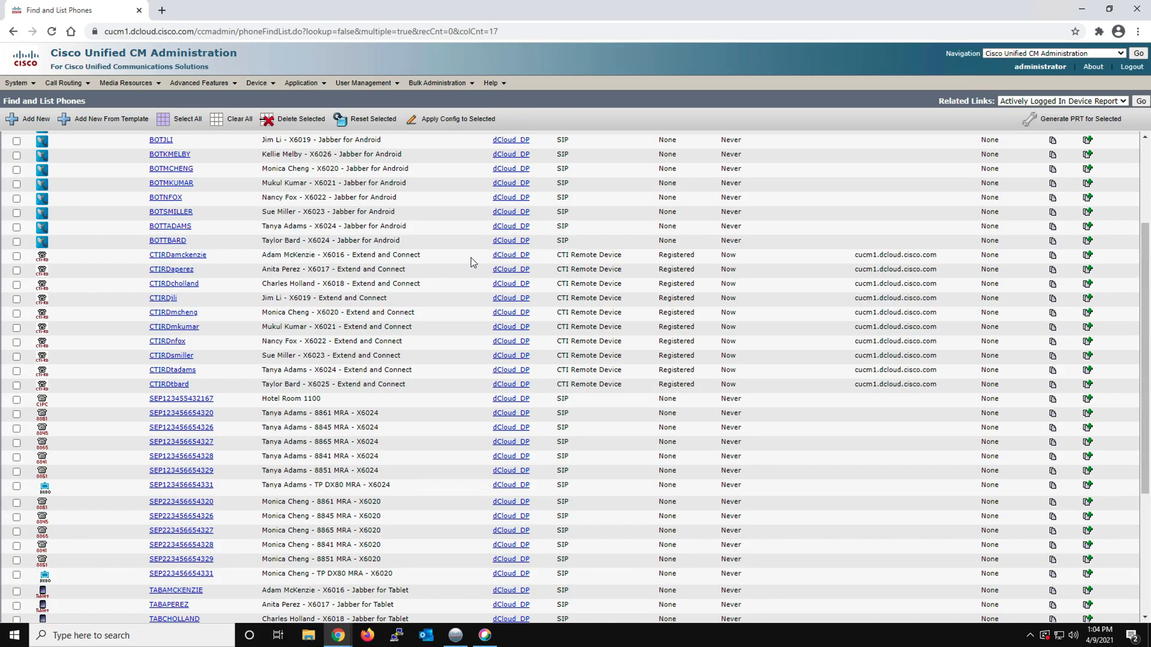
{"action": "scroll", "coordinate": [348, 404], "scroll_direction": "down", "scroll_amount": 3}
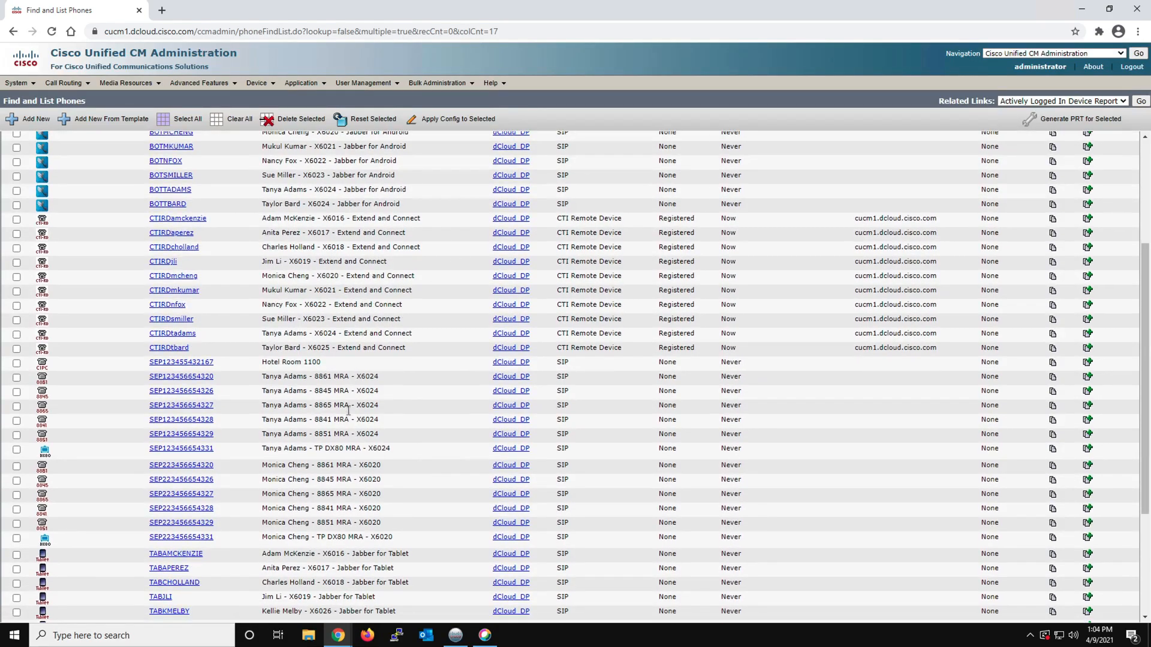
{"action": "scroll", "coordinate": [348, 414], "scroll_direction": "down", "scroll_amount": 3}
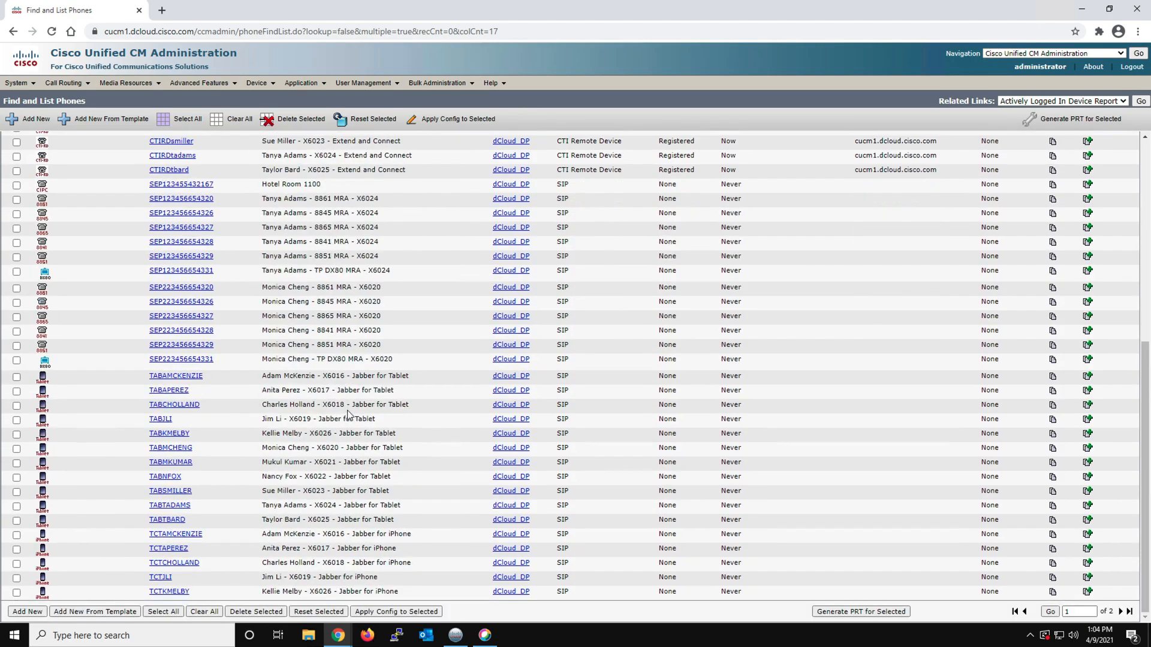
{"action": "scroll", "coordinate": [349, 414], "scroll_direction": "up", "scroll_amount": 10}
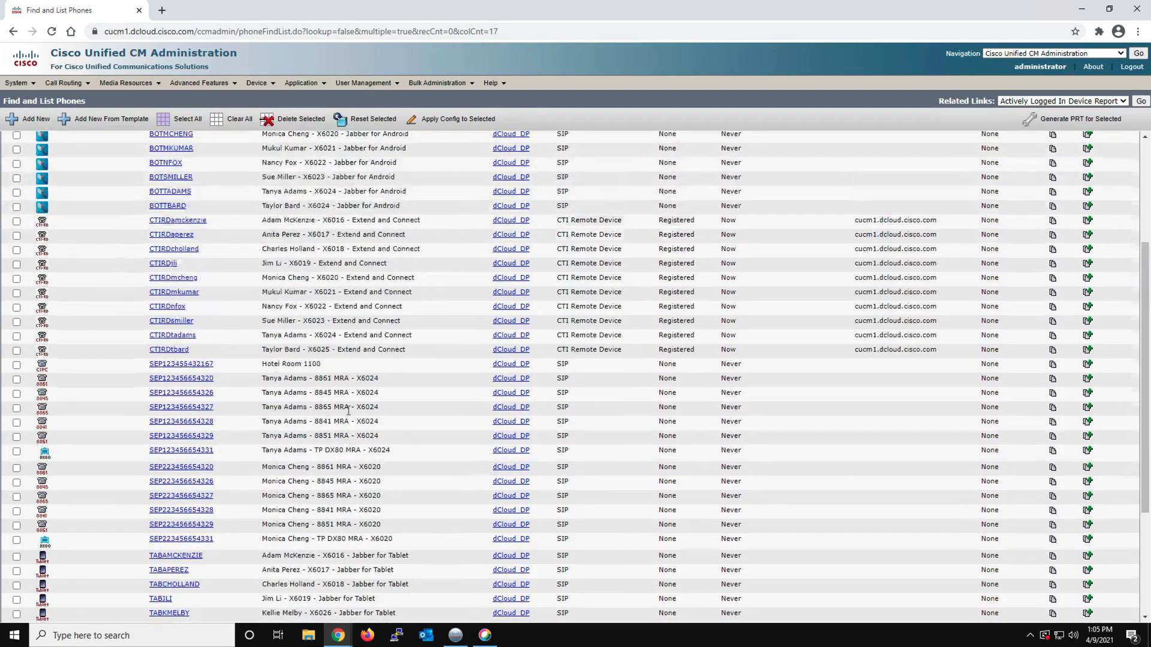
{"action": "scroll", "coordinate": [349, 414], "scroll_direction": "down", "scroll_amount": 2}
{"action": "scroll", "coordinate": [349, 414], "scroll_direction": "down", "scroll_amount": 5}
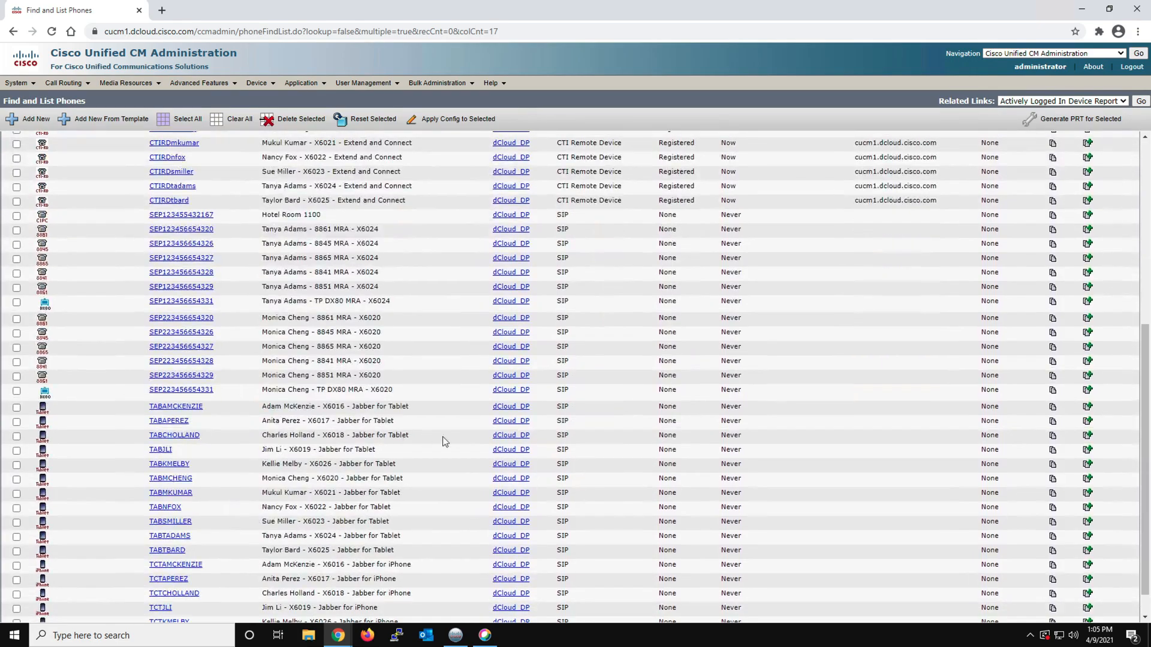
{"action": "scroll", "coordinate": [770, 555], "scroll_direction": "down", "scroll_amount": 1}
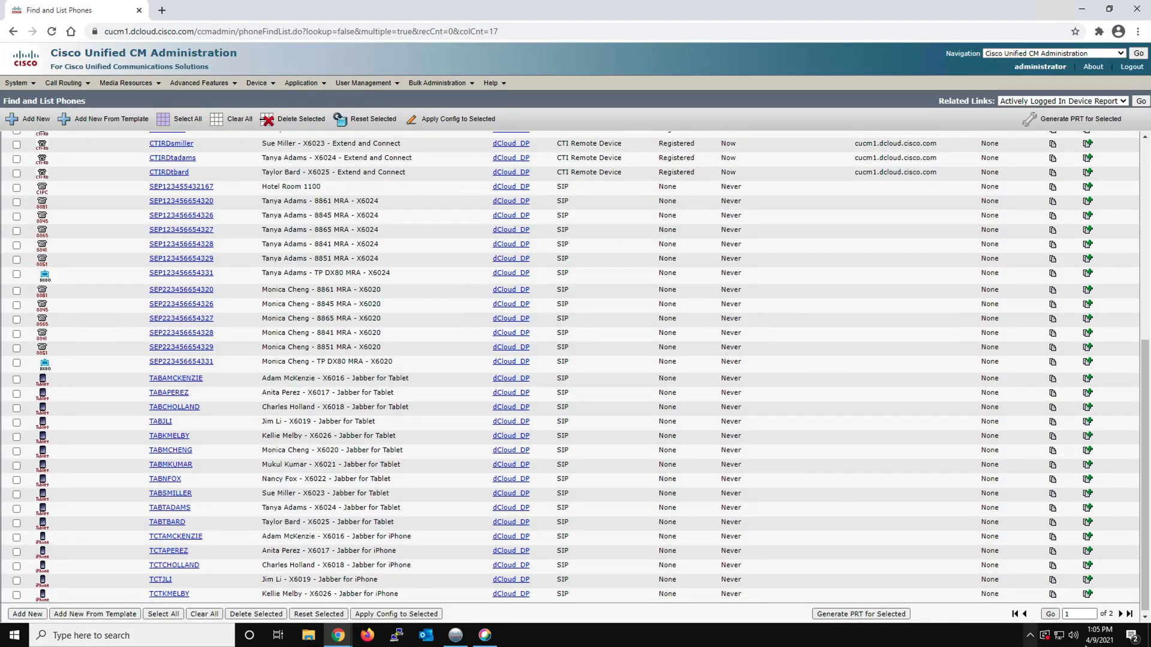
{"action": "left_click", "coordinate": [1119, 614]}
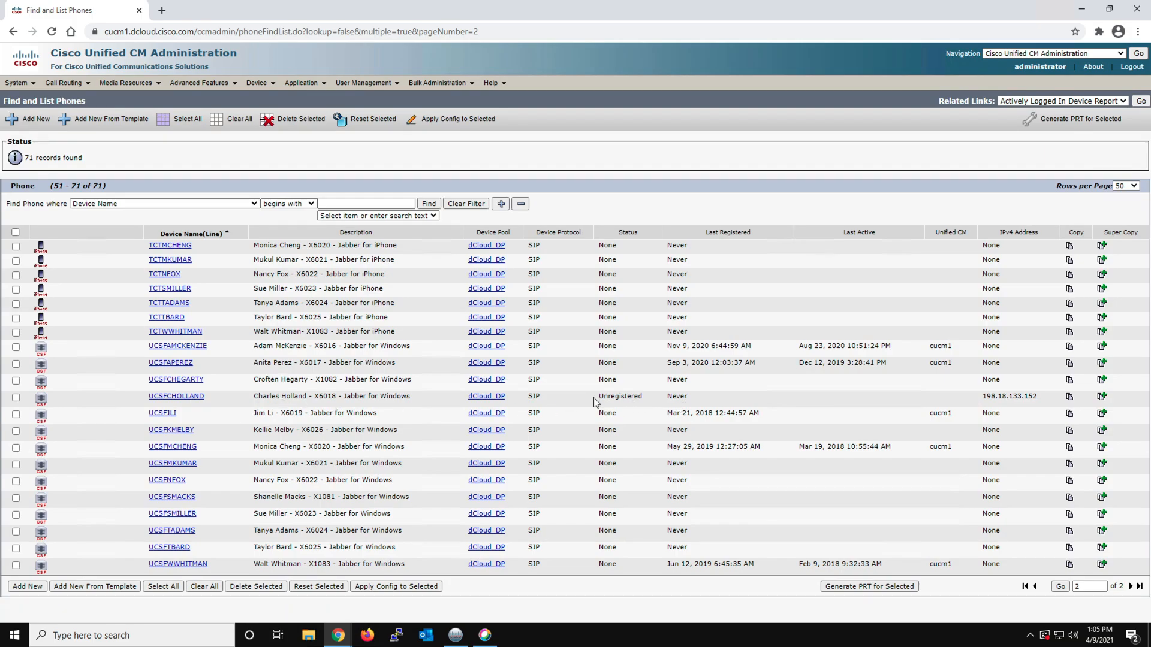
{"action": "left_click_drag", "start_coordinate": [599, 397], "coordinate": [636, 396]}
Bring up the Webex app's sign-in window and copy the first work email address from the Untitled 13.rtf notes on the Mac desktop
{"action": "left_click", "coordinate": [486, 637]}
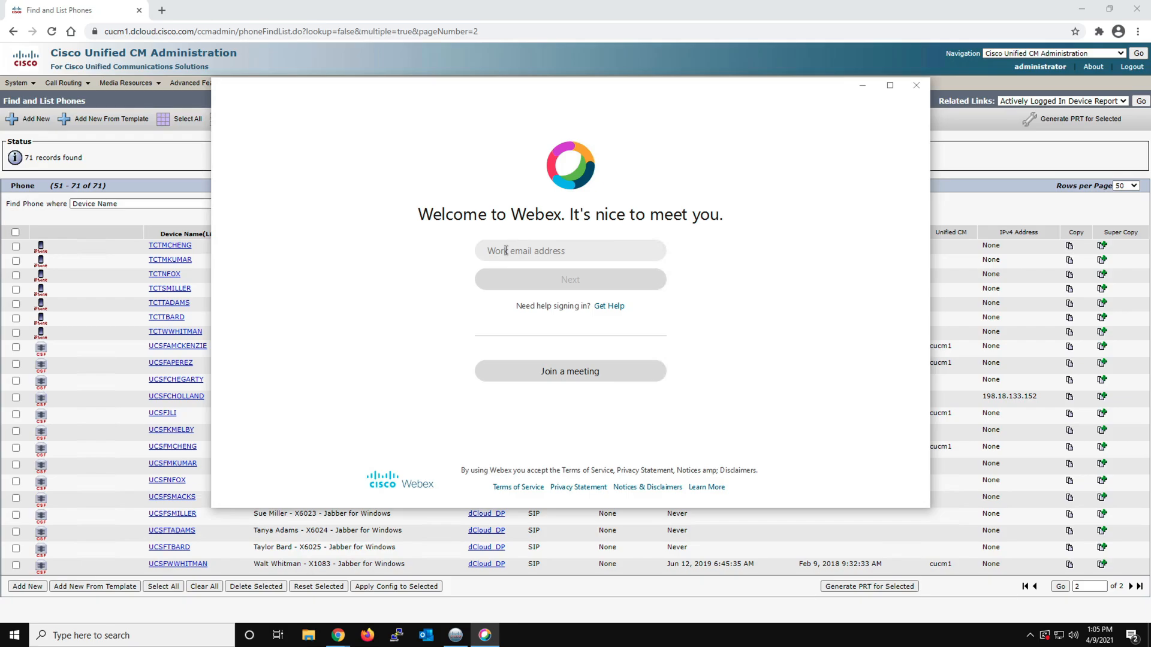
{"action": "key", "text": "ctrl+Left"}
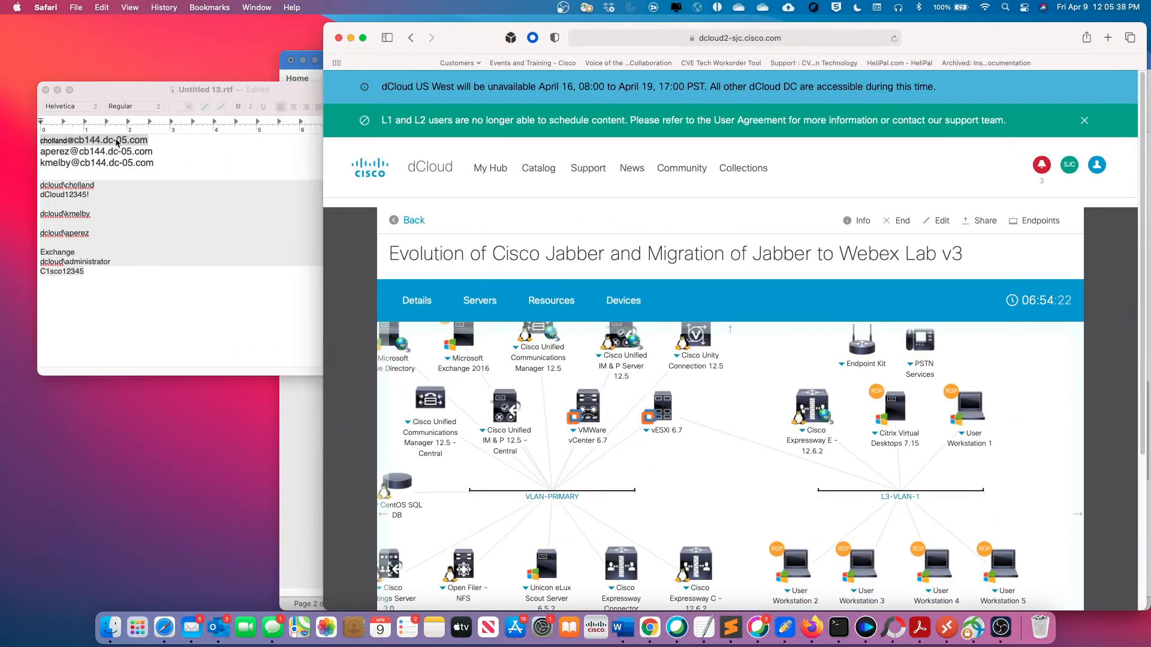
{"action": "right_click", "coordinate": [117, 142]}
{"action": "left_click", "coordinate": [148, 233]}
{"action": "key", "text": "ctrl+Right"}
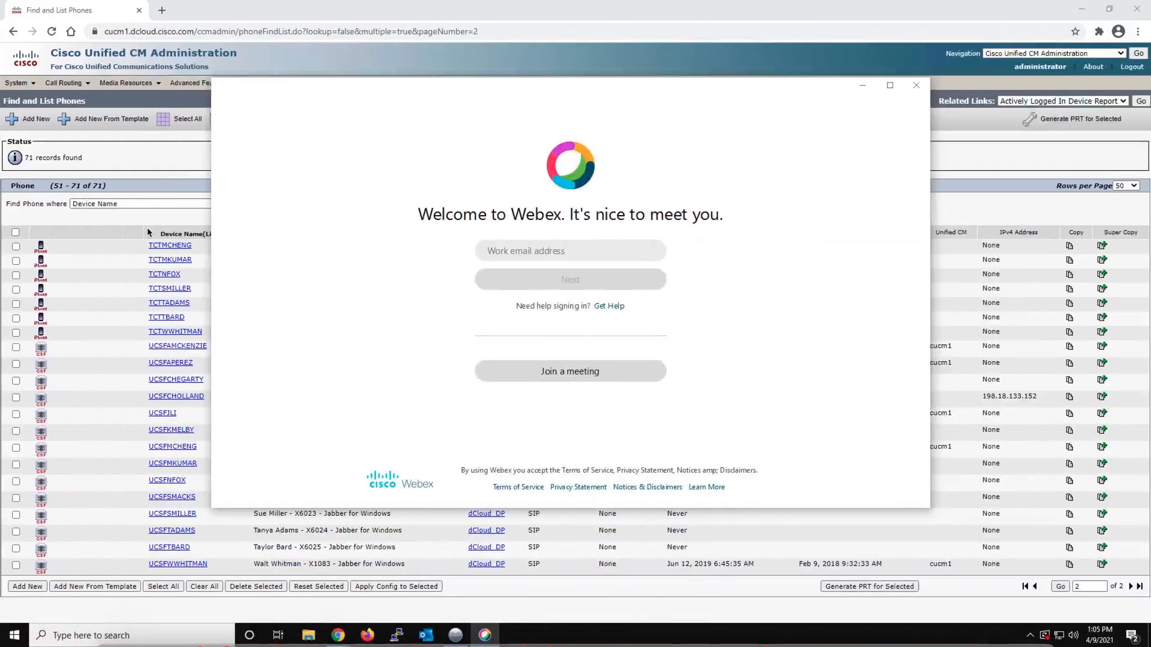
Sign in to the Webex app with the copied work email address and the account password
{"action": "right_click", "coordinate": [502, 261]}
{"action": "left_click", "coordinate": [528, 306]}
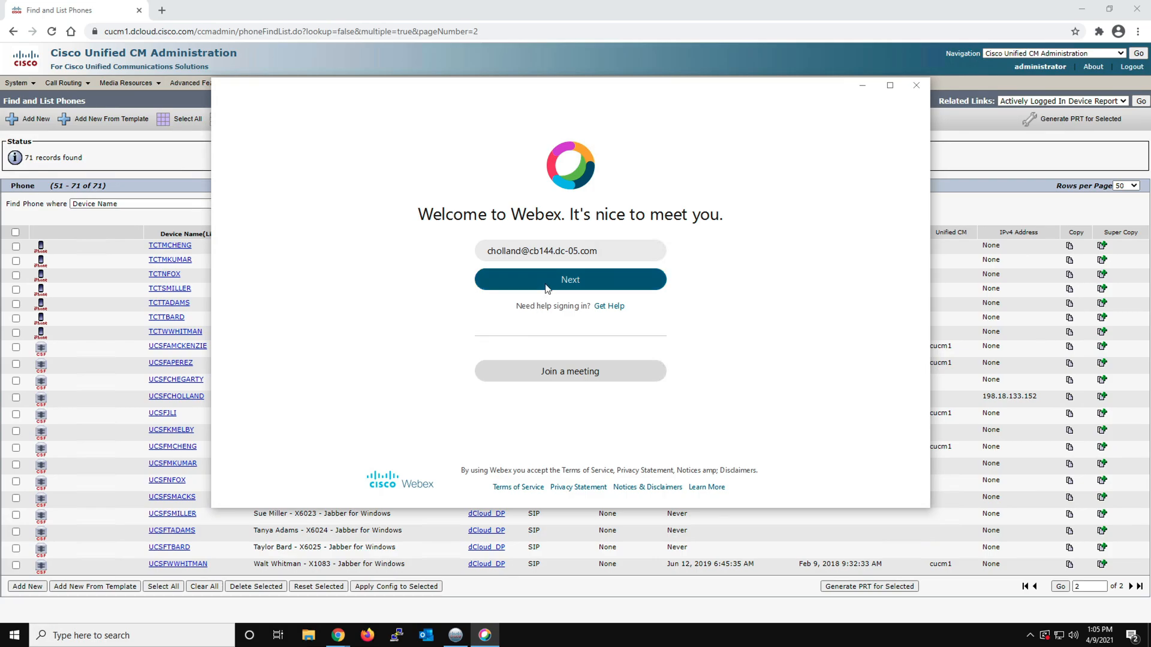
{"action": "left_click", "coordinate": [547, 286]}
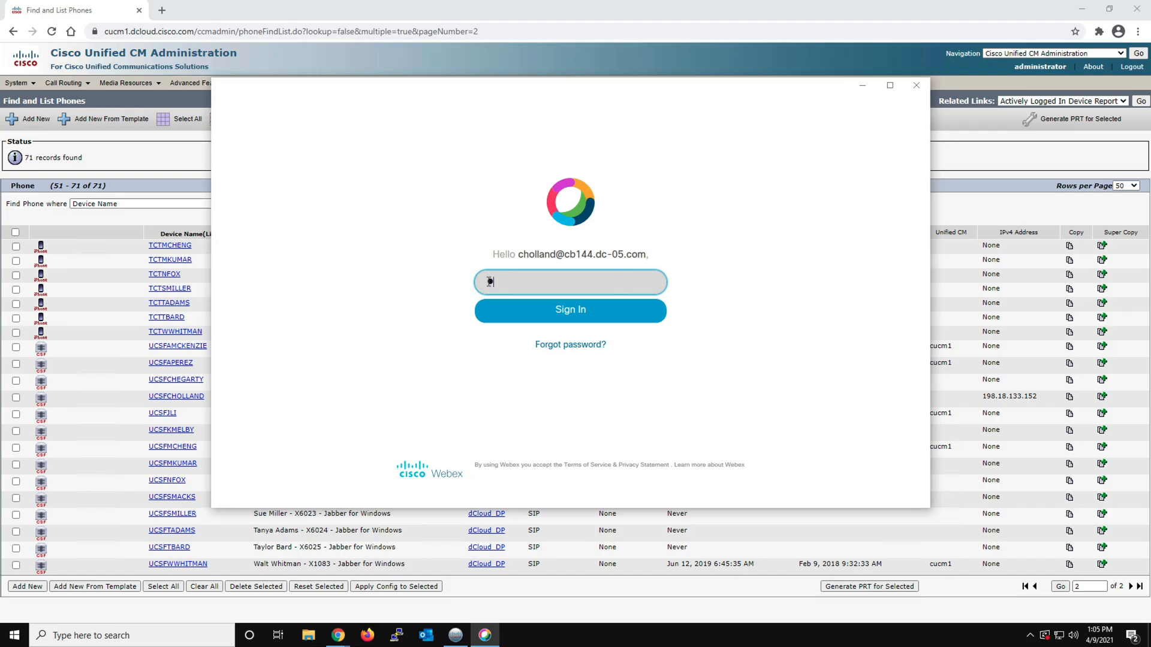
{"action": "type", "text": "sco"}
{"action": "left_click", "coordinate": [589, 314]}
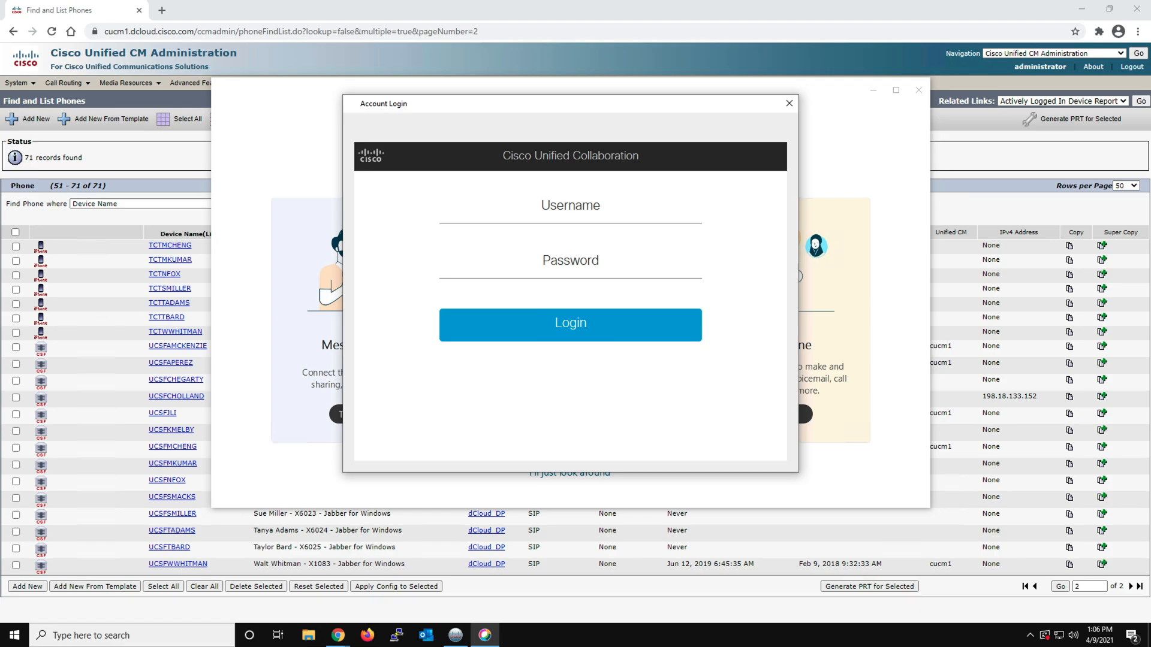
Log in to the Cisco Unified Collaboration phone service with the username and account password
{"action": "left_click", "coordinate": [558, 208]}
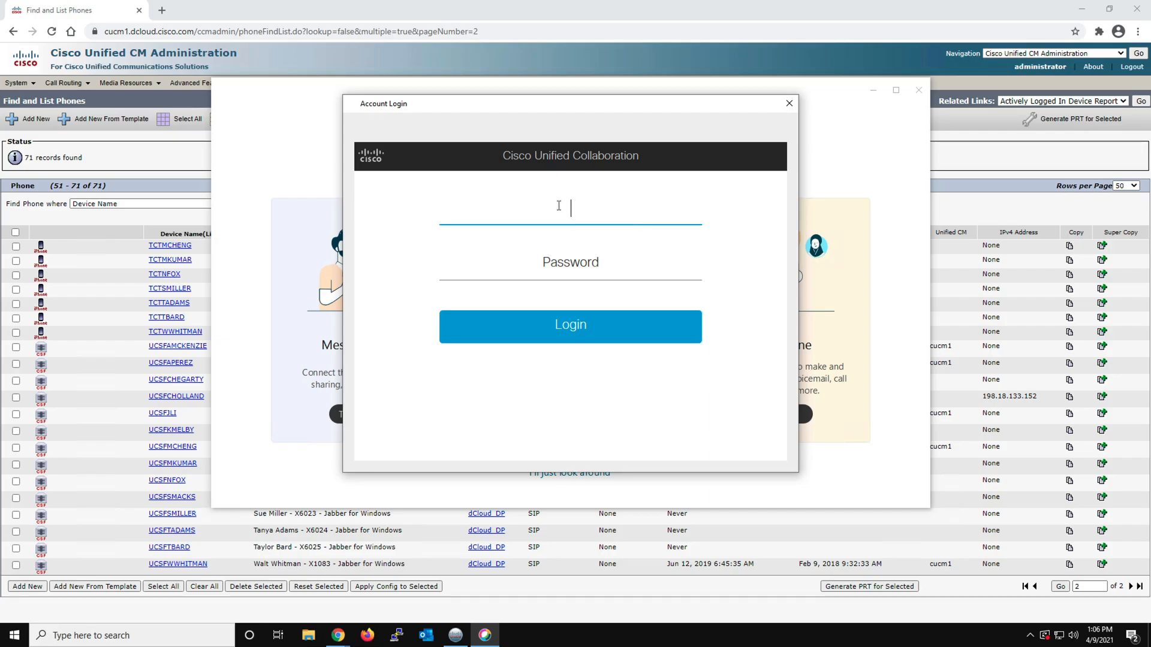
{"action": "type", "text": "cholland"}
{"action": "key", "text": "Tab"}
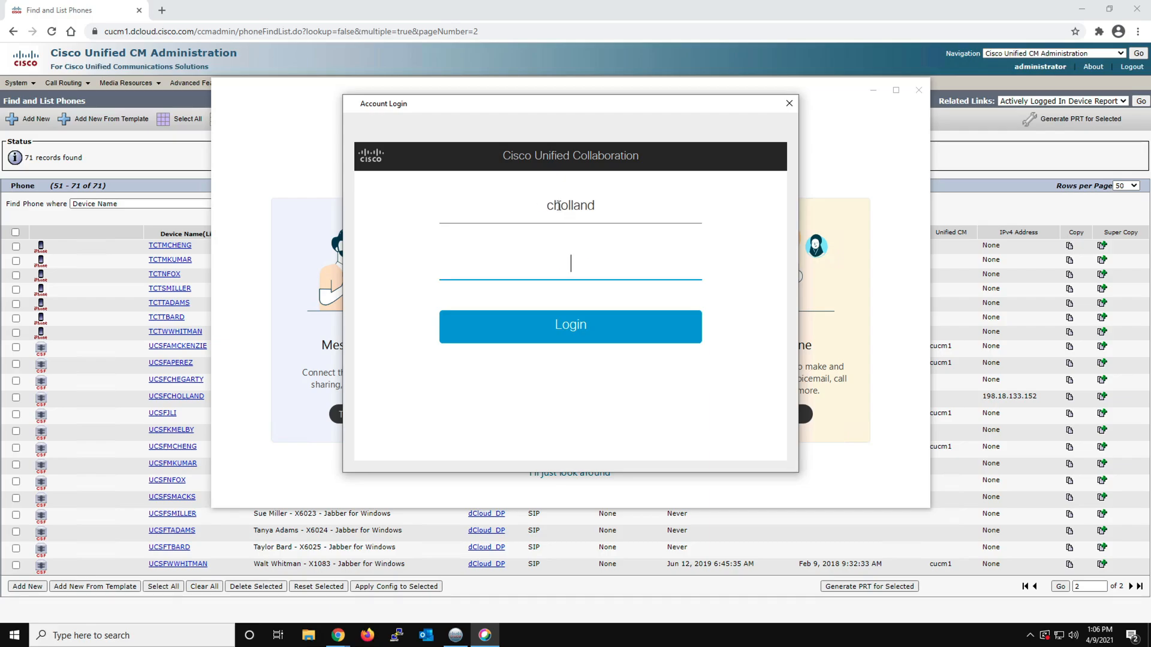
{"action": "type", "text": "C1sco1234567"}
{"action": "left_click", "coordinate": [563, 325]}
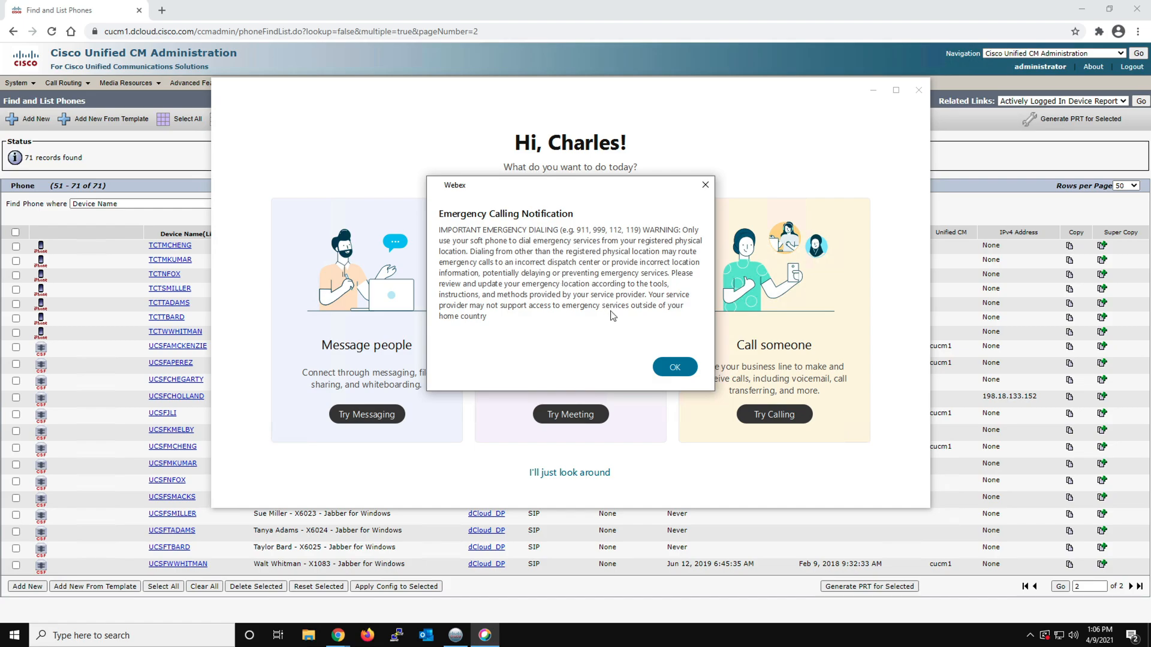
Acknowledge the emergency calling notice, skip the welcome choices to just look around, and dismiss the spaces introduction
{"action": "left_click", "coordinate": [673, 367]}
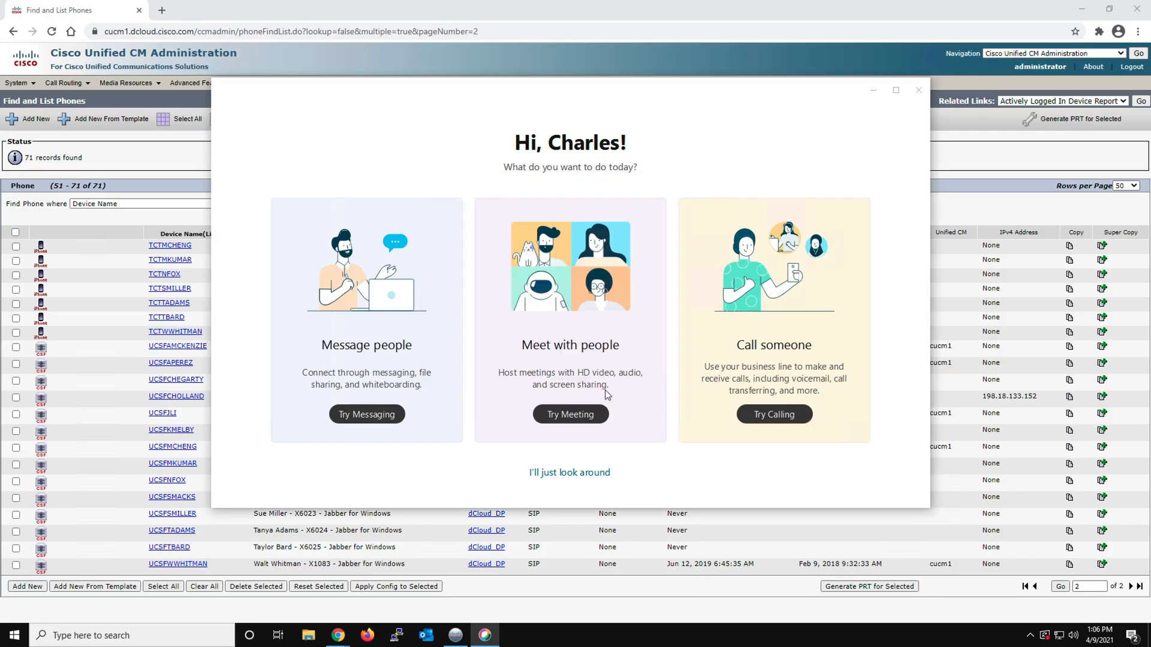
{"action": "left_click", "coordinate": [589, 475]}
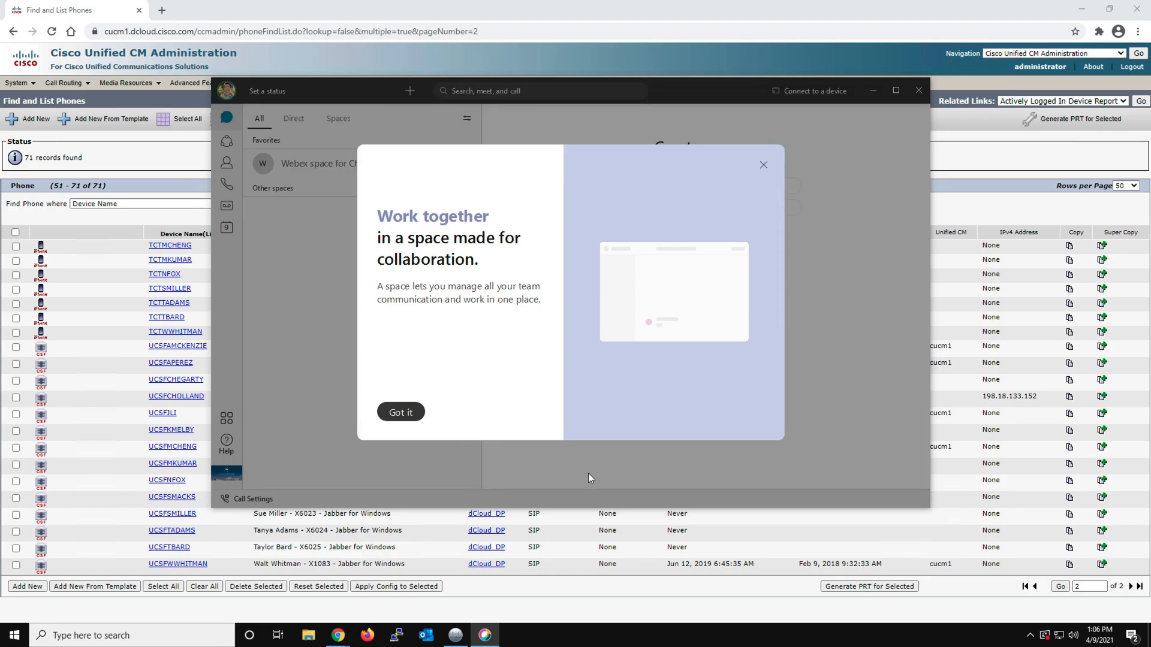
{"action": "left_click", "coordinate": [403, 412]}
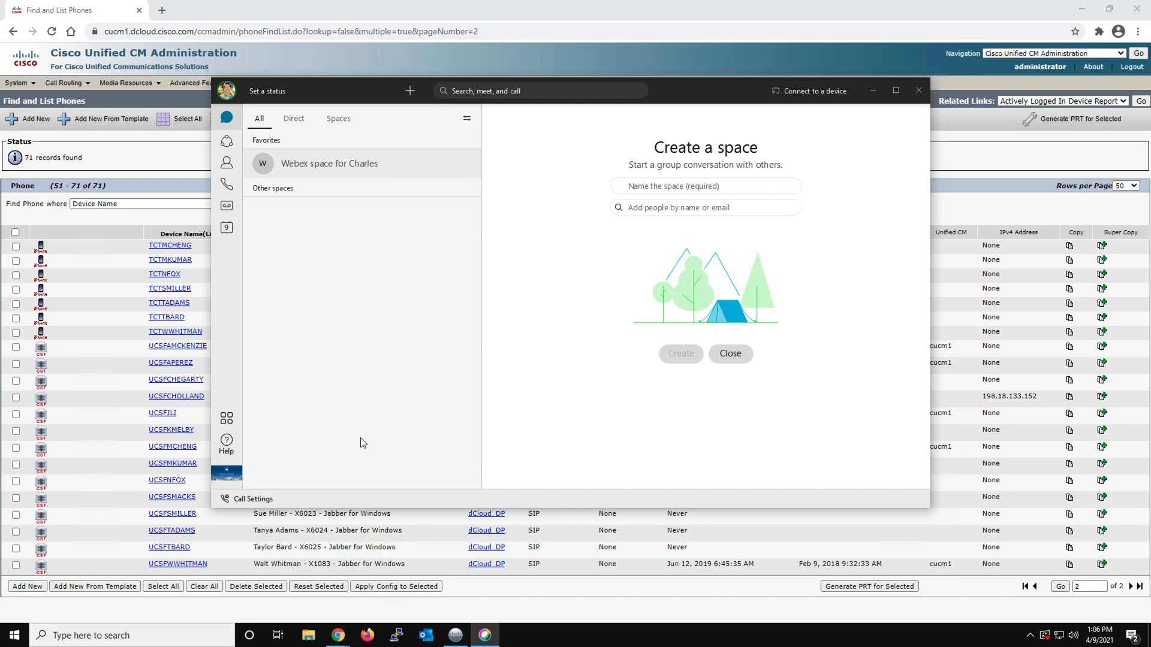
Check the call settings and open the calling view with its dial pad, dismissing the introduction
{"action": "left_click", "coordinate": [250, 499]}
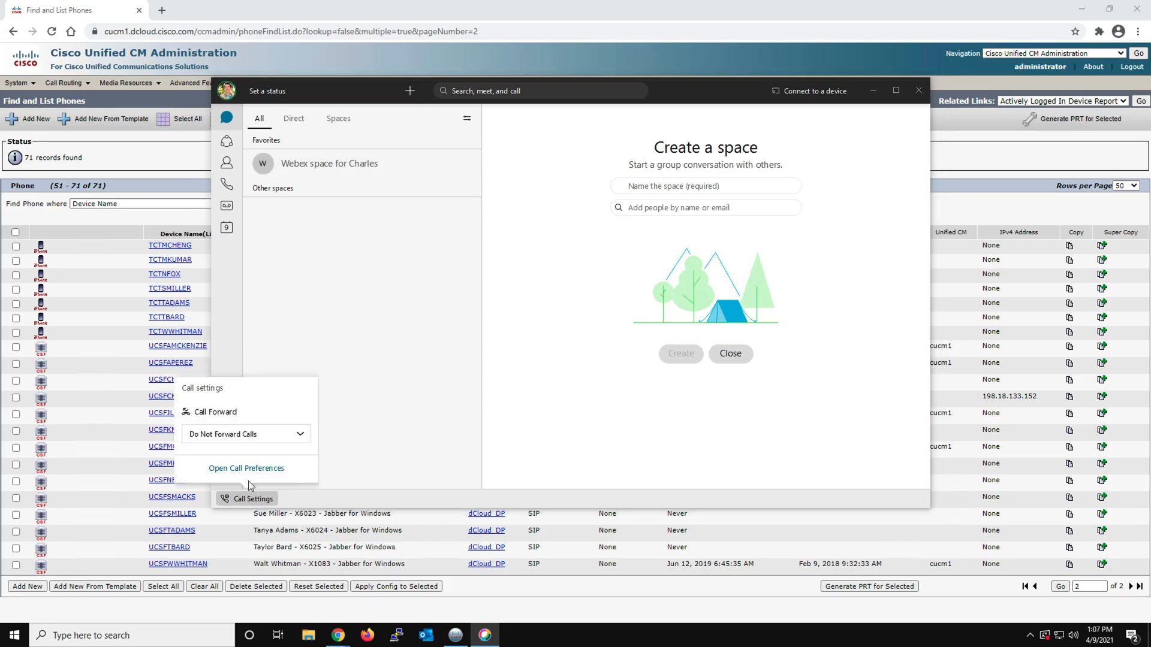
{"action": "left_click", "coordinate": [463, 344]}
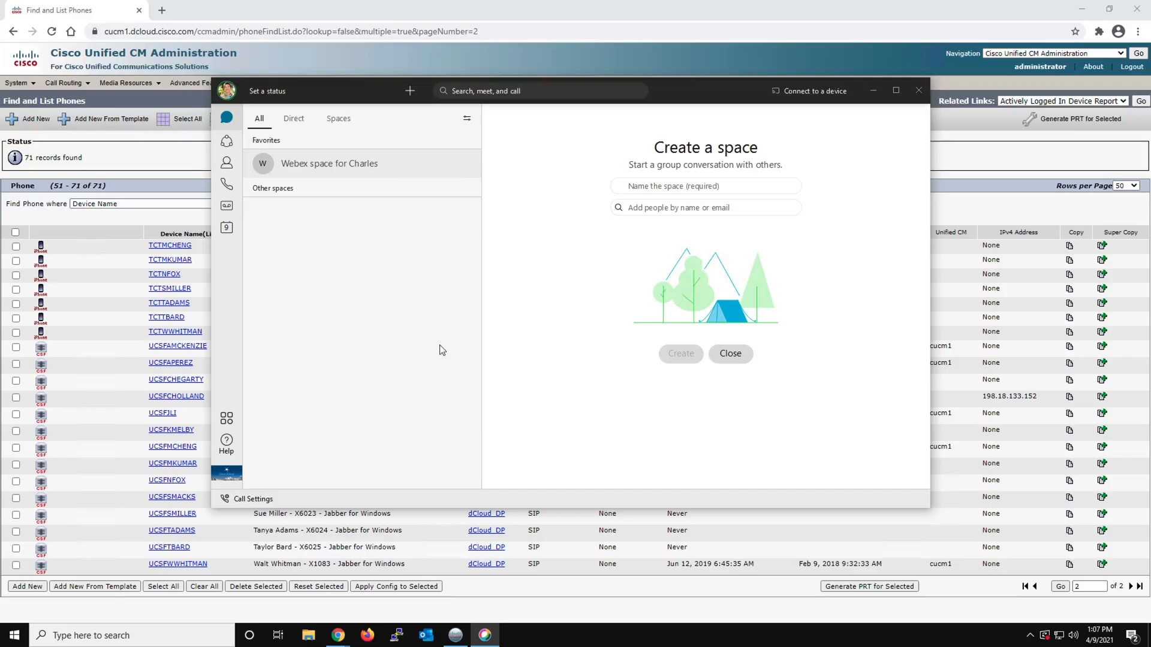
{"action": "left_click", "coordinate": [226, 185]}
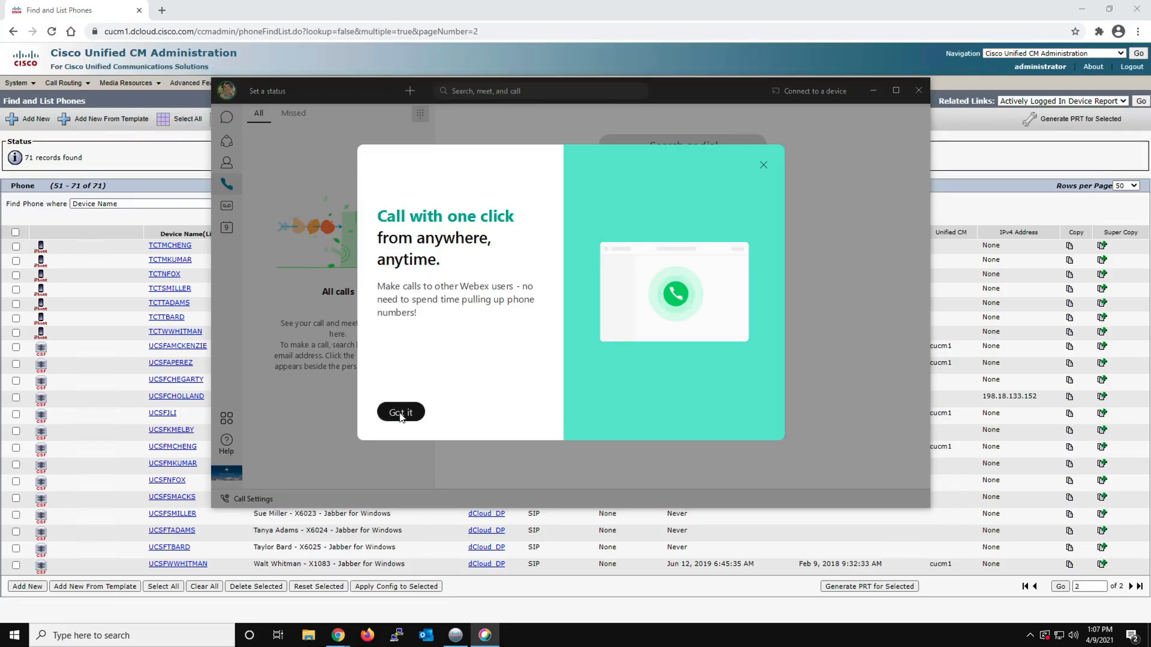
{"action": "left_click", "coordinate": [400, 412]}
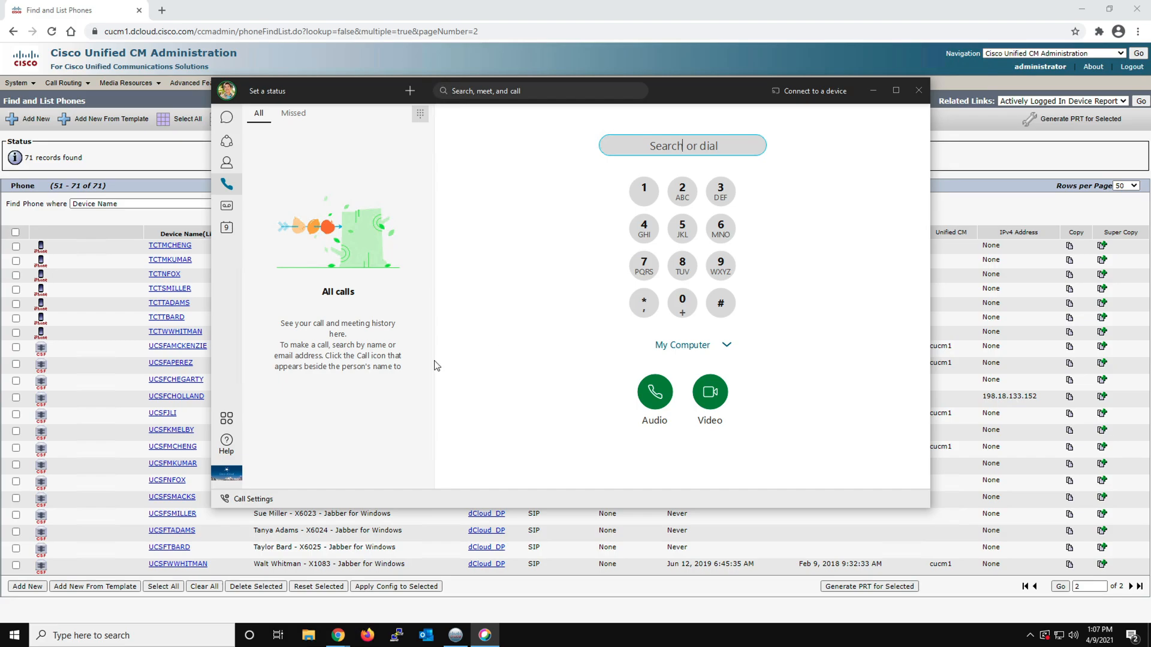
Bring the Unified CM phone list forward, rerun the unfiltered search, and go to the second page of results
{"action": "left_click", "coordinate": [518, 589]}
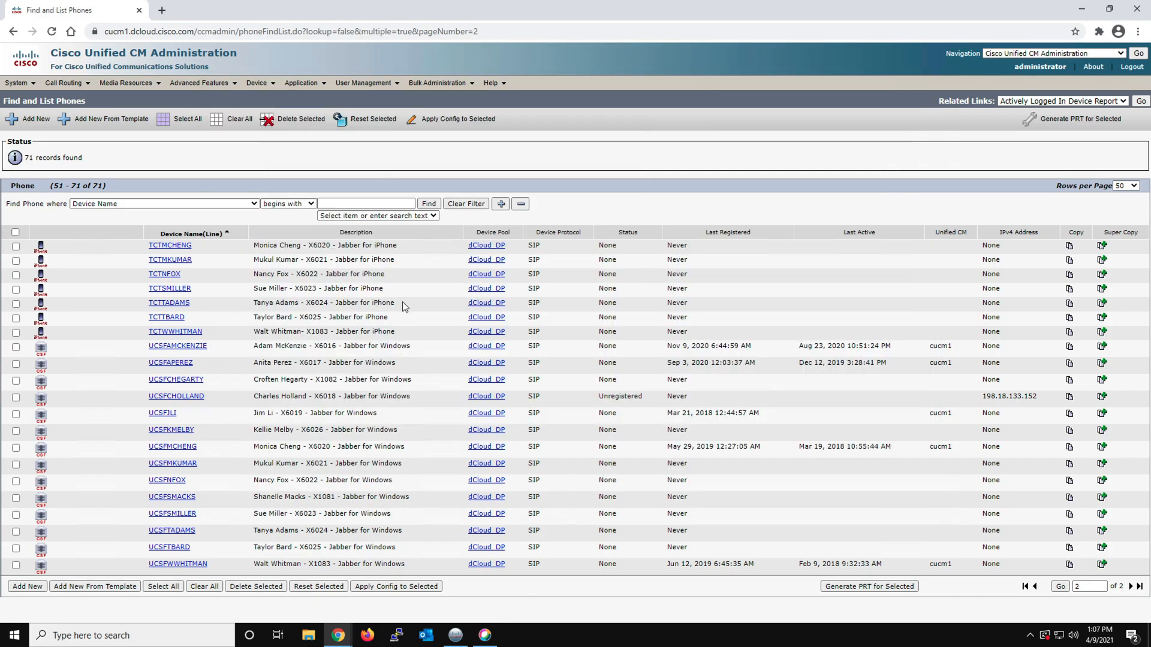
{"action": "left_click", "coordinate": [428, 204]}
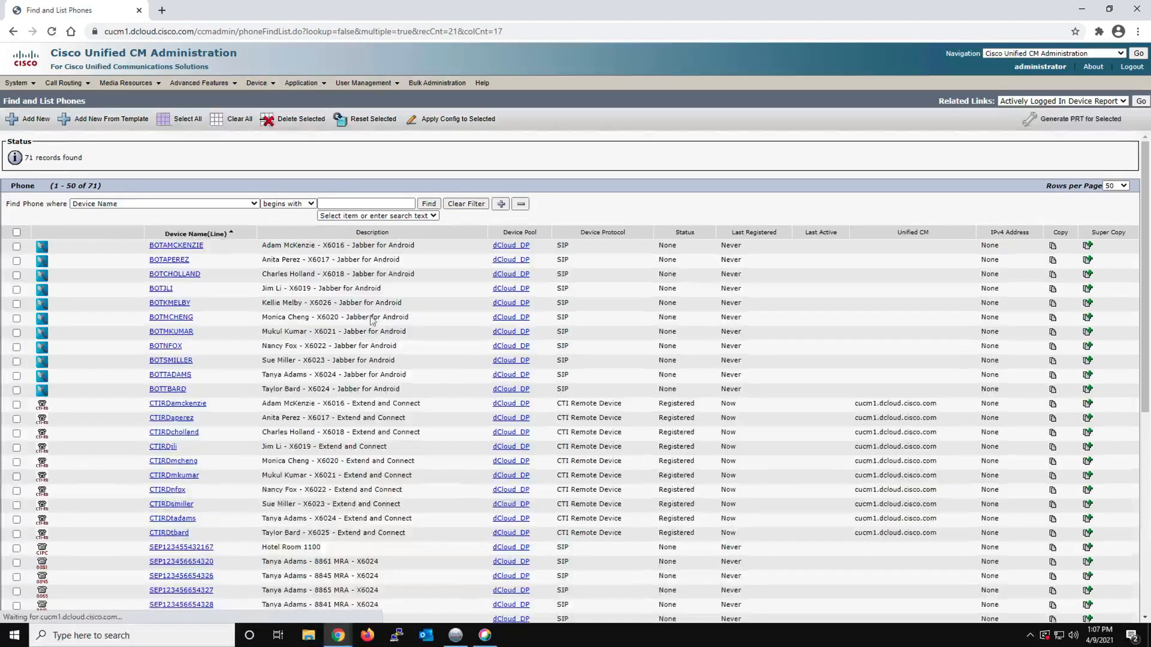
{"action": "scroll", "coordinate": [406, 461], "scroll_direction": "down", "scroll_amount": 6}
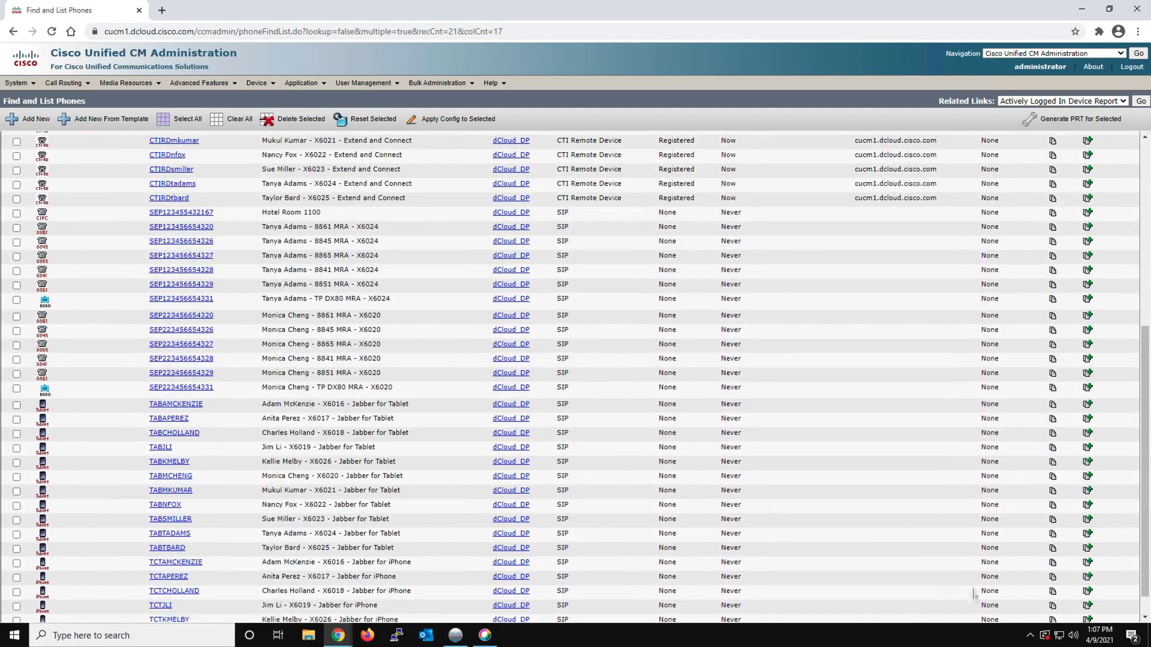
{"action": "left_click", "coordinate": [1120, 611]}
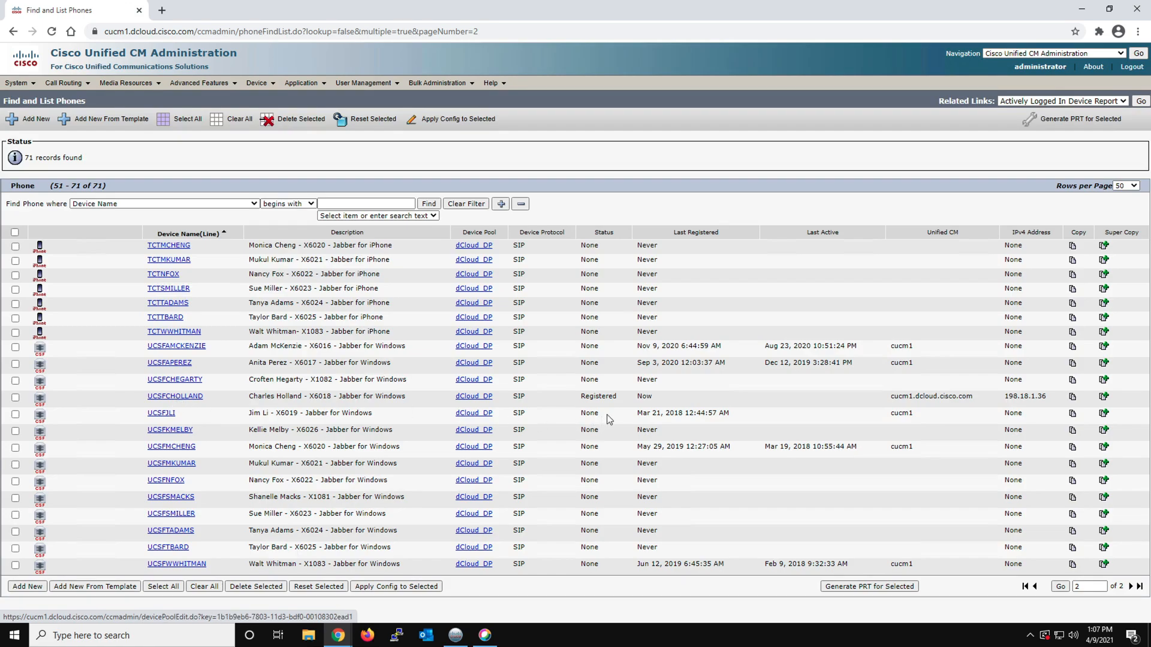
Examine the X6018 Jabber for Windows entry's registration status, Unified CM server, IP address and description
{"action": "left_click_drag", "start_coordinate": [619, 397], "coordinate": [581, 395]}
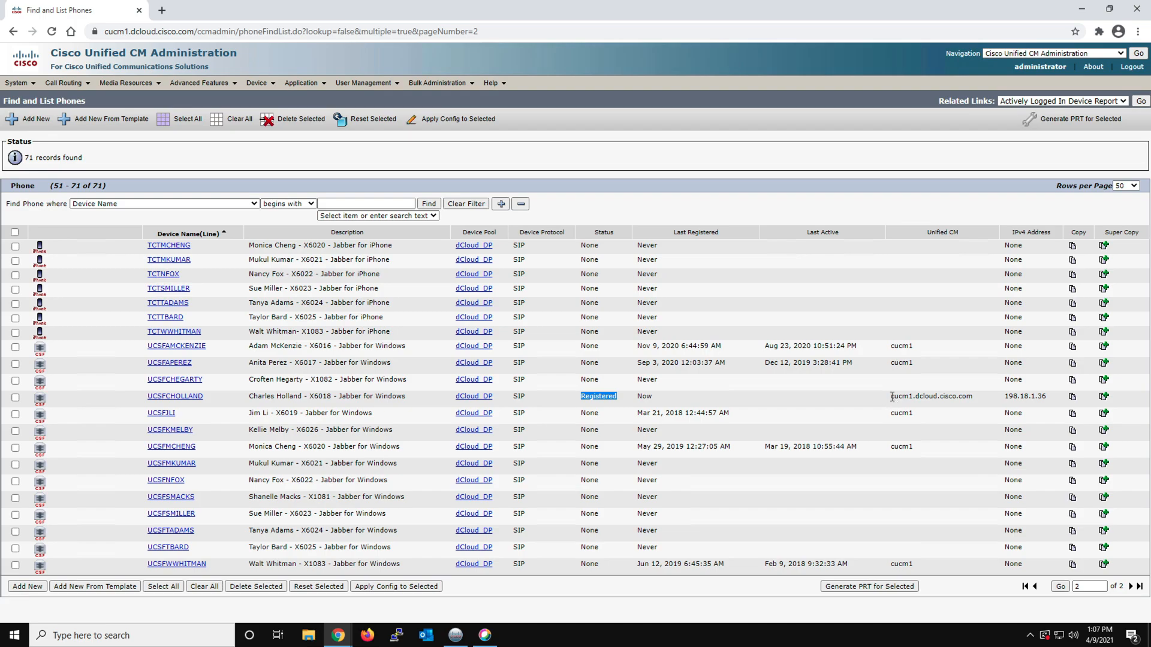
{"action": "left_click_drag", "start_coordinate": [891, 396], "coordinate": [1040, 397]}
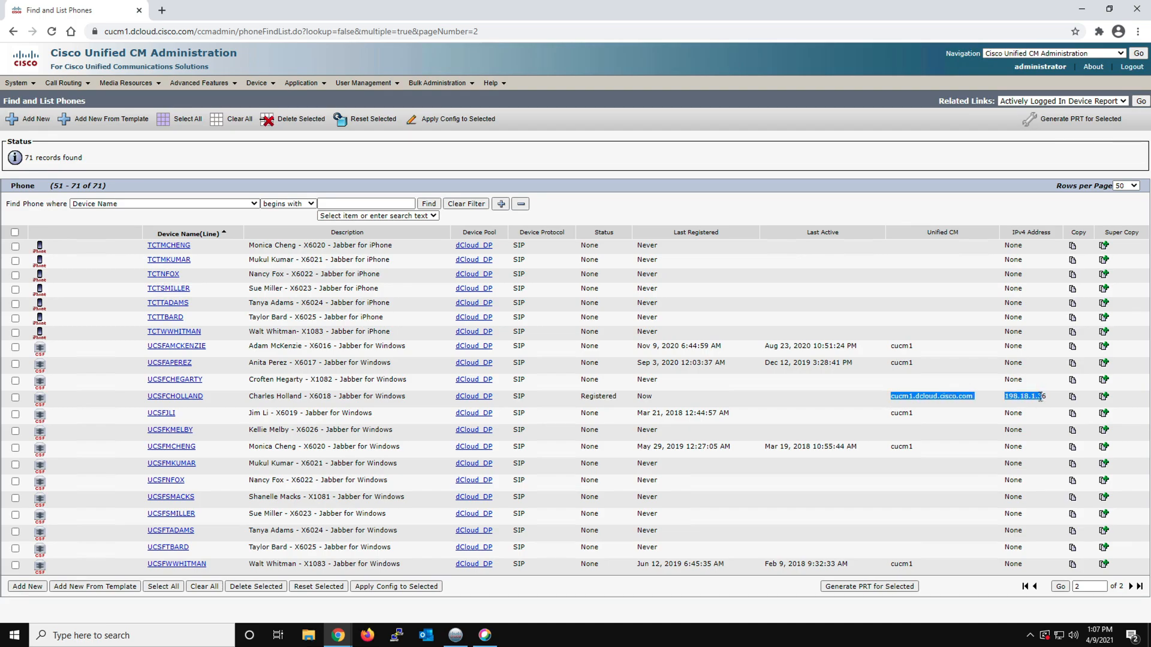
{"action": "left_click", "coordinate": [1031, 636]}
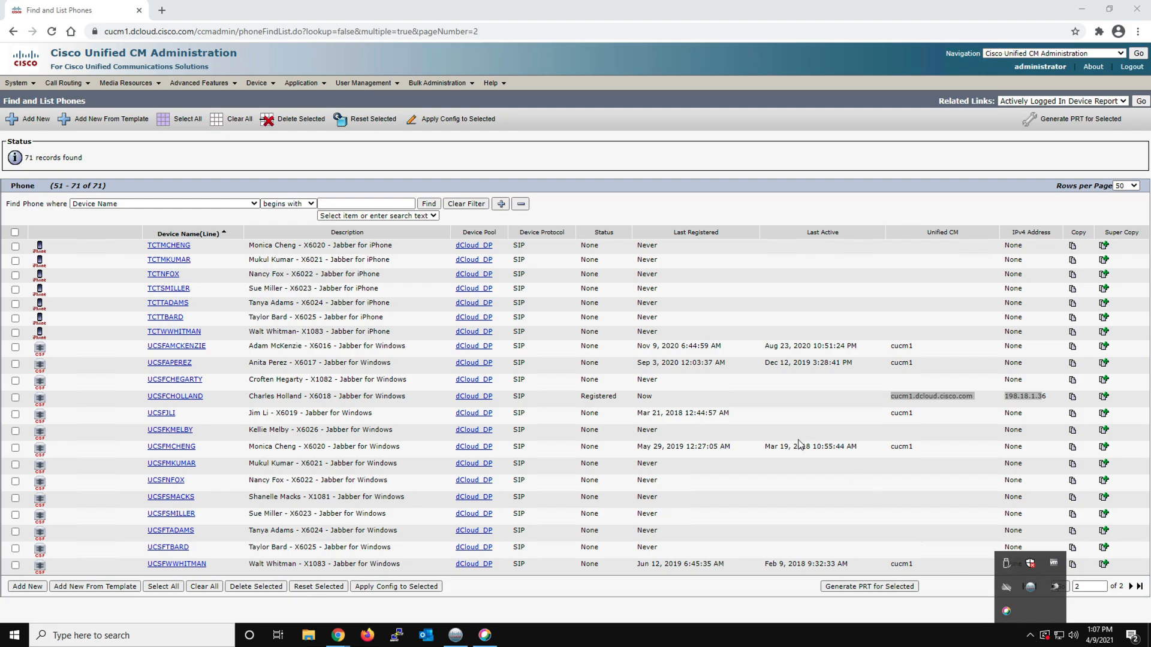
{"action": "left_click", "coordinate": [745, 402]}
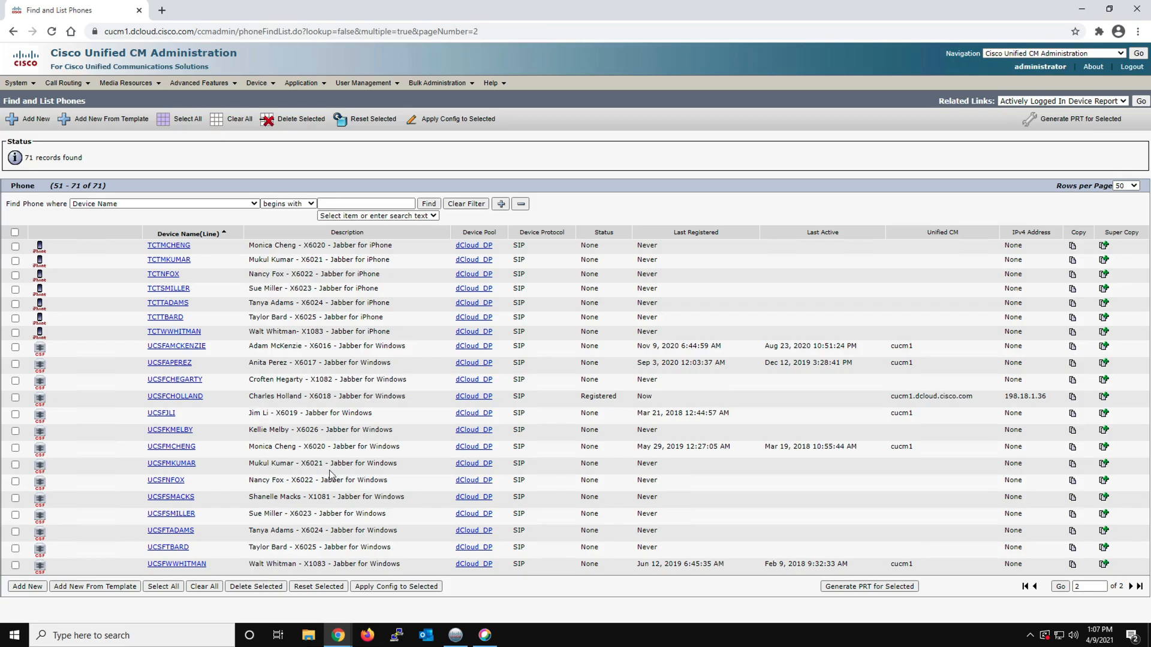
{"action": "mouse_move", "coordinate": [485, 636]}
{"action": "left_click_drag", "start_coordinate": [404, 396], "coordinate": [250, 396]}
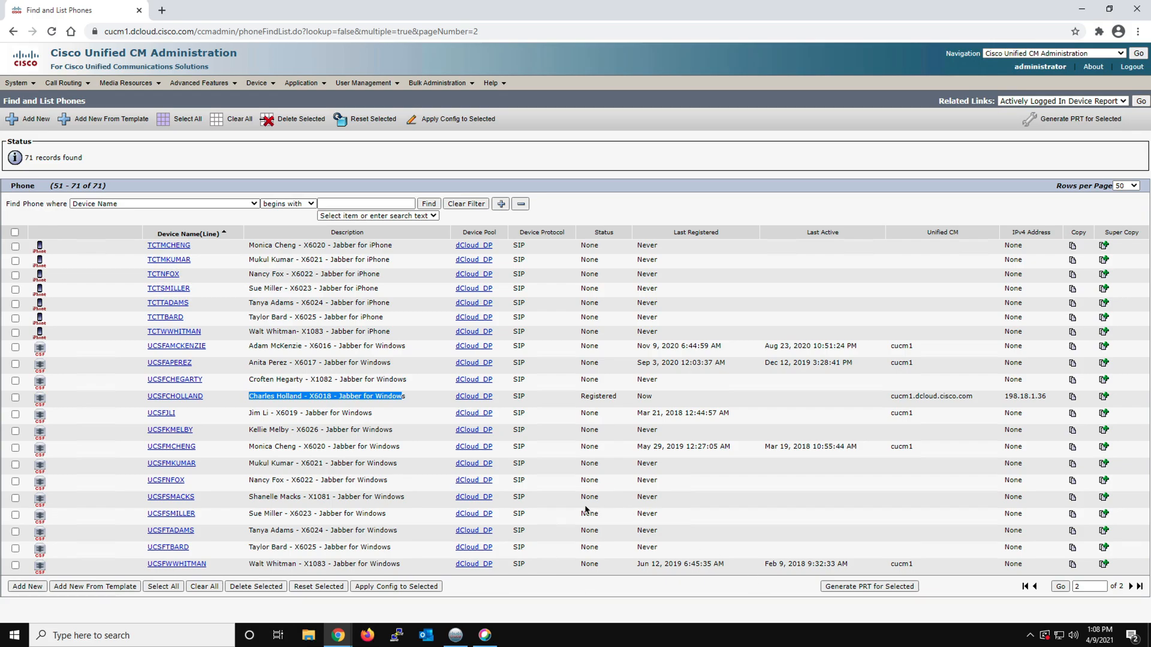
Switch to the Windows Home UCS VM remote session and bring the Webex sign-in window in front of Jabber
{"action": "key", "text": "ctrl+Left"}
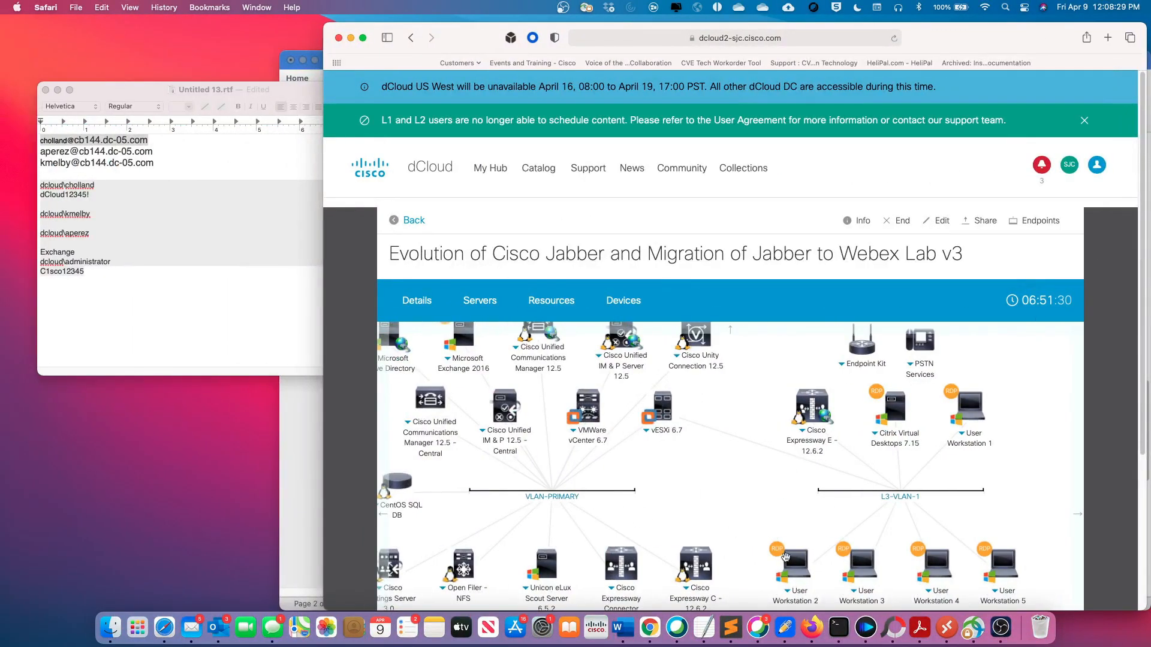
{"action": "right_click", "coordinate": [954, 627]}
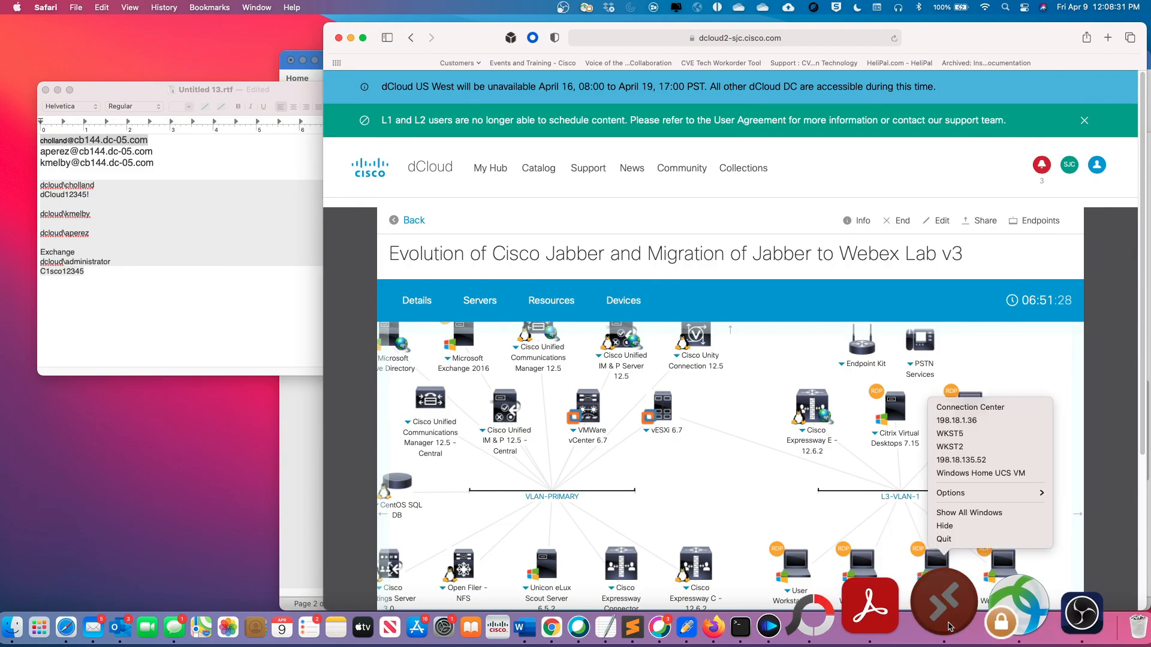
{"action": "left_click", "coordinate": [960, 473]}
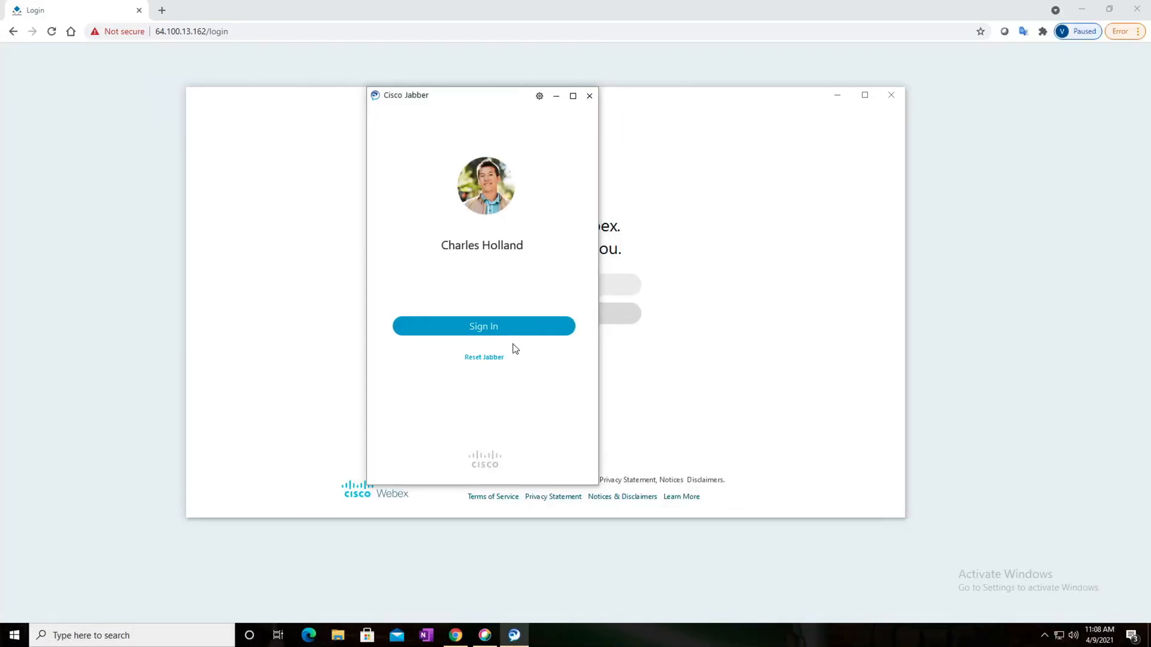
{"action": "left_click", "coordinate": [663, 187]}
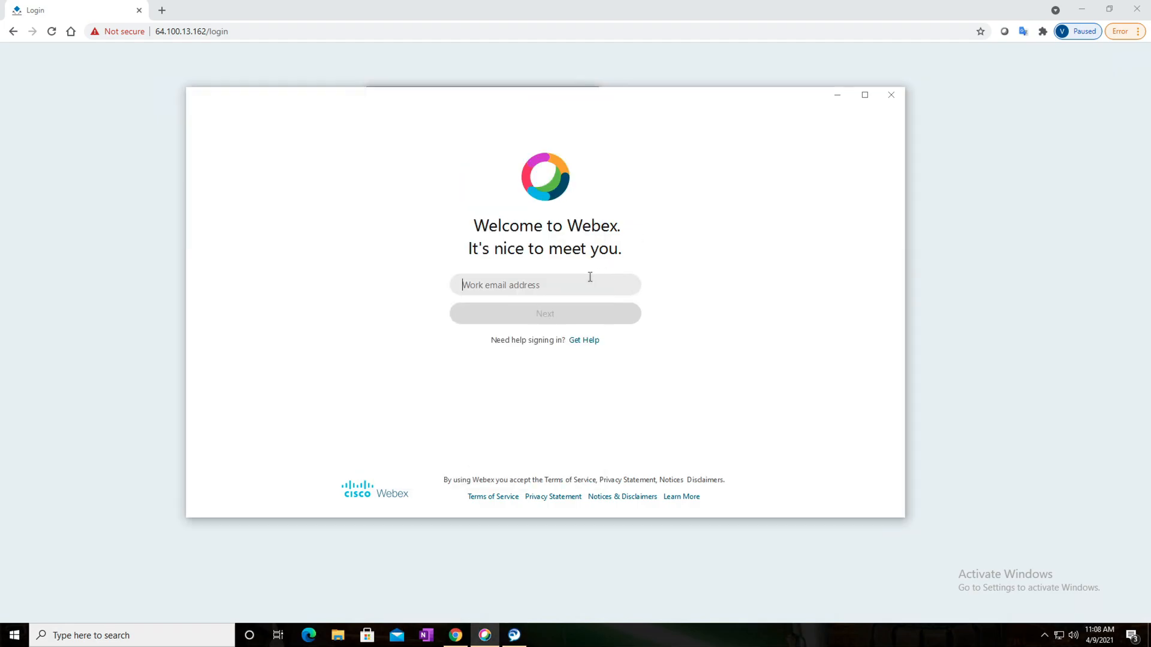
{"action": "left_click", "coordinate": [524, 282]}
{"action": "type", "text": "a"}
{"action": "key", "text": "BackSpace"}
Copy the second work email address from the Untitled 13.rtf notes on the Mac desktop
{"action": "key", "text": "ctrl+Left"}
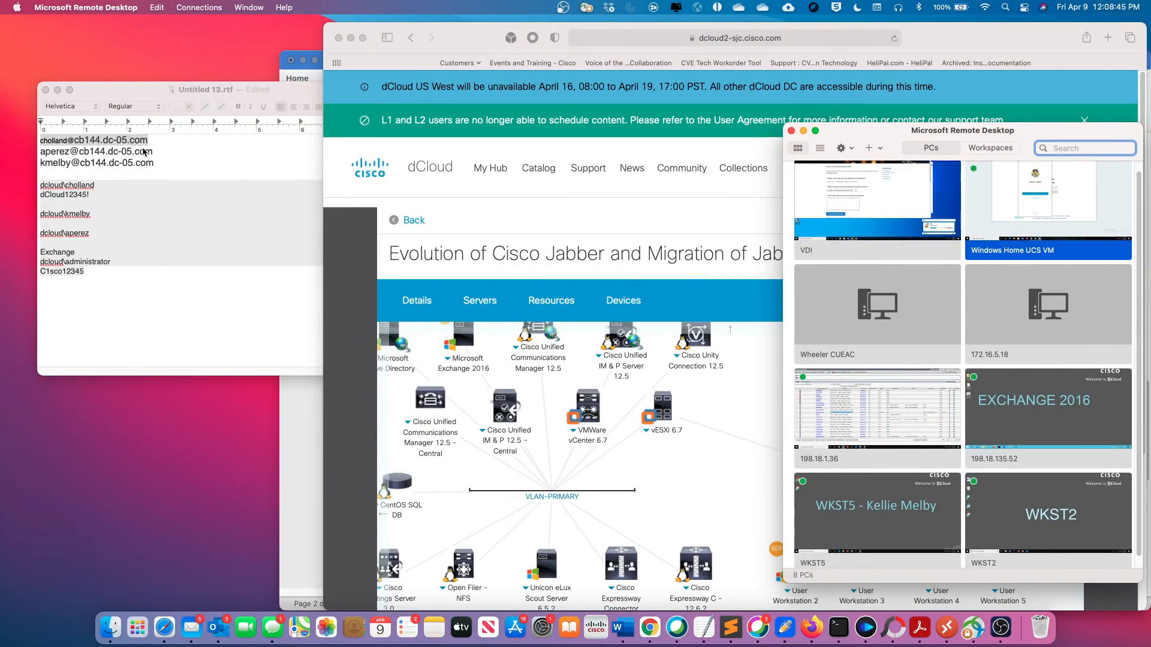
{"action": "left_click", "coordinate": [144, 153]}
{"action": "left_click_drag", "start_coordinate": [154, 152], "coordinate": [40, 151]}
{"action": "right_click", "coordinate": [52, 150]}
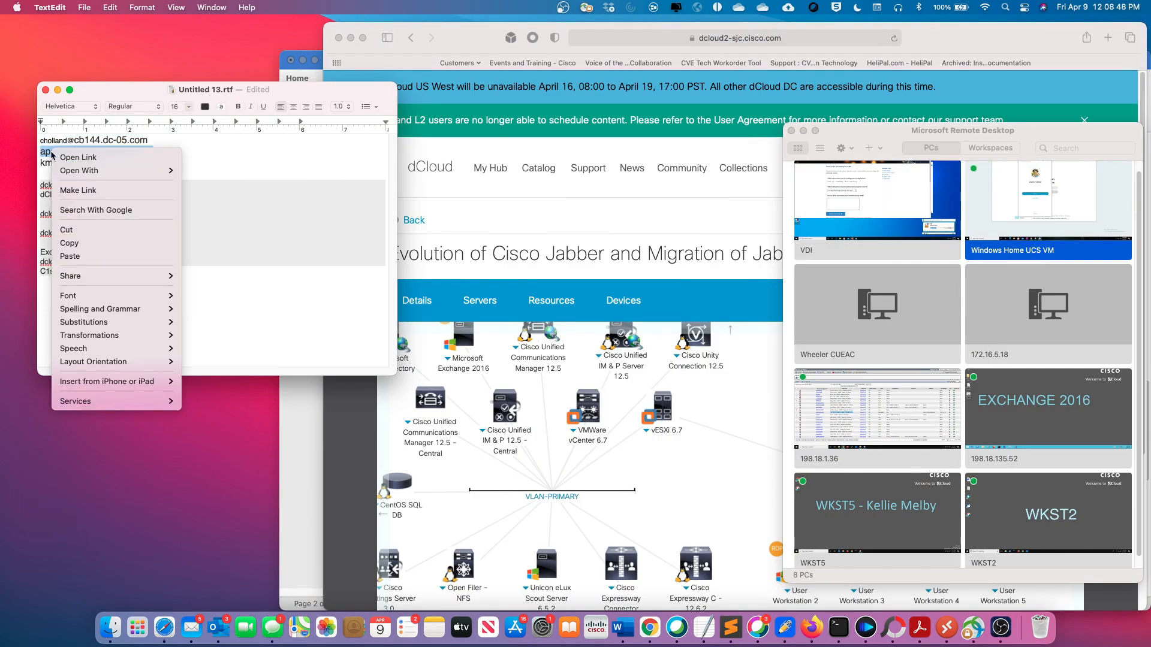
{"action": "left_click", "coordinate": [69, 243]}
Sign in to Webex on the Windows Home UCS VM with the copied work email address and the account password
{"action": "key", "text": "ctrl+Right"}
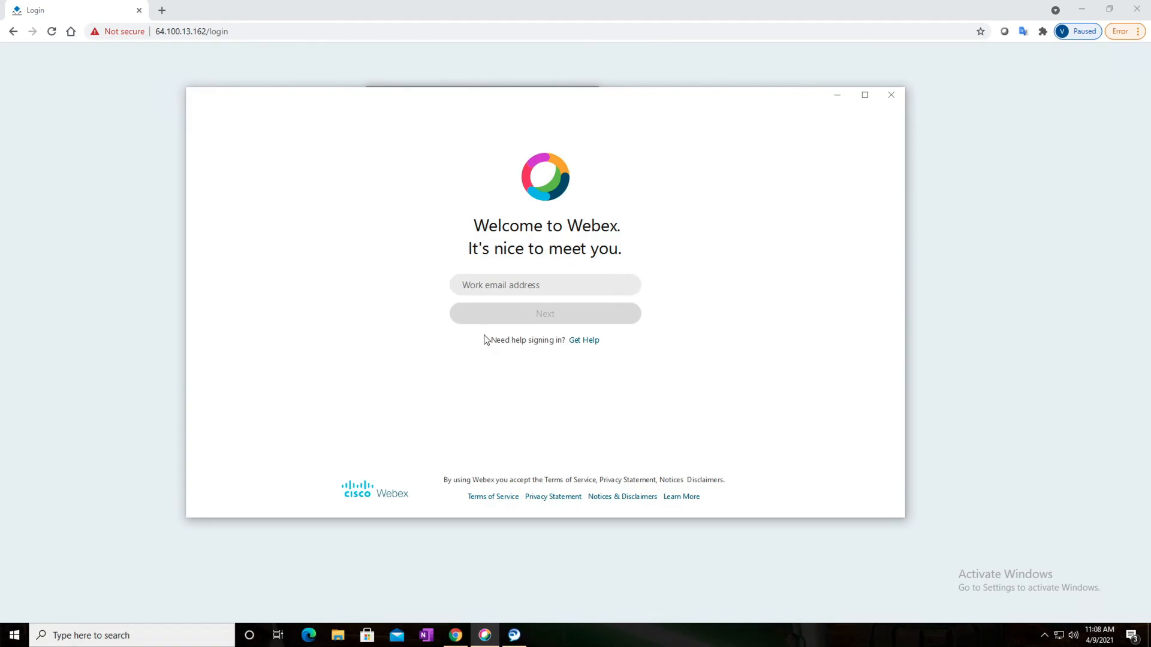
{"action": "right_click", "coordinate": [478, 286]}
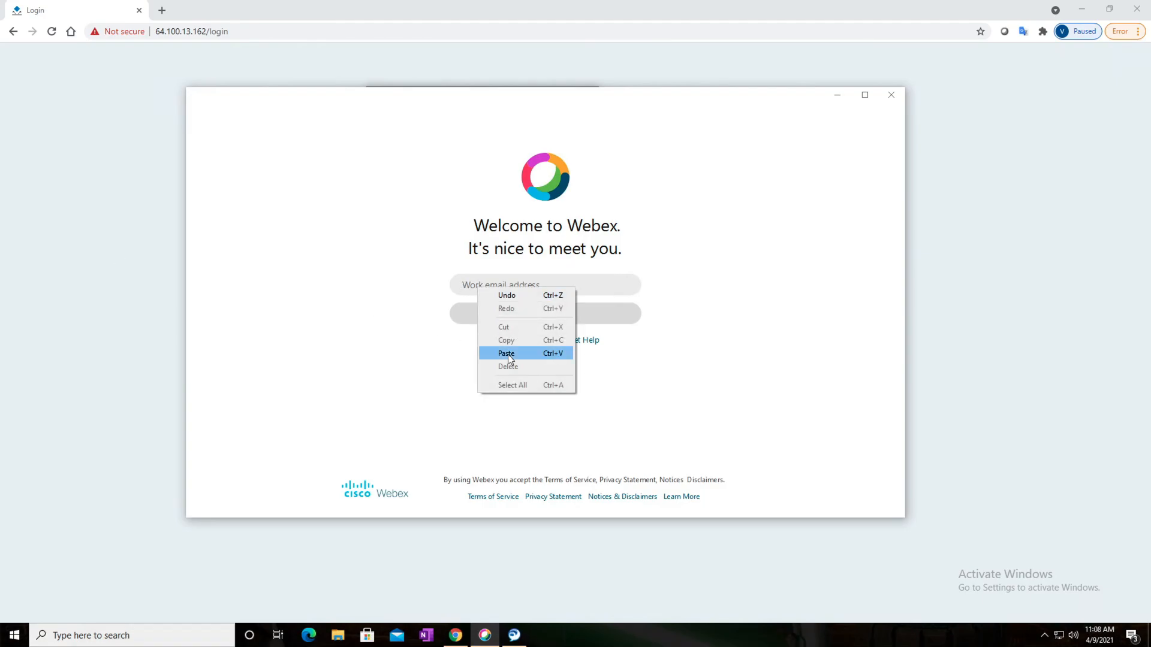
{"action": "left_click", "coordinate": [508, 354]}
{"action": "left_click", "coordinate": [517, 316]}
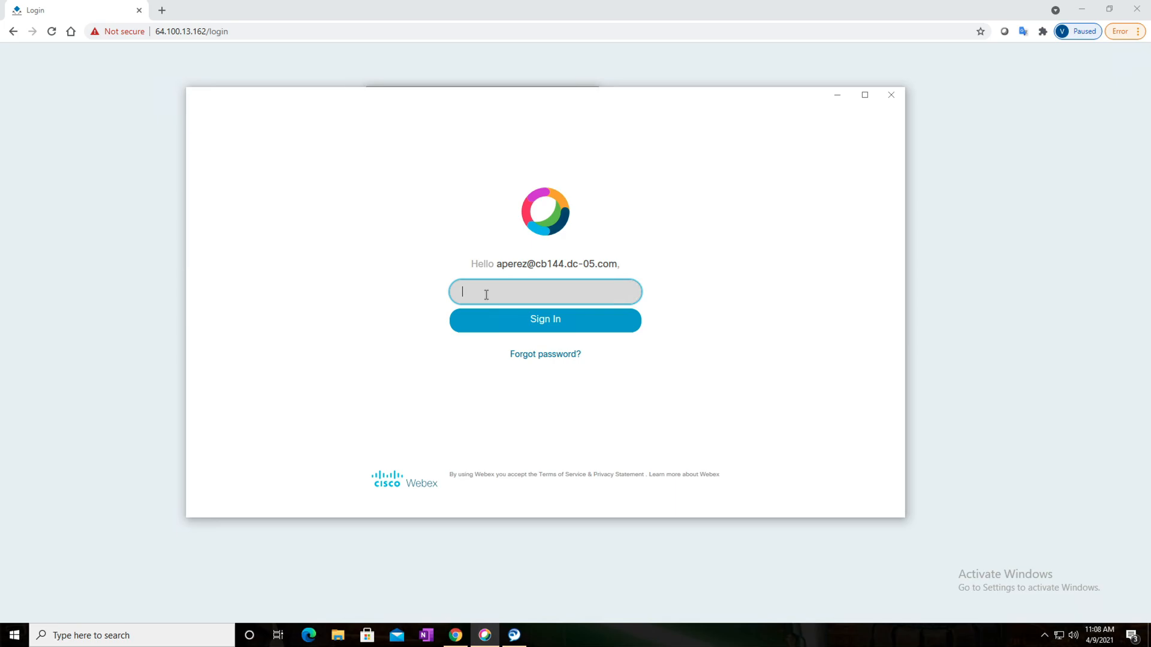
{"action": "type", "text": "••••••••••"}
{"action": "left_click", "coordinate": [555, 322]}
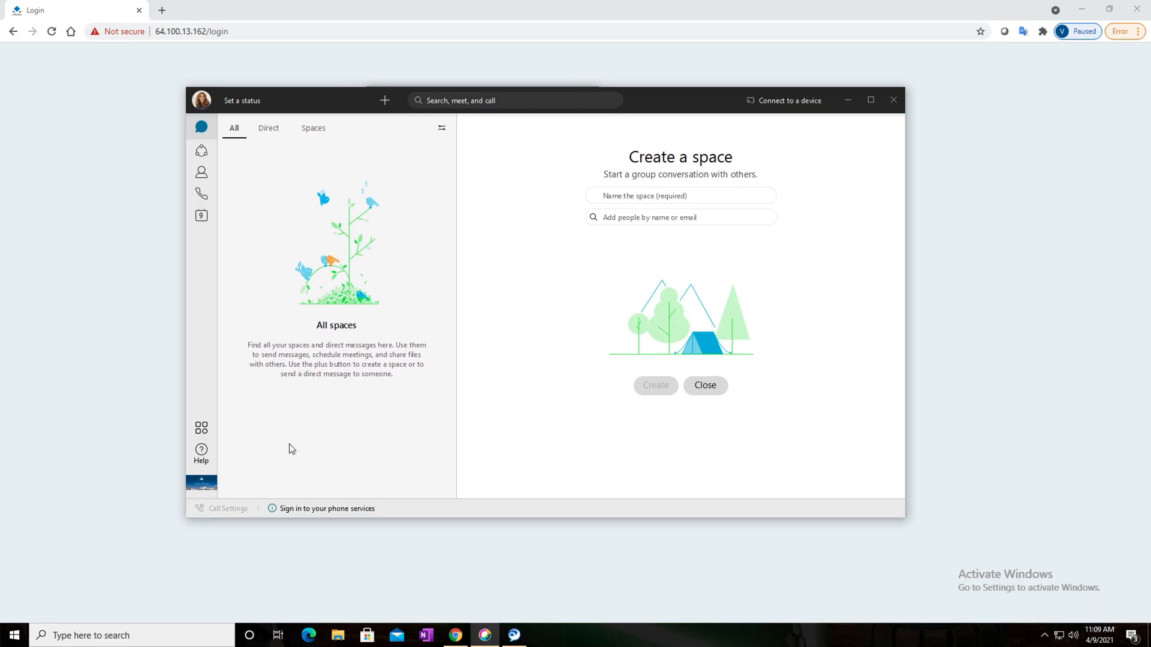
Open the phone services sign-in to review the Server and Domain Settings, and leave without saving
{"action": "left_click", "coordinate": [322, 511]}
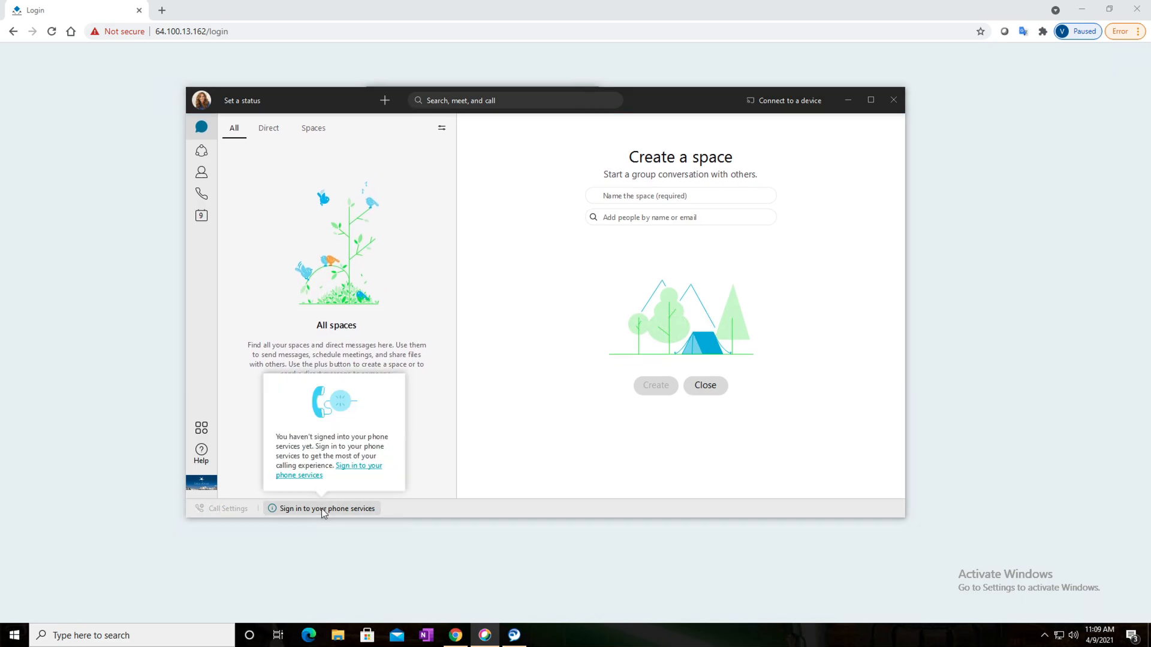
{"action": "left_click", "coordinate": [353, 476]}
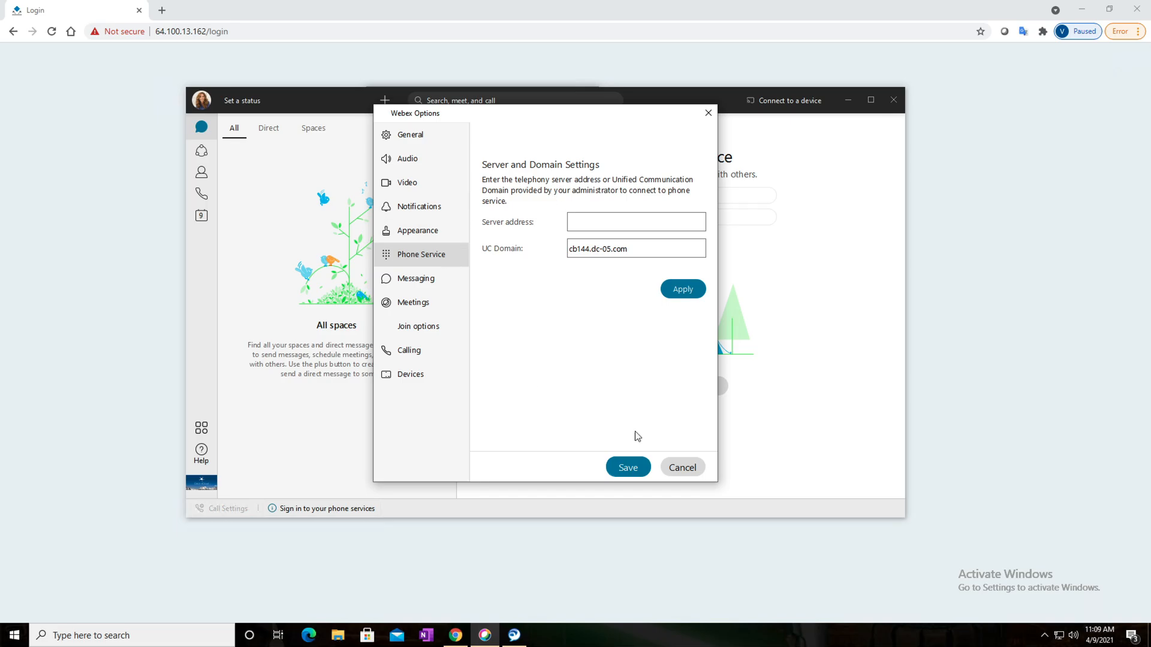
{"action": "left_click", "coordinate": [680, 469]}
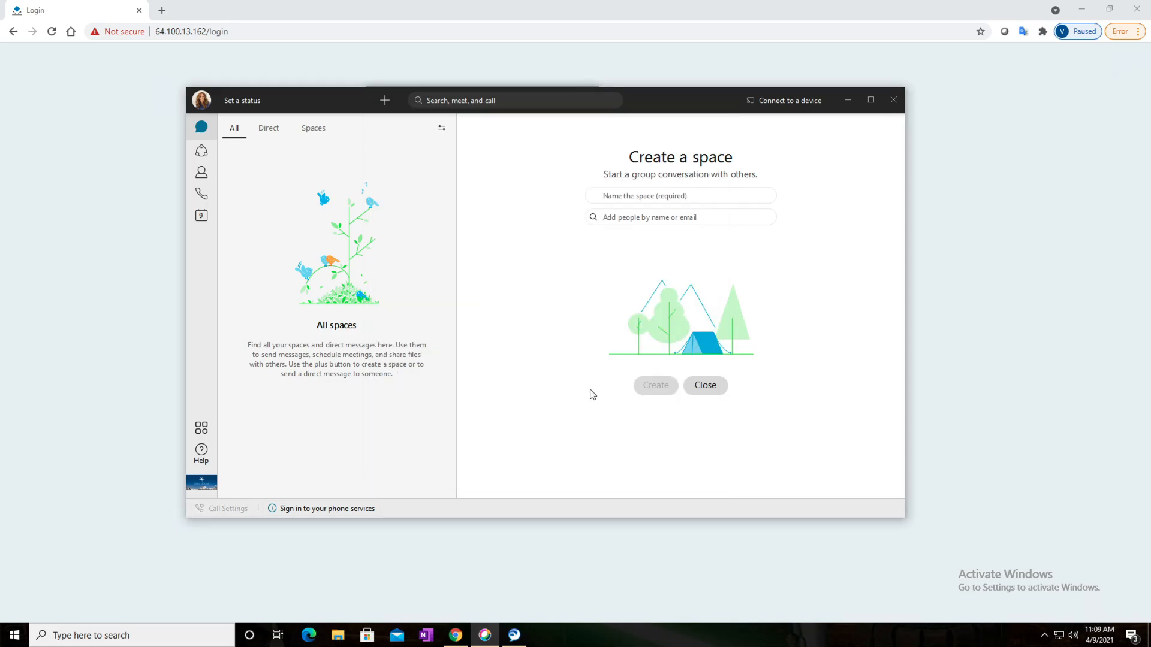
Switch to the 198.18.1.36 remote session and bring the Webex Control Hub window in front of the Unified CM phone list
{"action": "key", "text": "ctrl+Left"}
{"action": "key", "text": "ctrl+Right"}
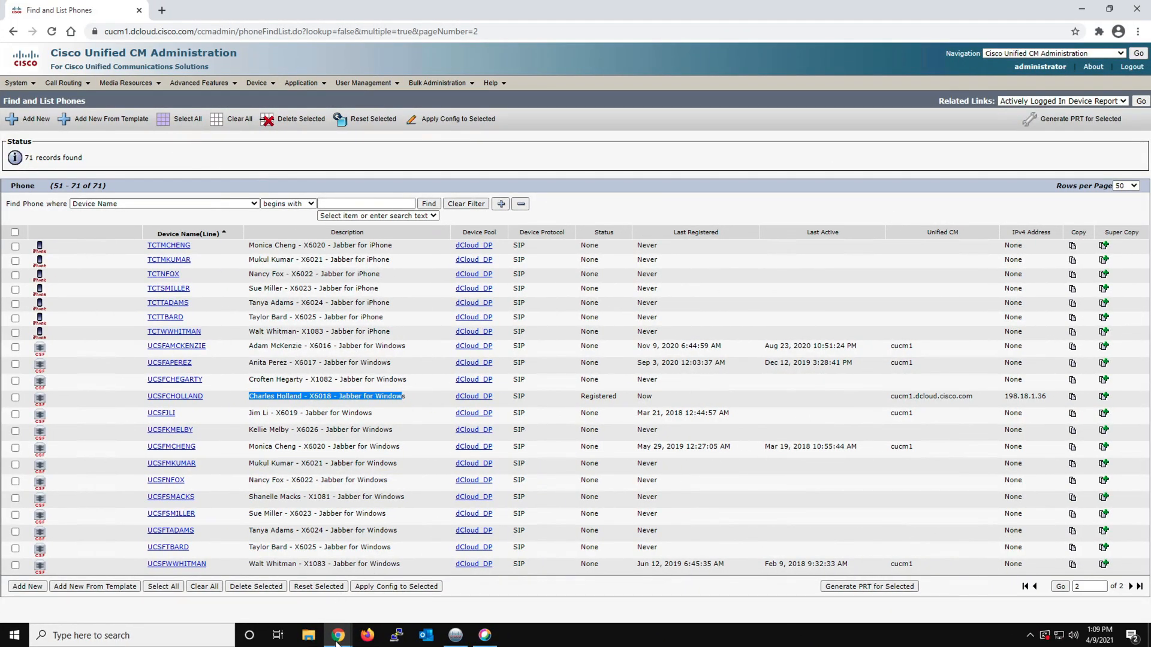
{"action": "left_click", "coordinate": [337, 467]}
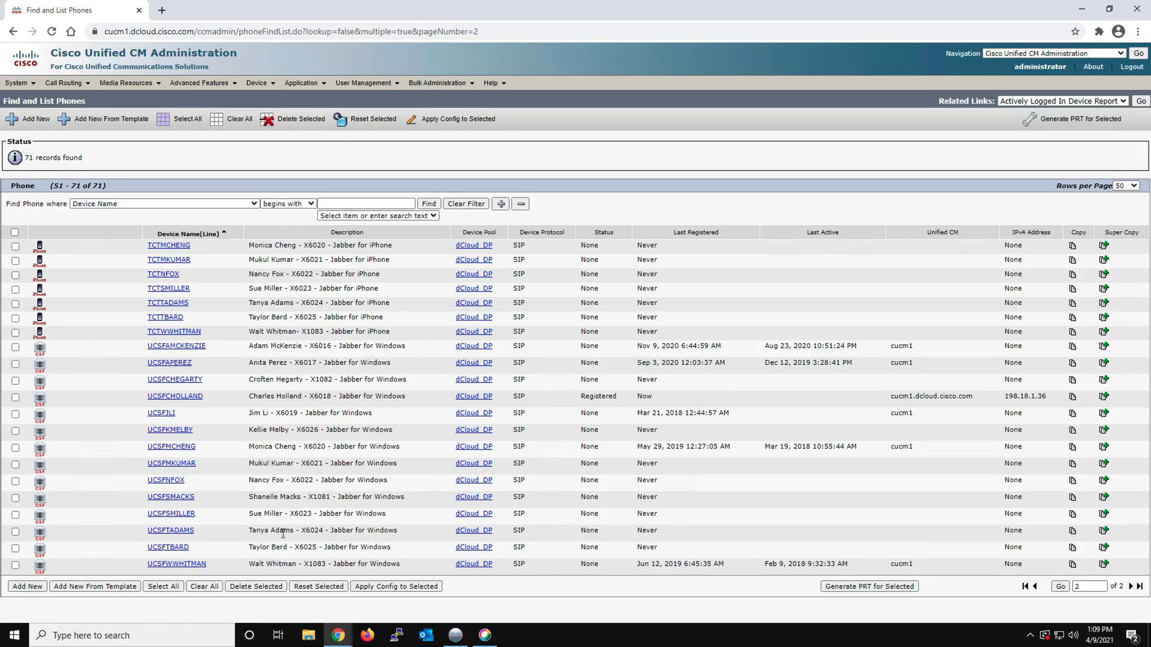
{"action": "left_click", "coordinate": [342, 637]}
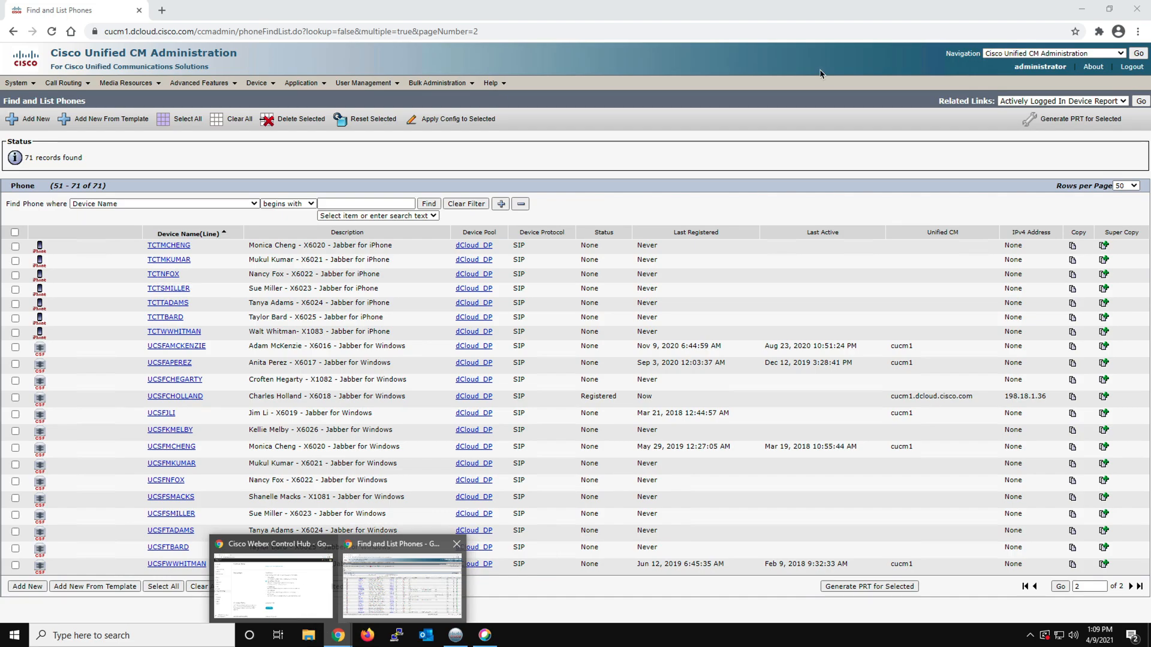
{"action": "left_click", "coordinate": [317, 592]}
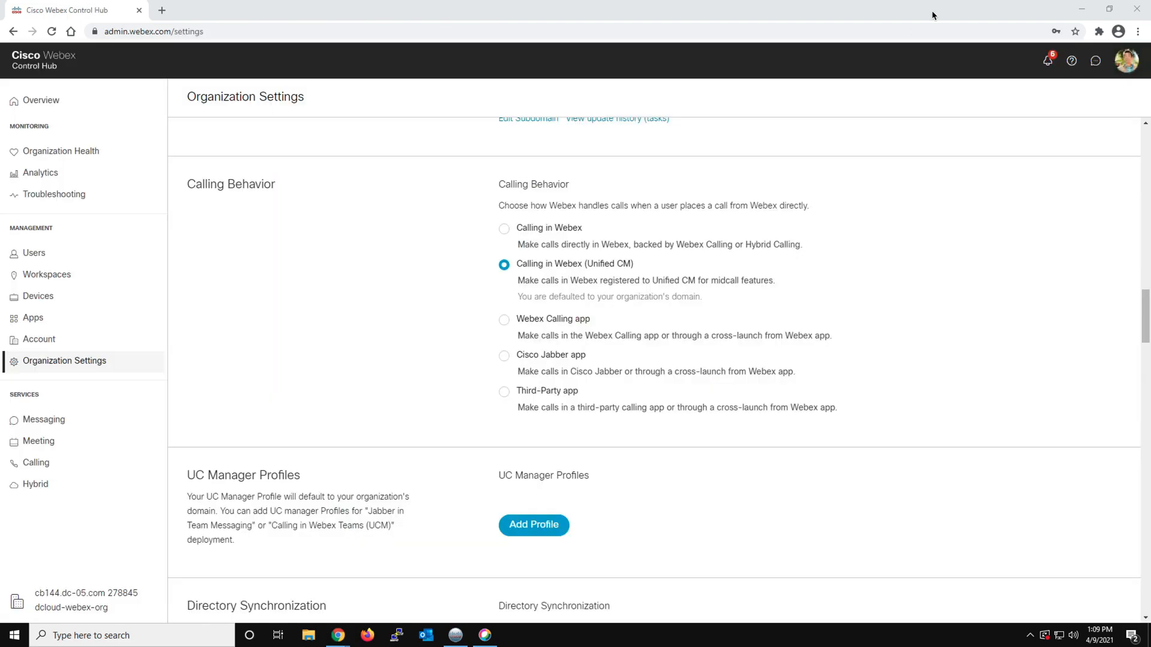
Open the Control Hub user list, review the calling details of the Windows Home UCS VM's Webex account, and close the profile
{"action": "left_click", "coordinate": [34, 252]}
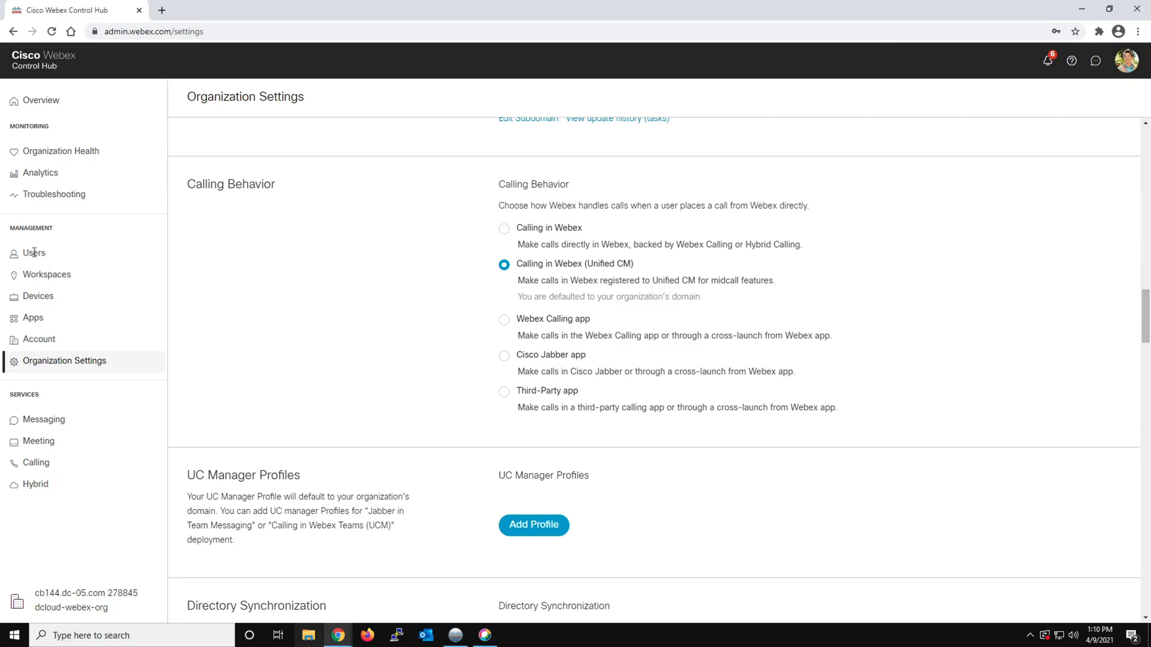
{"action": "left_click", "coordinate": [34, 253]}
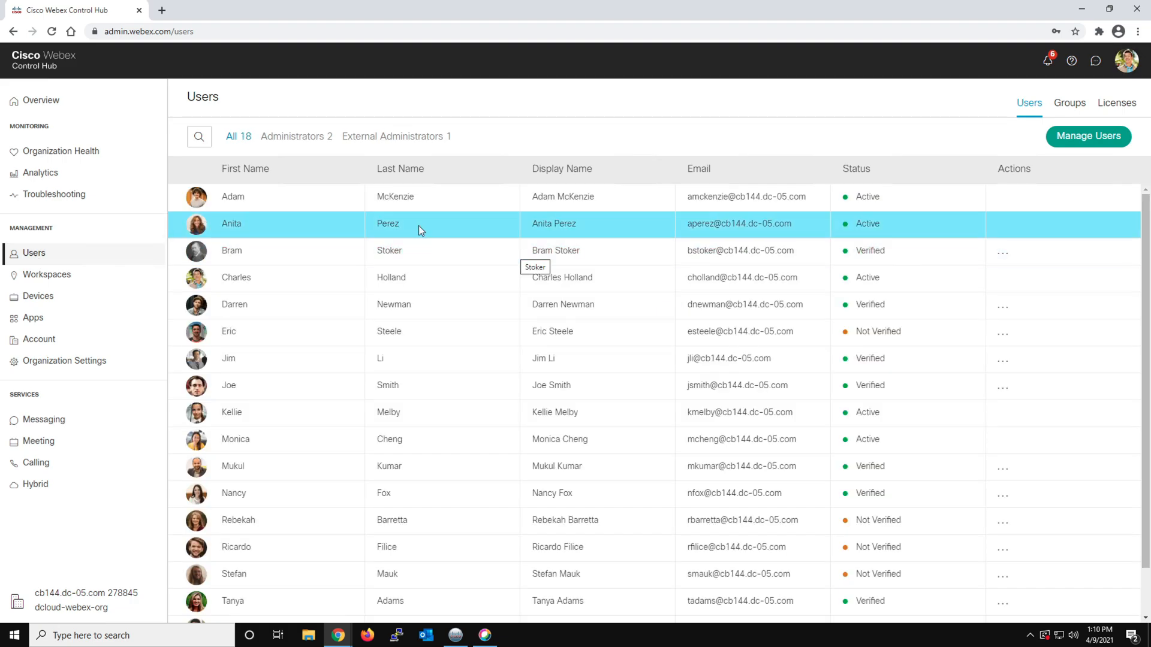
{"action": "left_click", "coordinate": [418, 225]}
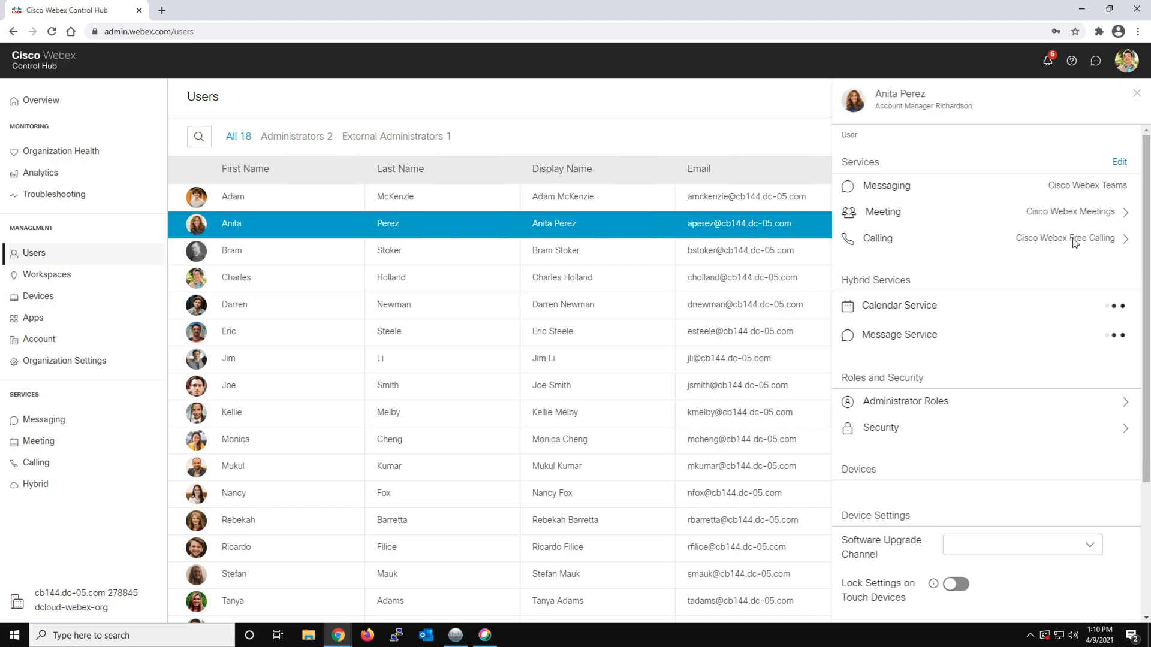
{"action": "left_click", "coordinate": [1128, 242]}
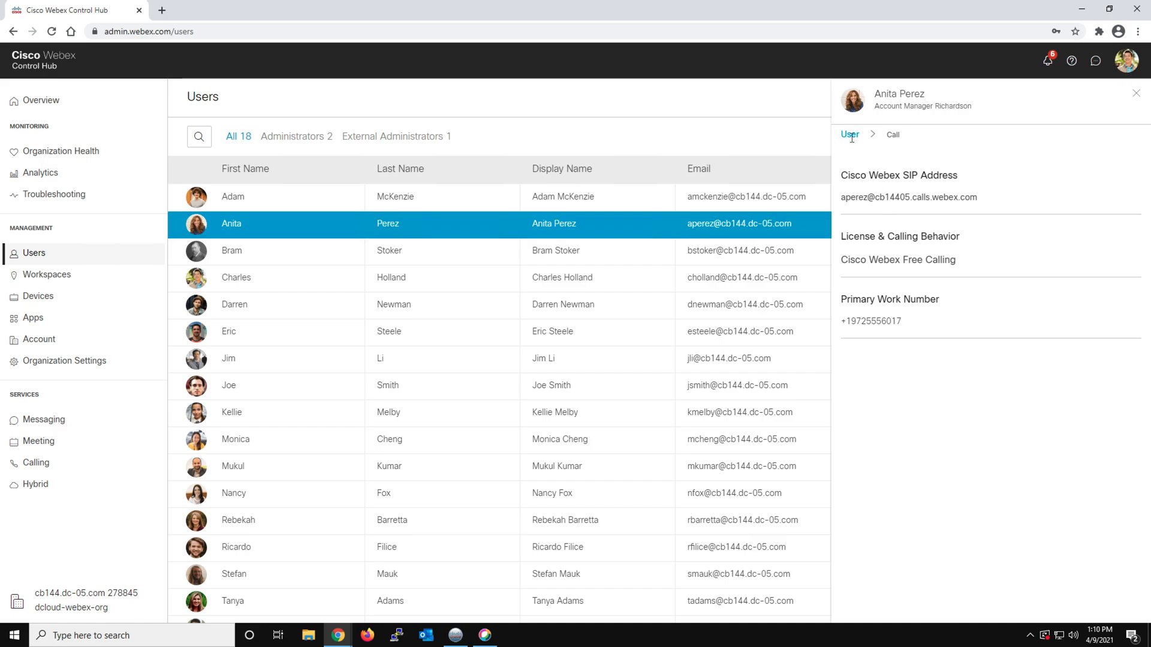
{"action": "left_click", "coordinate": [1137, 98]}
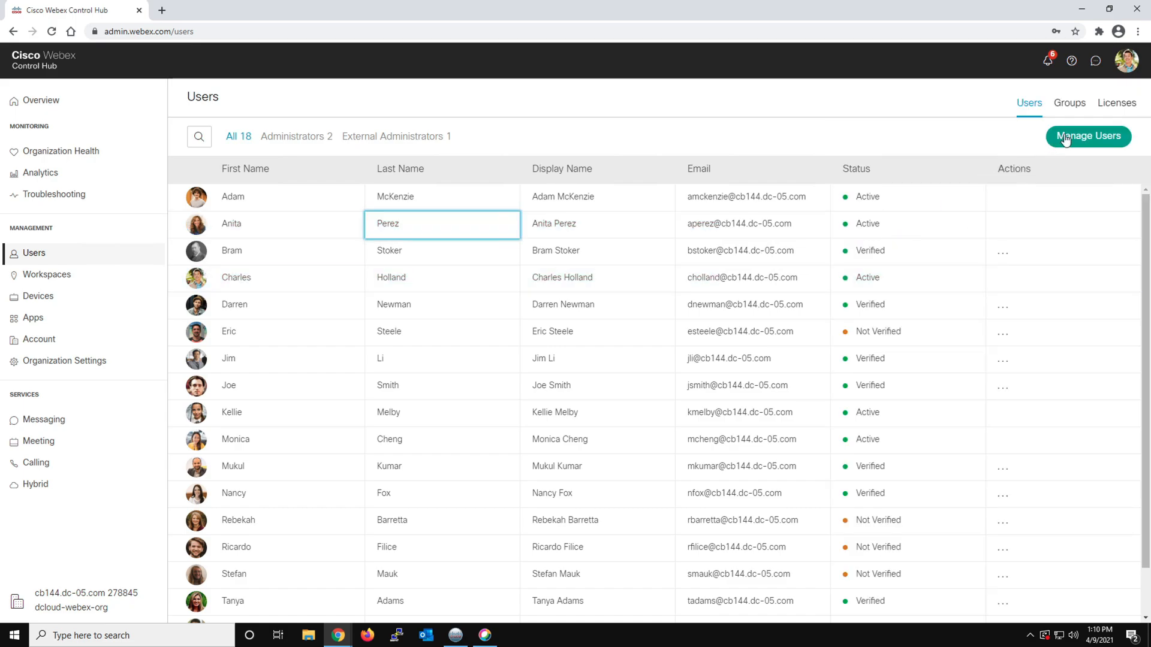
{"action": "left_click", "coordinate": [1072, 134]}
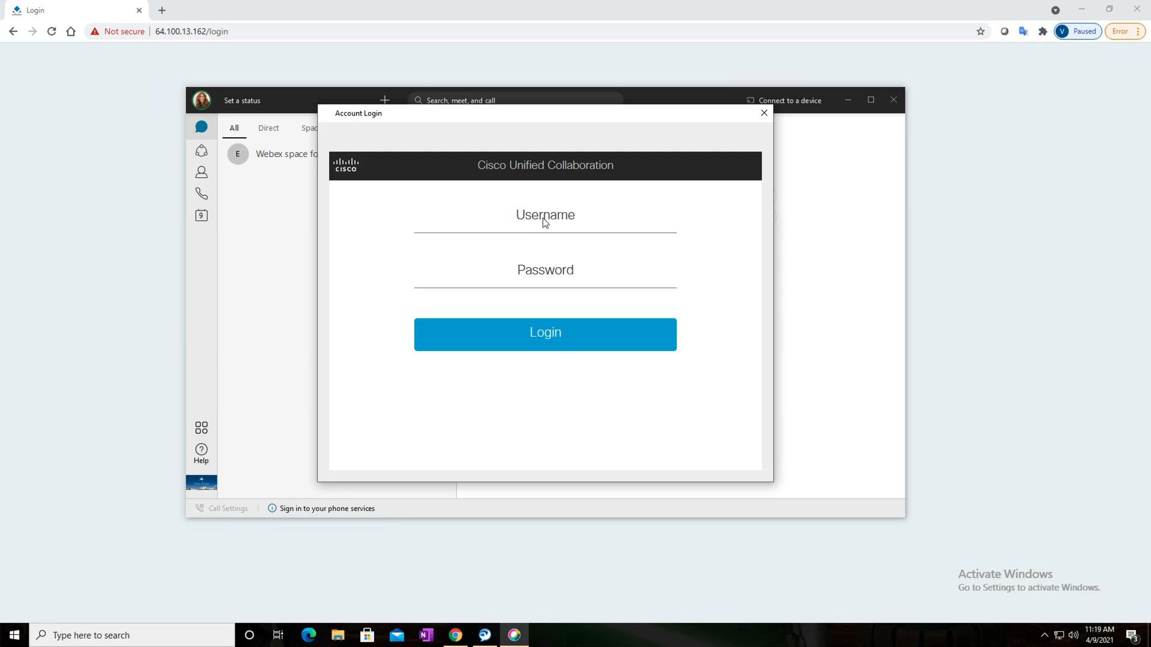
Sign in to the Webex phone services on the Windows Home UCS VM with the username and account password, and accept the emergency calling notification
{"action": "left_click", "coordinate": [545, 222]}
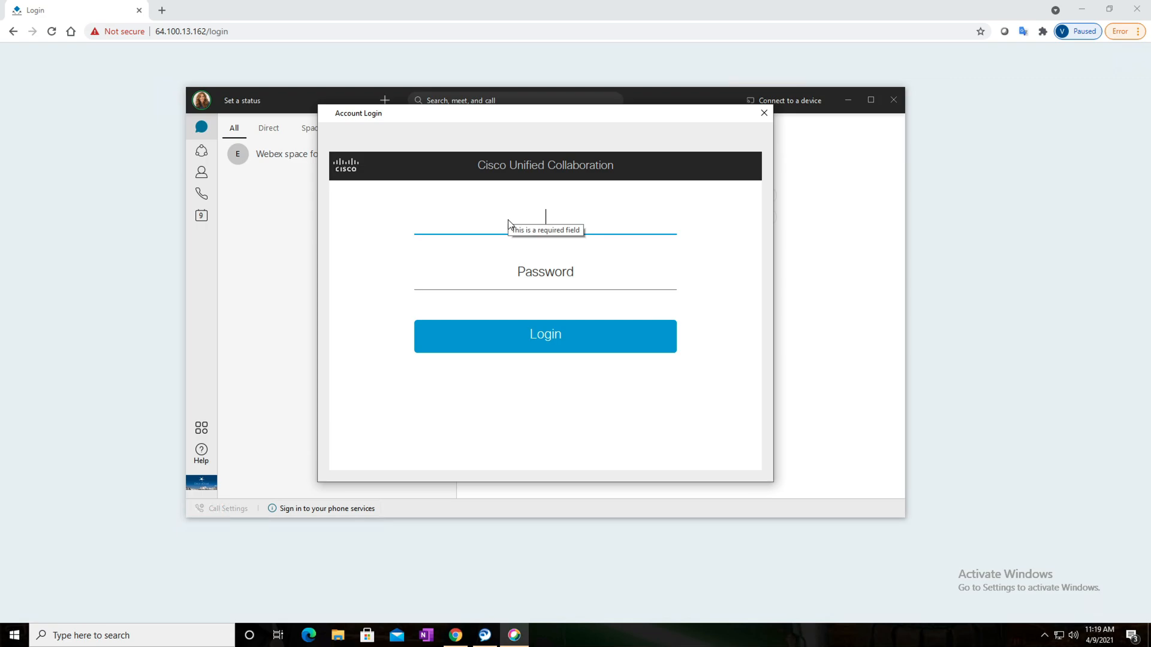
{"action": "type", "text": "aperez"}
{"action": "key", "text": "Tab"}
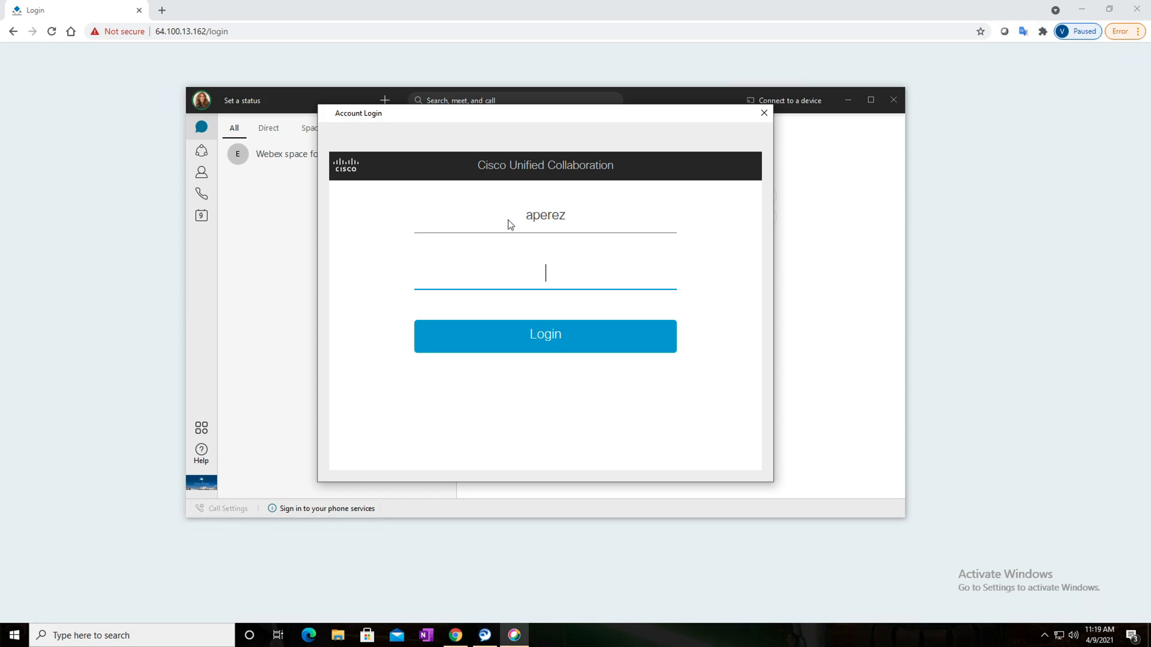
{"action": "type", "text": "••••••••••••"}
{"action": "left_click", "coordinate": [547, 334]}
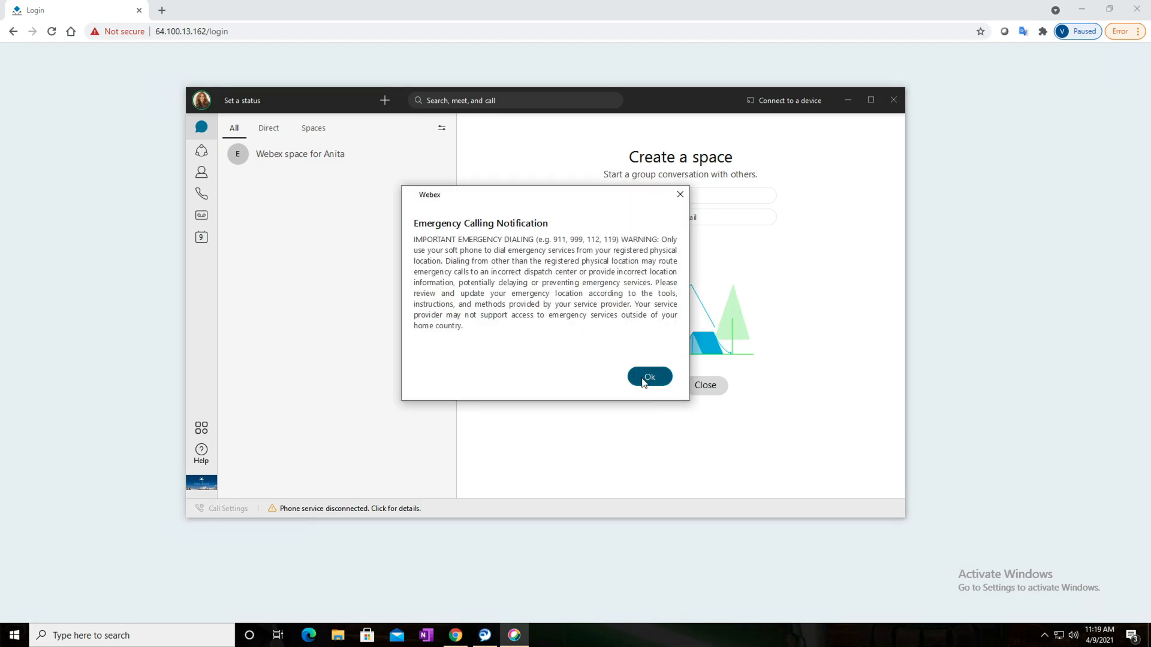
{"action": "left_click", "coordinate": [649, 378]}
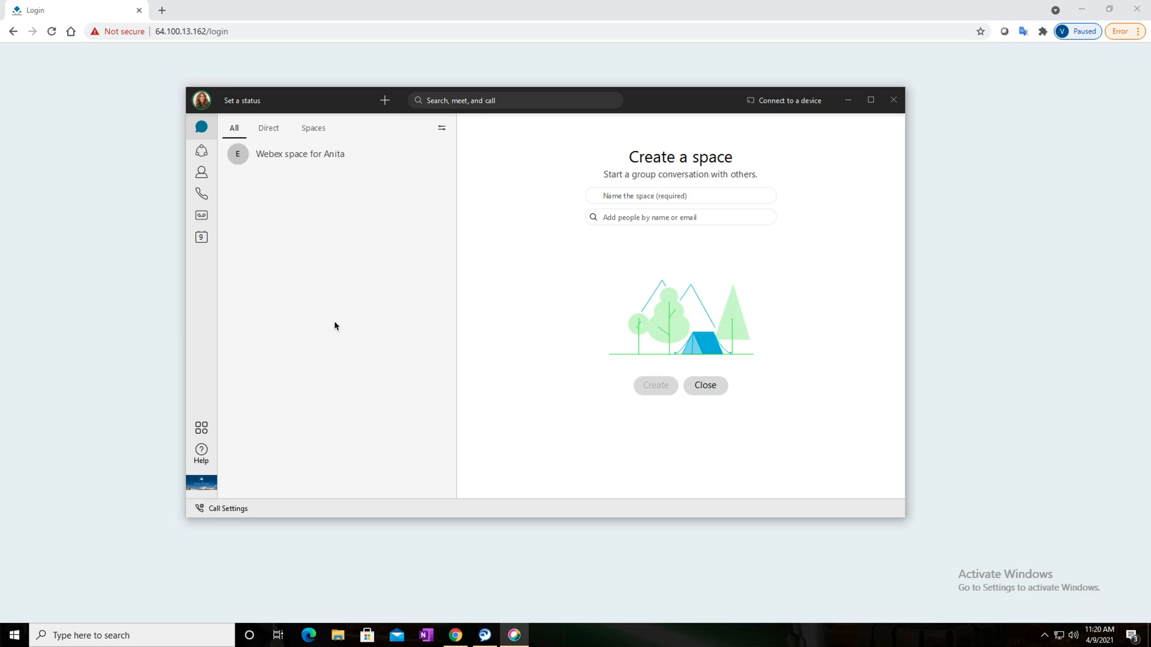
Return to the 198.18.1.36 session, bring Webex in front of the Unified CM phone list, and dismiss the Contacts introduction
{"action": "key", "text": "ctrl+Left"}
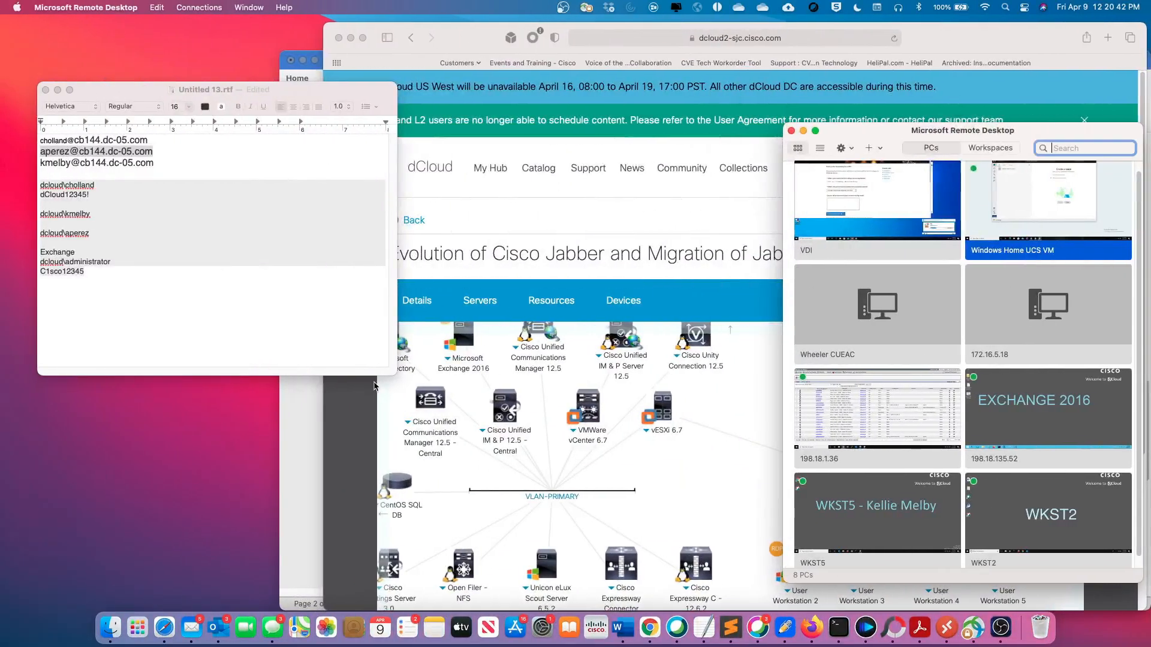
{"action": "key", "text": "ctrl+Right"}
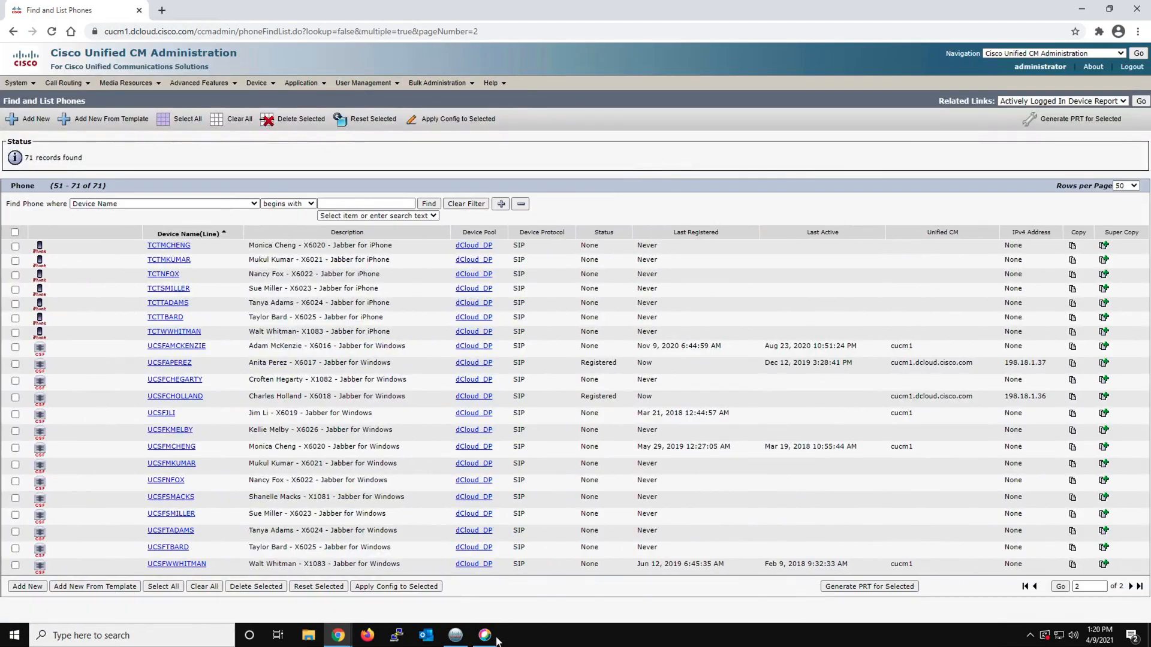
{"action": "left_click", "coordinate": [485, 640]}
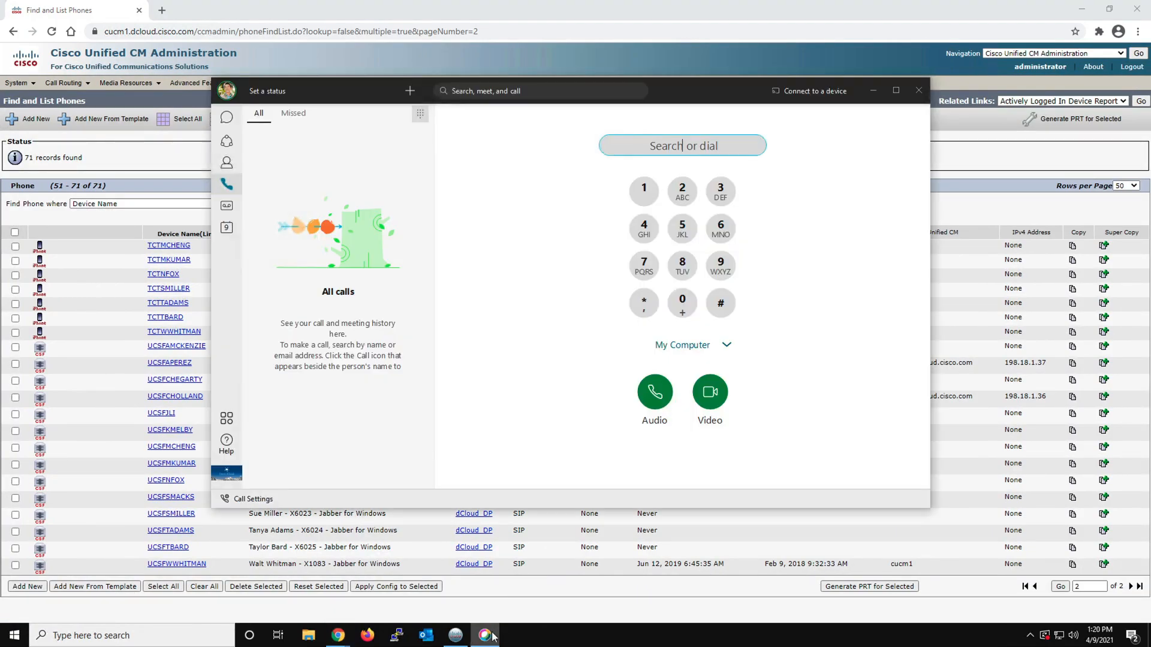
{"action": "left_click", "coordinate": [226, 163]}
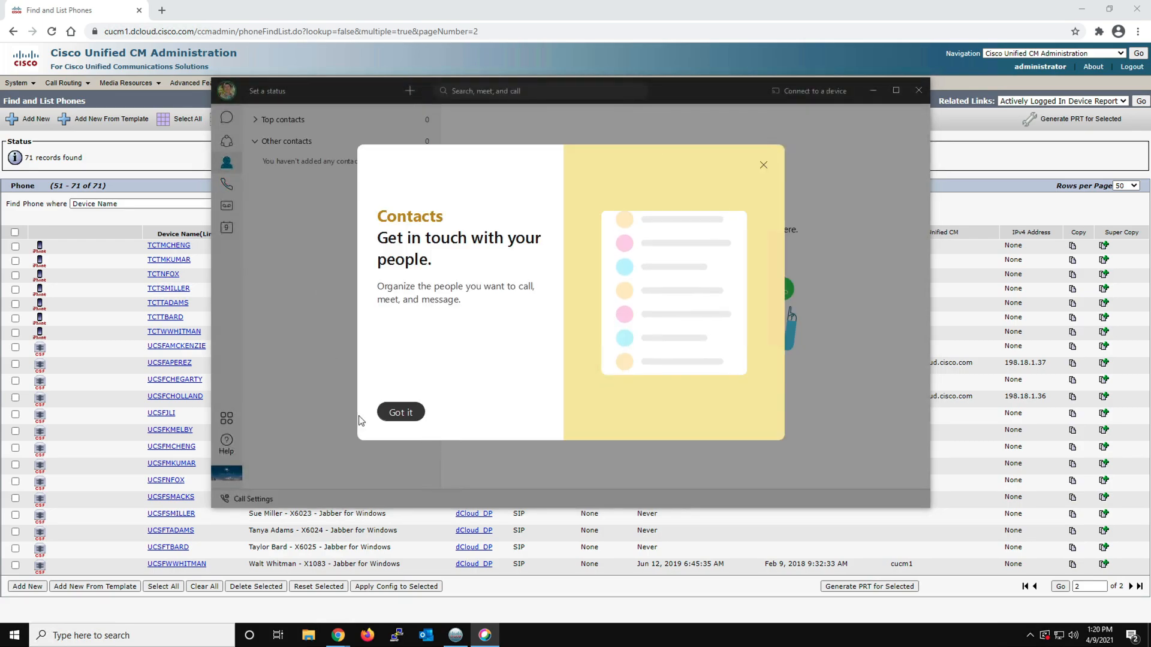
{"action": "left_click", "coordinate": [399, 412]}
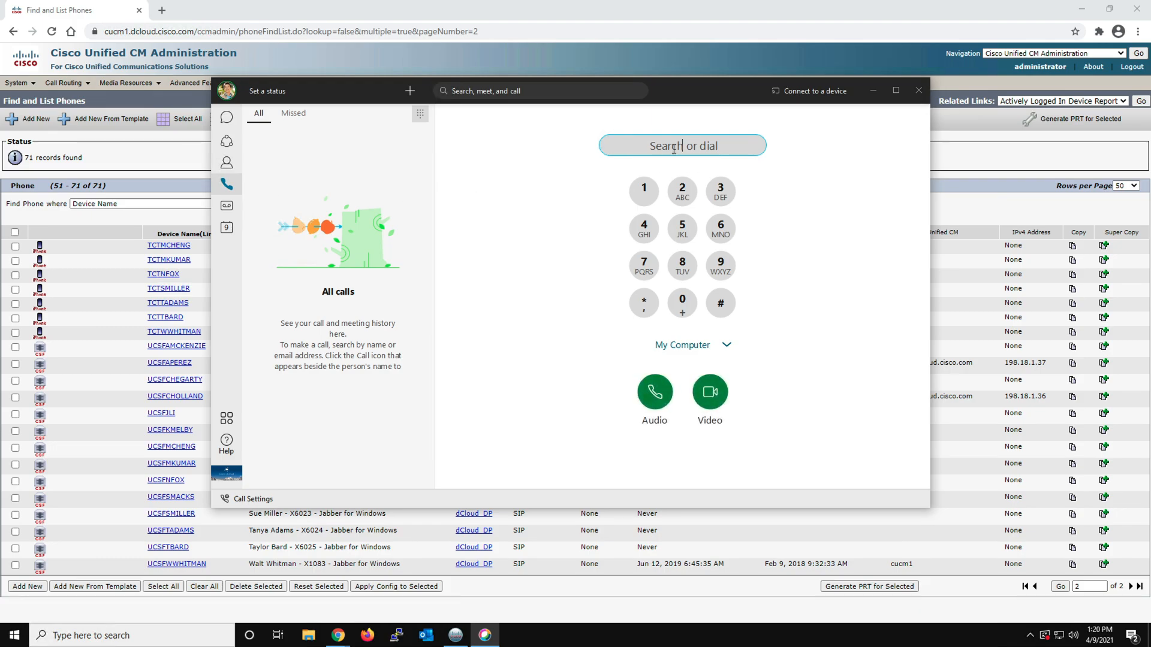
Find the remote user by first name from the Webex dial pad and place an audio call to the work number
{"action": "type", "text": "ani"}
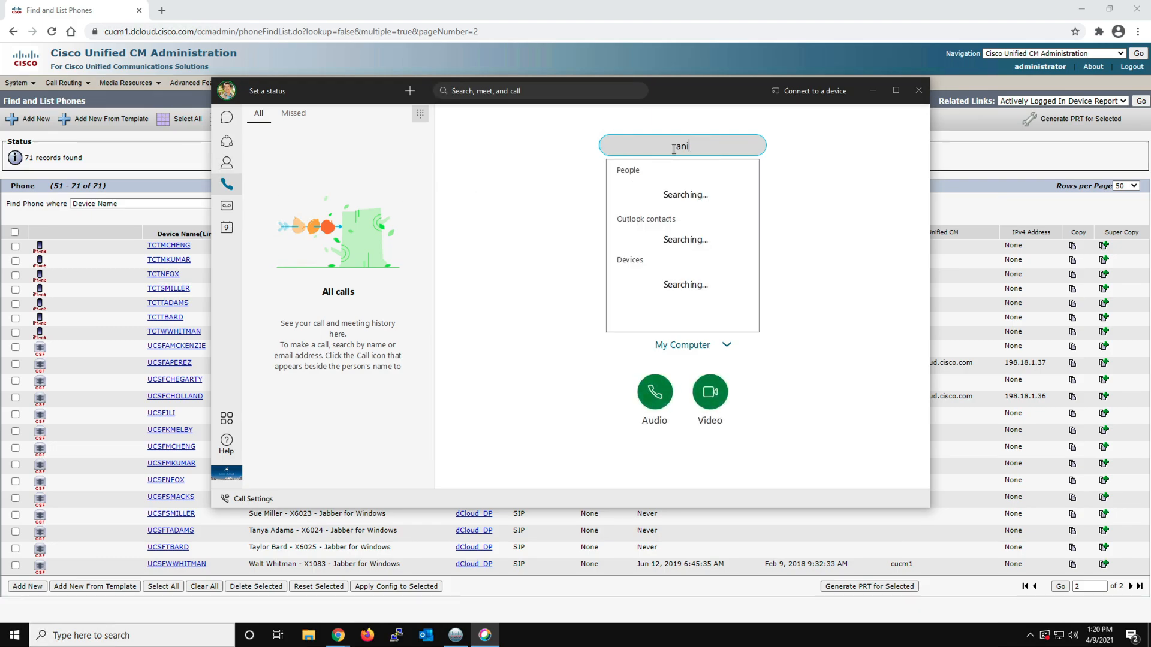
{"action": "type", "text": "ta"}
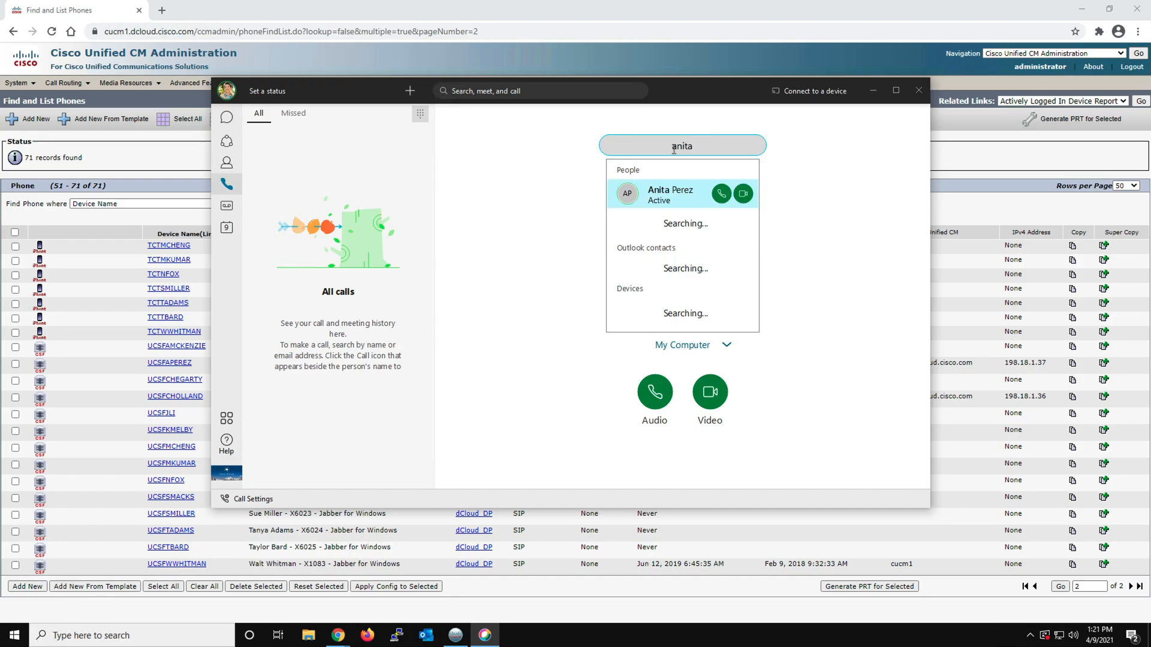
{"action": "left_click", "coordinate": [721, 193]}
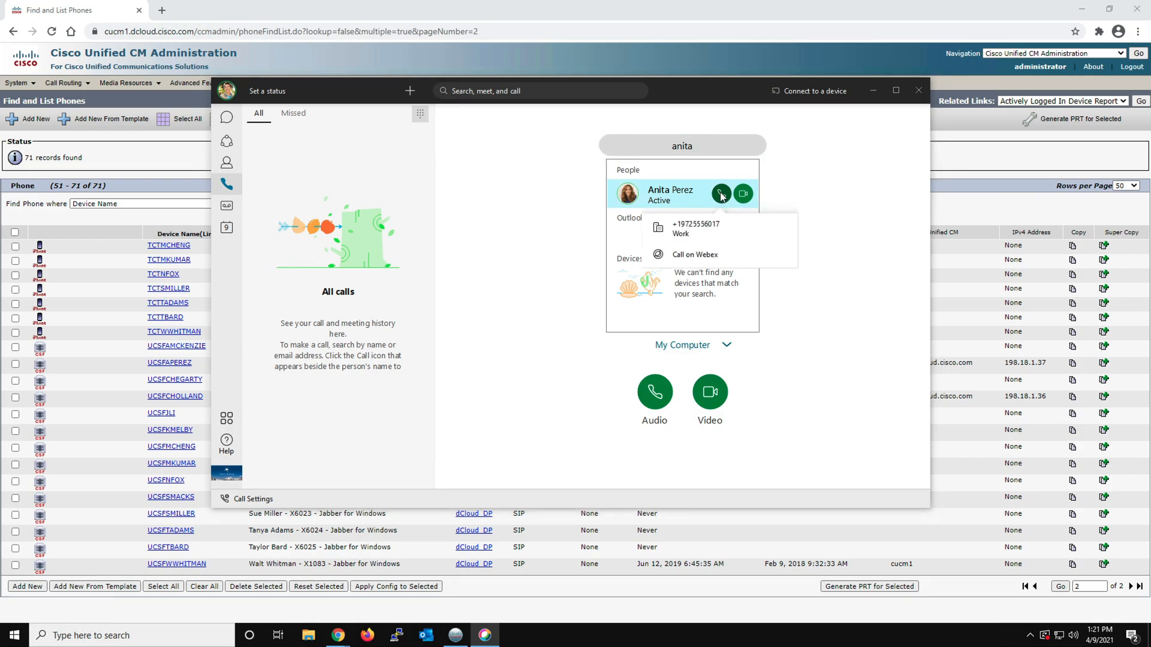
{"action": "left_click", "coordinate": [709, 230]}
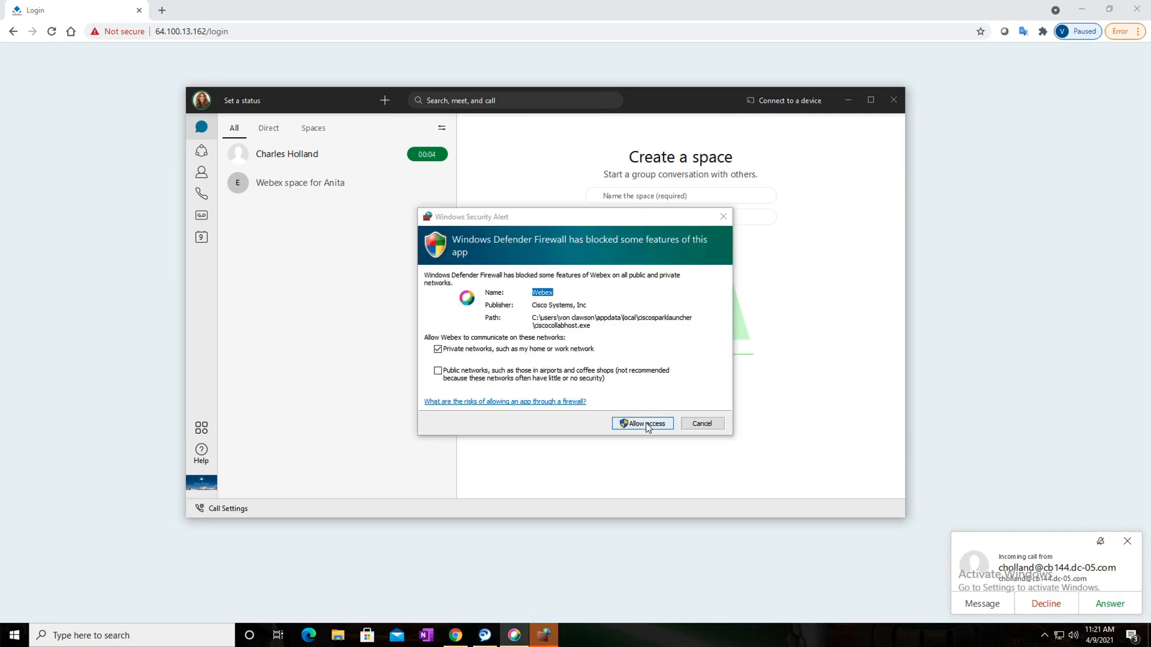
Allow Webex through Windows Defender Firewall on private networks, and answer and end the incoming test call on the Windows Home UCS VM
{"action": "left_click", "coordinate": [646, 427]}
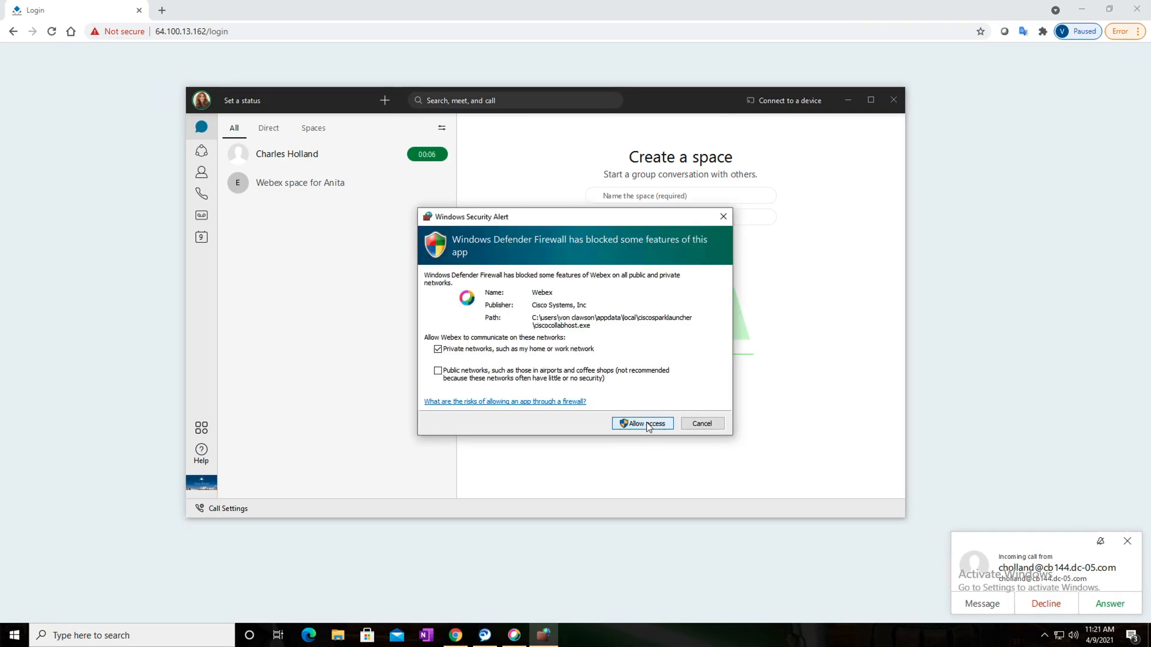
{"action": "left_click", "coordinate": [644, 426]}
{"action": "left_click", "coordinate": [1117, 604]}
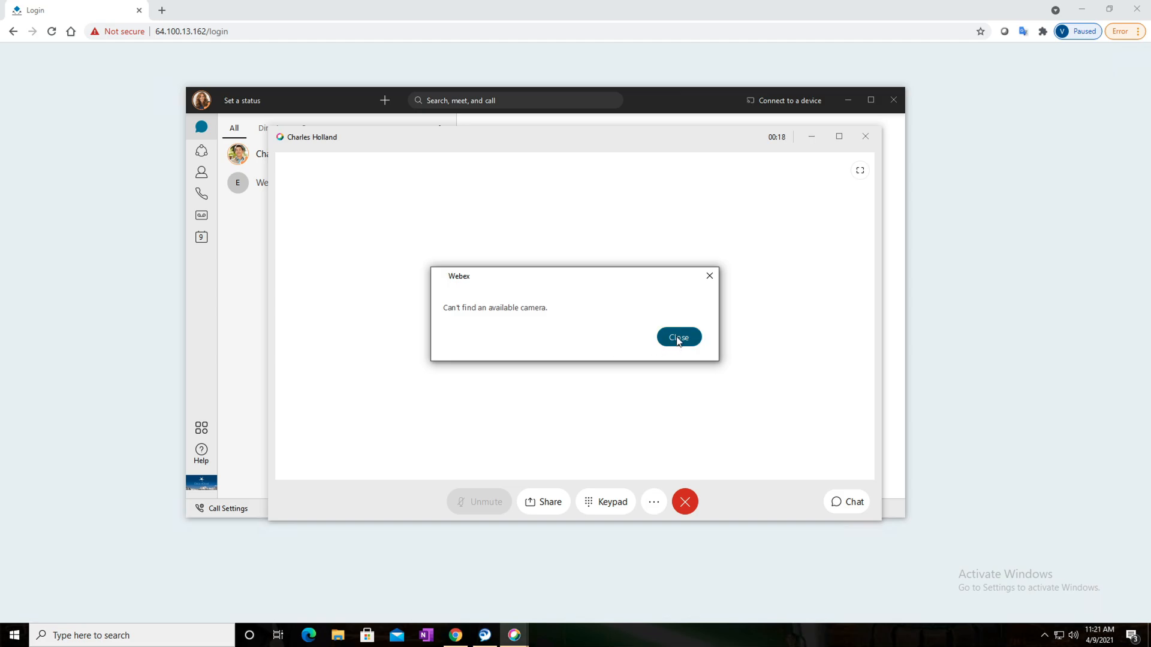
{"action": "left_click", "coordinate": [678, 338]}
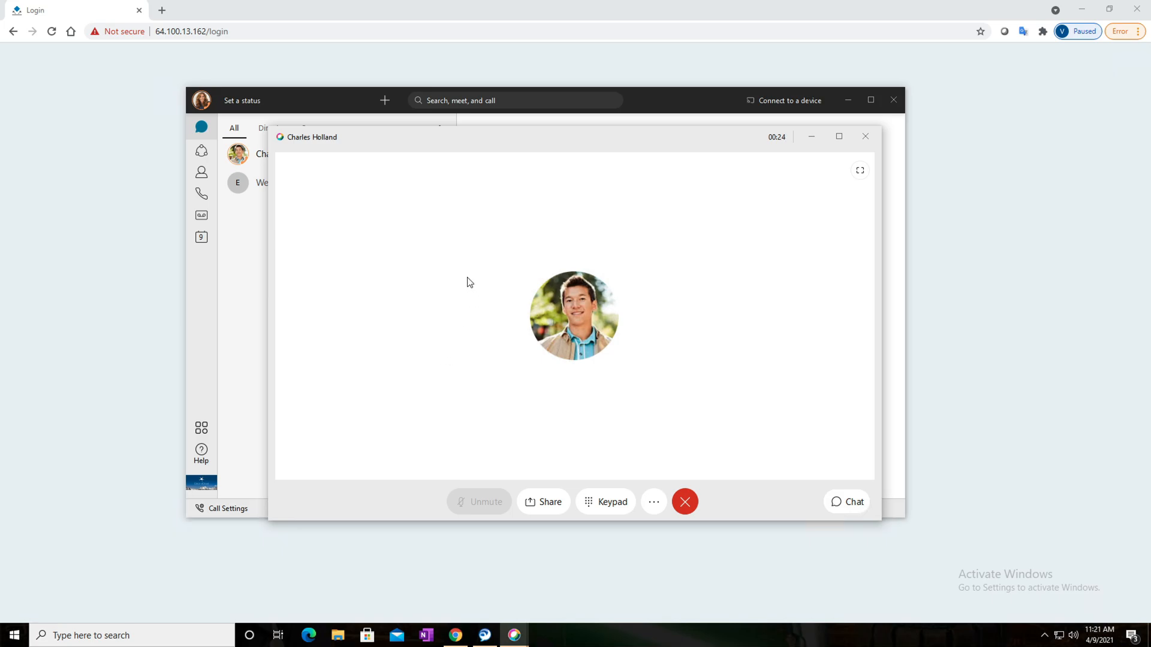
{"action": "left_click", "coordinate": [686, 501]}
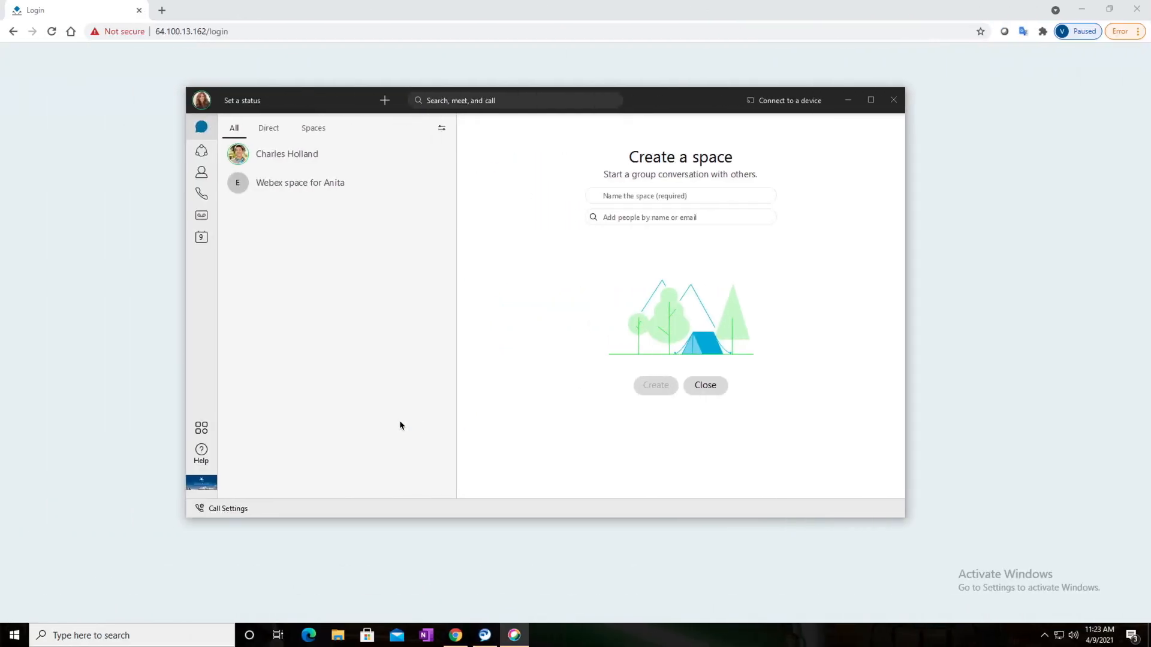
Return to Control Hub in the 198.18.1.36 session and open its Hybrid services page
{"action": "key", "text": "ctrl+Left"}
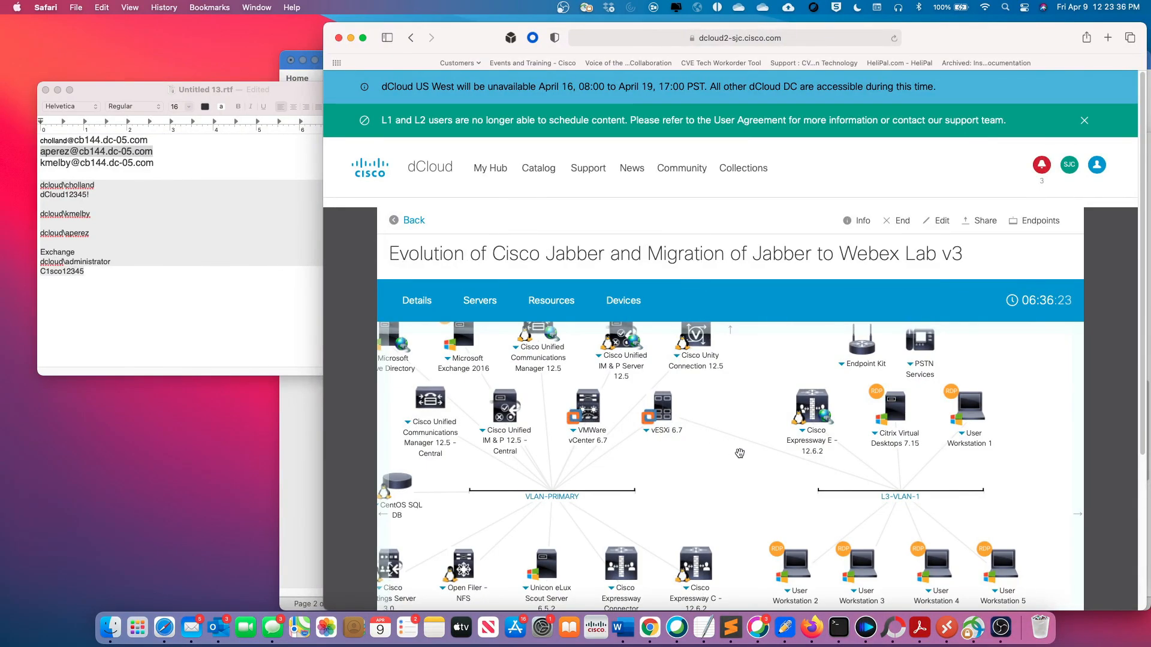
{"action": "scroll", "coordinate": [743, 444], "scroll_direction": "down", "scroll_amount": 2}
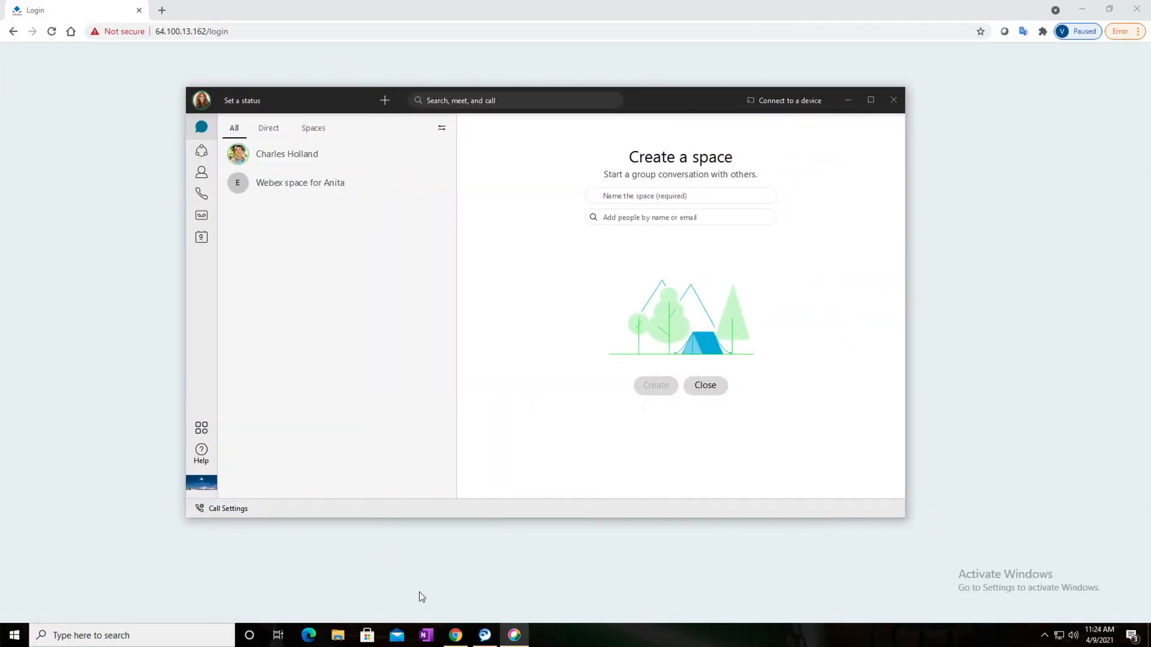
{"action": "mouse_move", "coordinate": [457, 639]}
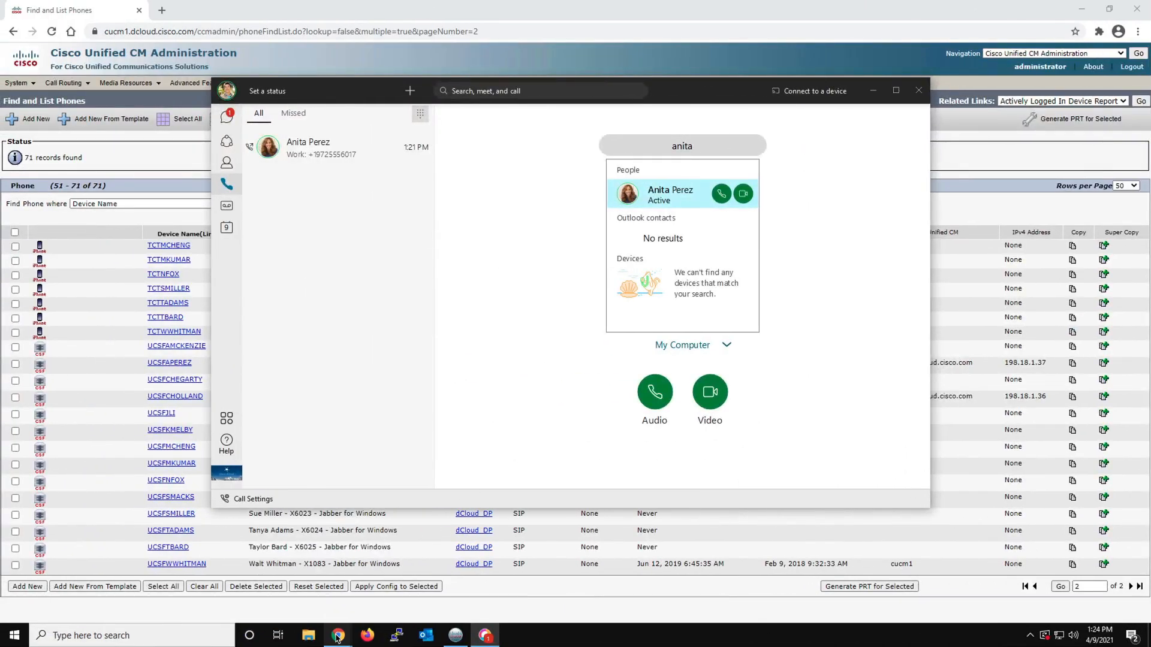
{"action": "mouse_move", "coordinate": [337, 637]}
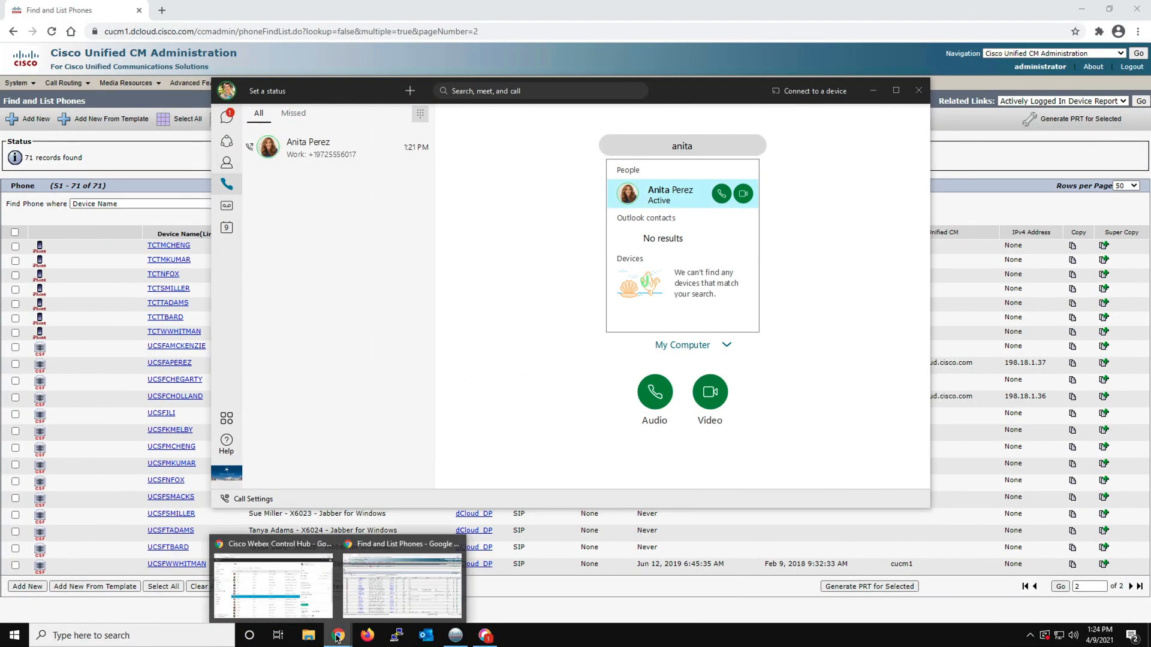
{"action": "left_click", "coordinate": [298, 601]}
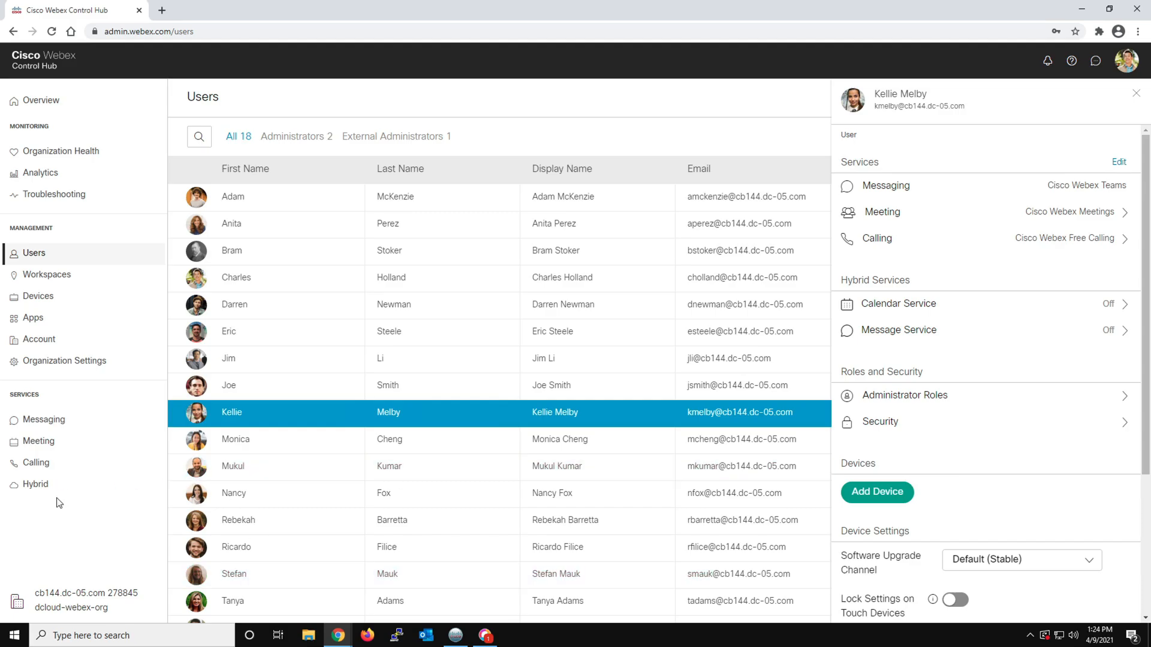
{"action": "left_click", "coordinate": [43, 486]}
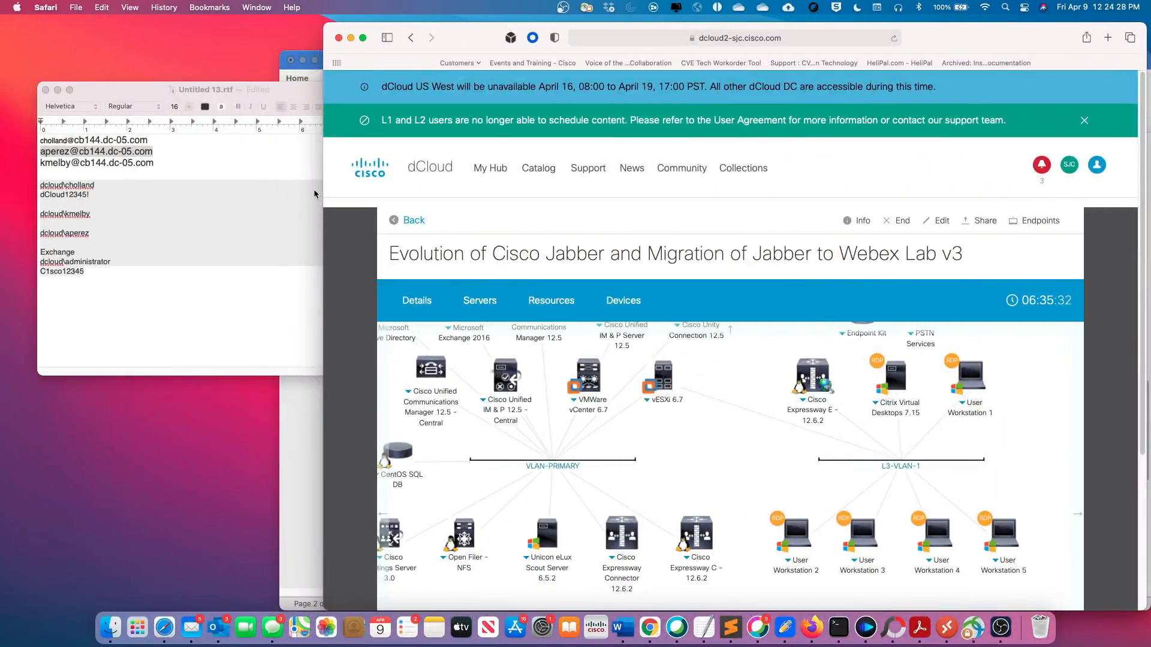
Examine the Unified CM and Expressway servers in the dCloud lab's topology diagram
{"action": "scroll", "coordinate": [461, 387], "scroll_direction": "up", "scroll_amount": 3}
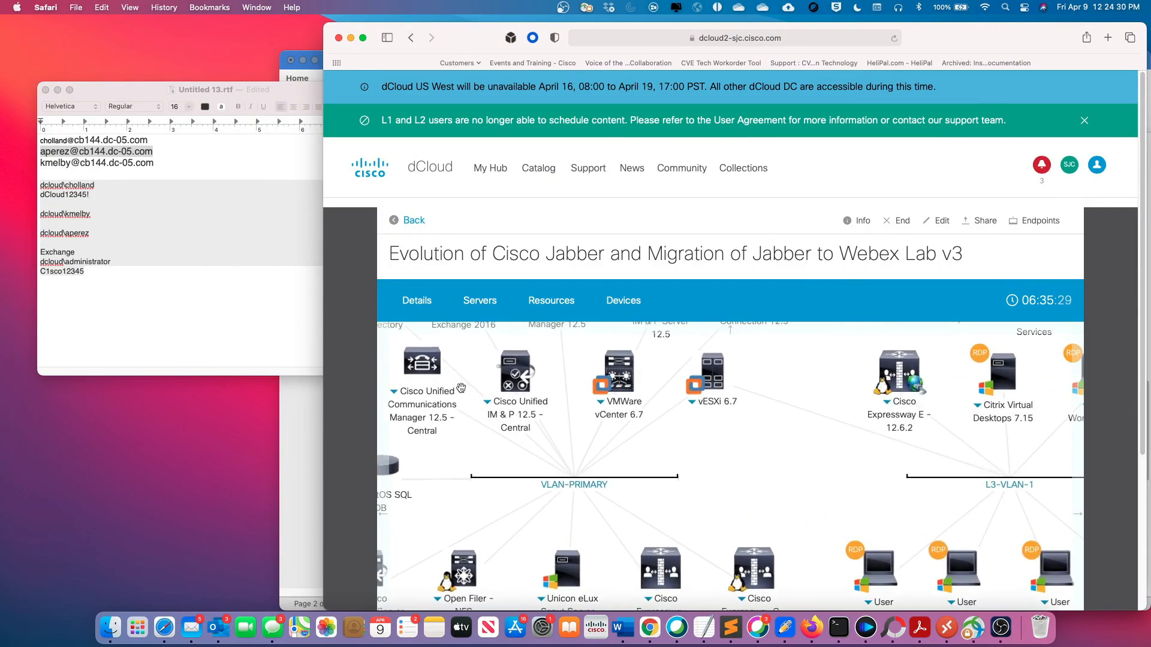
{"action": "scroll", "coordinate": [461, 387], "scroll_direction": "down", "scroll_amount": 4}
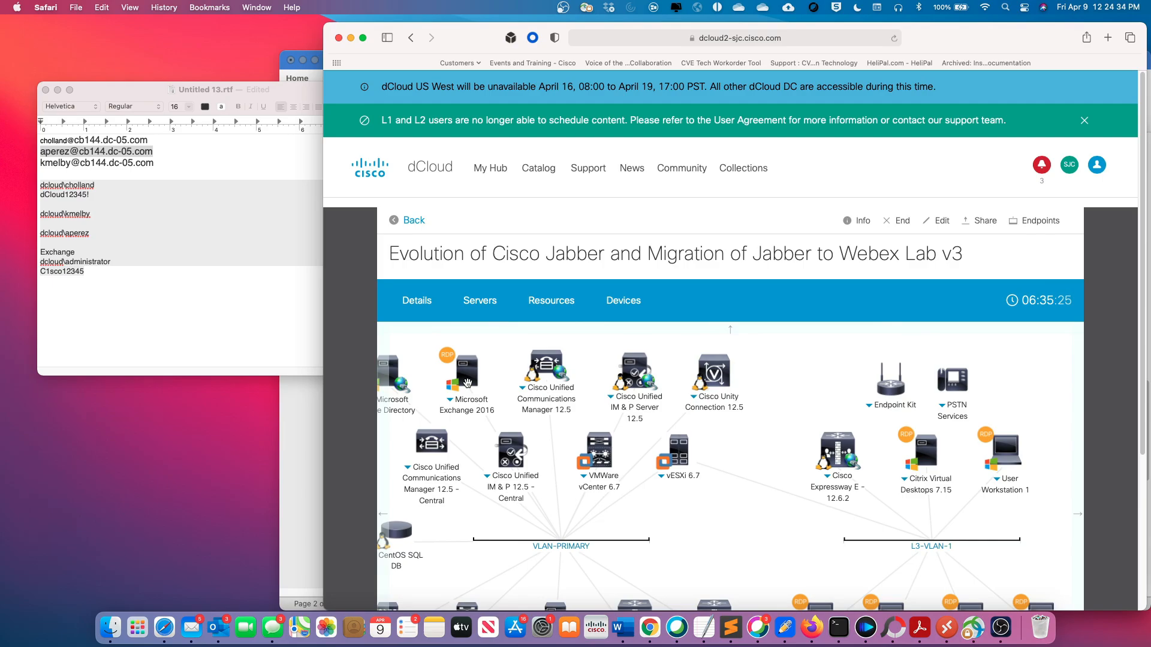
Return to Control Hub's Hybrid services and begin the Exchange Hybrid Calendar setup, continuing past the prerequisites notice
{"action": "key", "text": "ctrl+Right"}
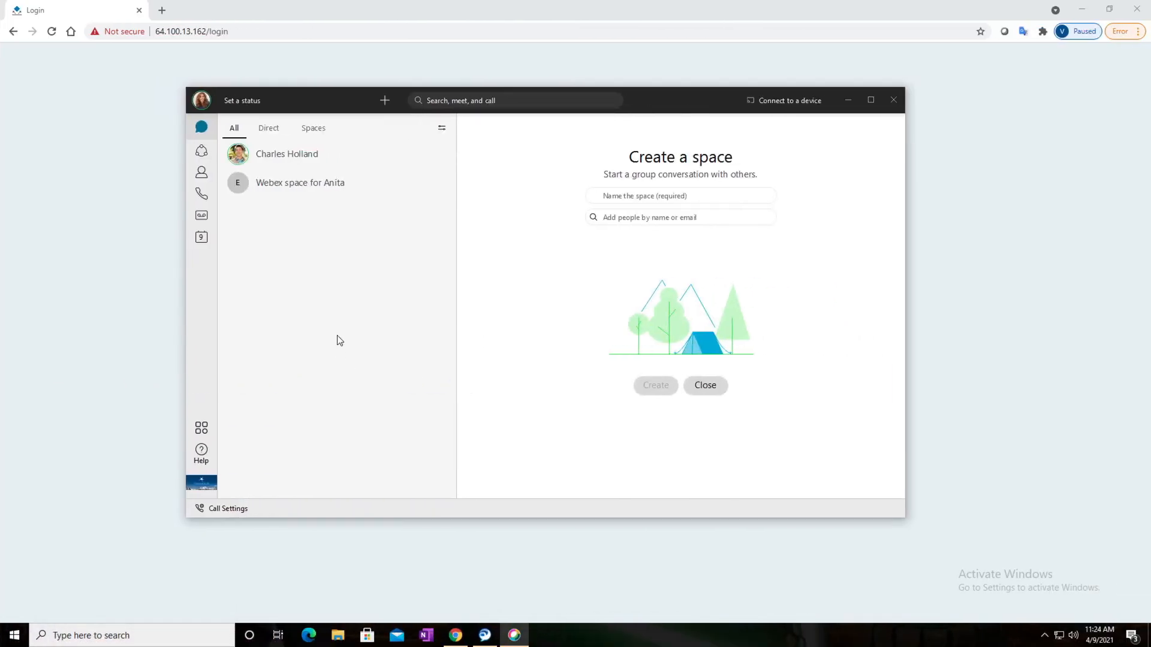
{"action": "key", "text": "ctrl+Right"}
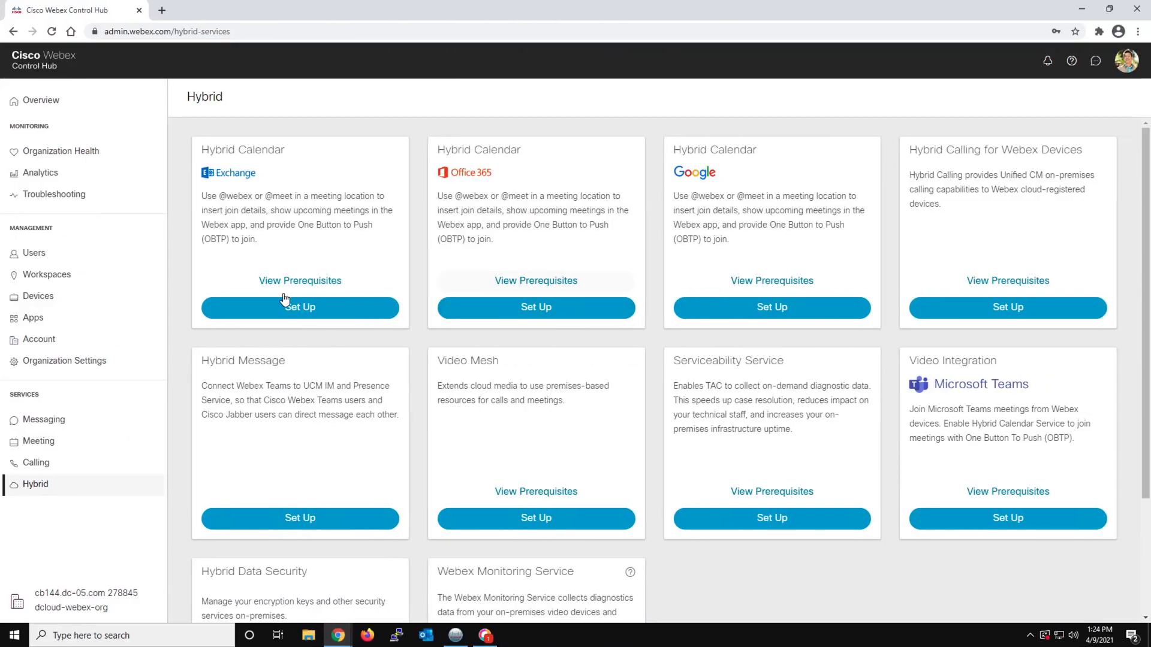
{"action": "left_click", "coordinate": [296, 307]}
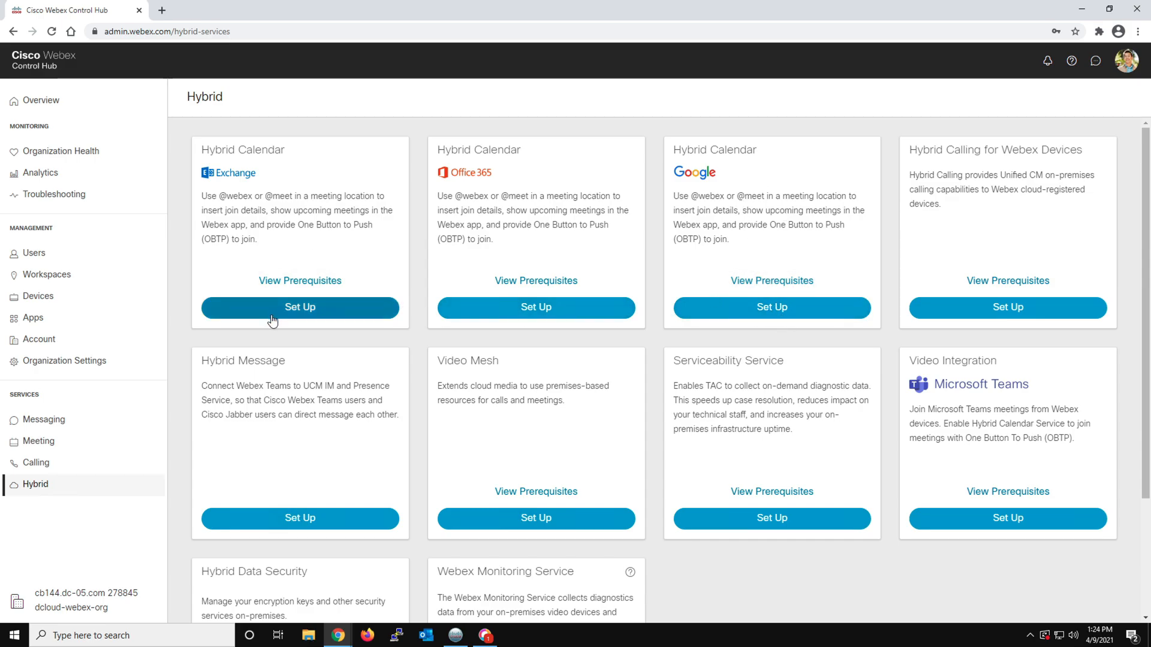
{"action": "left_click", "coordinate": [290, 313]}
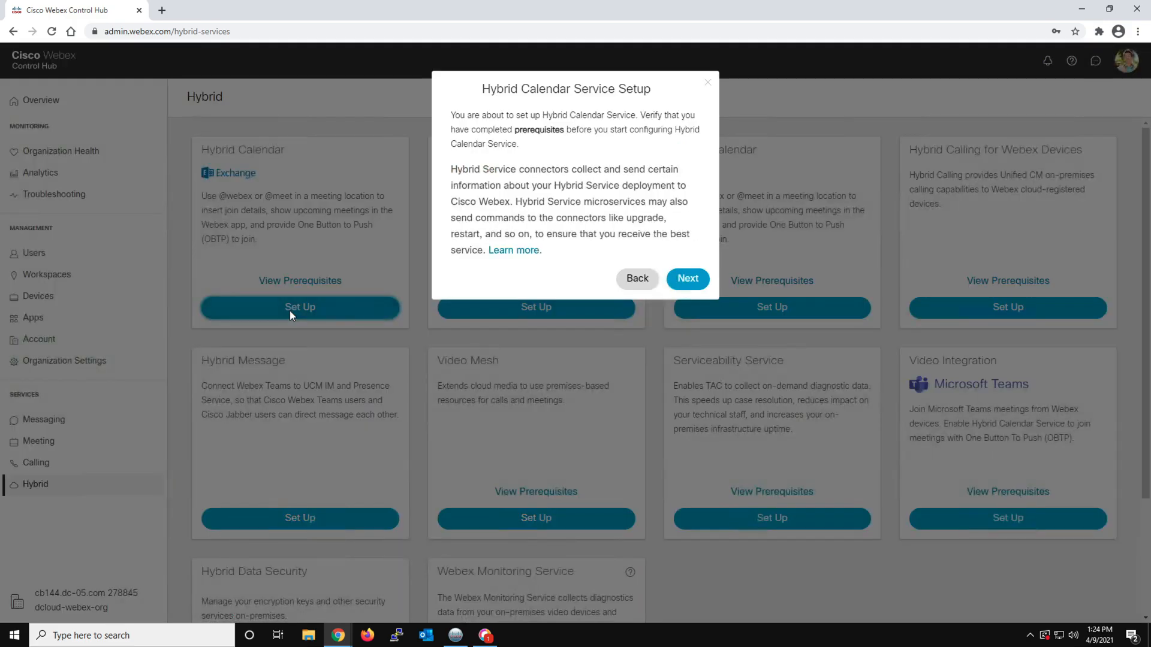
{"action": "left_click", "coordinate": [687, 278]}
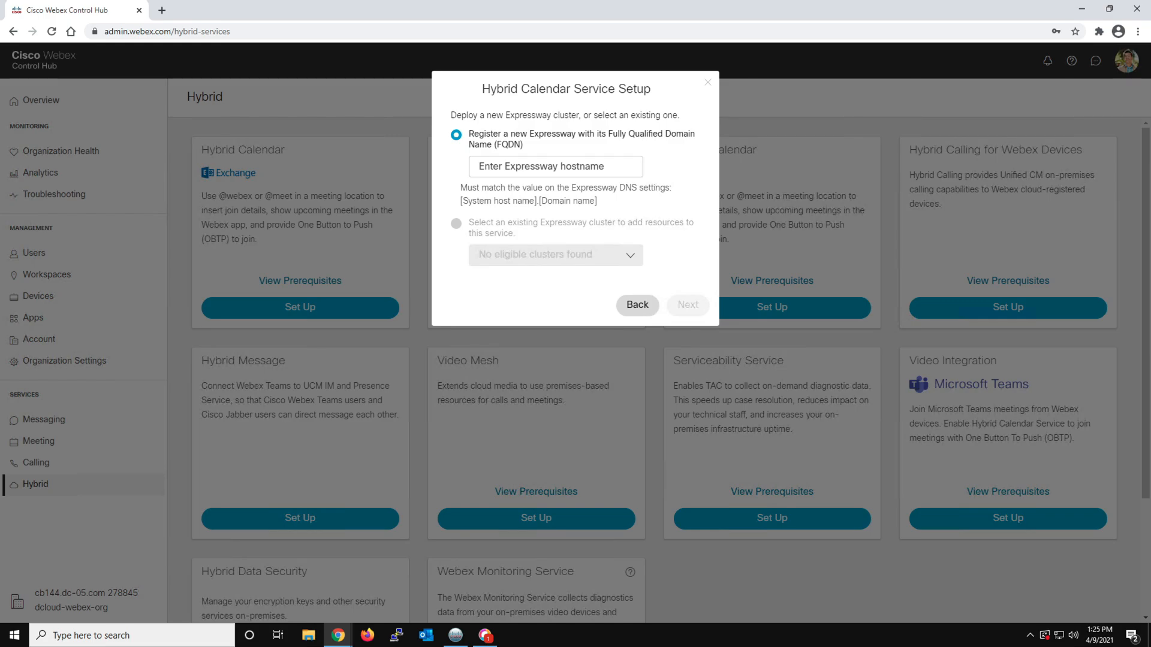
Register a new Expressway for the Hybrid Calendar Service with the FQDN exp-cc.dcloud.cisco.com
{"action": "left_click", "coordinate": [487, 167]}
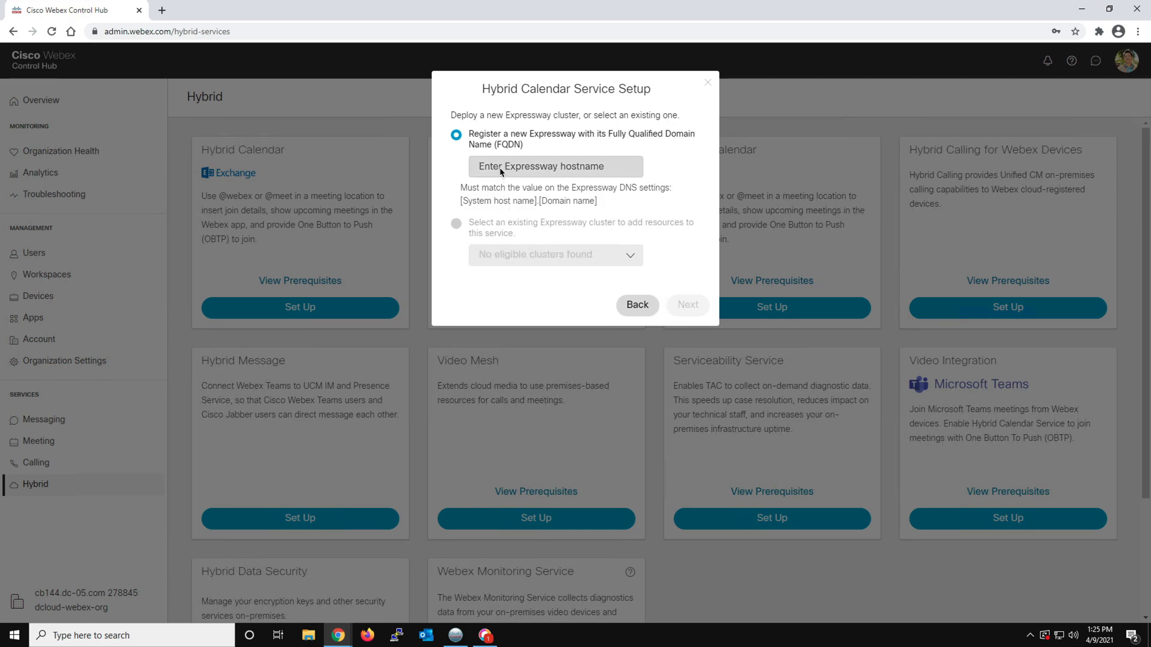
{"action": "right_click", "coordinate": [485, 168]}
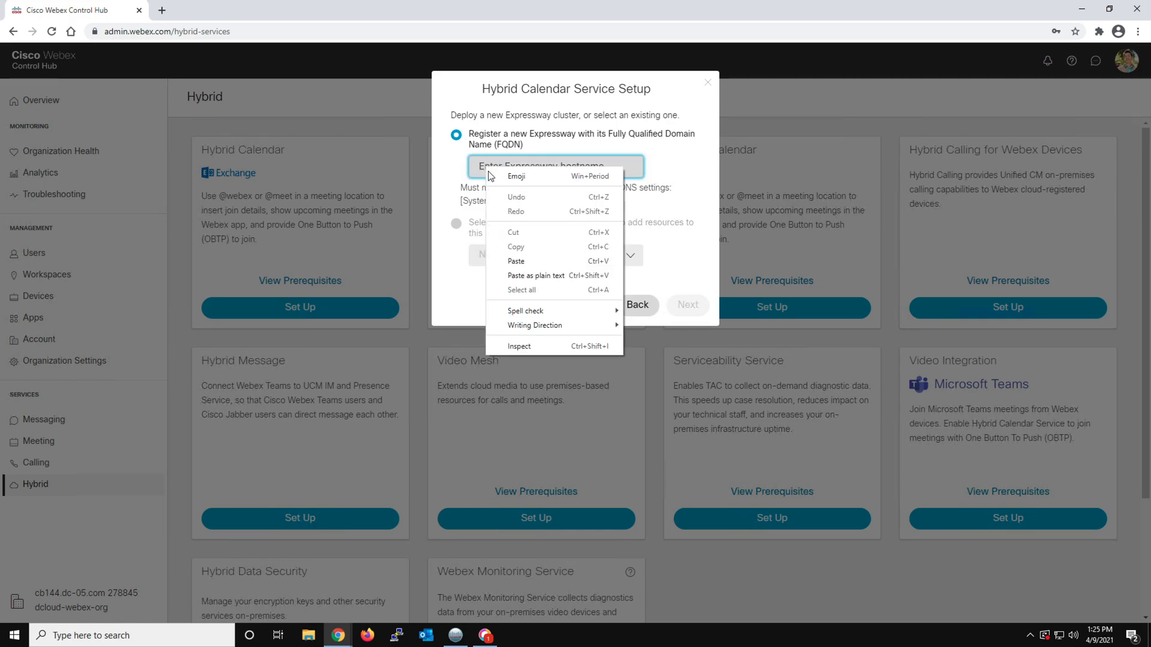
{"action": "left_click", "coordinate": [517, 262]}
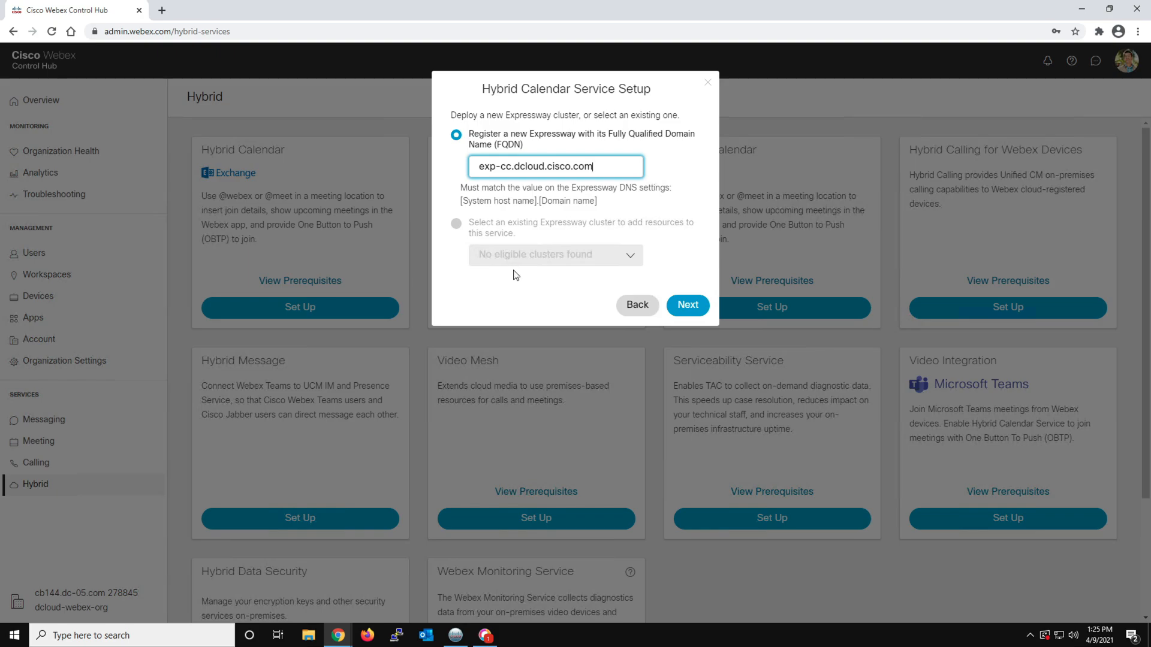
{"action": "left_click", "coordinate": [686, 306]}
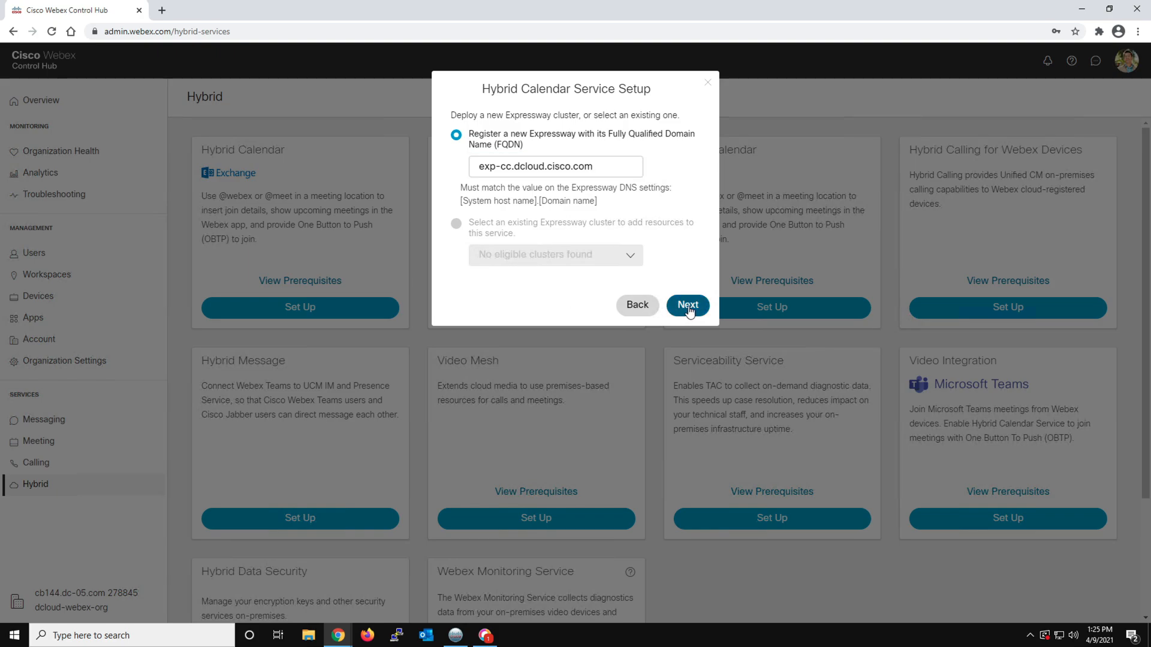
Name the Expressway cluster HS Cluster 1 and continue the registration on the Expressway itself
{"action": "left_click_drag", "start_coordinate": [577, 135], "coordinate": [423, 137]}
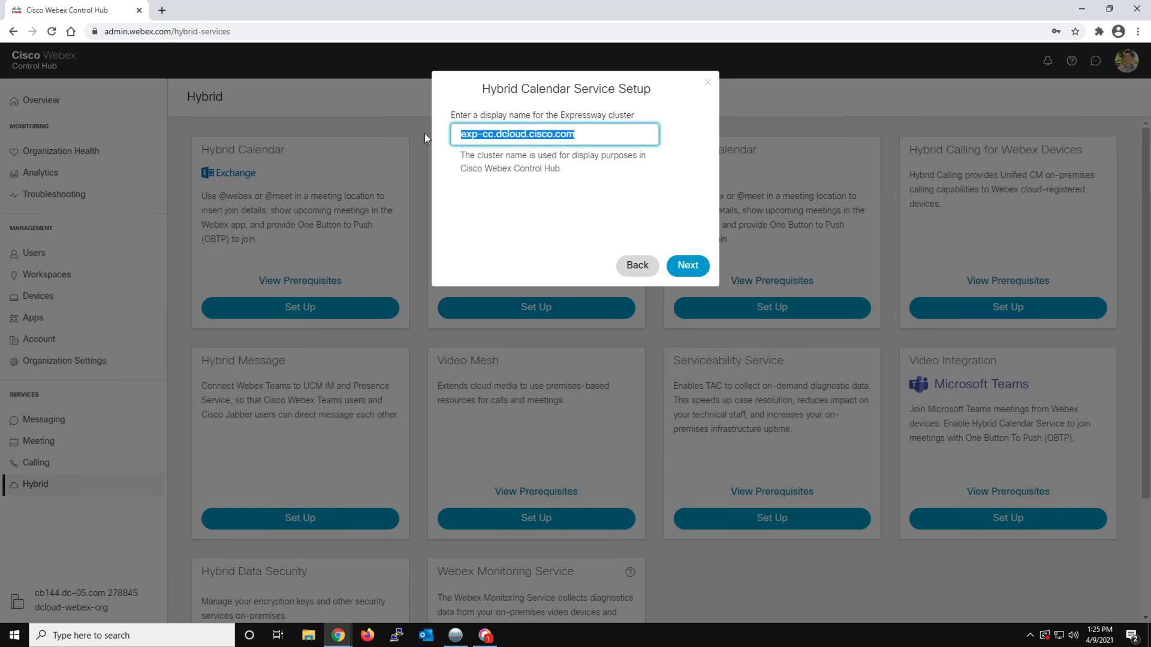
{"action": "type", "text": "HS"}
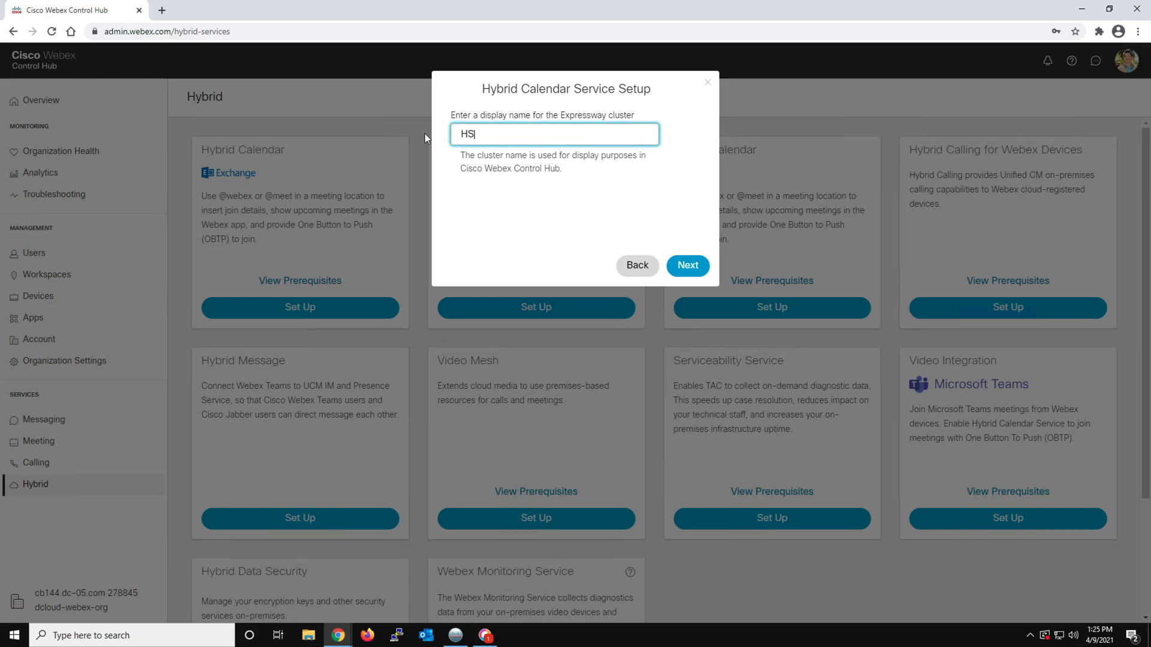
{"action": "type", "text": " Cluster 1"}
{"action": "left_click", "coordinate": [683, 265]}
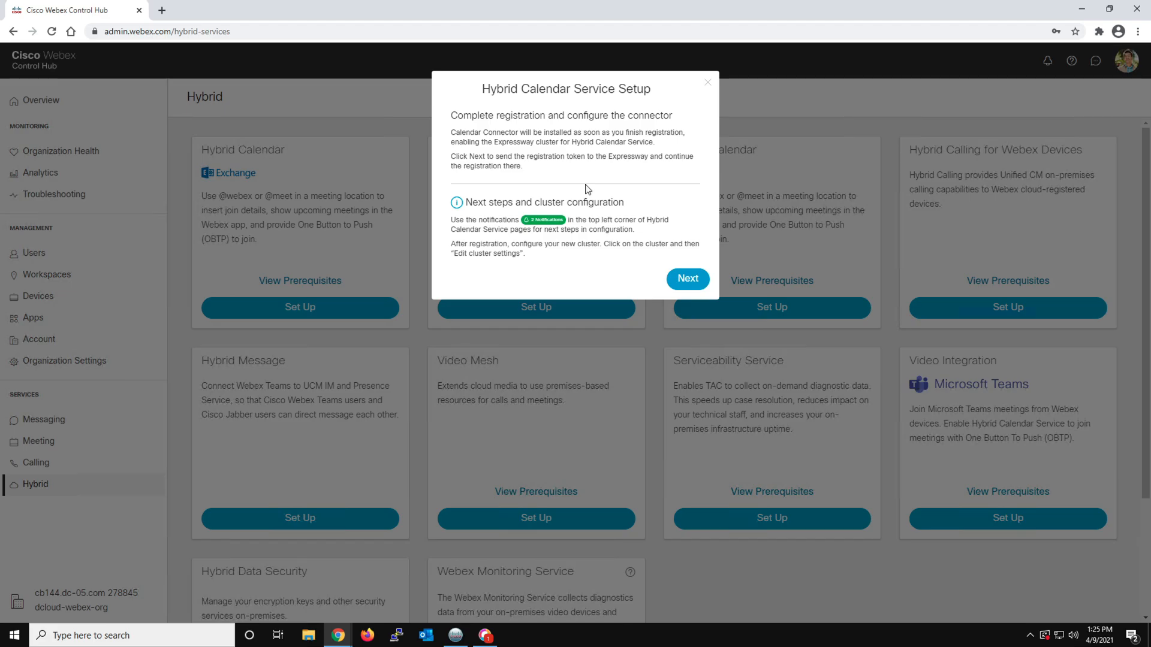
{"action": "left_click", "coordinate": [687, 281]}
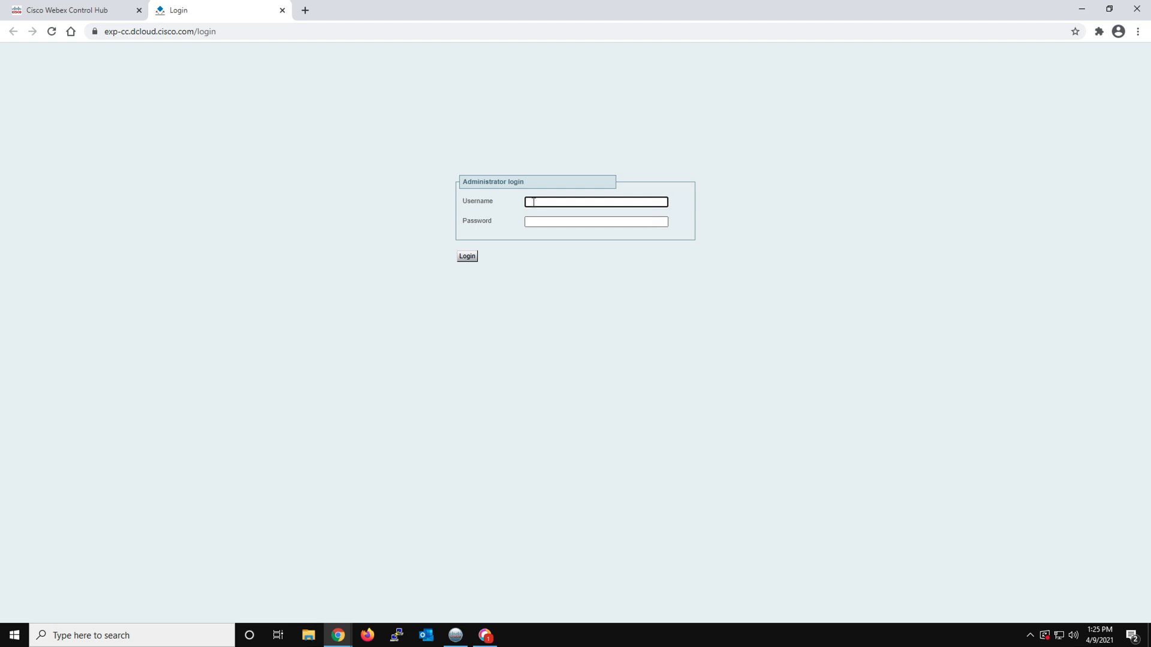
Log in to Expressway-C as admin with the account password, and dismiss the browser's offer to save it
{"action": "type", "text": "dmin"}
{"action": "key", "text": "Tab"}
{"action": "type", "text": "cisco"}
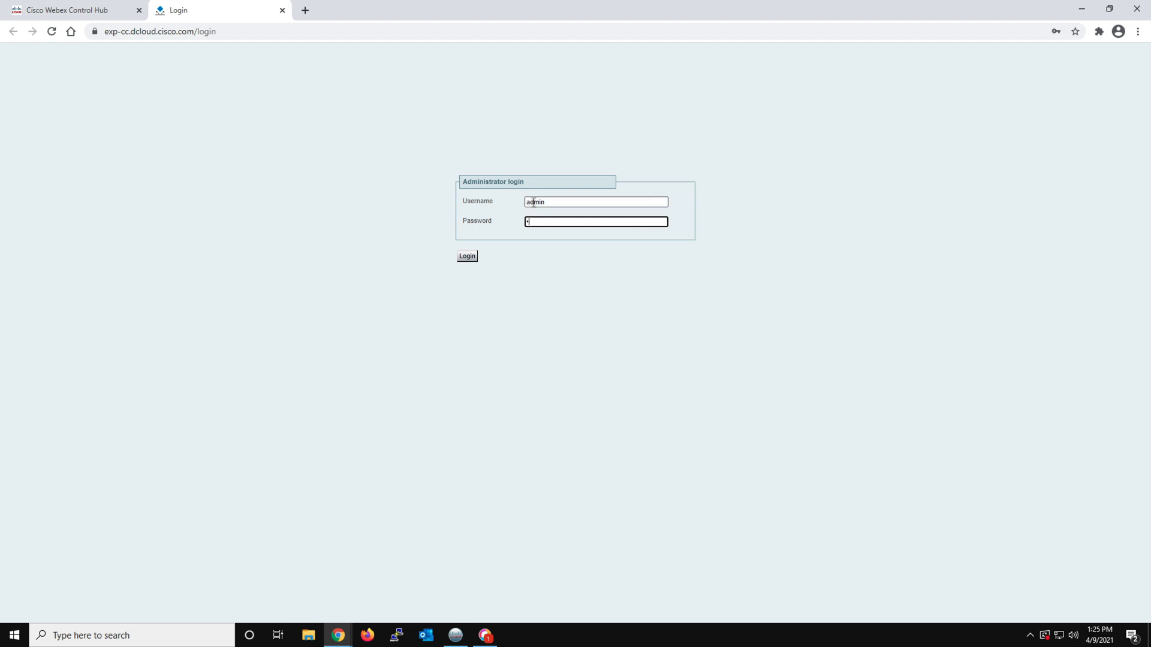
{"action": "type", "text": "23"}
{"action": "left_click", "coordinate": [464, 258]}
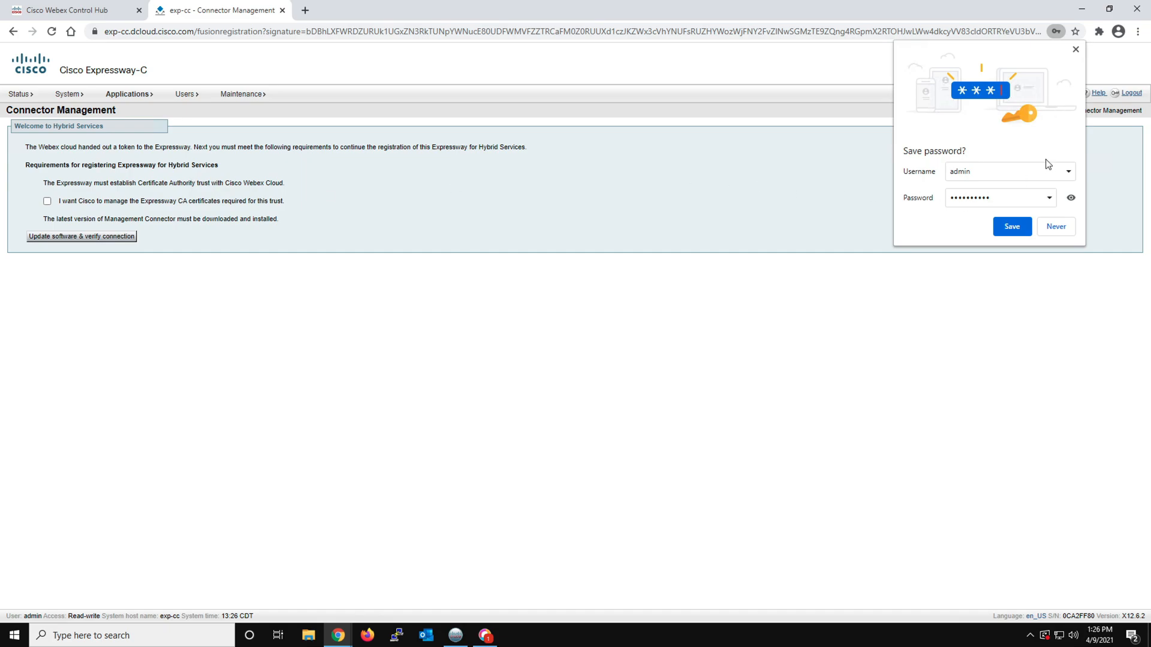
{"action": "left_click", "coordinate": [1075, 49]}
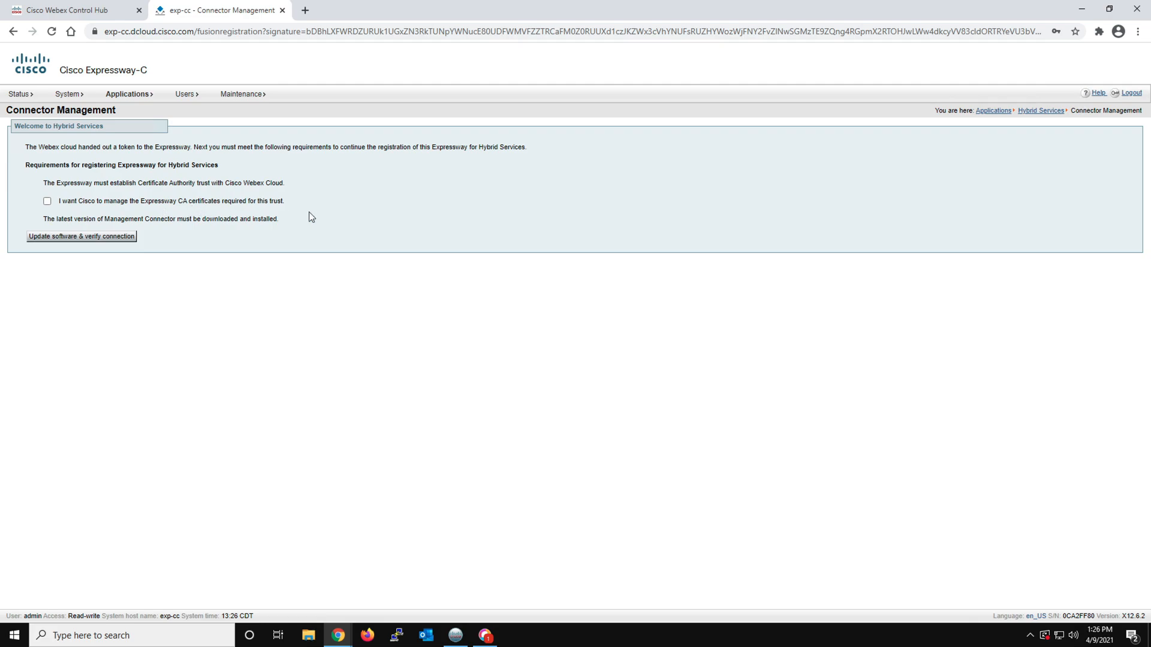
Let Cisco manage the Expressway's CA certificates for Webex trust, and update the Management Connector software and verify the connection
{"action": "left_click", "coordinate": [47, 201]}
{"action": "left_click", "coordinate": [105, 238]}
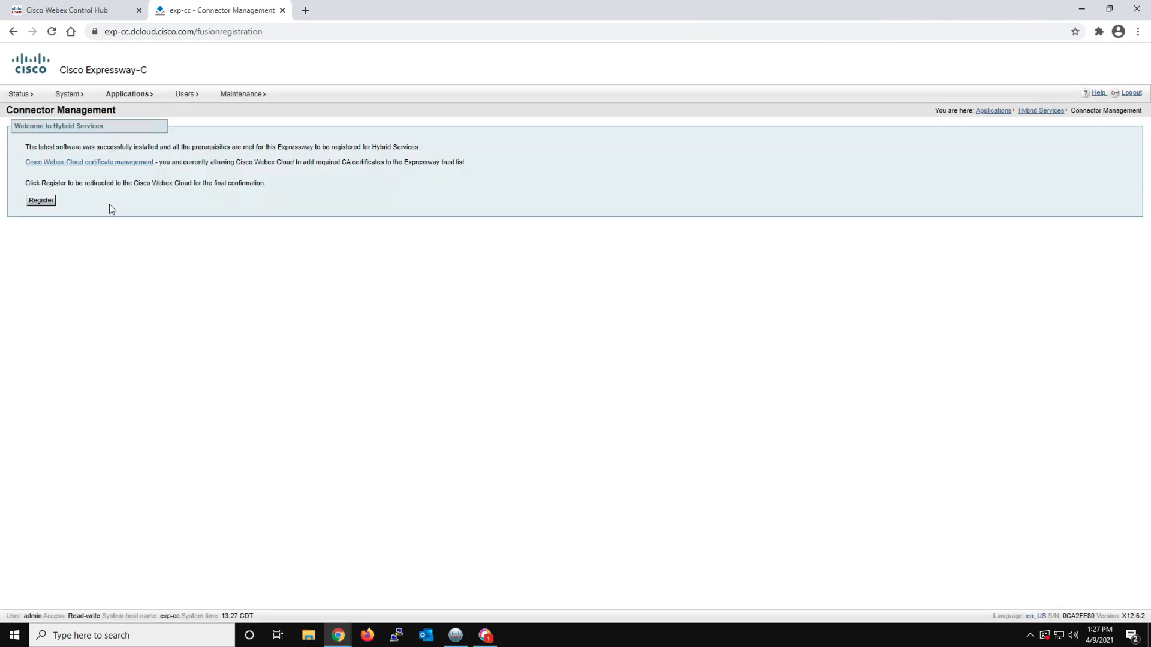
Register the Expressway with the Webex cloud and allow the organization access to exp-cc.dcloud.cisco.com
{"action": "left_click", "coordinate": [41, 202]}
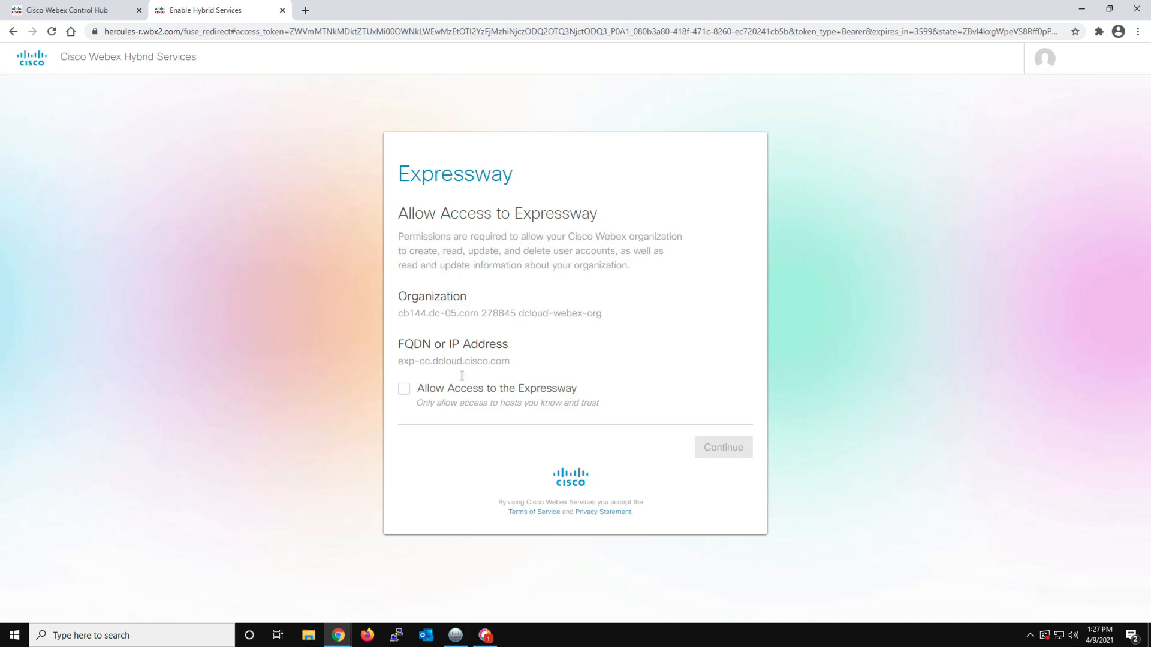
{"action": "left_click", "coordinate": [406, 391]}
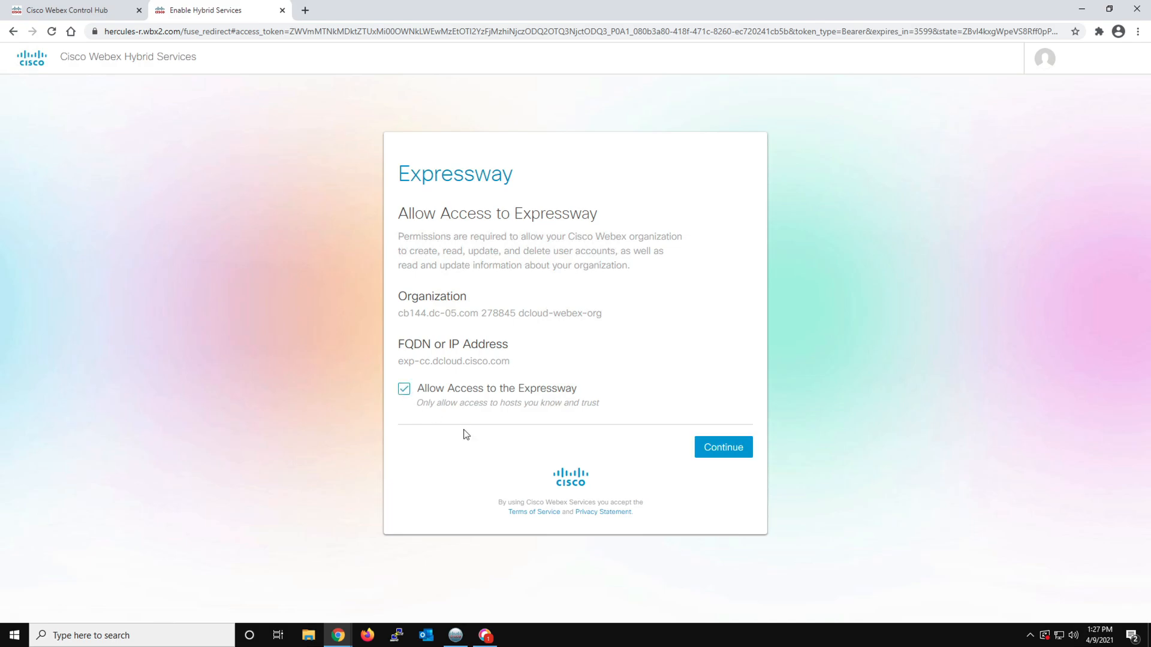
{"action": "left_click", "coordinate": [720, 452]}
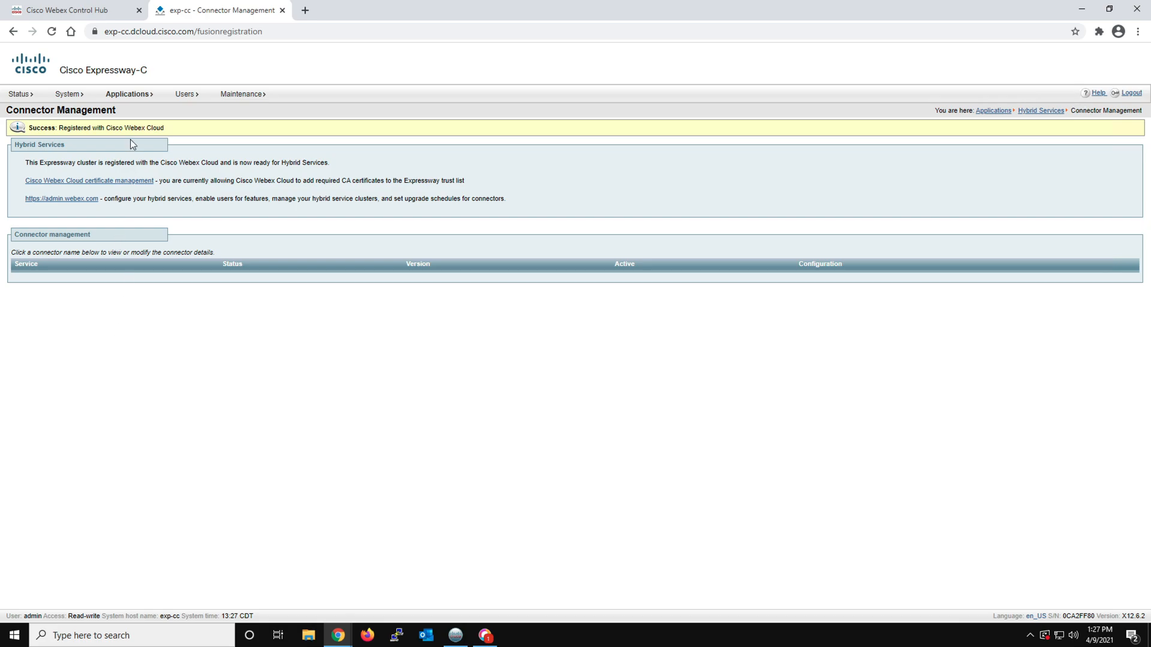
Refresh the Expressway's connector list and try to set the Calendar Connector's Active state to Enabled
{"action": "left_click", "coordinate": [52, 32]}
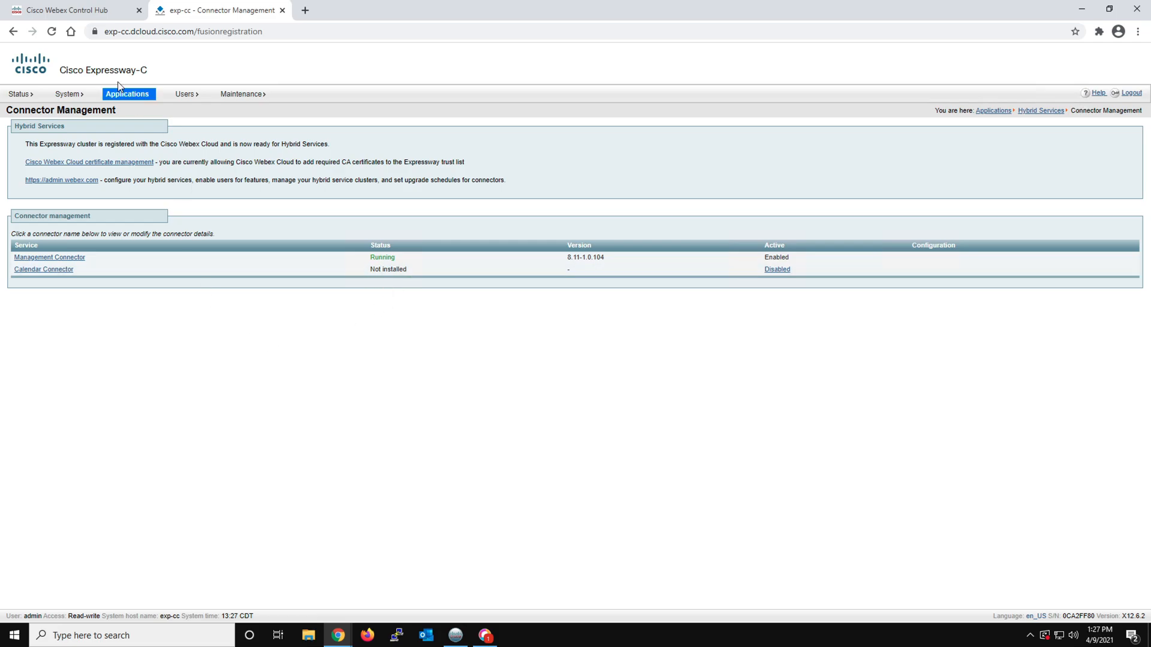
{"action": "left_click", "coordinate": [52, 32]}
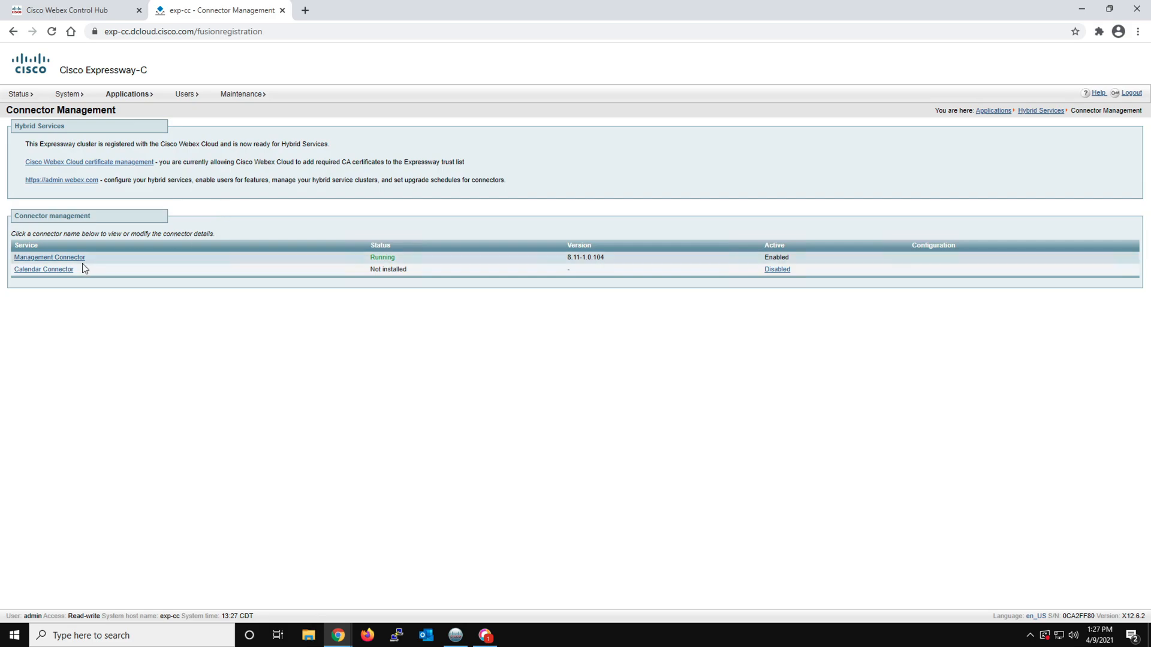
{"action": "left_click", "coordinate": [61, 273]}
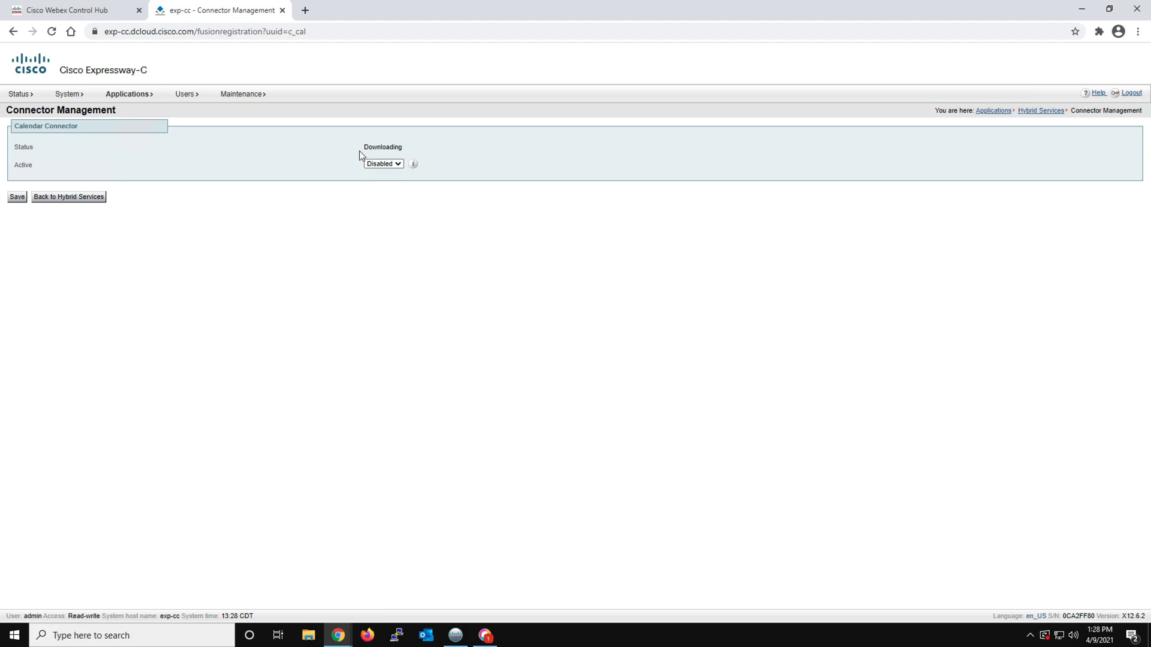
{"action": "left_click", "coordinate": [392, 164]}
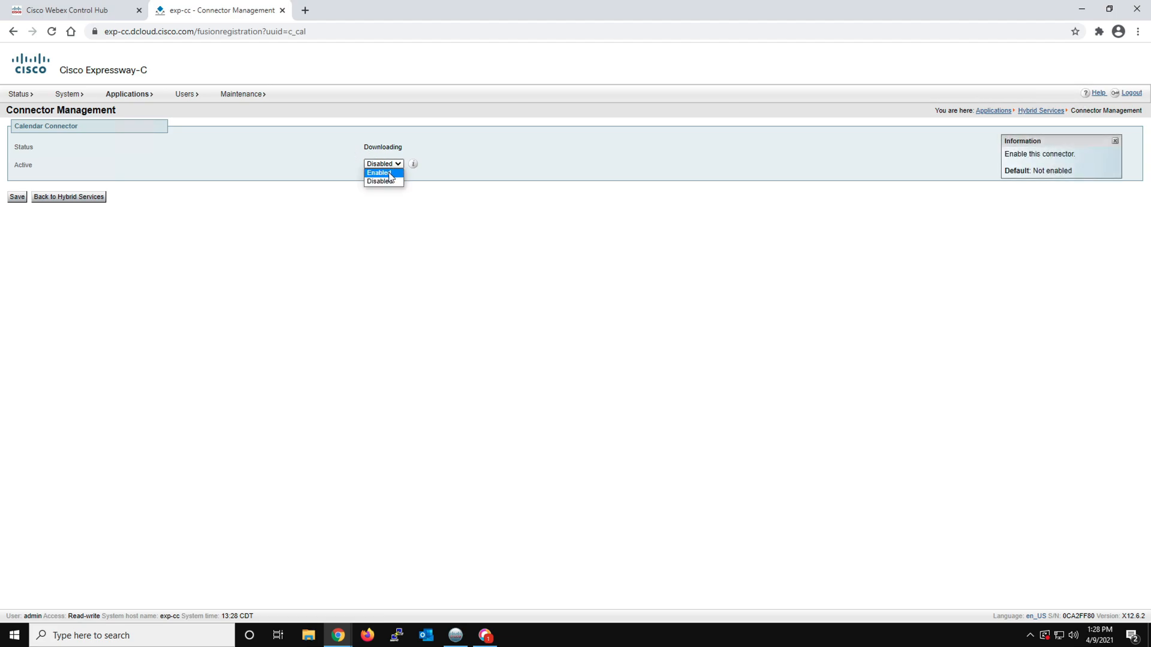
{"action": "left_click", "coordinate": [391, 173]}
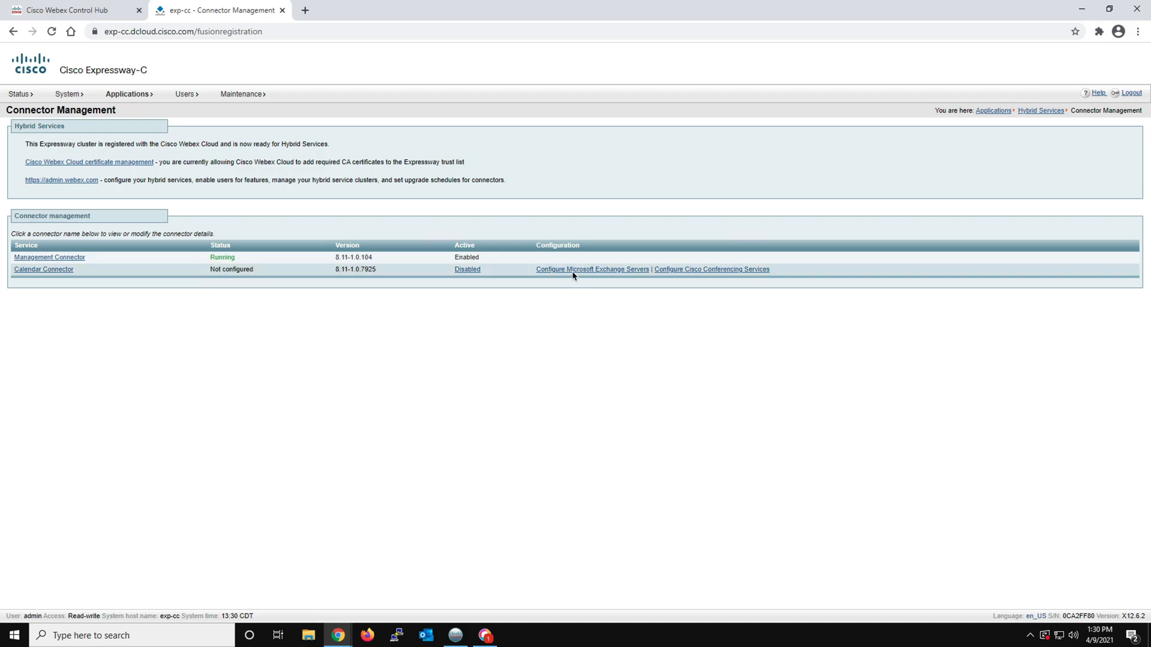
Switch to the Exchange 2016 server, open Exchange PS Commands.txt in Notepad, and start the Exchange Management Shell
{"action": "key", "text": "ctrl+super+Right"}
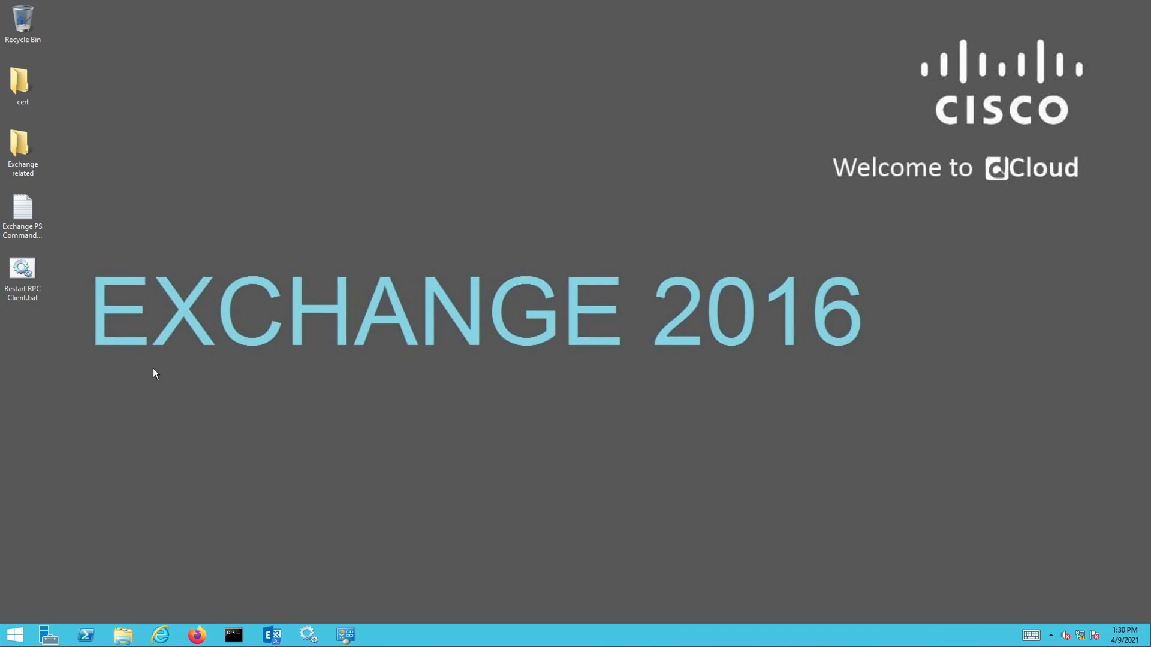
{"action": "double_click", "coordinate": [27, 213]}
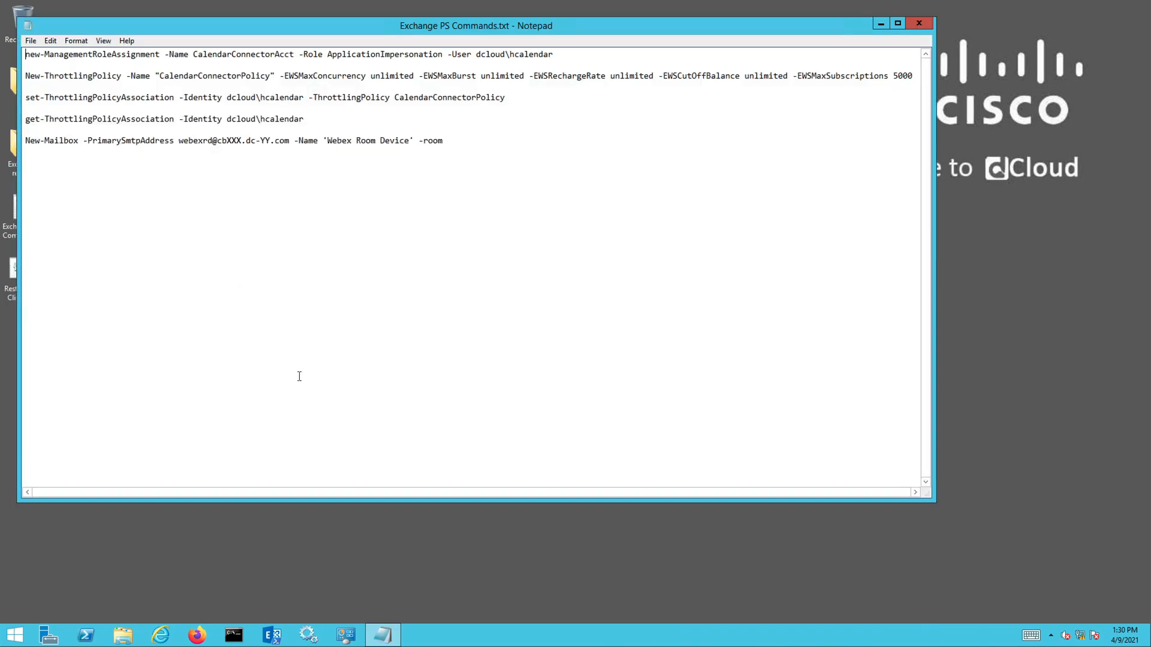
{"action": "left_click", "coordinate": [273, 636]}
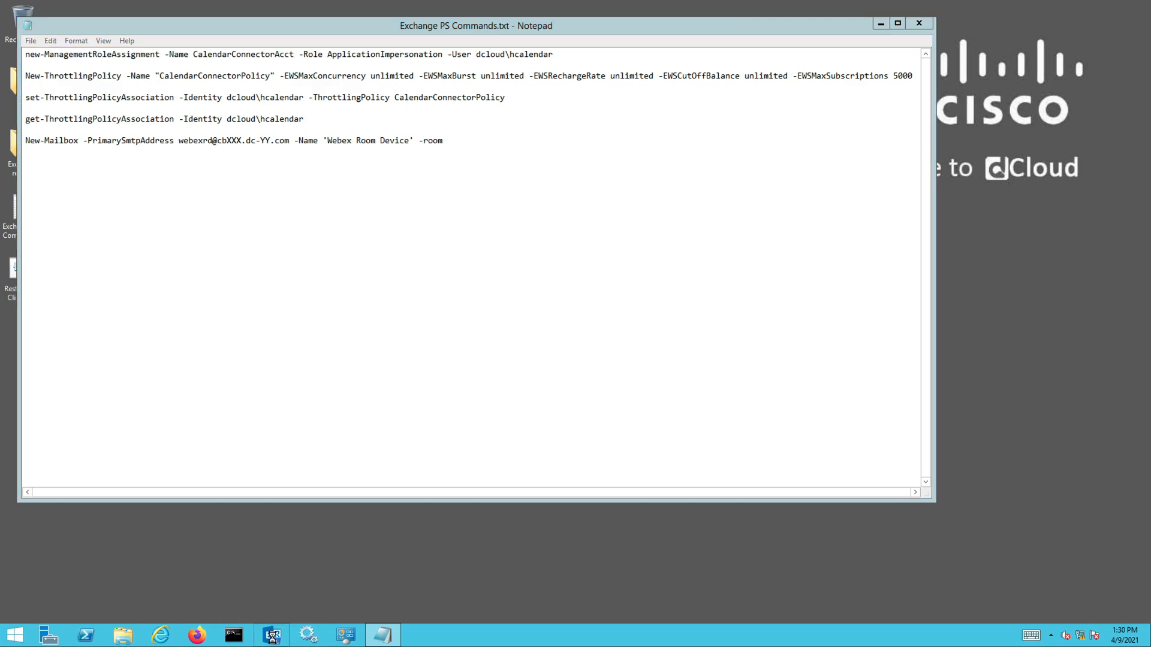
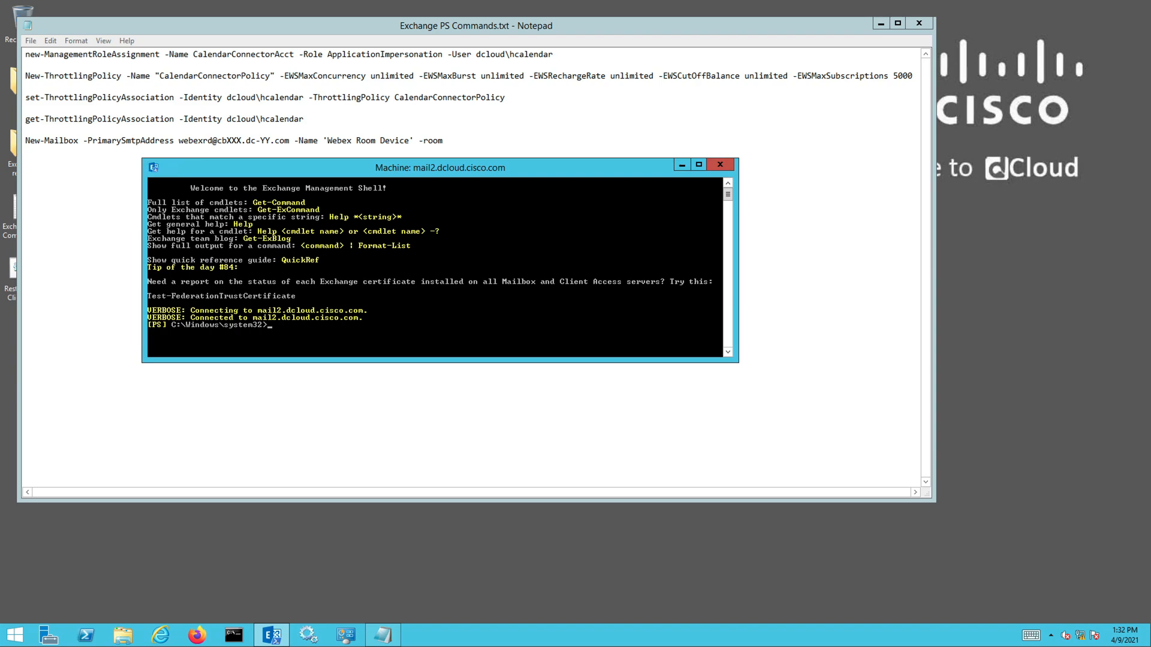
Run get-ThrottlingPolicyAssociation -Identity dcloud\hcalendar in the Exchange Management Shell, using the command from Exchange PS Commands.txt
{"action": "left_click", "coordinate": [119, 119]}
{"action": "left_click_drag", "start_coordinate": [25, 120], "coordinate": [307, 120]}
{"action": "right_click", "coordinate": [307, 120]}
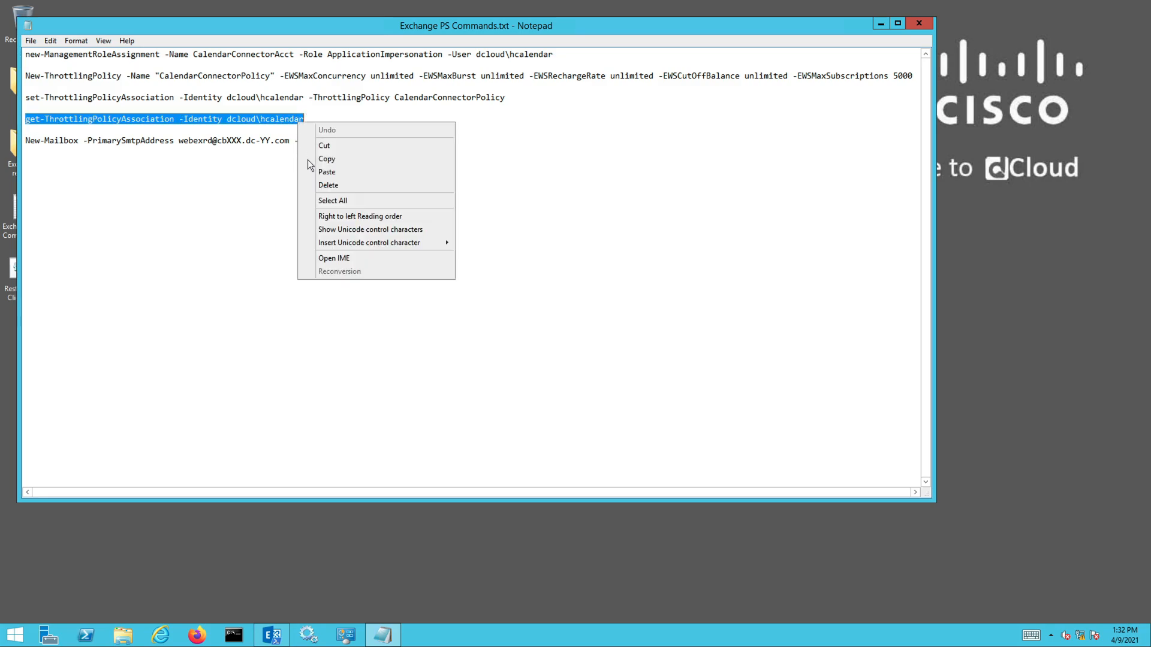
{"action": "left_click", "coordinate": [337, 159]}
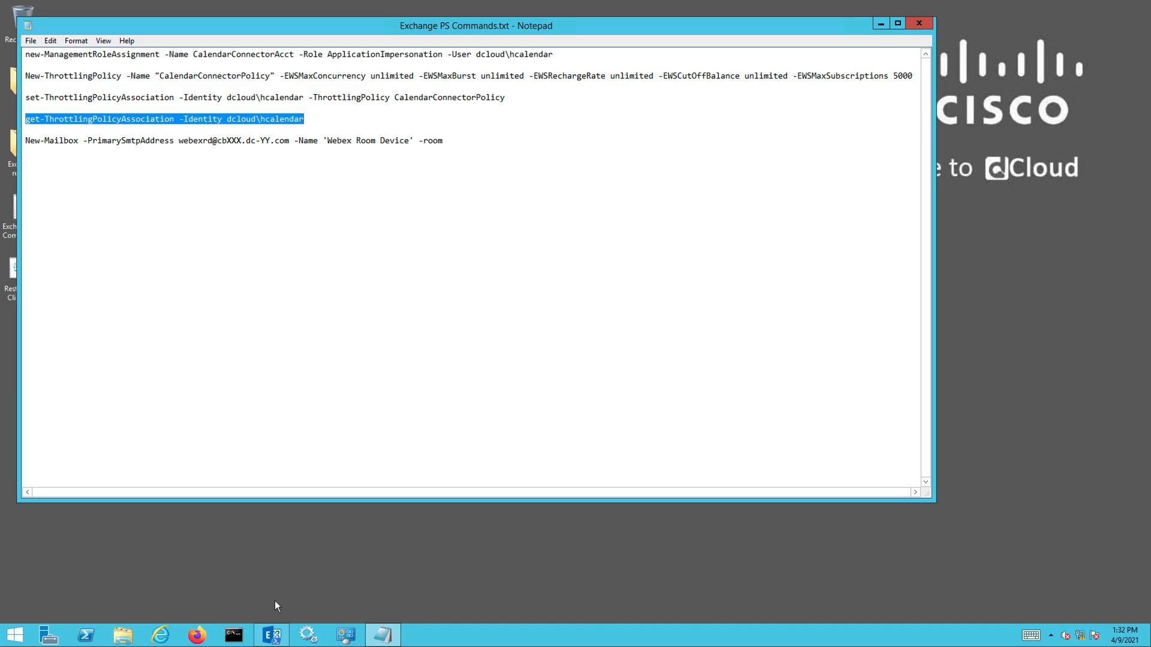
{"action": "left_click", "coordinate": [271, 636]}
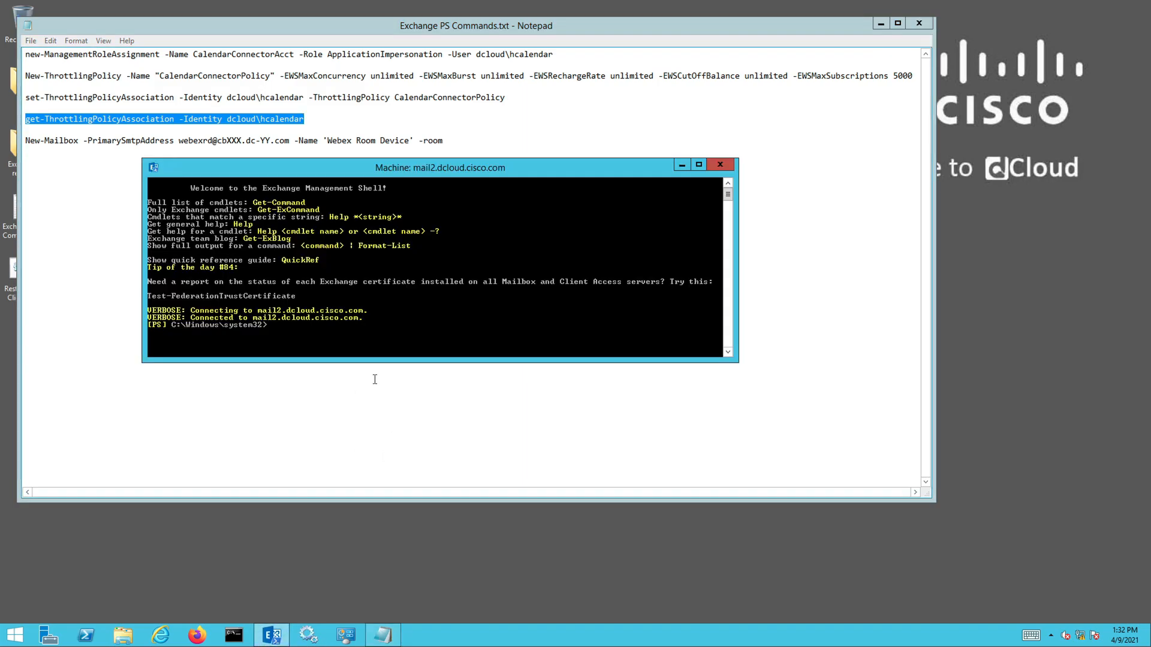
{"action": "right_click", "coordinate": [275, 325]}
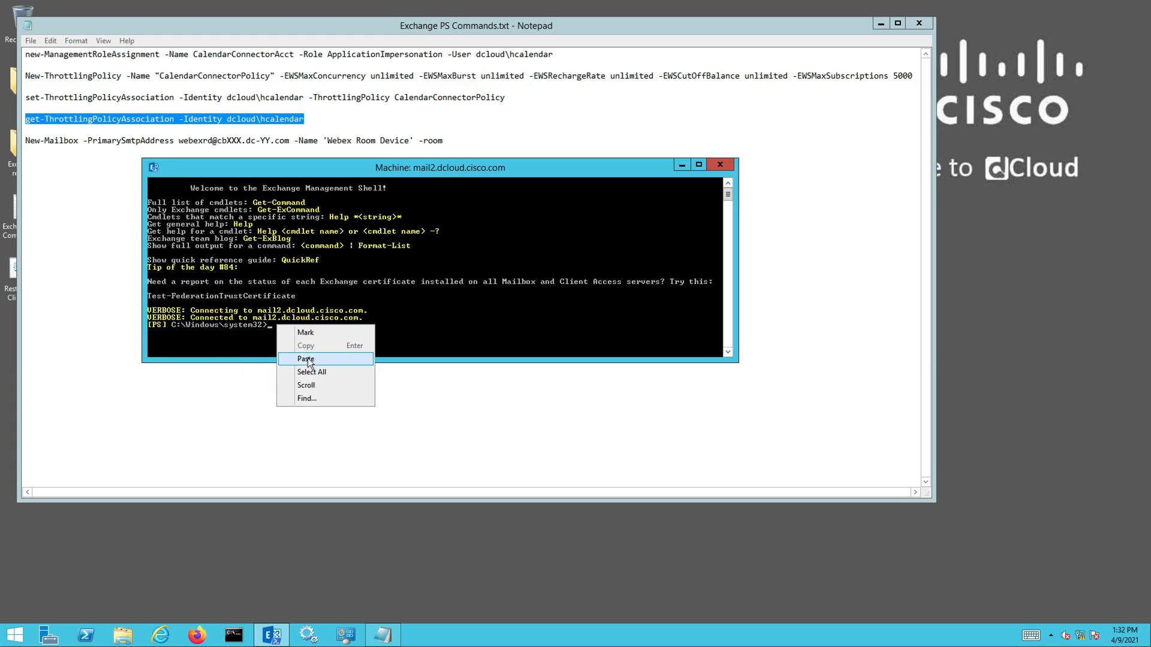
{"action": "left_click", "coordinate": [333, 357]}
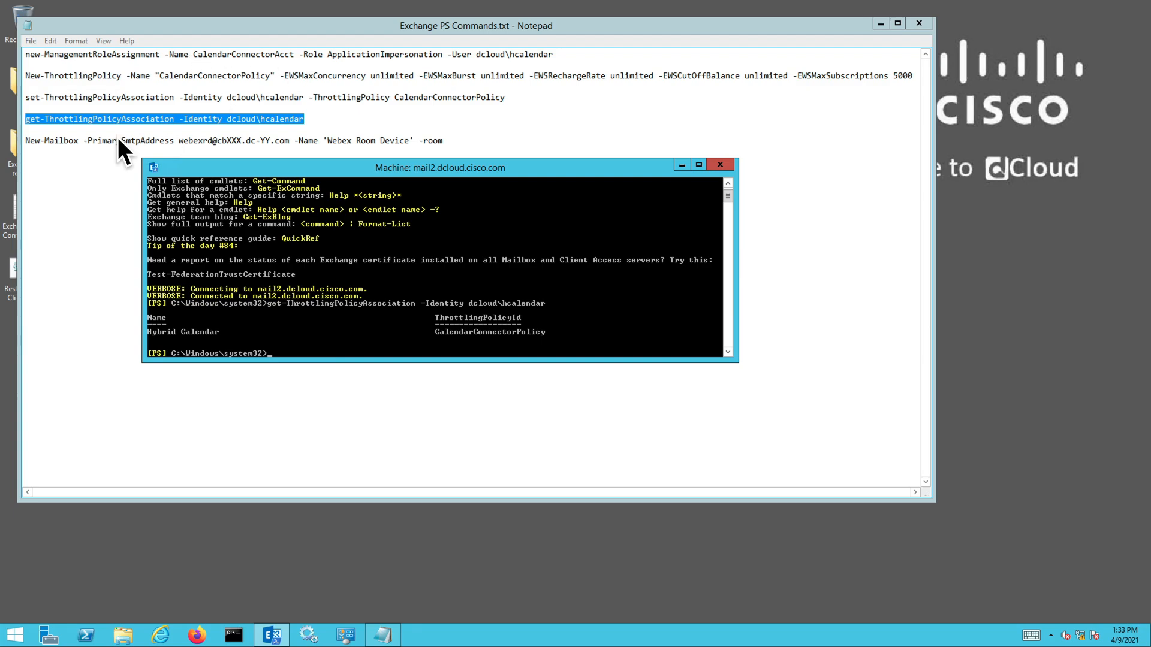
Create the room mailbox 'Webex Room Device' with the New-Mailbox command from the notes, and restart the Exchange RPC Client Access service with Restart RPC Client.bat
{"action": "left_click", "coordinate": [107, 140]}
{"action": "left_click_drag", "start_coordinate": [26, 140], "coordinate": [444, 142]}
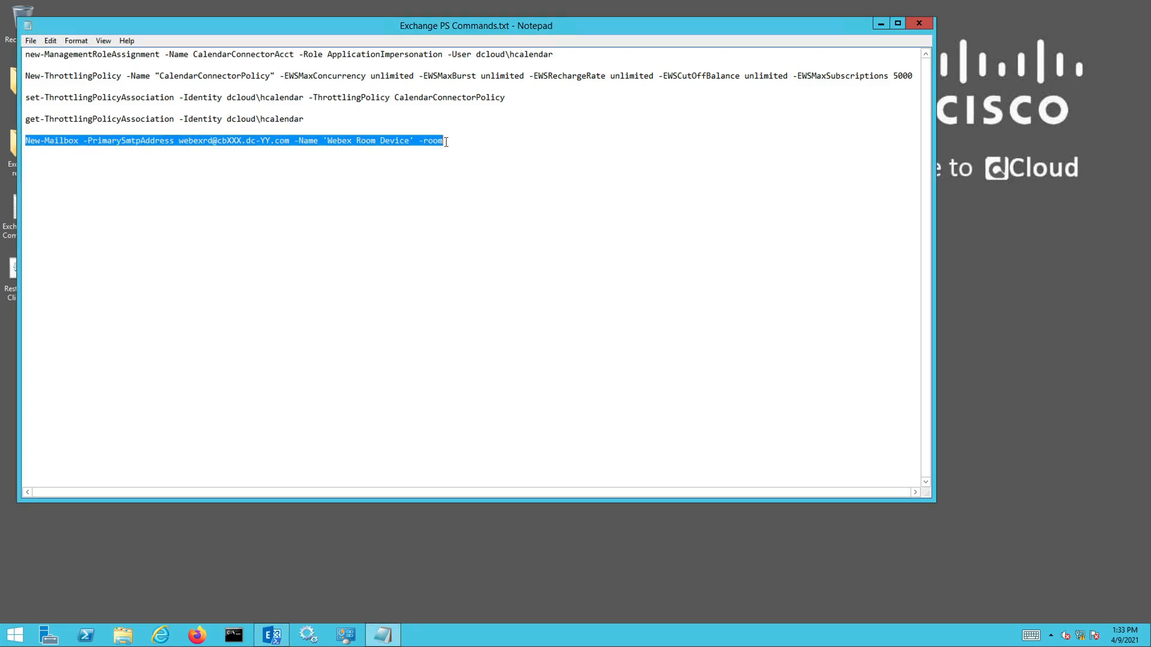
{"action": "right_click", "coordinate": [386, 140]}
{"action": "left_click", "coordinate": [403, 180]}
{"action": "left_click", "coordinate": [274, 632]}
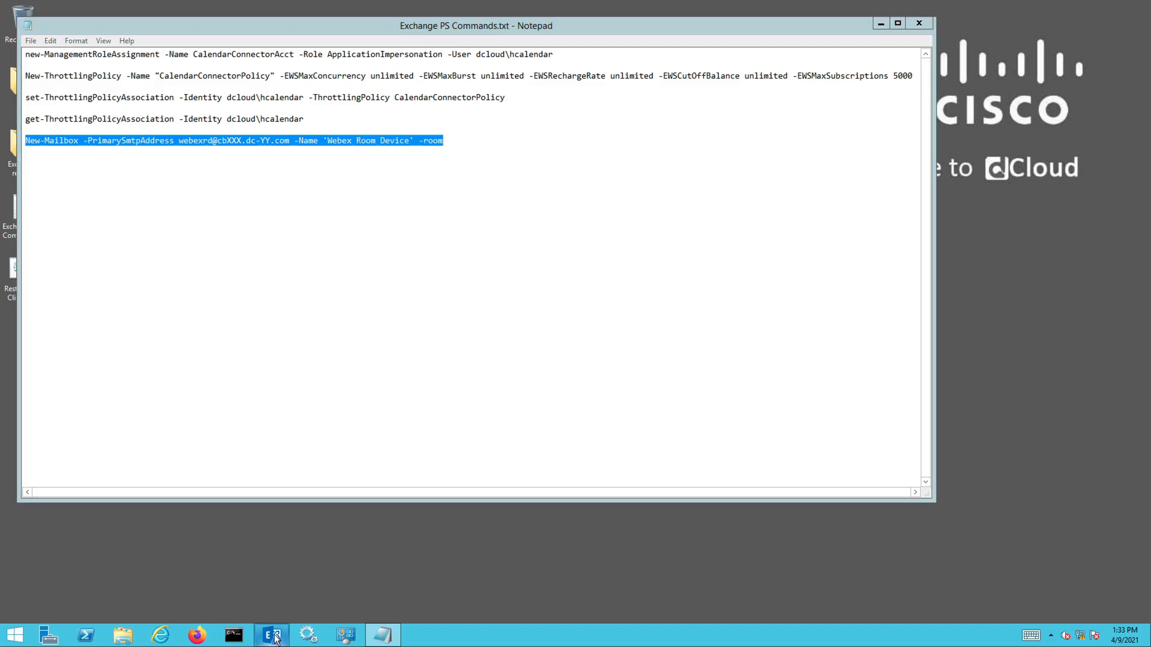
{"action": "left_click_drag", "start_coordinate": [535, 169], "coordinate": [537, 259]}
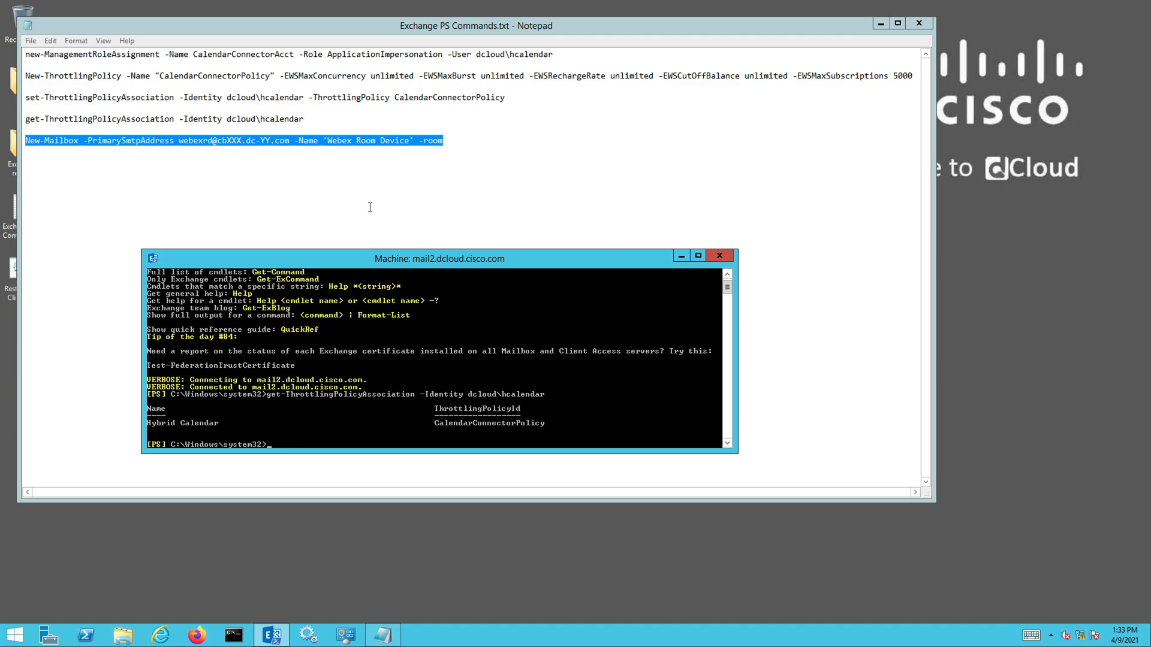
{"action": "right_click", "coordinate": [272, 442]}
{"action": "left_click", "coordinate": [302, 477]}
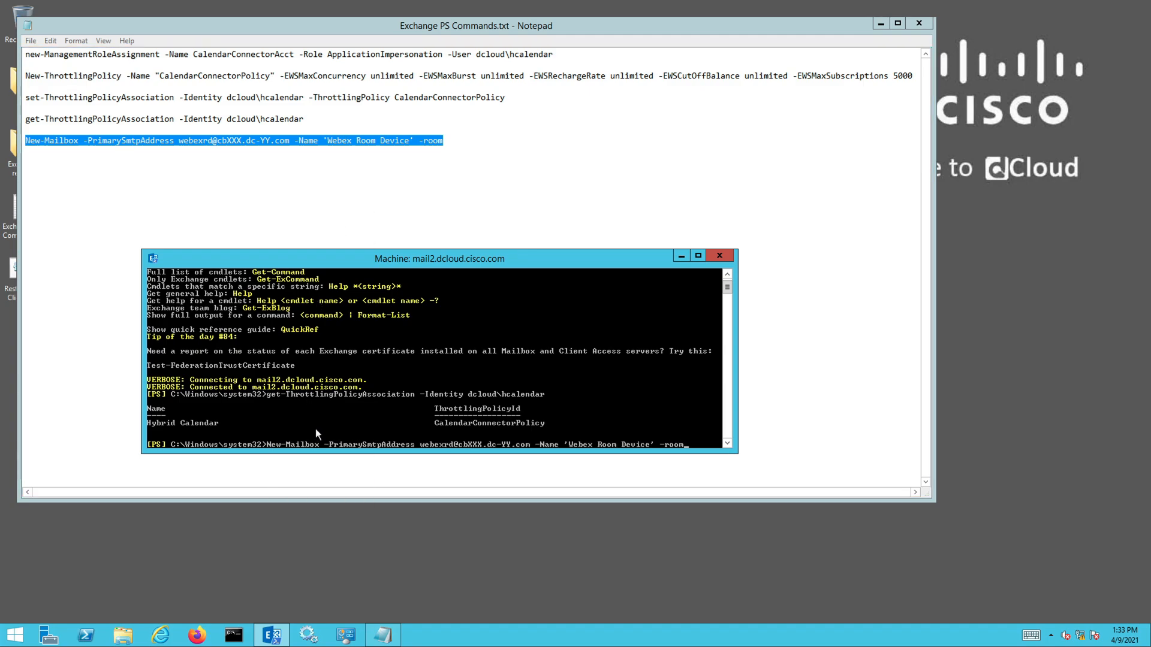
{"action": "key", "text": "Return"}
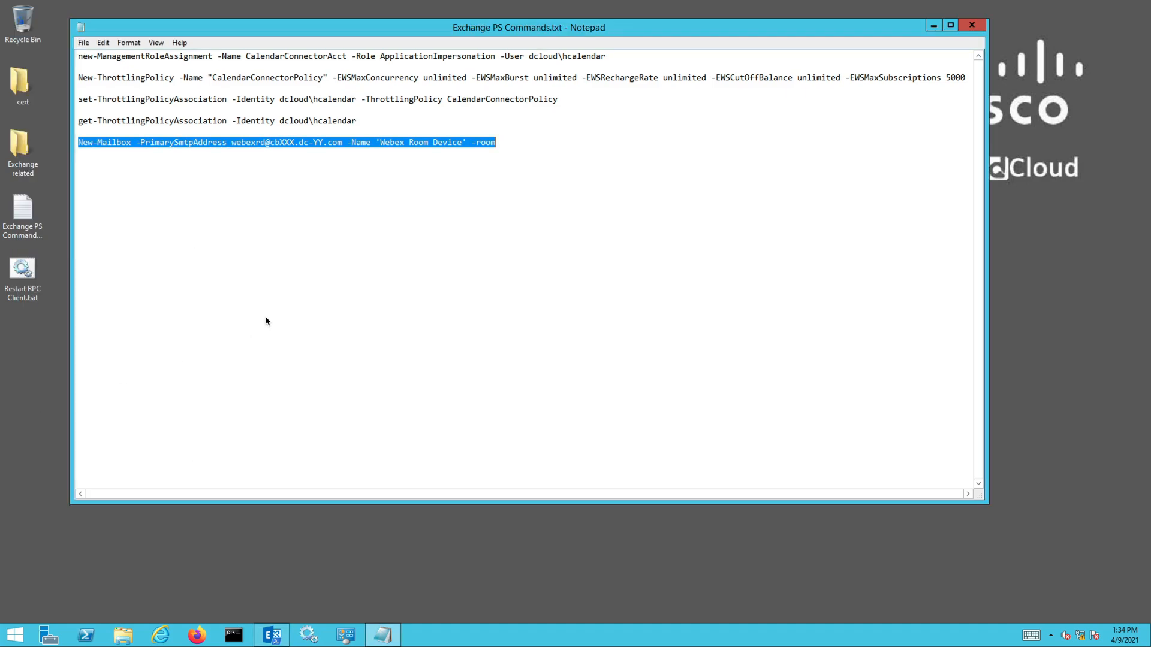
{"action": "double_click", "coordinate": [23, 270]}
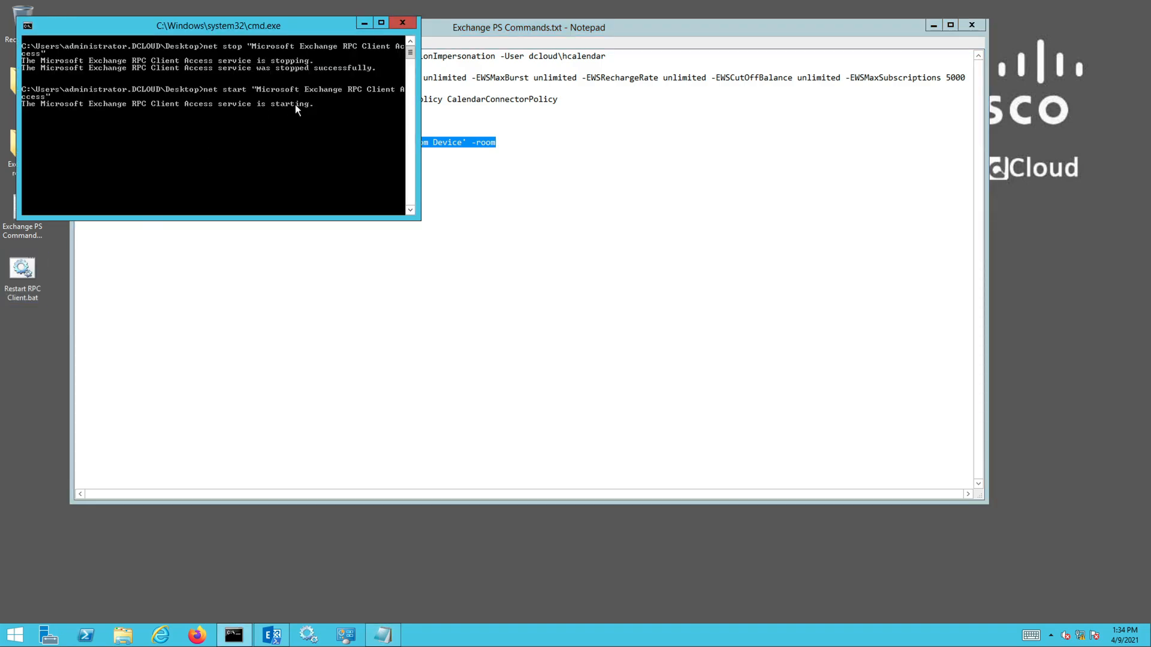
{"action": "left_click", "coordinate": [401, 23]}
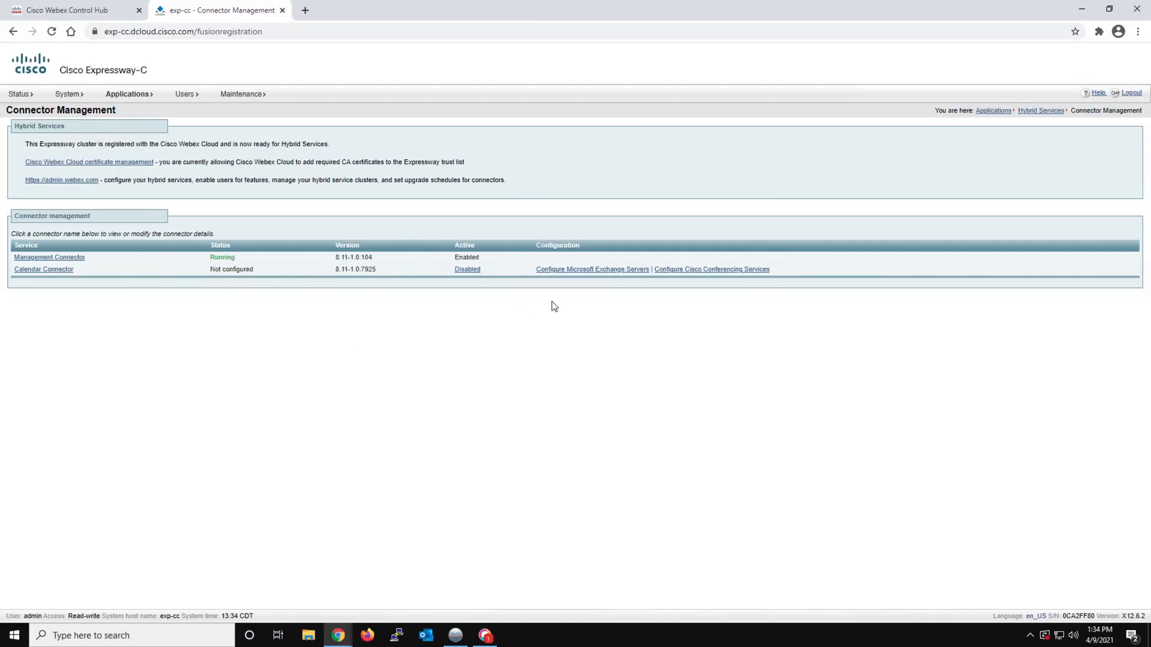
Start a new Microsoft Exchange server entry on Expressway-C with service account username dcloud\hcalendar, the service account password and display name mail16
{"action": "left_click", "coordinate": [566, 270]}
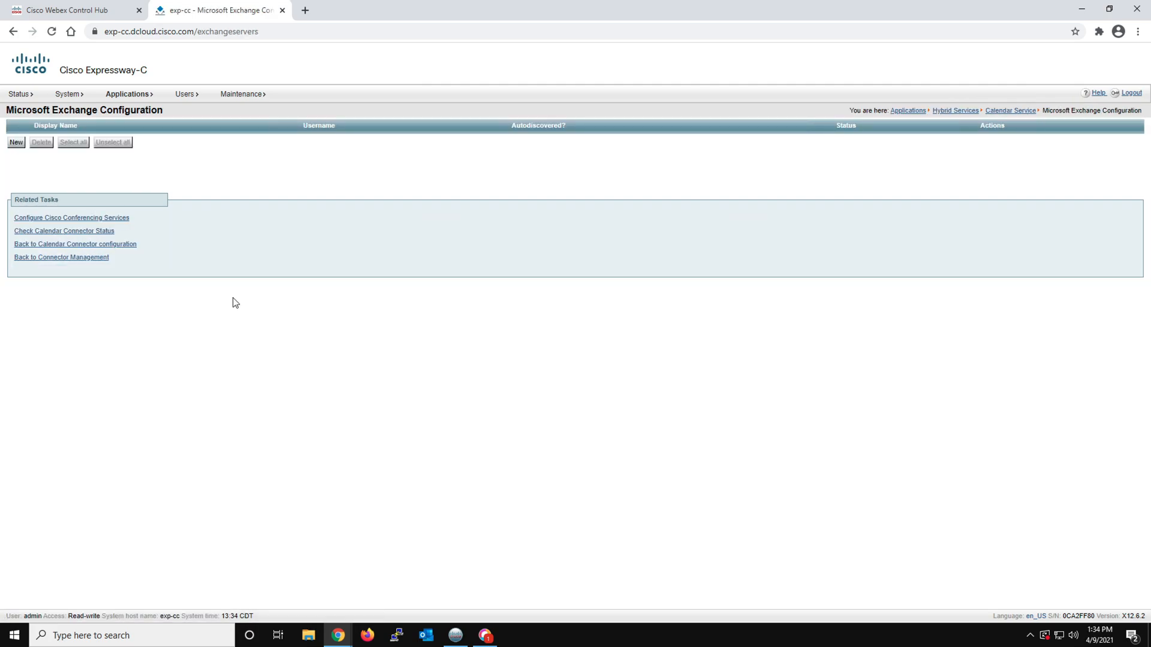
{"action": "left_click", "coordinate": [16, 142]}
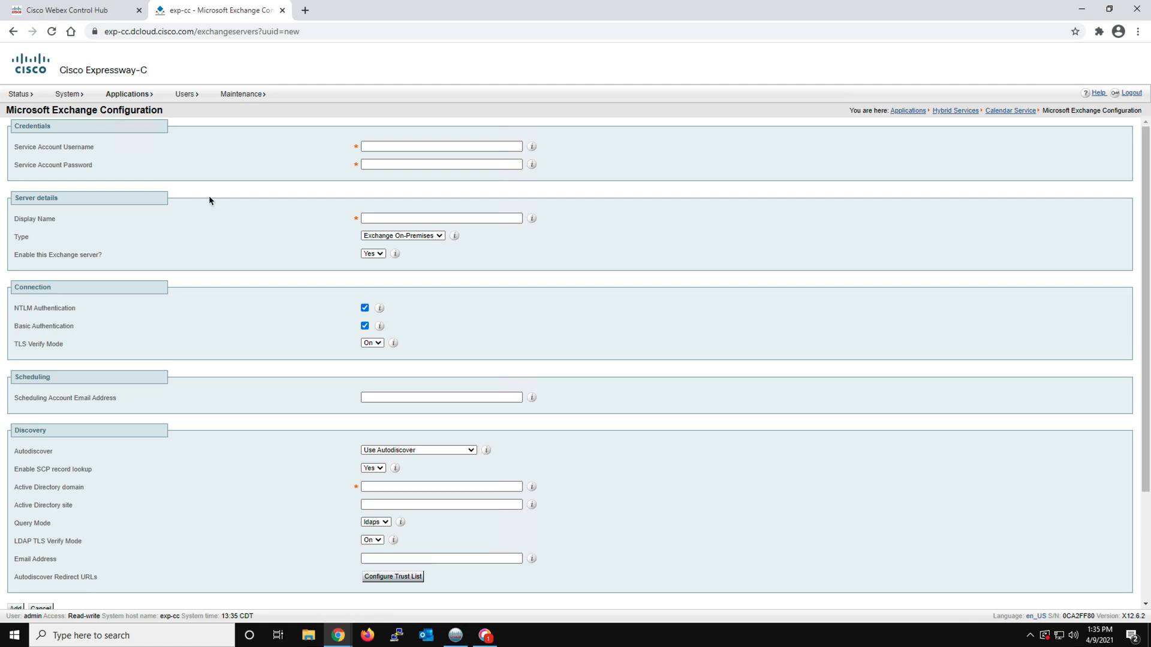
{"action": "left_click", "coordinate": [371, 146]}
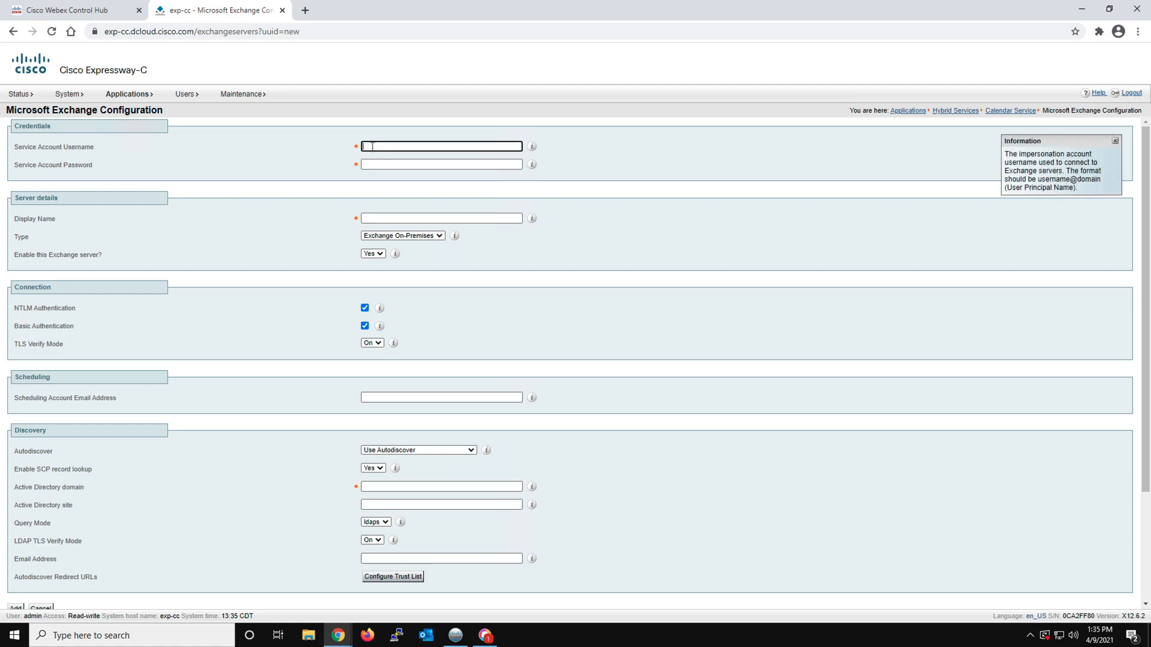
{"action": "right_click", "coordinate": [372, 146]}
{"action": "left_click", "coordinate": [390, 240]}
{"action": "left_click", "coordinate": [374, 165]}
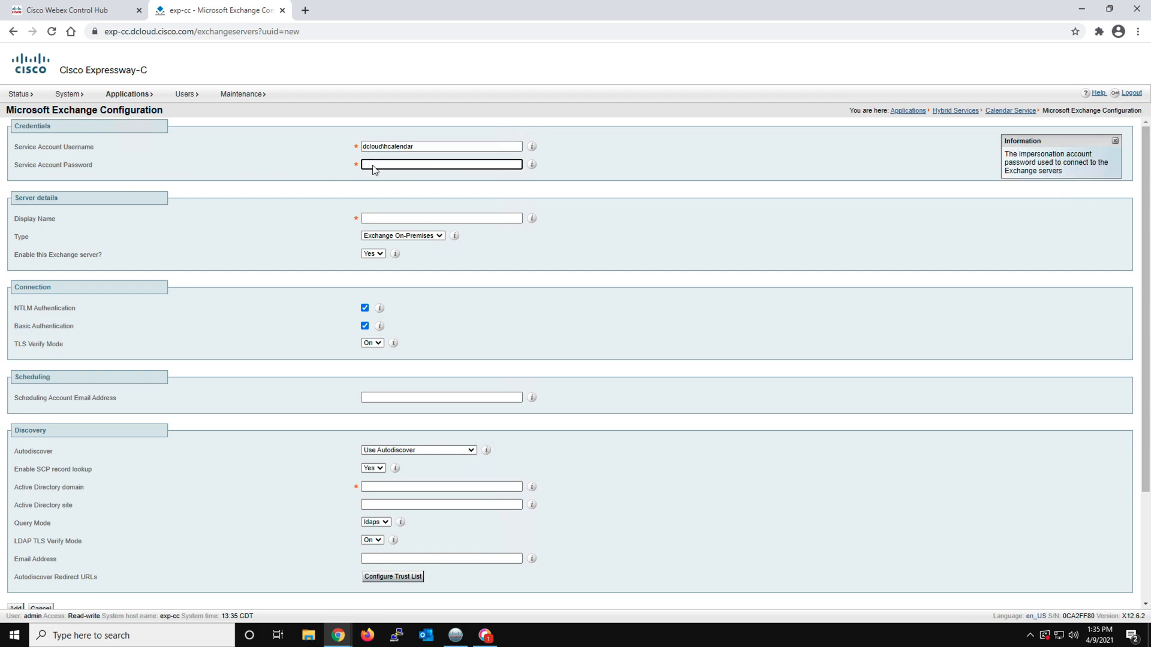
{"action": "right_click", "coordinate": [374, 168]}
{"action": "left_click", "coordinate": [400, 279]}
{"action": "left_click", "coordinate": [377, 219]}
{"action": "right_click", "coordinate": [375, 220]}
{"action": "left_click", "coordinate": [406, 314]}
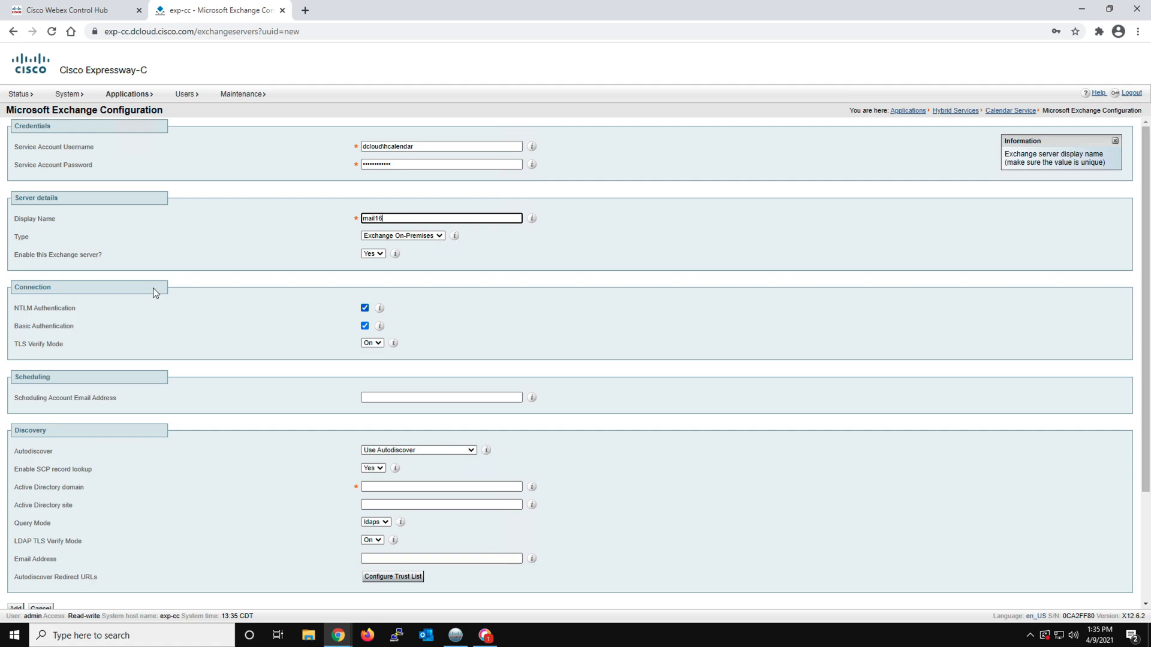
Keep the Exchange server type as Exchange On-Premises and set TLS Verify Mode to Off
{"action": "left_click", "coordinate": [441, 236]}
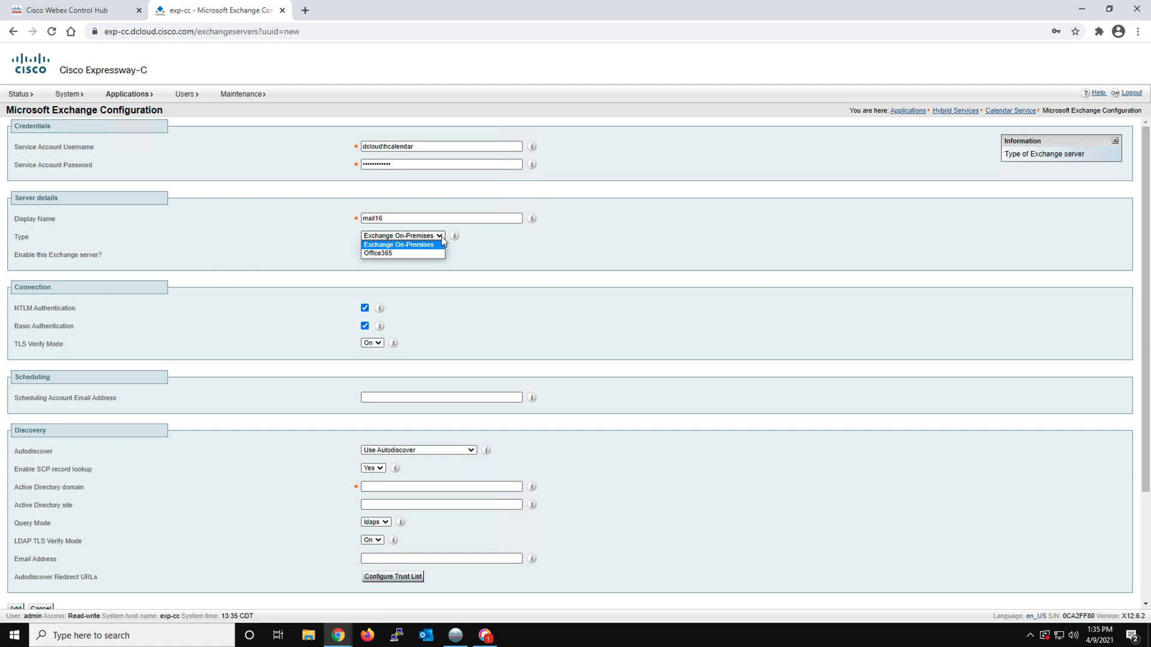
{"action": "left_click", "coordinate": [323, 240]}
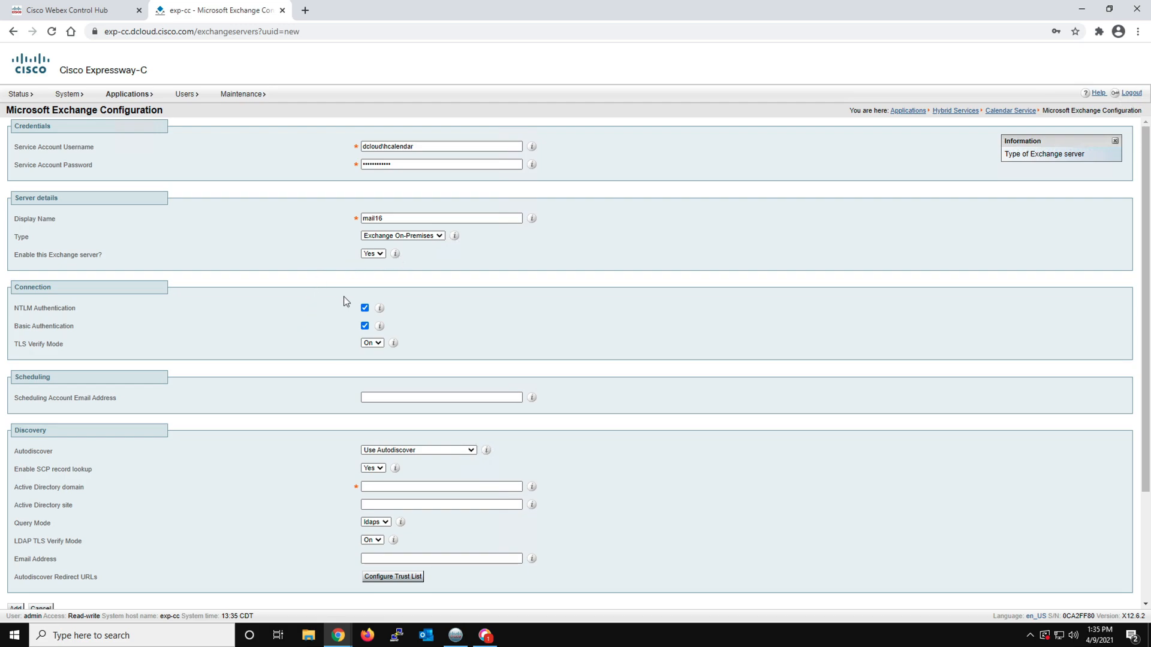
{"action": "left_click", "coordinate": [377, 343]}
{"action": "left_click", "coordinate": [370, 361]}
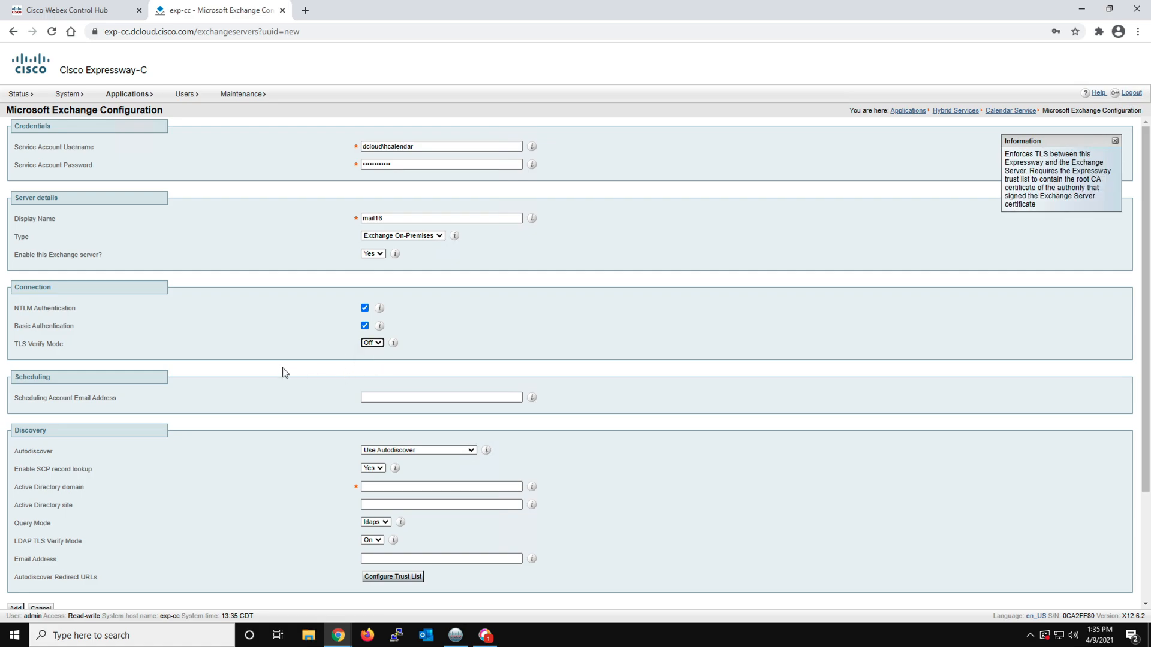
Set the Active Directory domain to dcloud.cisco.com and the Query Mode to ldap in the Discovery settings
{"action": "scroll", "coordinate": [301, 376], "scroll_direction": "down", "scroll_amount": 2}
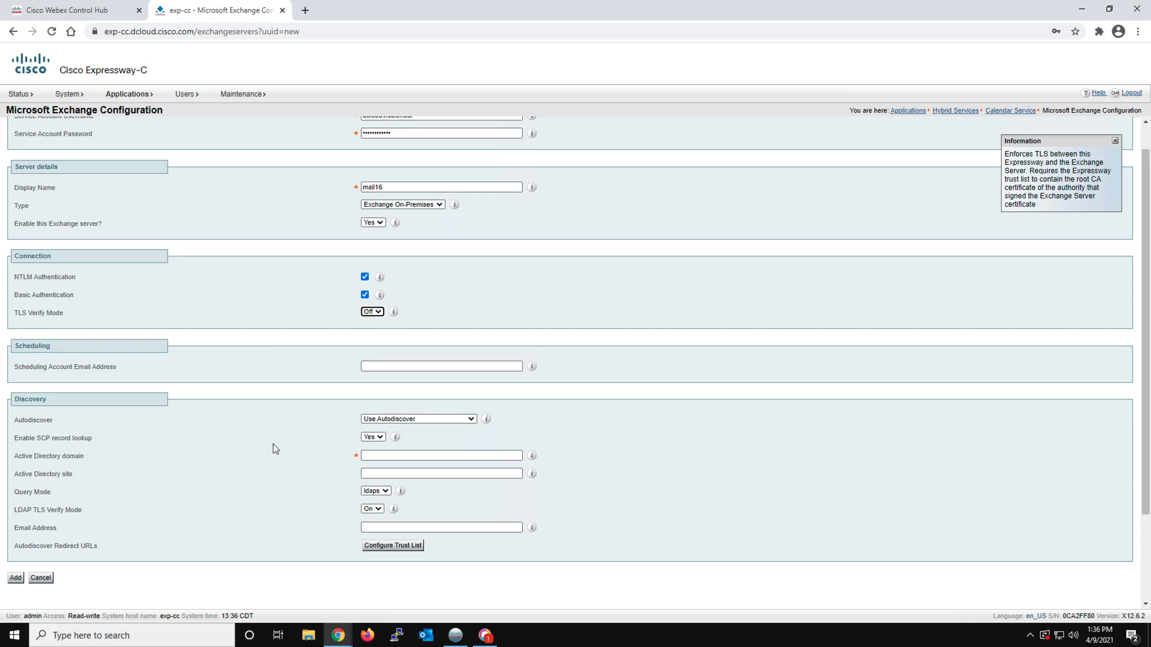
{"action": "scroll", "coordinate": [273, 448], "scroll_direction": "down", "scroll_amount": 1}
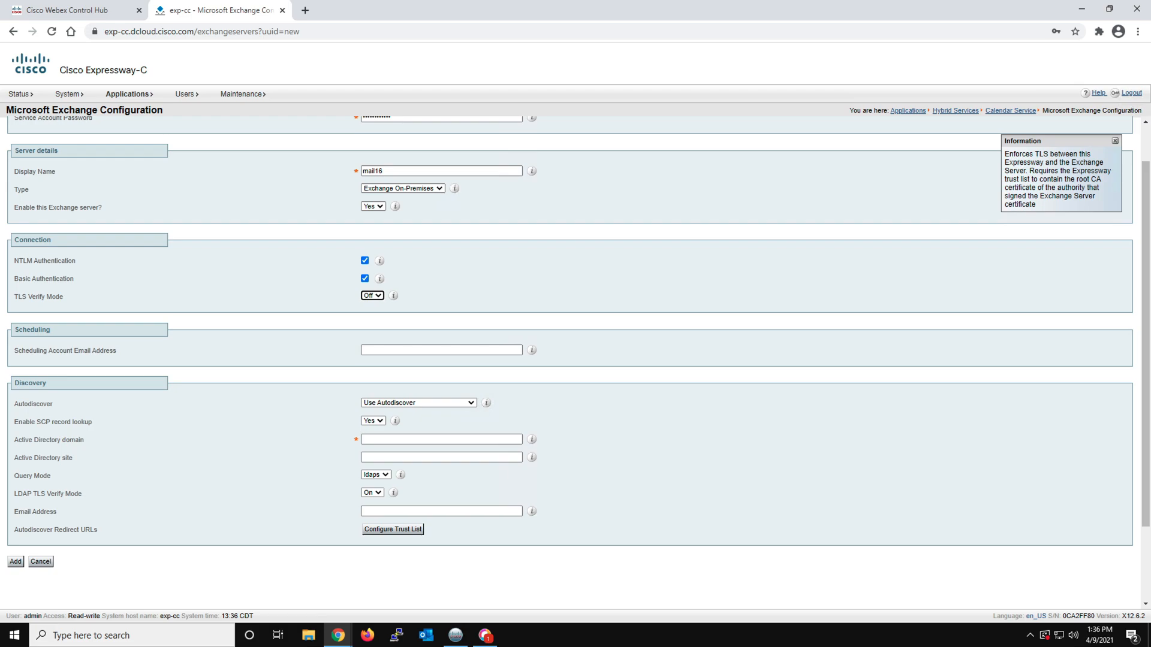
{"action": "left_click", "coordinate": [379, 439]}
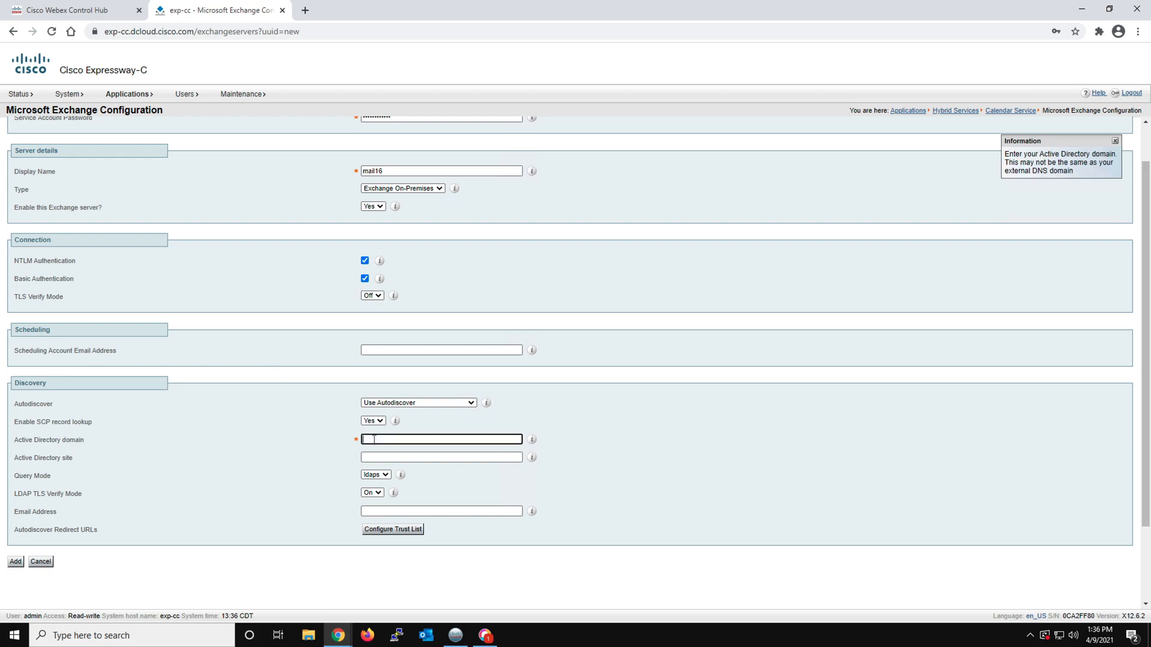
{"action": "right_click", "coordinate": [379, 441]}
{"action": "left_click", "coordinate": [407, 344]}
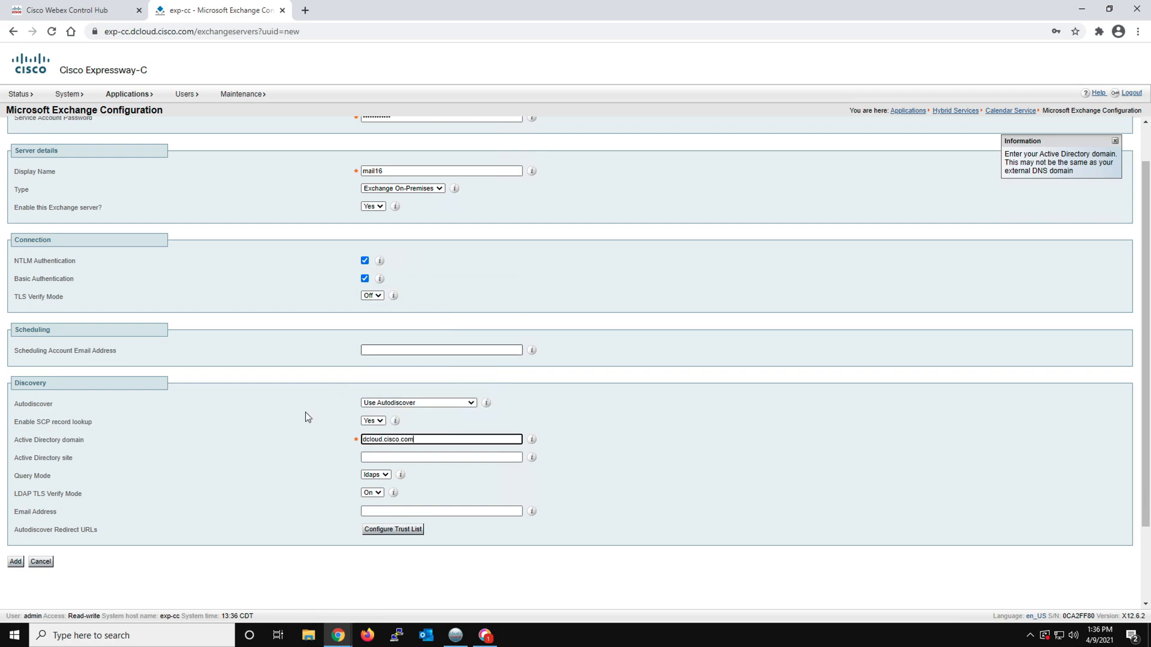
{"action": "scroll", "coordinate": [317, 473], "scroll_direction": "down", "scroll_amount": 1}
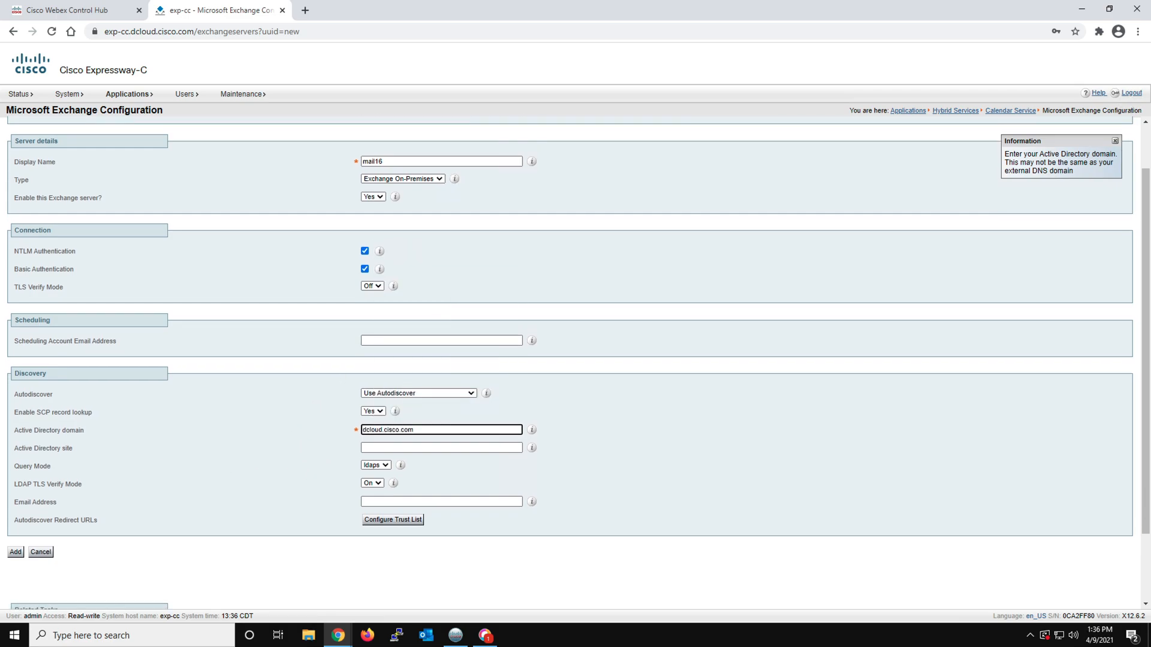
{"action": "left_click", "coordinate": [387, 467]}
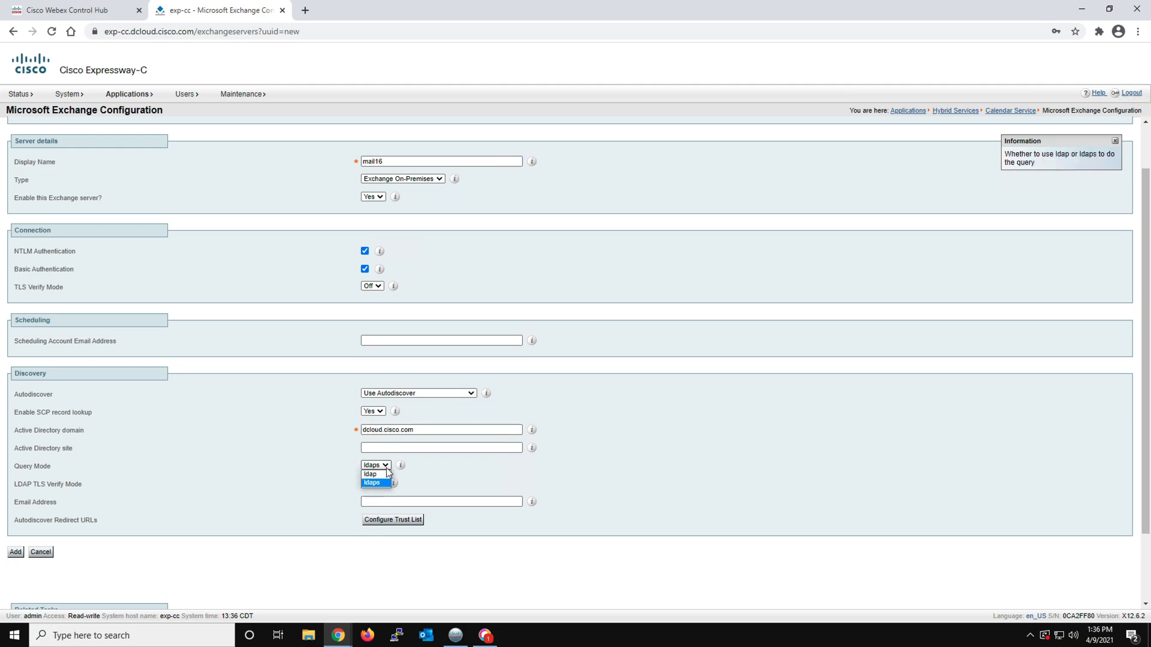
{"action": "left_click", "coordinate": [373, 474]}
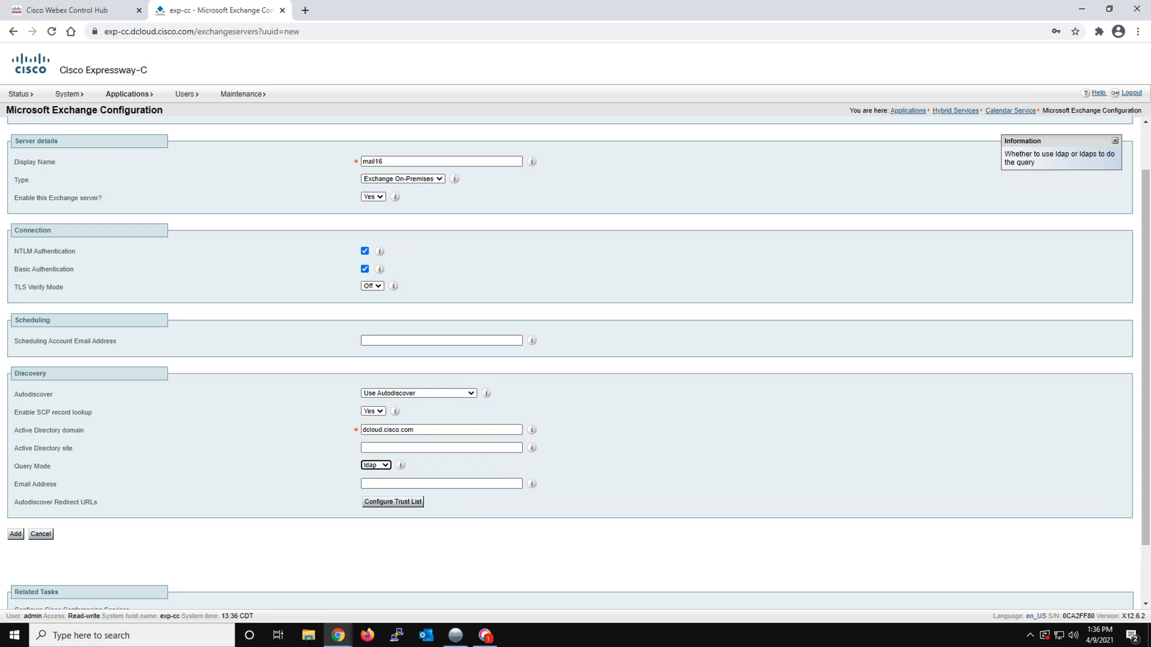
Fill in the test user's email address for autodiscovery and try to add the Exchange server
{"action": "left_click", "coordinate": [374, 483]}
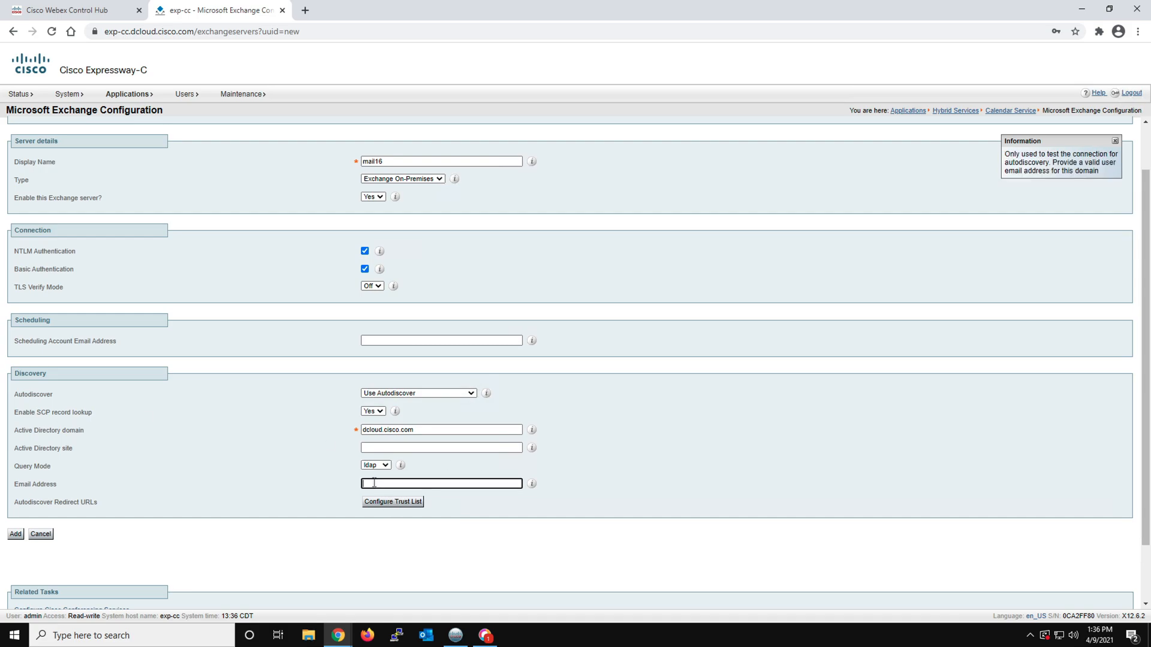
{"action": "right_click", "coordinate": [374, 482]}
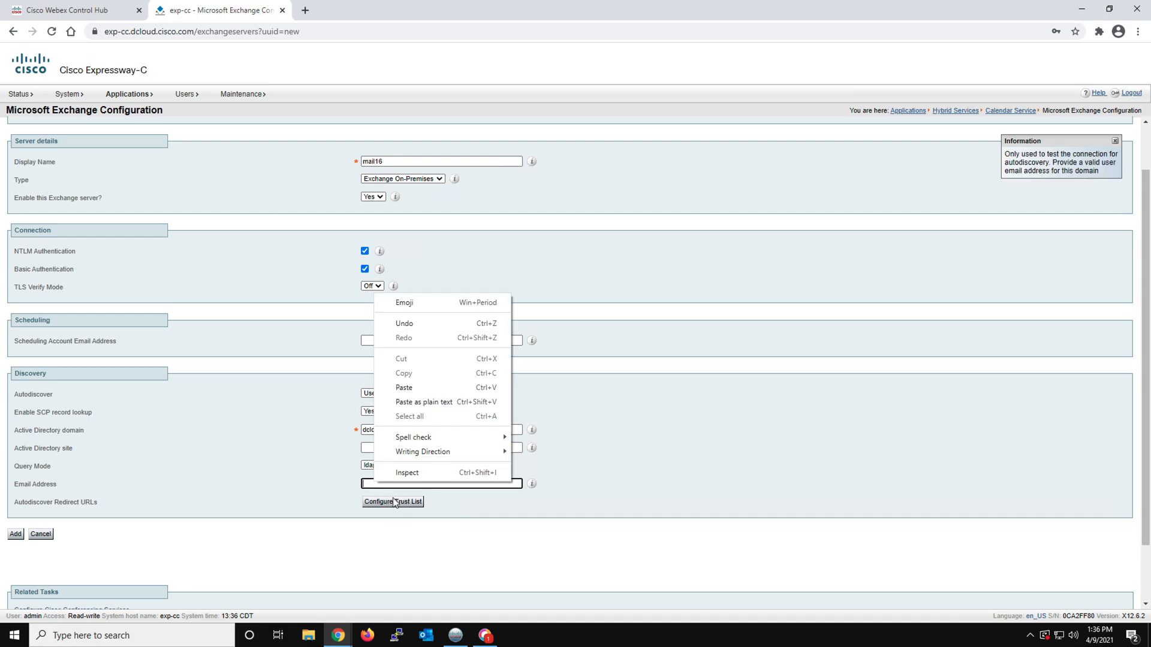
{"action": "left_click", "coordinate": [398, 384]}
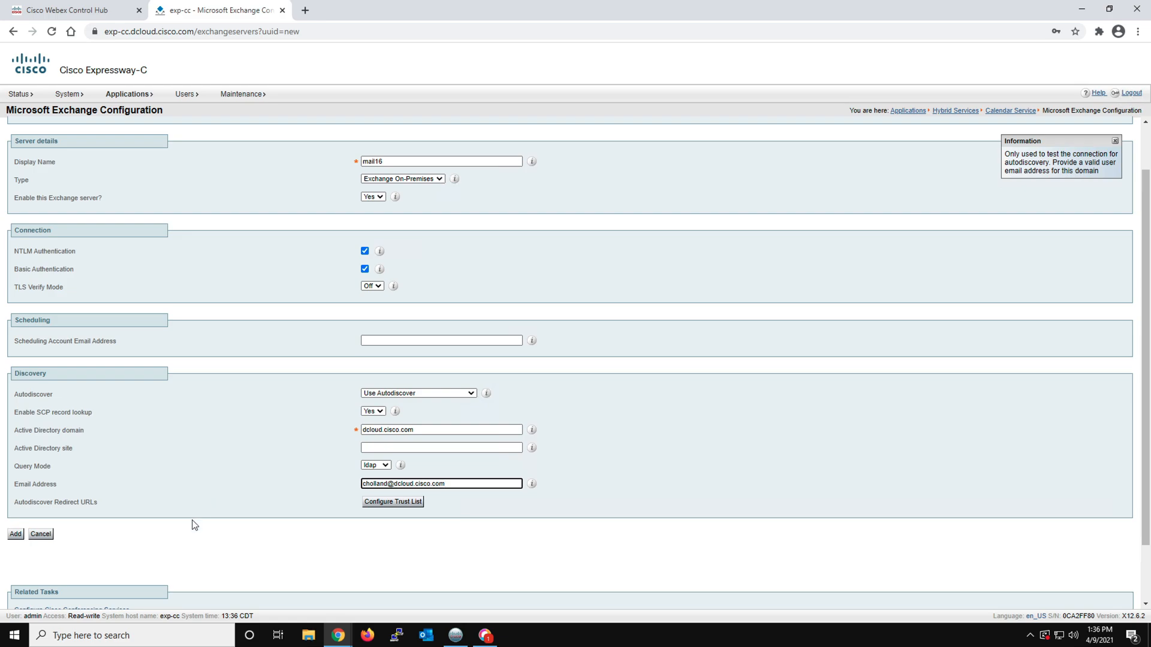
{"action": "left_click", "coordinate": [16, 534]}
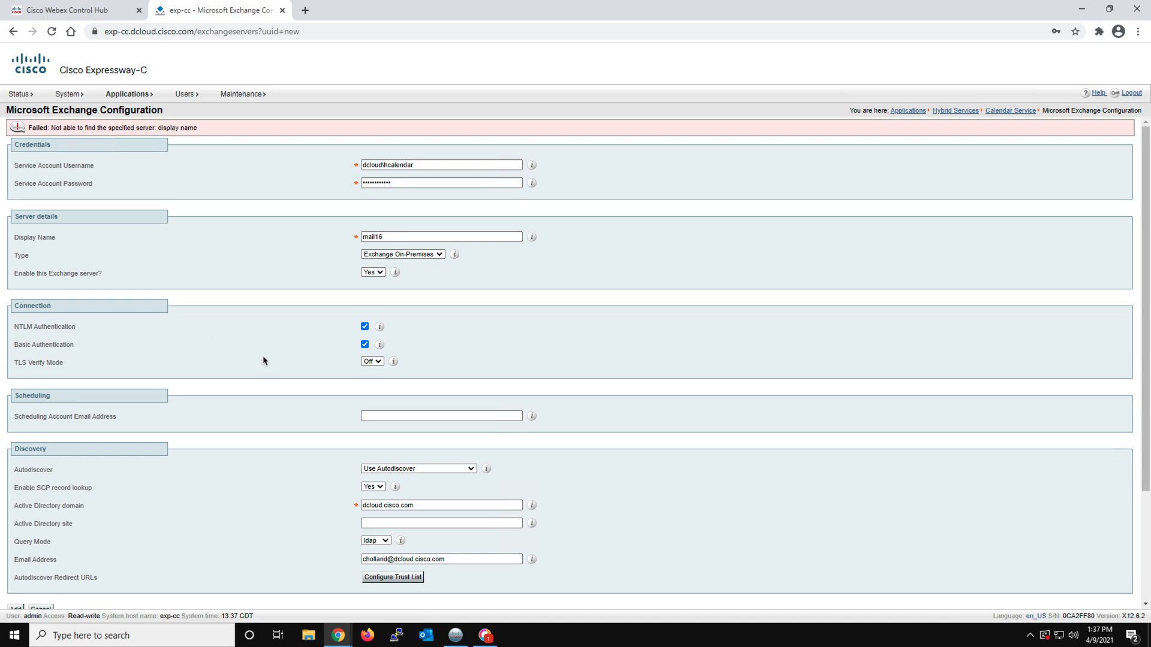
Check and refresh the Microsoft Exchange Configuration page, and return to Cisco Webex Control Hub
{"action": "scroll", "coordinate": [262, 361], "scroll_direction": "down", "scroll_amount": 1}
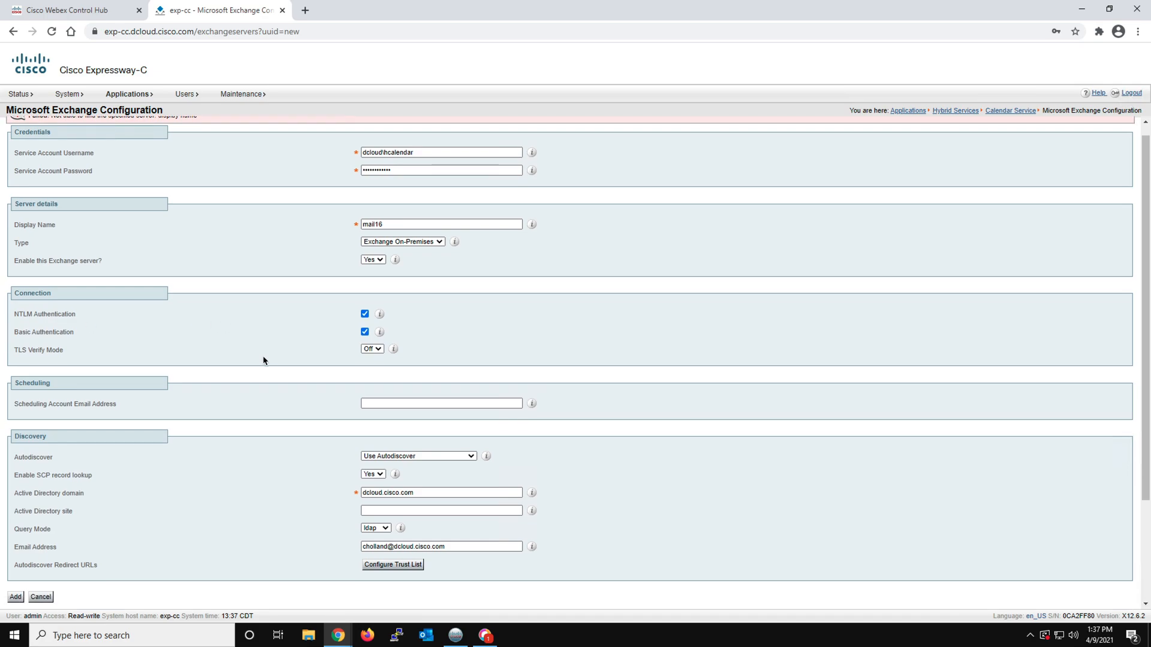
{"action": "scroll", "coordinate": [263, 360], "scroll_direction": "up", "scroll_amount": 1}
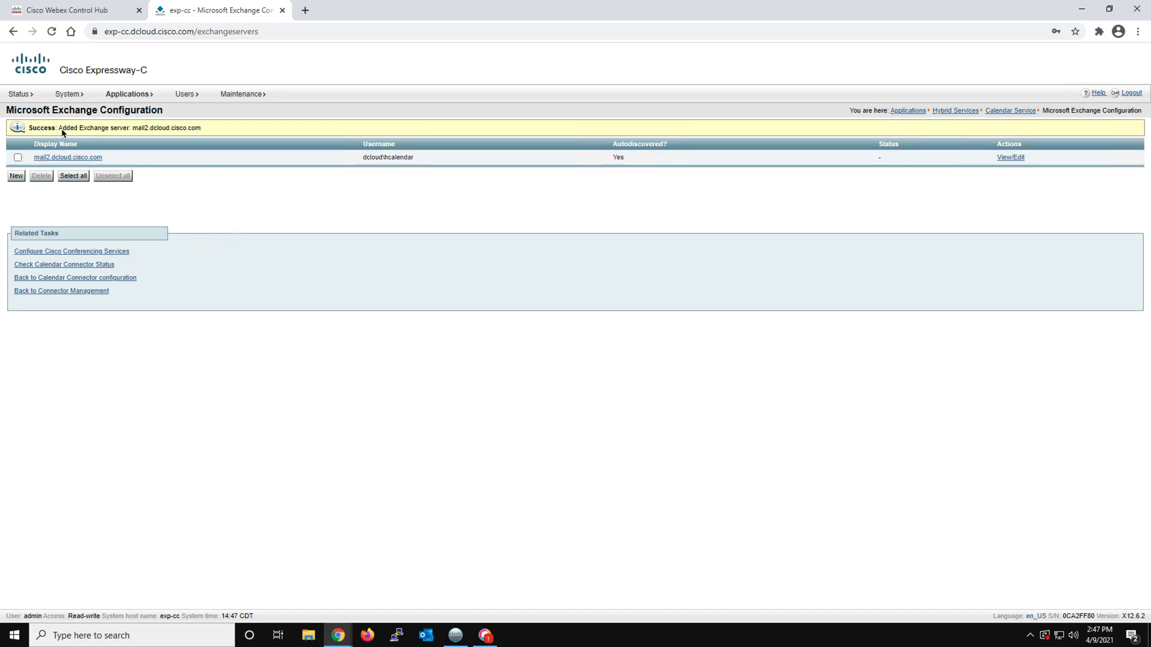
{"action": "left_click", "coordinate": [51, 31]}
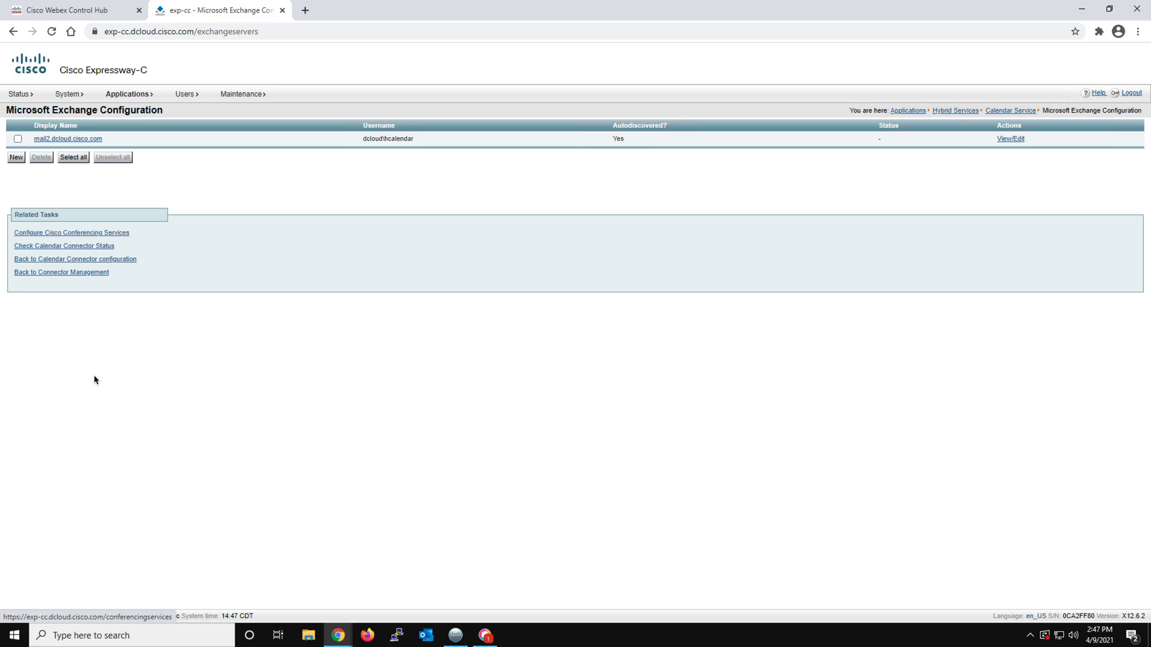
{"action": "key", "text": "ctrl+shift+Tab"}
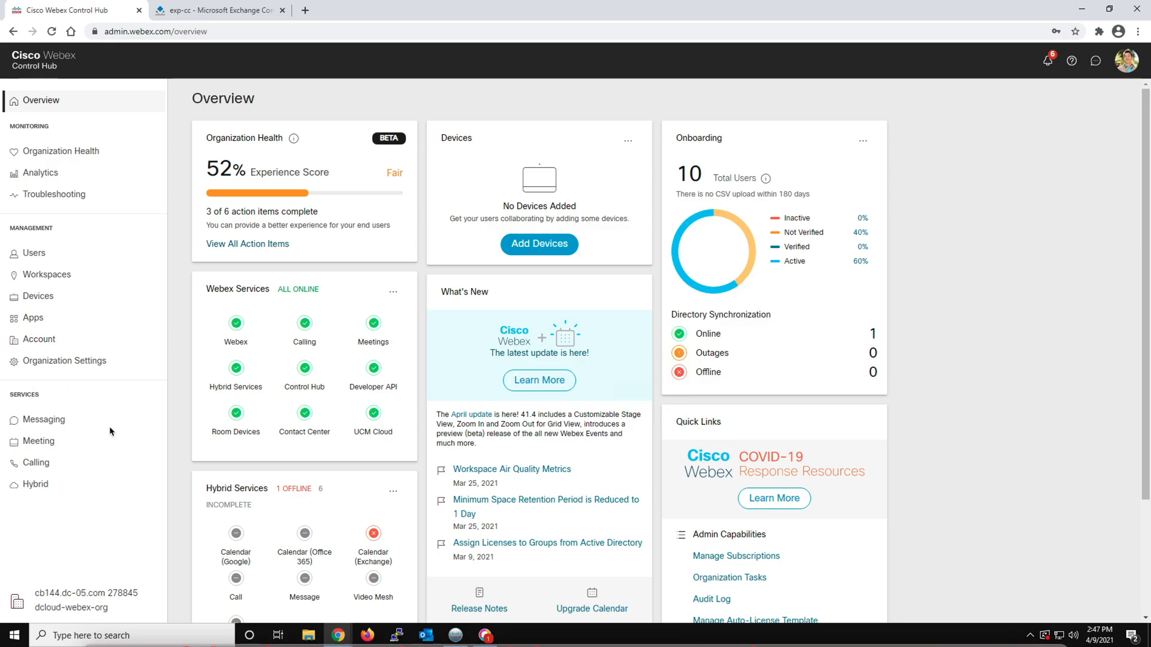
Check the Hybrid services page in Control Hub, and start a new Cisco Webex Meetings site entry in Expressway-C's Cisco Conferencing Services Configuration
{"action": "left_click", "coordinate": [56, 485]}
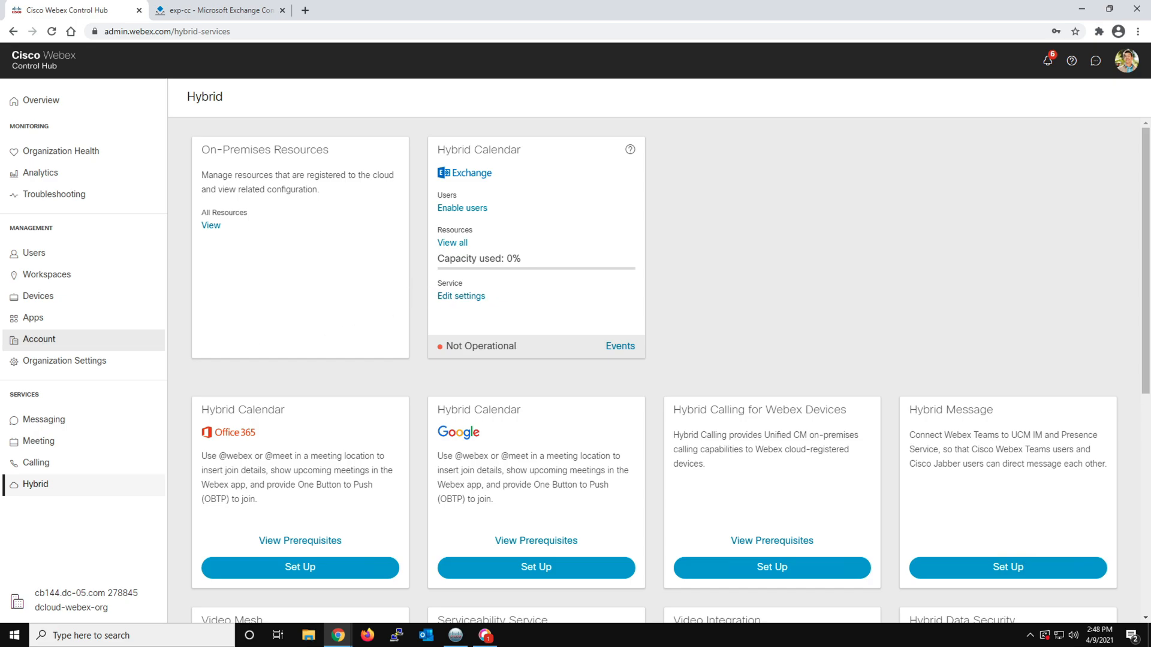
{"action": "mouse_move", "coordinate": [548, 278]}
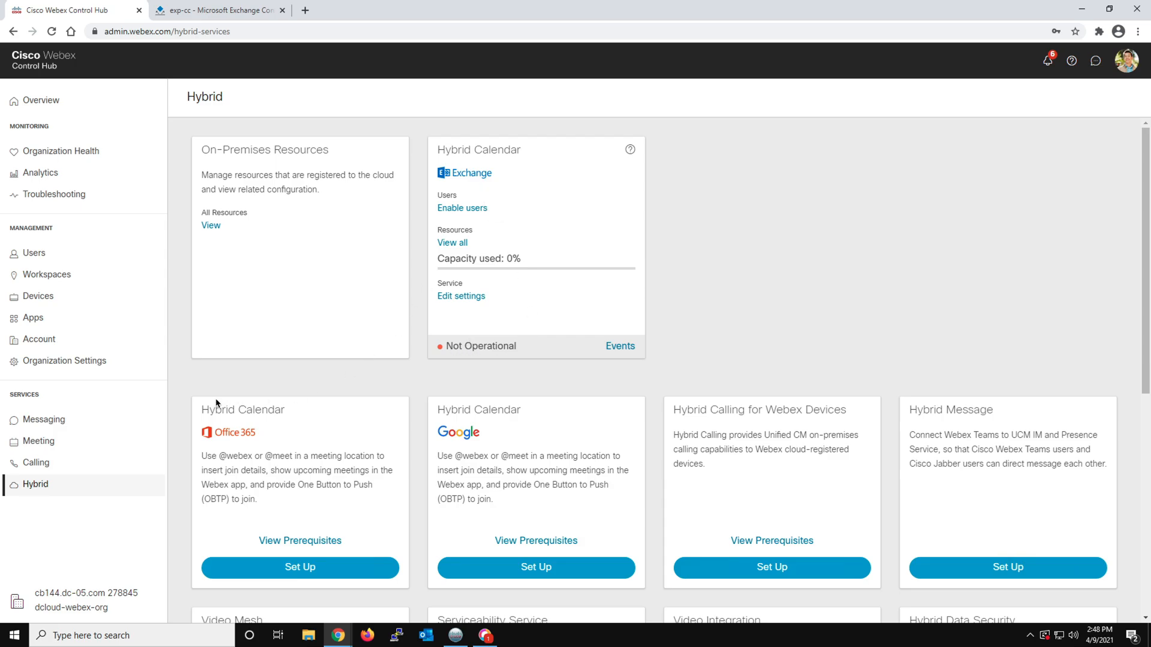
{"action": "left_click", "coordinate": [197, 13]}
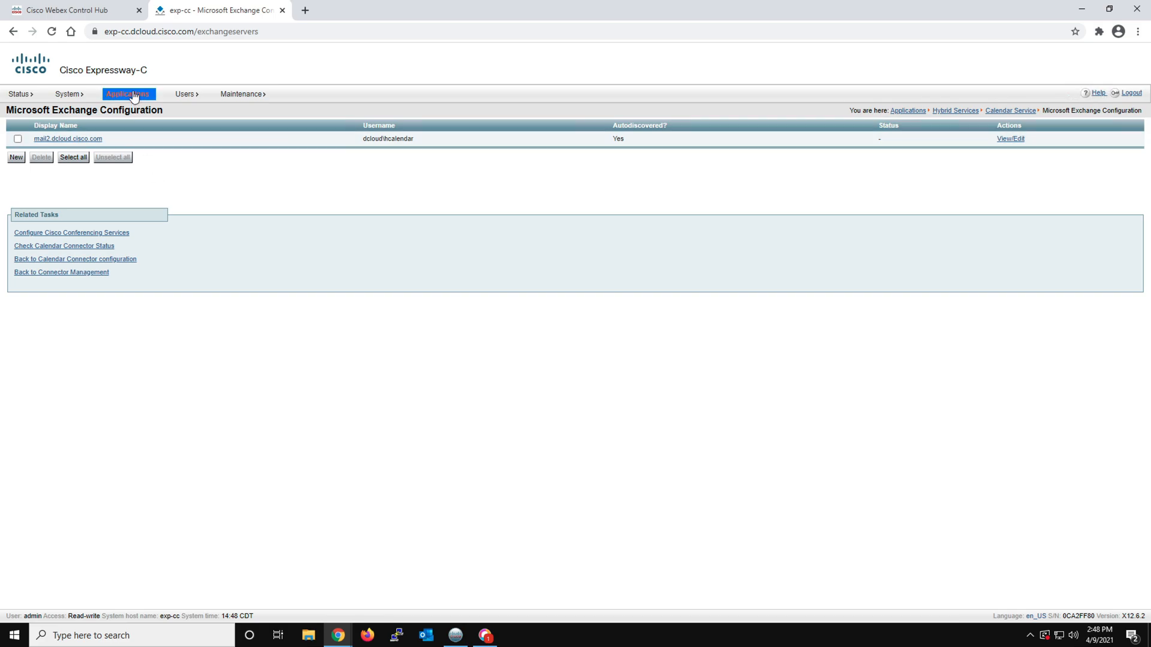
{"action": "mouse_move", "coordinate": [132, 97]}
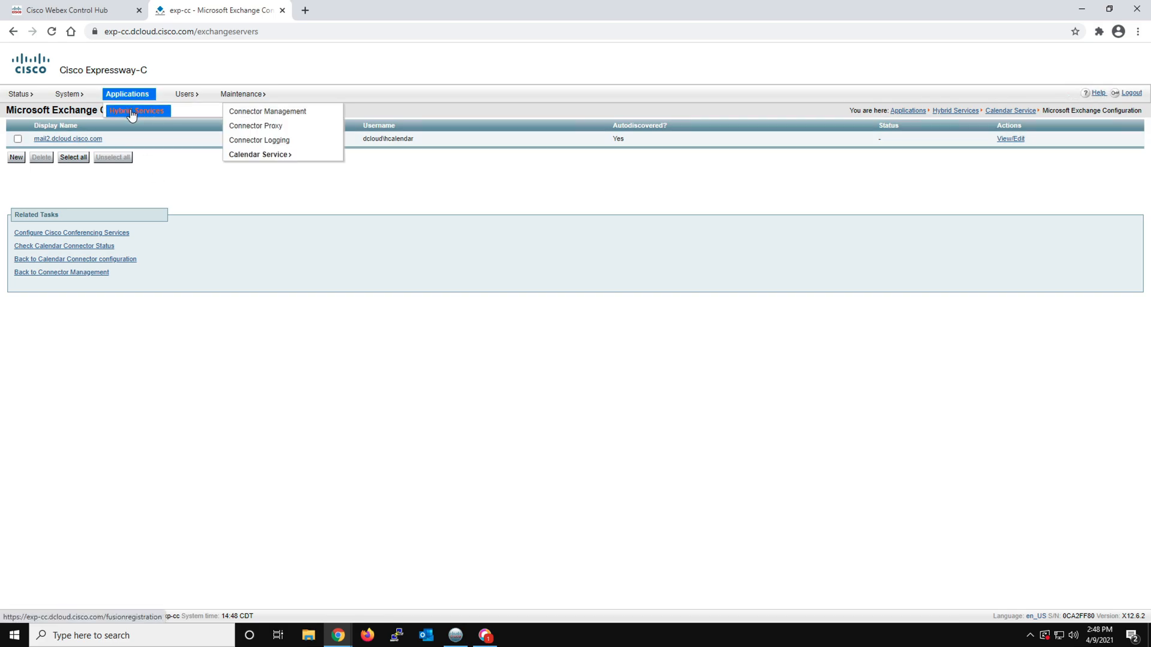
{"action": "mouse_move", "coordinate": [245, 156]}
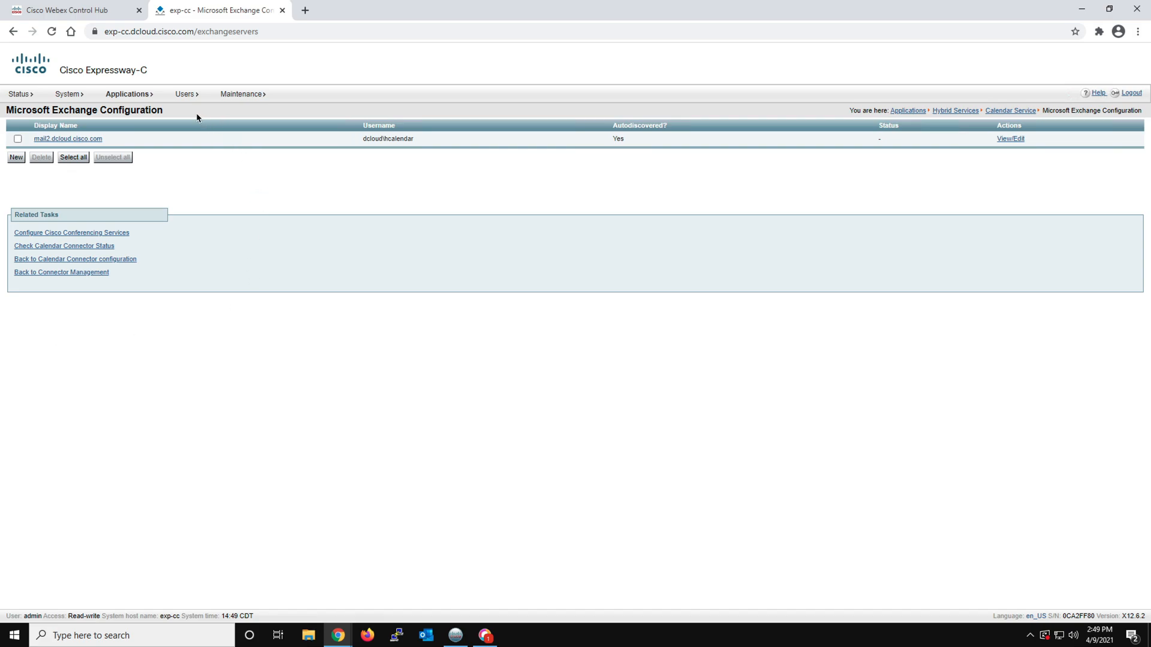
{"action": "mouse_move", "coordinate": [129, 94]}
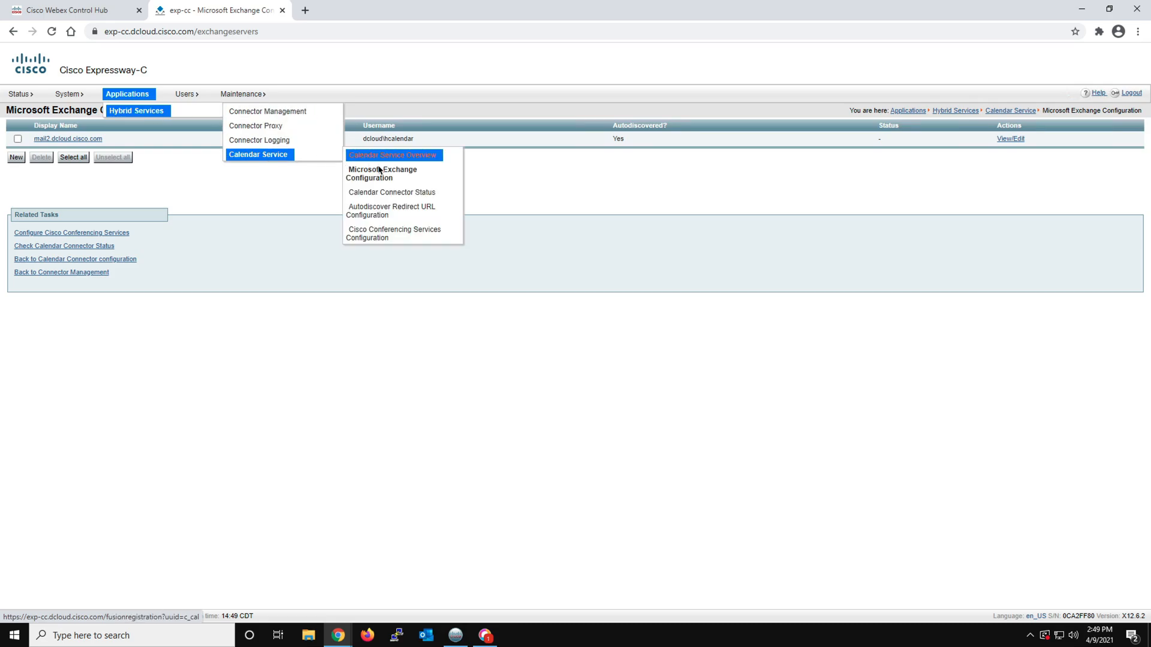
{"action": "left_click", "coordinate": [377, 236]}
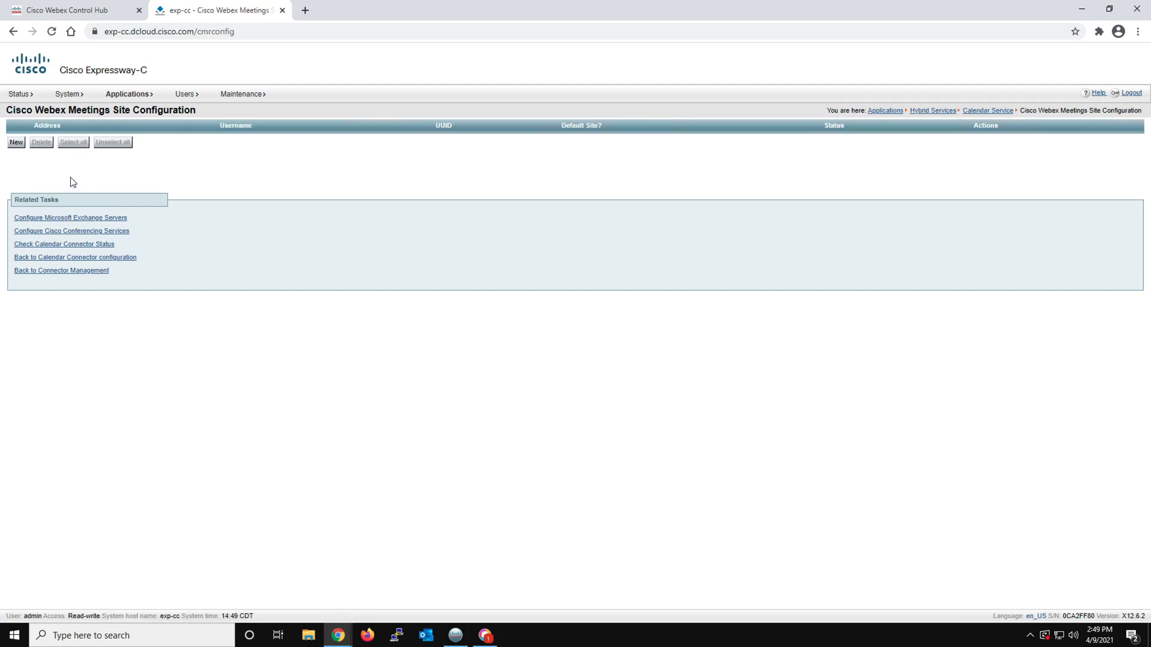
{"action": "left_click", "coordinate": [16, 143]}
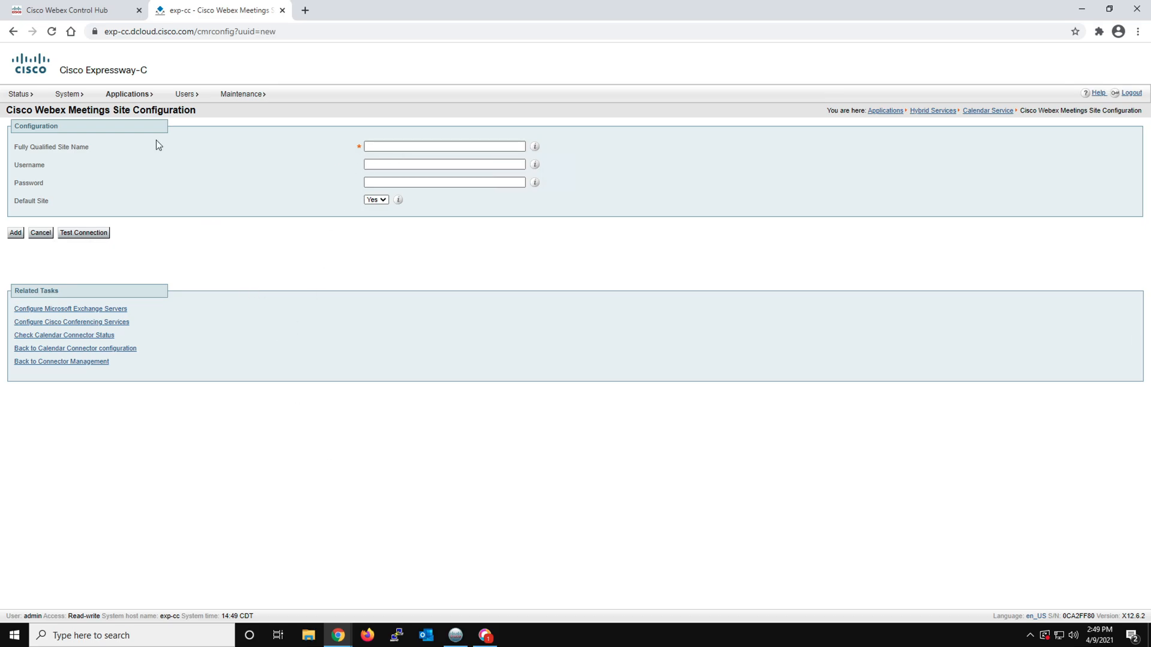
{"action": "left_click", "coordinate": [97, 13]}
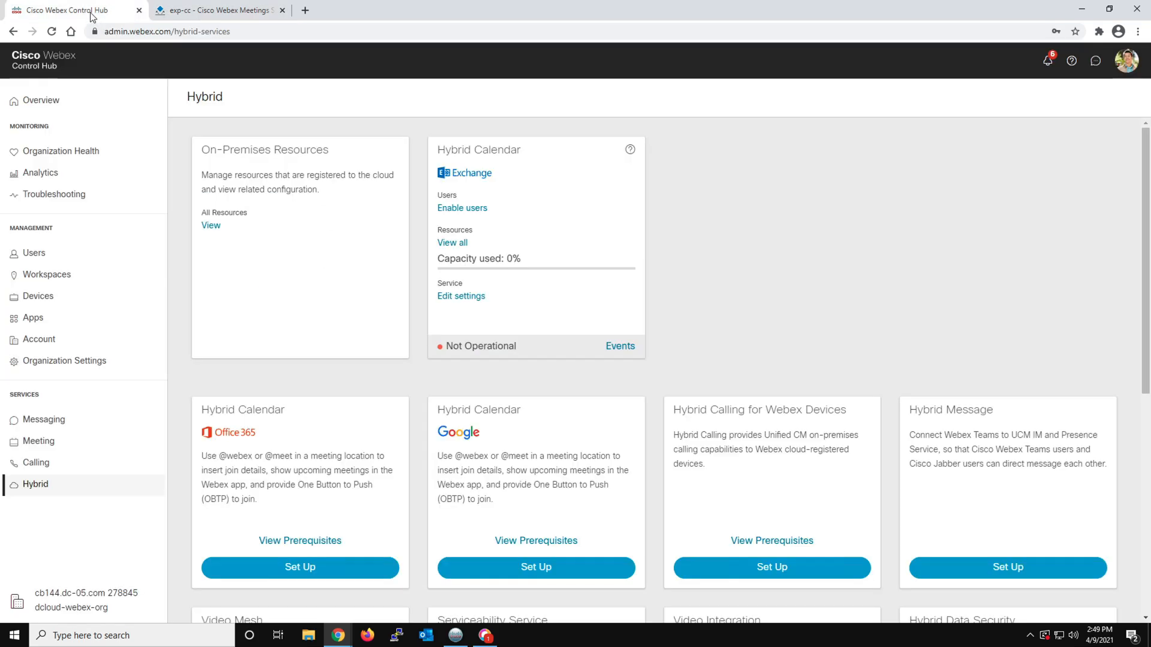
{"action": "left_click", "coordinate": [35, 342]}
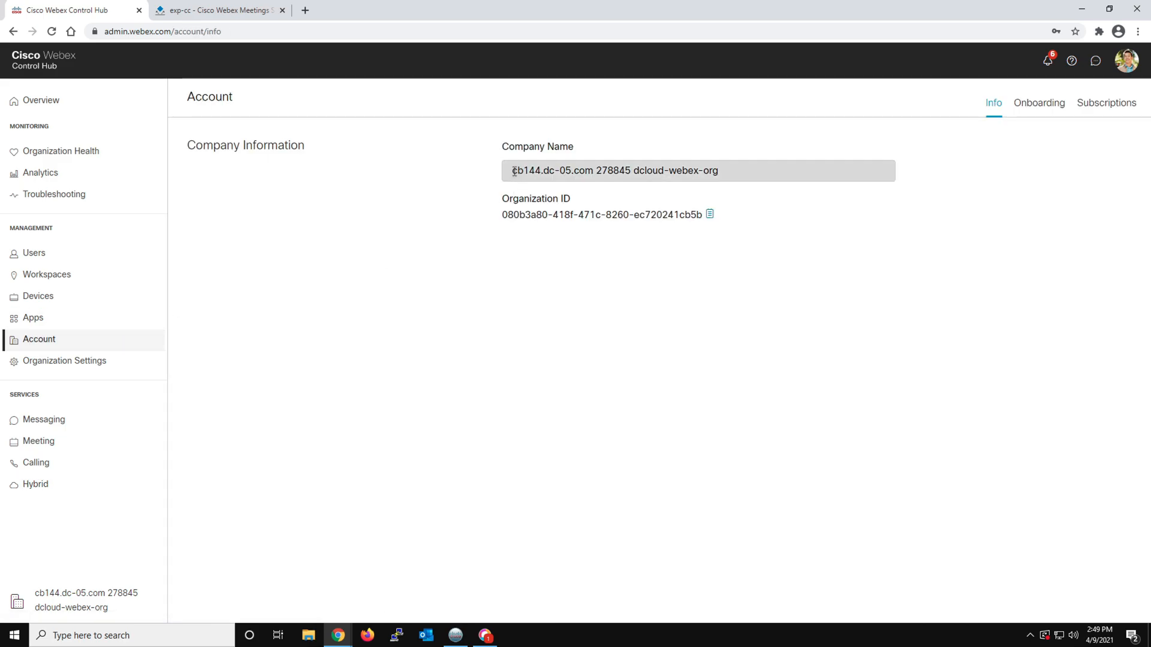
{"action": "left_click_drag", "start_coordinate": [719, 171], "coordinate": [522, 170]}
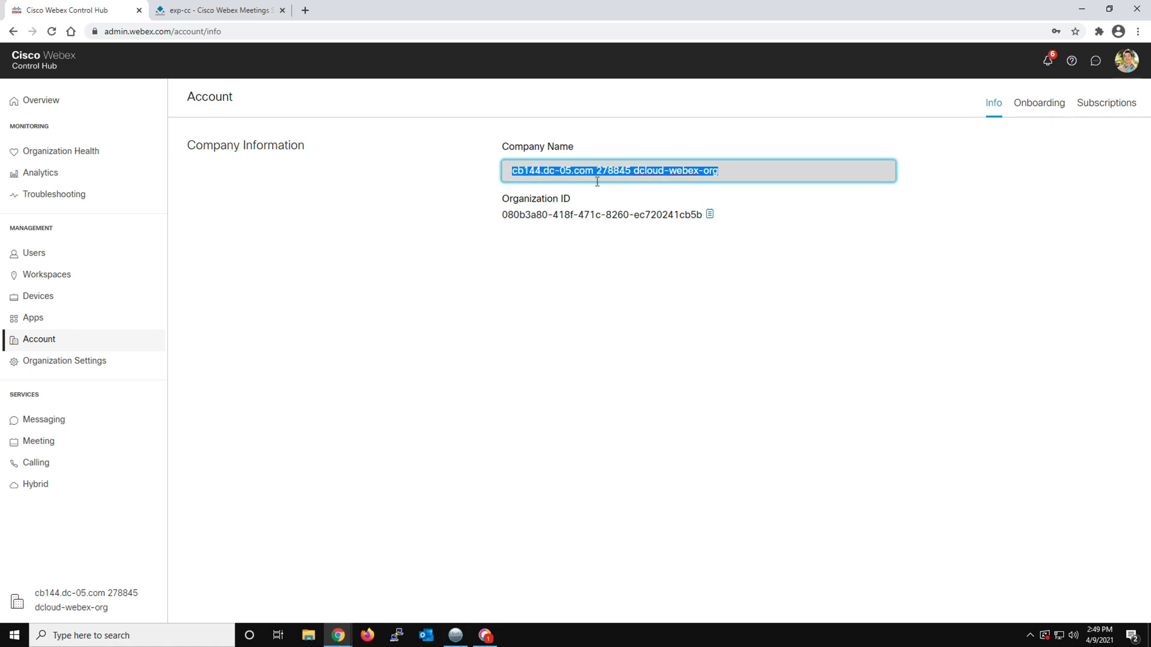
{"action": "left_click", "coordinate": [600, 248]}
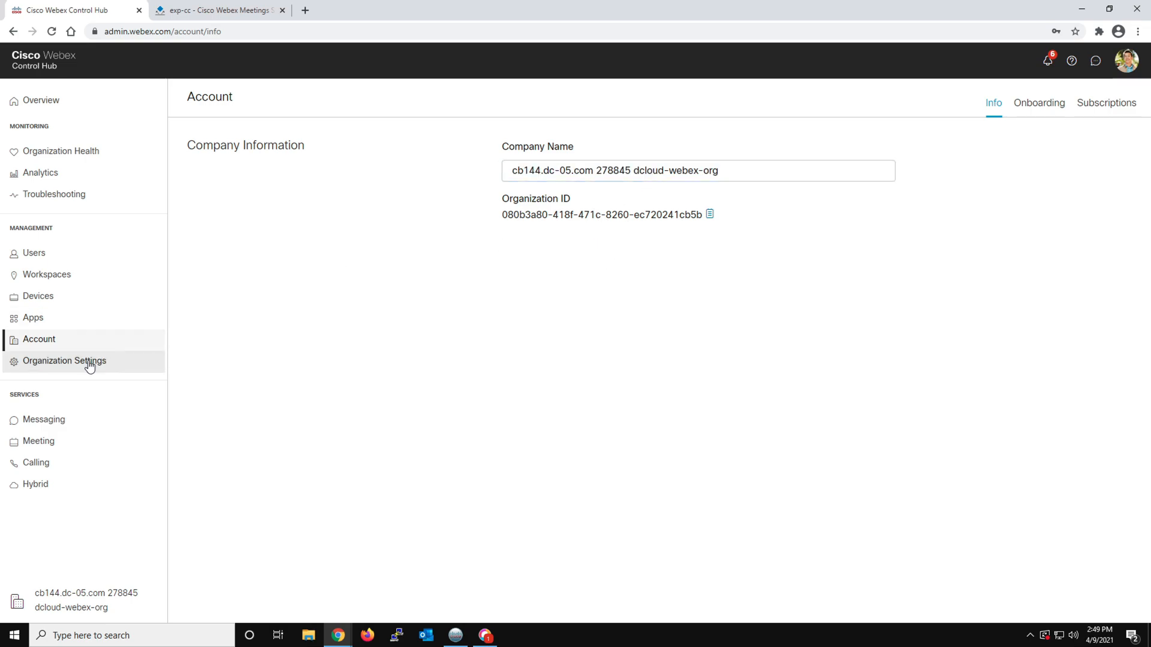
{"action": "left_click", "coordinate": [129, 365]}
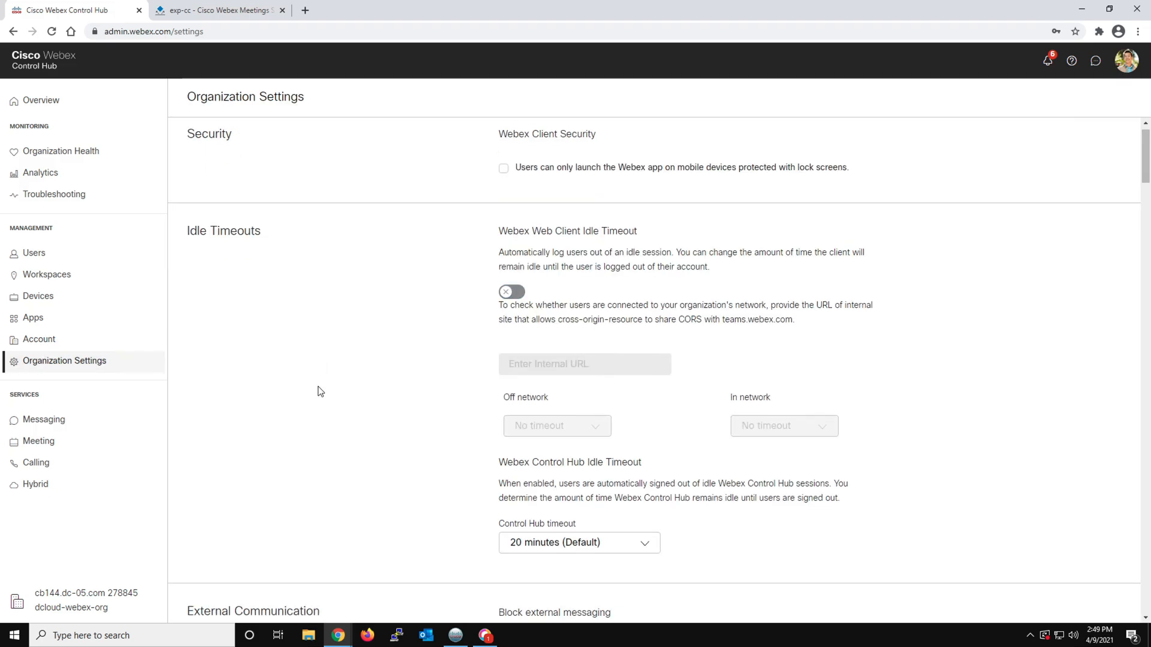
{"action": "scroll", "coordinate": [320, 391], "scroll_direction": "down", "scroll_amount": 7}
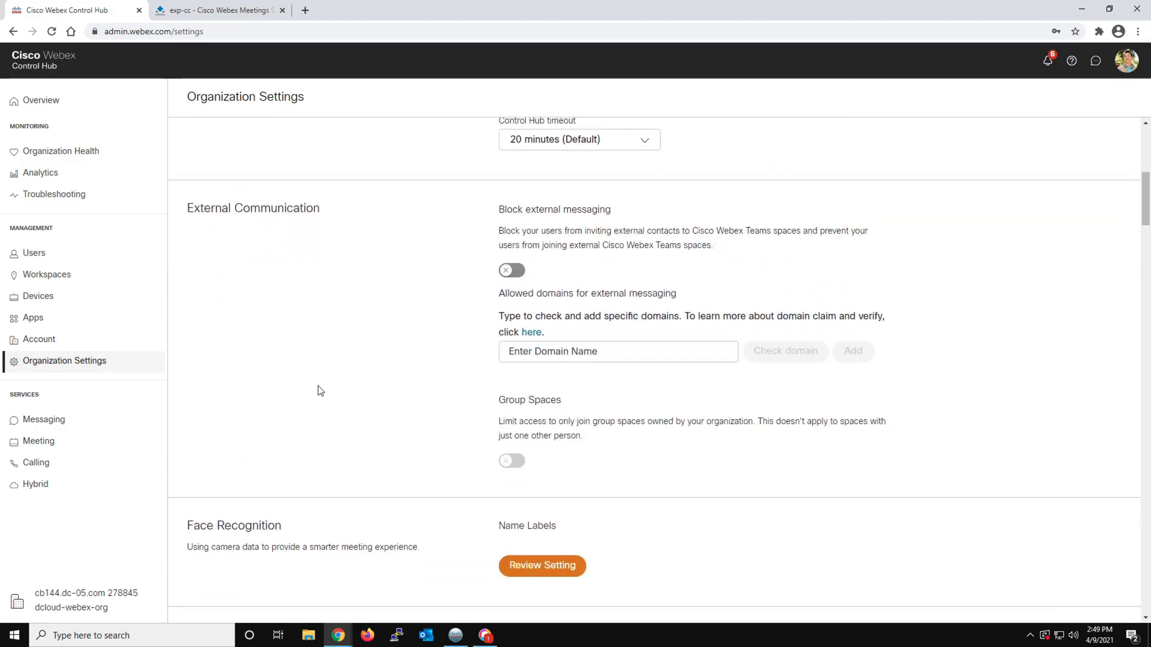
{"action": "scroll", "coordinate": [320, 391], "scroll_direction": "down", "scroll_amount": 1}
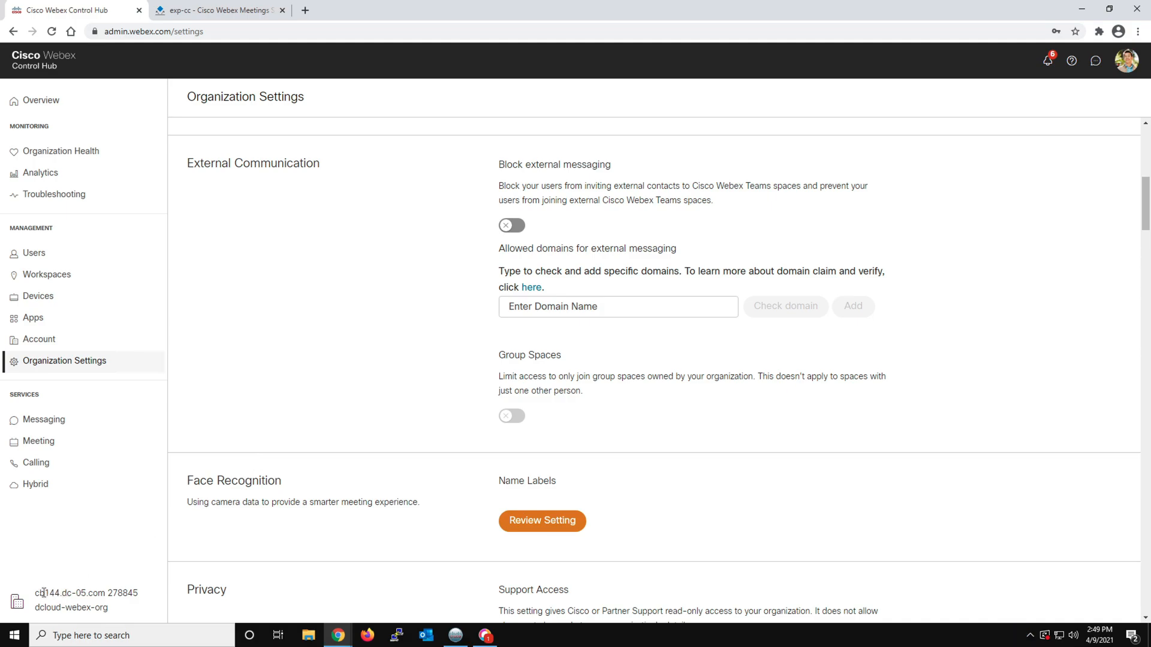
{"action": "left_click_drag", "start_coordinate": [34, 592], "coordinate": [57, 592]}
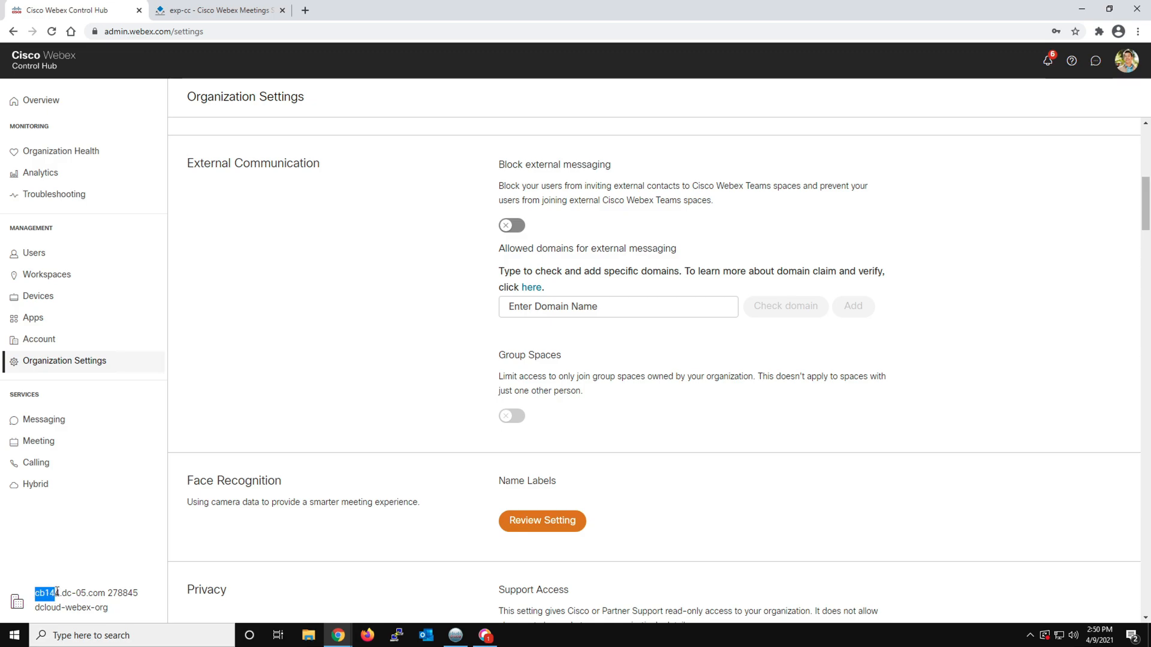
{"action": "right_click", "coordinate": [52, 591]}
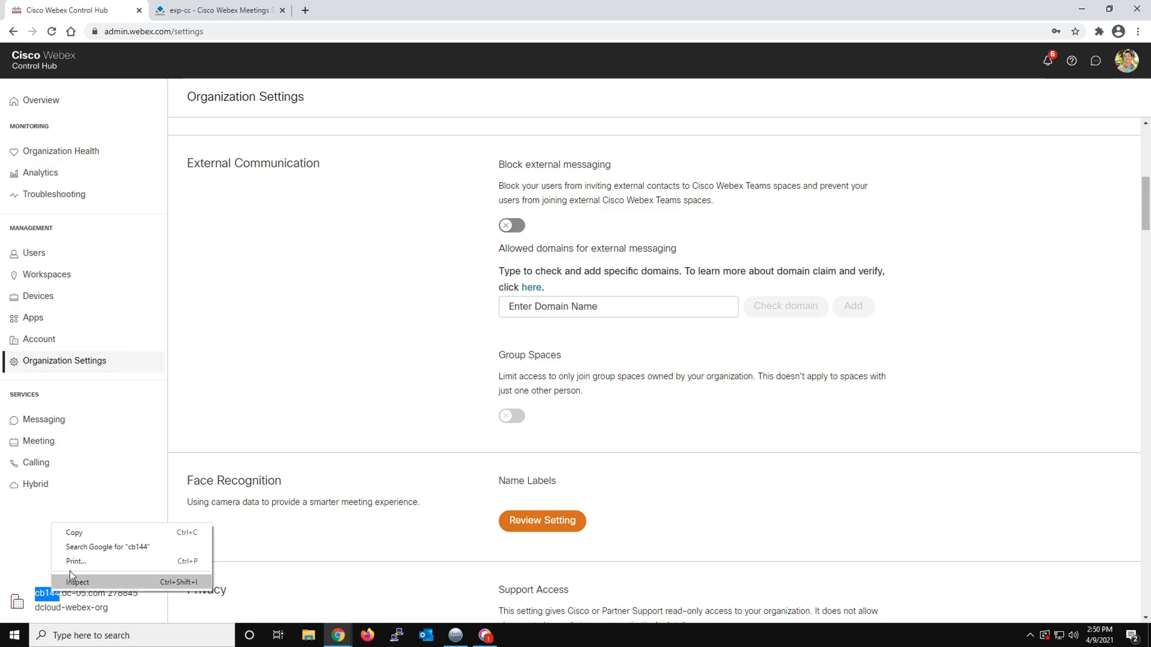
{"action": "left_click", "coordinate": [29, 558]}
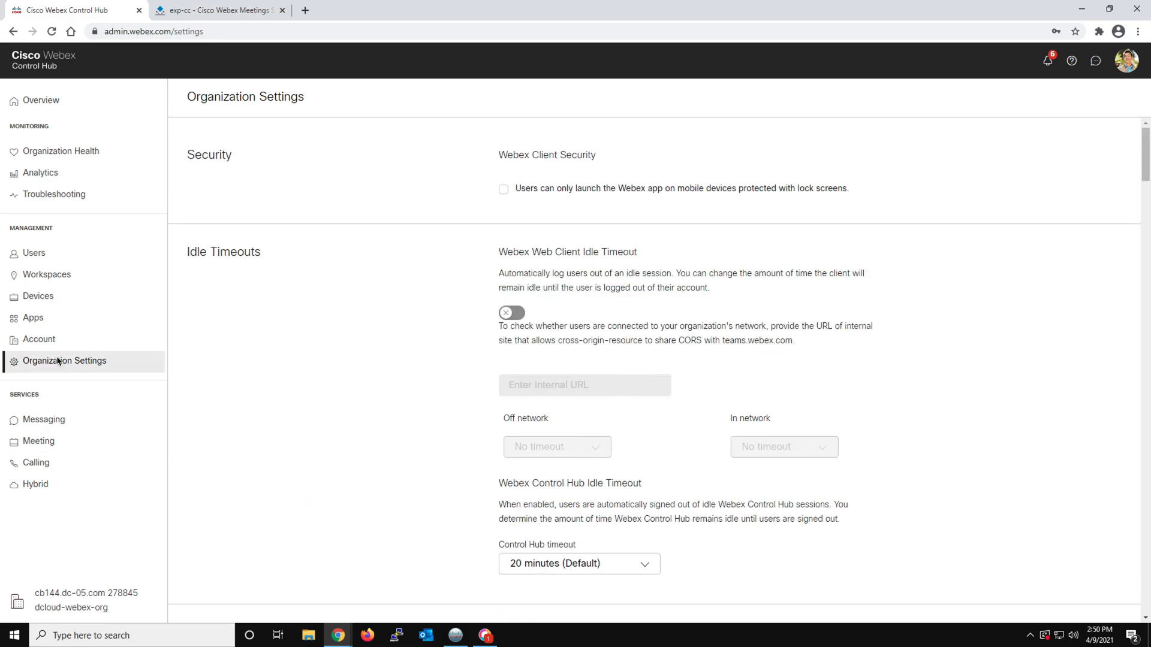
Open the organization's Webex meeting site details in Control Hub and copy the site name cb14405a.webex.com
{"action": "left_click", "coordinate": [41, 446]}
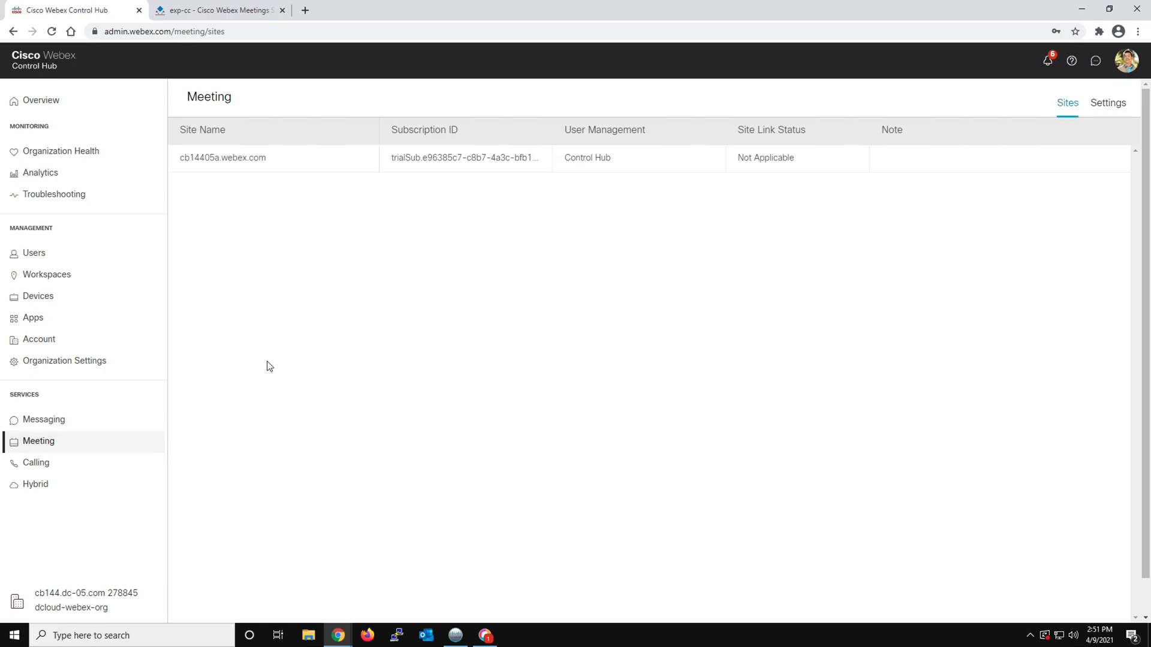
{"action": "left_click", "coordinate": [260, 162]}
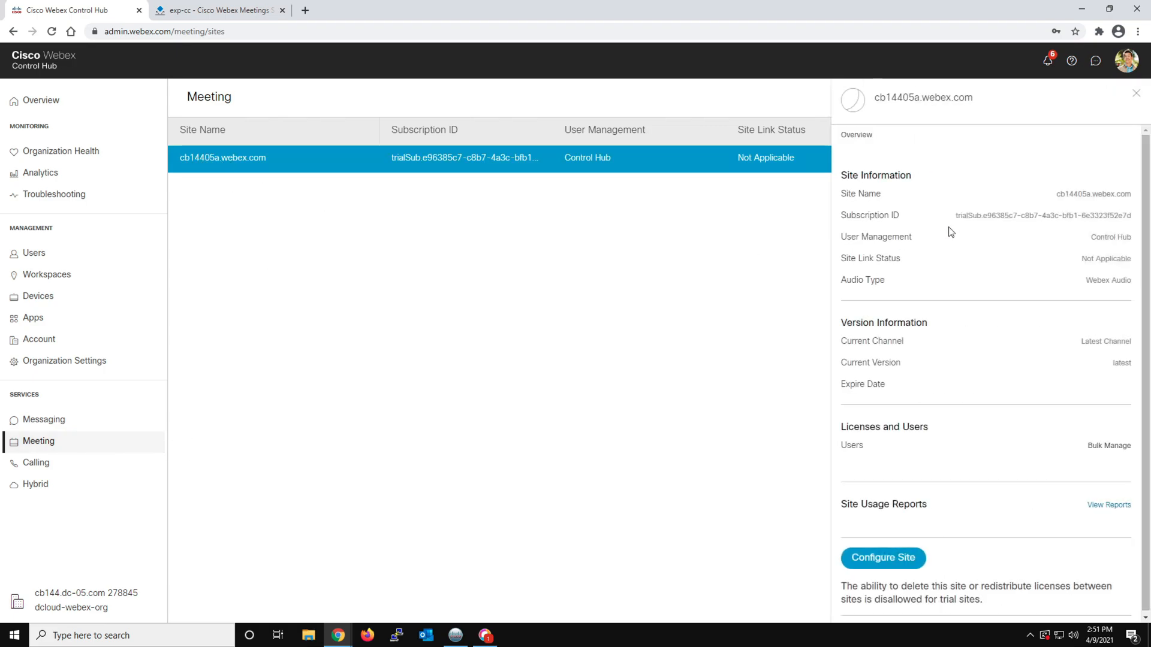
{"action": "left_click_drag", "start_coordinate": [1058, 195], "coordinate": [1132, 193]}
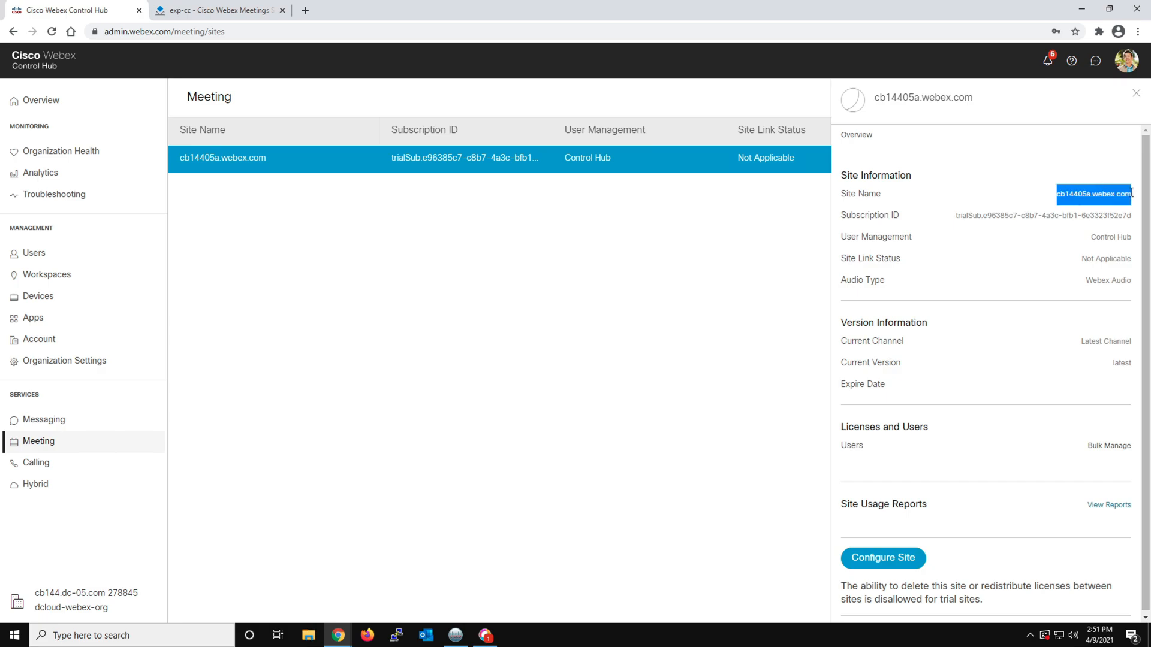
{"action": "right_click", "coordinate": [1119, 202]}
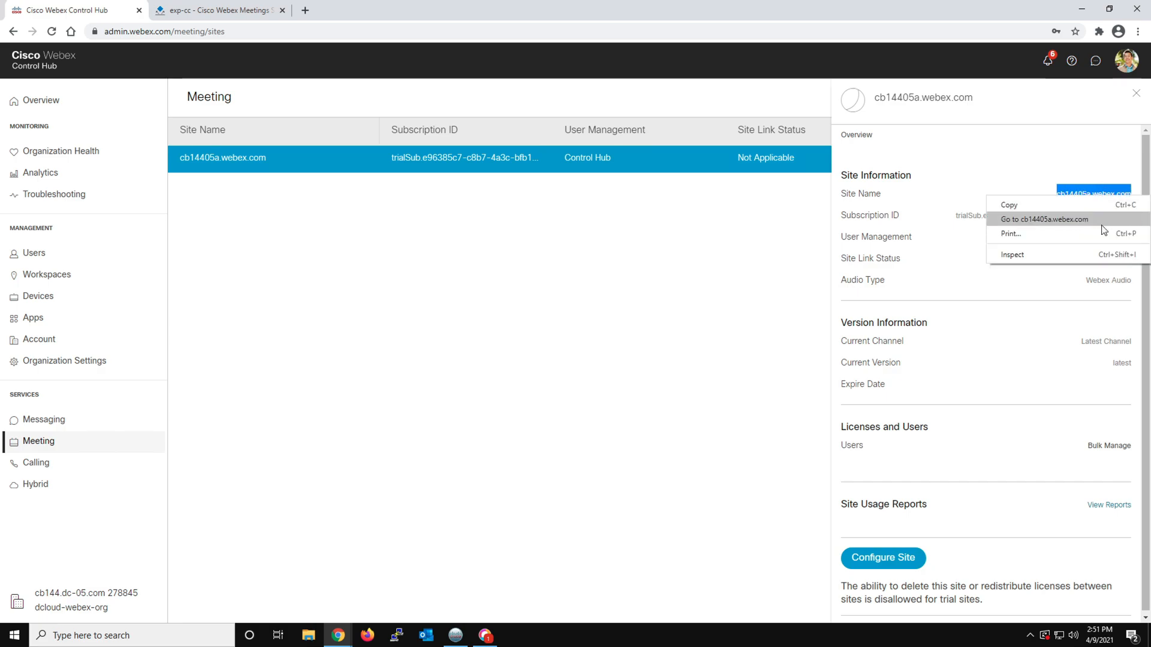
{"action": "left_click", "coordinate": [1077, 206]}
Add the Webex Meetings site on Expressway-C with cb14405a.webex.com as its fully qualified site name
{"action": "left_click", "coordinate": [233, 14]}
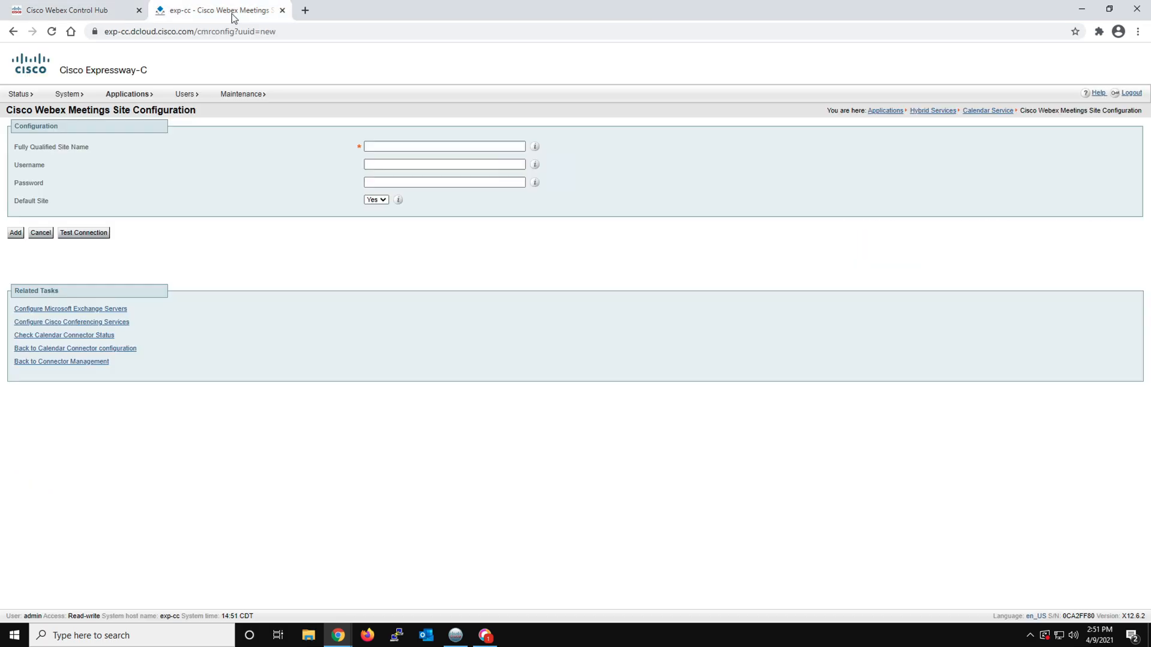
{"action": "left_click", "coordinate": [381, 150]}
{"action": "right_click", "coordinate": [380, 149]}
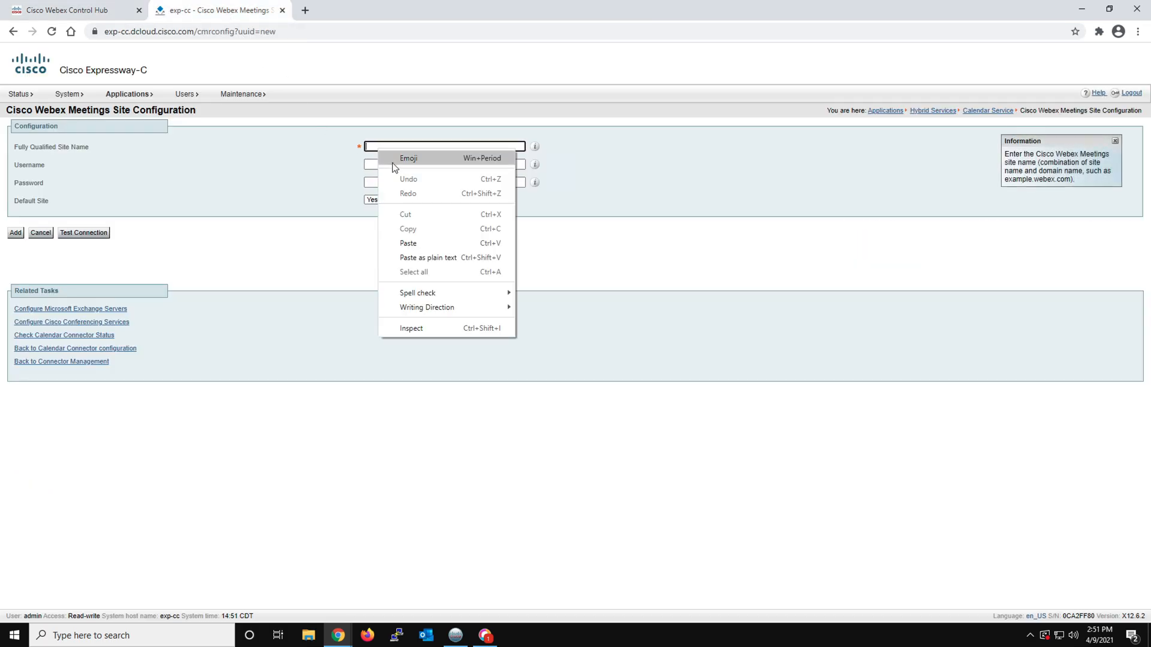
{"action": "left_click", "coordinate": [409, 245]}
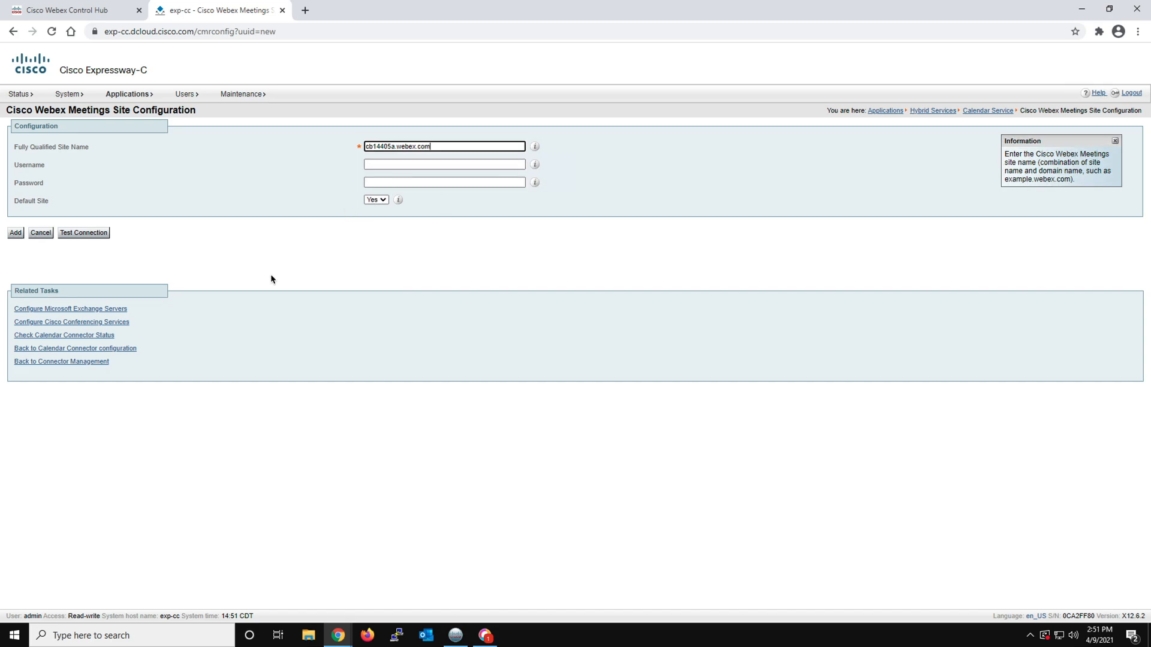
{"action": "left_click", "coordinate": [16, 233]}
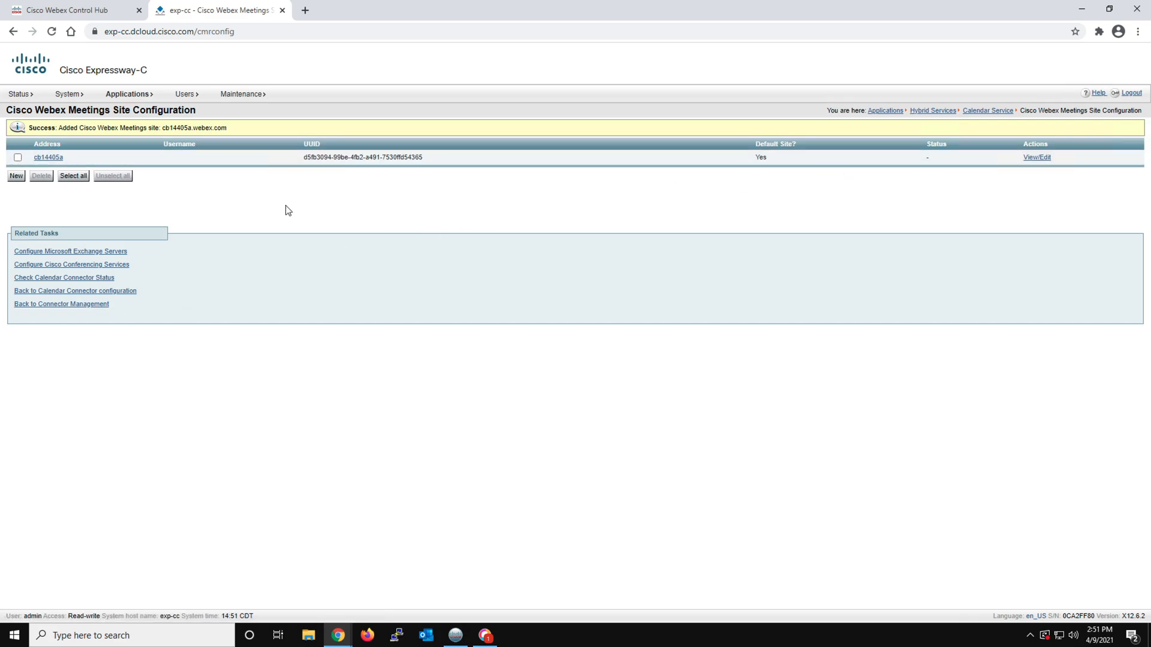
Set the Calendar Connector to Enabled in Expressway-C Connector Management, save it, and return to the Hybrid Services overview
{"action": "mouse_move", "coordinate": [131, 94]}
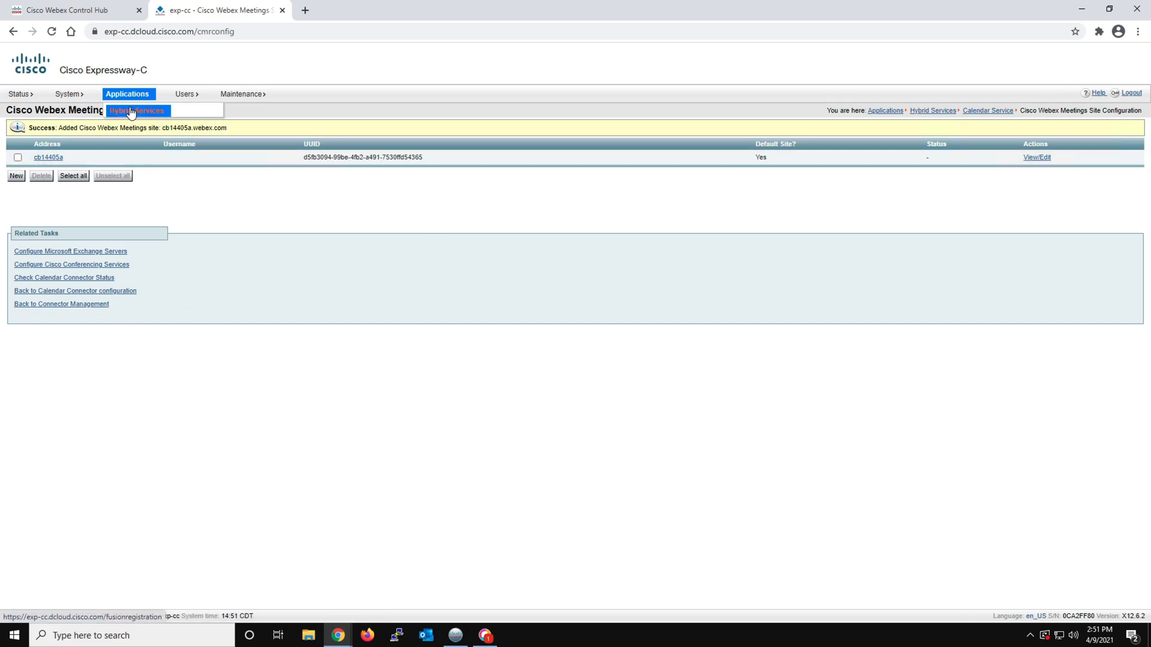
{"action": "mouse_move", "coordinate": [145, 112]}
{"action": "left_click", "coordinate": [250, 112]}
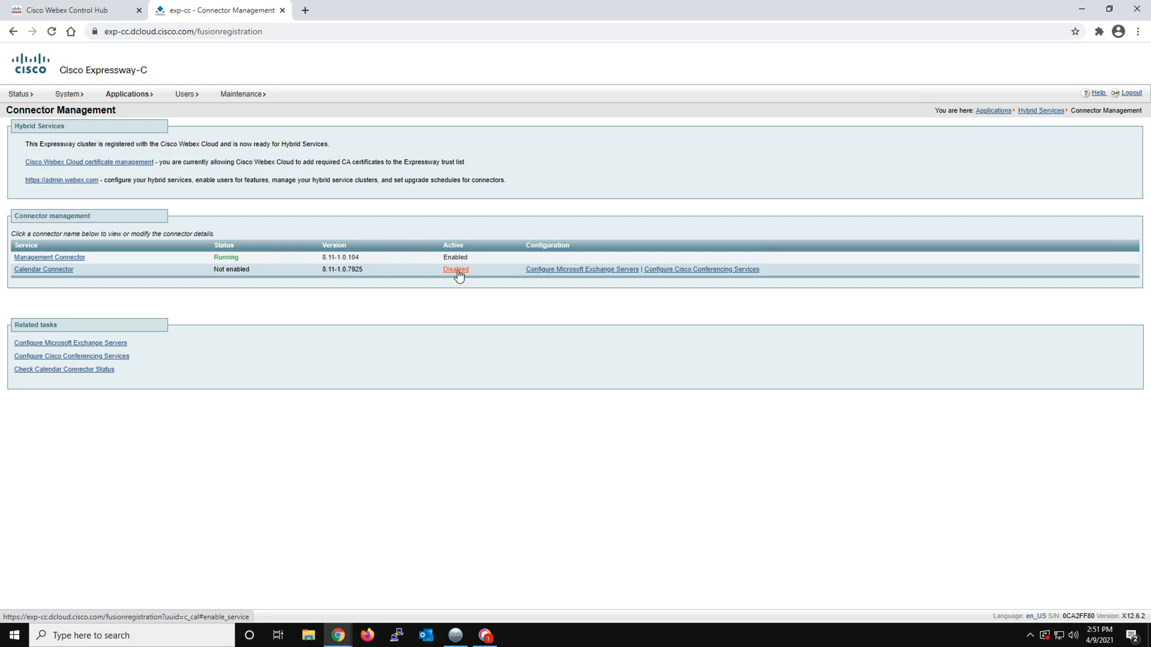
{"action": "left_click", "coordinate": [457, 271]}
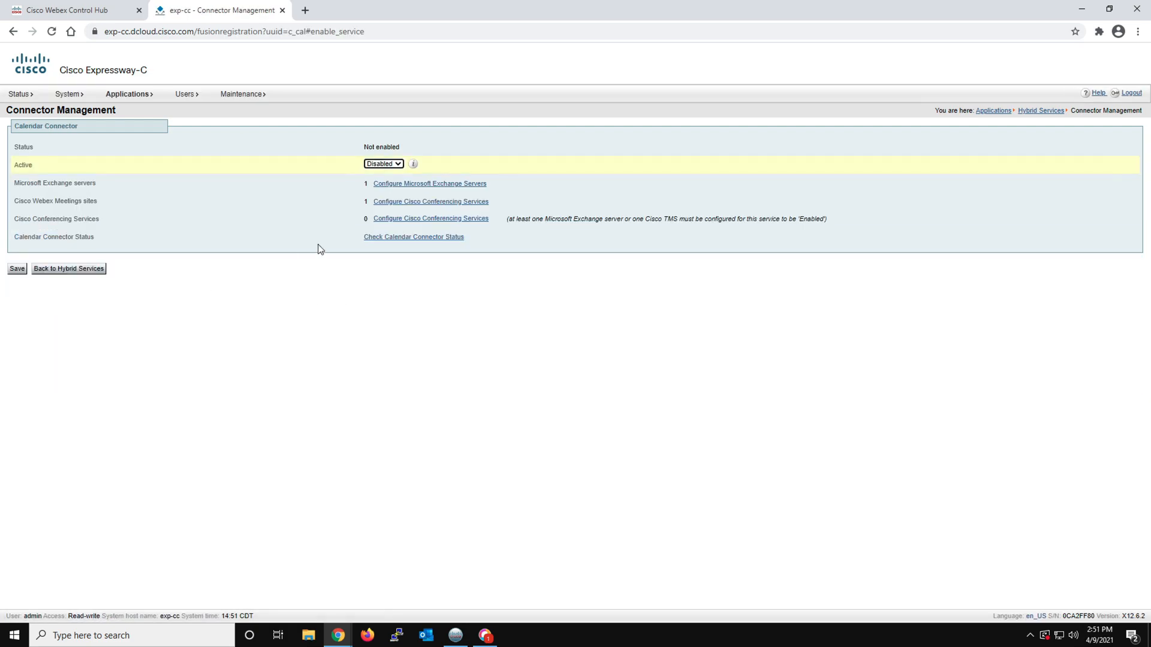
{"action": "left_click", "coordinate": [394, 166]}
{"action": "left_click", "coordinate": [386, 172]}
{"action": "left_click", "coordinate": [17, 269]}
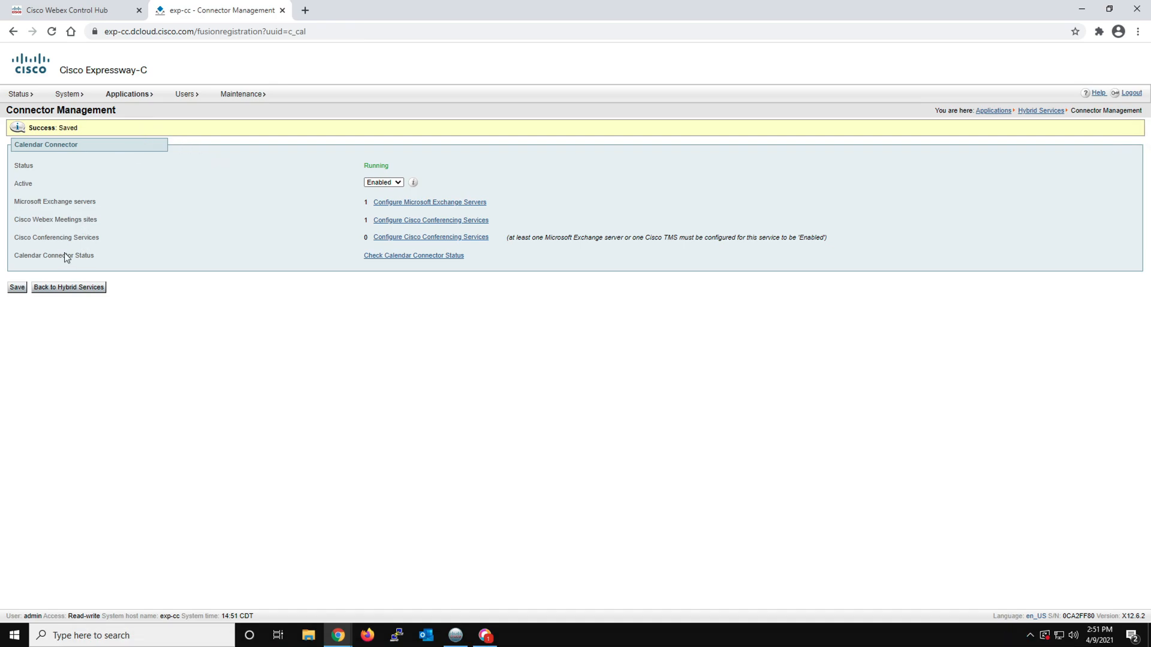
{"action": "left_click", "coordinate": [71, 289]}
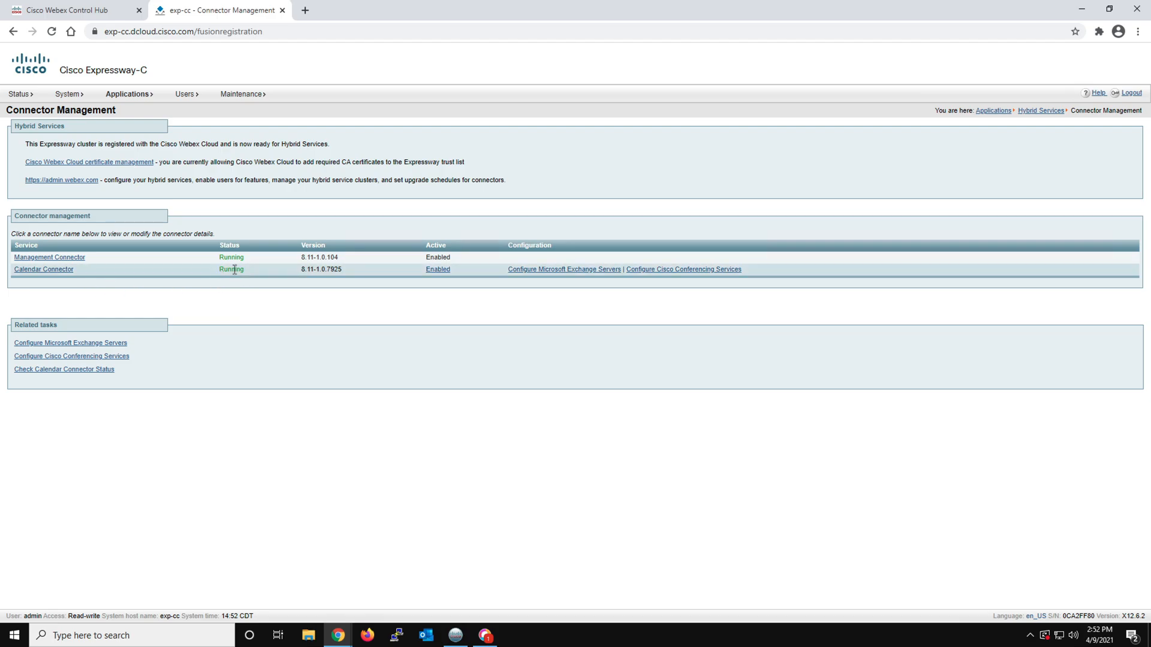
Switch to Control Hub and turn on the hybrid Calendar Service for the fourth listed user, a Product Manager, saving the change
{"action": "left_click", "coordinate": [89, 12]}
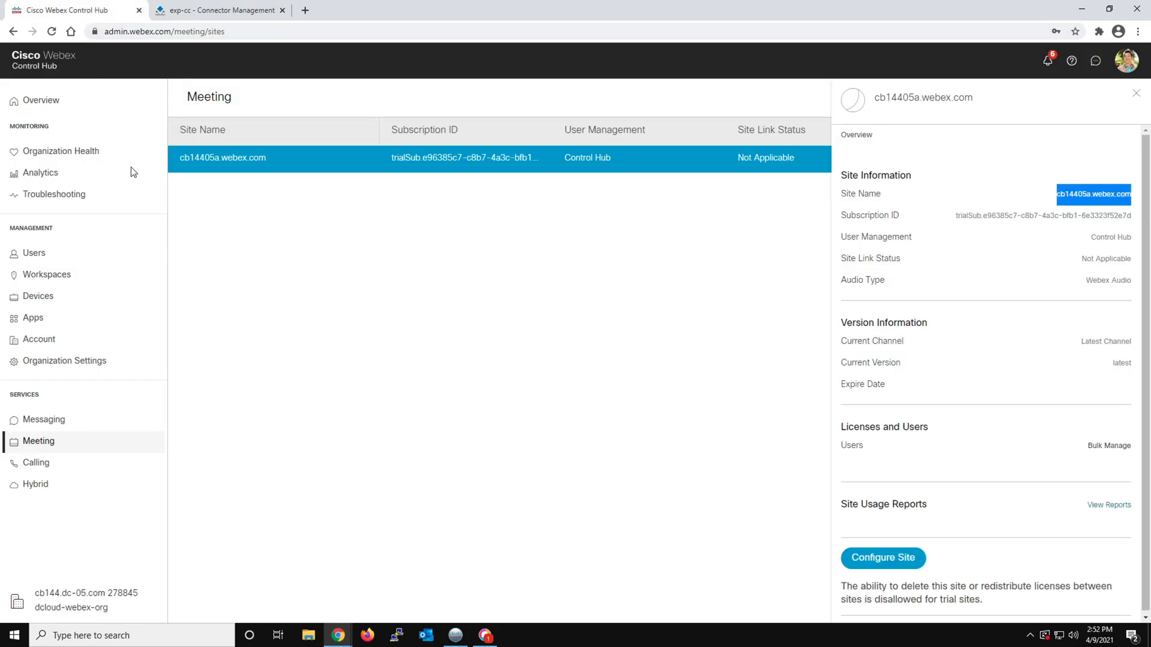
{"action": "left_click", "coordinate": [58, 485]}
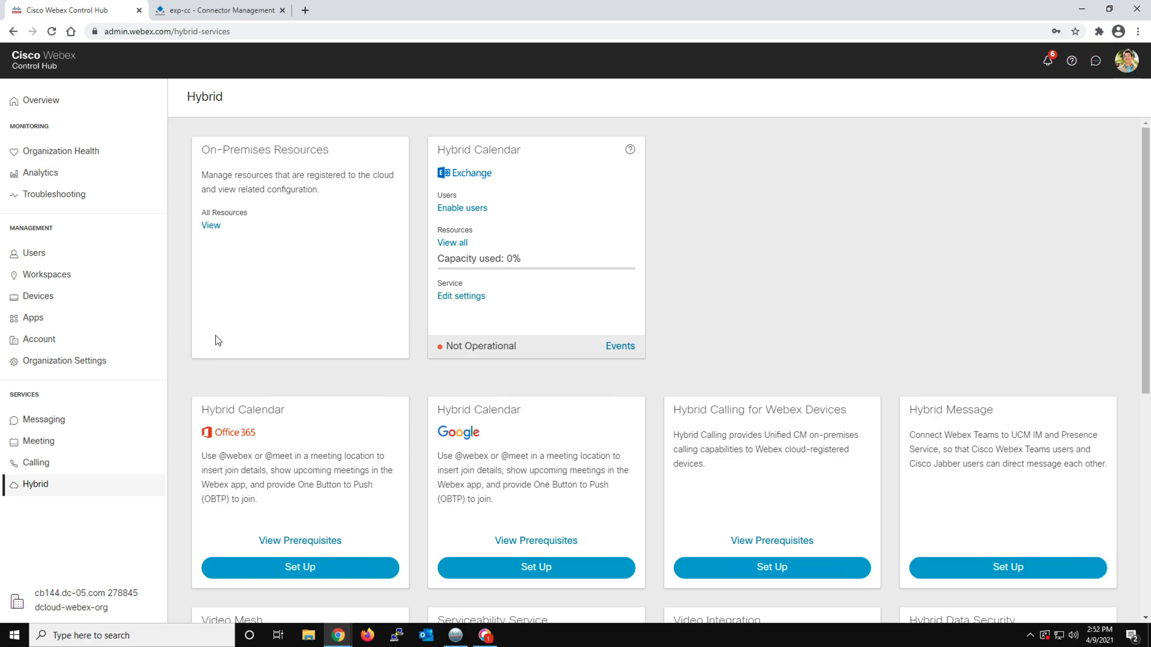
{"action": "left_click", "coordinate": [67, 257]}
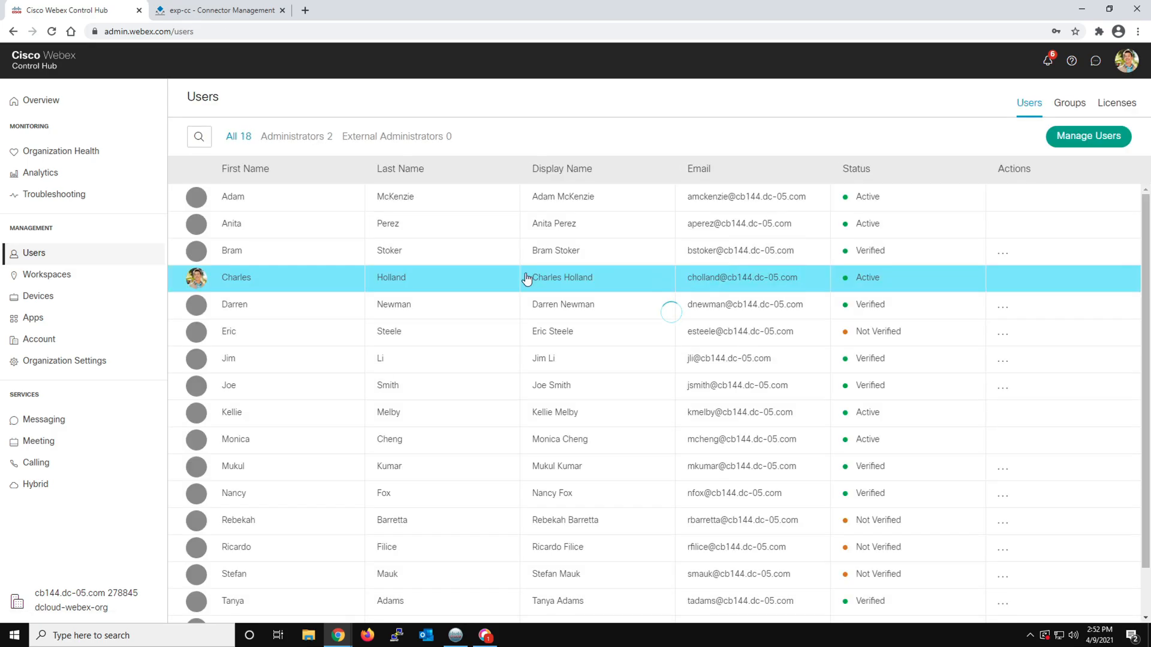
{"action": "left_click", "coordinate": [273, 280]}
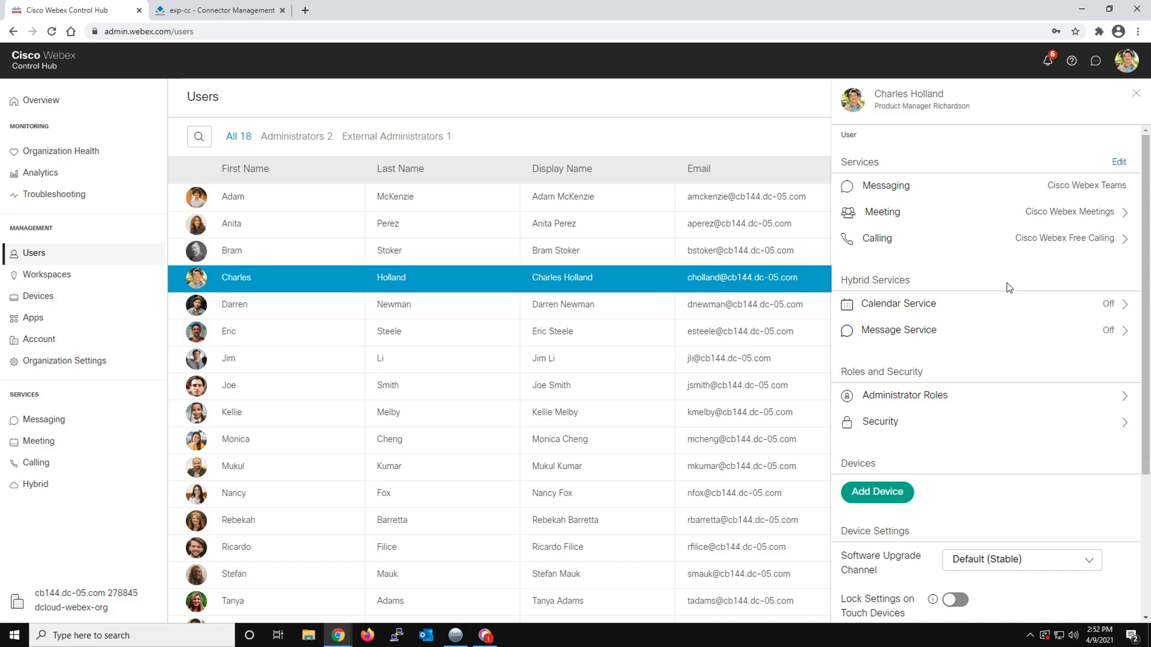
{"action": "left_click", "coordinate": [955, 304]}
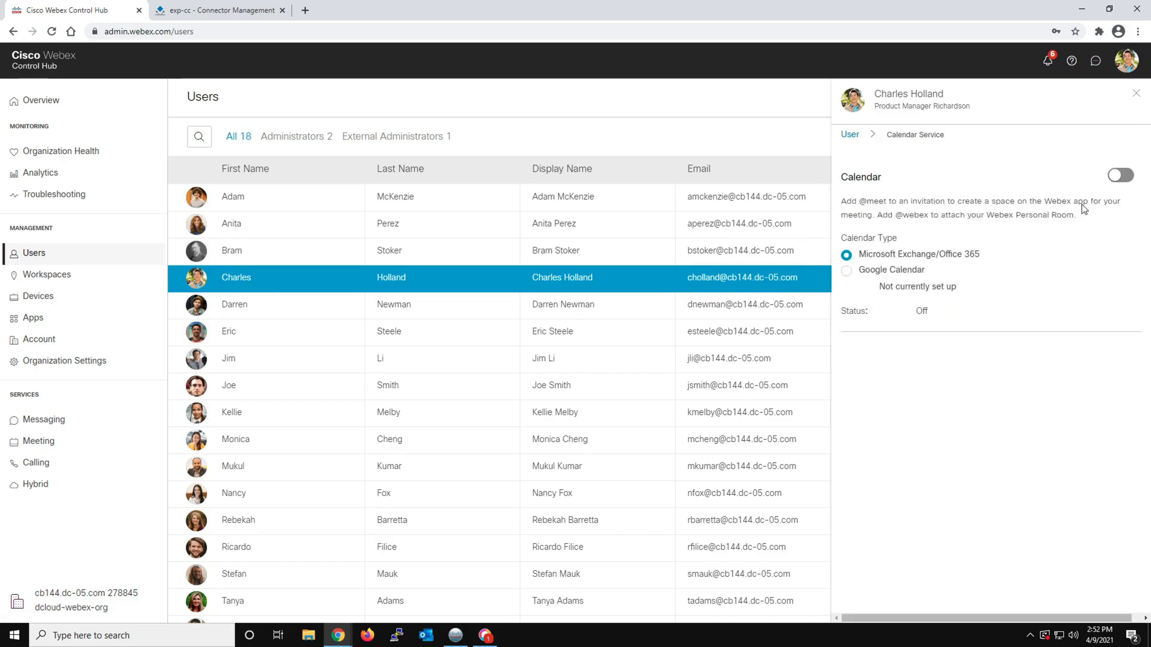
{"action": "left_click", "coordinate": [1118, 176]}
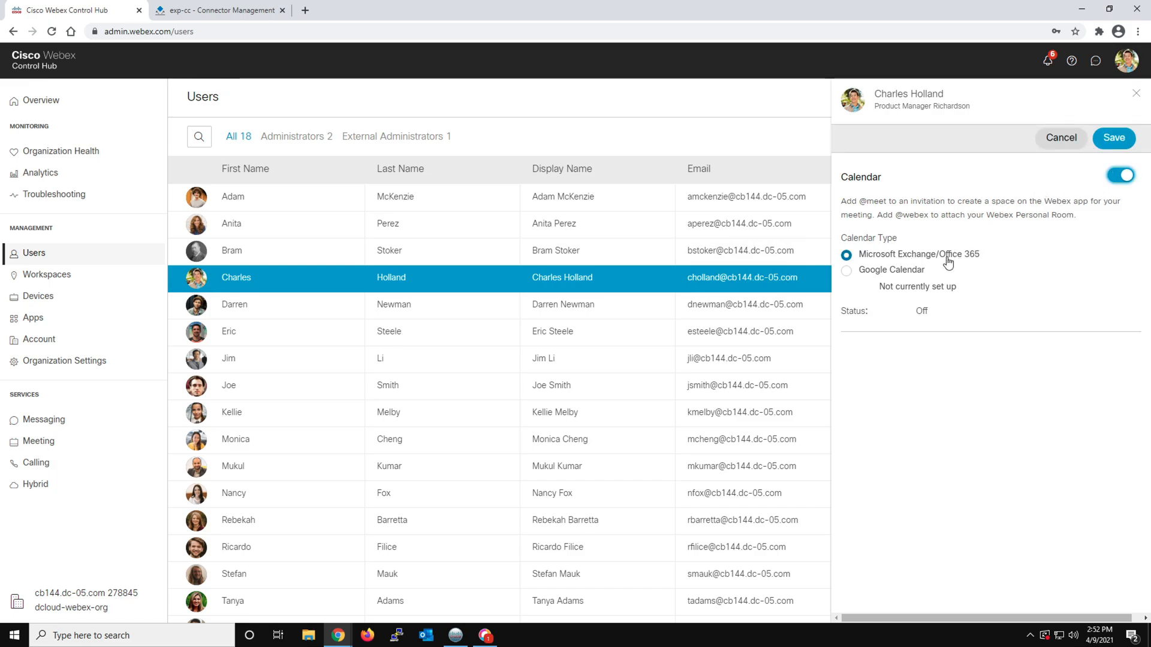
{"action": "left_click", "coordinate": [1113, 137]}
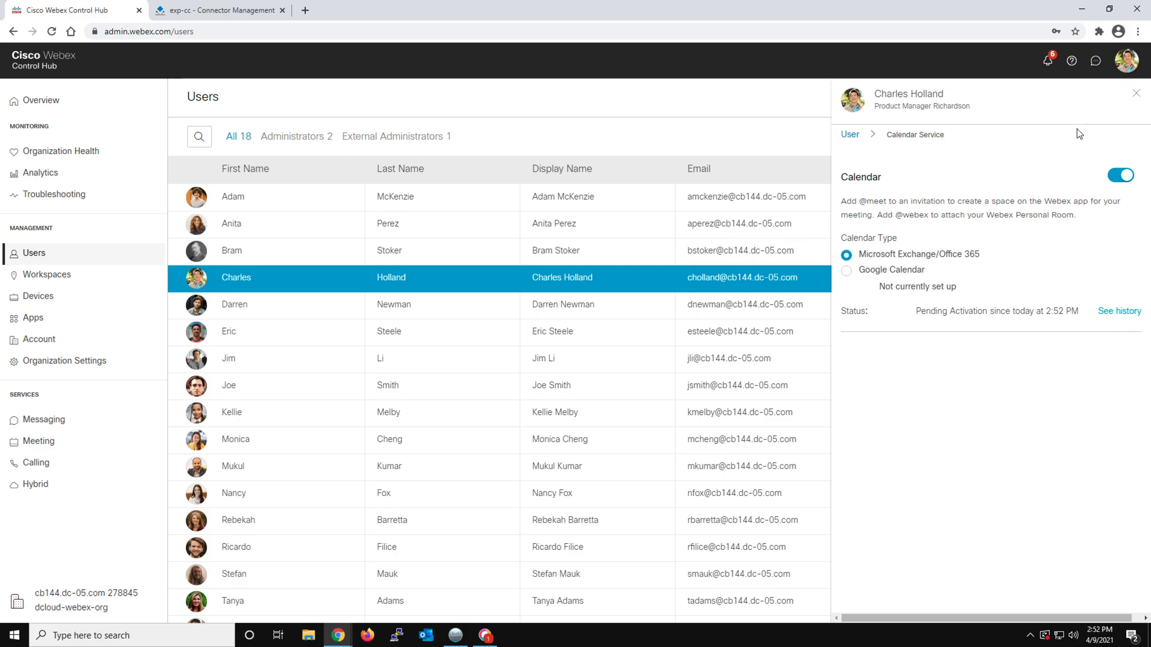
{"action": "left_click", "coordinate": [1136, 97]}
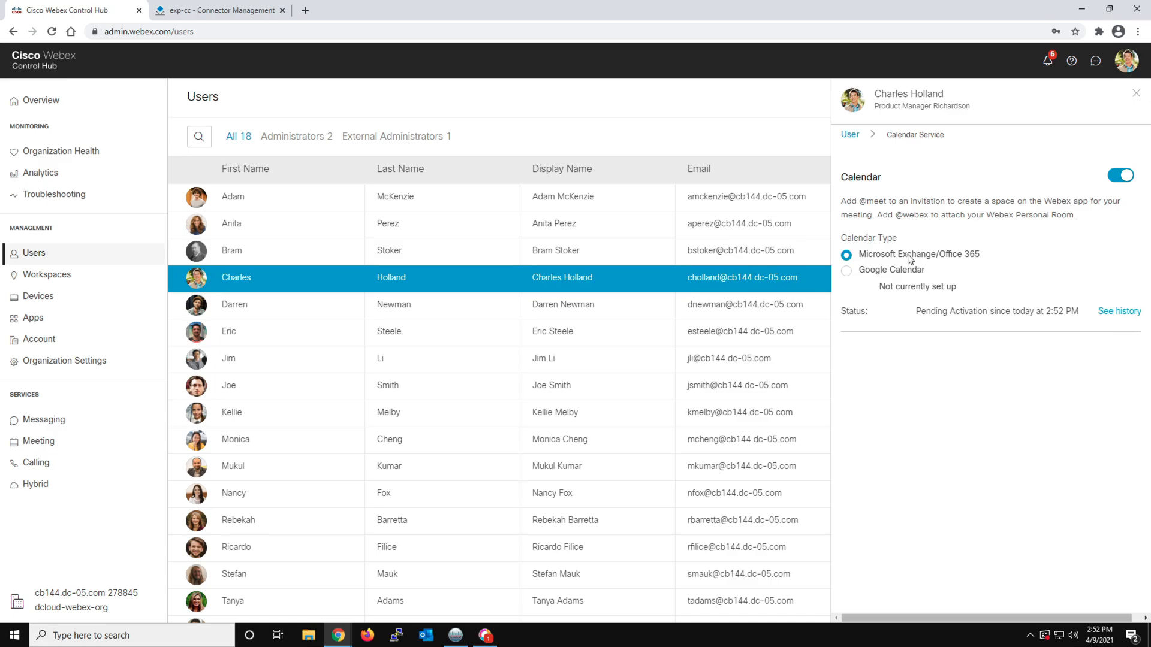
Turn on the hybrid Calendar Service for the second listed user, an Account Manager, and save the change
{"action": "left_click", "coordinate": [341, 228]}
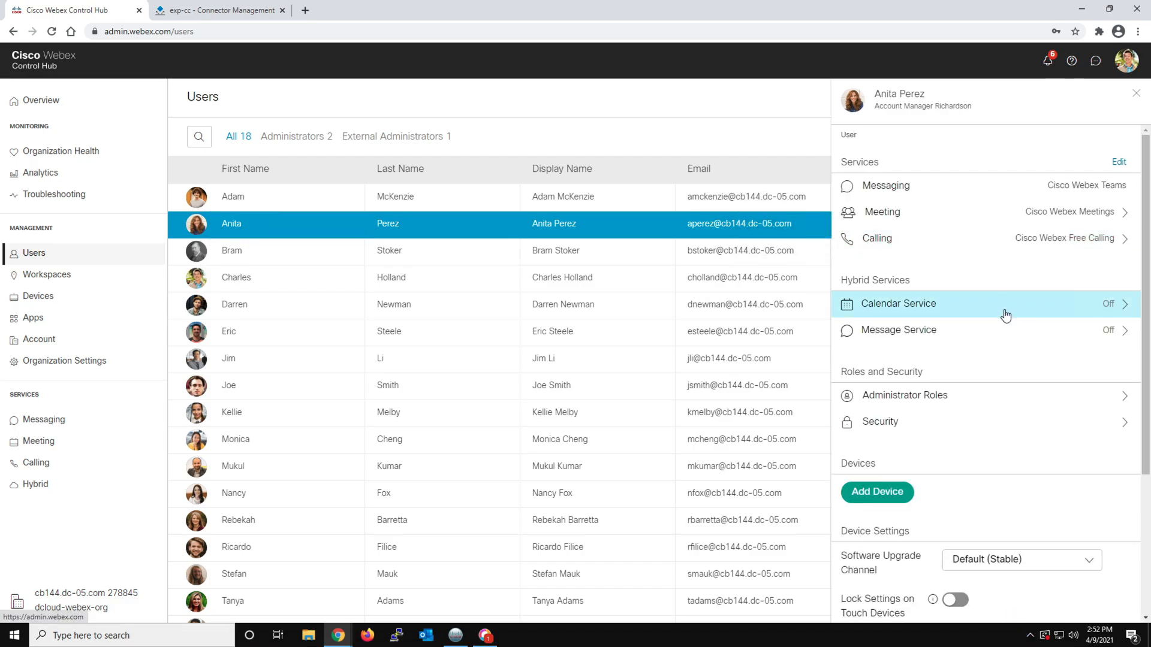
{"action": "left_click", "coordinate": [1023, 311]}
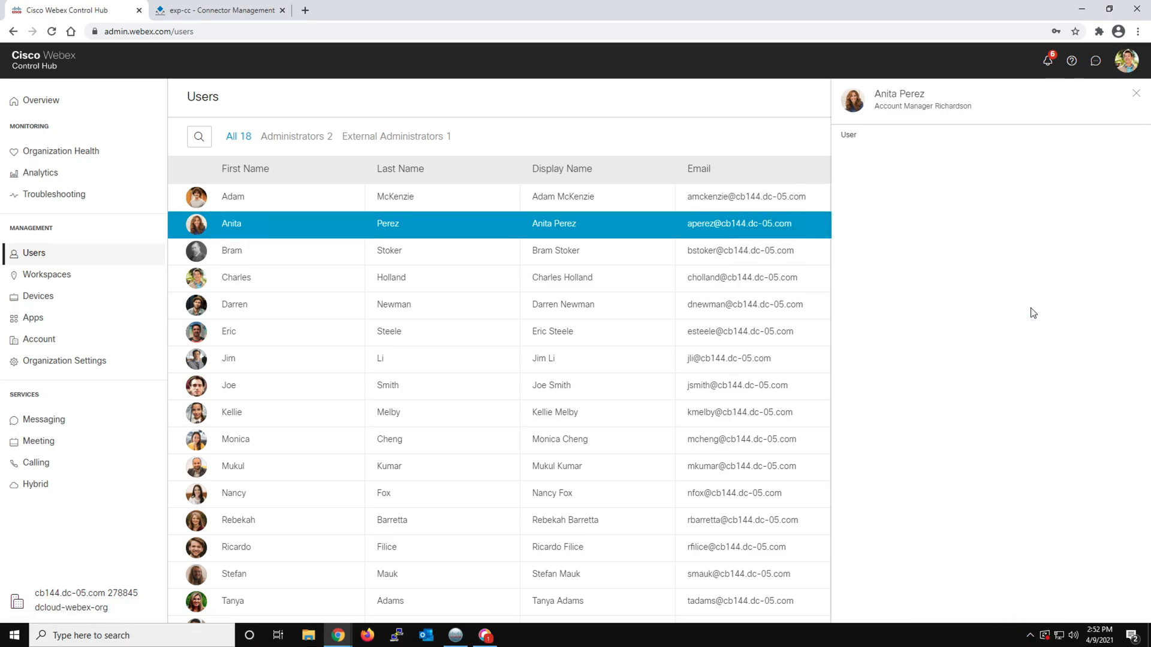
{"action": "left_click", "coordinate": [1119, 175]}
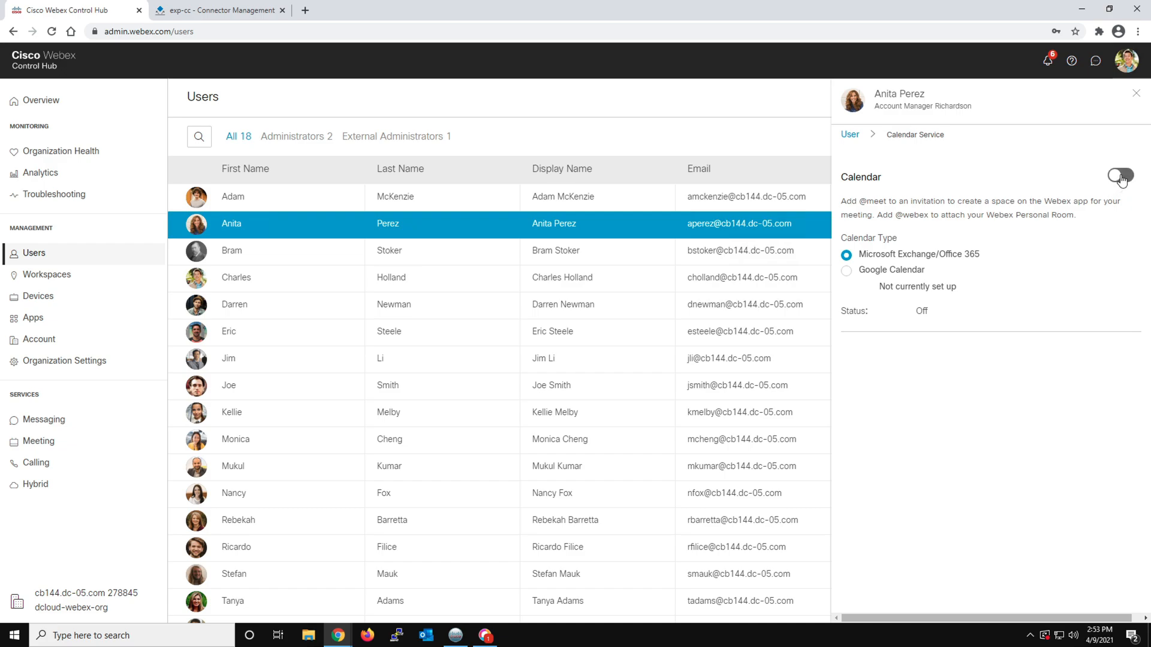
{"action": "left_click", "coordinate": [1113, 139]}
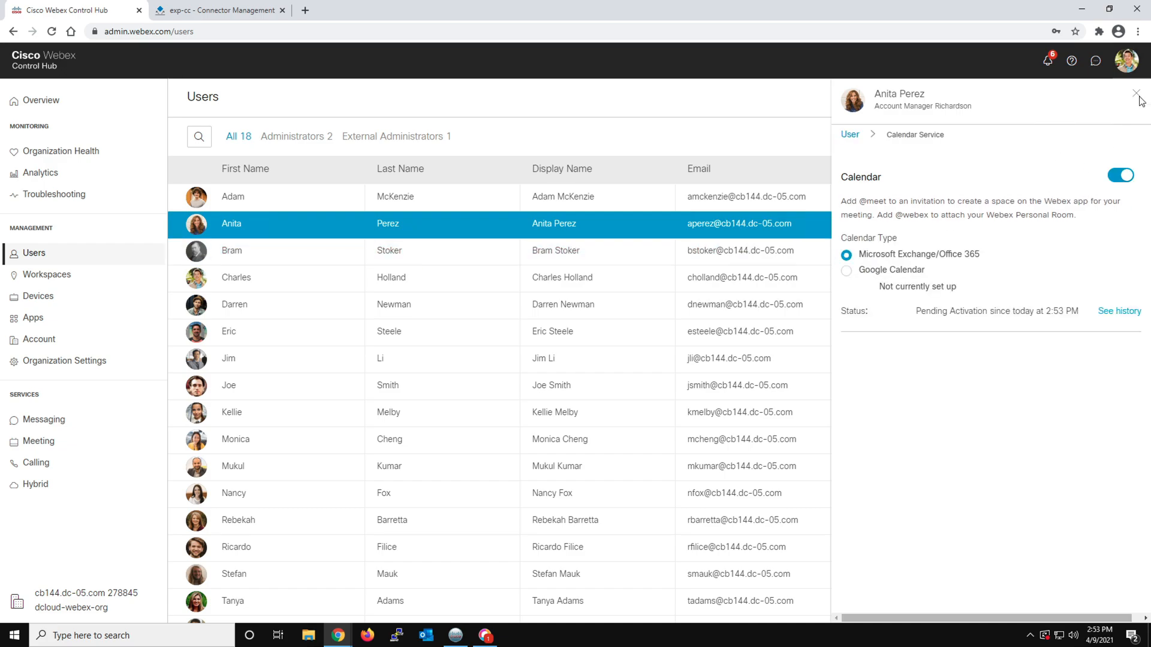
{"action": "key", "text": "Escape"}
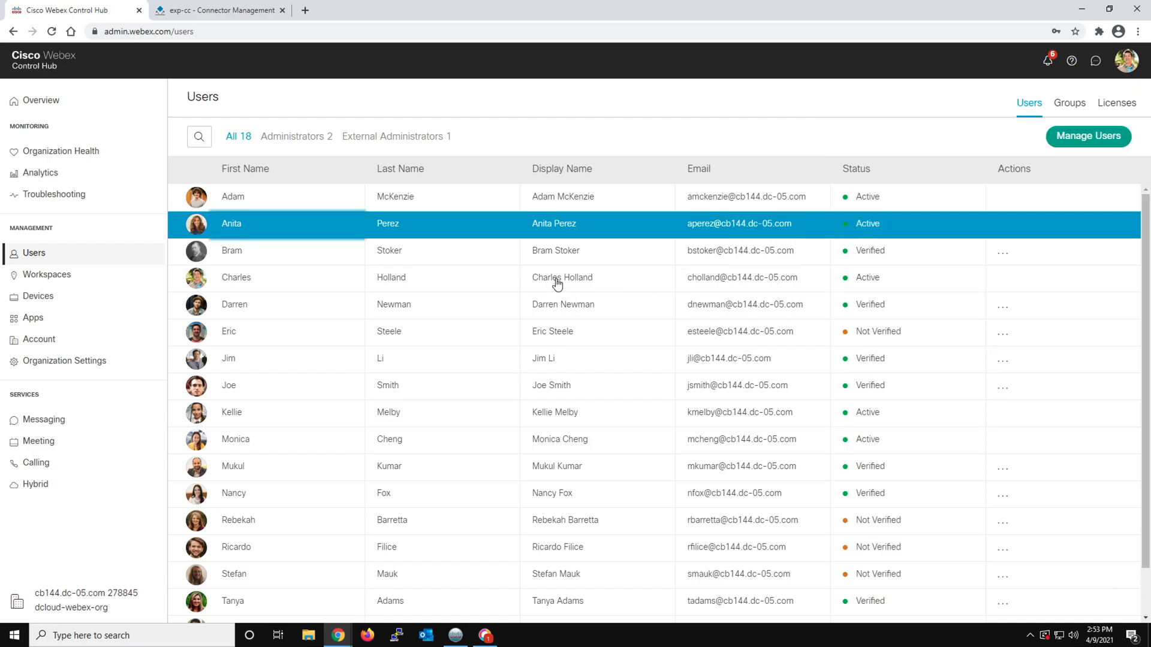
Turn on the hybrid Calendar Service for the ninth listed user and save the change
{"action": "left_click", "coordinate": [290, 413]}
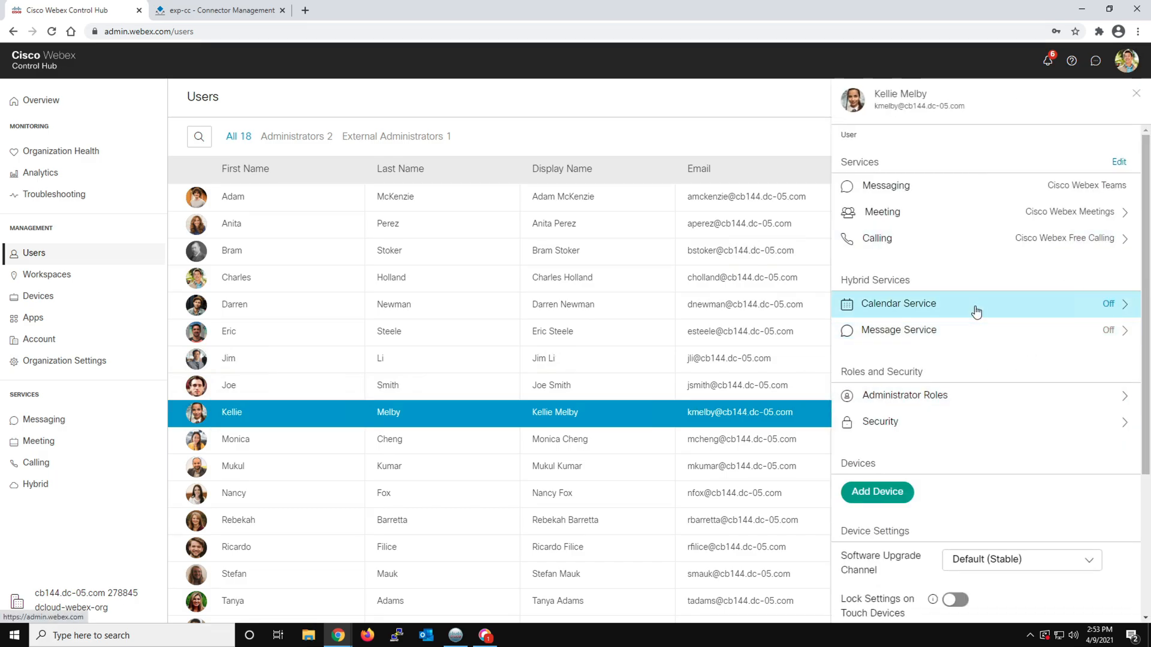
{"action": "left_click", "coordinate": [974, 304]}
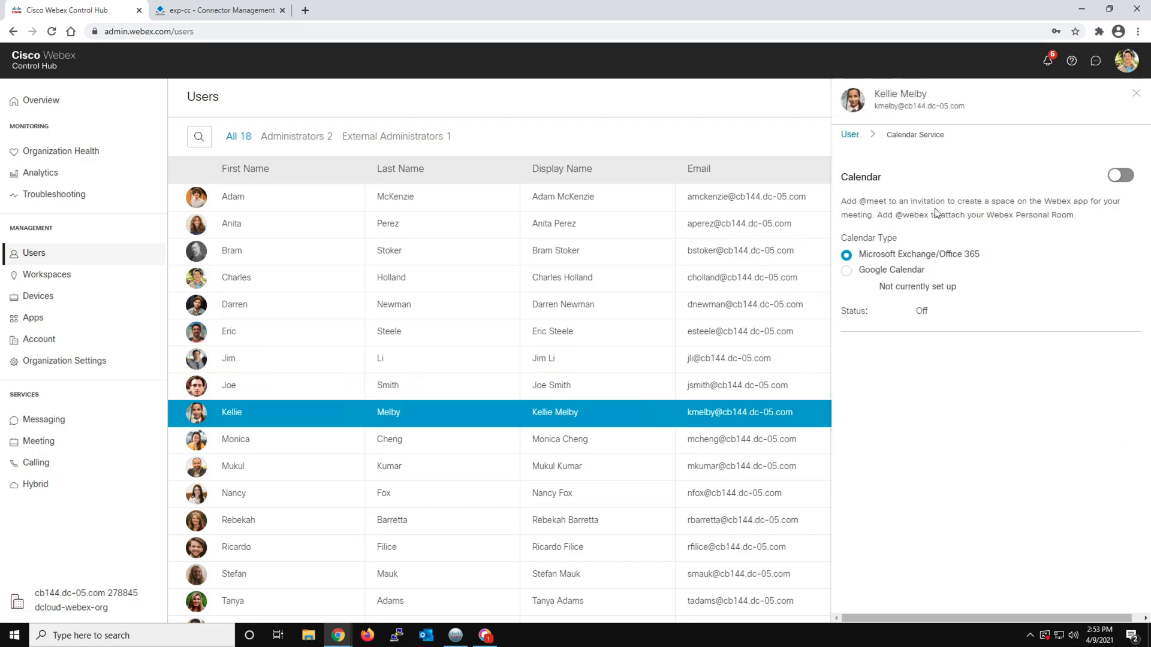
{"action": "left_click", "coordinate": [1120, 175]}
{"action": "left_click", "coordinate": [1114, 137]}
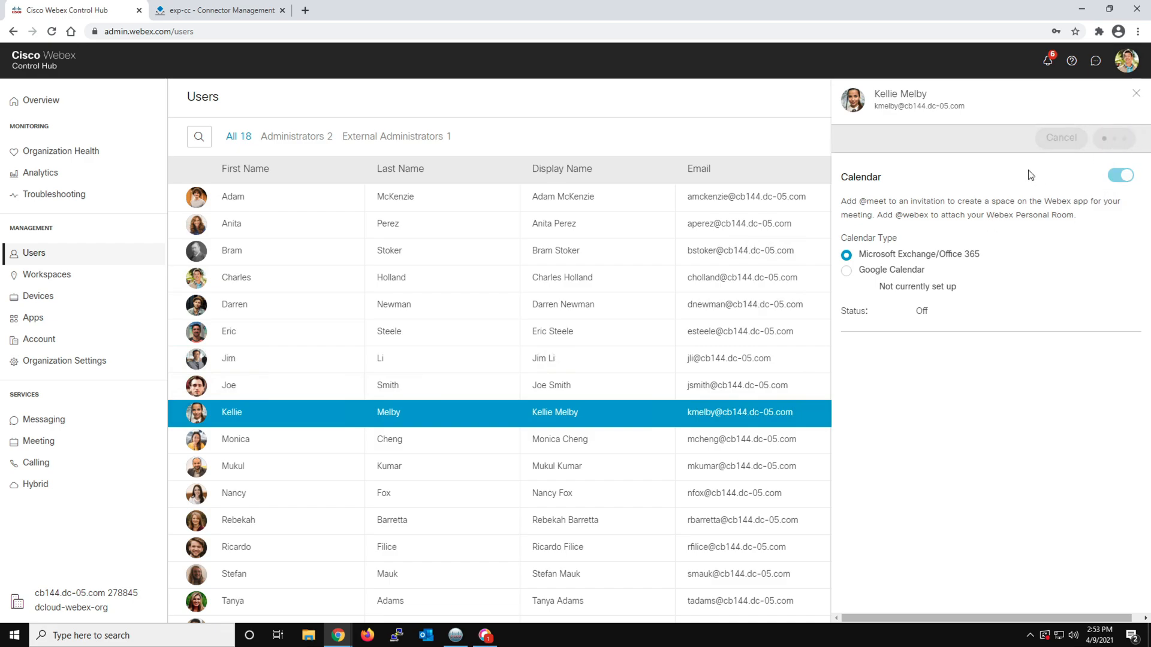
{"action": "left_click", "coordinate": [1137, 96]}
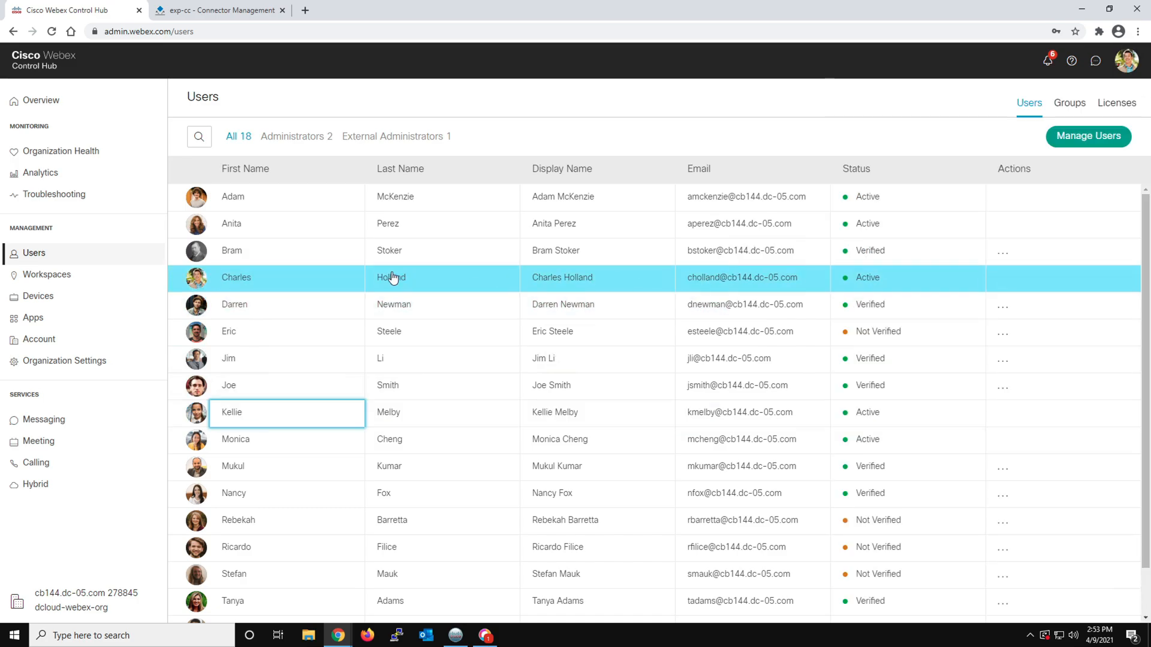
Check the Calendar Service activation status of the second, fourth and ninth listed users
{"action": "left_click", "coordinate": [290, 284]}
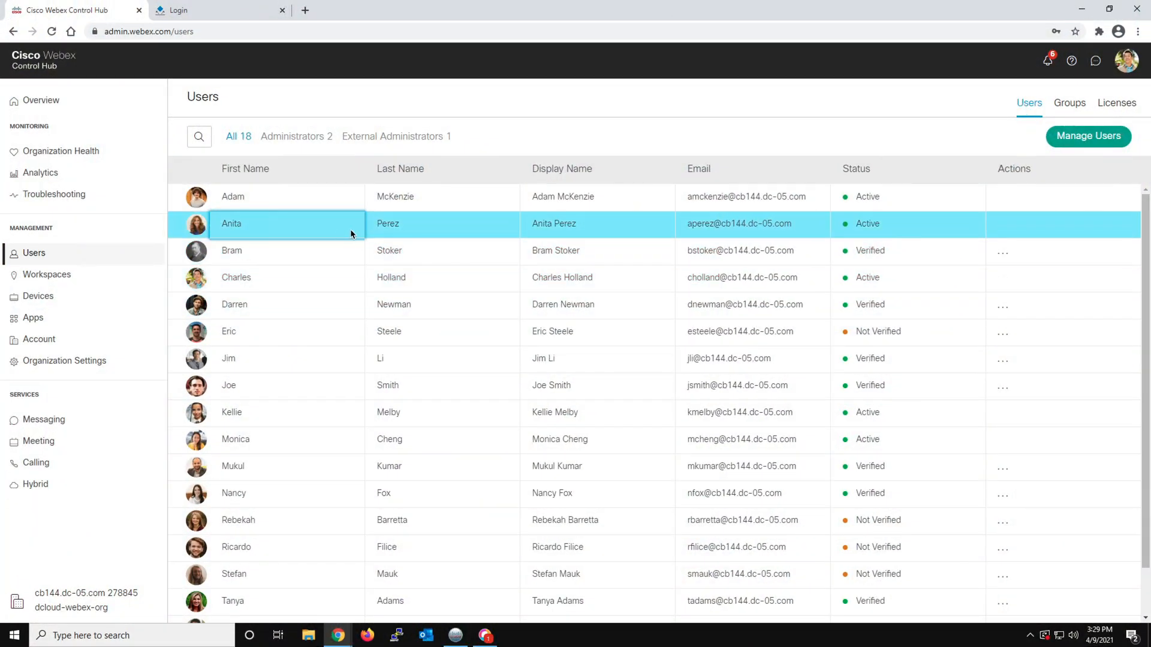
{"action": "left_click", "coordinate": [302, 226]}
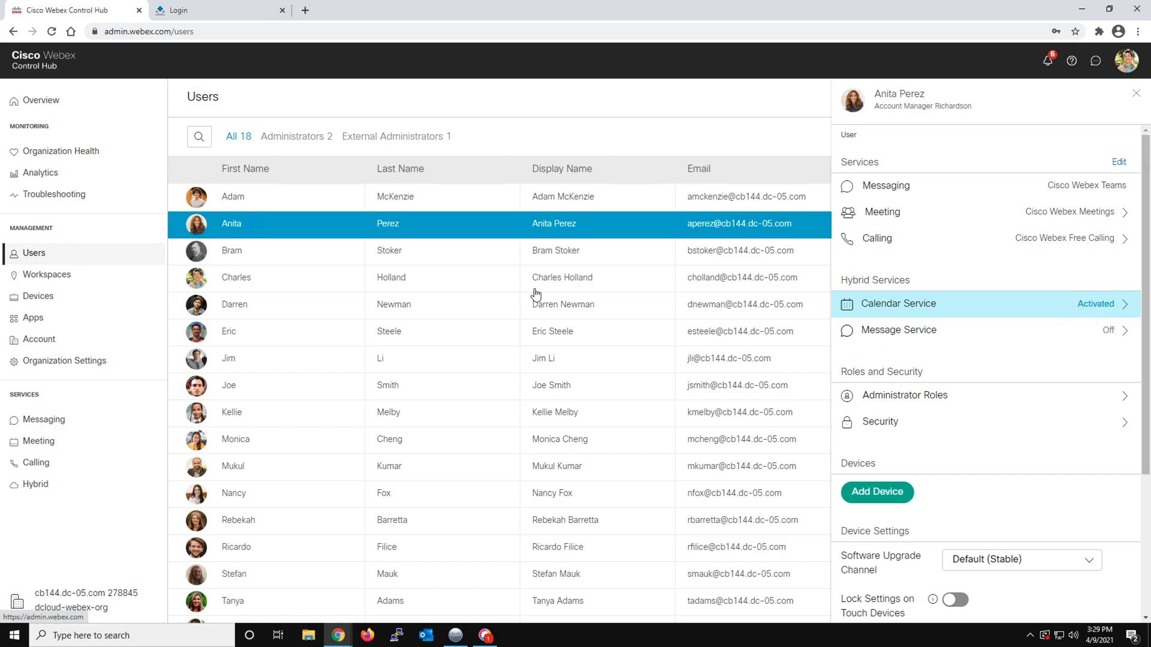
{"action": "left_click", "coordinate": [285, 285]}
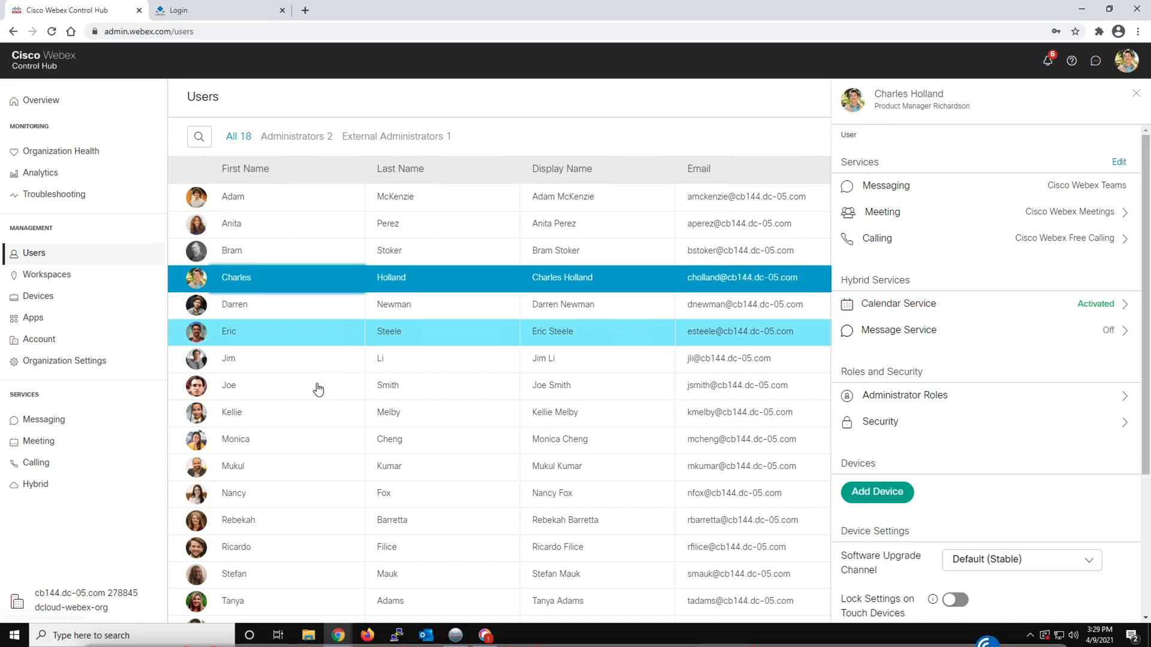
{"action": "left_click", "coordinate": [284, 419]}
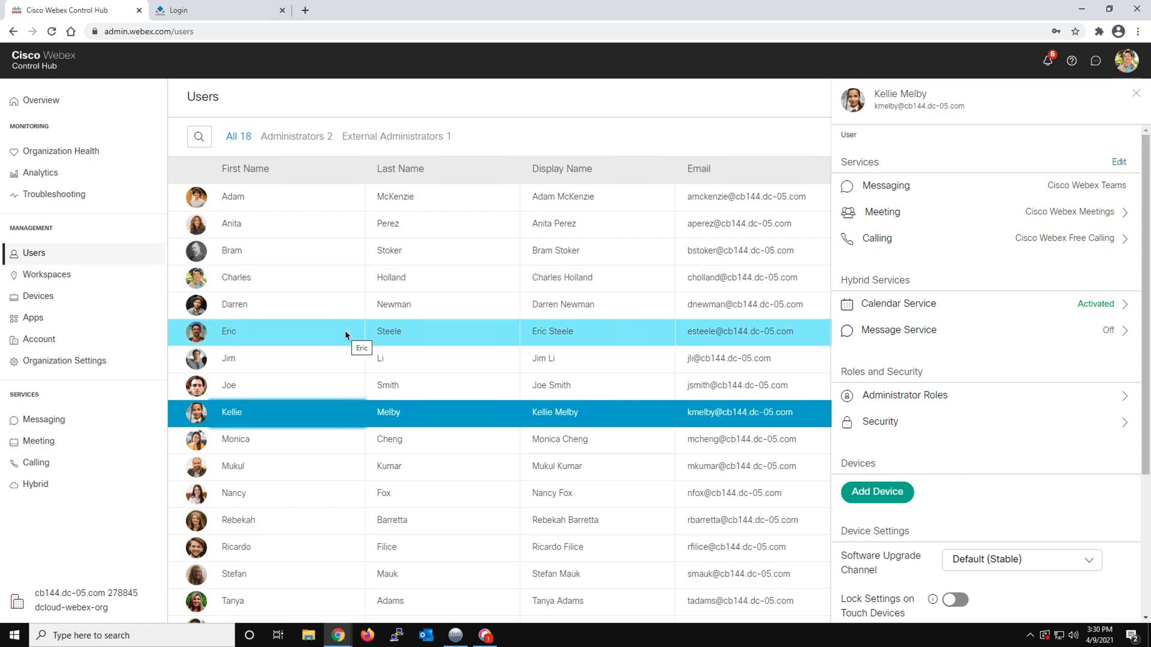
Start adding a workspace named dCloud-DX80 with type Desk and a capacity of 4
{"action": "left_click", "coordinate": [64, 280]}
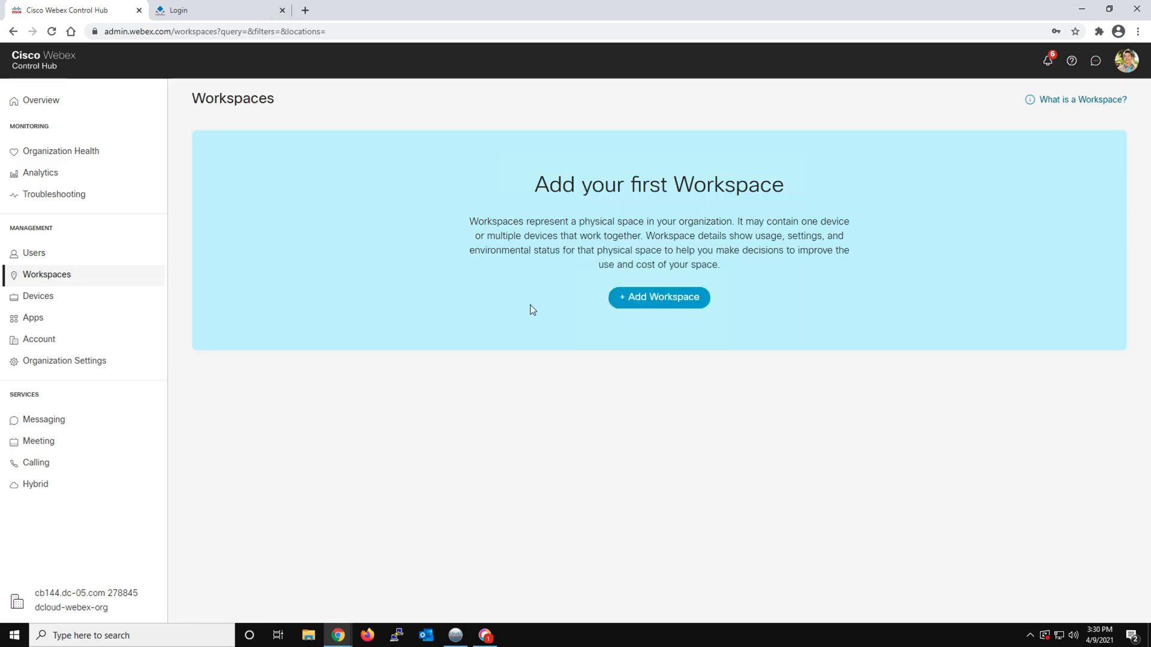
{"action": "left_click", "coordinate": [642, 304]}
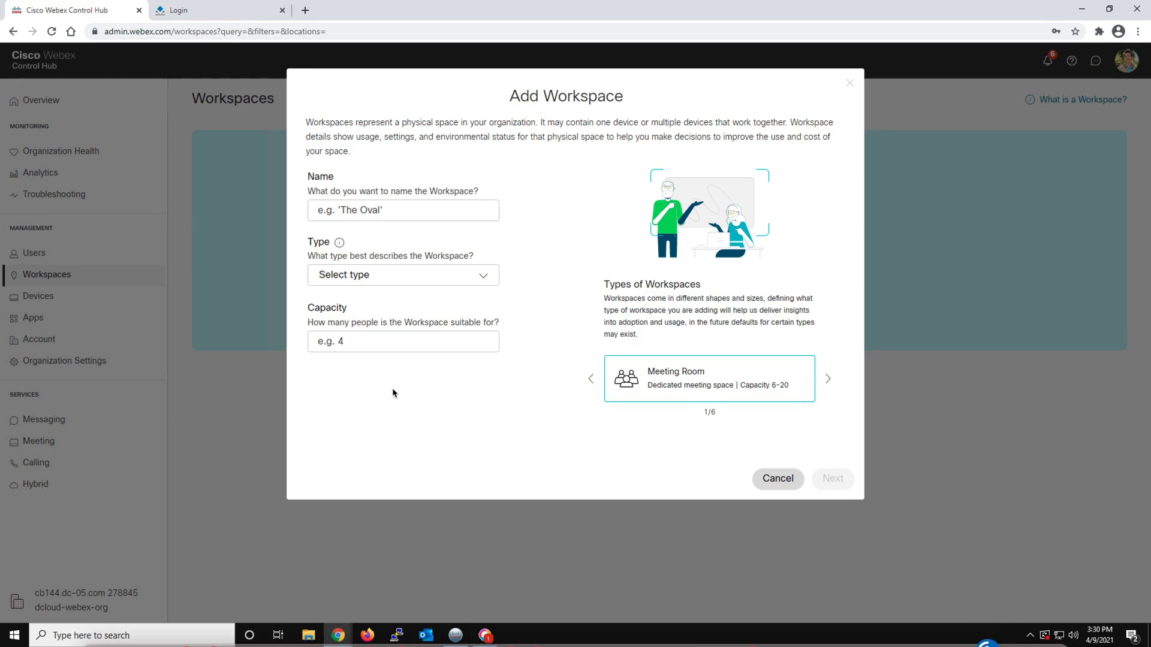
{"action": "left_click", "coordinate": [390, 211]}
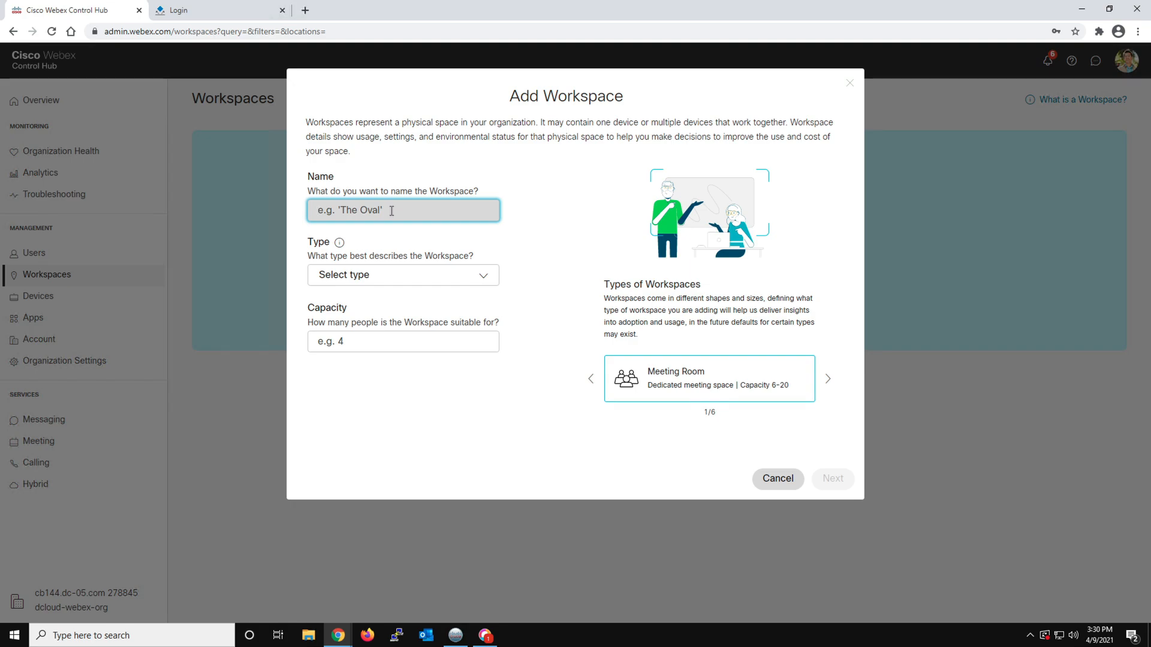
{"action": "type", "text": "dCloud-DX80"}
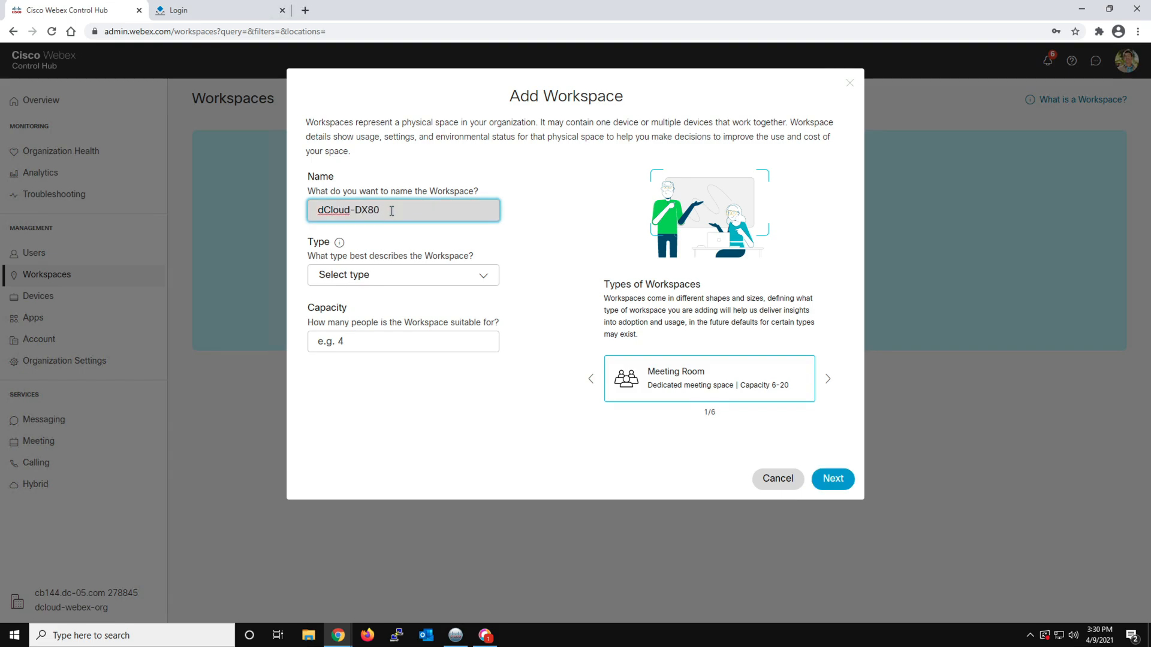
{"action": "left_click", "coordinate": [381, 275]}
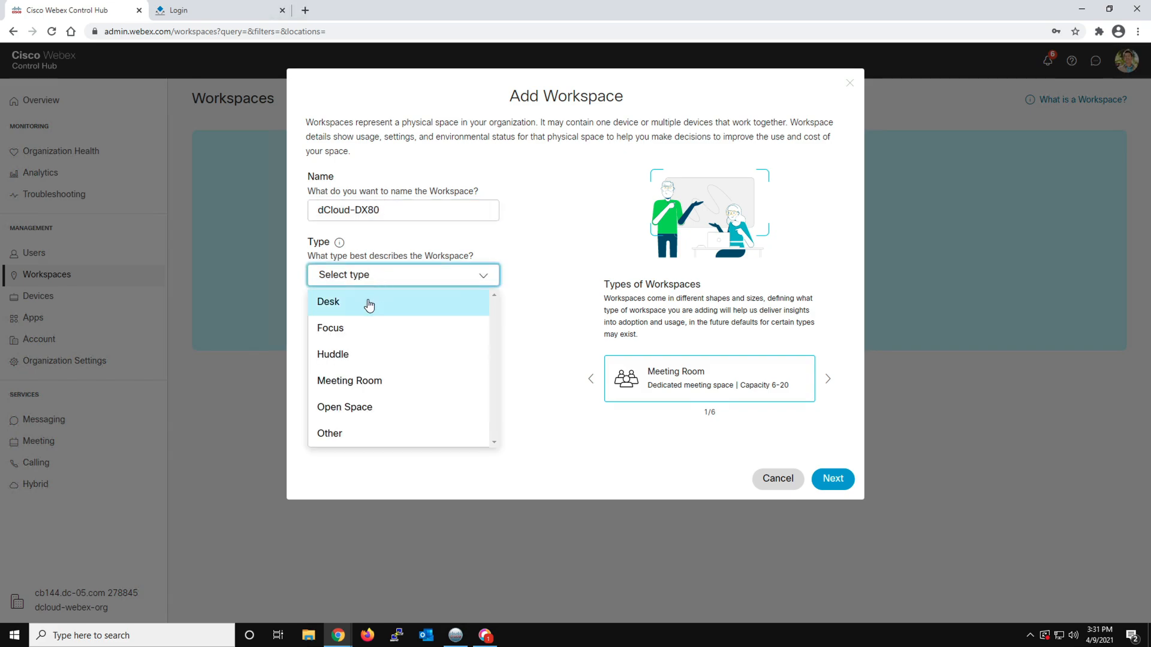
{"action": "left_click", "coordinate": [369, 303]}
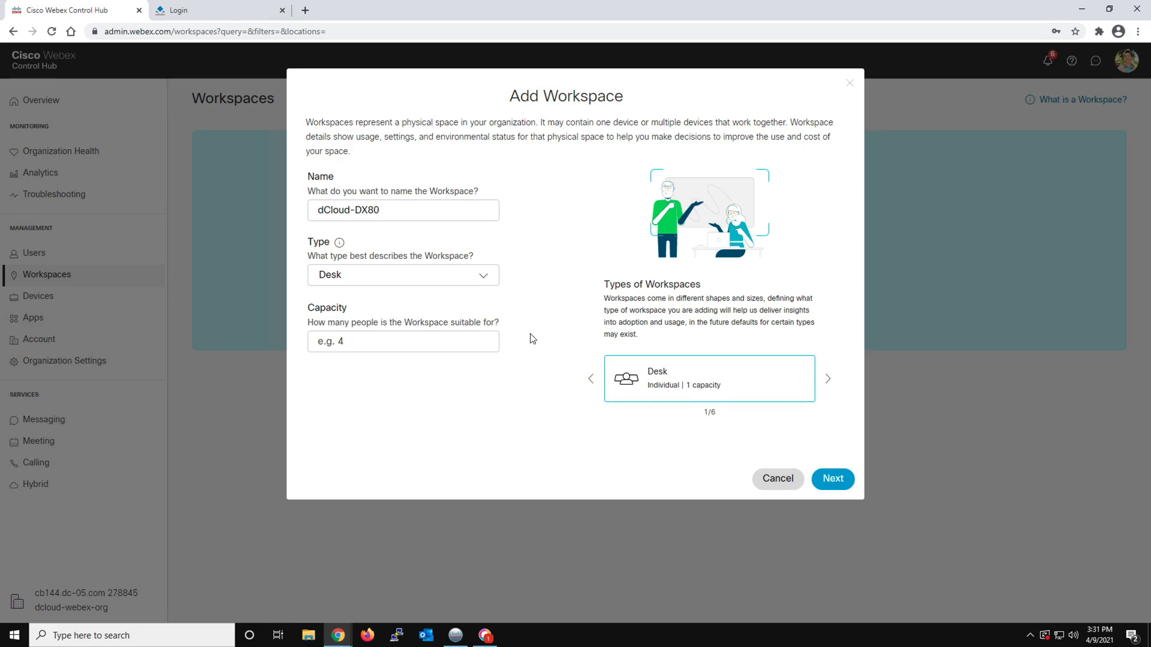
{"action": "left_click", "coordinate": [476, 281]}
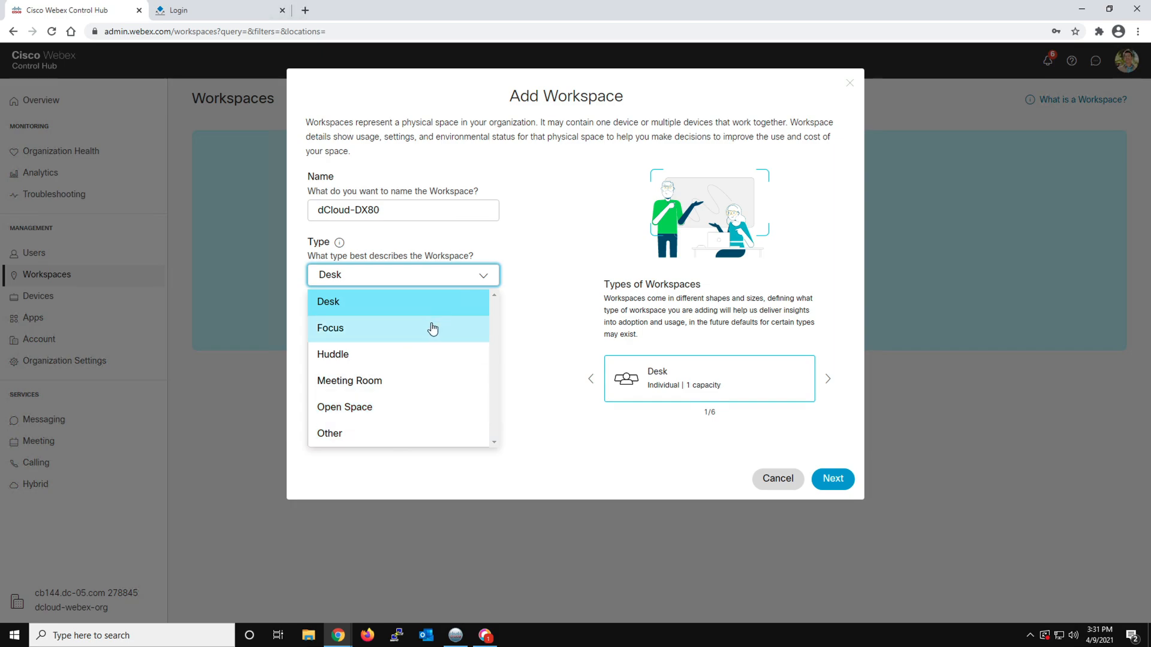
{"action": "left_click", "coordinate": [542, 284]}
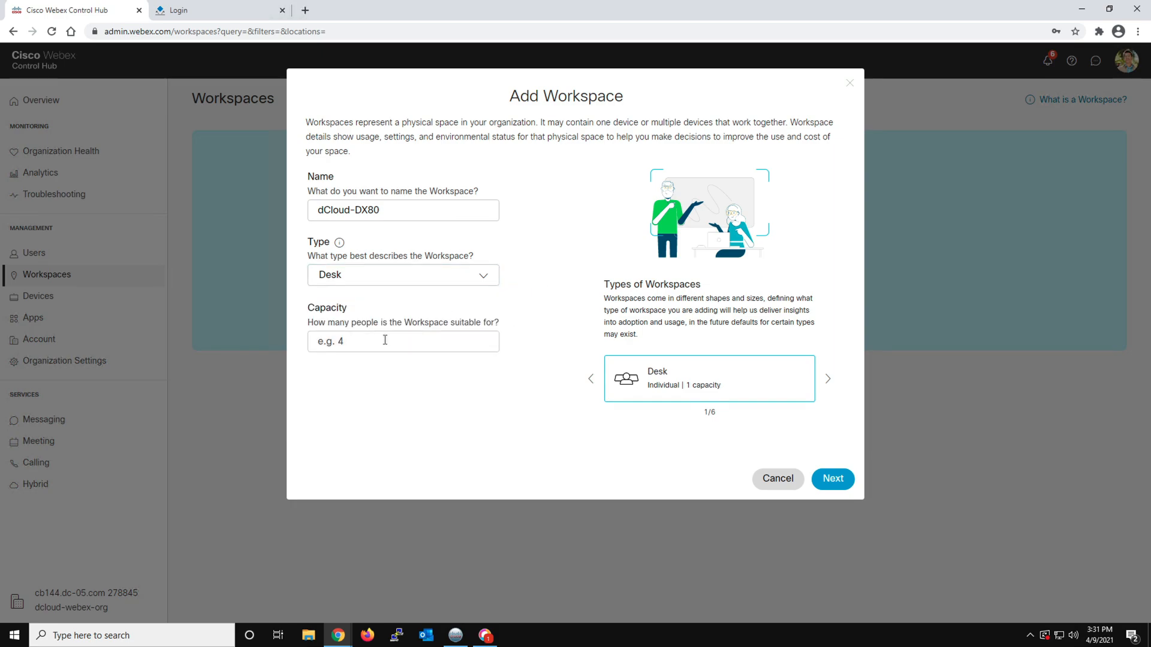
{"action": "left_click", "coordinate": [362, 341]}
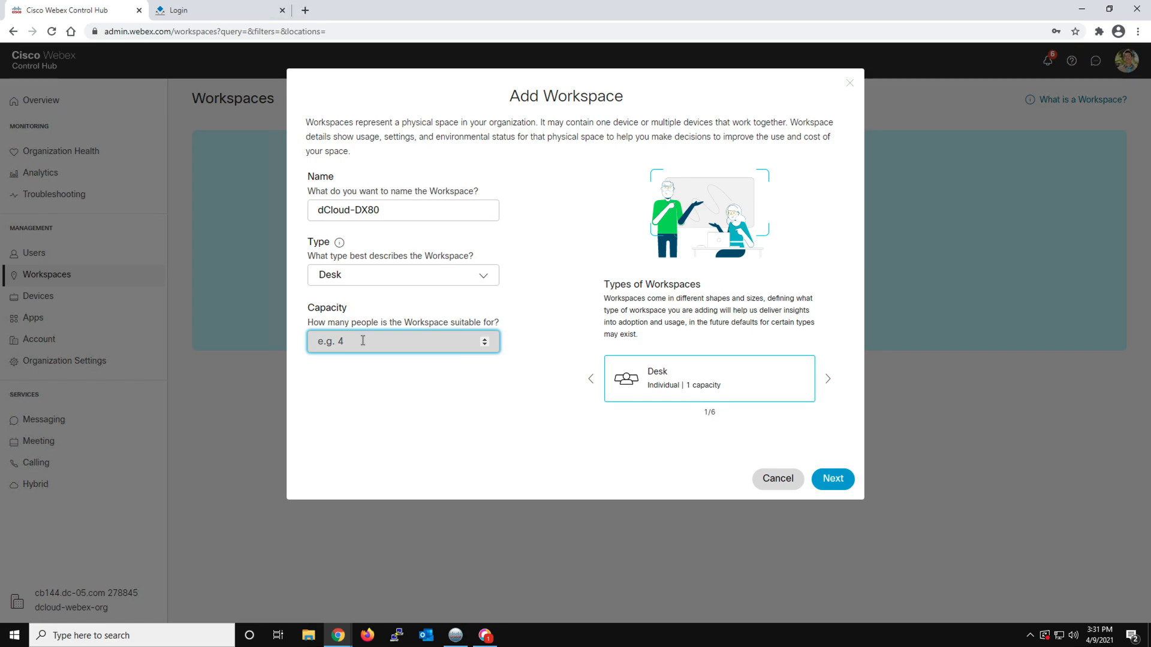
{"action": "type", "text": "4"}
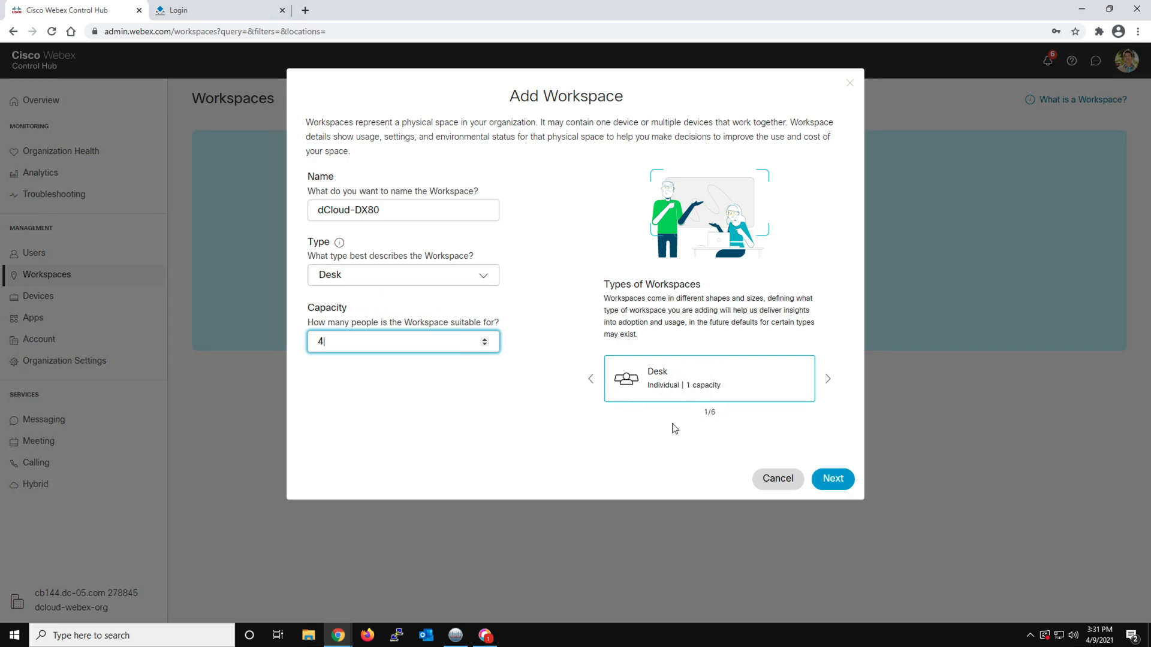
{"action": "left_click", "coordinate": [830, 480]}
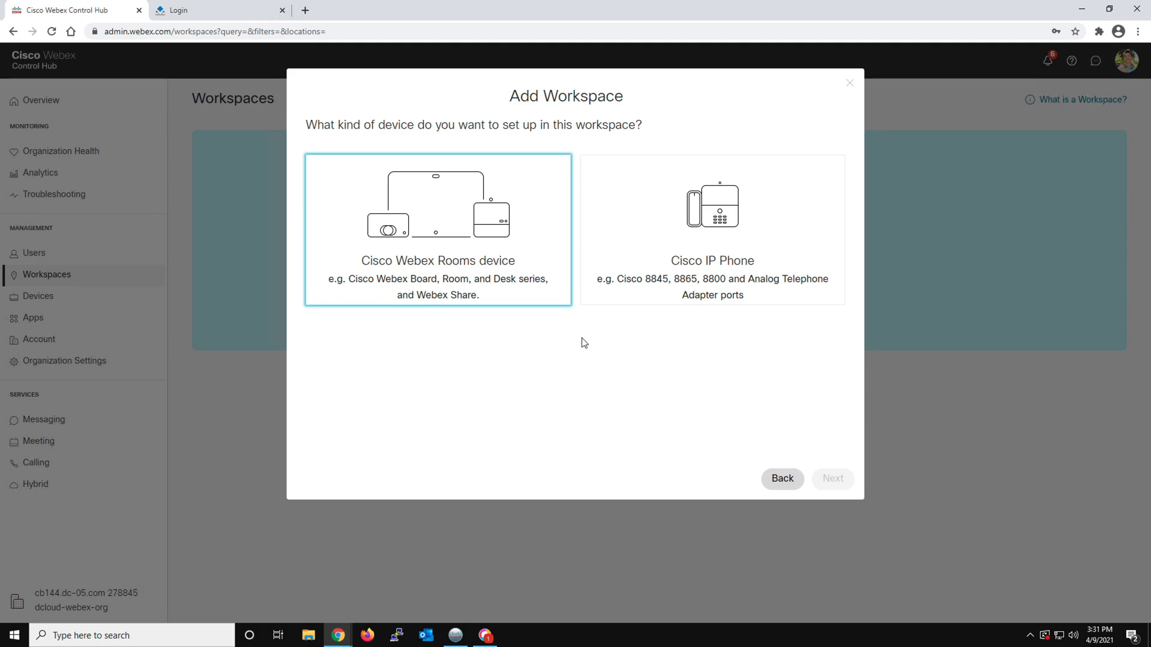
Choose Cisco Webex Rooms device for the workspace and enable its Calendar service, proceeding to the Hybrid Calendar mailbox setup
{"action": "left_click", "coordinate": [508, 259]}
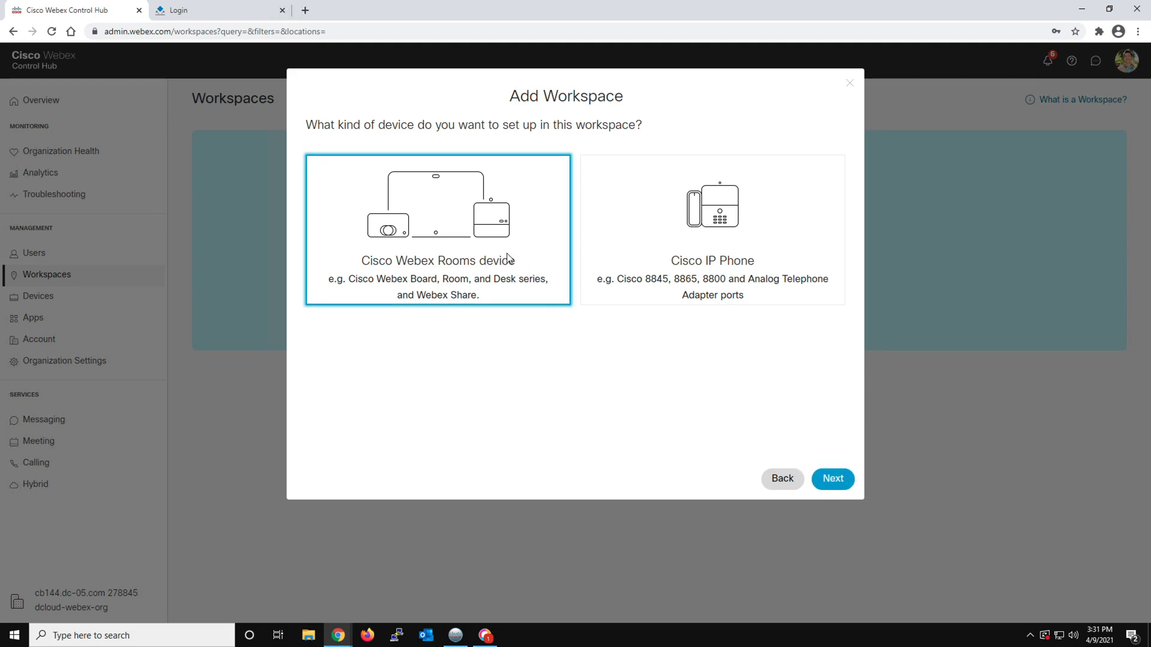
{"action": "left_click", "coordinate": [827, 478]}
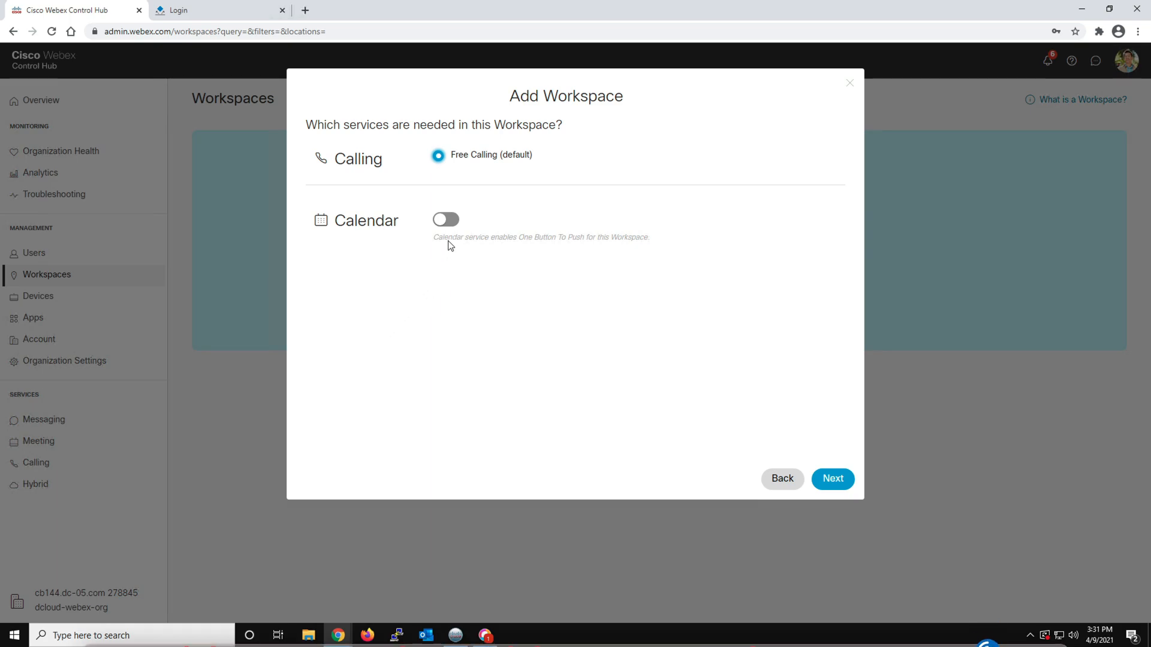
{"action": "left_click", "coordinate": [450, 223]}
{"action": "left_click", "coordinate": [834, 478]}
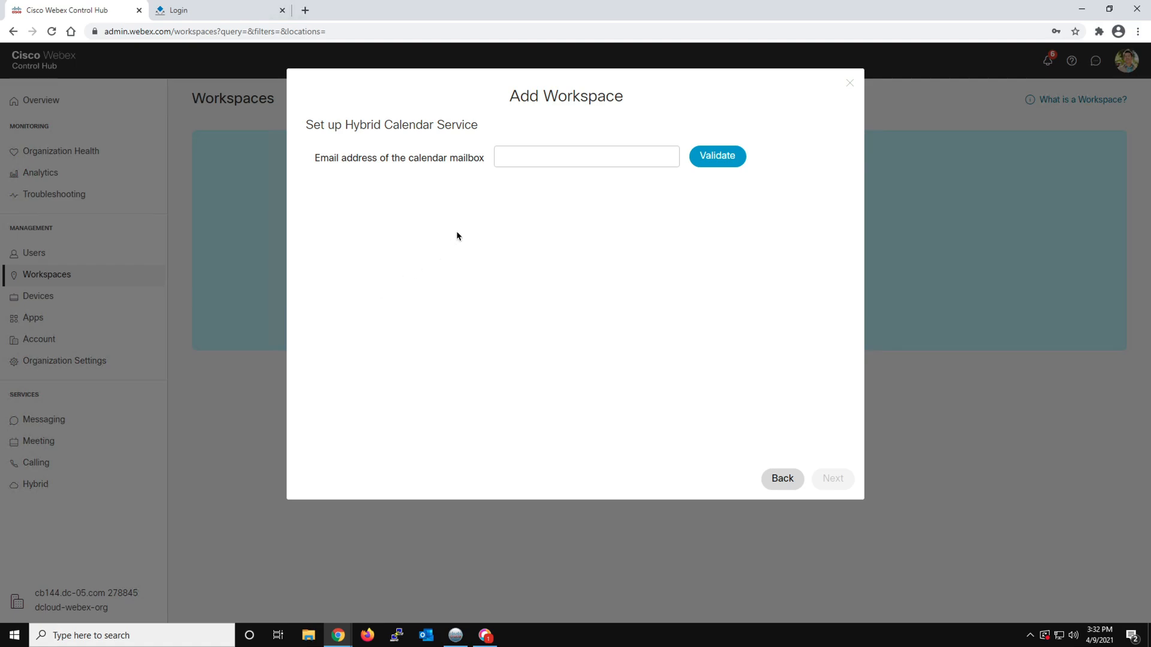
Paste the room mailbox's name into the calendar mailbox field, and copy the organization's email domain from the text notes
{"action": "right_click", "coordinate": [501, 157]}
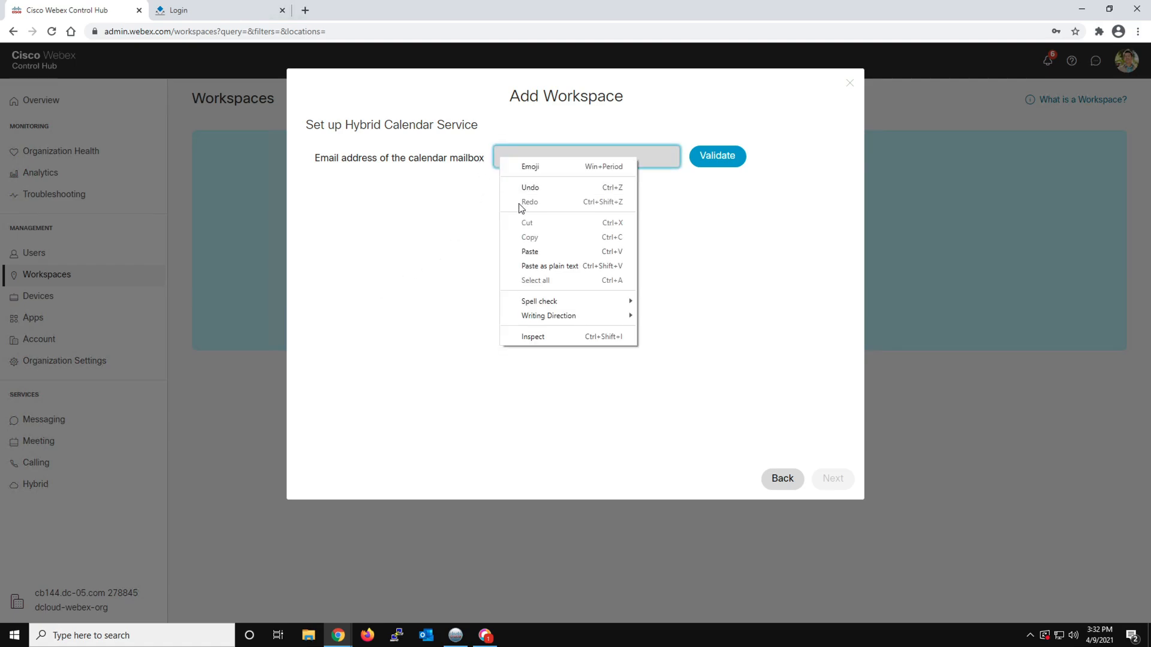
{"action": "left_click", "coordinate": [525, 252]}
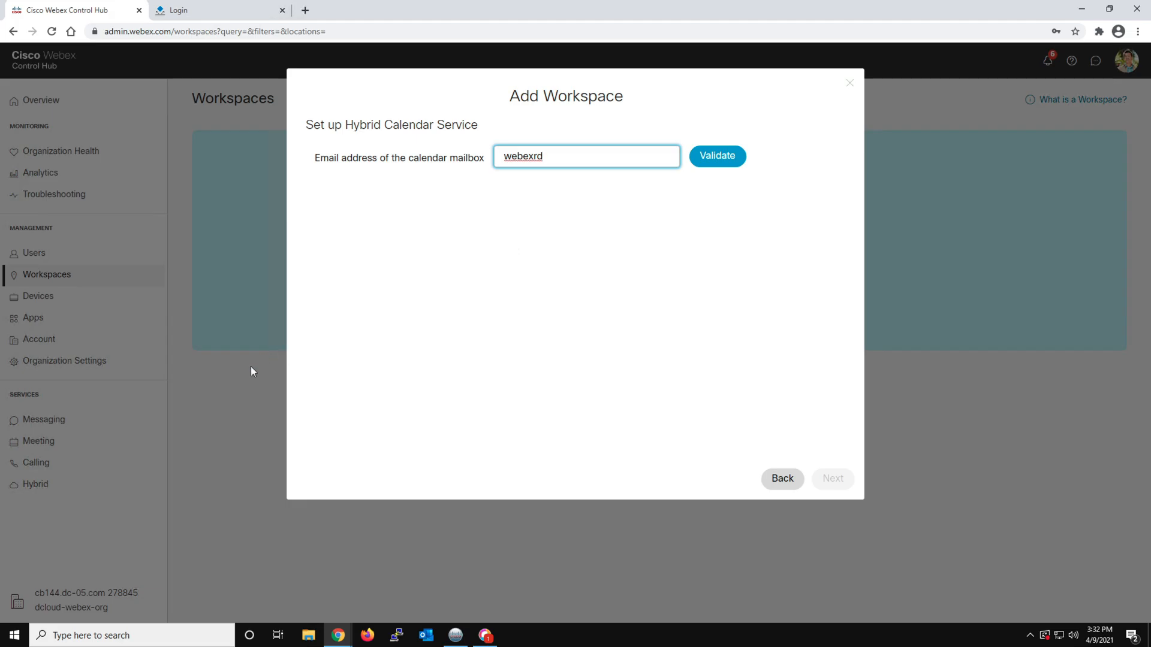
{"action": "key", "text": "ctrl+Left"}
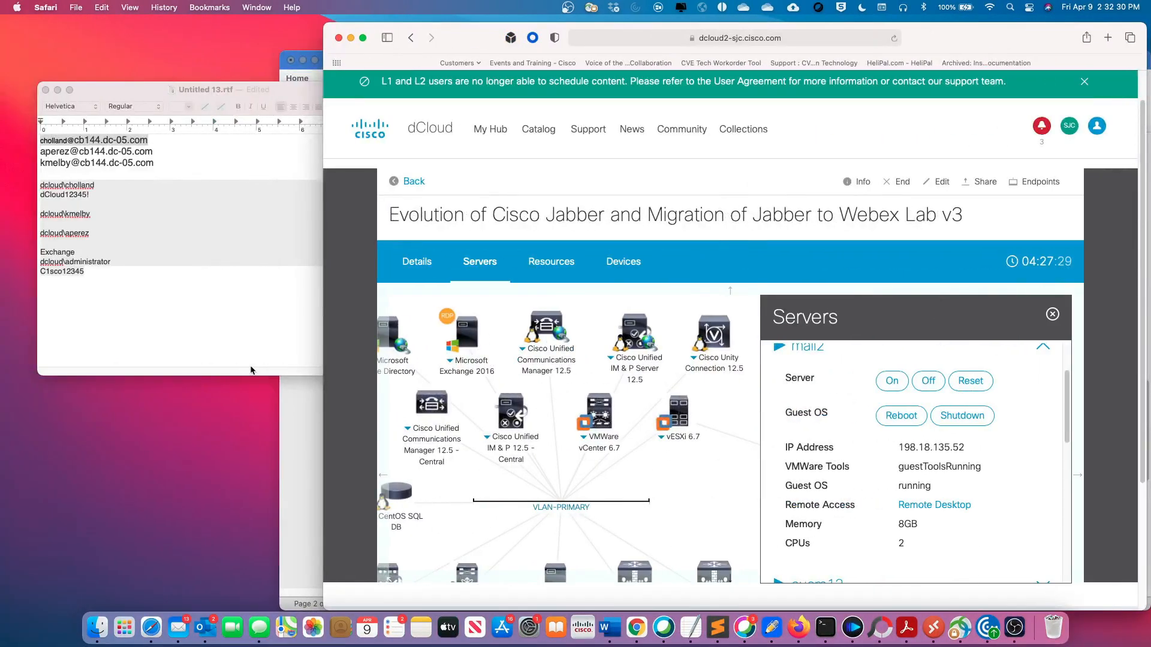
{"action": "left_click", "coordinate": [110, 158]}
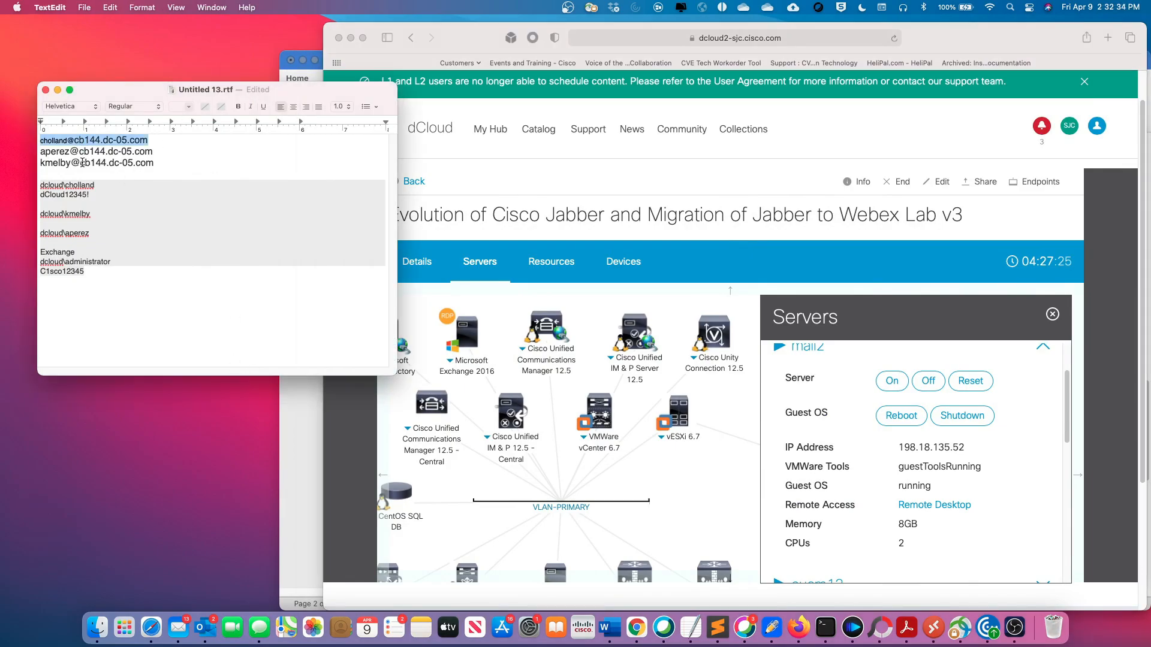
{"action": "left_click_drag", "start_coordinate": [80, 163], "coordinate": [155, 163]}
{"action": "right_click", "coordinate": [146, 163]}
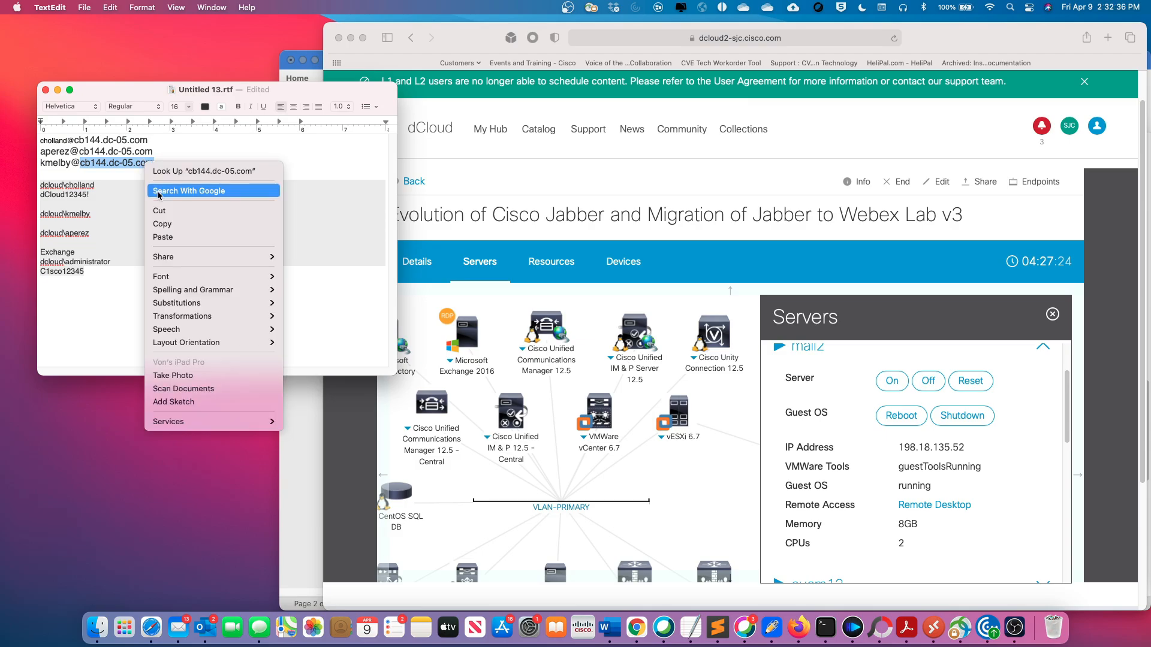
{"action": "left_click", "coordinate": [171, 224]}
Complete and validate the calendar mailbox's email address with the copied domain, and finish adding the workspace
{"action": "key", "text": "ctrl+Right"}
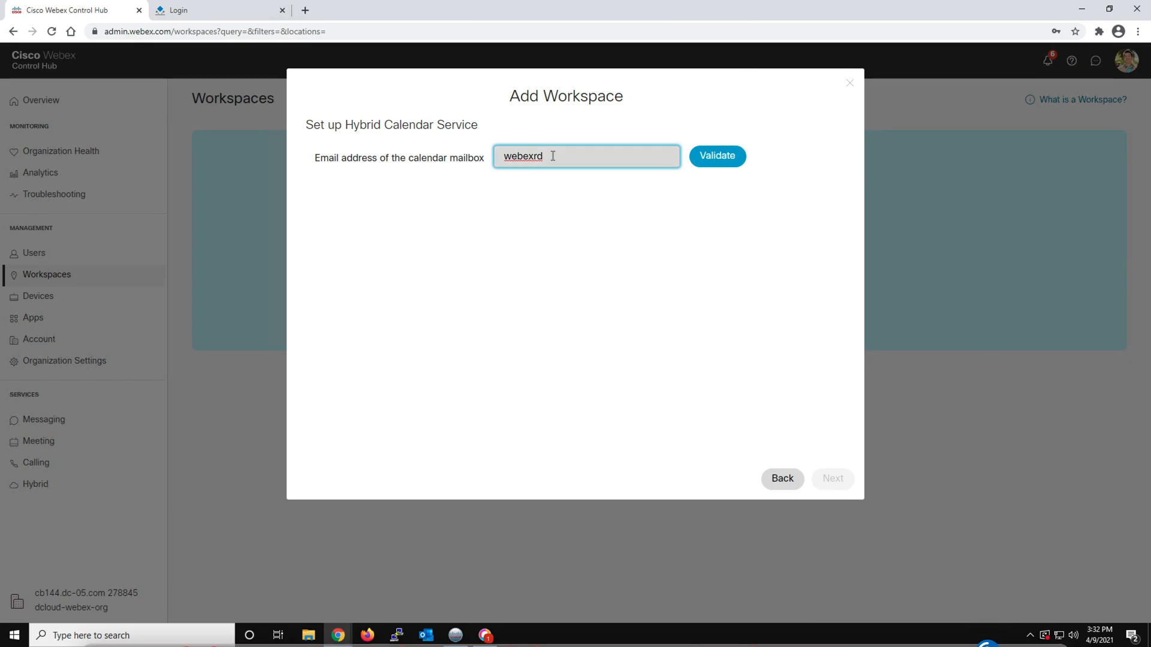
{"action": "key", "text": "ctrl+v"}
{"action": "left_click", "coordinate": [545, 156]}
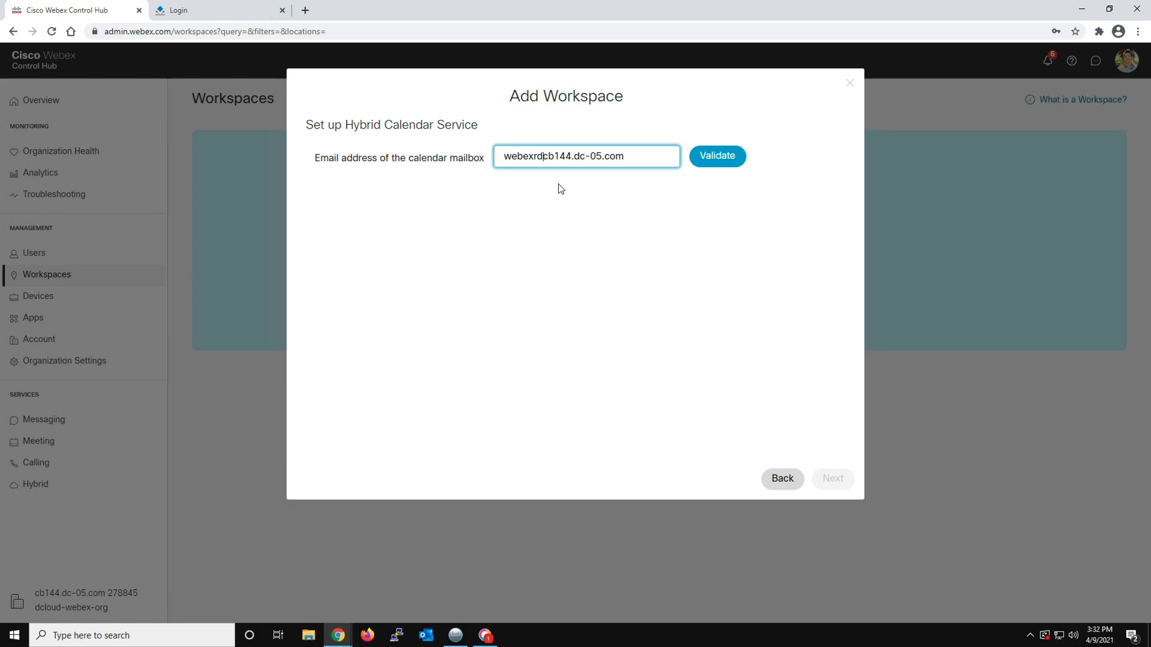
{"action": "type", "text": "@"}
{"action": "left_click", "coordinate": [710, 161]}
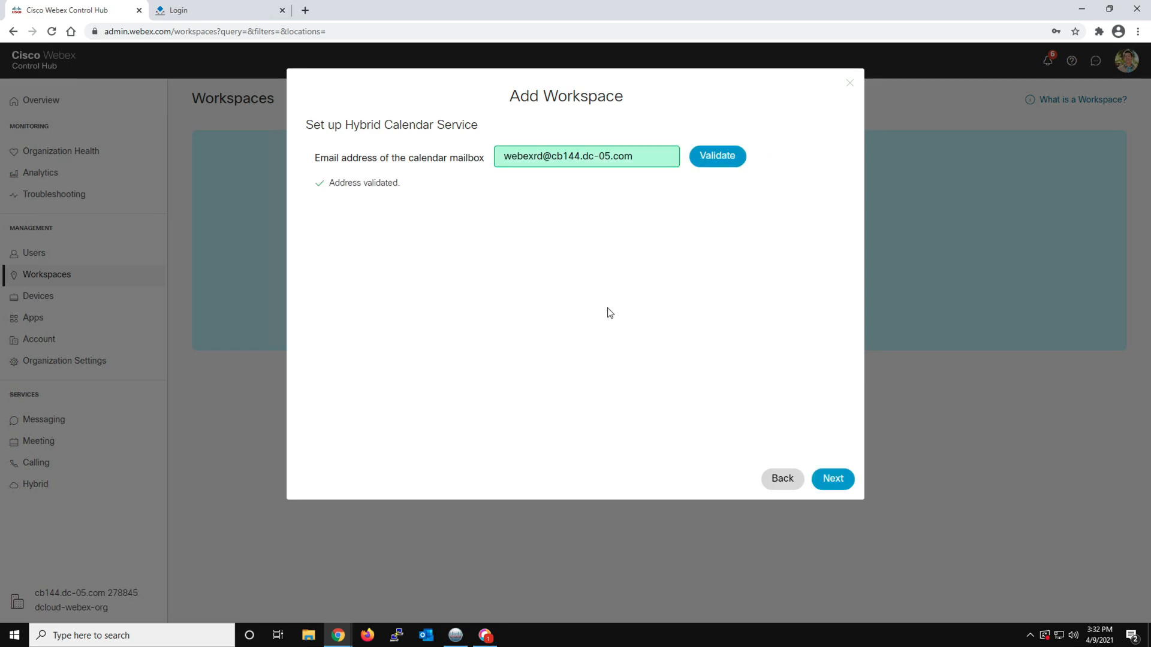
{"action": "left_click", "coordinate": [830, 480]}
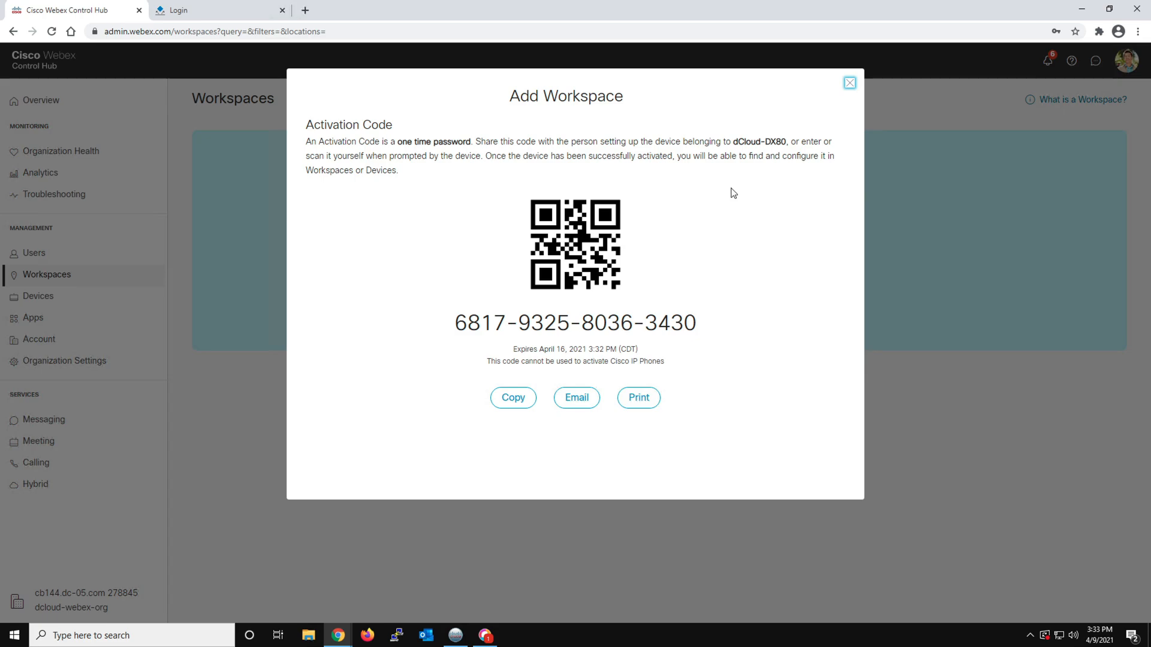
{"action": "left_click", "coordinate": [850, 84]}
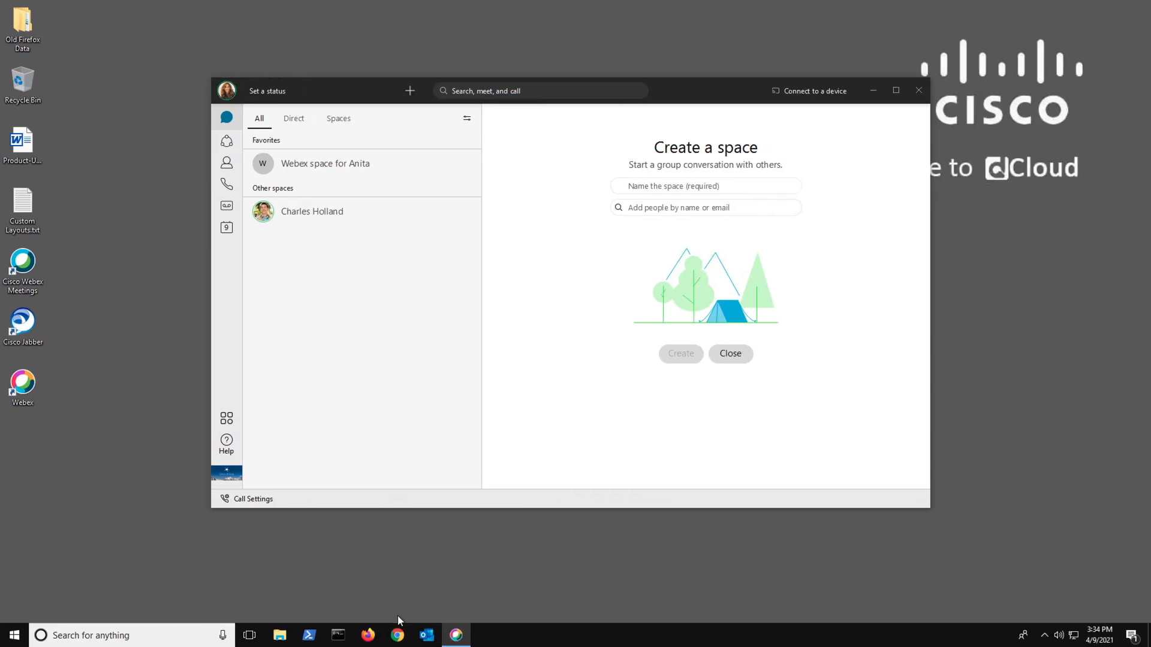
Switch to Outlook and start a new meeting from its calendar
{"action": "left_click", "coordinate": [427, 635]}
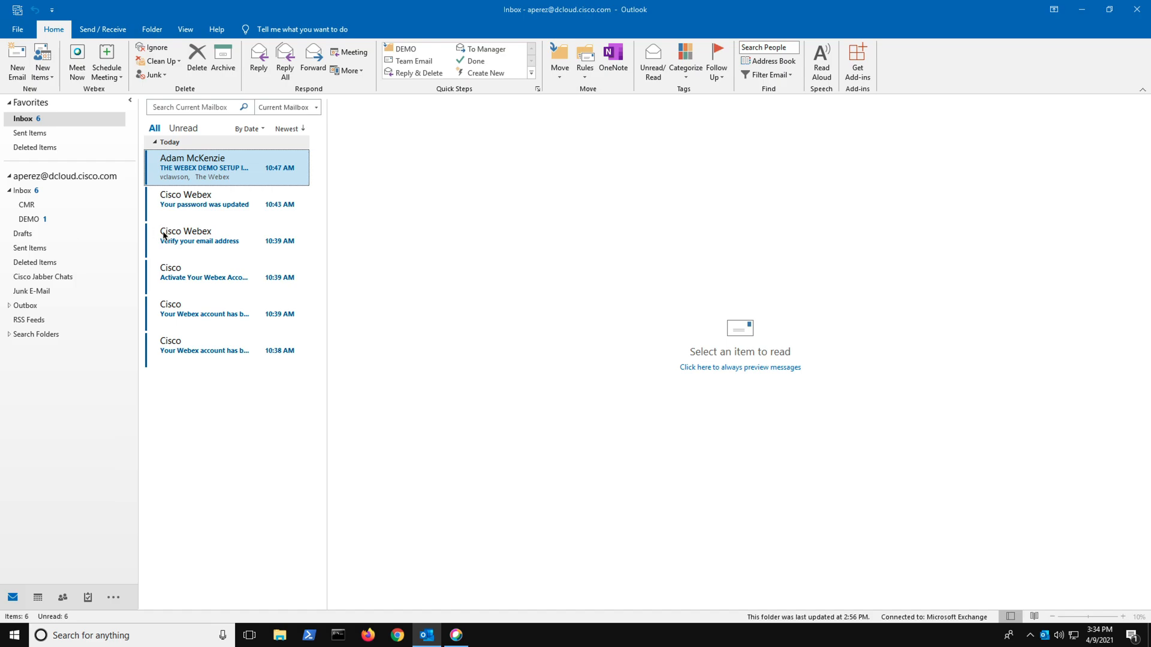
{"action": "left_click", "coordinate": [36, 597]}
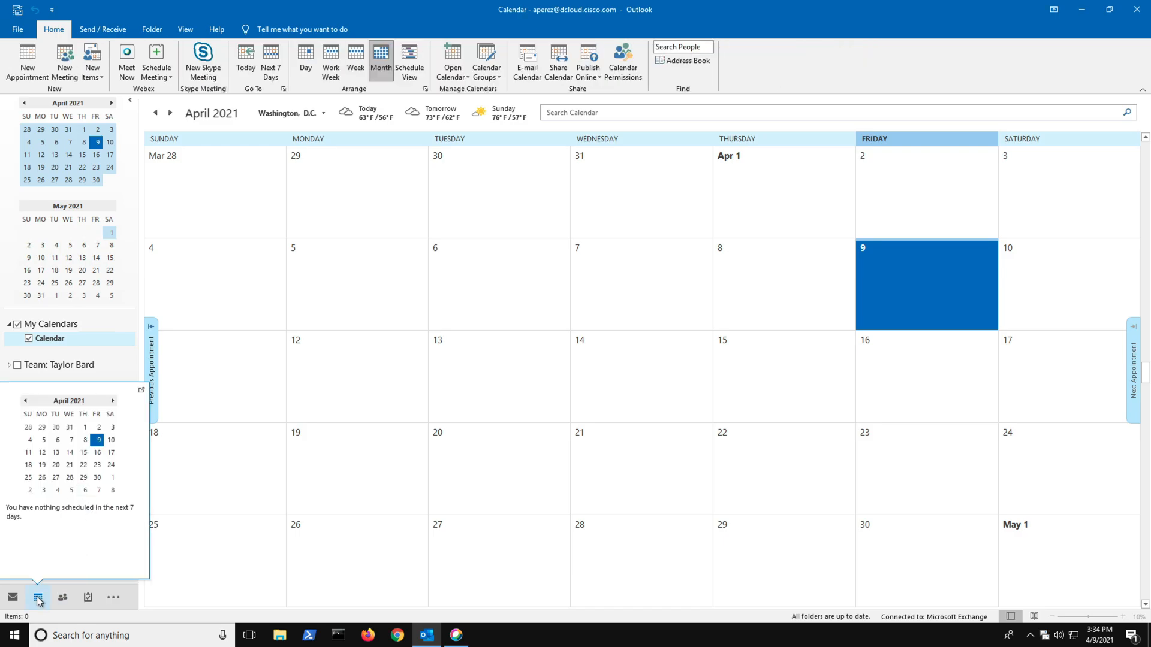
{"action": "left_click", "coordinate": [65, 66]}
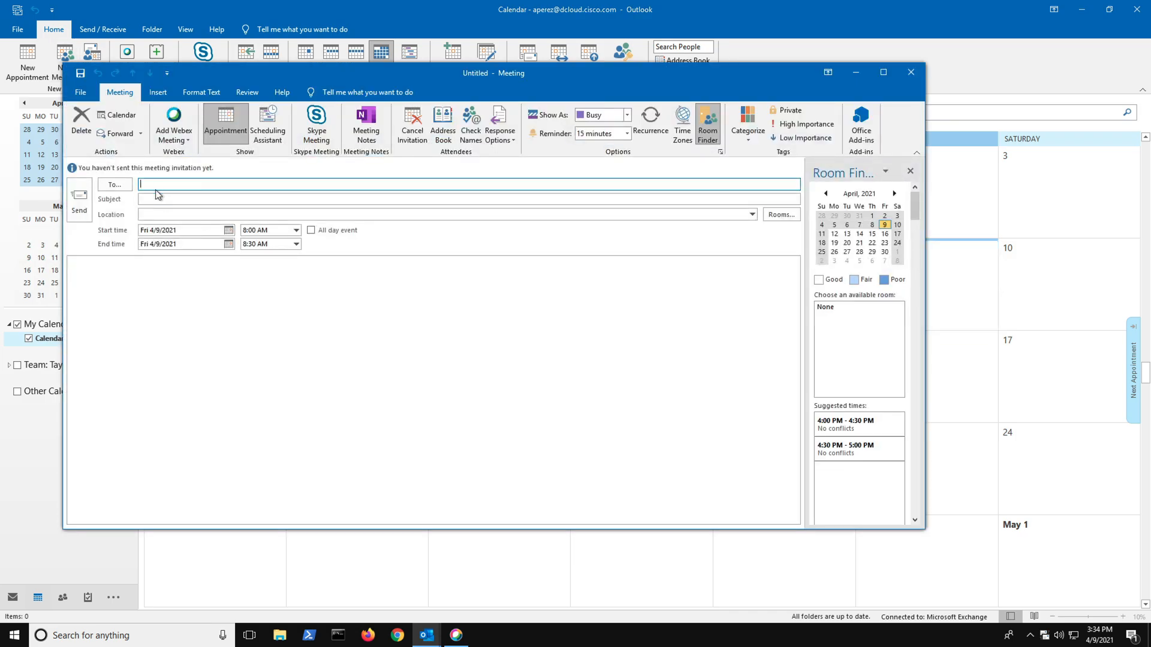
Add the two colleagues to the meeting as required attendees from the Global Address List
{"action": "left_click", "coordinate": [115, 184]}
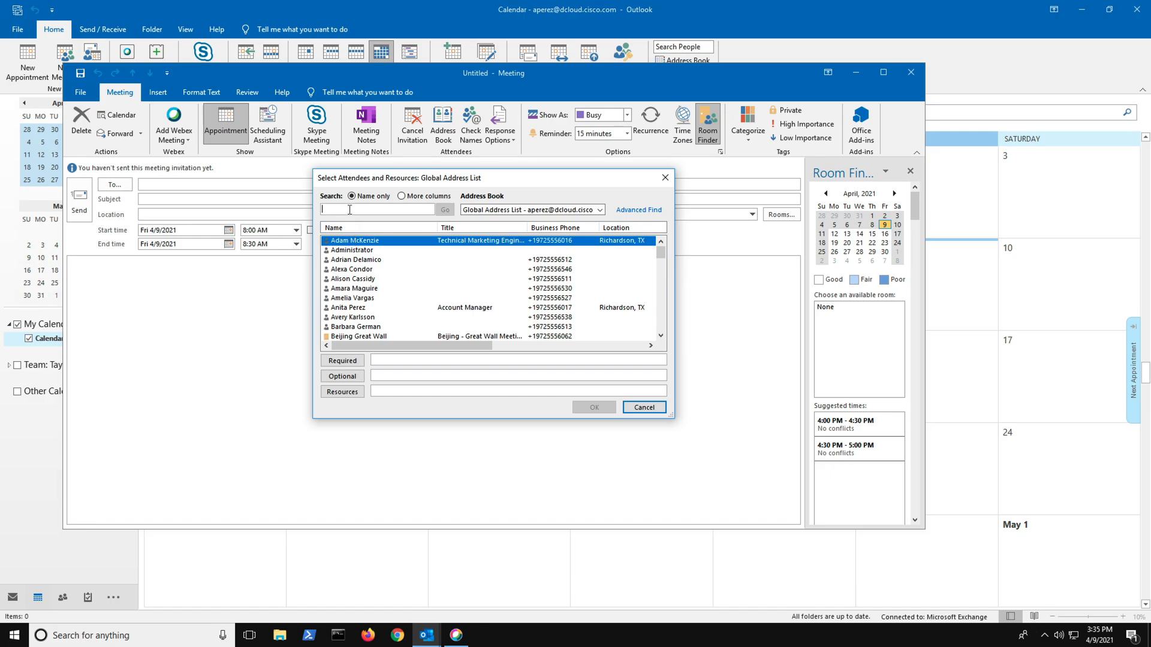
{"action": "type", "text": "C"}
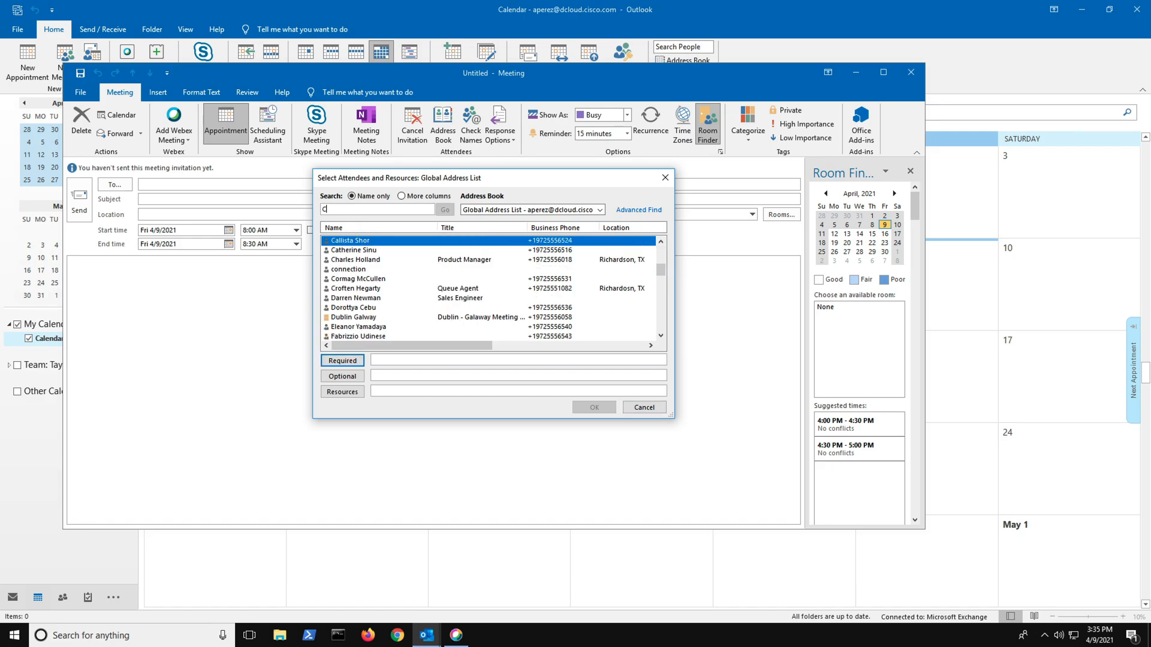
{"action": "type", "text": "harl"}
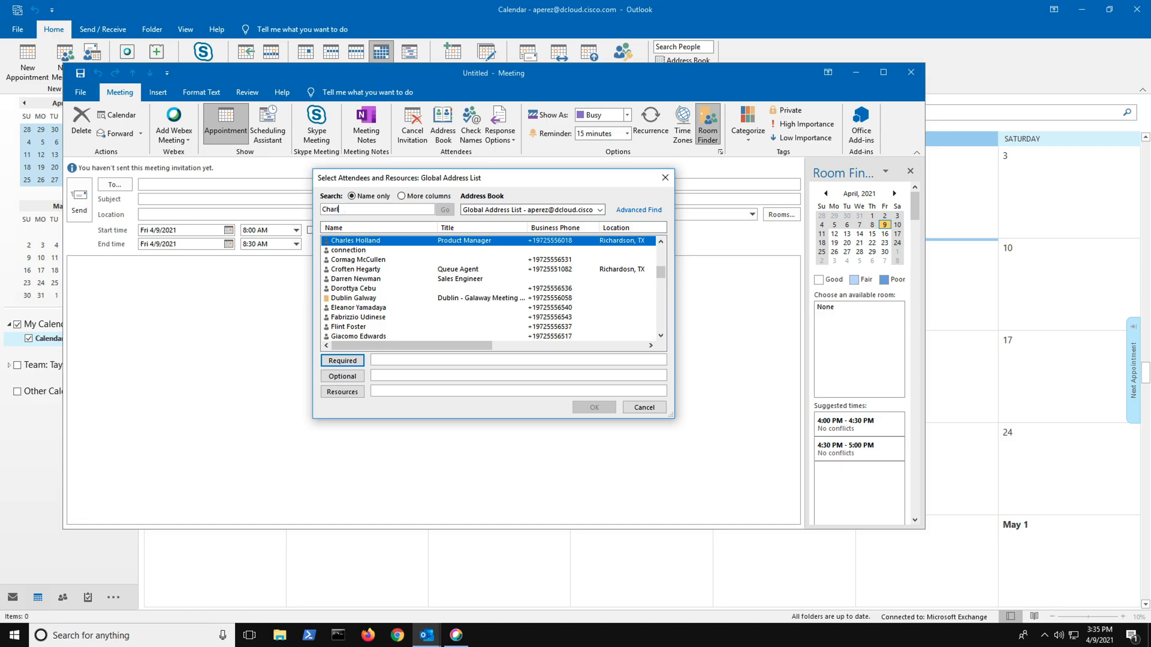
{"action": "left_click", "coordinate": [340, 363]}
{"action": "left_click", "coordinate": [361, 213]}
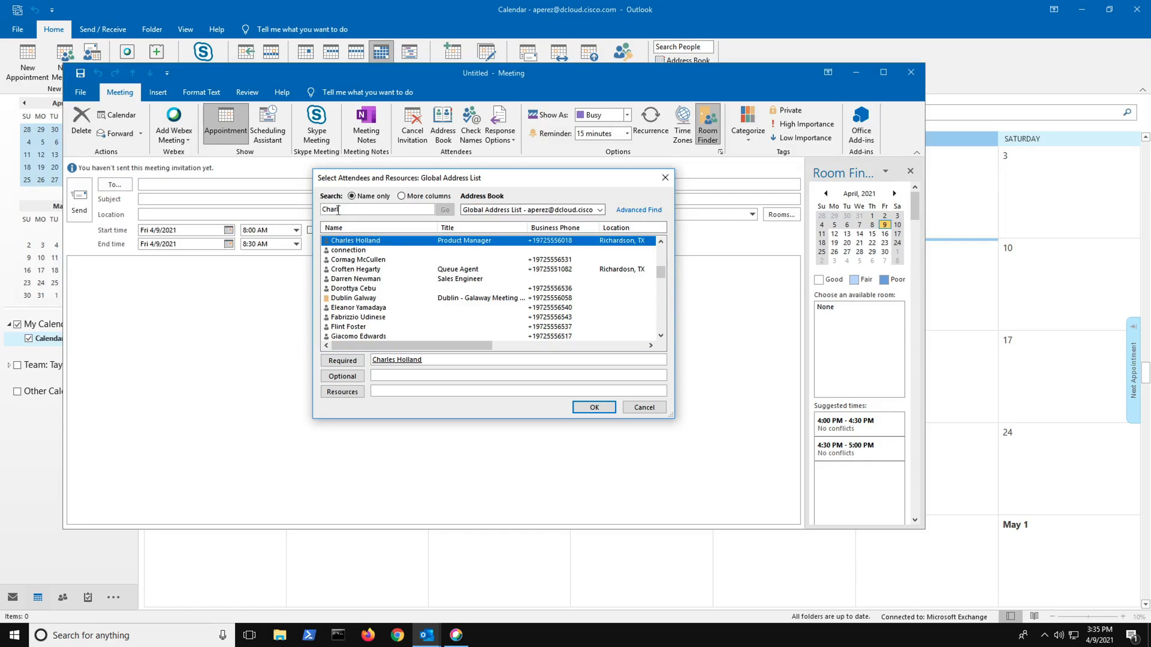
{"action": "left_click_drag", "start_coordinate": [338, 210], "coordinate": [307, 214]}
{"action": "type", "text": "Kel"}
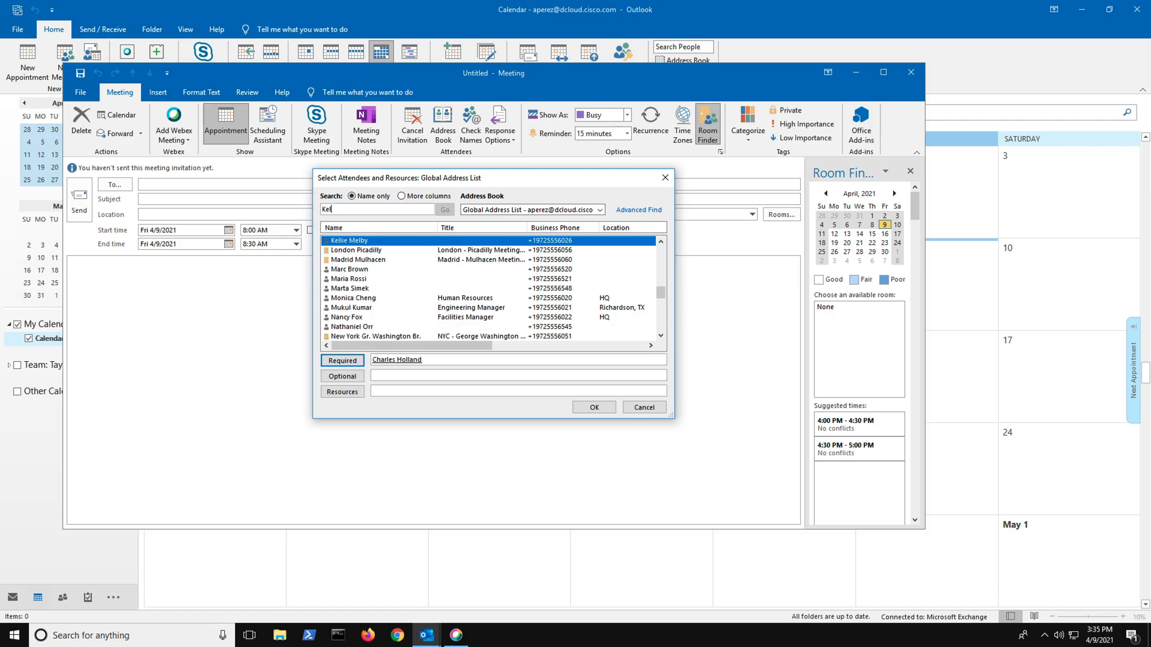
{"action": "left_click", "coordinate": [342, 360]}
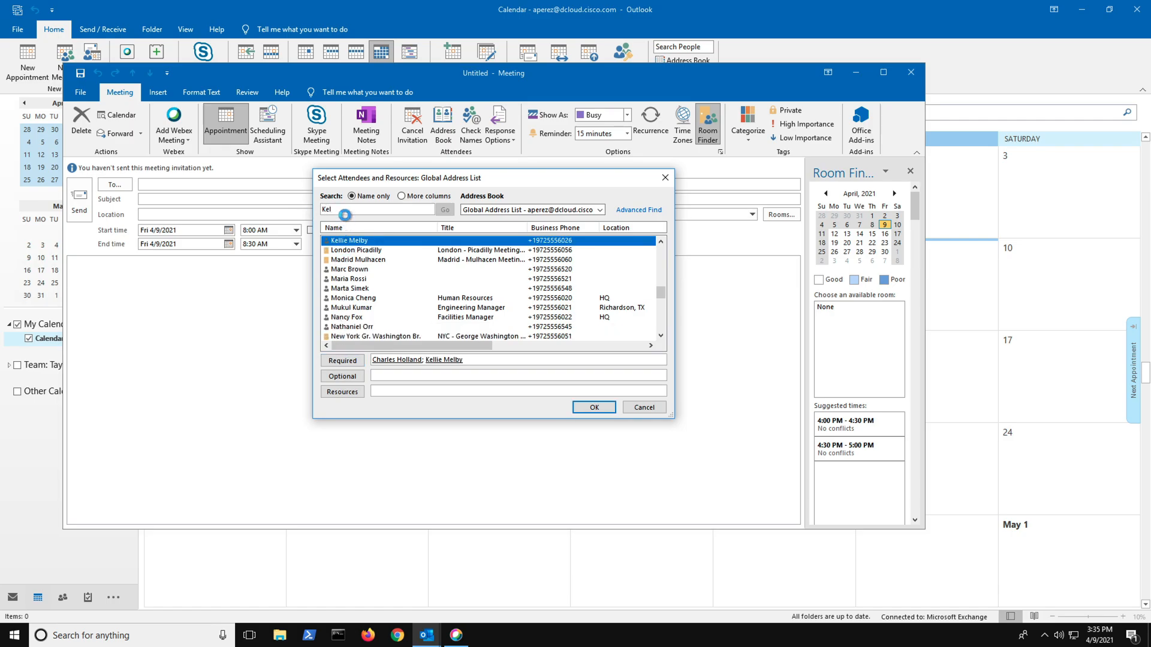
{"action": "left_click", "coordinate": [593, 406]}
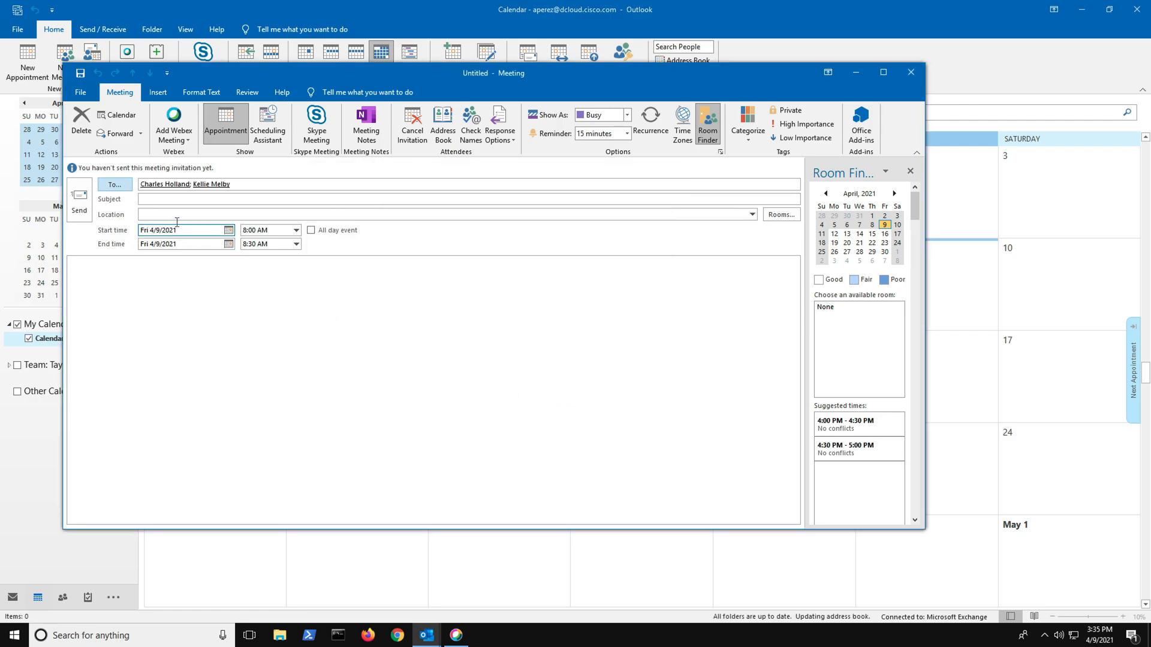
Give the meeting the subject "New Meeting"
{"action": "left_click", "coordinate": [166, 200]}
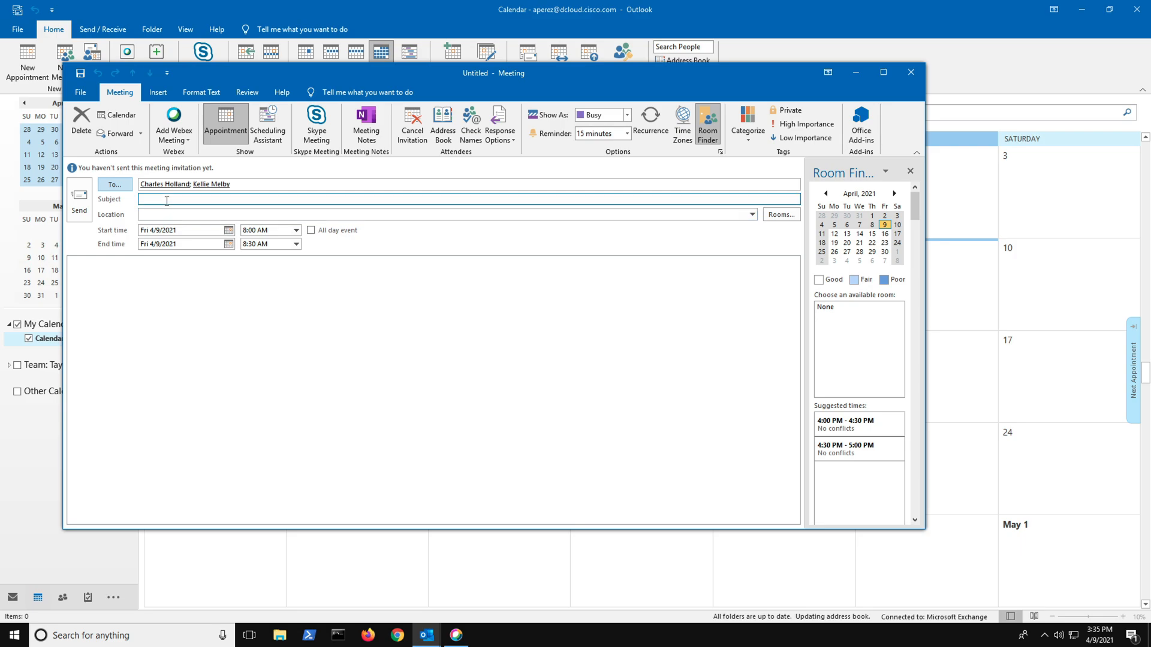
{"action": "type", "text": "New Meeting"}
{"action": "left_click", "coordinate": [184, 214]}
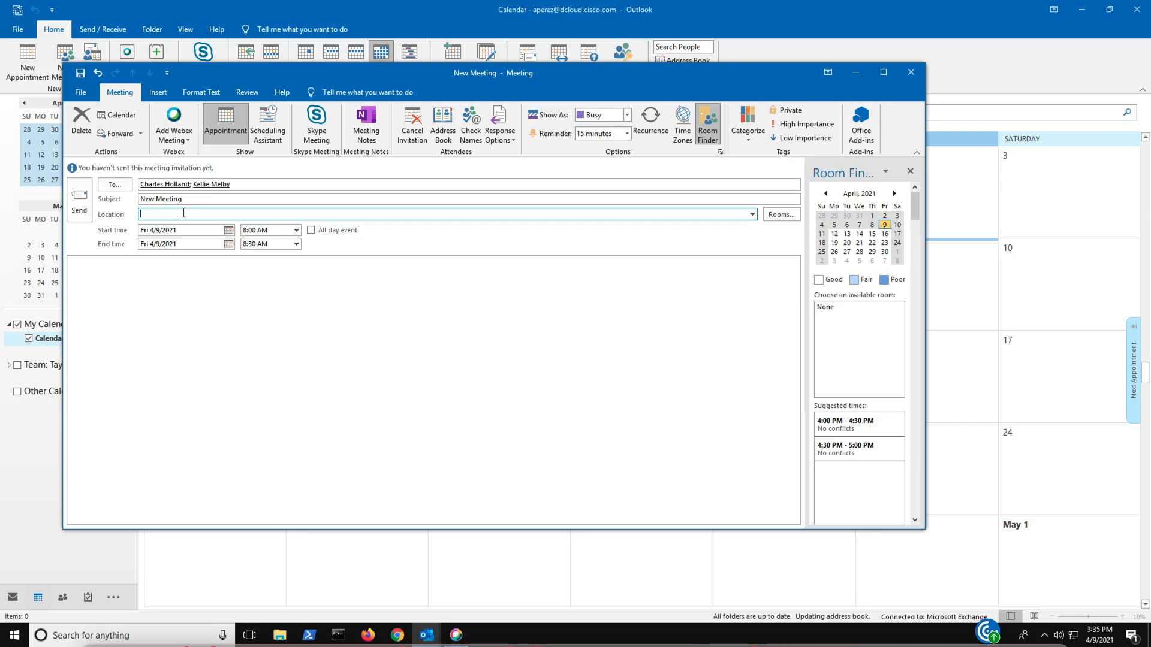
{"action": "type", "text": "@webex"}
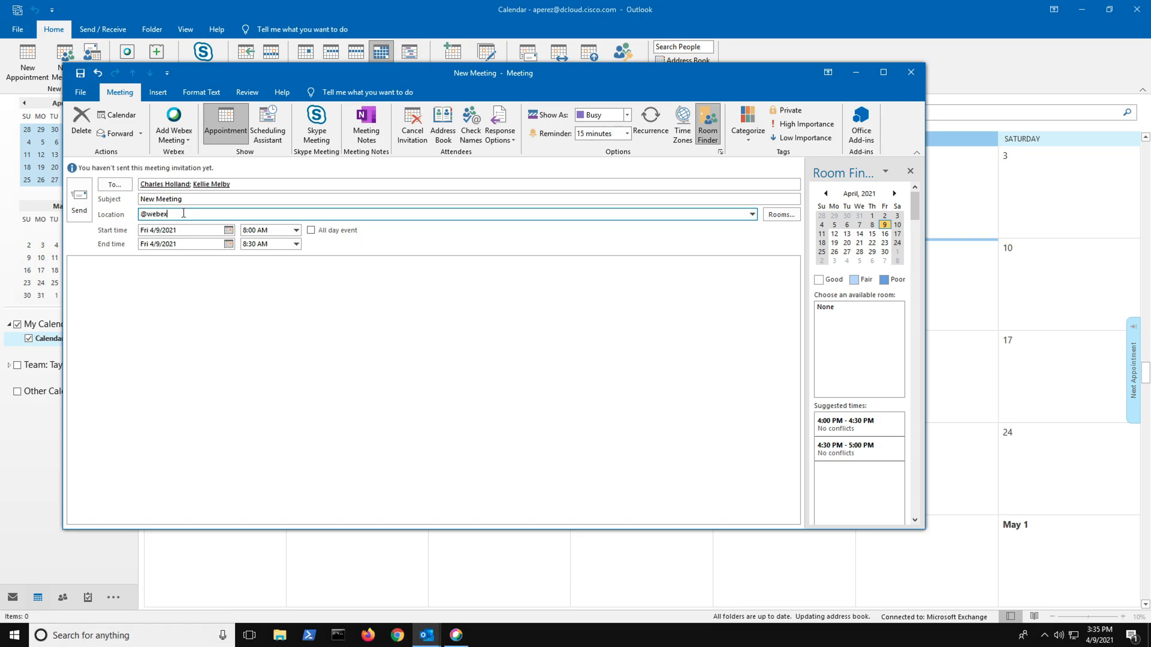
{"action": "type", "text": ":space"}
{"action": "key", "text": "BackSpace"}
{"action": "key", "text": "BackSpace"}
{"action": "key", "text": "BackSpace"}
{"action": "key", "text": "BackSpace"}
{"action": "key", "text": "BackSpace"}
{"action": "key", "text": "BackSpace"}
{"action": "key", "text": "BackSpace"}
{"action": "key", "text": "BackSpace"}
{"action": "key", "text": "BackSpace"}
{"action": "key", "text": "BackSpace"}
{"action": "key", "text": "BackSpace"}
{"action": "type", "text": "meet"}
{"action": "key", "text": "BackSpace"}
{"action": "key", "text": "BackSpace"}
{"action": "key", "text": "BackSpace"}
{"action": "type", "text": "eet:space"}
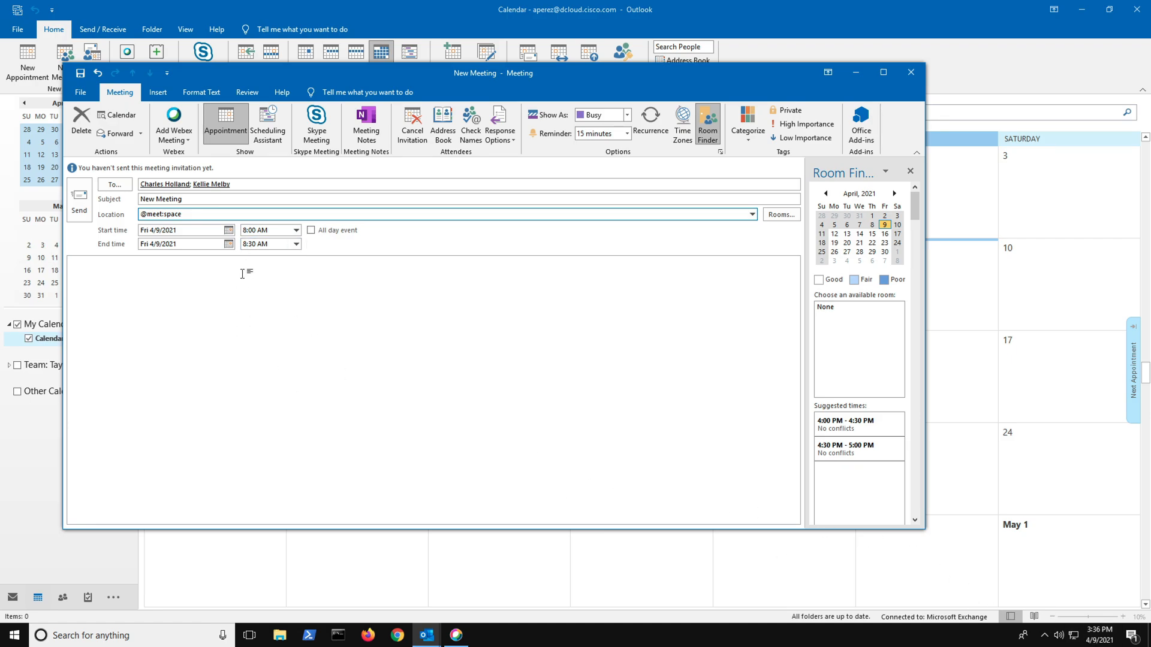
Set the meeting's start time to 3:40 PM on the current date
{"action": "left_click", "coordinate": [246, 230]}
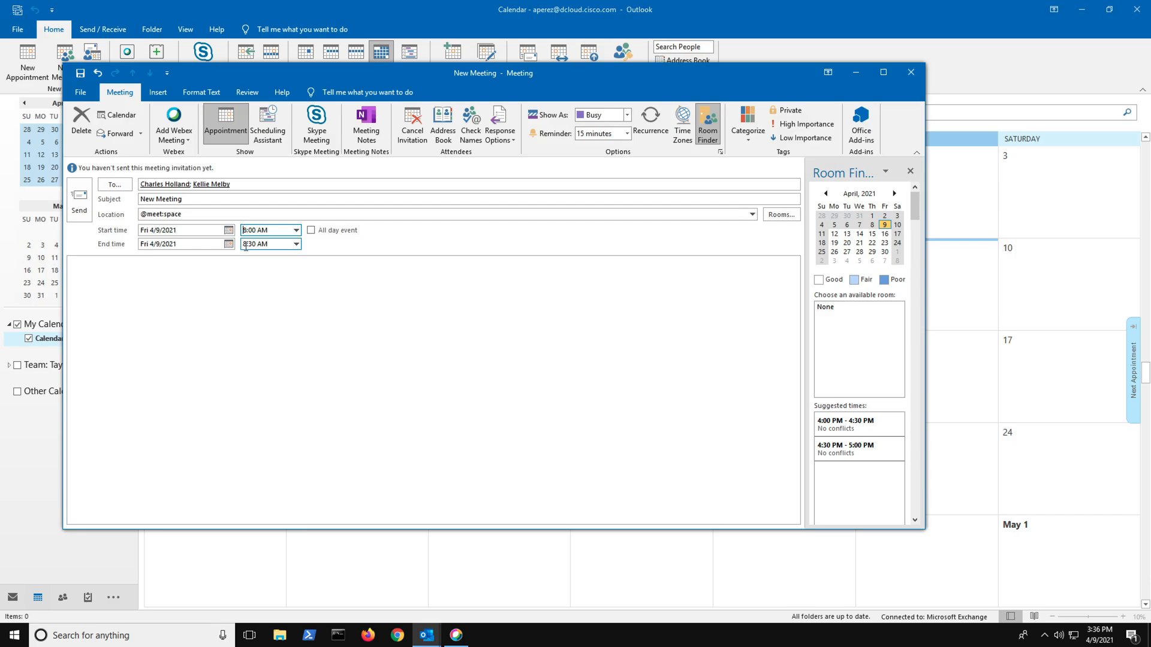
{"action": "key", "text": "BackSpace"}
{"action": "type", "text": "3"}
{"action": "key", "text": "BackSpace"}
{"action": "key", "text": "BackSpace"}
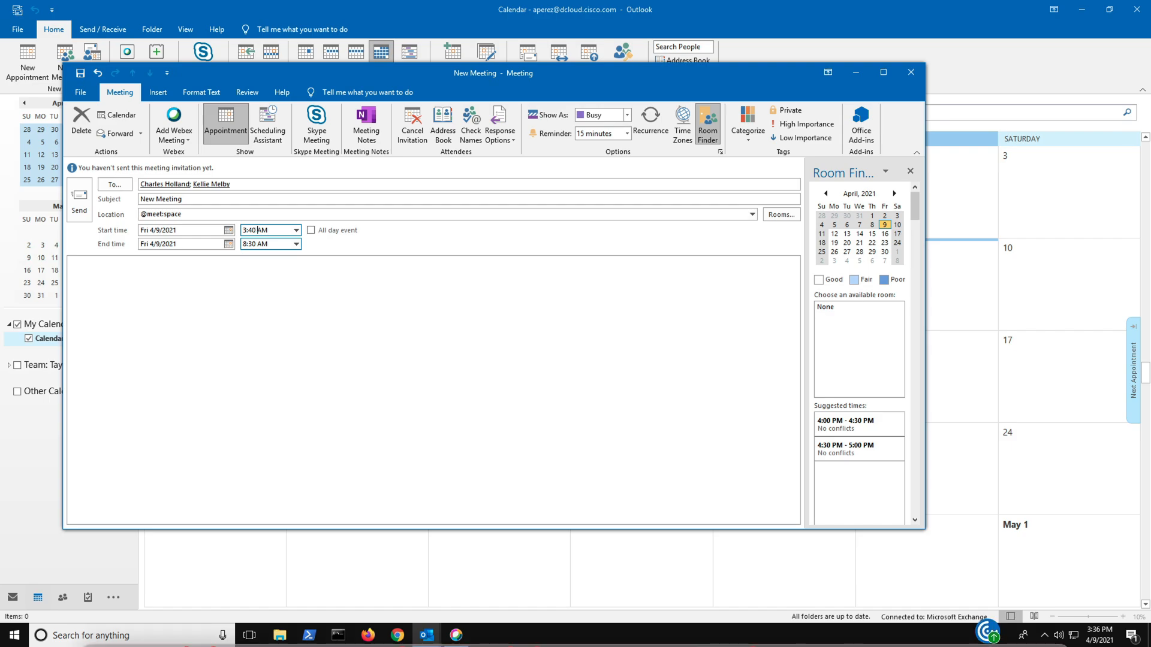
{"action": "left_click", "coordinate": [268, 231]}
{"action": "type", "text": "p"}
{"action": "key", "text": "Left"}
{"action": "key", "text": "BackSpace"}
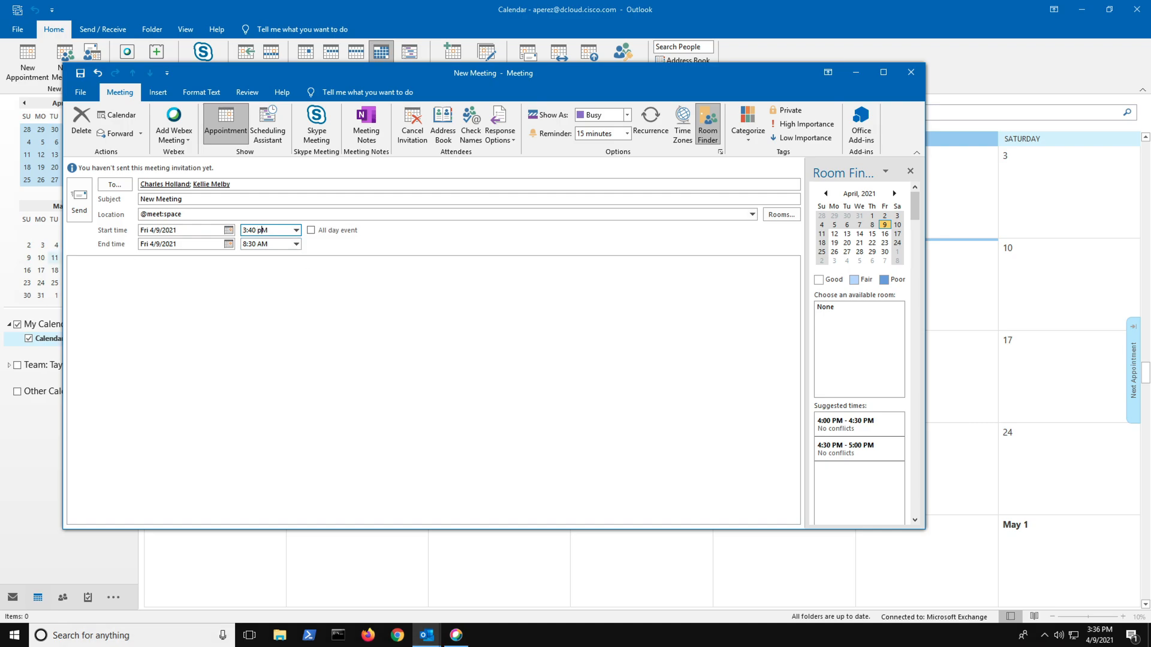
{"action": "left_click", "coordinate": [273, 244]}
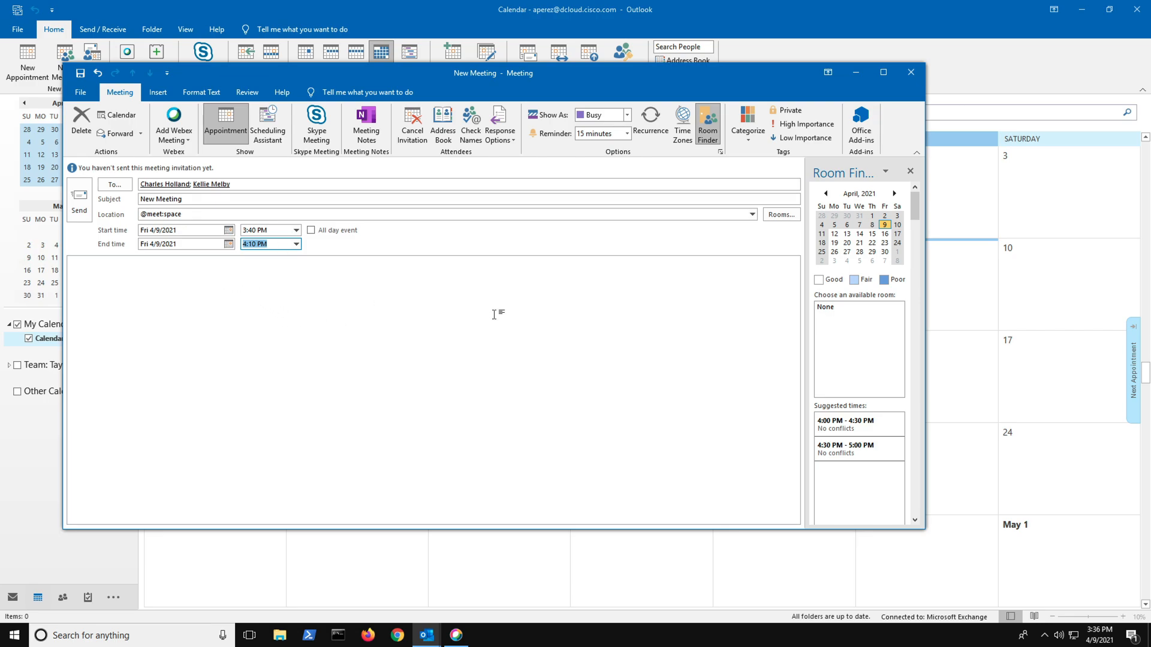
{"action": "left_click", "coordinate": [780, 217]}
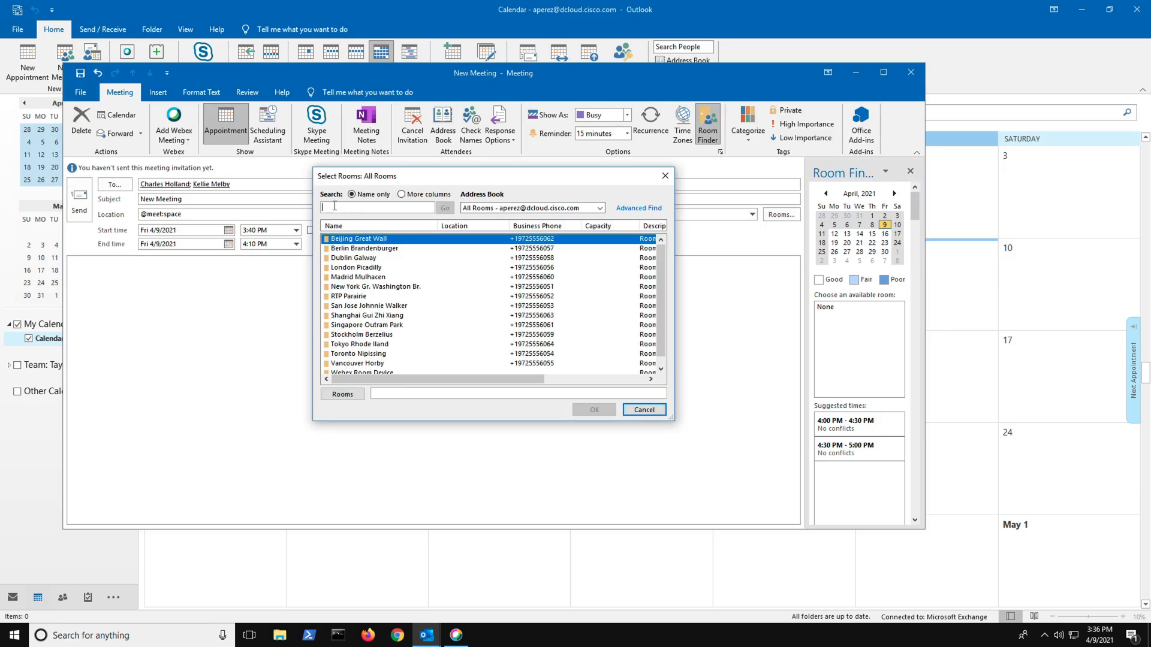
{"action": "scroll", "coordinate": [423, 316], "scroll_direction": "down", "scroll_amount": 1}
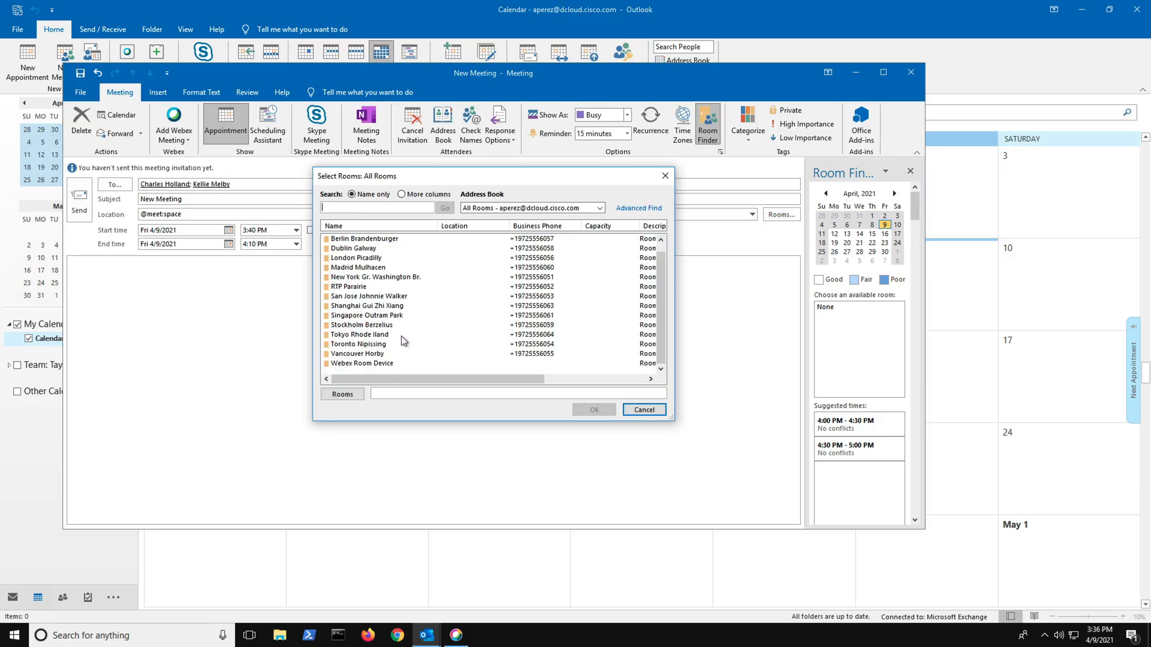
{"action": "double_click", "coordinate": [362, 364]}
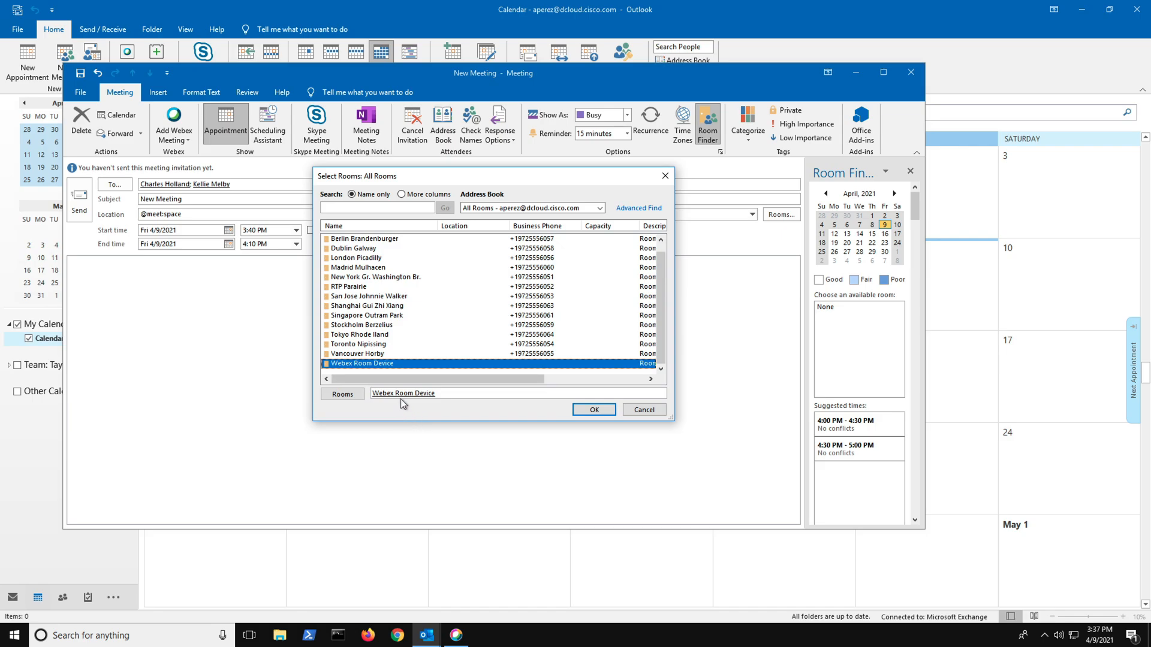
{"action": "left_click", "coordinate": [590, 410]}
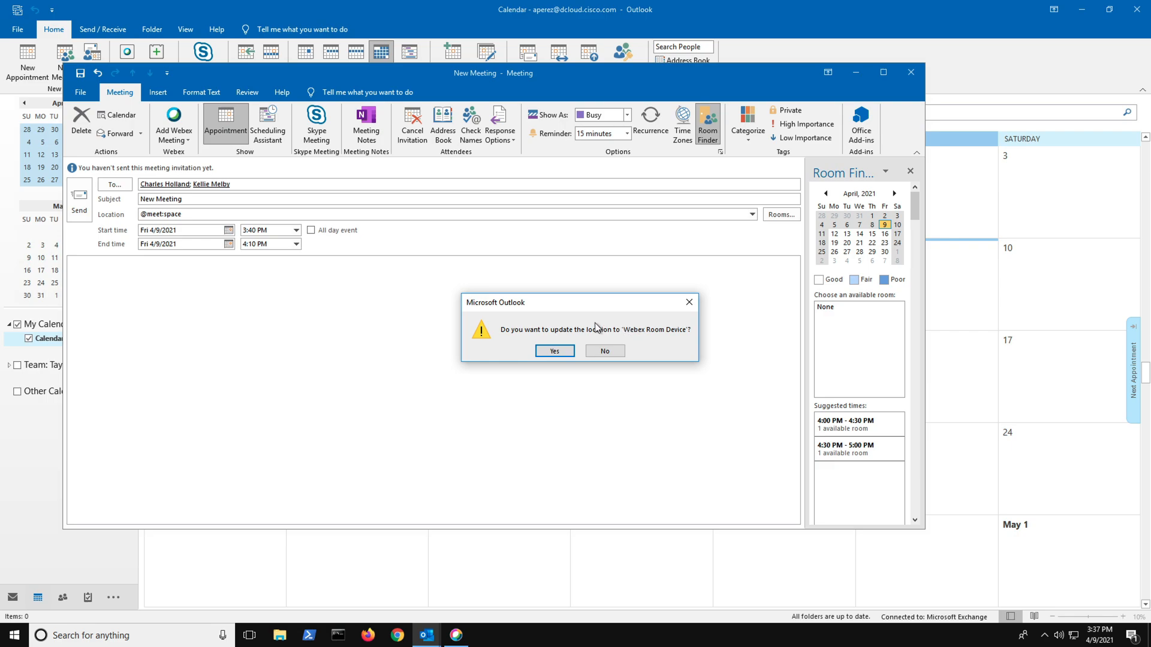
{"action": "left_click", "coordinate": [605, 352]}
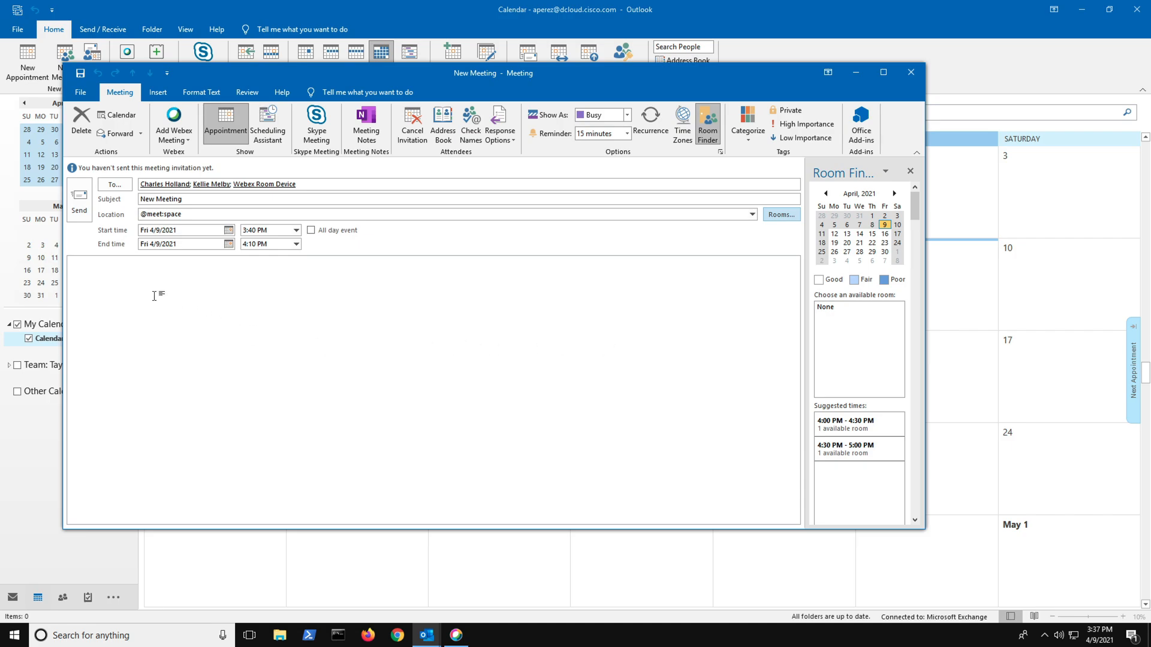
Write "New Meeting" as the invitation's message body and send the invitation
{"action": "left_click", "coordinate": [116, 267]}
{"action": "type", "text": "New Meeting"}
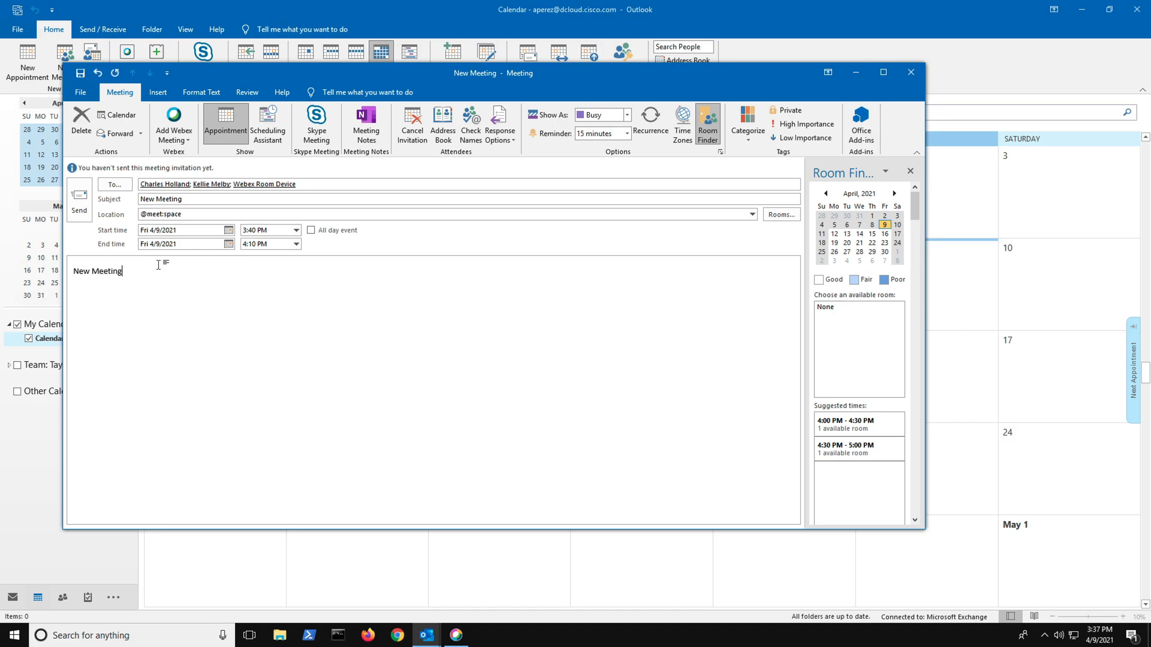
{"action": "left_click", "coordinate": [78, 203]}
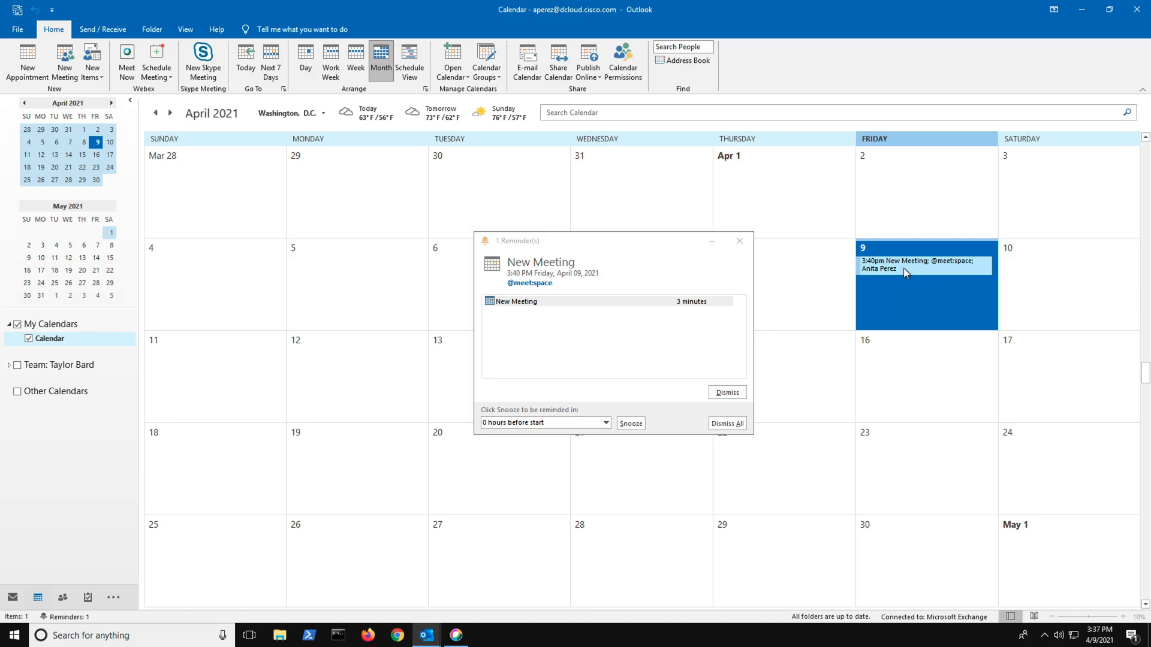
Open the New Meeting invitation in the calendar, examine its body for the Webex join details, and close it
{"action": "mouse_move", "coordinate": [903, 268]}
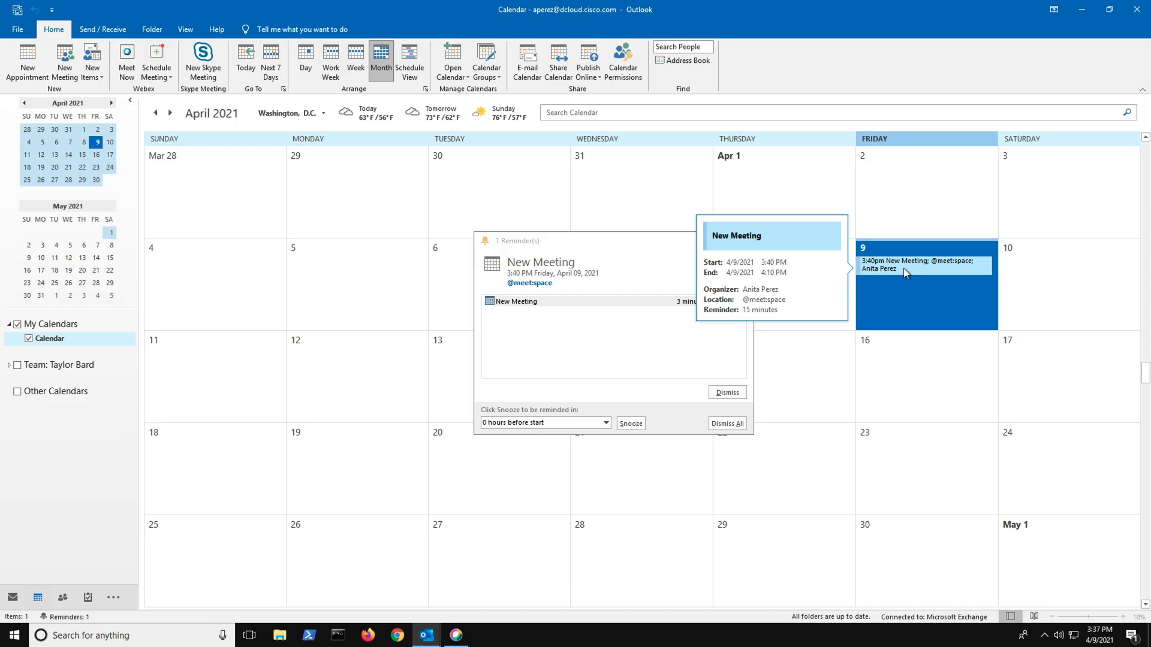
{"action": "double_click", "coordinate": [904, 268]}
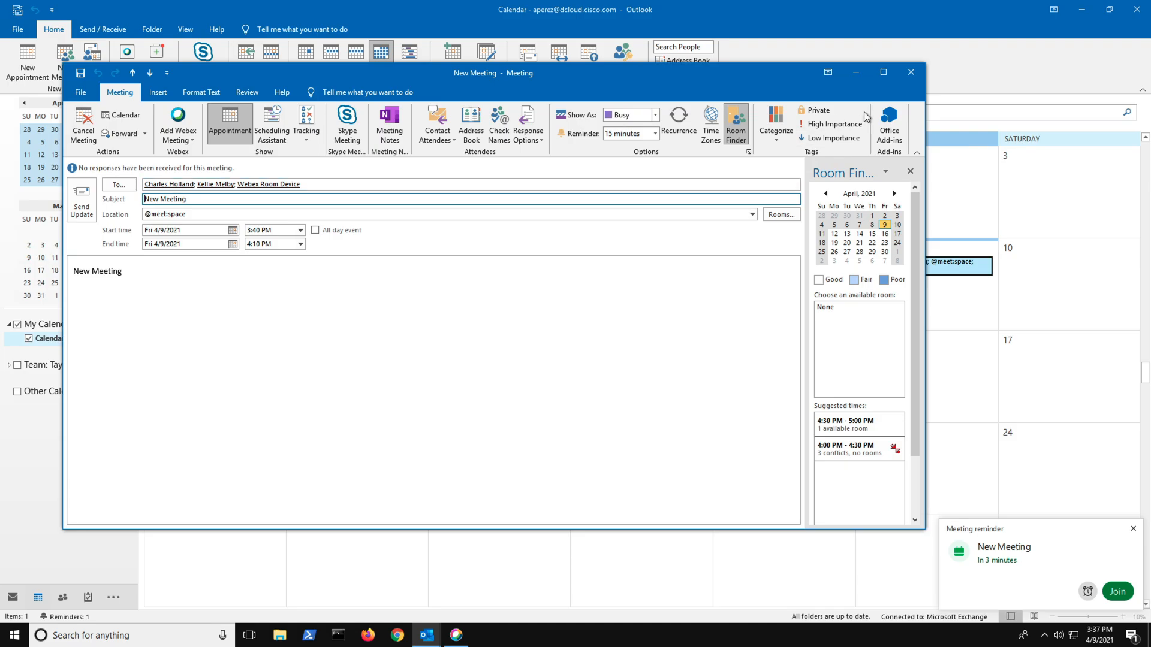
{"action": "left_click", "coordinate": [912, 70]}
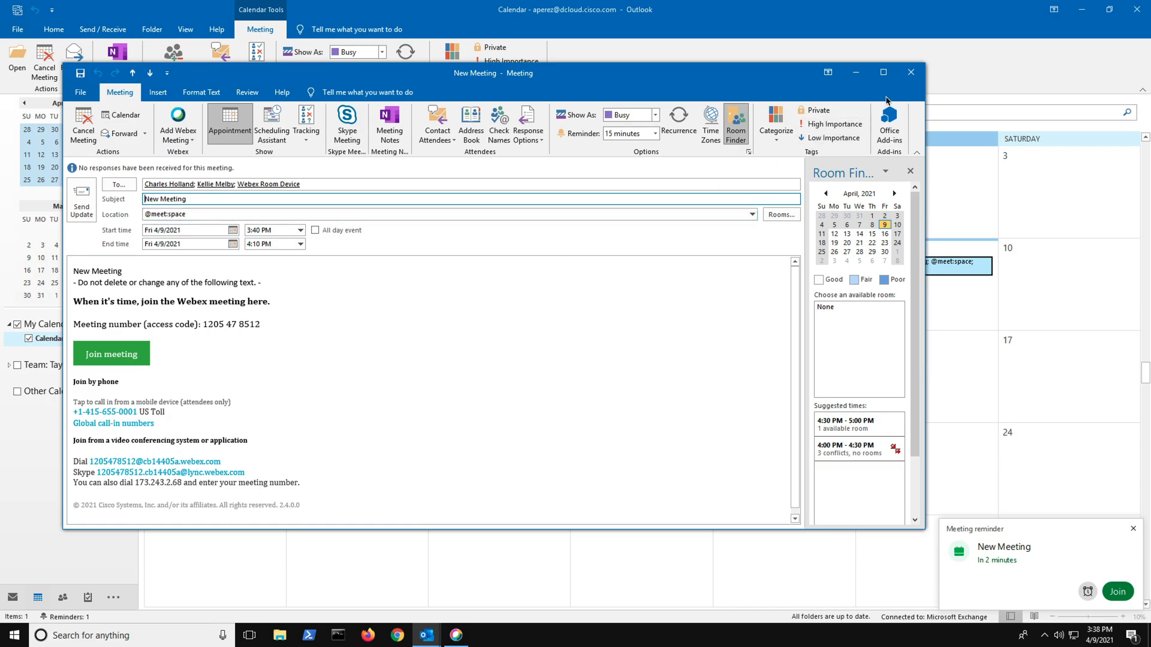
{"action": "left_click", "coordinate": [910, 73]}
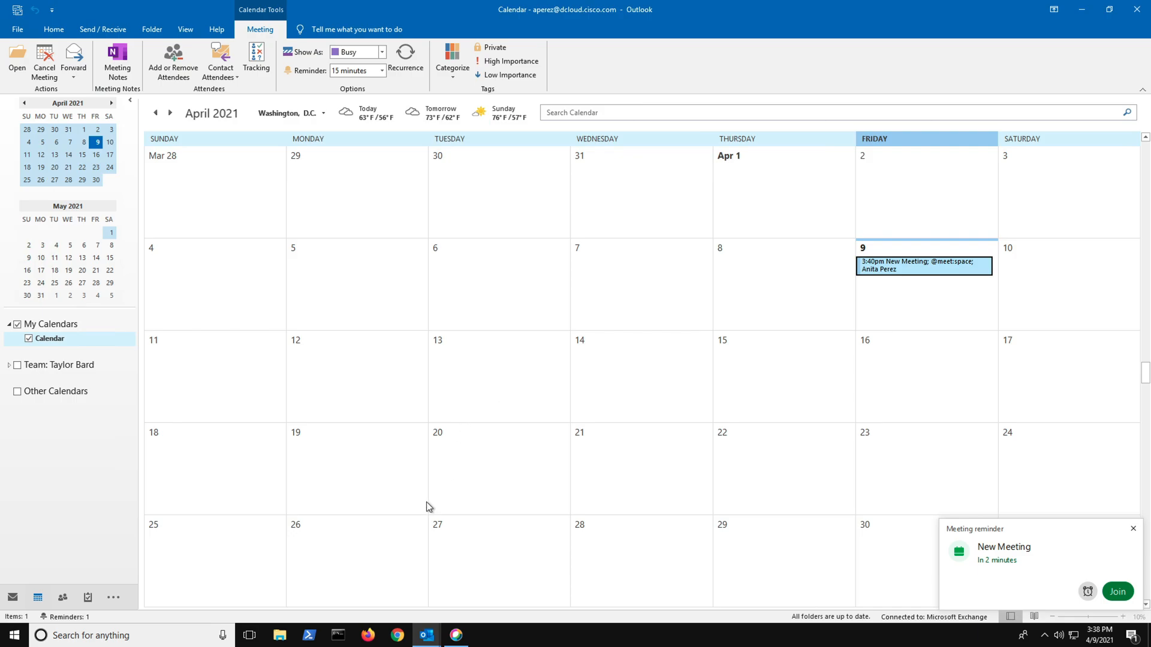
Switch to the Webex app on both of the organizer's workstations and open the organizer's personal space on each
{"action": "left_click", "coordinate": [456, 639]}
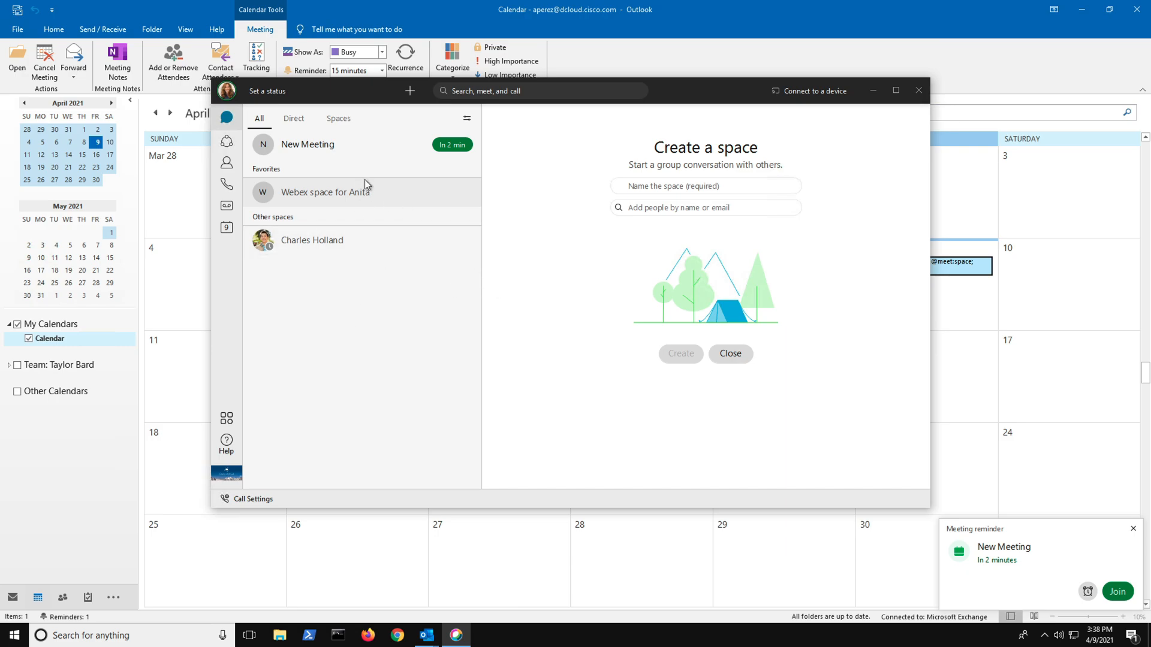
{"action": "left_click", "coordinate": [338, 189]}
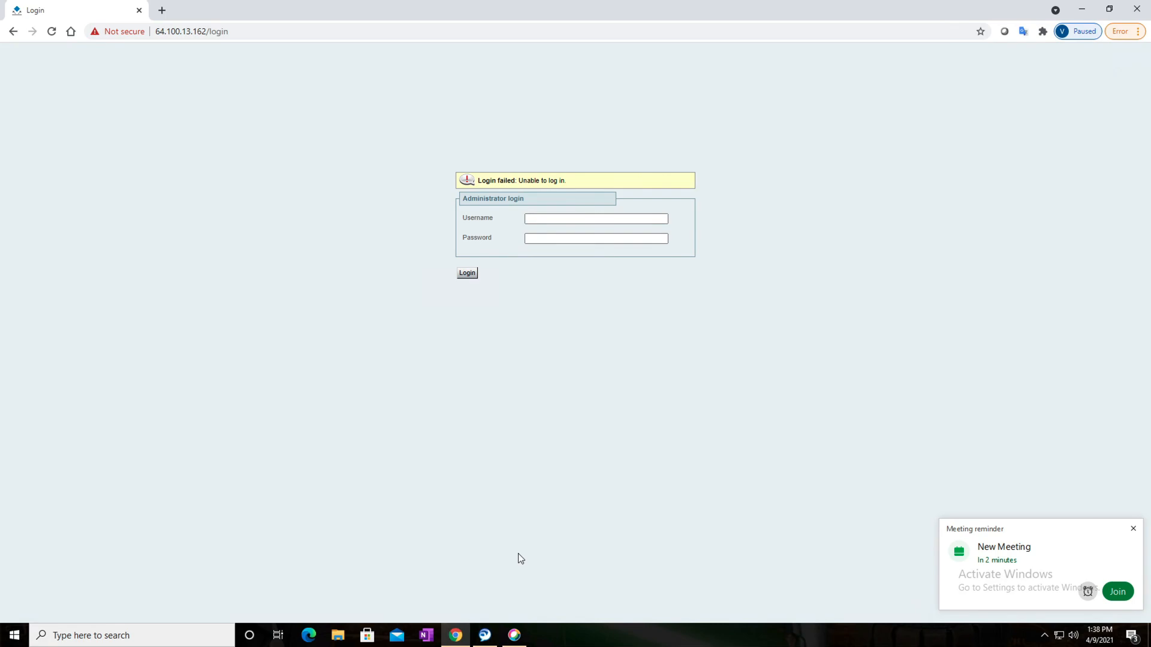
{"action": "left_click", "coordinate": [514, 634]}
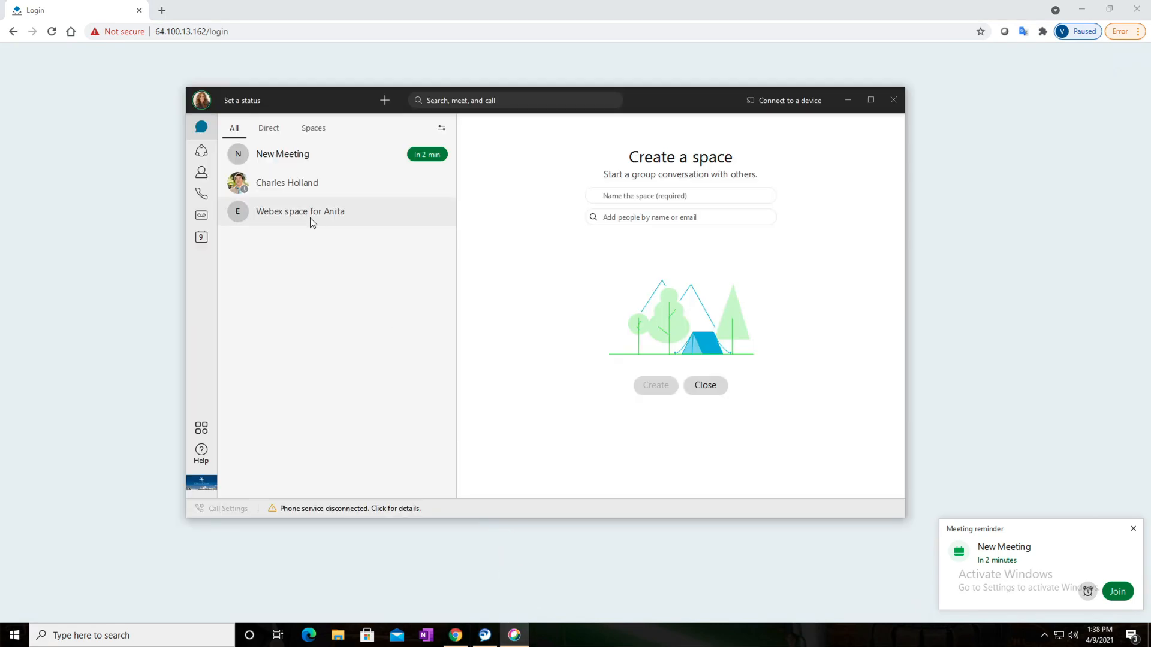
{"action": "left_click", "coordinate": [308, 214]}
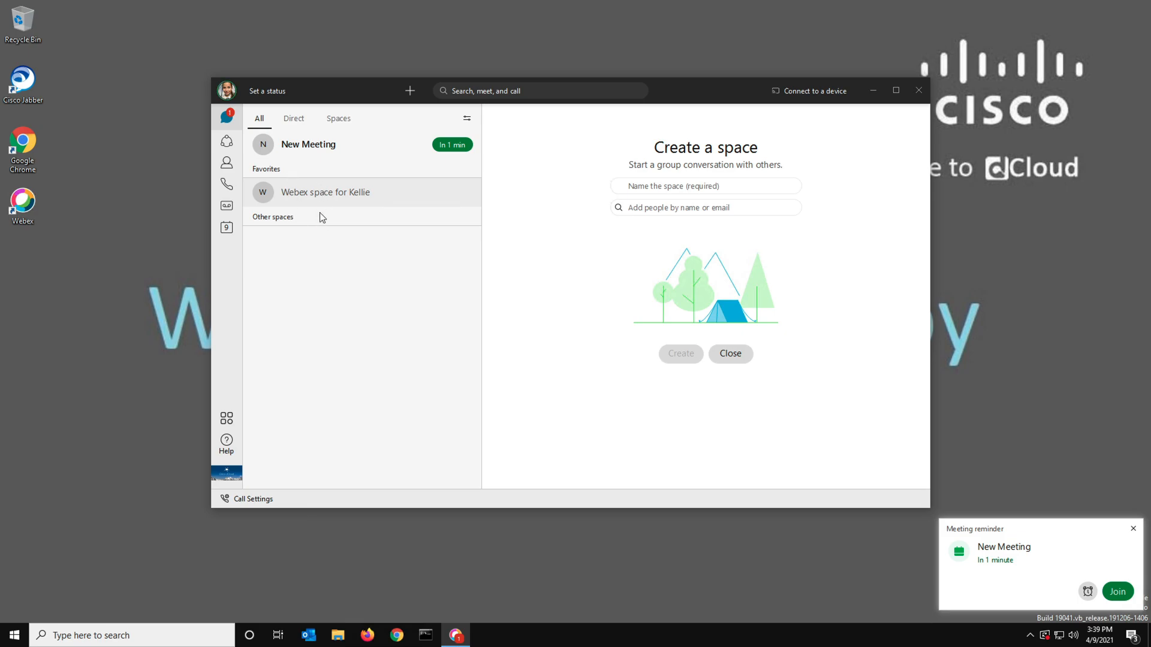
In the Webex app on the second attendee's desktop, view the personal space and open the New Meeting space
{"action": "left_click", "coordinate": [357, 190]}
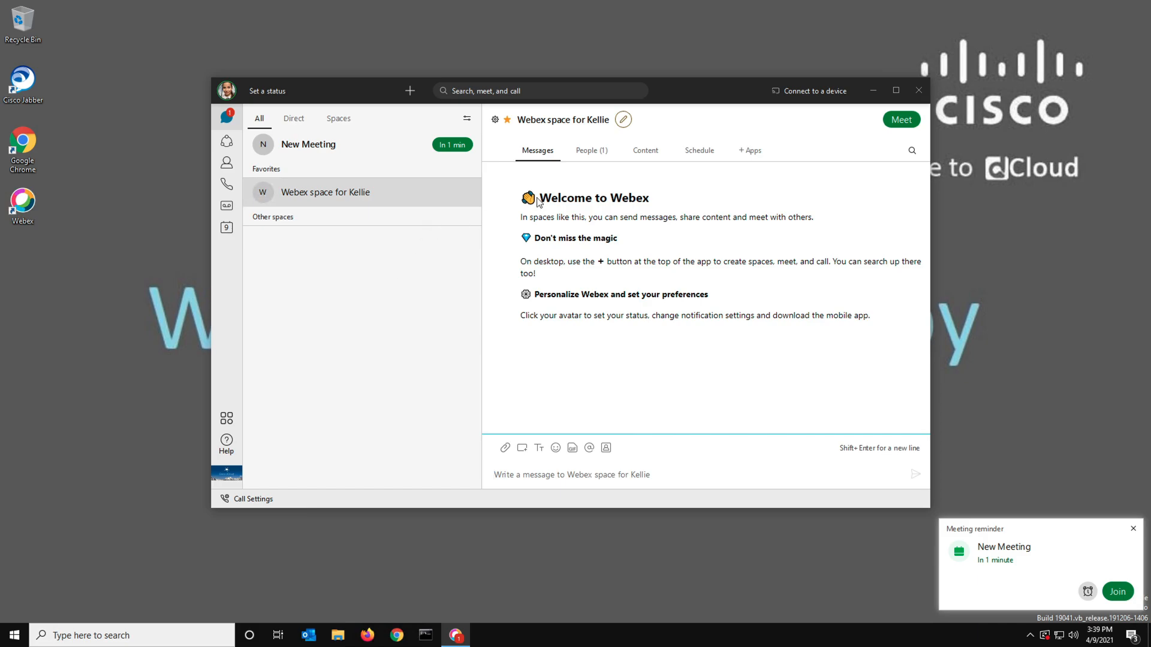
{"action": "left_click", "coordinate": [599, 155]}
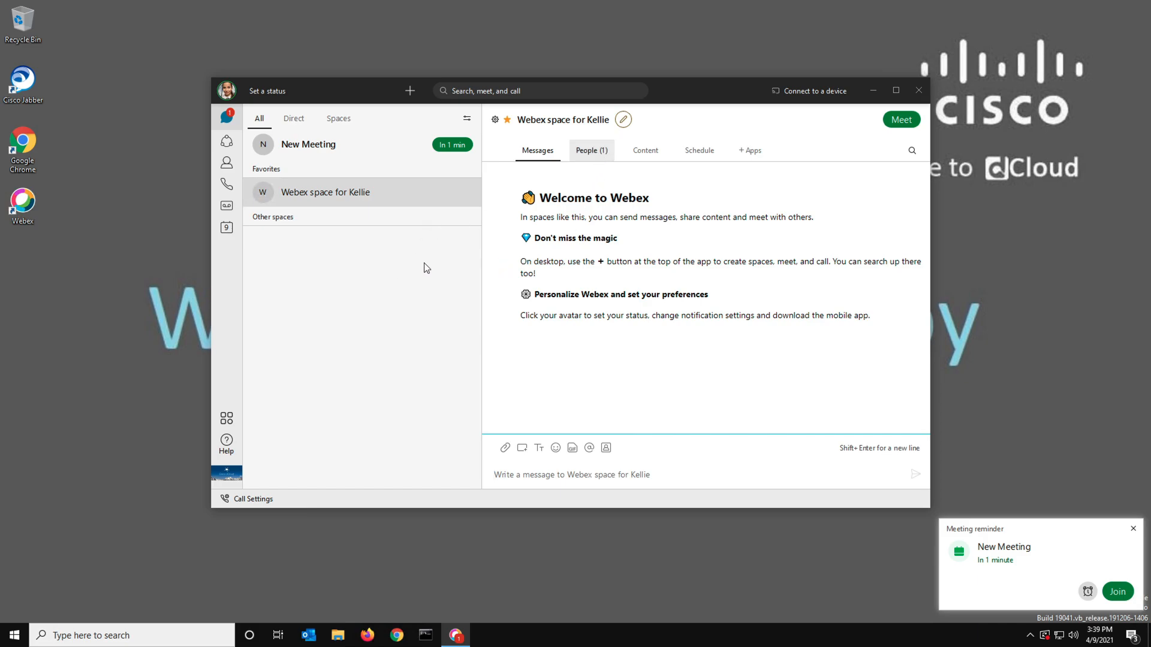
{"action": "left_click", "coordinate": [308, 150]}
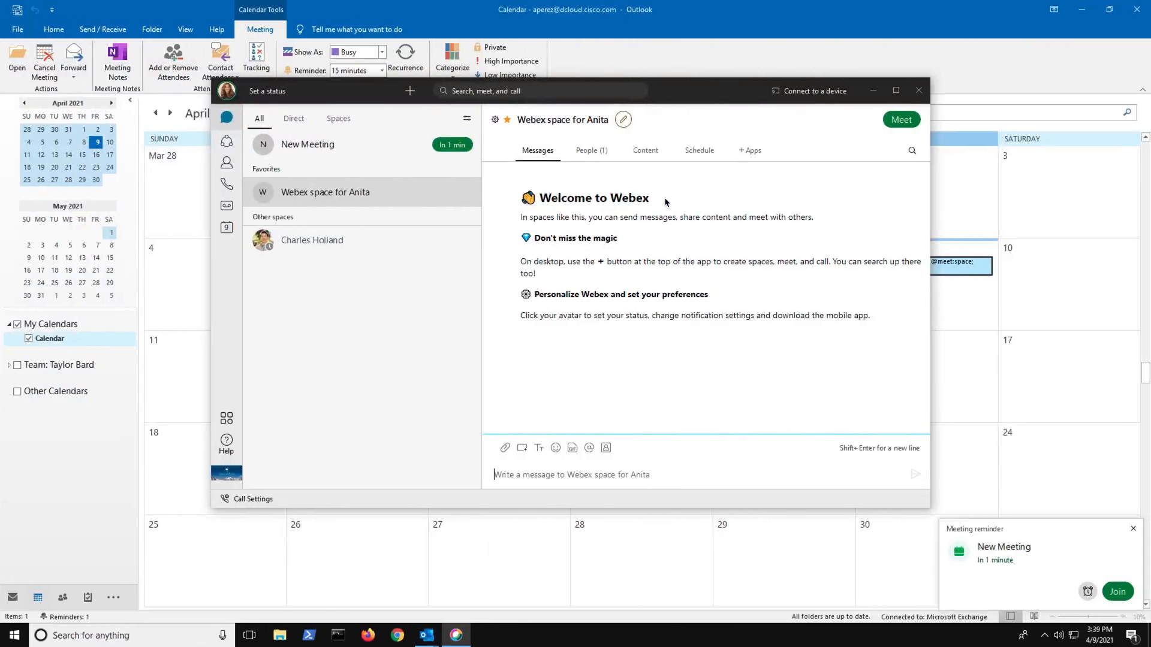
Join the meeting from the New Meeting space on the organizer's Outlook workstation and dismiss the microphone alert
{"action": "left_click", "coordinate": [355, 145]}
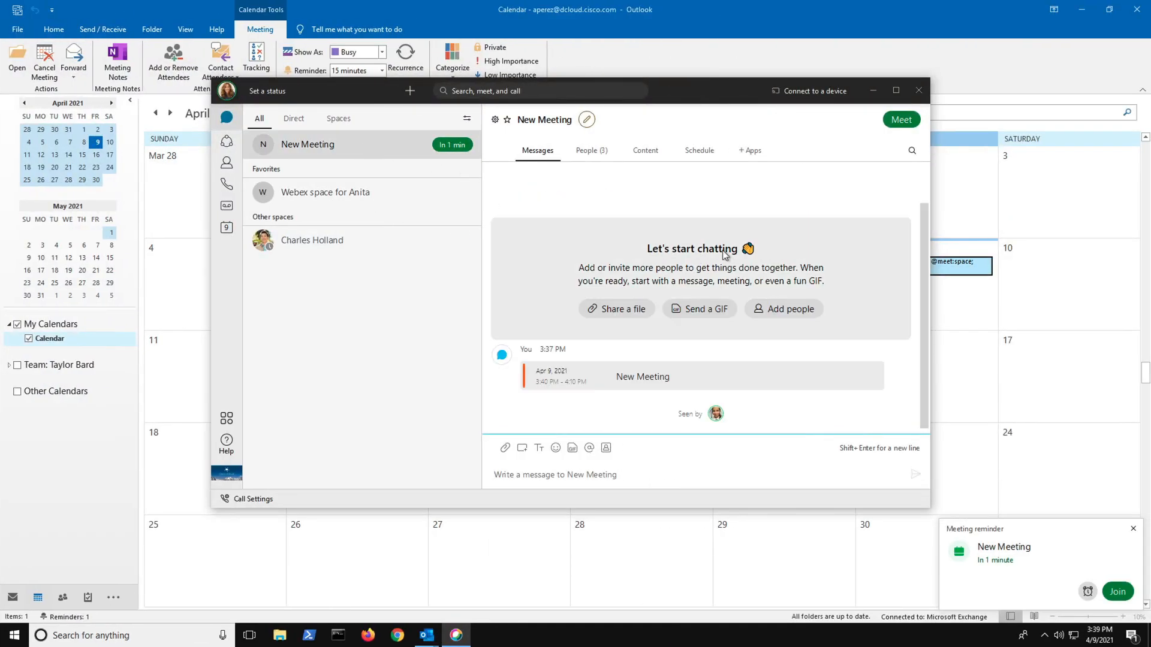
{"action": "left_click", "coordinate": [900, 124]}
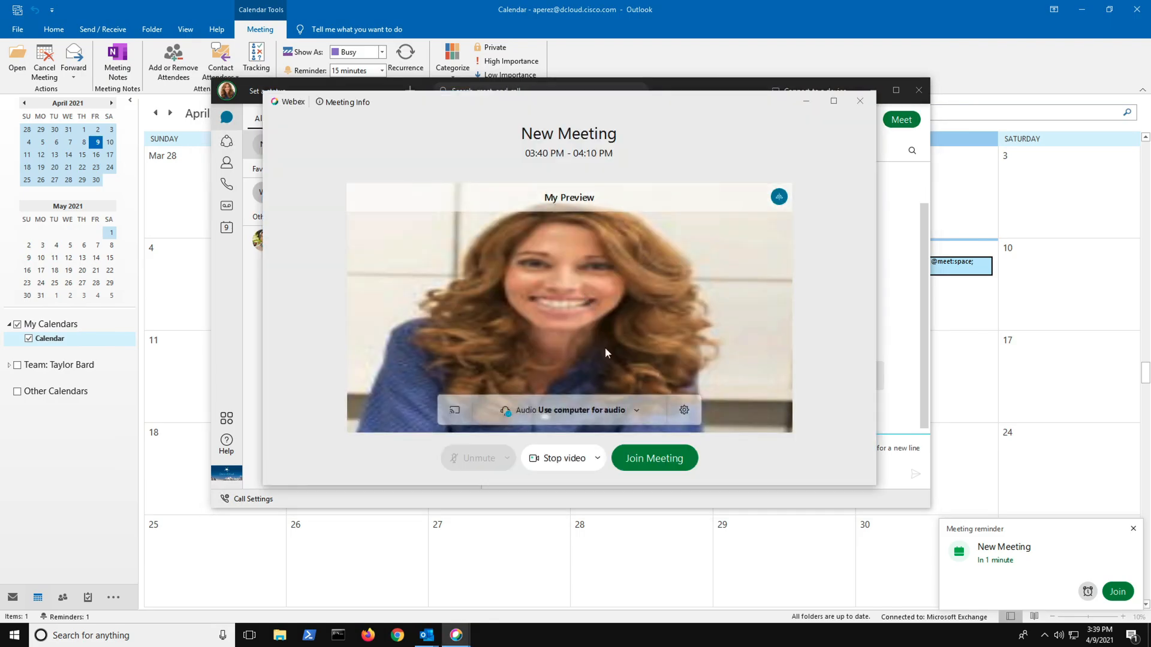
{"action": "left_click", "coordinate": [652, 458]}
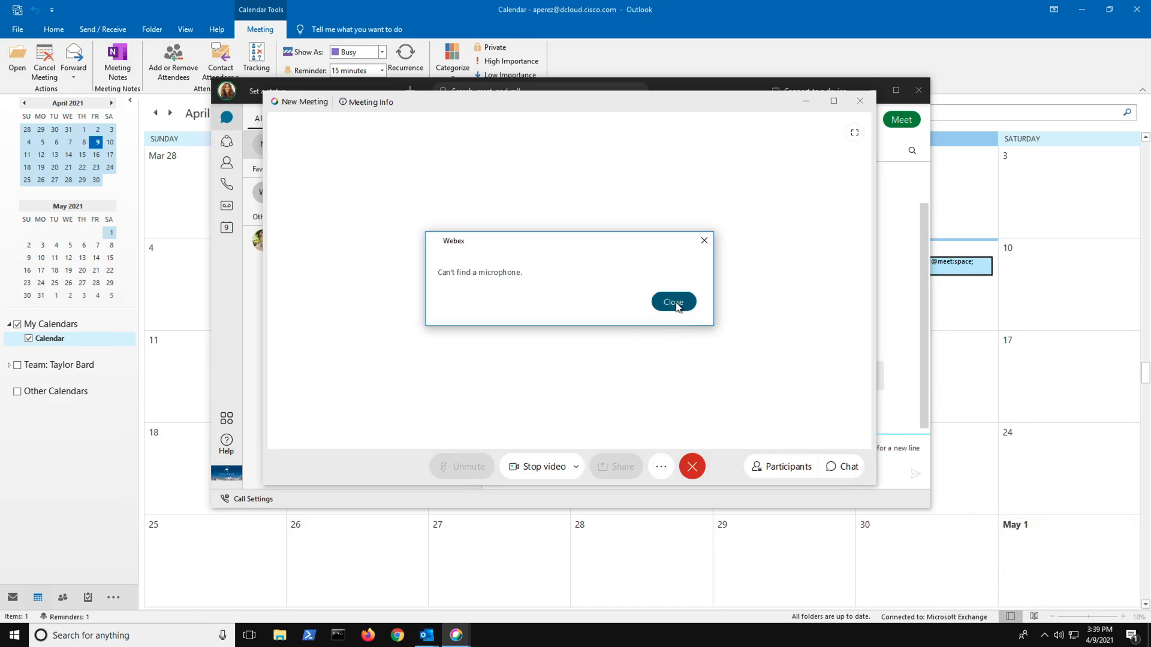
{"action": "left_click", "coordinate": [657, 306]}
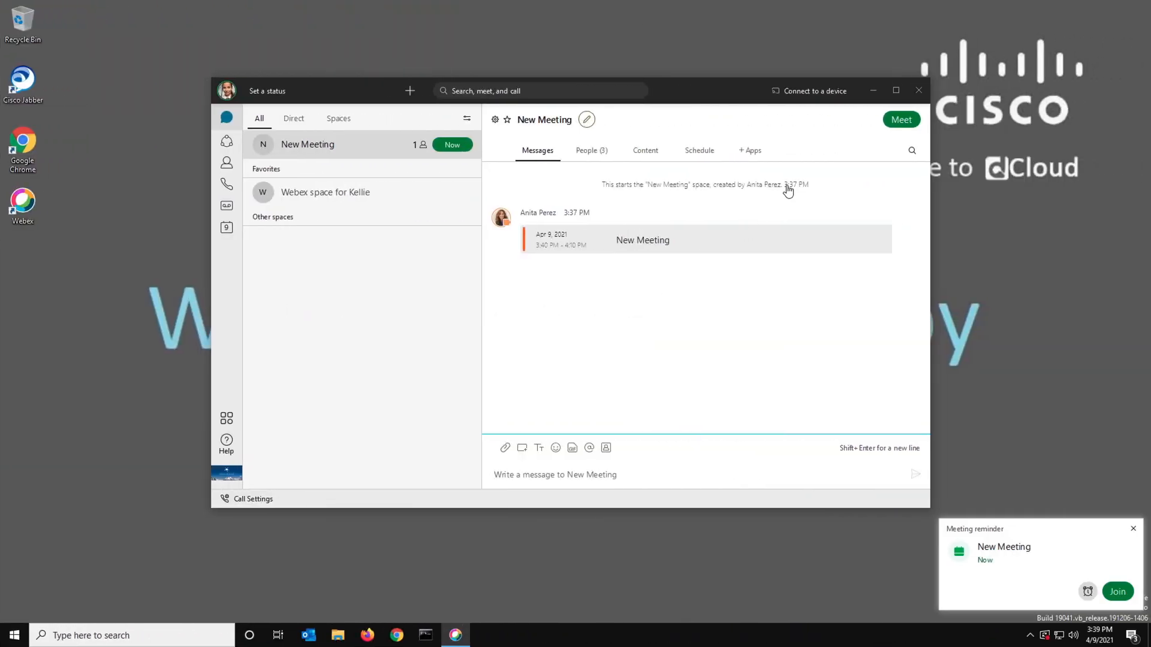
Join the meeting from the New Meeting space on the second attendee's desktop and dismiss the microphone alert
{"action": "left_click", "coordinate": [902, 121]}
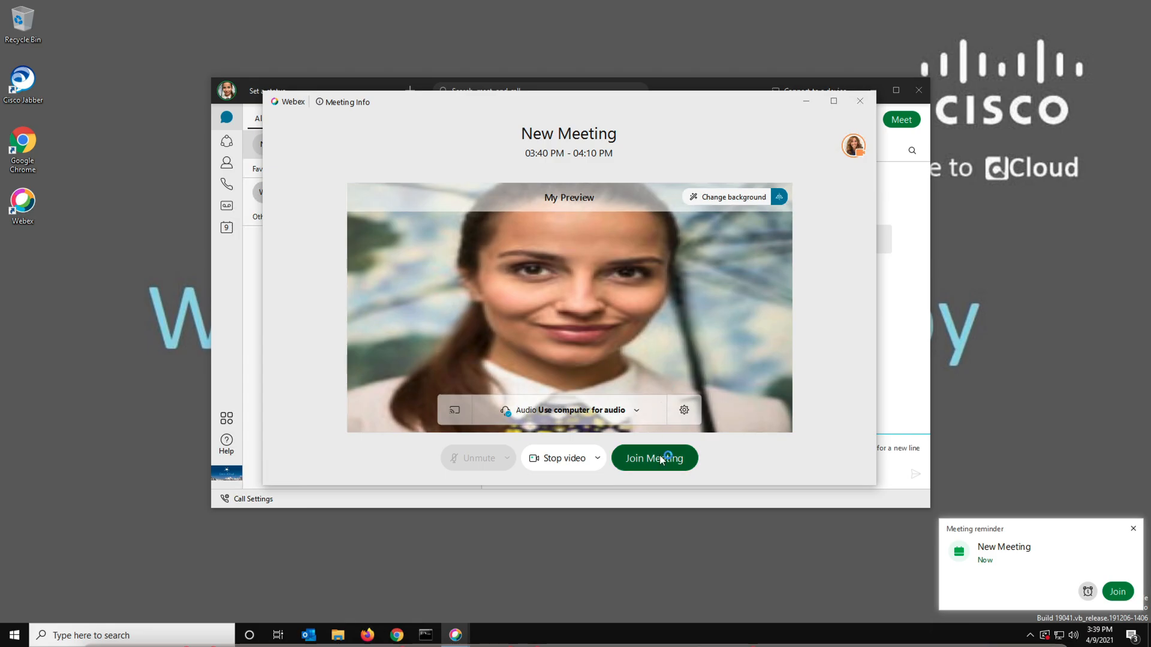
{"action": "left_click", "coordinate": [663, 459]}
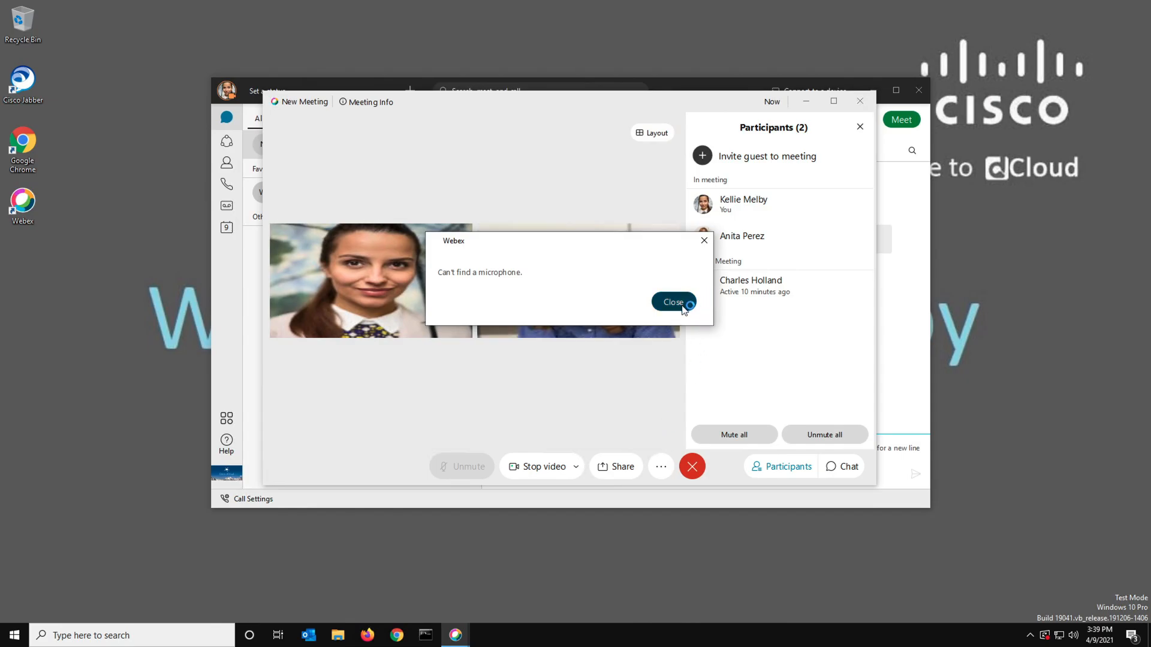
{"action": "left_click", "coordinate": [683, 302]}
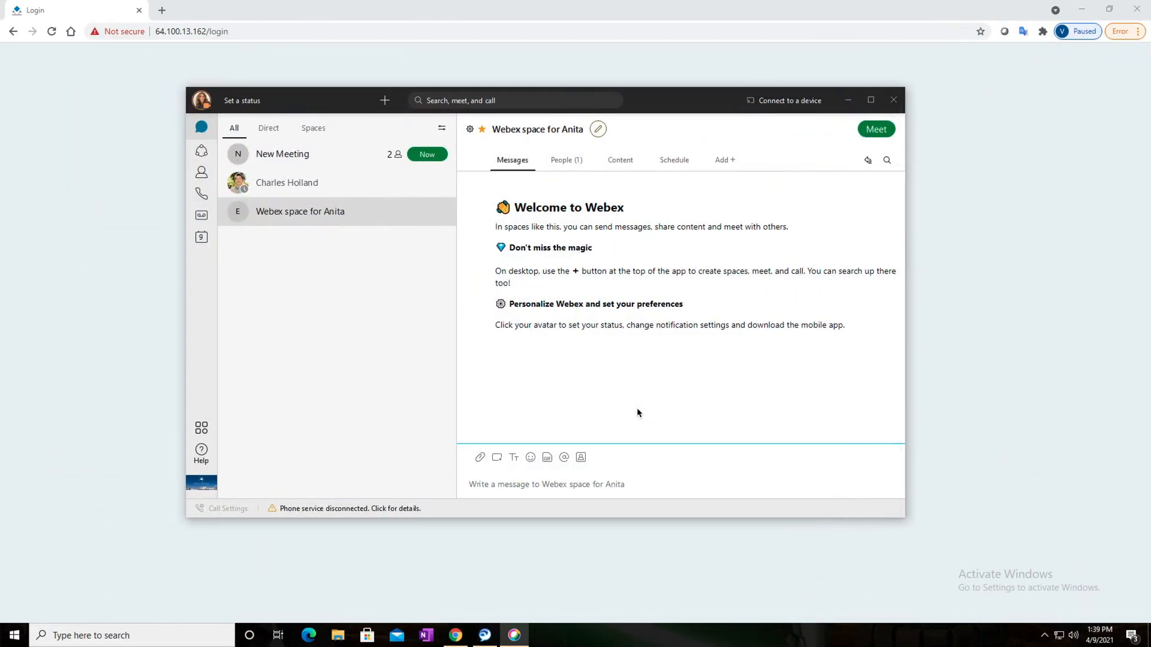
Open the New Meeting space on the organizer's second workstation, join the meeting there, and dismiss the microphone alert
{"action": "left_click", "coordinate": [285, 155]}
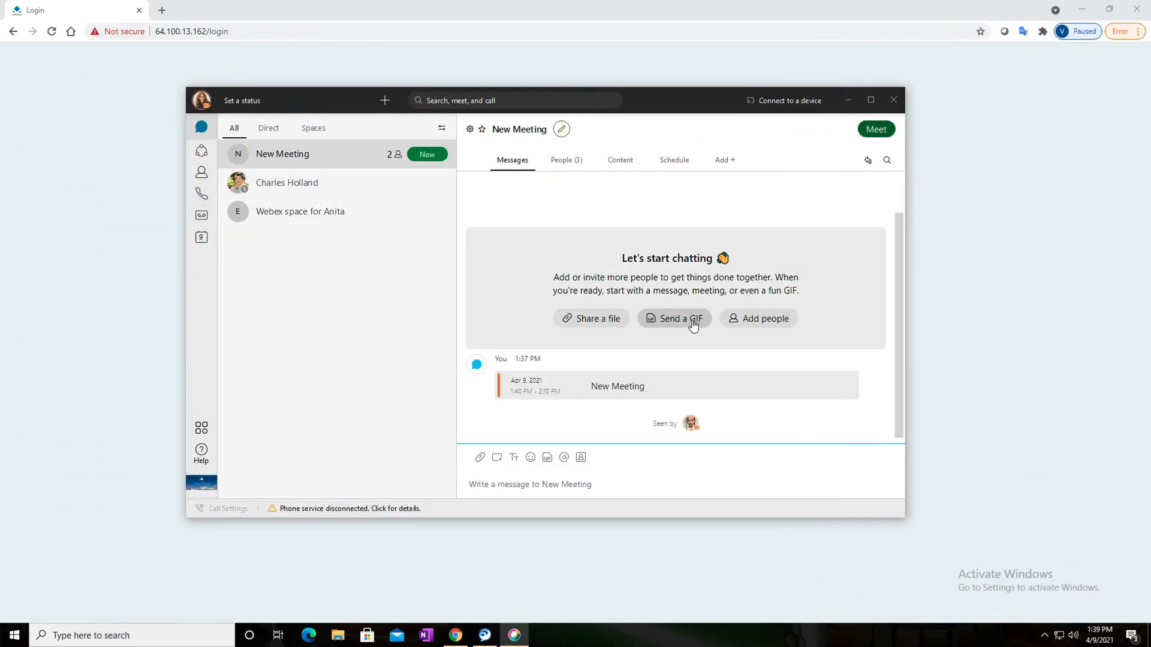
{"action": "left_click", "coordinate": [645, 378]}
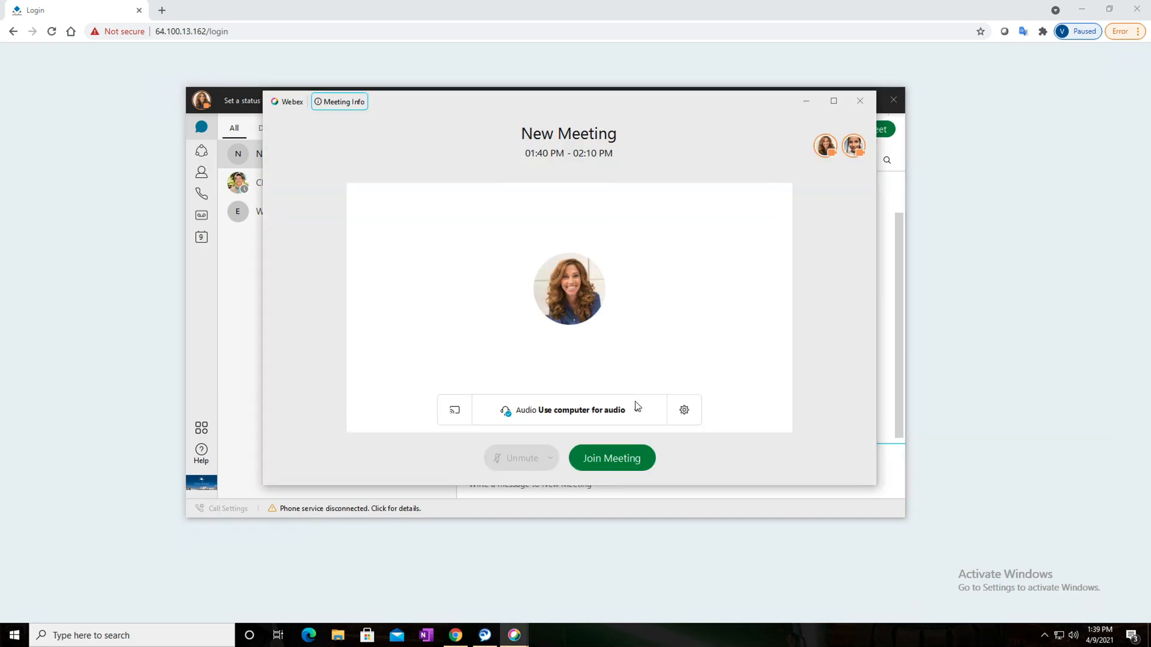
{"action": "left_click", "coordinate": [616, 455]}
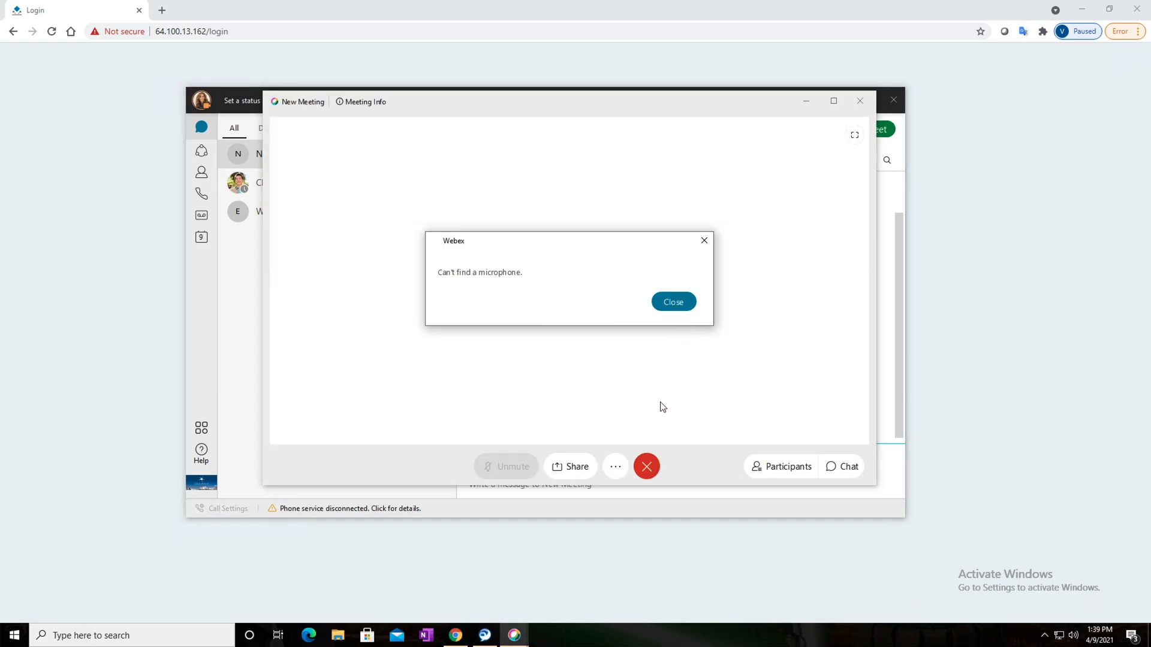
{"action": "left_click", "coordinate": [673, 302]}
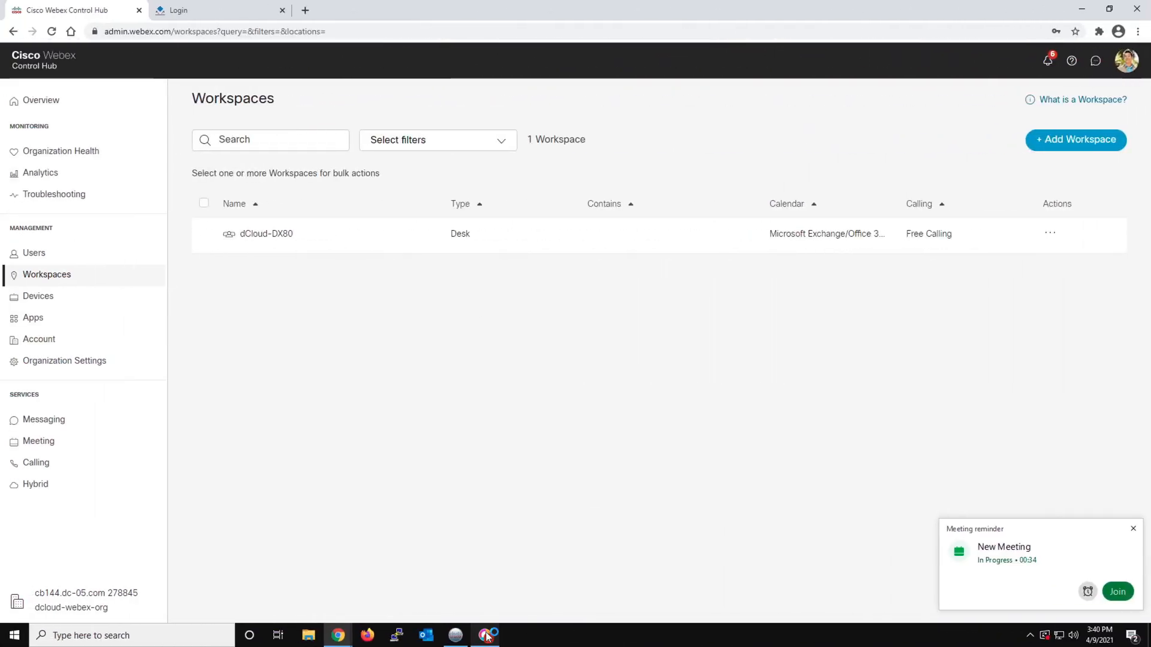
Switch to Webex on the Control Hub workstation, open the New Meeting space, and join its meeting
{"action": "left_click", "coordinate": [484, 635]}
{"action": "left_click", "coordinate": [360, 143]}
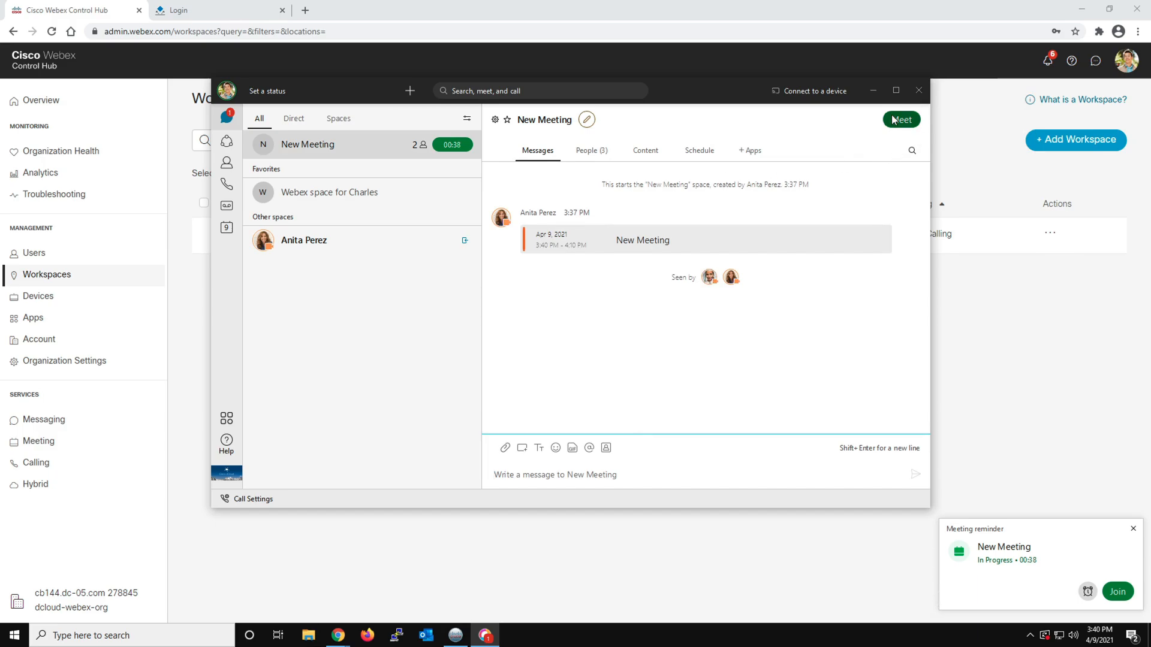
{"action": "left_click", "coordinate": [892, 120]}
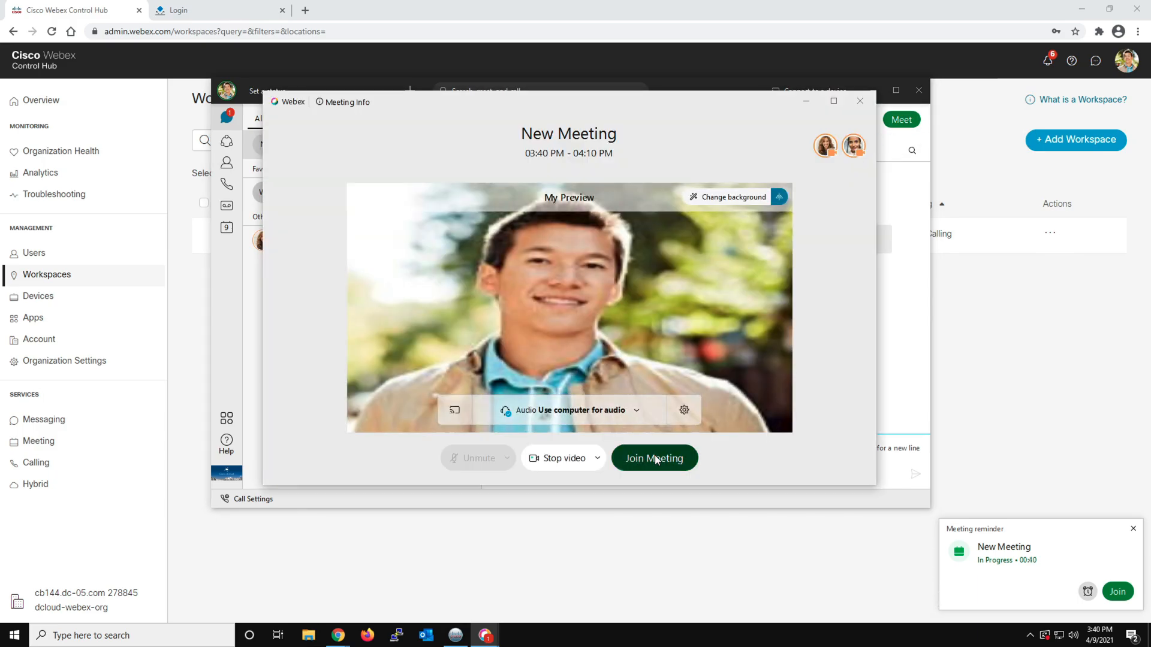
{"action": "left_click", "coordinate": [655, 459]}
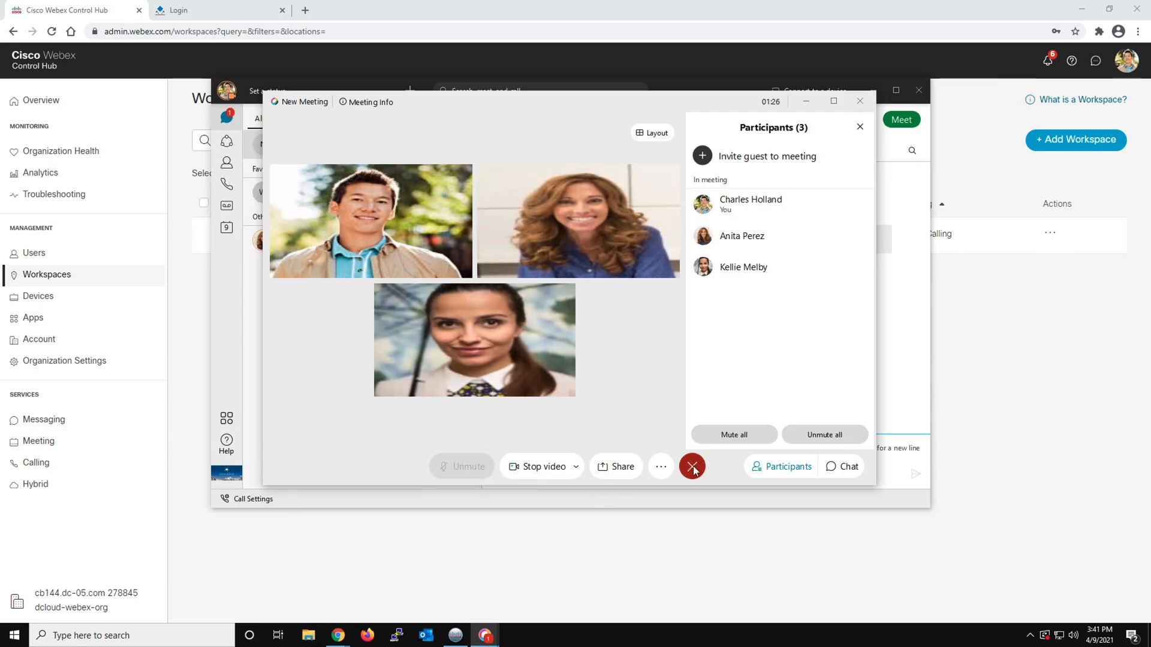
Leave the New Meeting call on the Control Hub workstation and on both of the organizer's workstations
{"action": "left_click", "coordinate": [692, 466]}
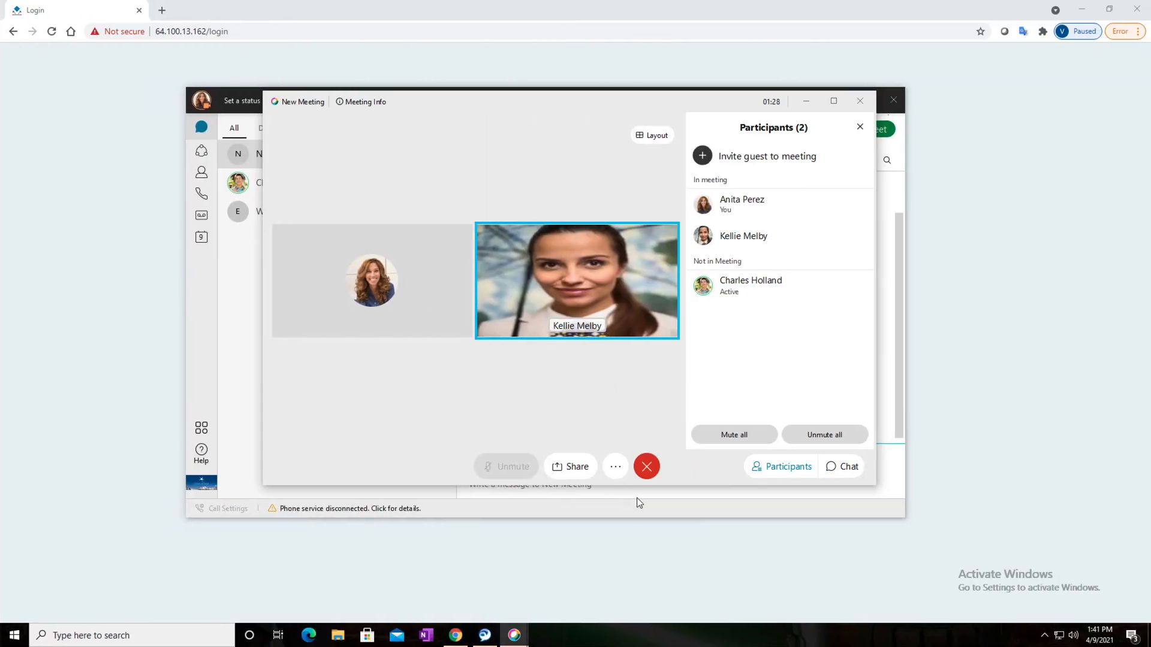
{"action": "left_click", "coordinate": [646, 468]}
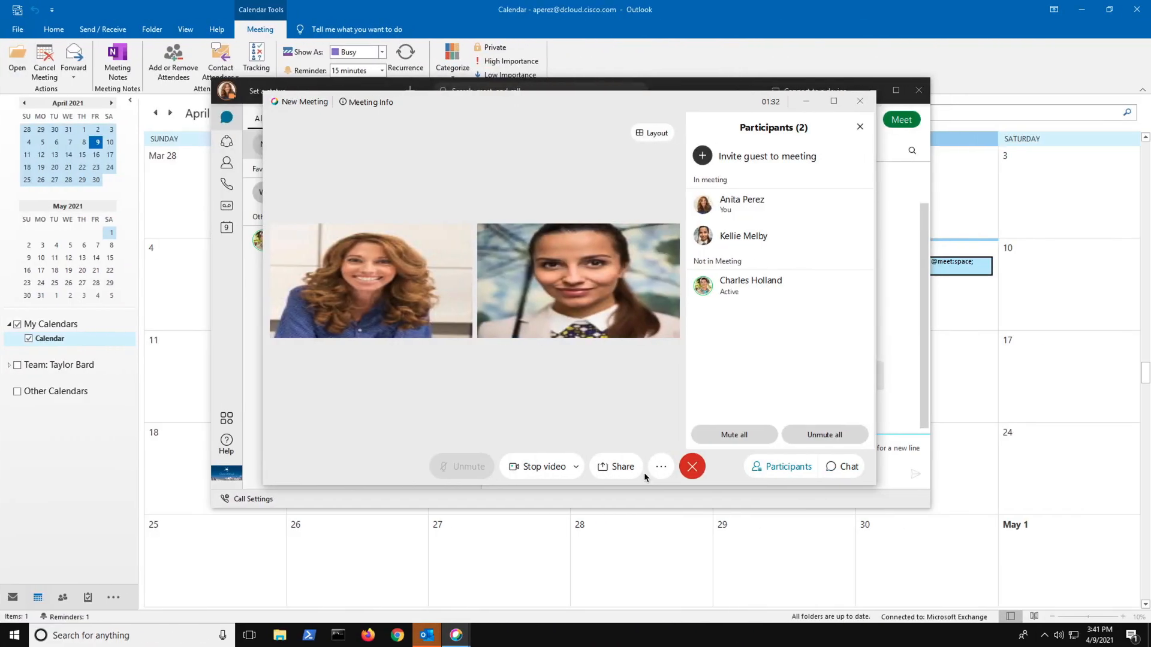
{"action": "left_click", "coordinate": [692, 467]}
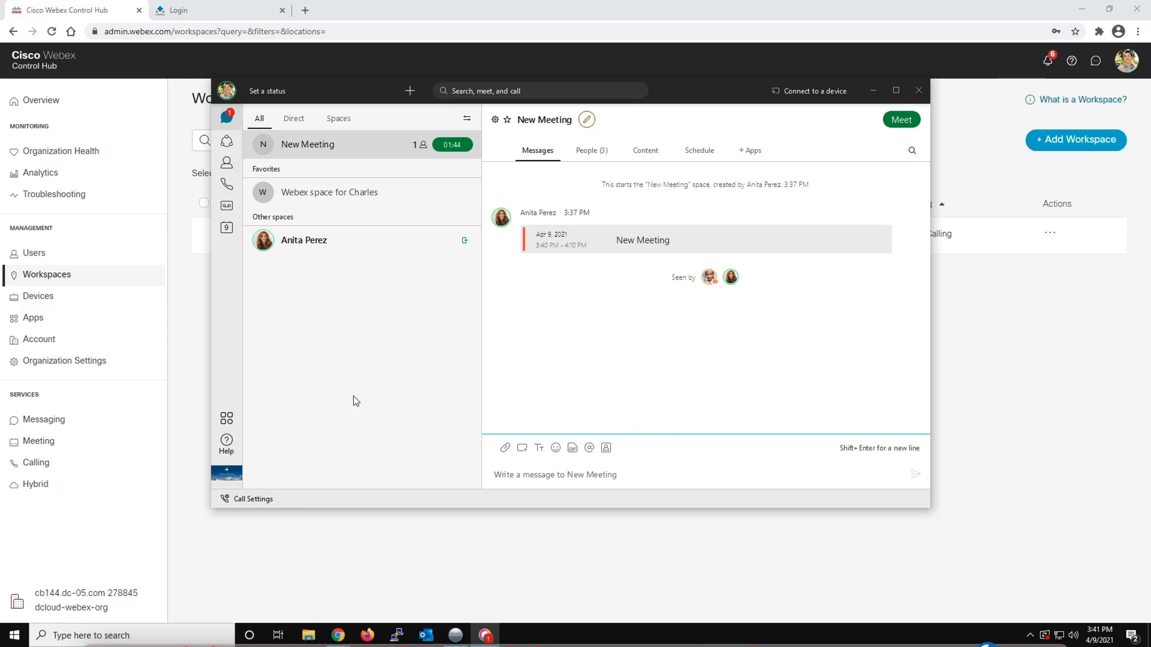
Switch to the Cisco Unified CM Console window in Chrome on the Control Hub workstation
{"action": "mouse_move", "coordinate": [338, 635]}
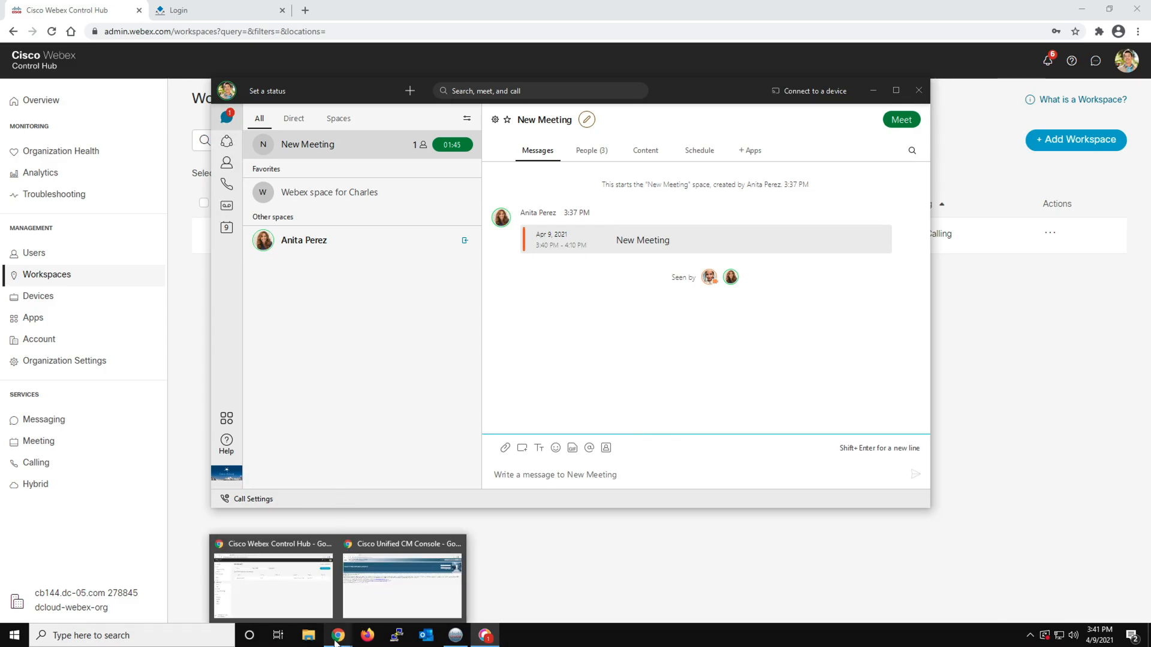
{"action": "left_click", "coordinate": [388, 595]}
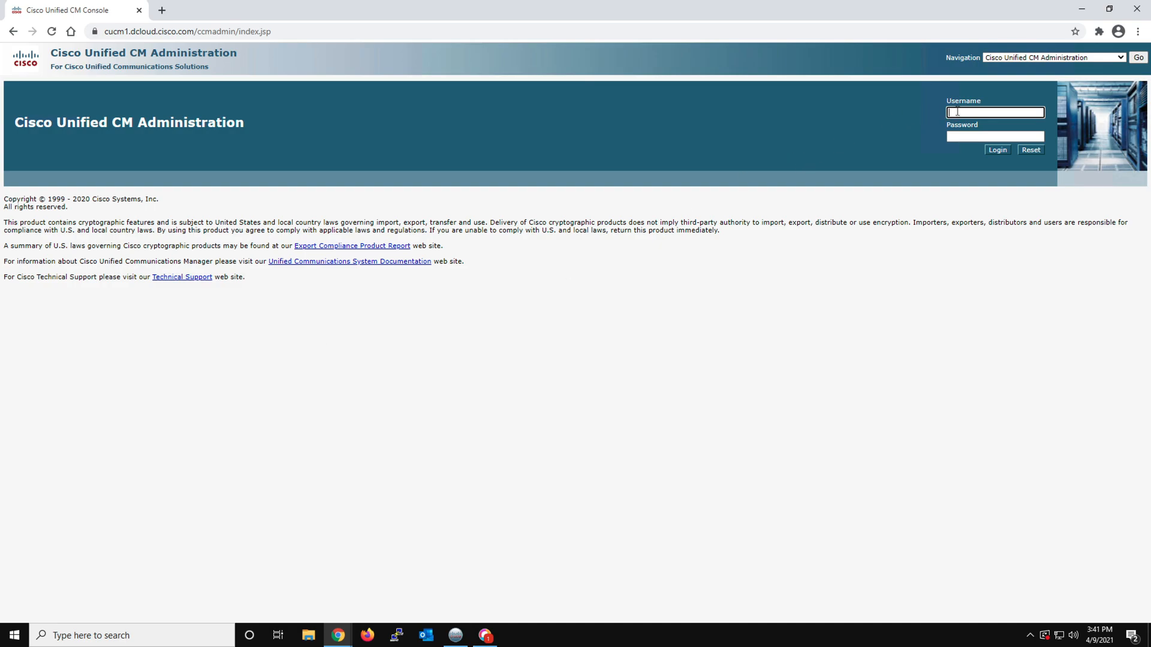
Try to log in to Cisco Unified CM Administration with the username admin and the account password
{"action": "type", "text": "admin"}
{"action": "key", "text": "Tab"}
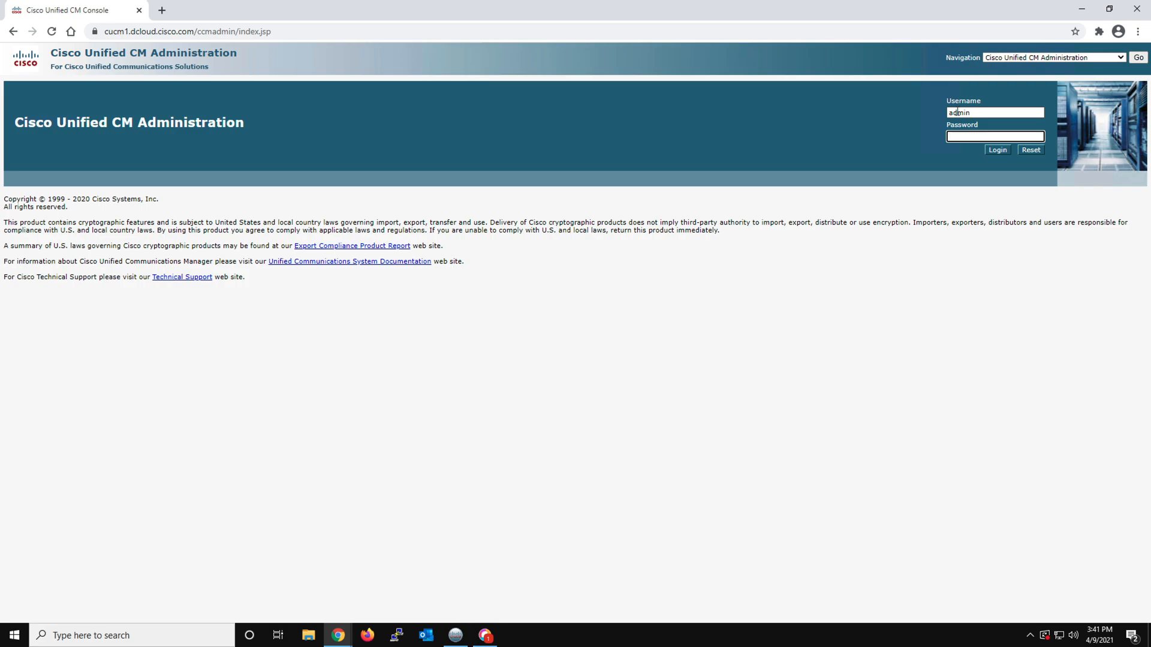
{"action": "type", "text": "d"}
{"action": "type", "text": "•••••"}
{"action": "type", "text": "••••"}
{"action": "key", "text": "Return"}
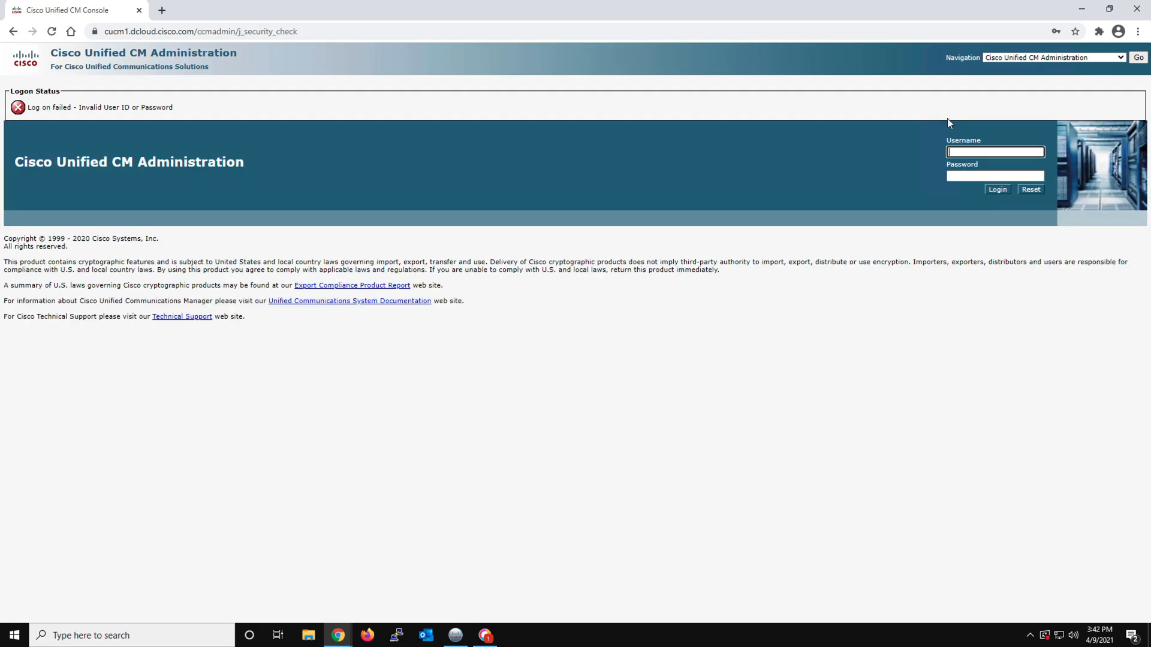
Log in to Cisco Unified CM Administration as administrator with the account password, and dismiss the browser's offer to save it
{"action": "type", "text": "administrator"}
{"action": "key", "text": "Tab"}
{"action": "type", "text": "•••••••"}
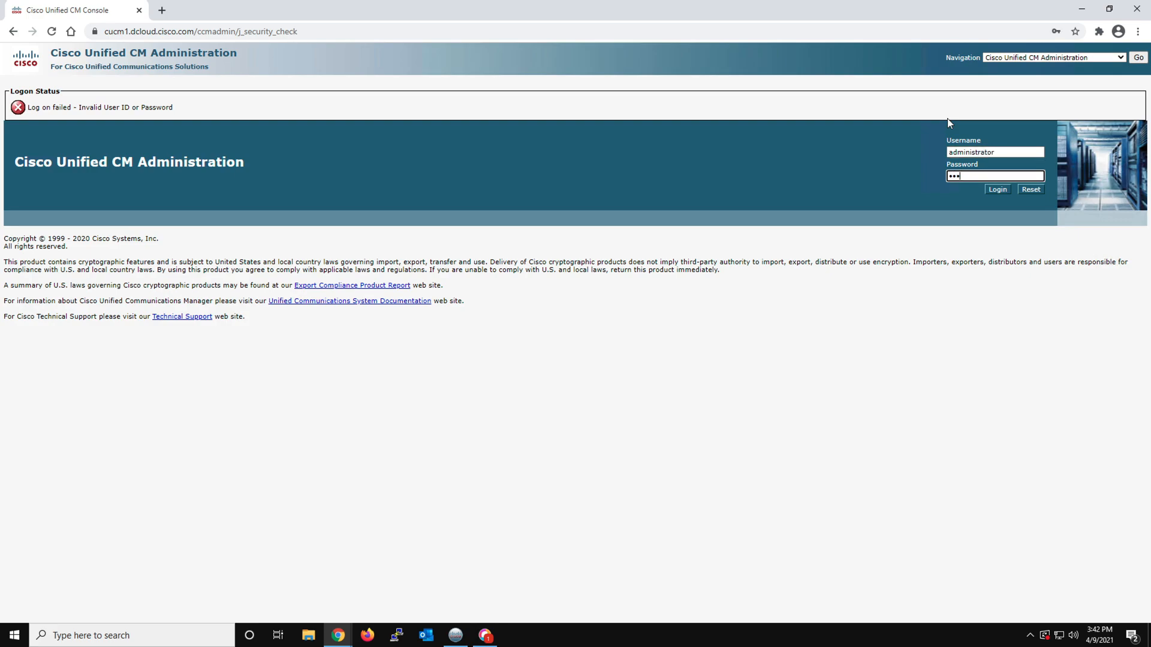
{"action": "type", "text": "•••"}
{"action": "key", "text": "Return"}
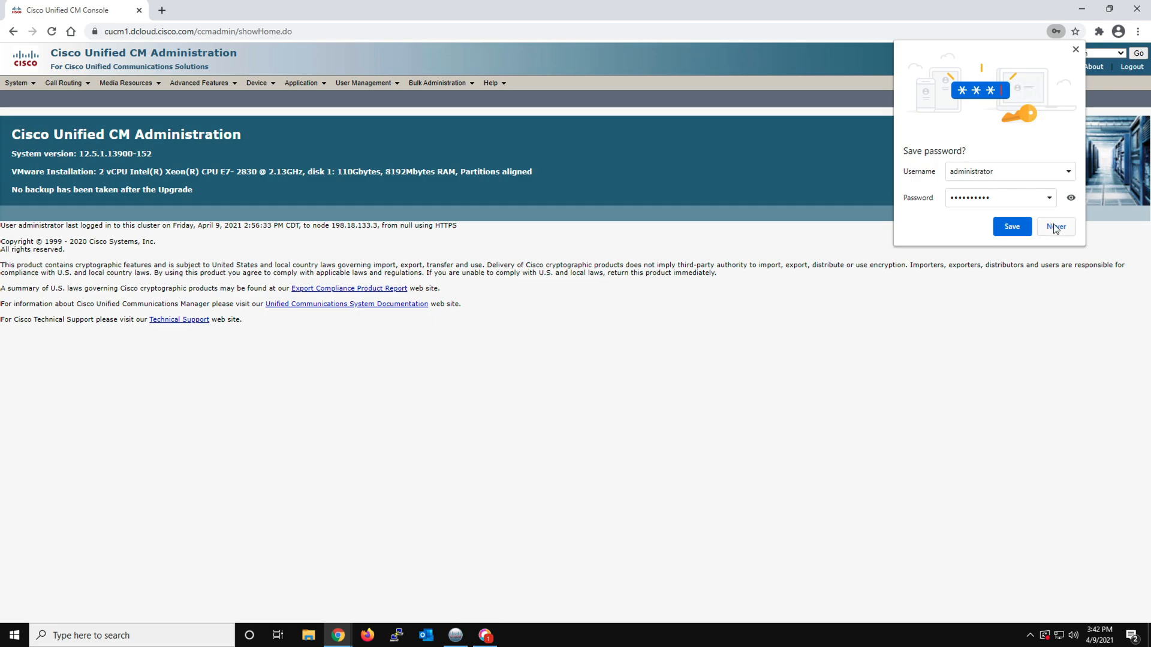
{"action": "left_click", "coordinate": [1075, 51]}
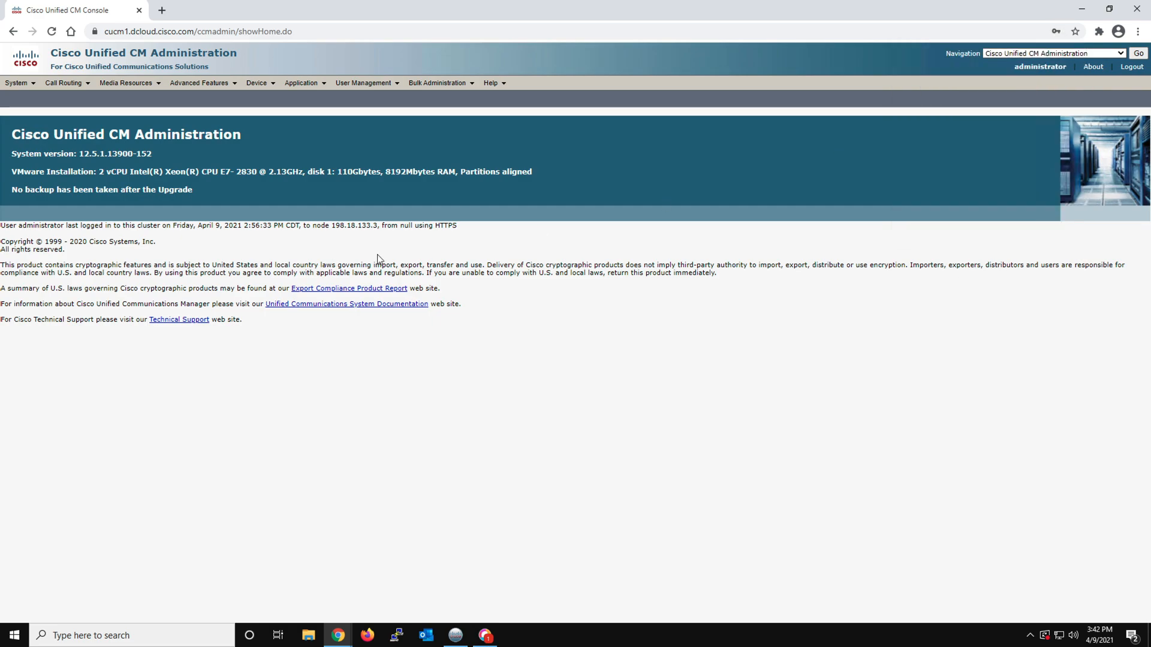
List all UC services in the user settings and open the dCloud_Jabber_Config service
{"action": "left_click", "coordinate": [257, 85]}
{"action": "mouse_move", "coordinate": [366, 84]}
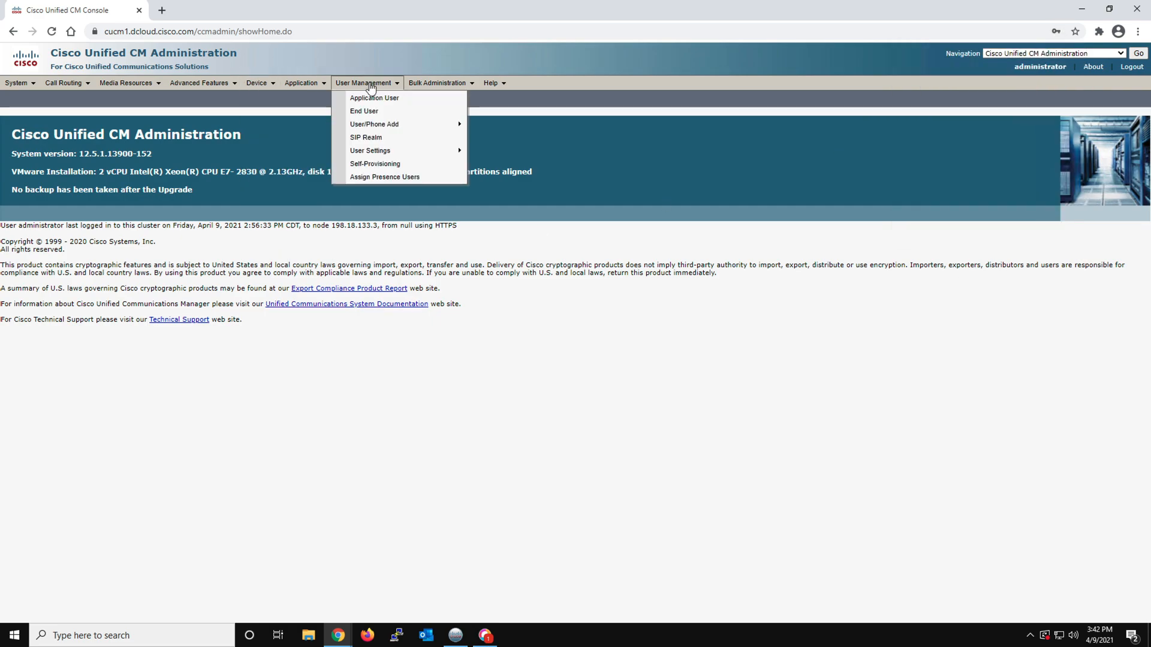
{"action": "mouse_move", "coordinate": [389, 152]}
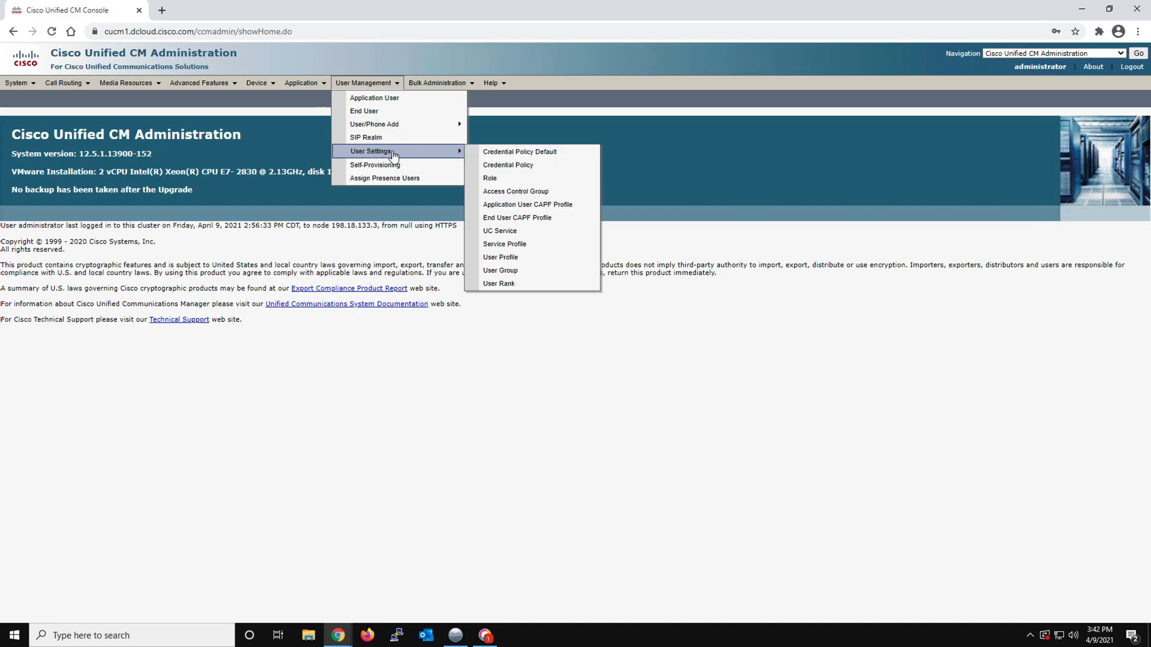
{"action": "left_click", "coordinate": [523, 235]}
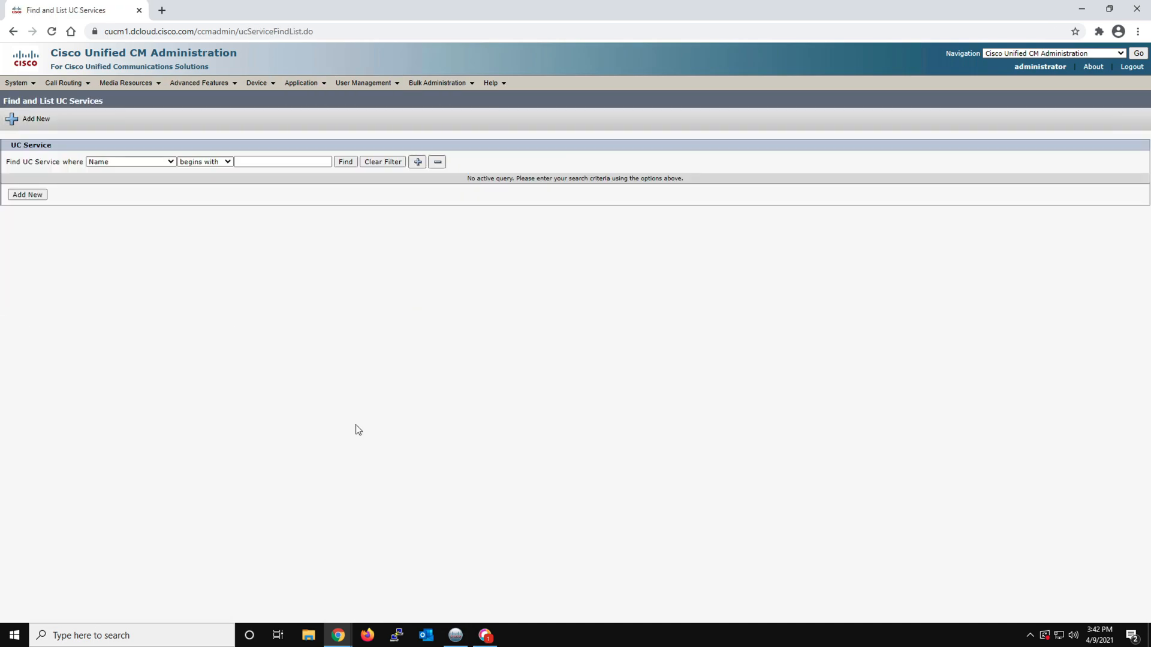
{"action": "left_click", "coordinate": [345, 162]}
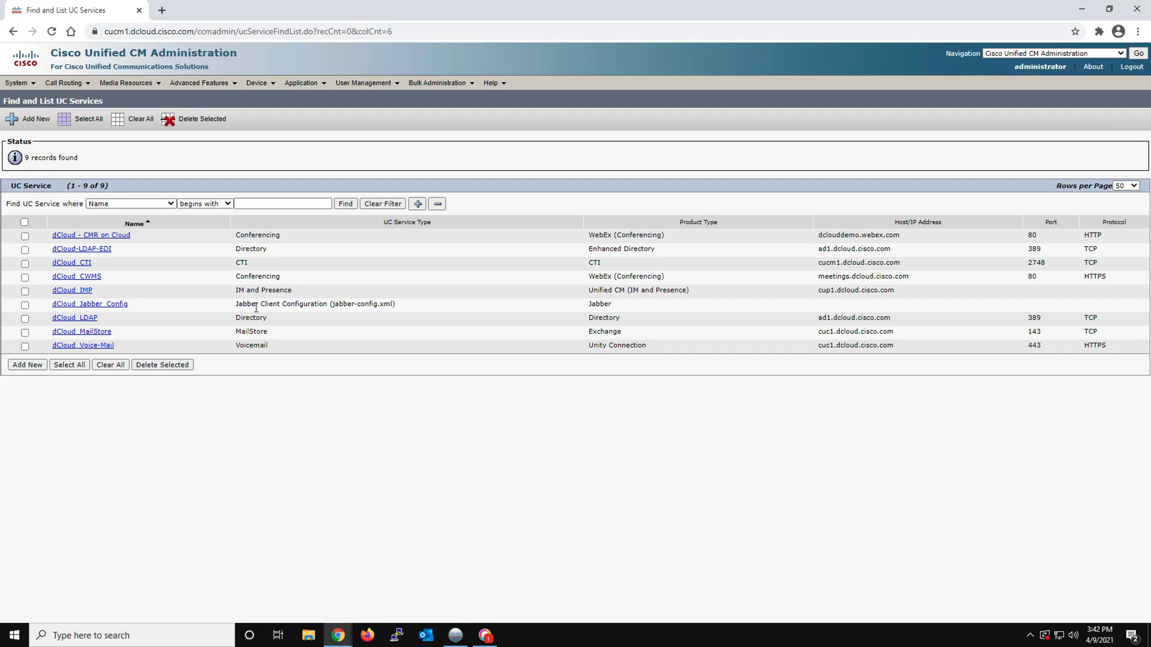
{"action": "left_click", "coordinate": [110, 307]}
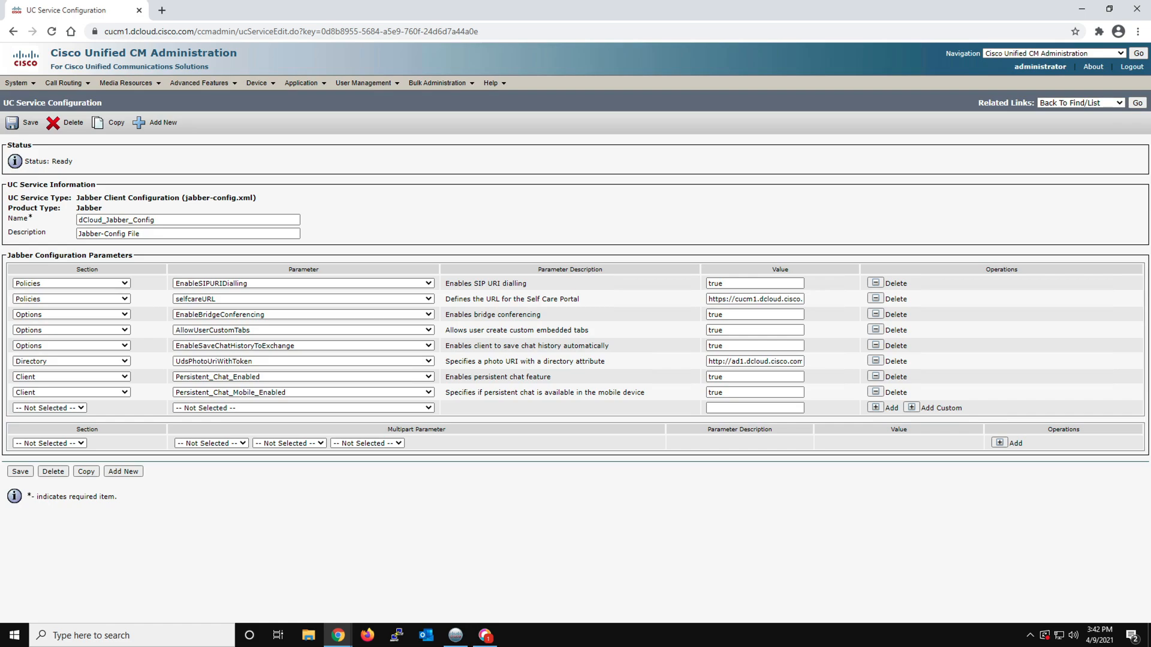
Add a custom parameter EnableJabber2TeamsMigration in the Policies section of the Jabber configuration, with the value true
{"action": "left_click", "coordinate": [912, 408]}
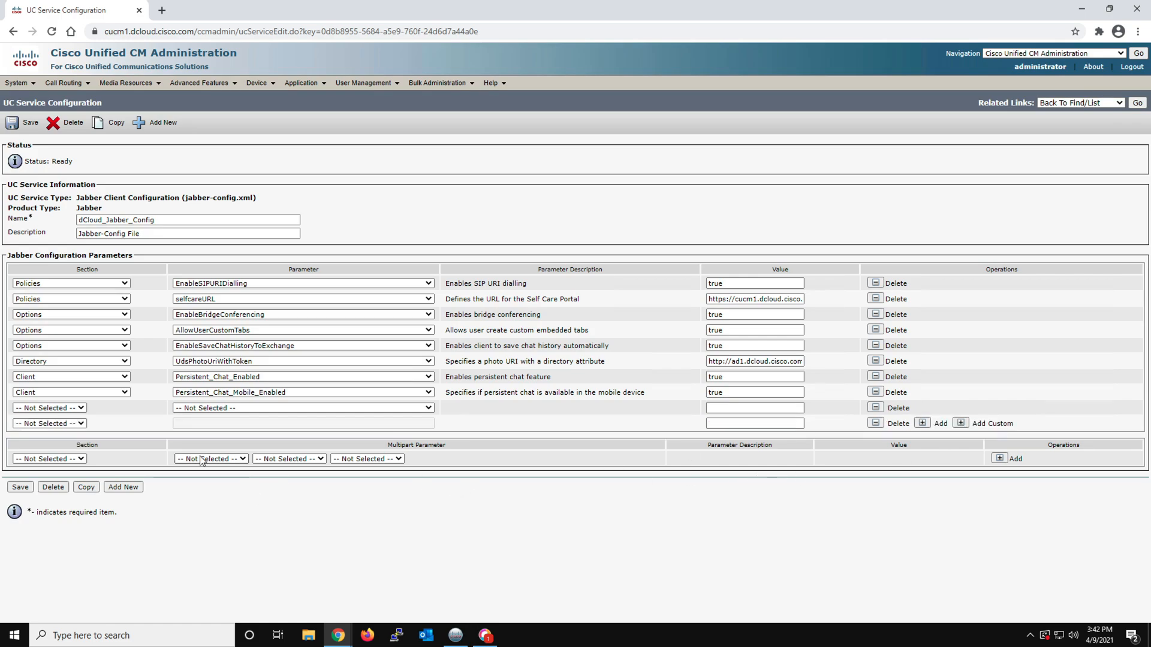
{"action": "left_click", "coordinate": [81, 424]}
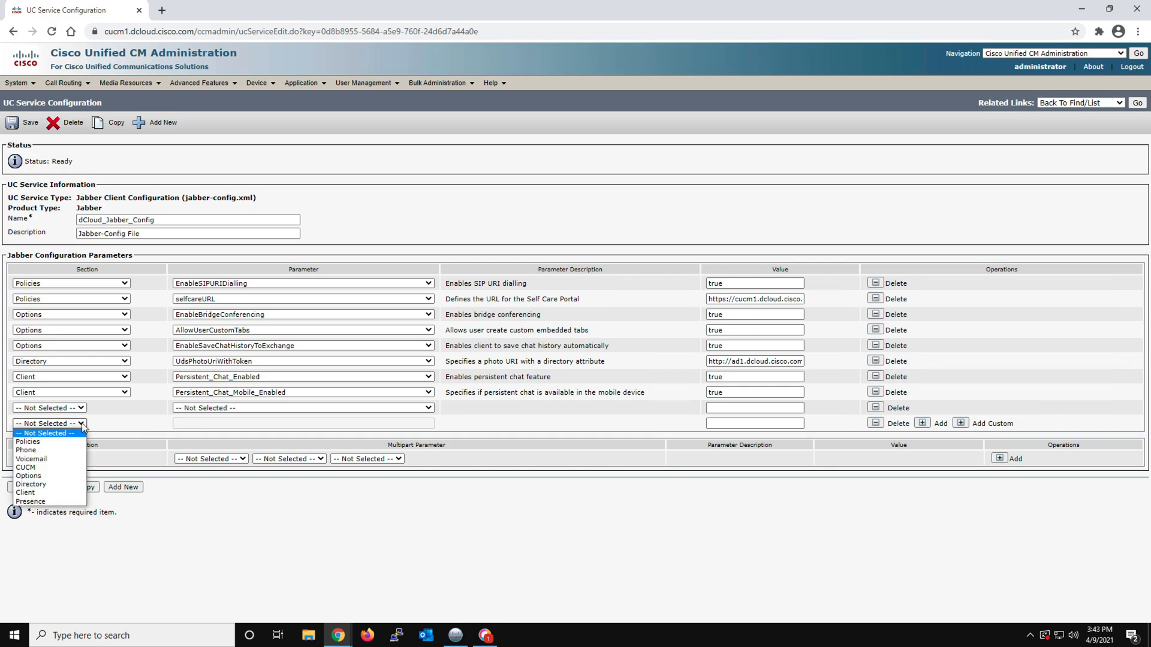
{"action": "left_click", "coordinate": [72, 442]}
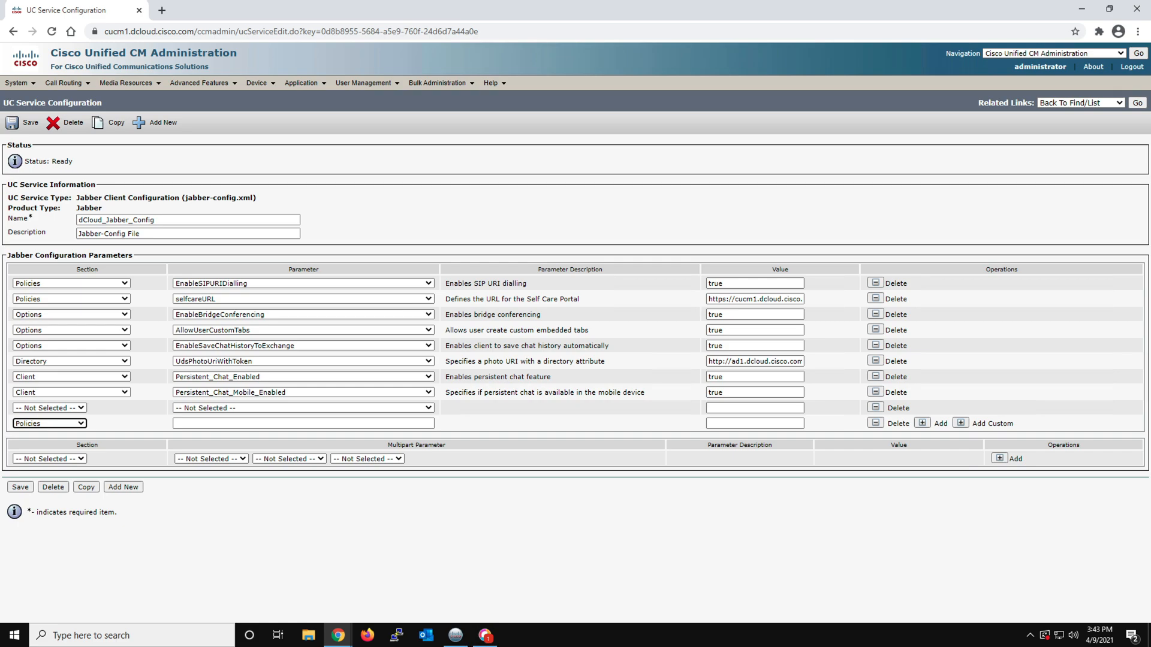
{"action": "left_click", "coordinate": [190, 423]}
{"action": "right_click", "coordinate": [187, 423]}
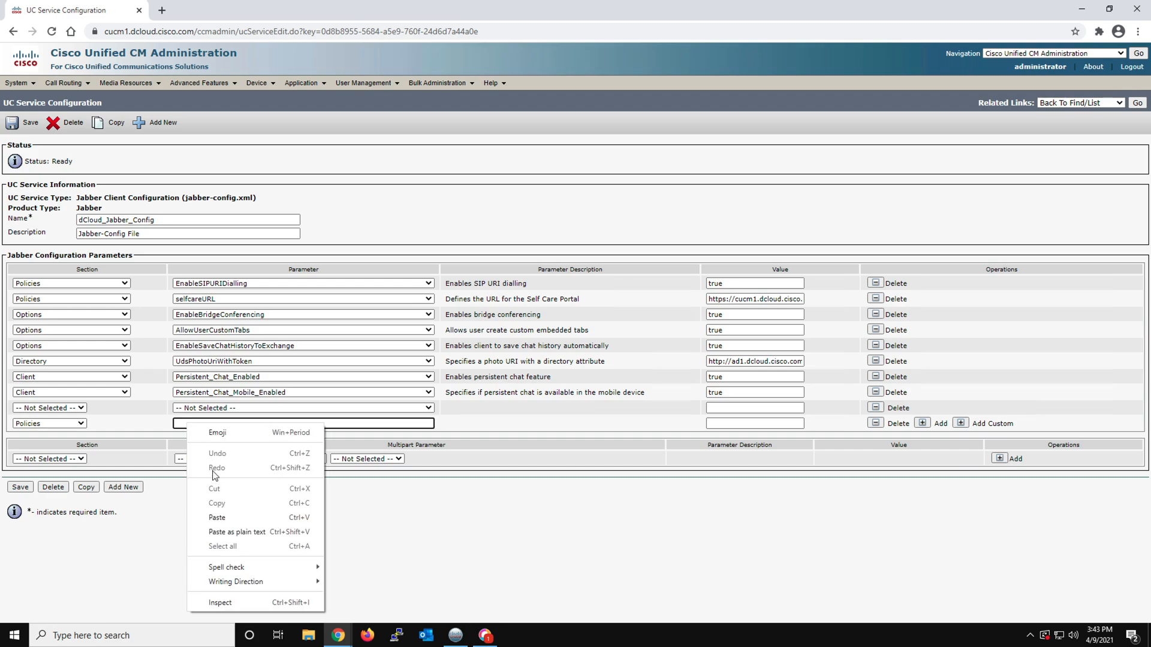
{"action": "left_click", "coordinate": [222, 517]}
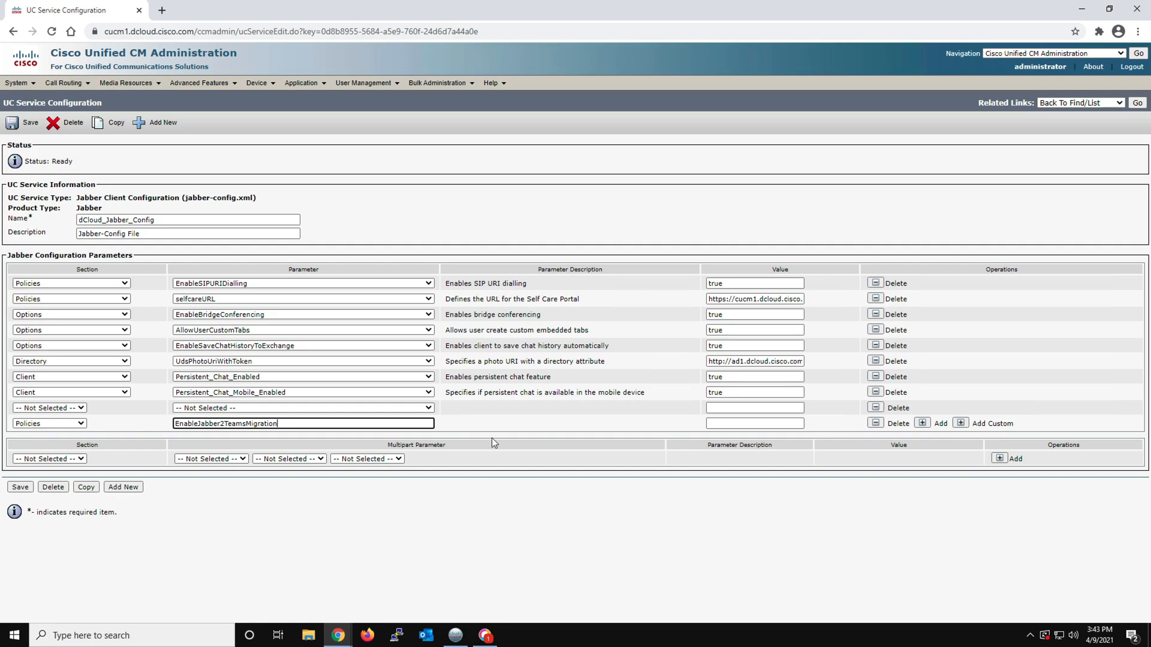
{"action": "left_click", "coordinate": [712, 424]}
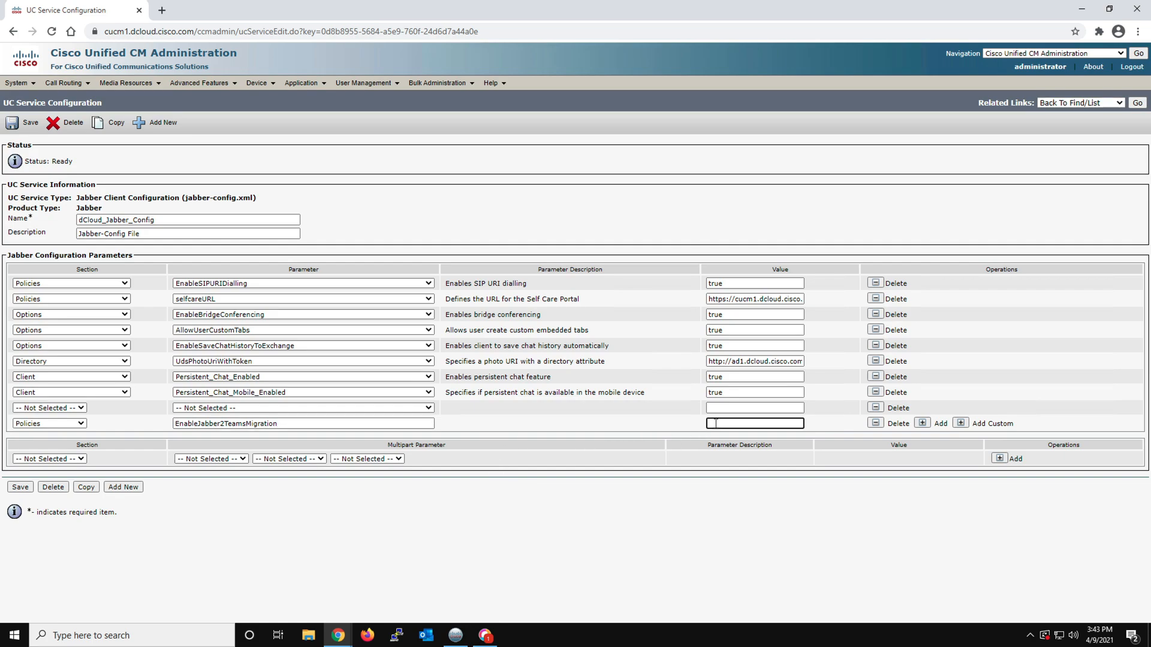
{"action": "type", "text": "true"}
Add another custom parameter in the Policies section, named WebexTeamsDownloadURL
{"action": "left_click", "coordinate": [961, 424]}
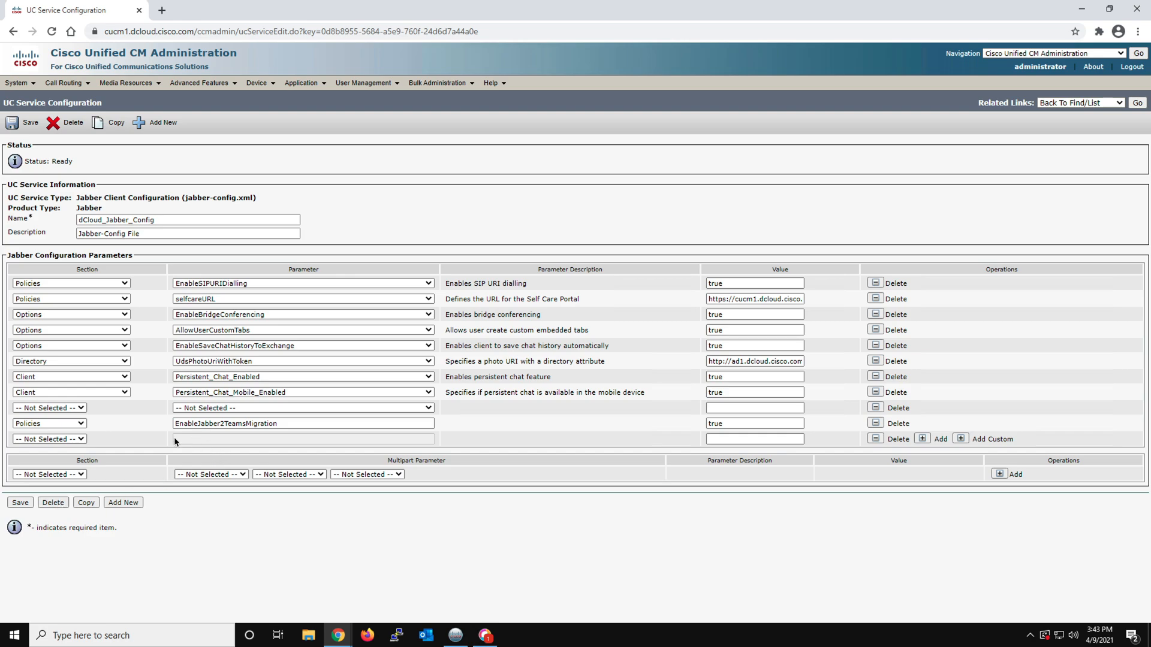
{"action": "left_click", "coordinate": [54, 440]}
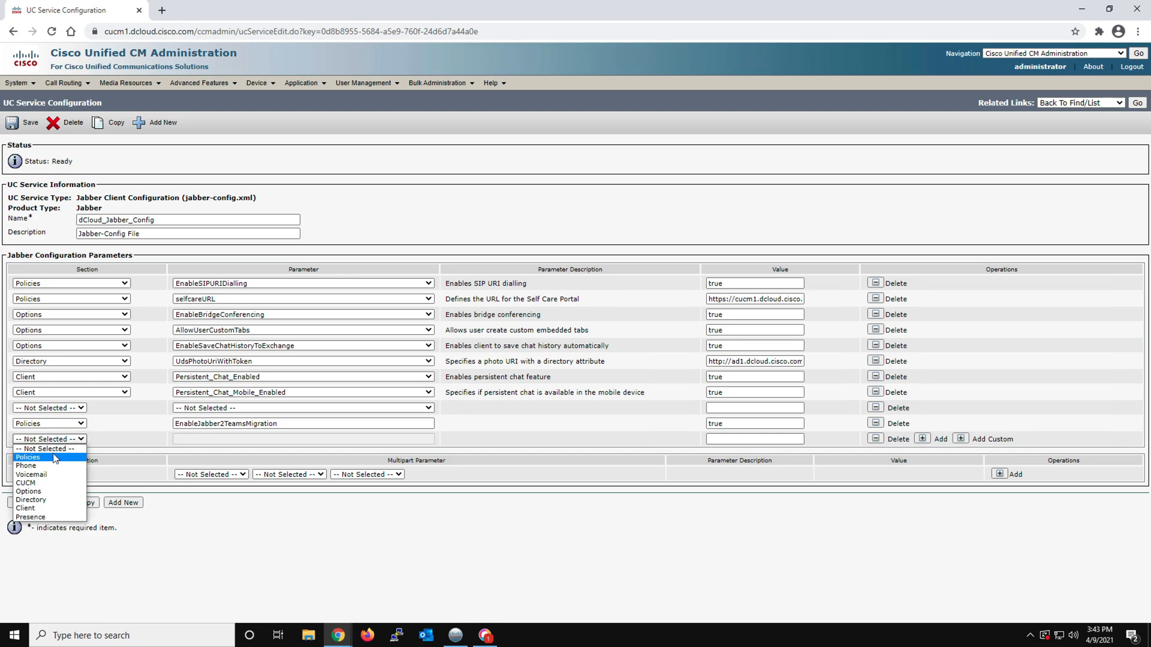
{"action": "left_click", "coordinate": [57, 457]}
{"action": "left_click", "coordinate": [183, 439]}
{"action": "right_click", "coordinate": [186, 441]}
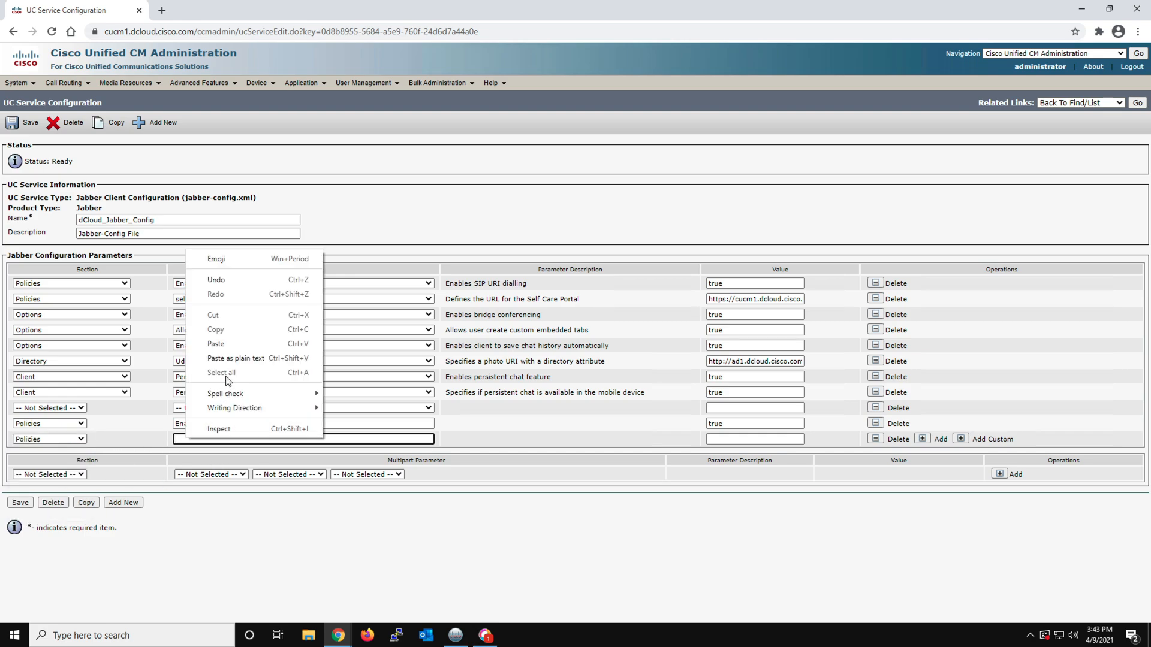
{"action": "left_click", "coordinate": [223, 347]}
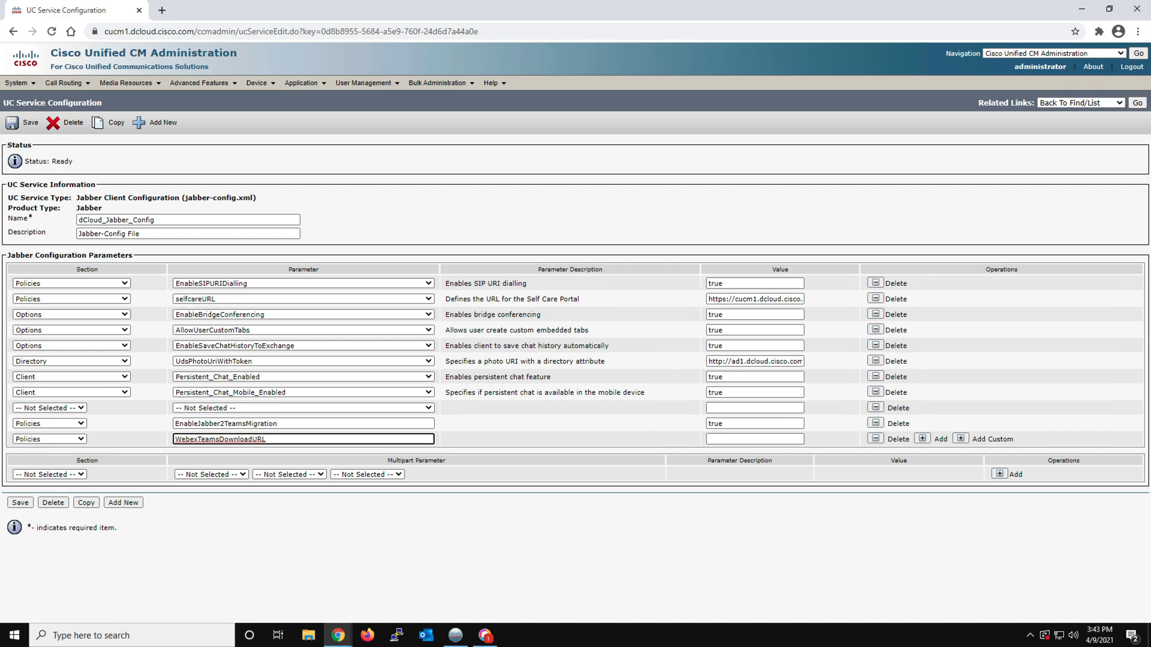
{"action": "left_click", "coordinate": [722, 441]}
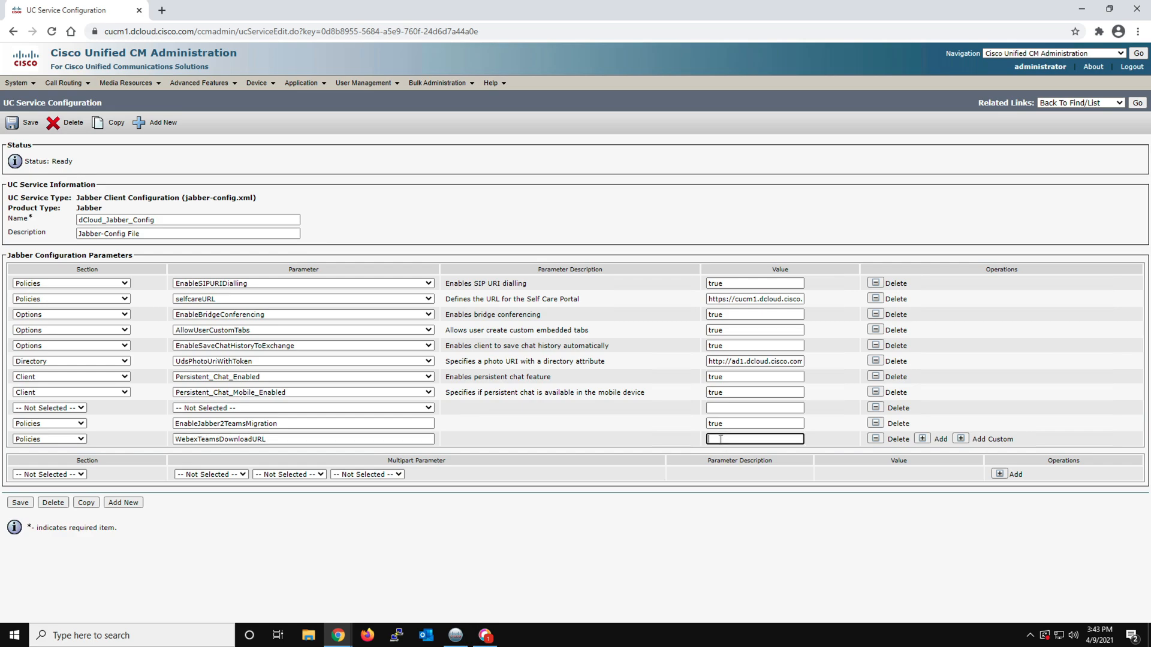
{"action": "right_click", "coordinate": [722, 443]}
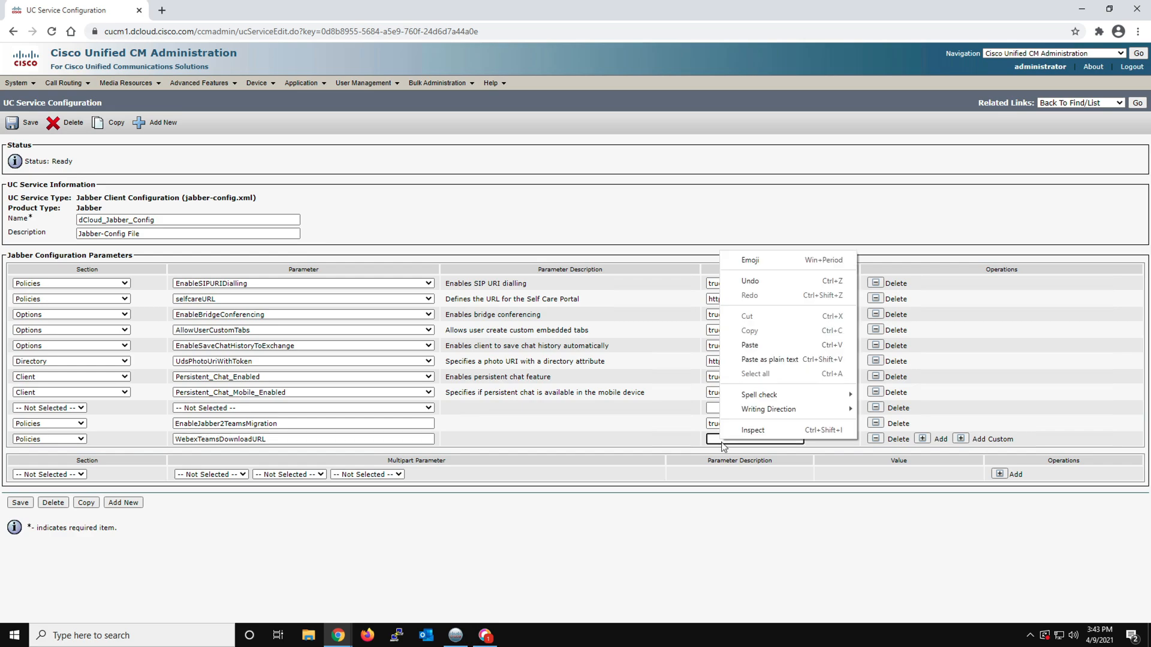
{"action": "left_click", "coordinate": [749, 345]}
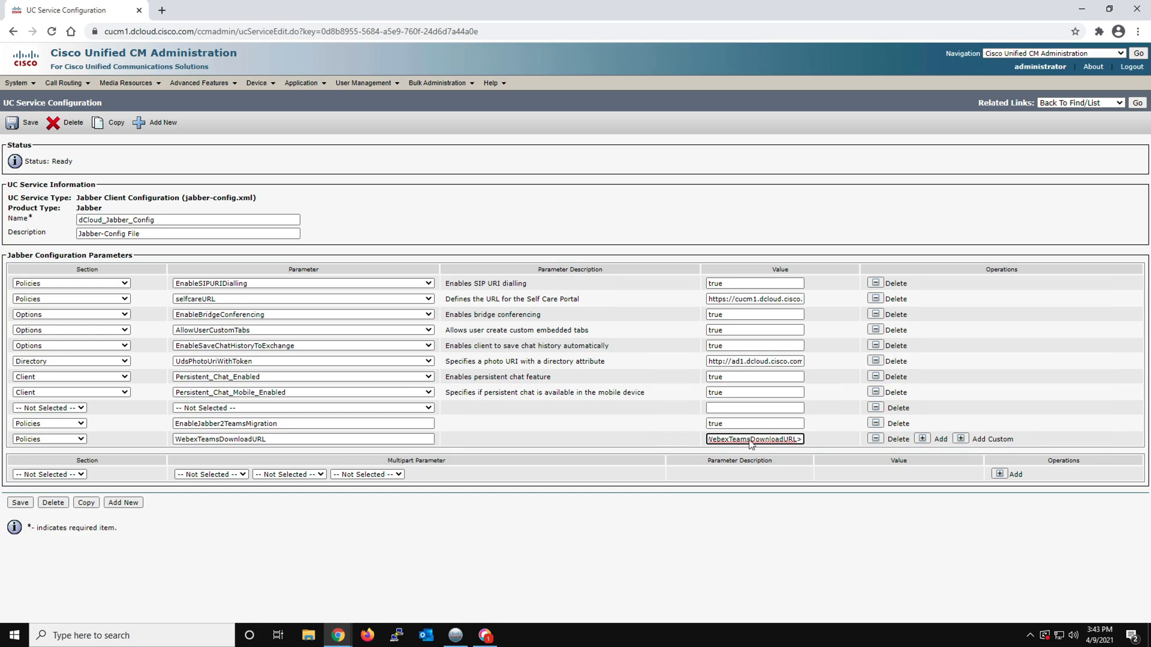
{"action": "left_click", "coordinate": [735, 439]}
{"action": "left_click_drag", "start_coordinate": [797, 439], "coordinate": [830, 438]}
{"action": "left_click", "coordinate": [742, 440]}
{"action": "triple_click", "coordinate": [743, 440]}
{"action": "right_click", "coordinate": [742, 441]}
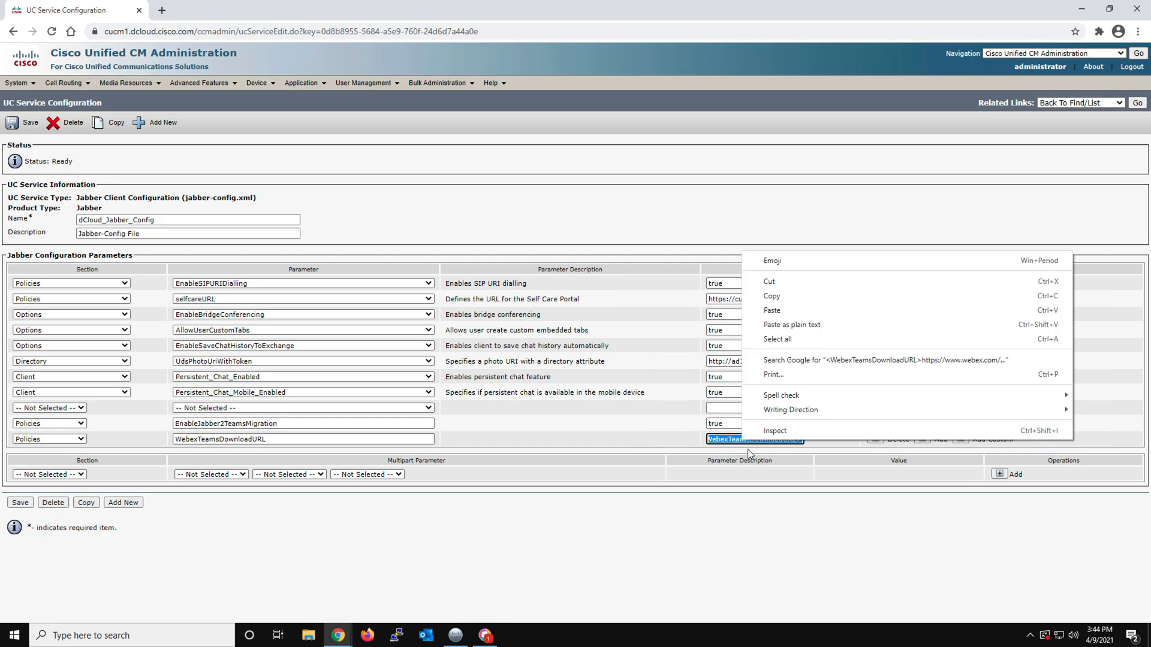
{"action": "left_click", "coordinate": [772, 310]}
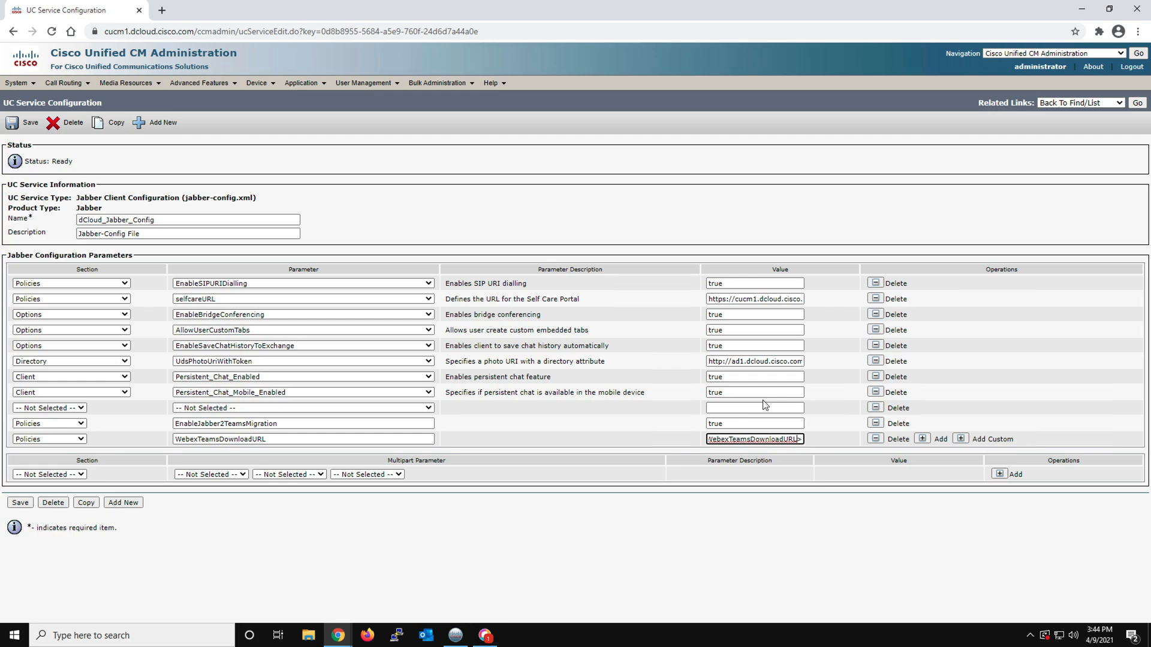
Check the pasted WebexTeamsDownloadURL value back toward its beginning and save the Jabber client configuration
{"action": "key", "text": "Left"}
{"action": "key", "text": "Left"}
{"action": "key", "text": "Left"}
{"action": "key", "text": "Left"}
{"action": "key", "text": "Left"}
{"action": "key", "text": "Left"}
{"action": "key", "text": "Left"}
{"action": "key", "text": "Left"}
{"action": "key", "text": "Left"}
{"action": "key", "text": "Left"}
{"action": "key", "text": "Left"}
{"action": "key", "text": "Left"}
{"action": "key", "text": "Left"}
{"action": "key", "text": "Left"}
{"action": "key", "text": "Left"}
{"action": "key", "text": "Left"}
{"action": "key", "text": "Left"}
{"action": "key", "text": "Left"}
{"action": "key", "text": "Left"}
{"action": "key", "text": "Left"}
{"action": "key", "text": "Left"}
{"action": "key", "text": "Left"}
{"action": "key", "text": "Left"}
{"action": "key", "text": "Left"}
{"action": "key", "text": "Left"}
{"action": "key", "text": "Left"}
{"action": "key", "text": "Left"}
{"action": "key", "text": "Left"}
{"action": "key", "text": "Left"}
{"action": "key", "text": "Left"}
{"action": "key", "text": "Left"}
{"action": "key", "text": "Left"}
{"action": "key", "text": "Left"}
{"action": "key", "text": "Left"}
{"action": "key", "text": "Left"}
{"action": "key", "text": "Left"}
{"action": "key", "text": "Left"}
{"action": "key", "text": "Left"}
{"action": "key", "text": "Left"}
{"action": "key", "text": "Left"}
{"action": "key", "text": "Left"}
{"action": "key", "text": "Left"}
{"action": "key", "text": "Left"}
{"action": "key", "text": "Left"}
{"action": "key", "text": "Left"}
{"action": "key", "text": "Left"}
{"action": "key", "text": "Left"}
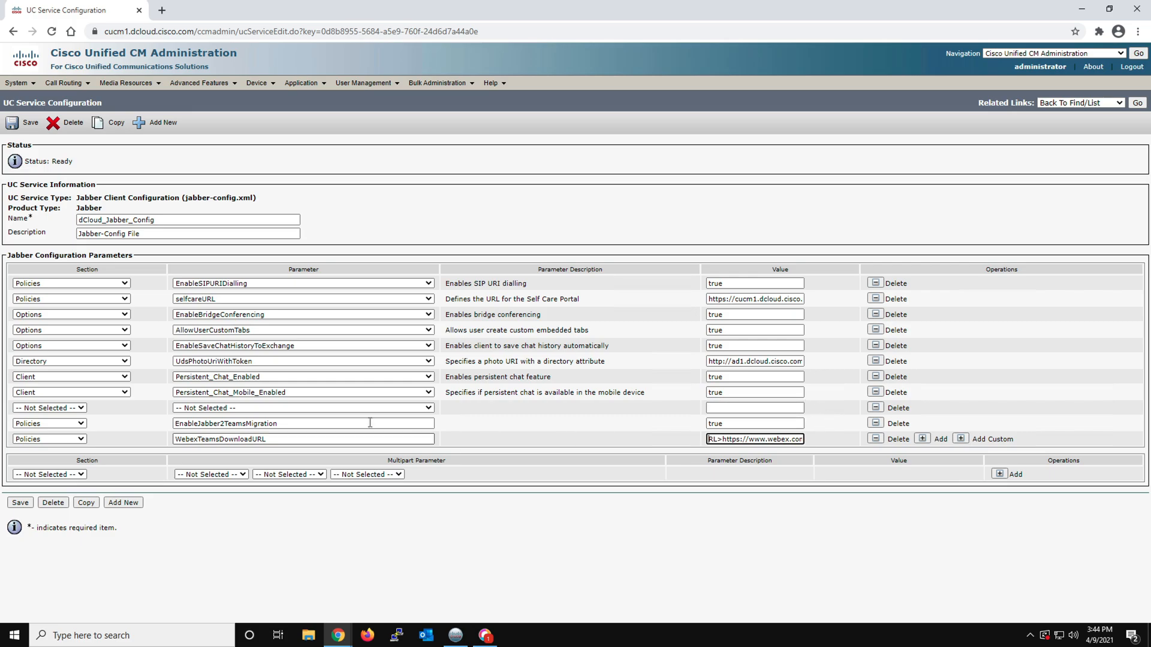
{"action": "left_click", "coordinate": [20, 502]}
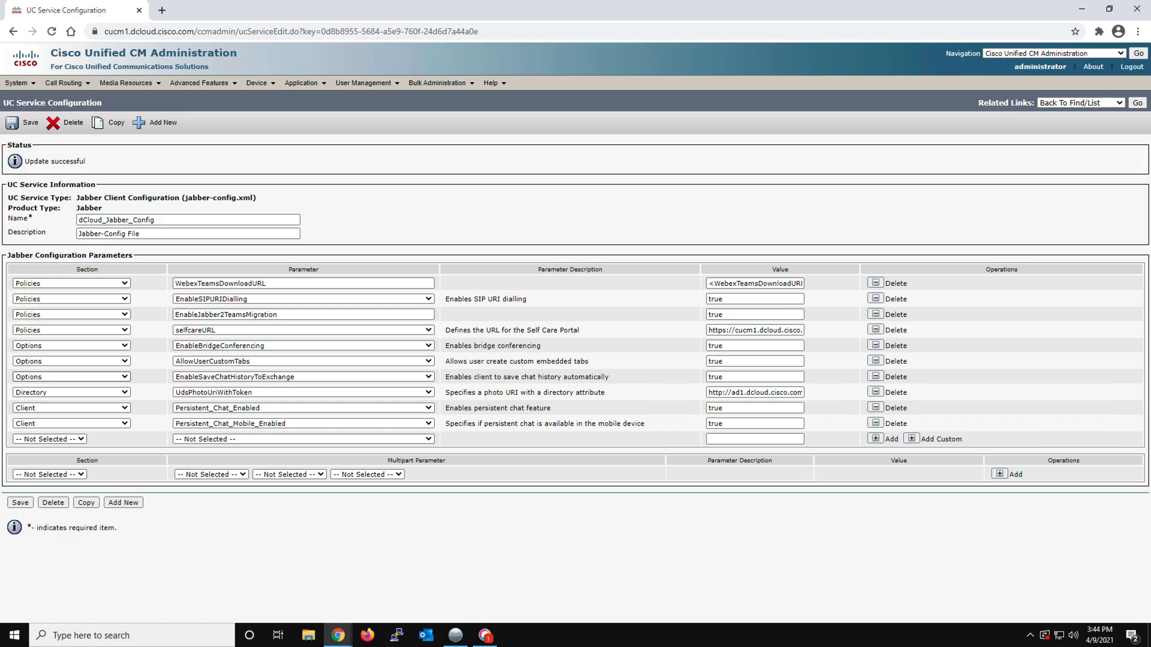
Bring up the Webex app and exit it completely from the profile options
{"action": "left_click", "coordinate": [487, 637]}
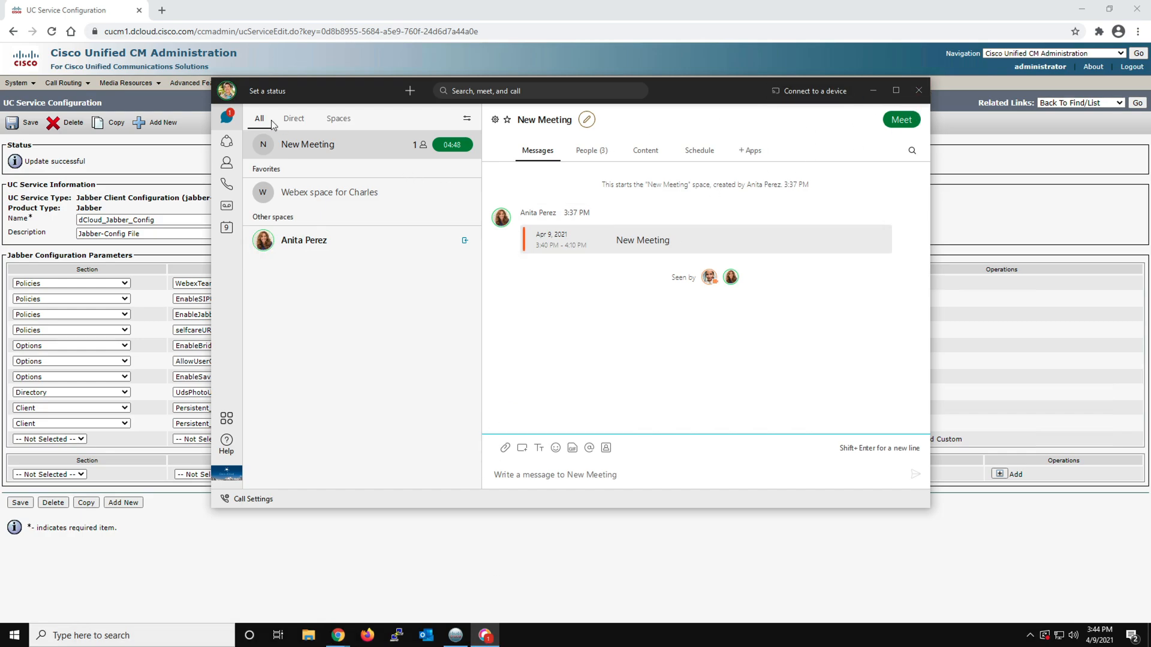
{"action": "left_click", "coordinate": [227, 91]}
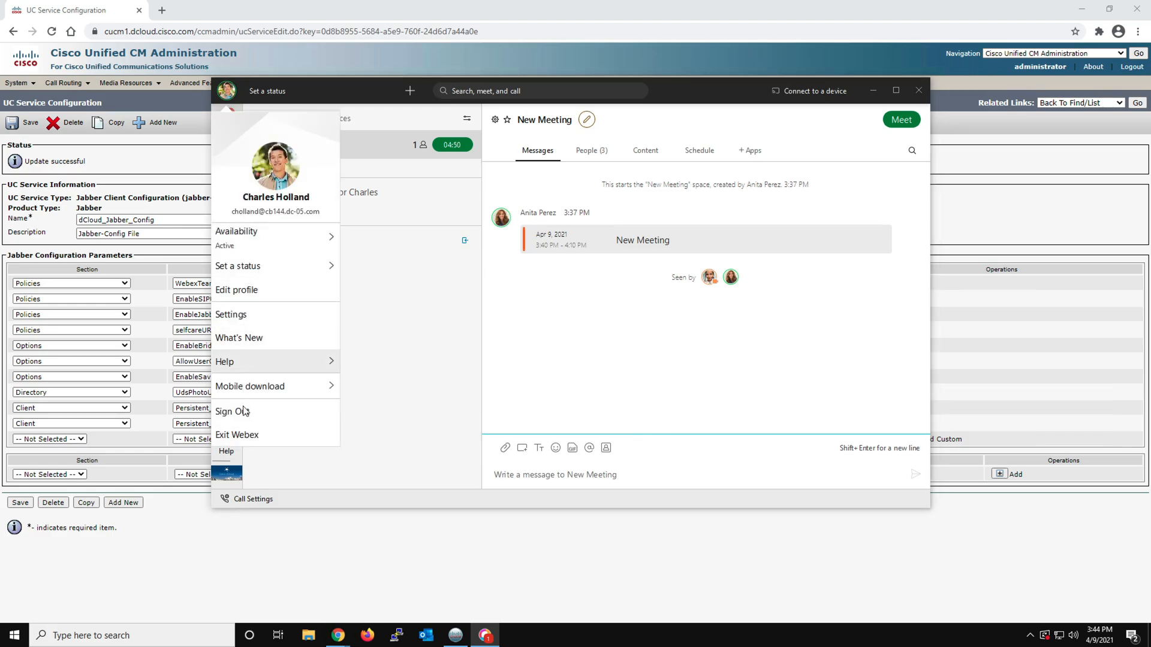
{"action": "left_click", "coordinate": [237, 435]}
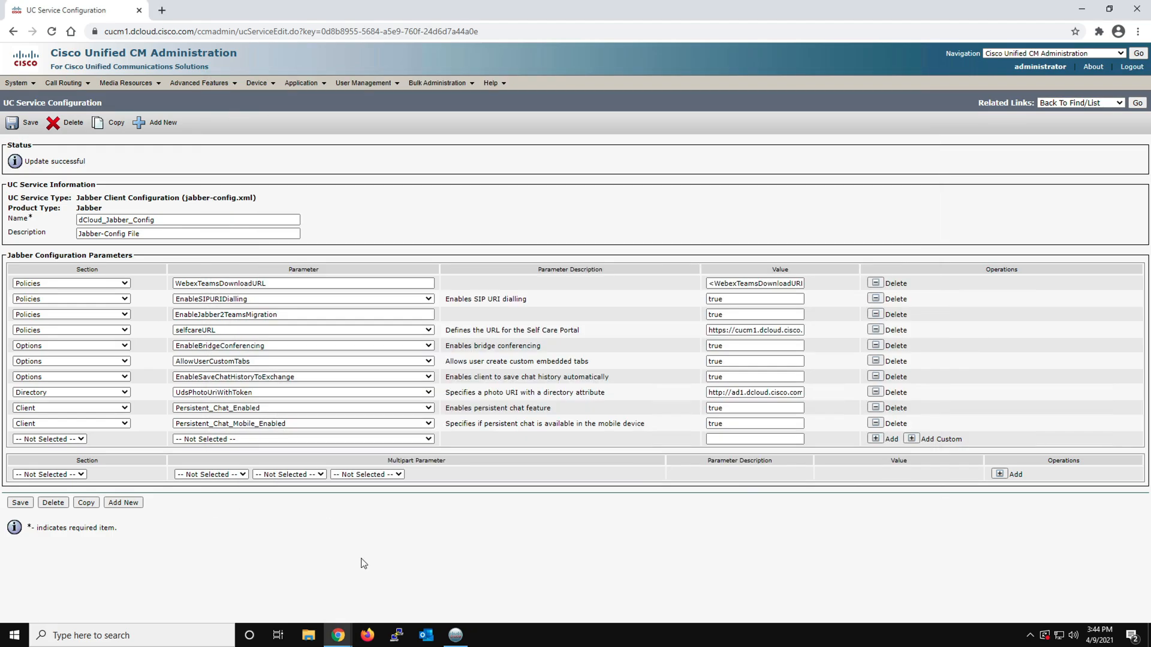
Search Windows for "jabb" and launch Cisco Jabber
{"action": "left_click", "coordinate": [14, 635]}
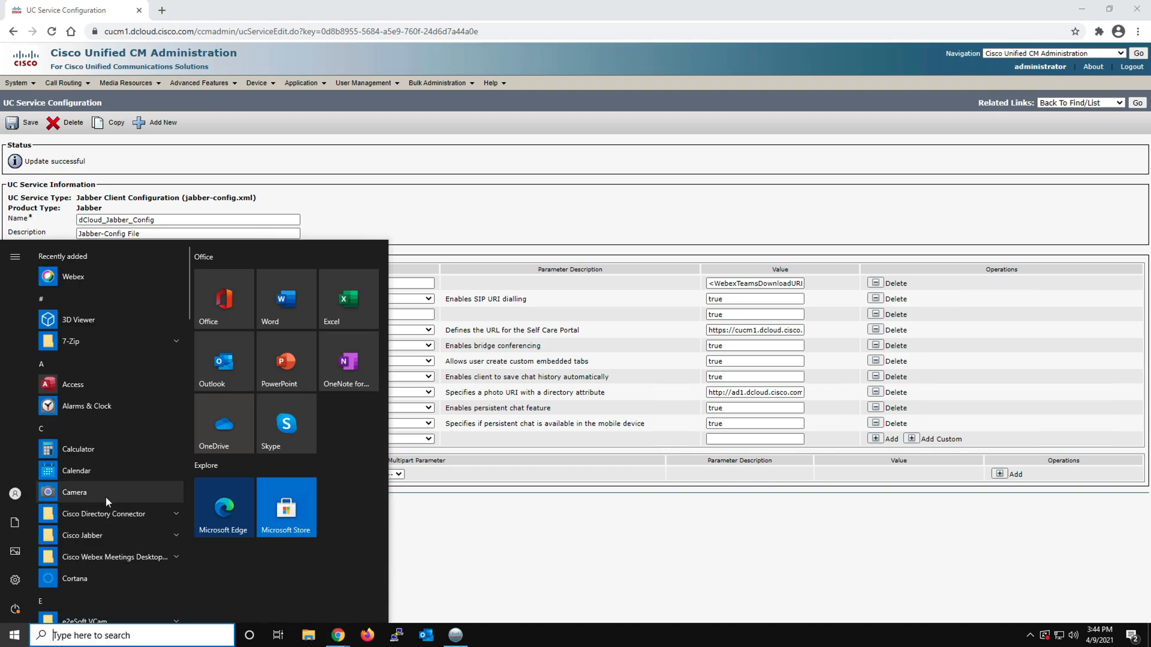
{"action": "scroll", "coordinate": [105, 556], "scroll_direction": "down", "scroll_amount": 1}
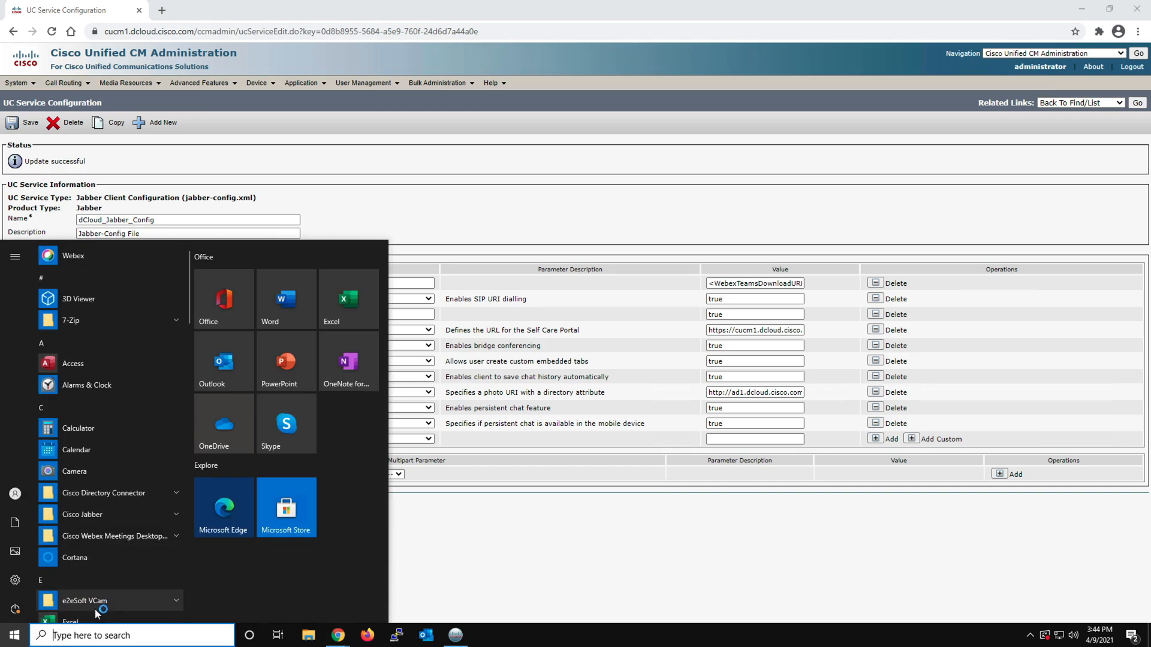
{"action": "left_click", "coordinate": [88, 634]}
{"action": "type", "text": "j"}
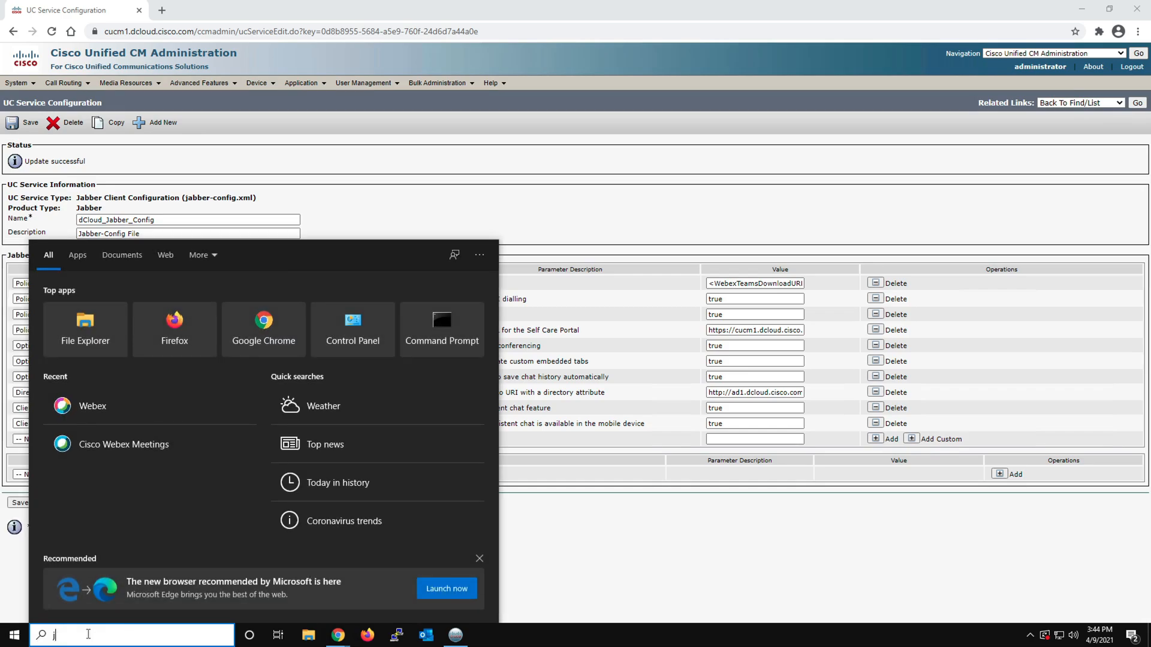
{"action": "type", "text": "abb"}
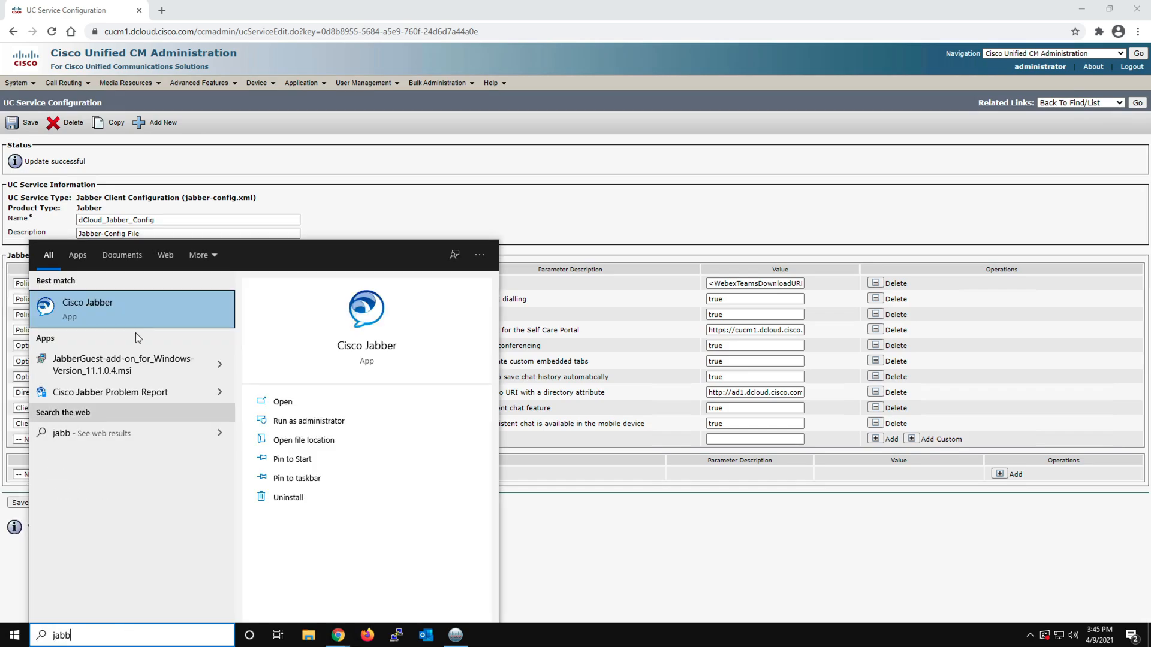
{"action": "left_click", "coordinate": [126, 298]}
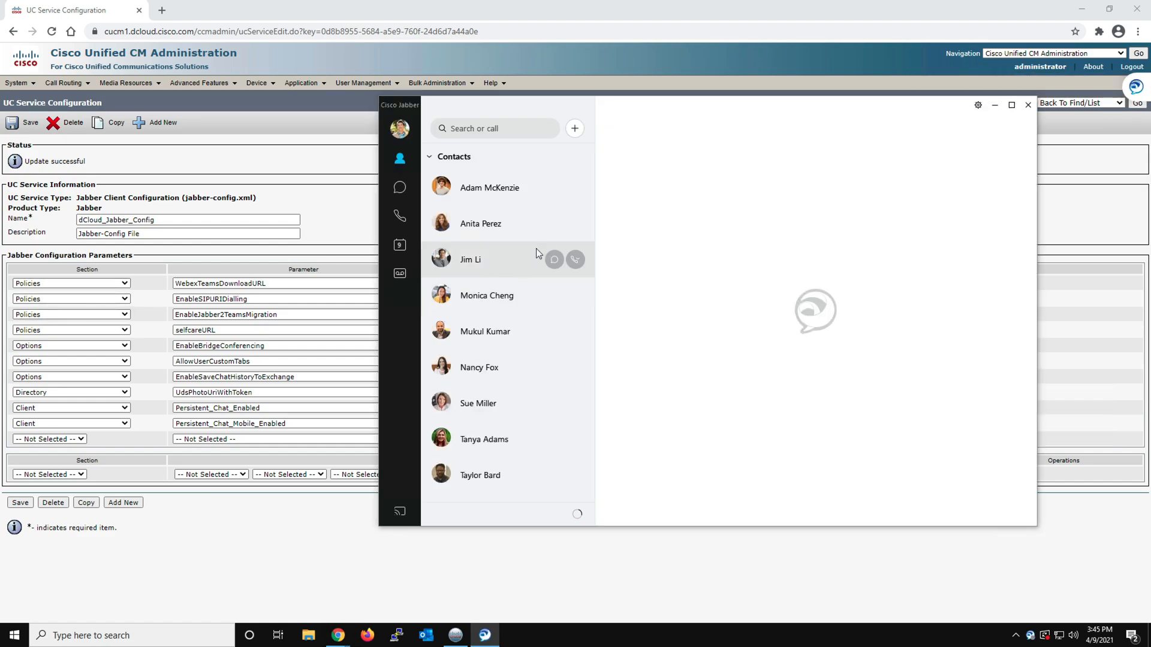
Start moving data to Webex from Jabber, keeping both Contacts and Preferences selected for the move
{"action": "mouse_move", "coordinate": [529, 238]}
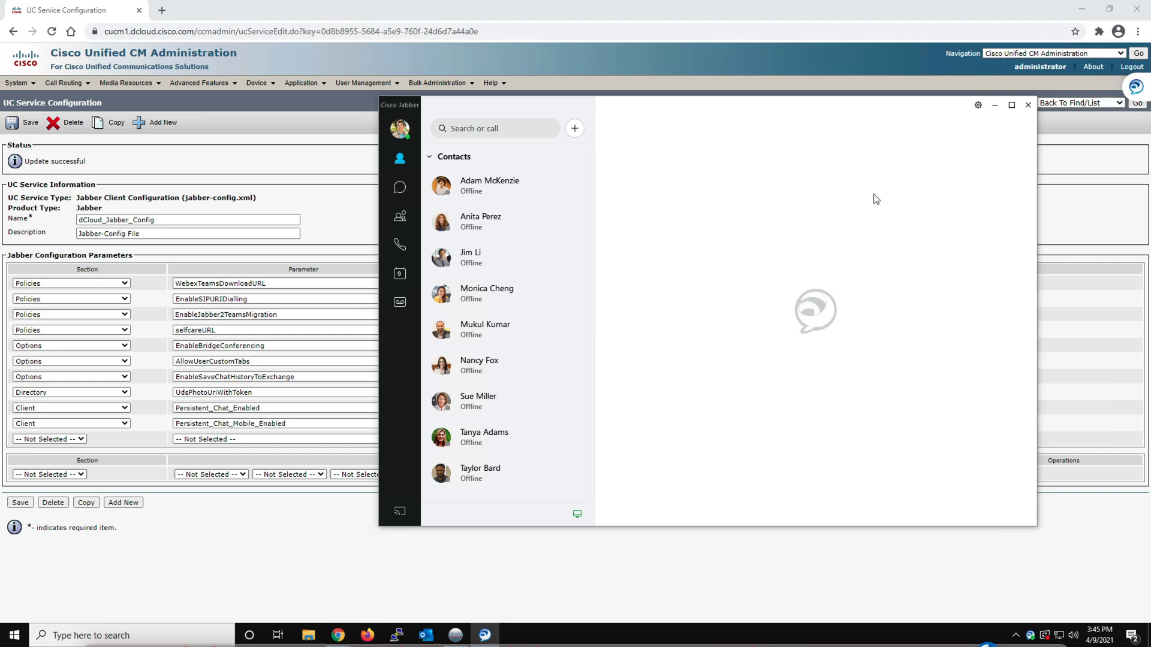
{"action": "left_click", "coordinate": [978, 105]}
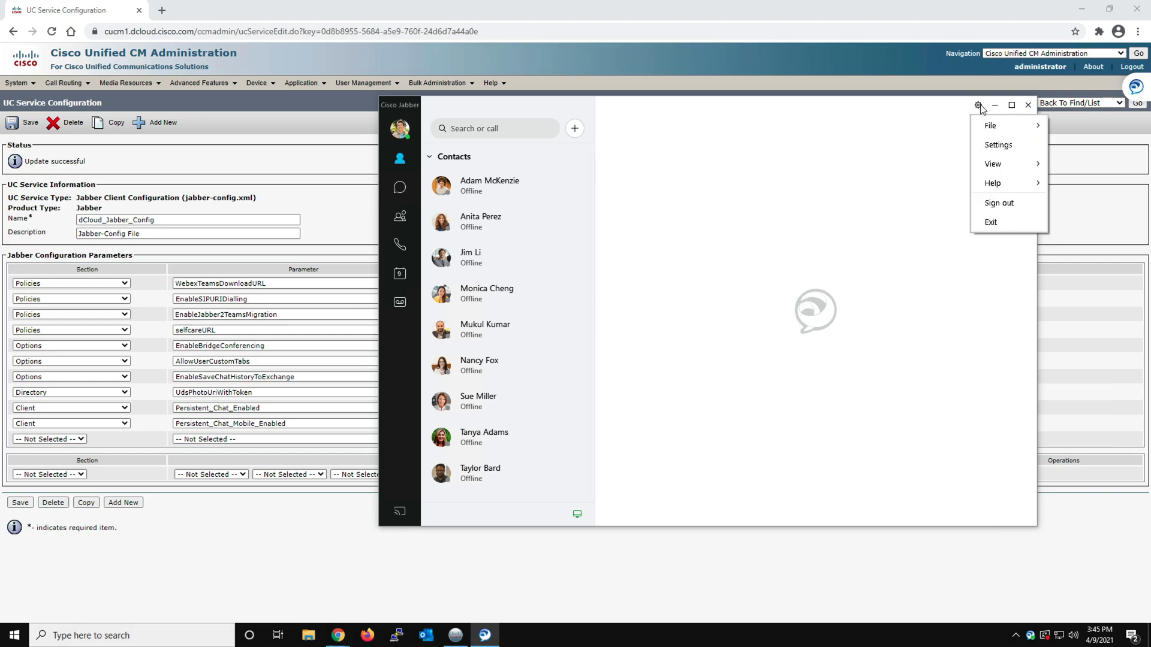
{"action": "mouse_move", "coordinate": [986, 187]}
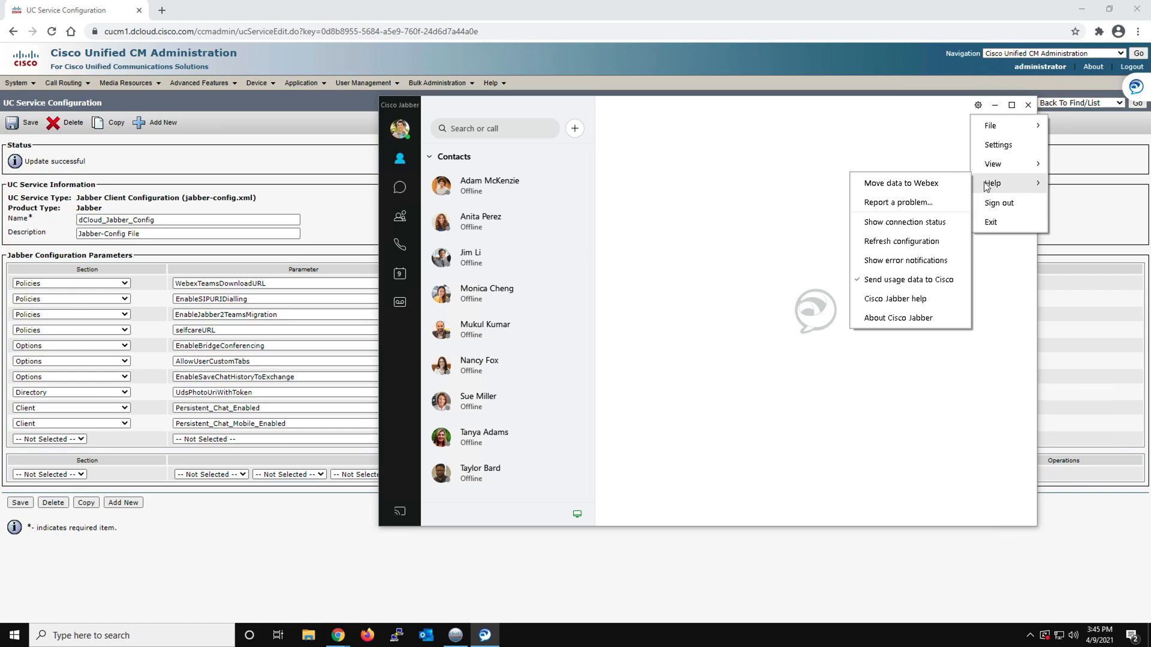
{"action": "left_click", "coordinate": [900, 185]}
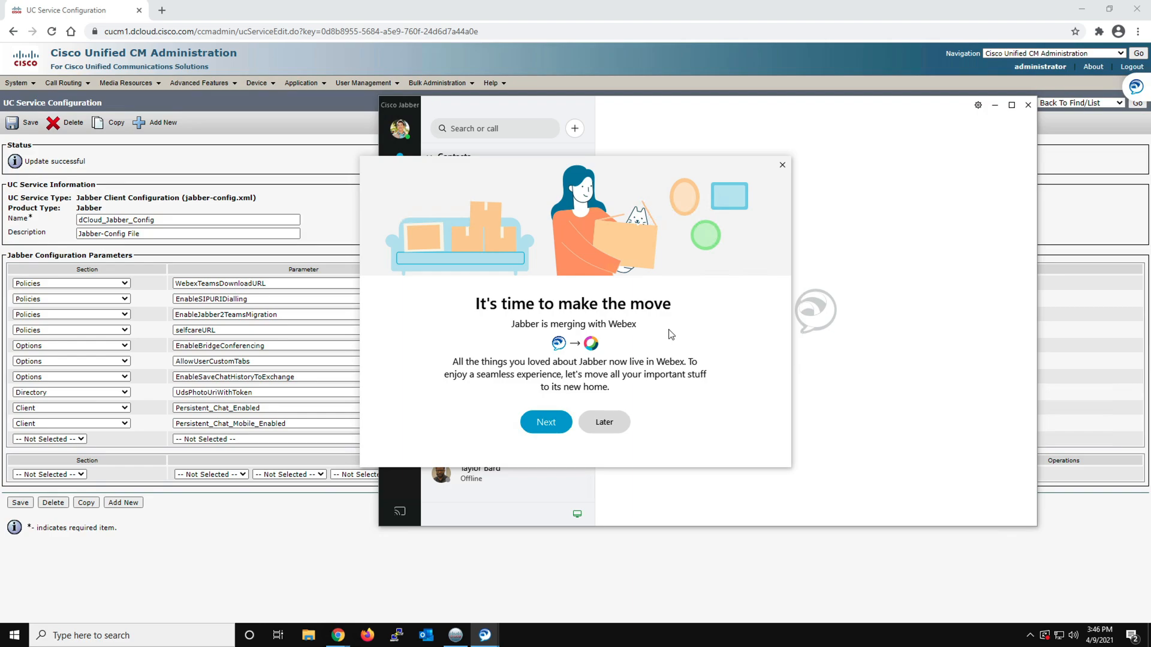
{"action": "left_click", "coordinate": [546, 425]}
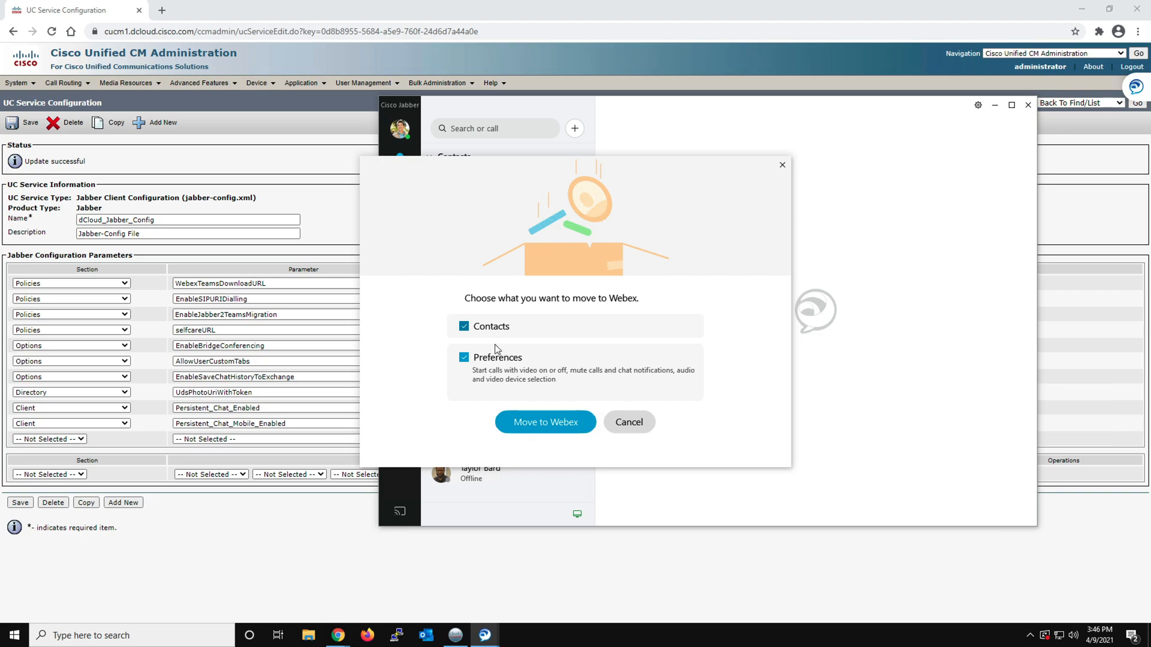
{"action": "left_click", "coordinate": [545, 422]}
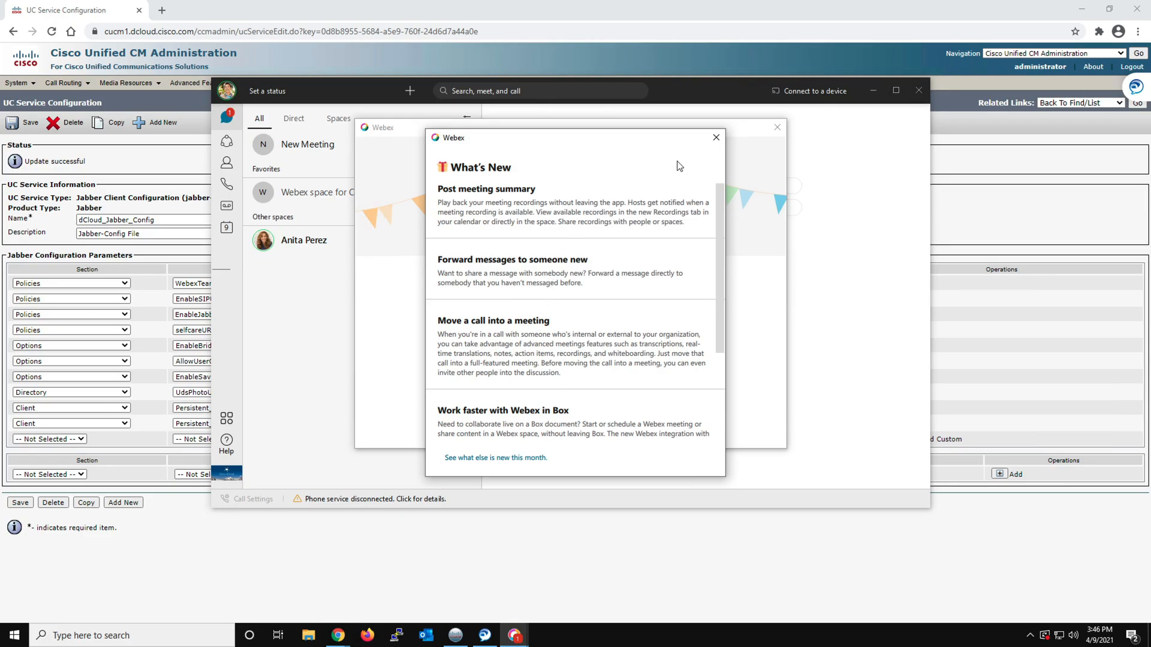
Dismiss the What's New window, restart Webex to finish the move, and agree to sign into phone service in Webex
{"action": "left_click", "coordinate": [715, 140]}
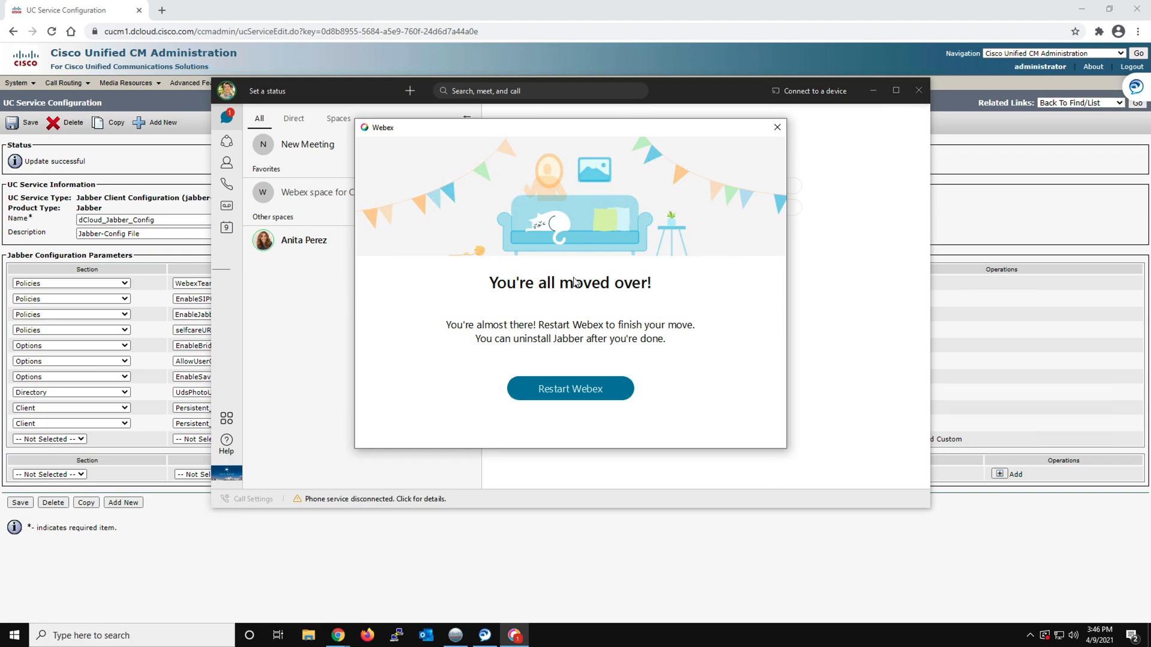
{"action": "left_click", "coordinate": [563, 395]}
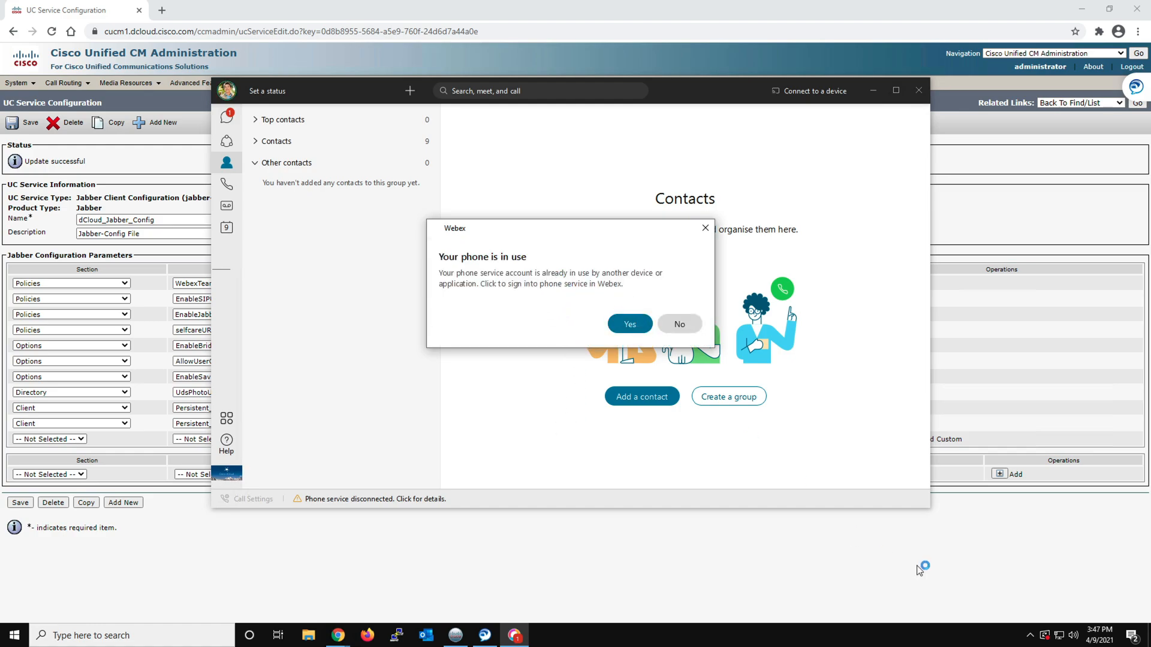
{"action": "left_click", "coordinate": [1031, 632]}
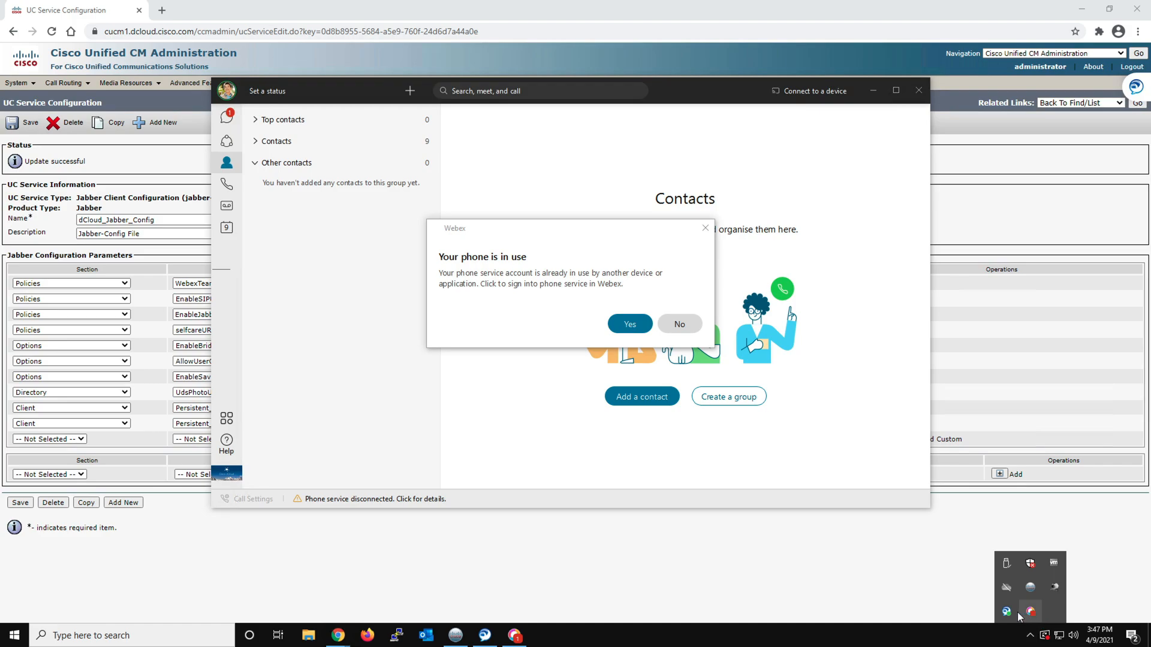
{"action": "left_click", "coordinate": [628, 324]}
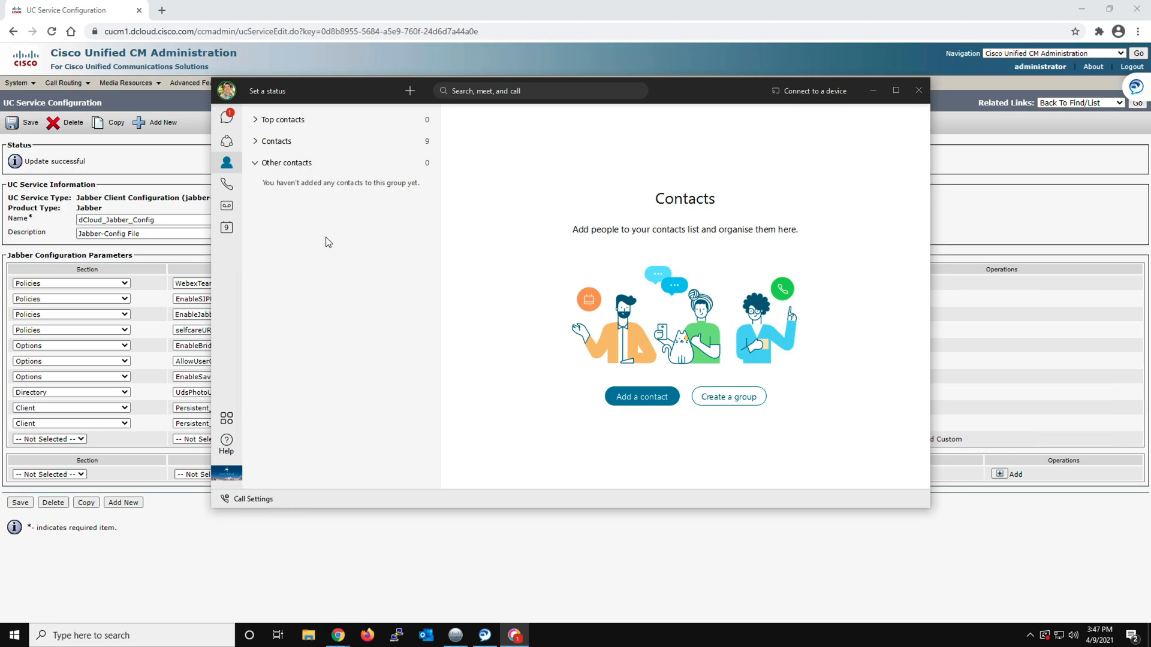
Review the people moved from Jabber in the expanded Contacts group of Webex
{"action": "left_click", "coordinate": [226, 120]}
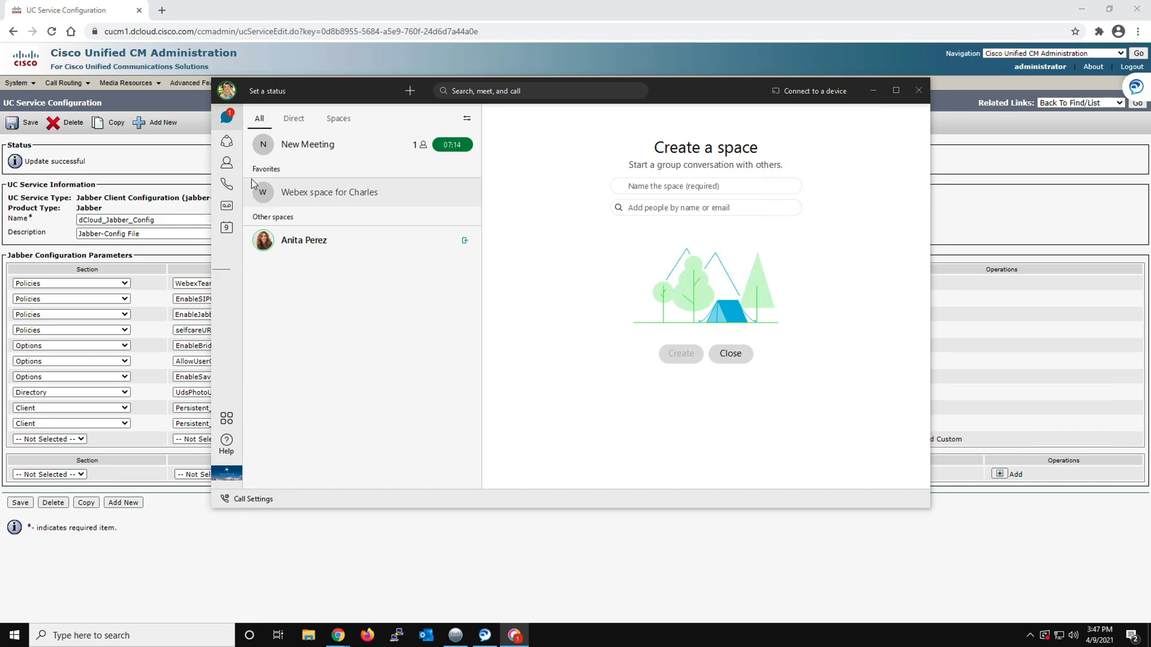
{"action": "left_click", "coordinate": [226, 164]}
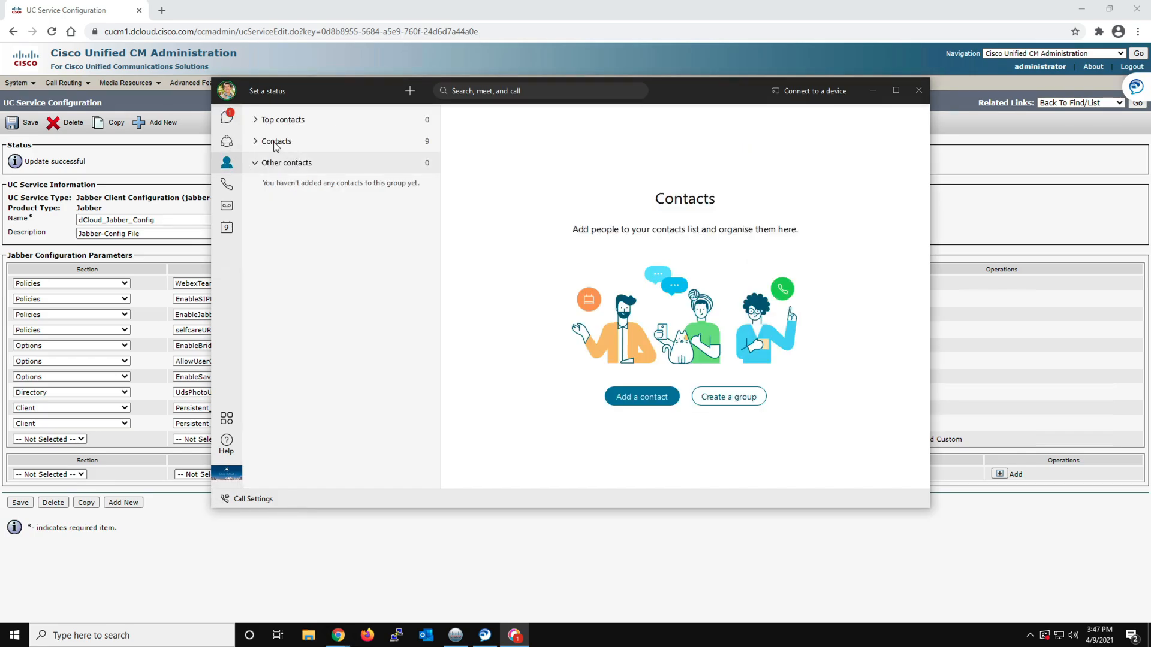
{"action": "mouse_move", "coordinate": [393, 350]}
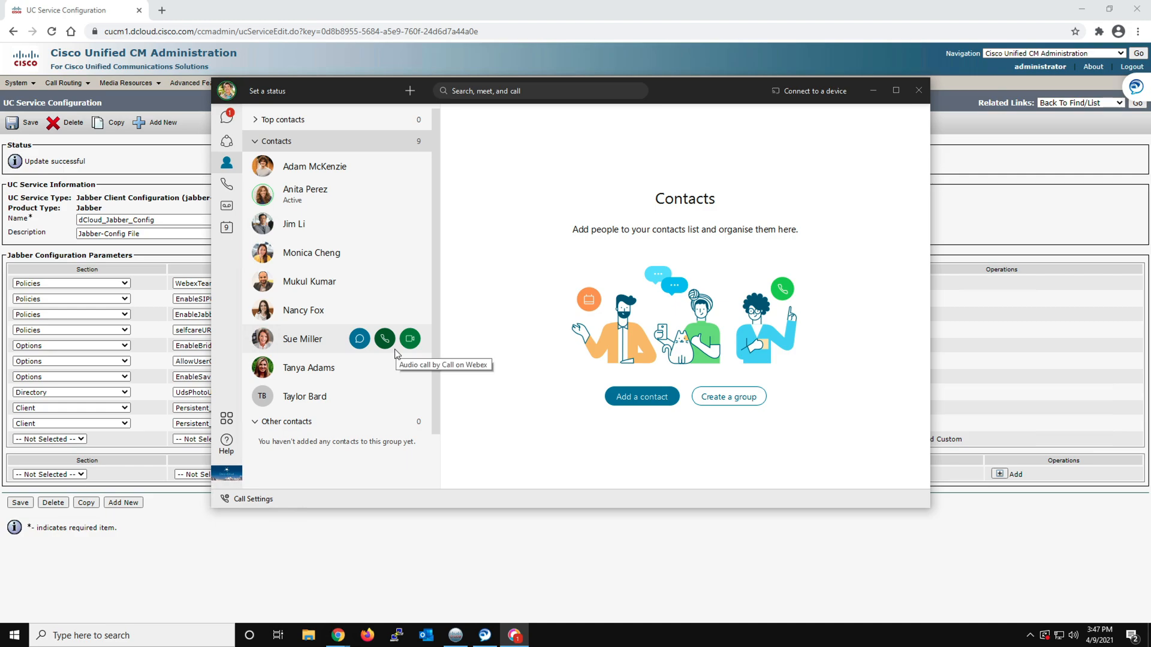
{"action": "mouse_move", "coordinate": [374, 411]}
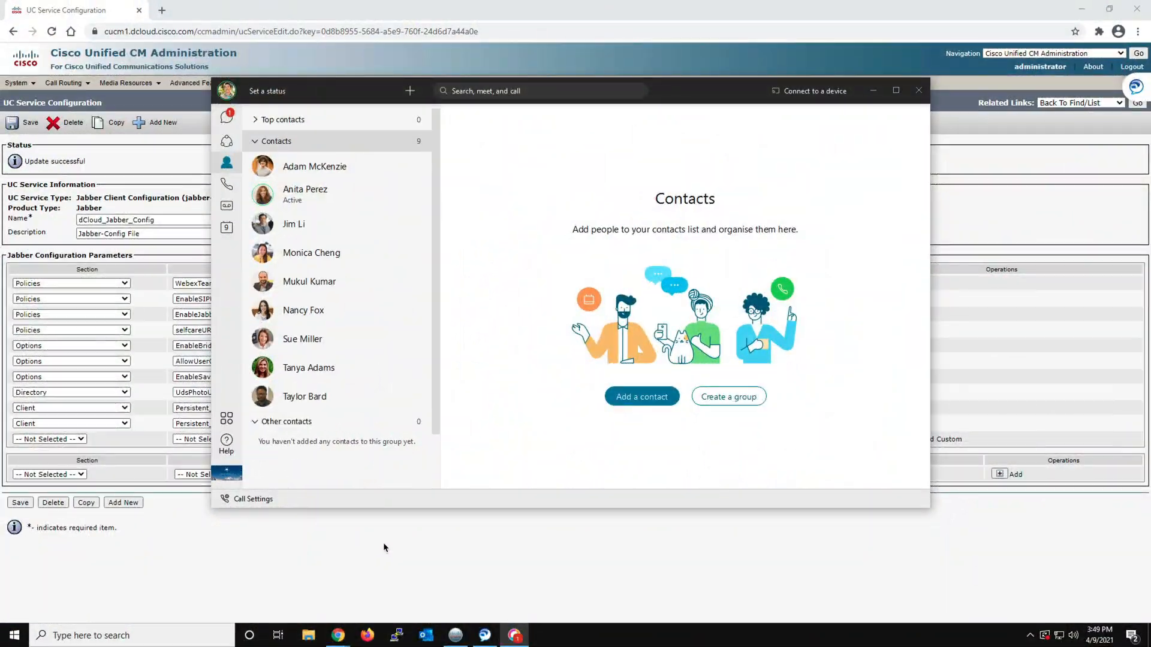
Switch to Webex Control Hub and begin the Hybrid Message Service setup, continuing past the prerequisites notice to Expressway selection
{"action": "left_click", "coordinate": [279, 547]}
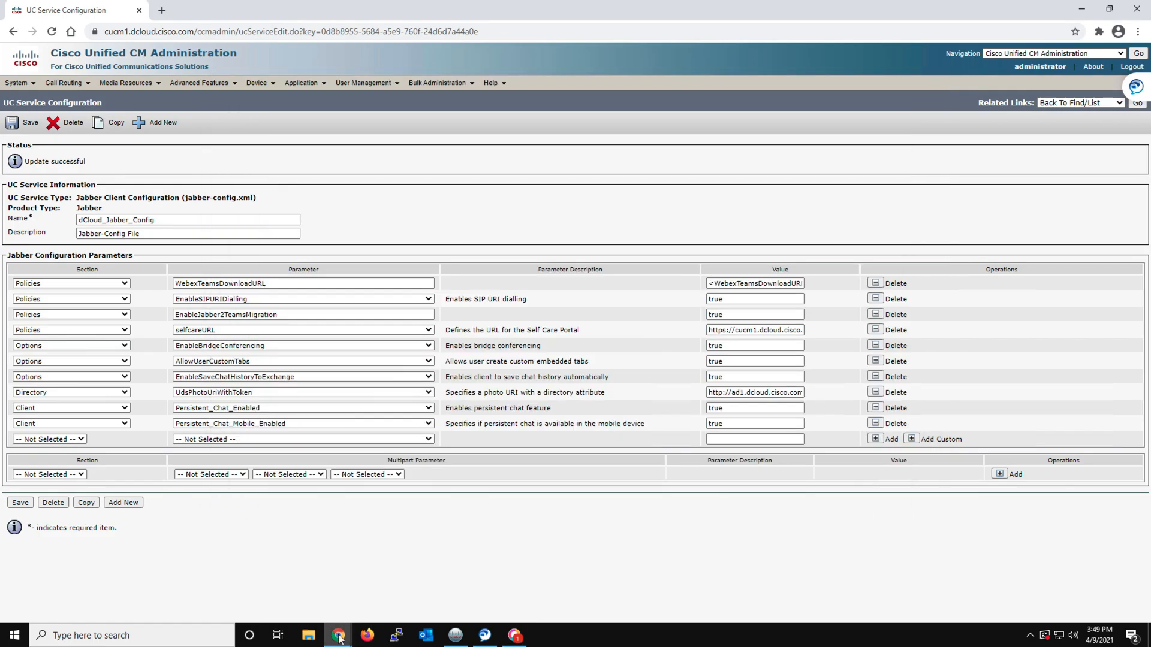
{"action": "mouse_move", "coordinate": [338, 629]}
{"action": "left_click", "coordinate": [292, 591]}
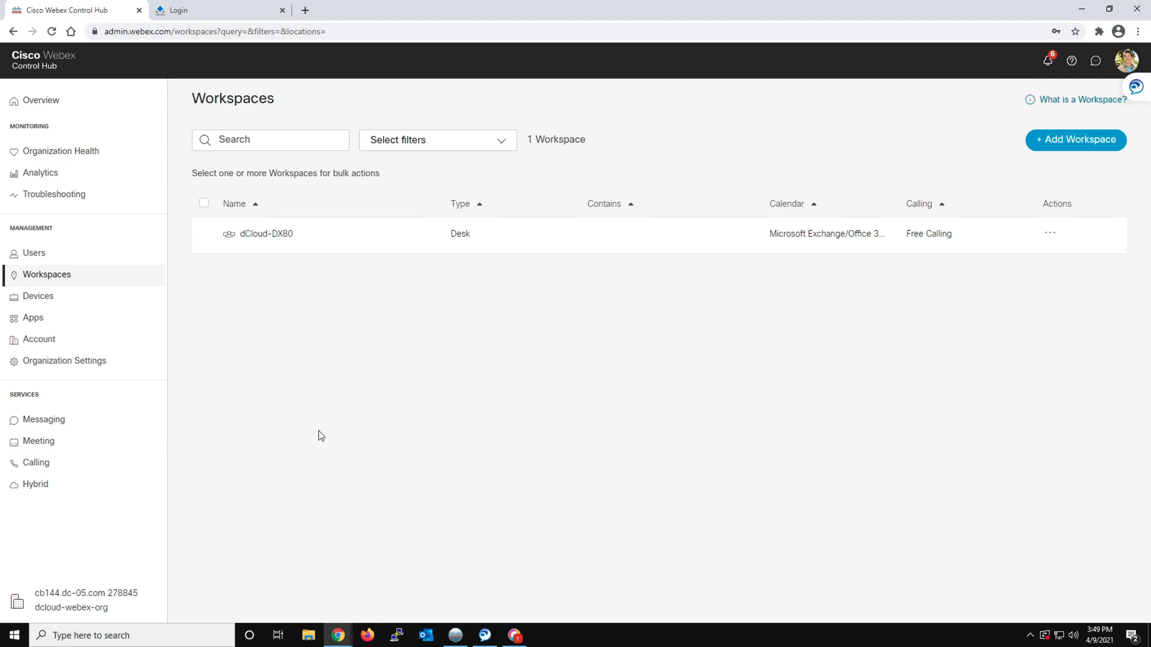
{"action": "left_click", "coordinate": [38, 489]}
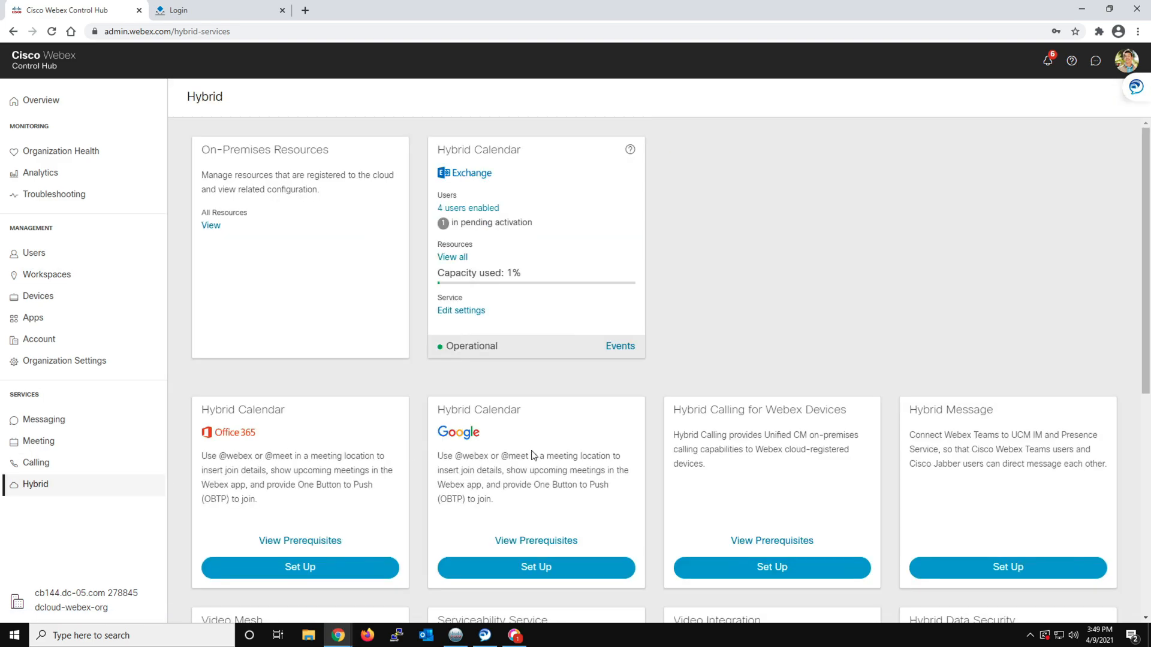
{"action": "left_click", "coordinate": [1005, 566]}
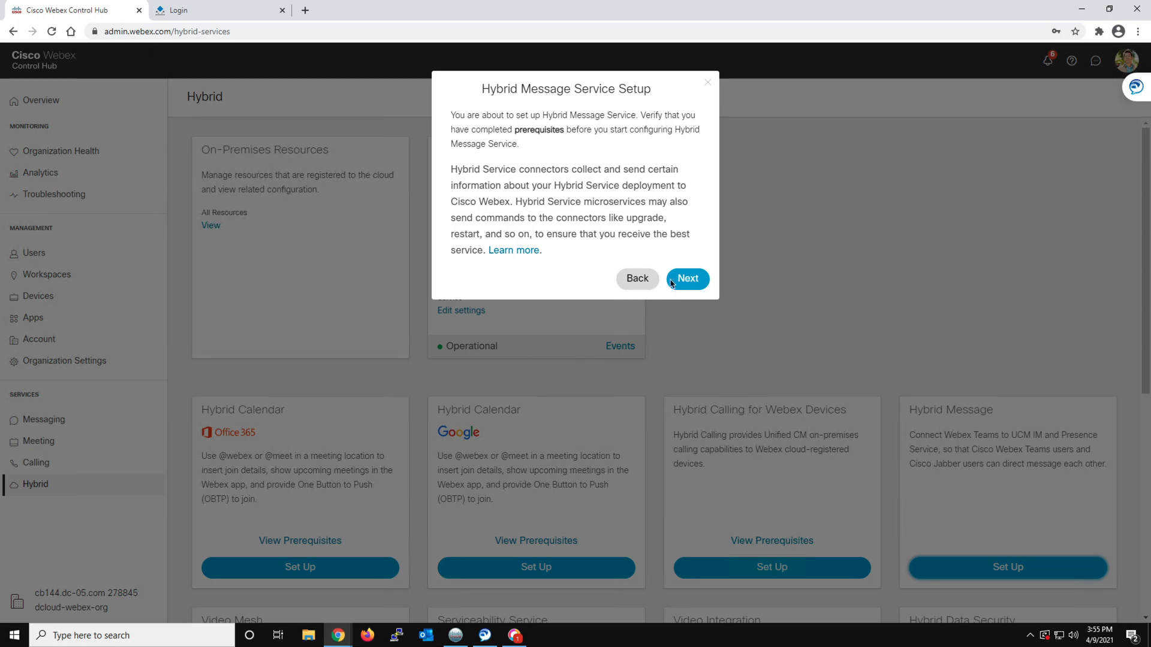
{"action": "left_click", "coordinate": [688, 279]}
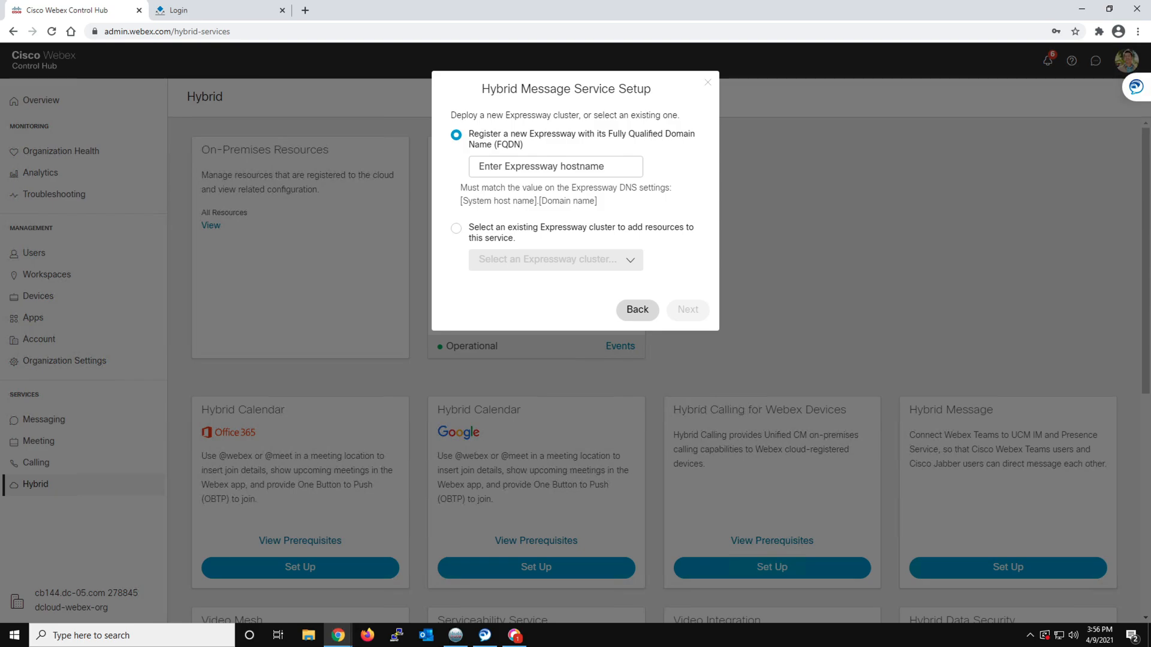
Register exp-cc.dcloud.cisco.com as the new Expressway, keep that as the cluster display name, and continue to registration on the Expressway
{"action": "left_click", "coordinate": [515, 166]}
{"action": "left_click", "coordinate": [498, 194]}
{"action": "key", "text": "Return"}
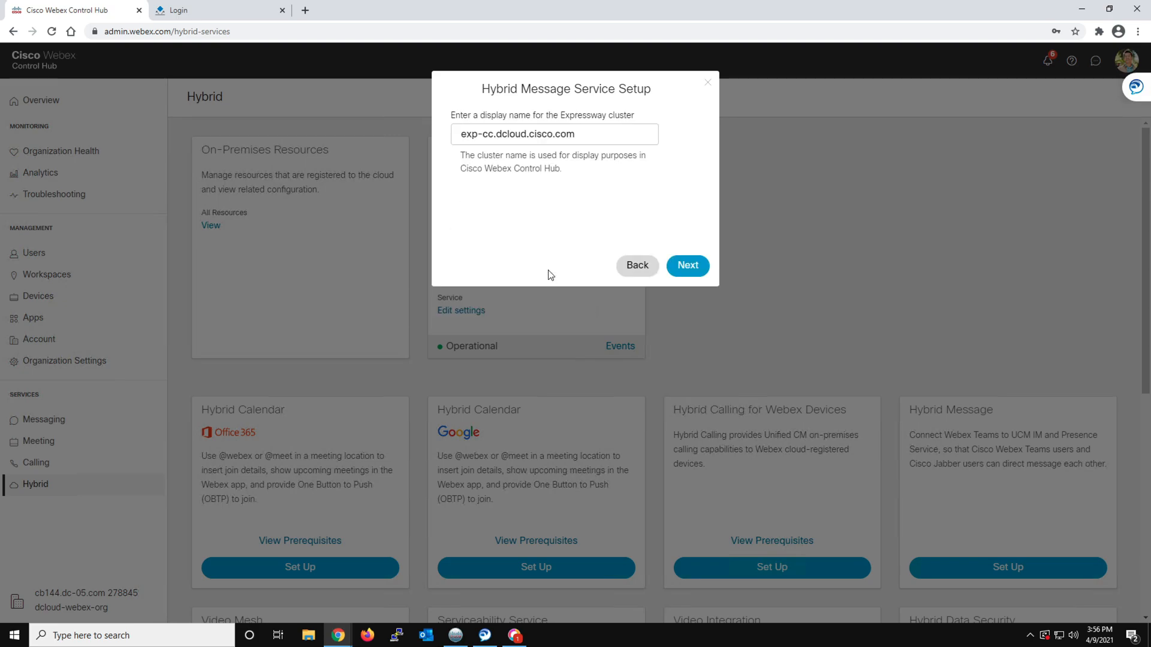
{"action": "left_click", "coordinate": [688, 267]}
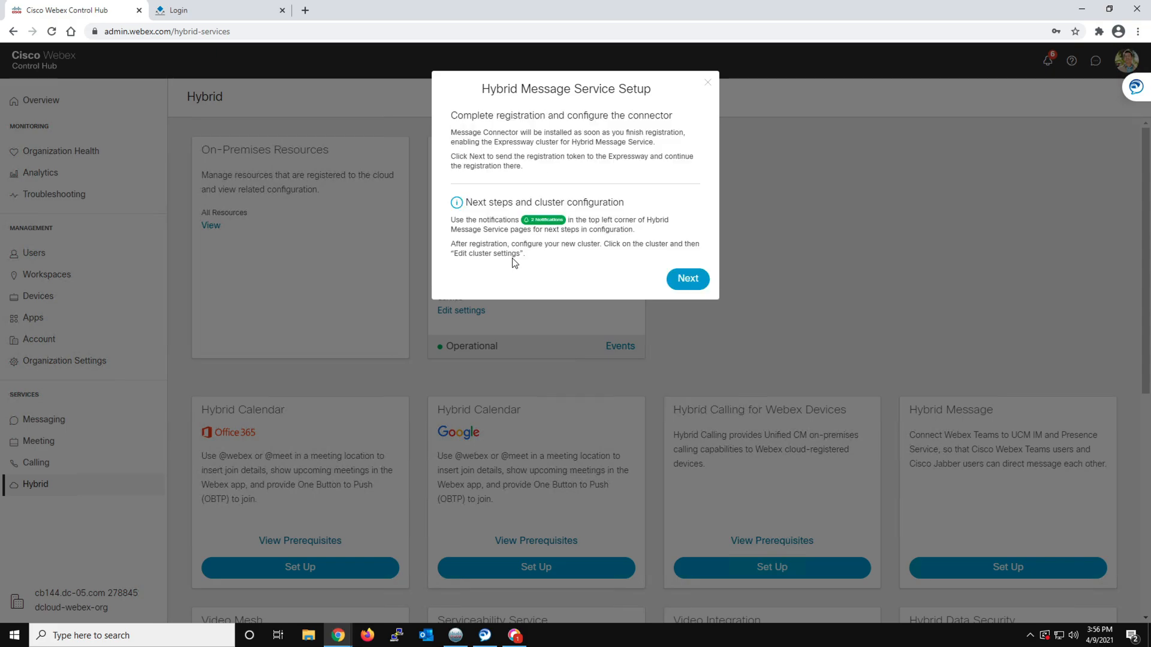
{"action": "left_click", "coordinate": [683, 281]}
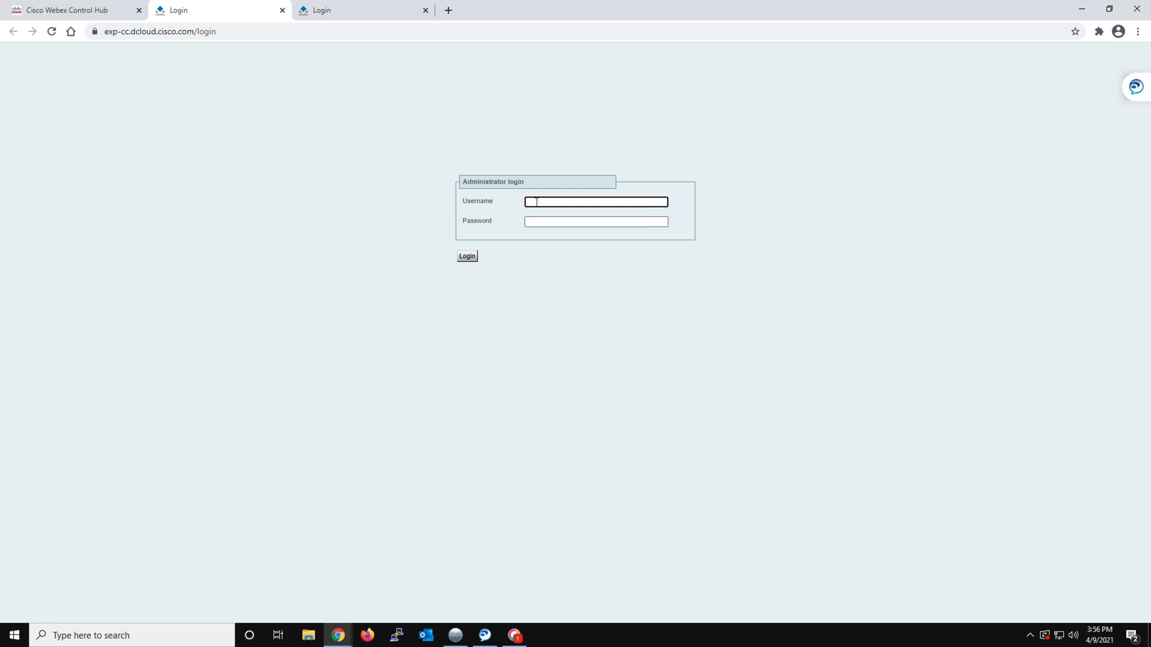
Sign in to the Expressway as admin with the account password and dismiss the browser's offer to save it
{"action": "type", "text": "admin"}
{"action": "key", "text": "Tab"}
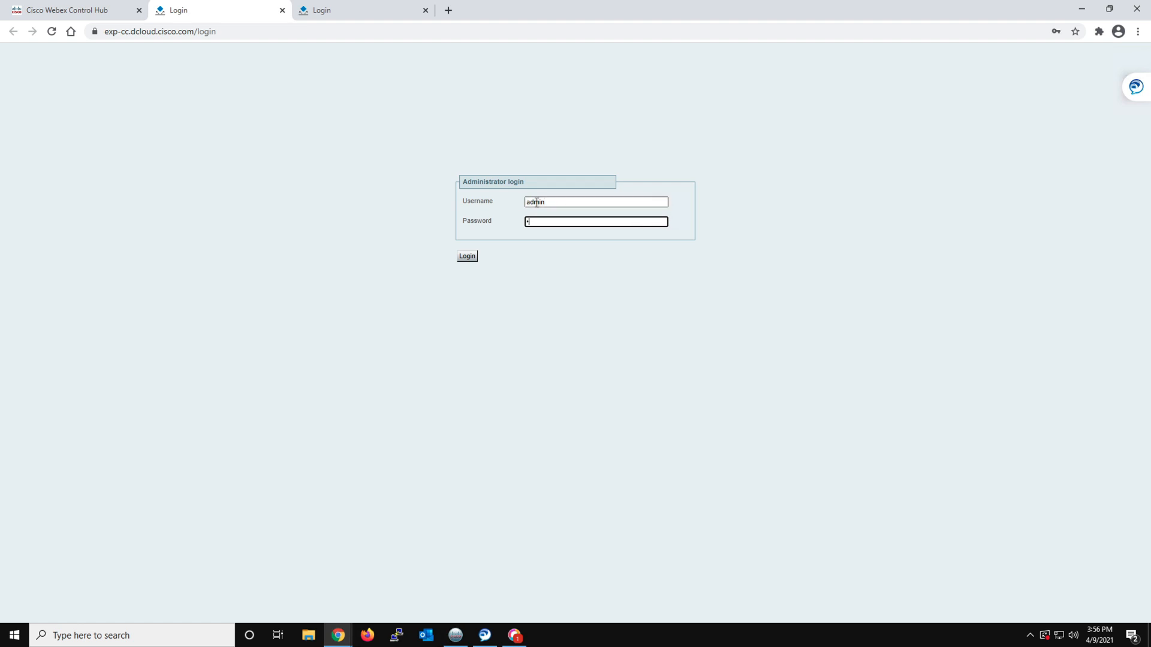
{"action": "type", "text": "C1sco12345"}
{"action": "left_click", "coordinate": [469, 259]}
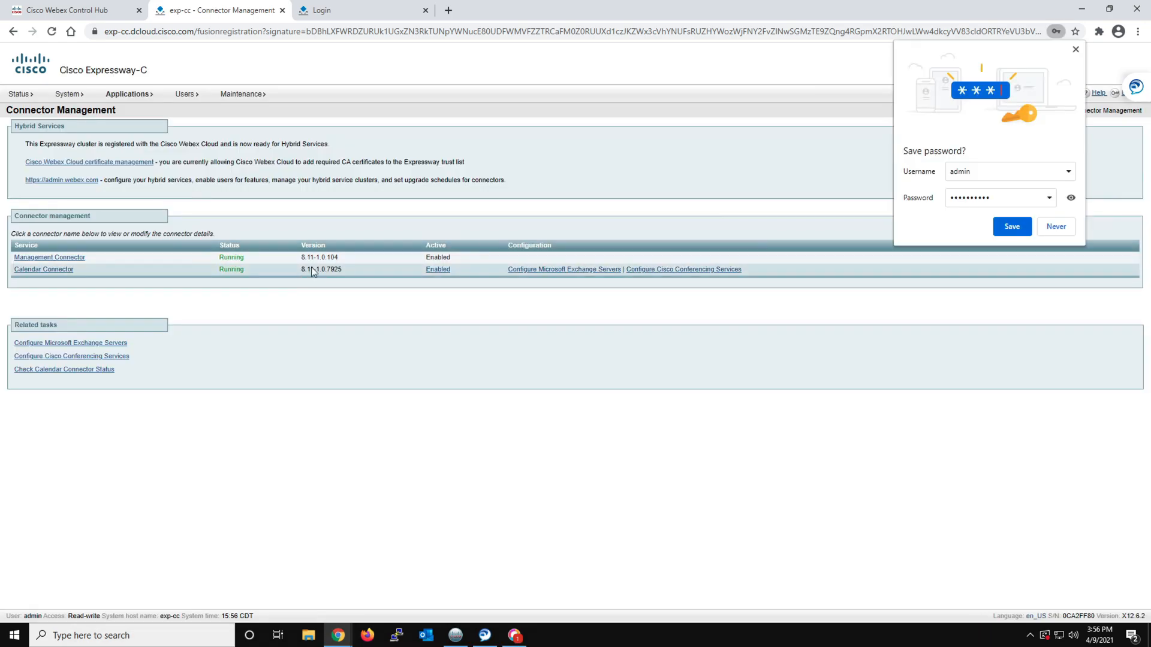
{"action": "left_click", "coordinate": [1075, 49]}
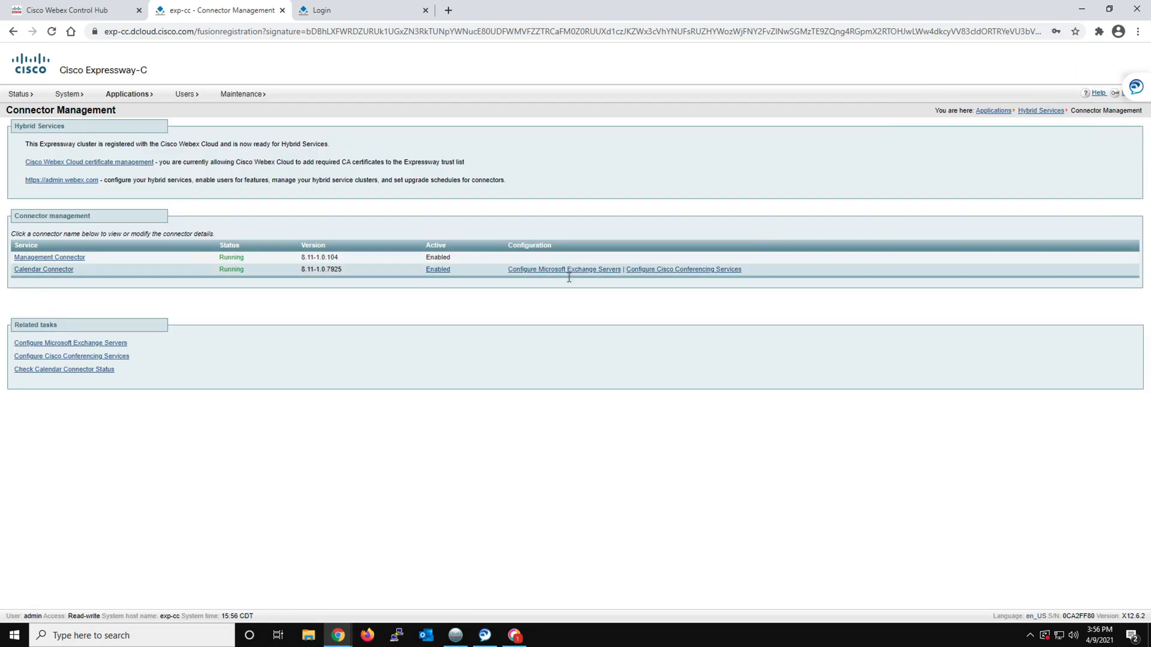
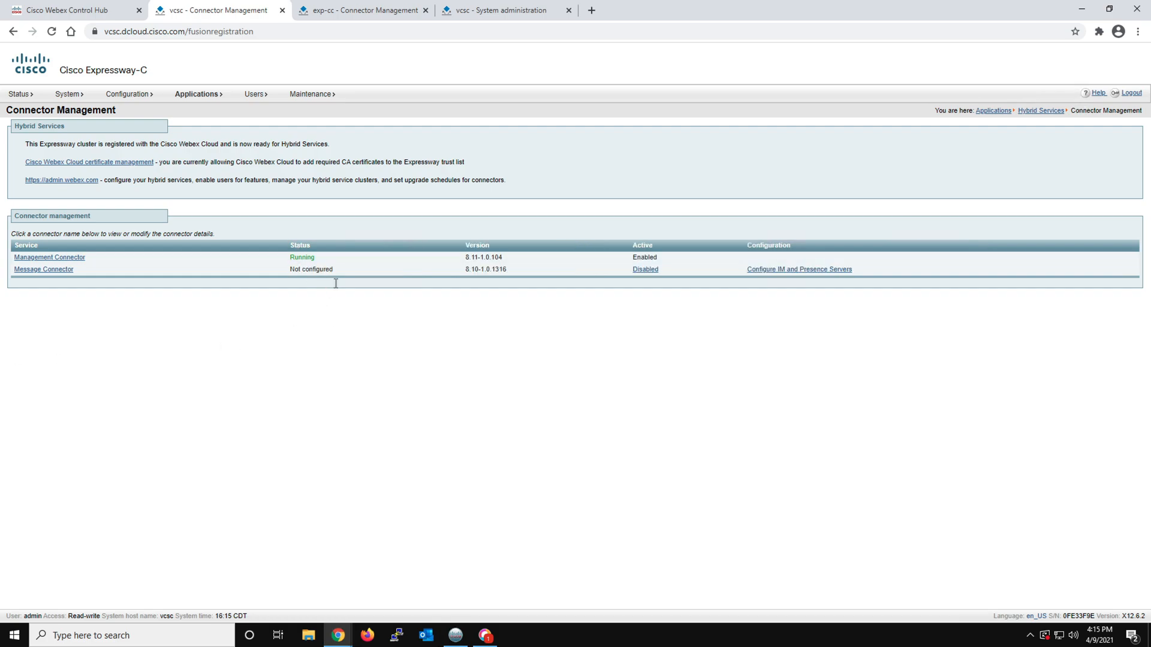
Start a new IM and Presence server entry for the Message Connector with publisher node address cup1.dcloud.cisco.com
{"action": "left_click", "coordinate": [807, 270]}
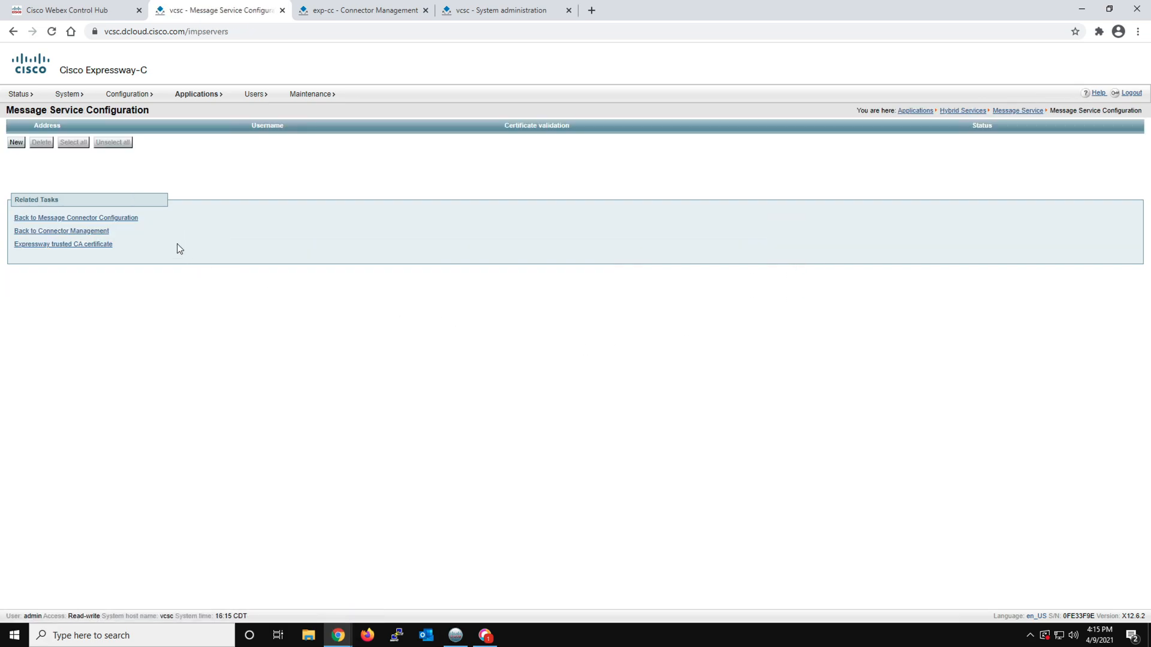
{"action": "left_click", "coordinate": [17, 143]}
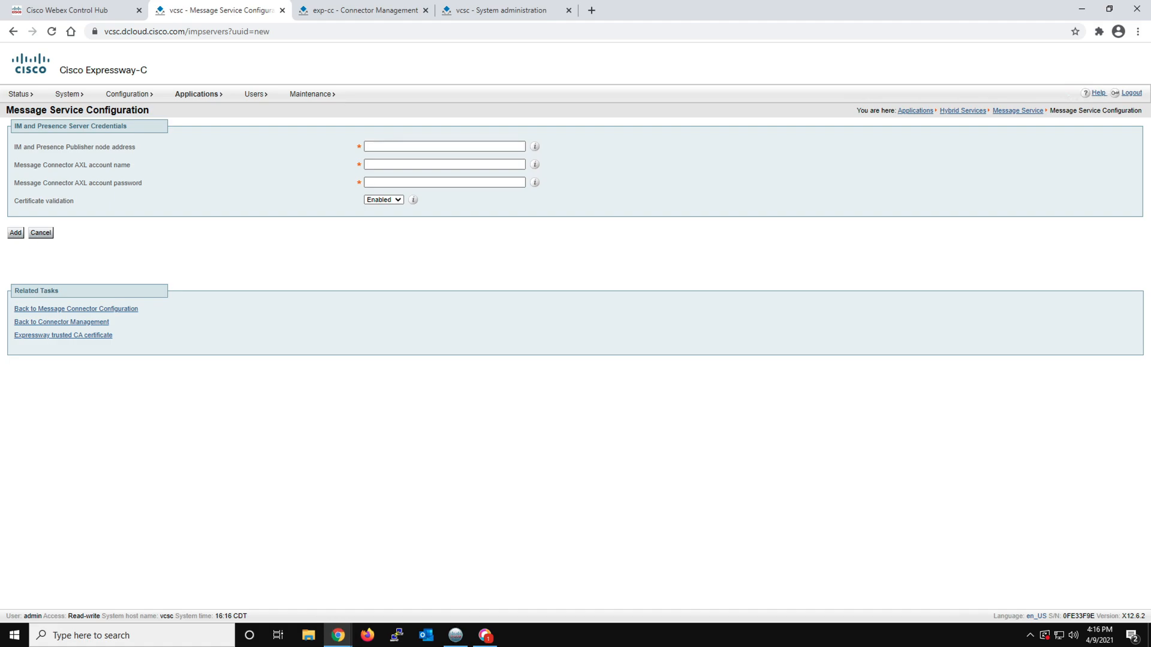
{"action": "left_click", "coordinate": [397, 145]}
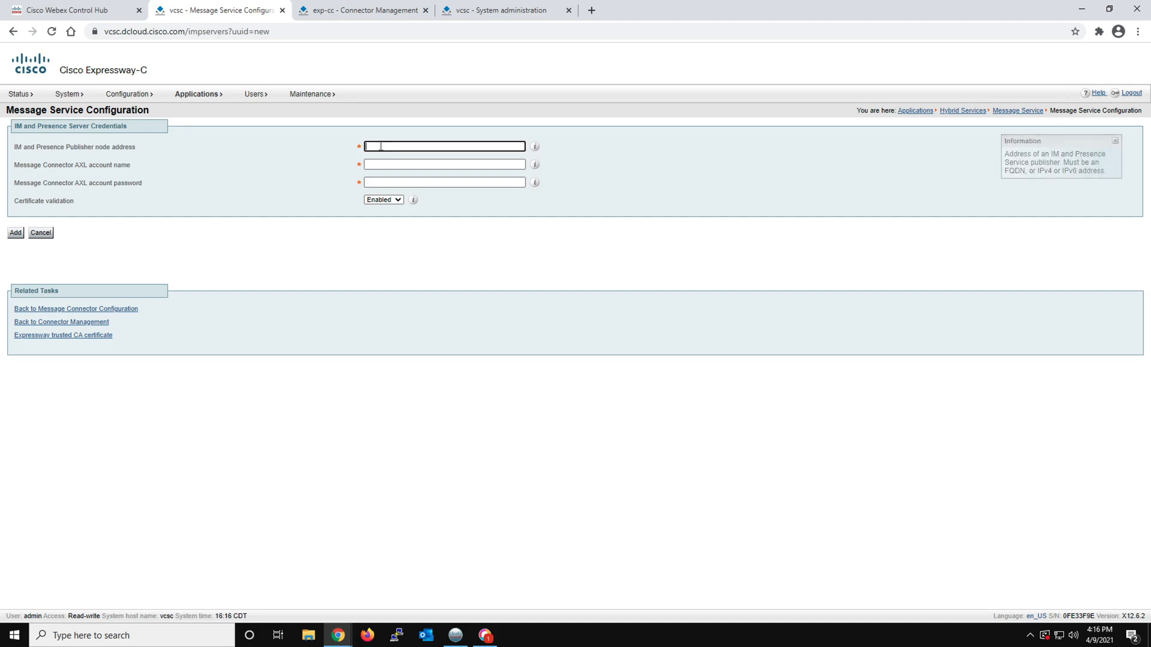
{"action": "right_click", "coordinate": [381, 145]}
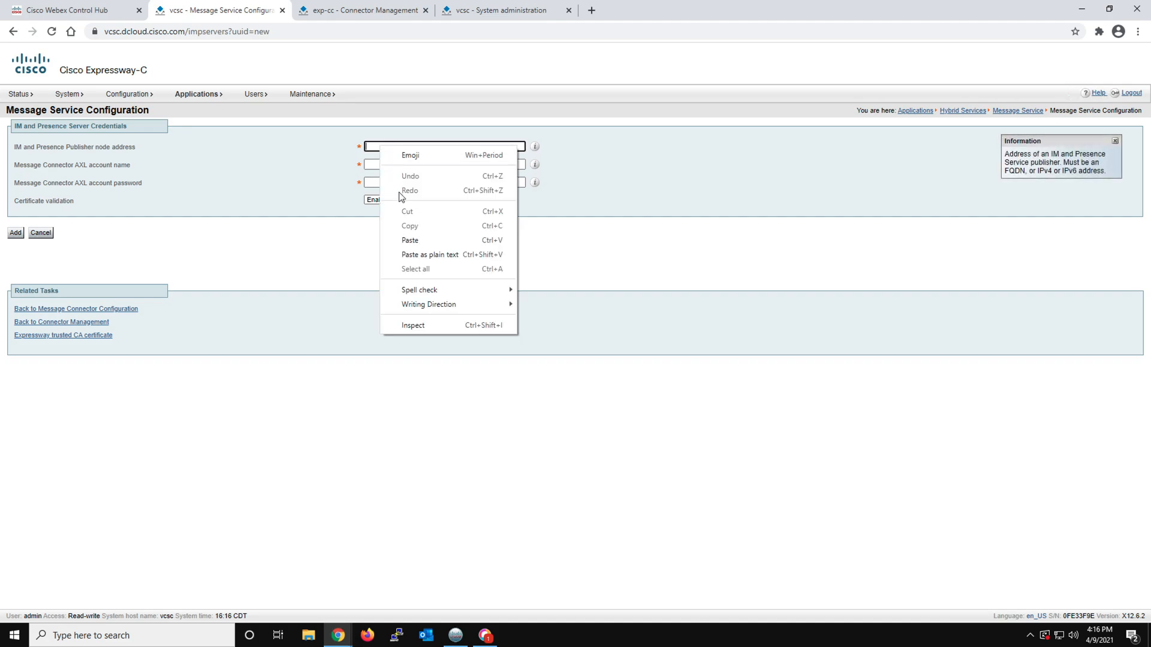
{"action": "left_click", "coordinate": [409, 241]}
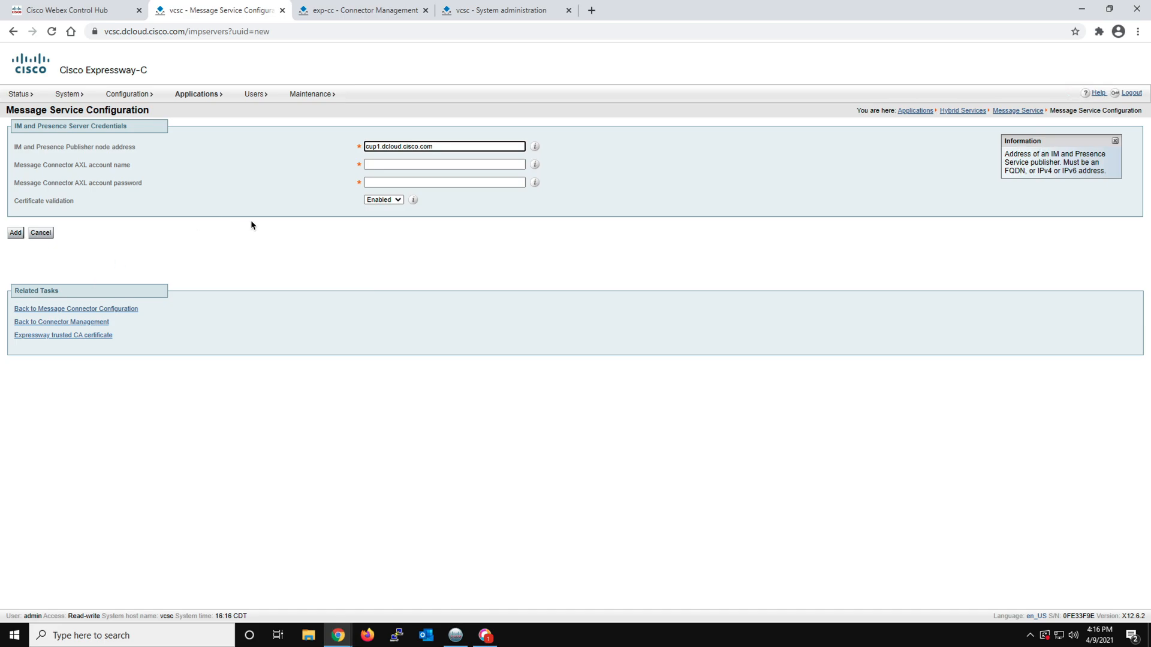
Enter administrator as the AXL account name with the AXL account password, add the server, and dismiss the browser's offer to save the password
{"action": "left_click", "coordinate": [372, 164]}
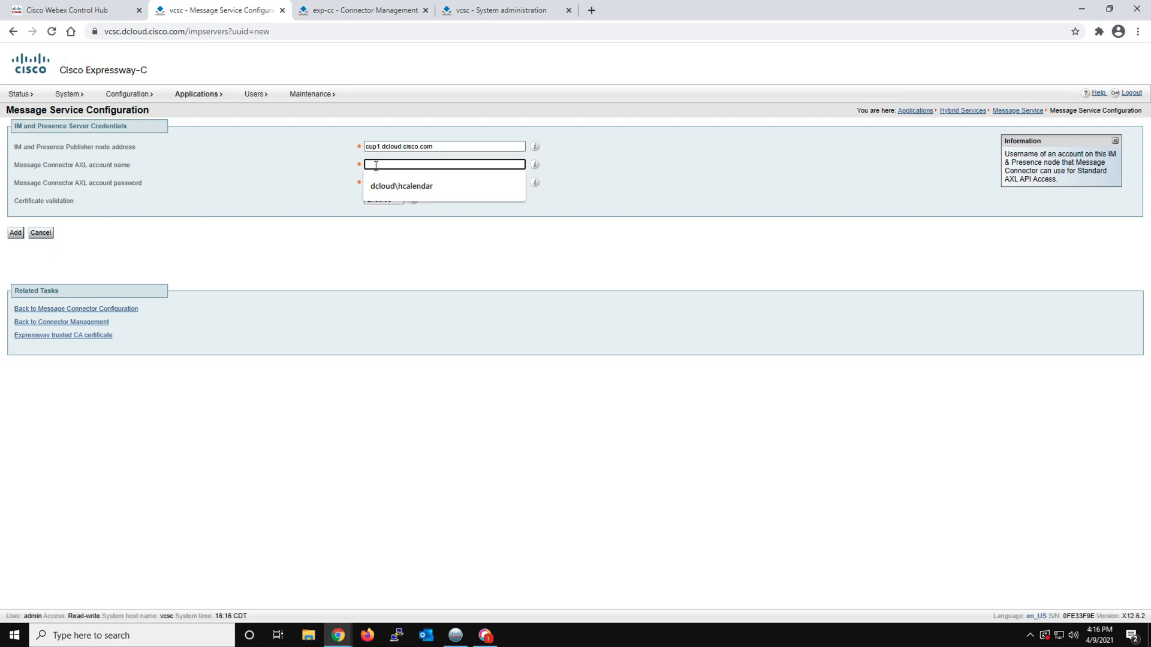
{"action": "right_click", "coordinate": [372, 165]}
{"action": "left_click", "coordinate": [405, 259]}
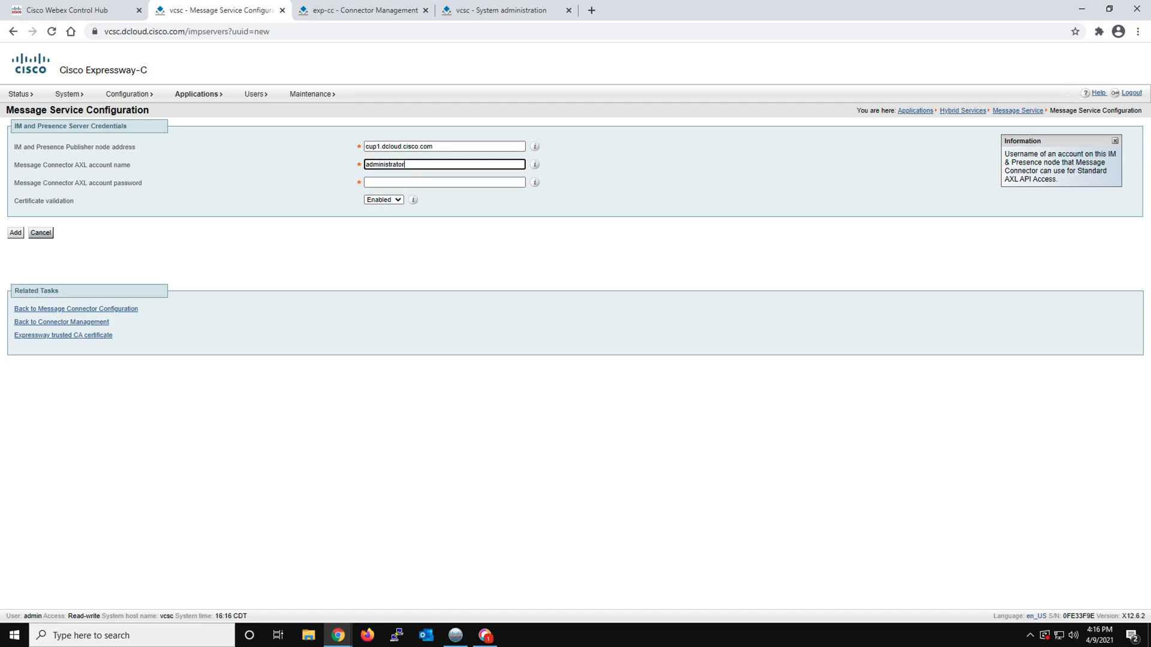
{"action": "left_click", "coordinate": [374, 182]}
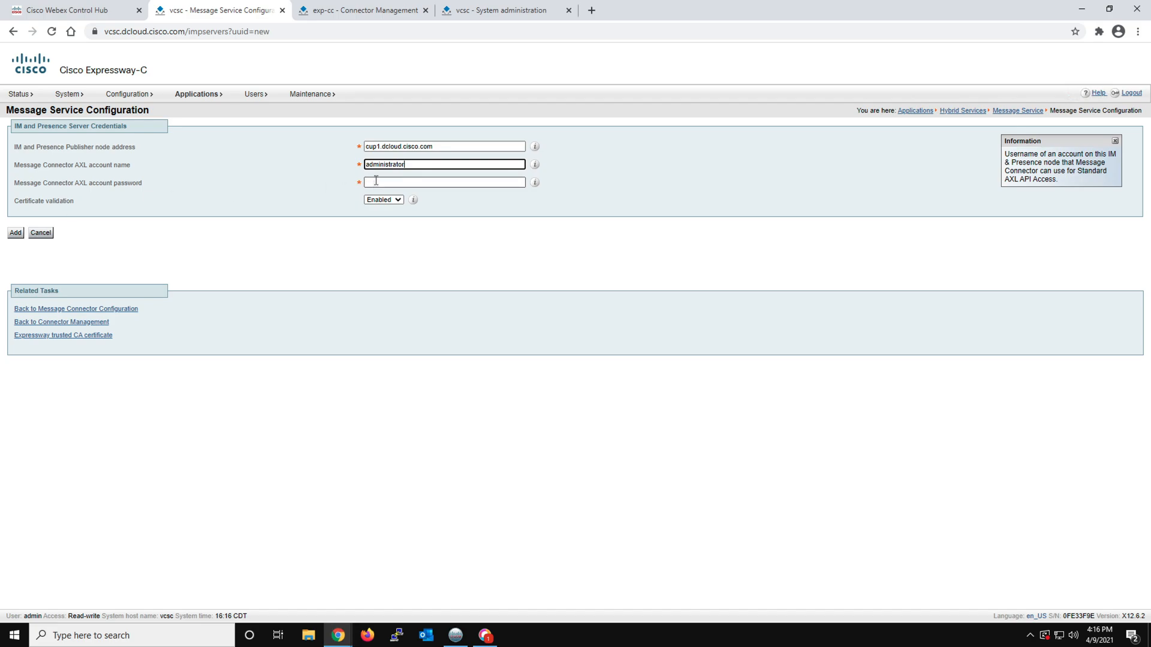
{"action": "right_click", "coordinate": [374, 182]}
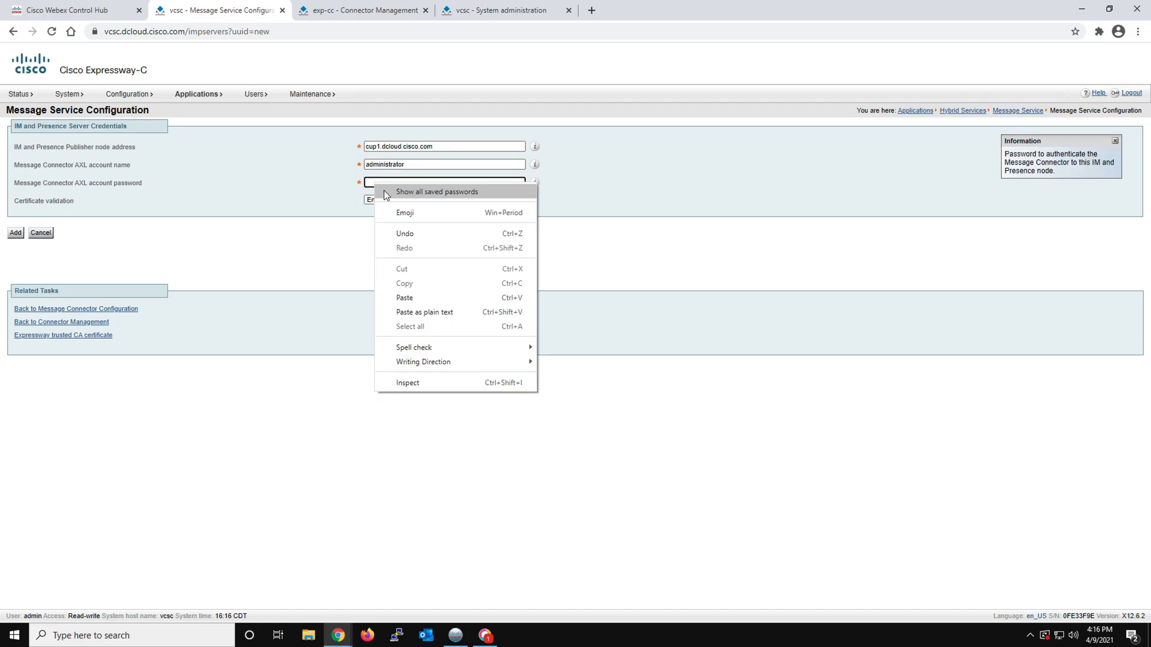
{"action": "left_click", "coordinate": [406, 297]}
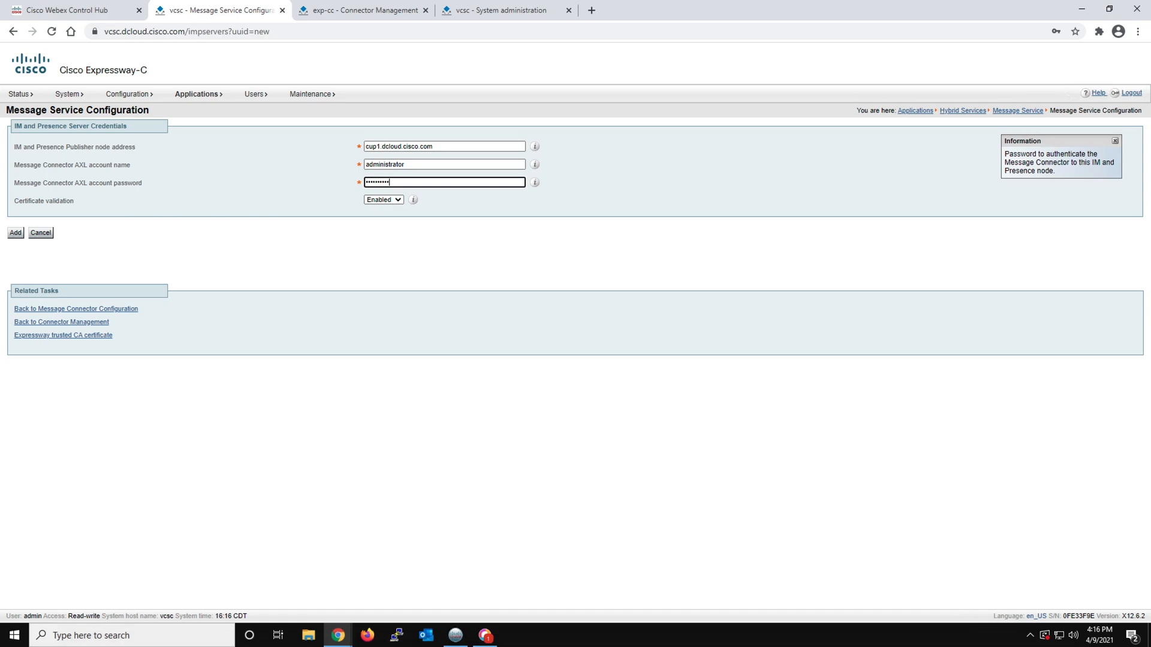
{"action": "left_click", "coordinate": [15, 233]}
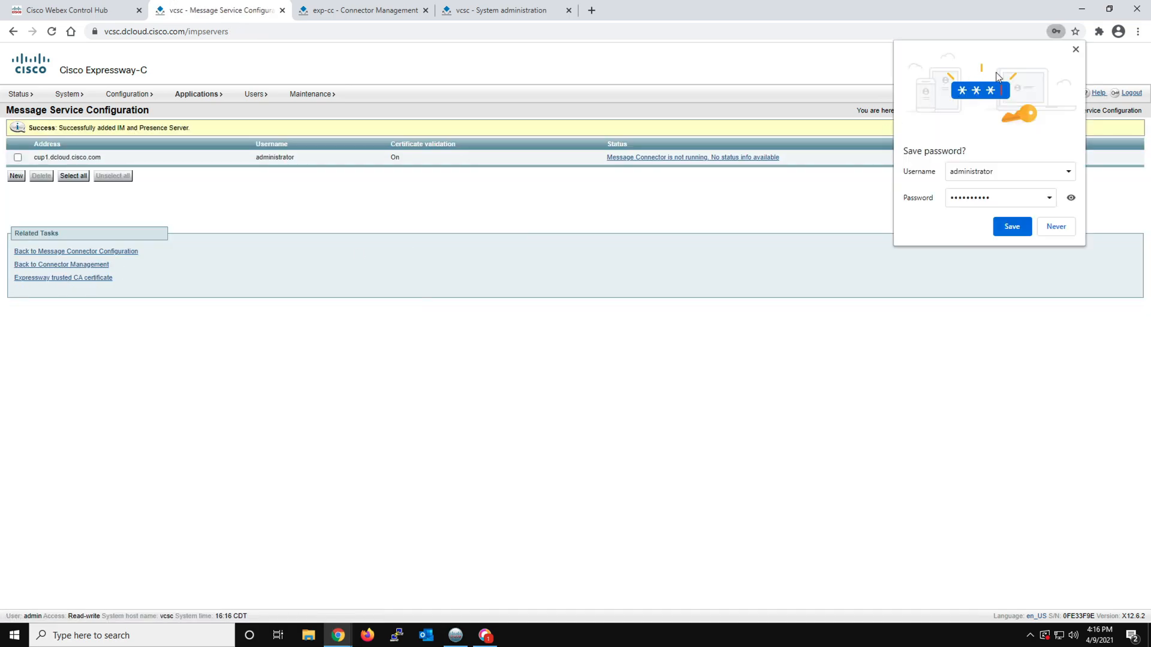
{"action": "left_click", "coordinate": [1076, 49]}
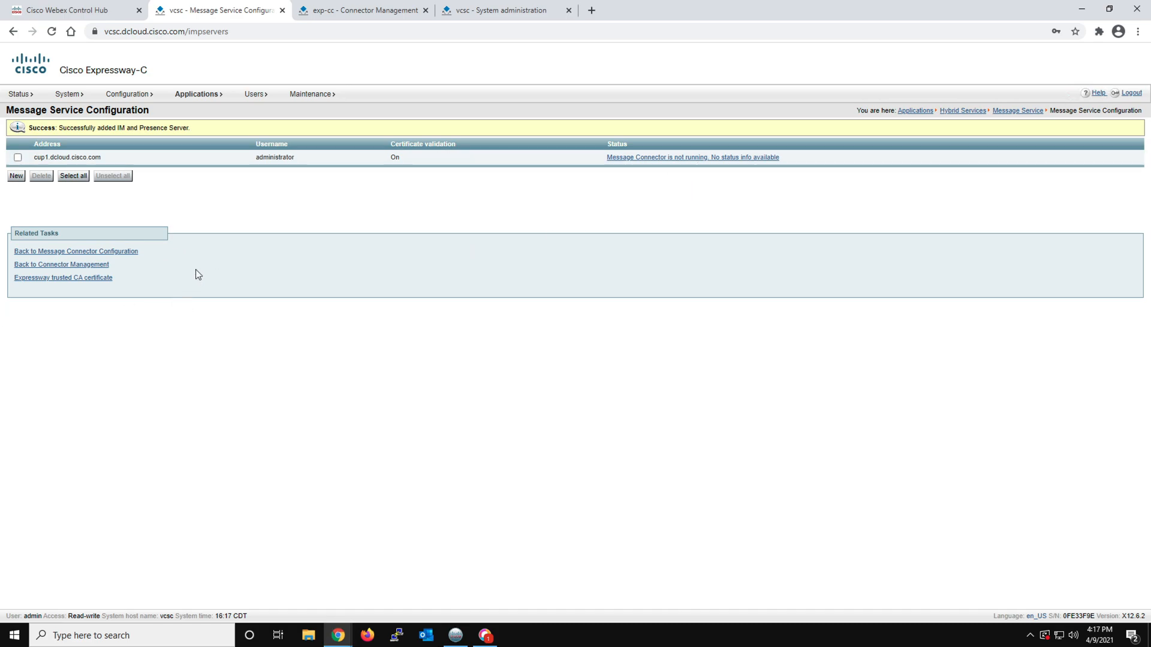
Set the Message Connector to Enabled, save it, and return to the Connector Management overview
{"action": "left_click", "coordinate": [95, 252]}
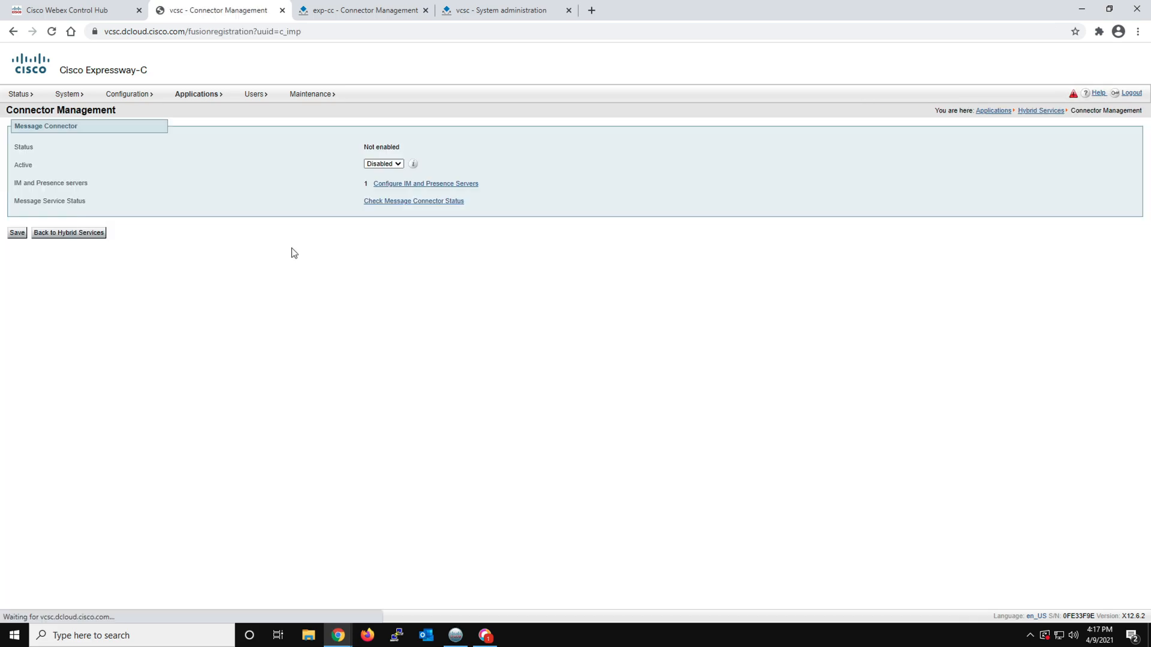
{"action": "left_click", "coordinate": [387, 165]}
{"action": "left_click", "coordinate": [387, 174]}
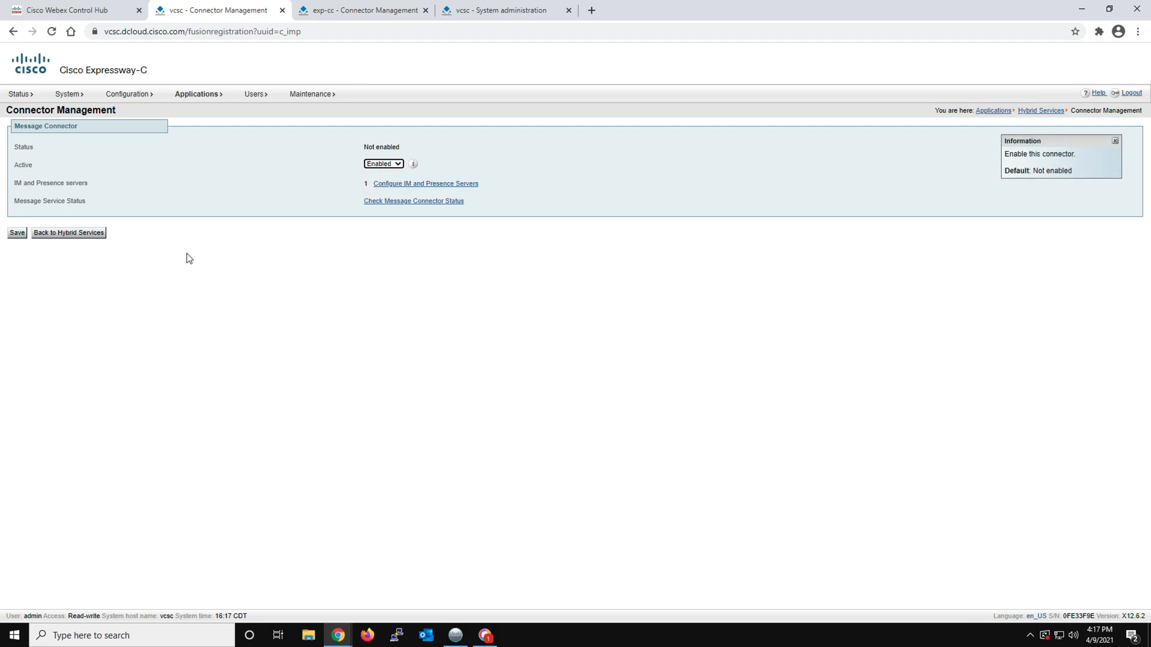
{"action": "left_click", "coordinate": [18, 233]}
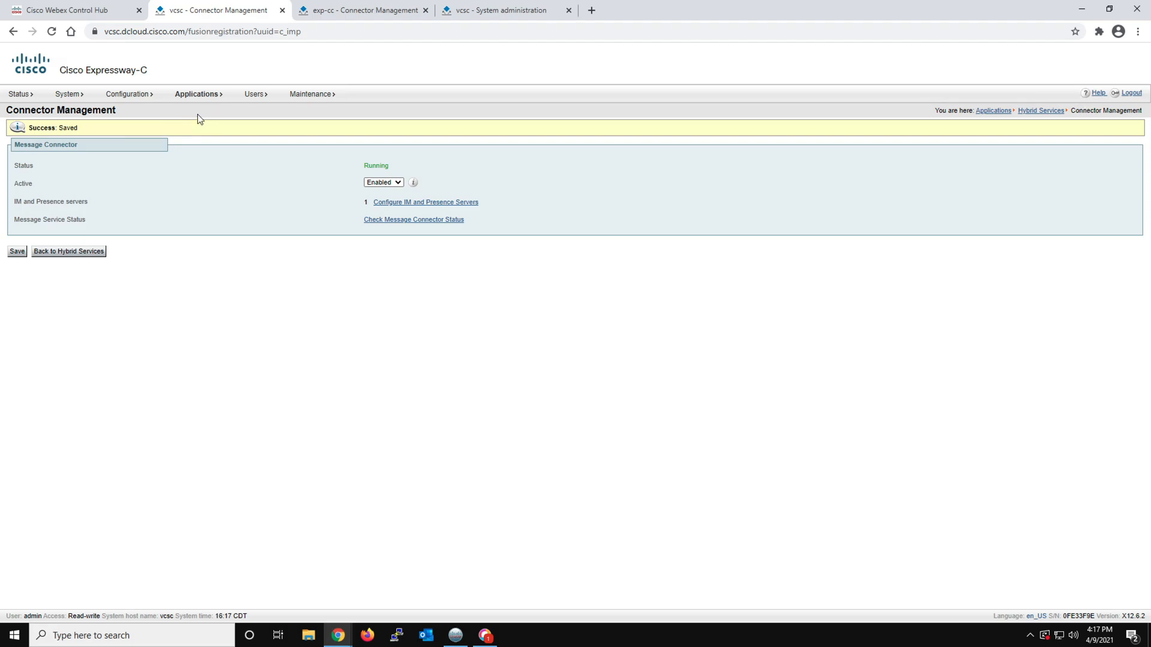
{"action": "mouse_move", "coordinate": [195, 99]}
{"action": "mouse_move", "coordinate": [201, 173]}
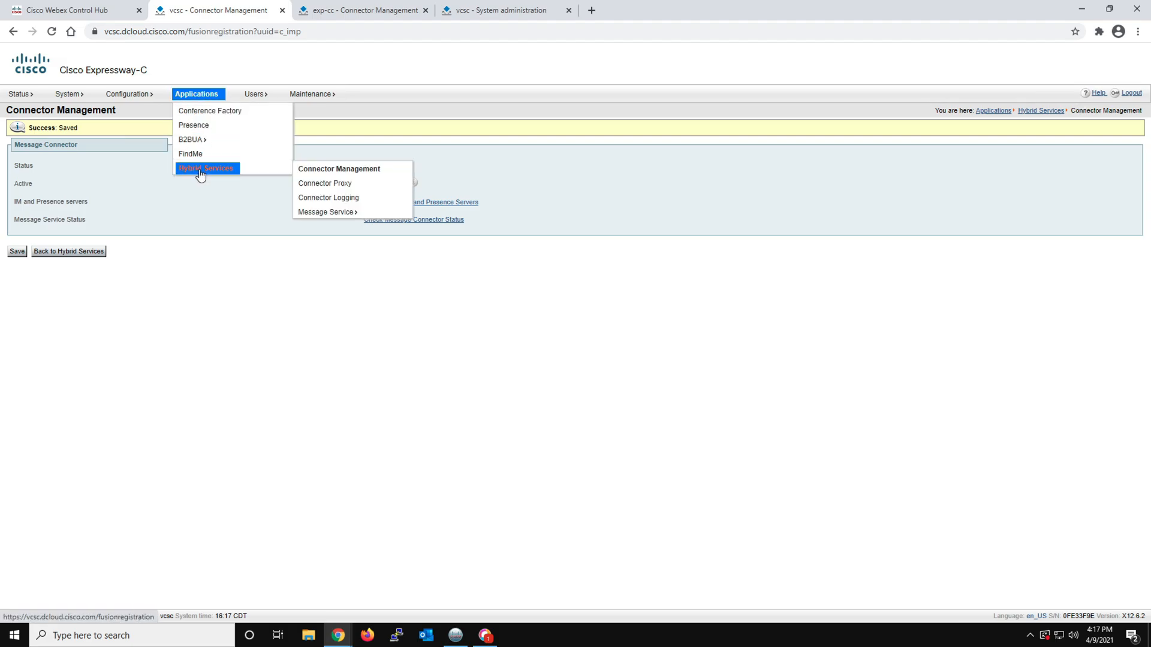
{"action": "left_click", "coordinate": [309, 170]}
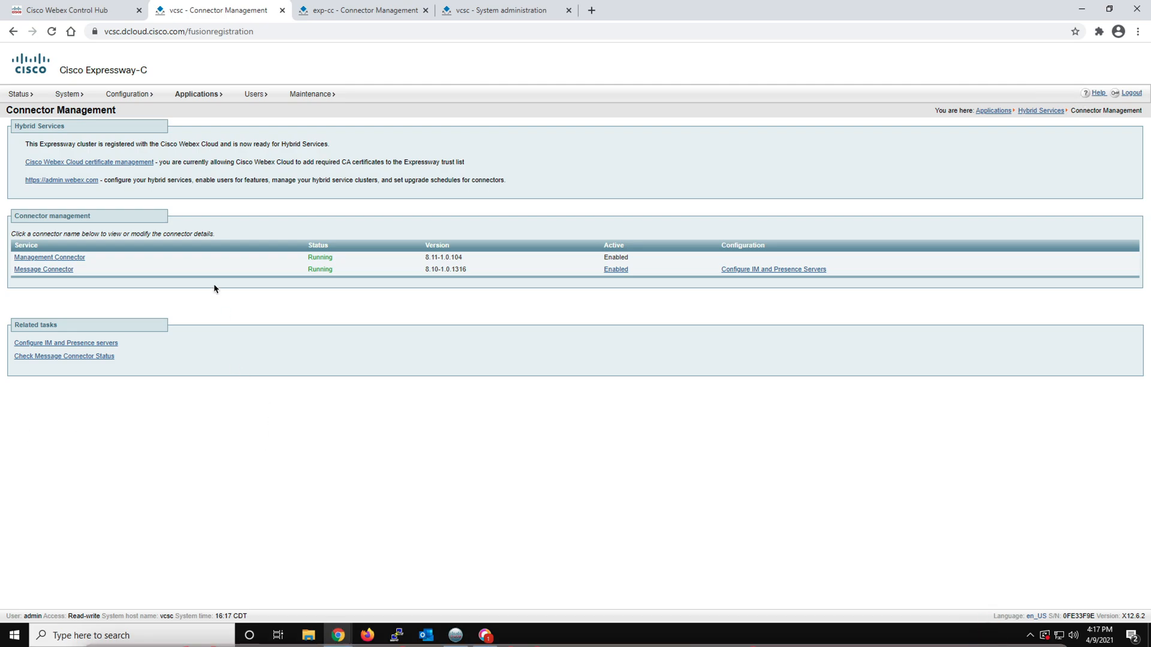
Switch to Webex Control Hub, go back to the Hybrid services overview, and reload it to check the Hybrid Message status
{"action": "left_click", "coordinate": [82, 13]}
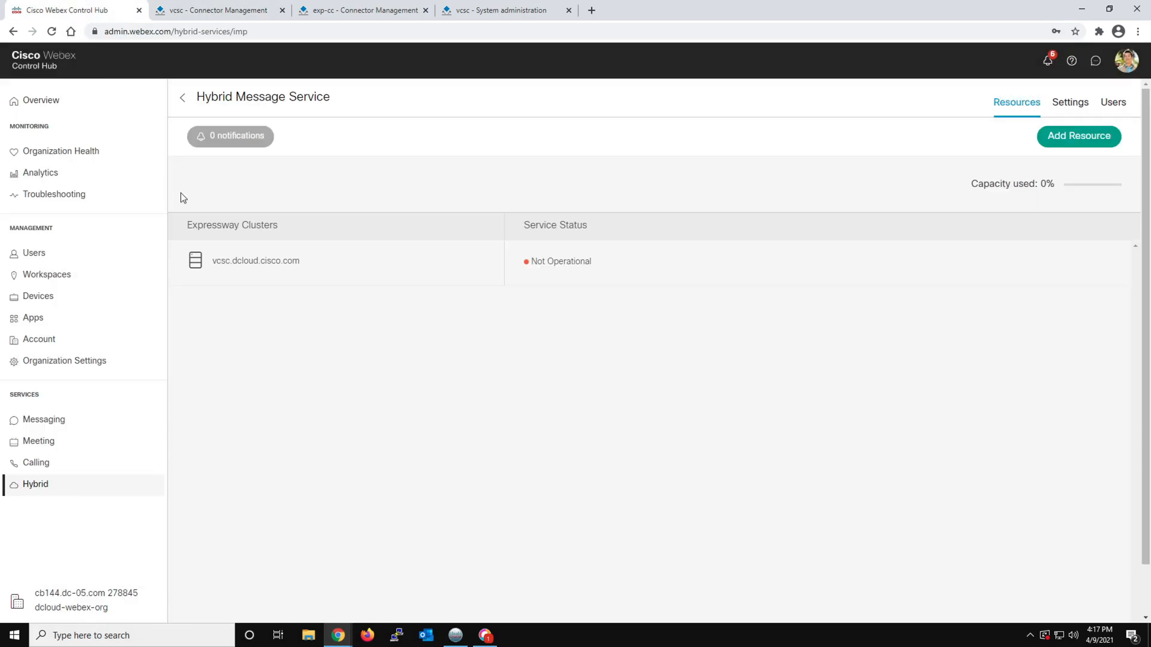
{"action": "left_click", "coordinate": [183, 102]}
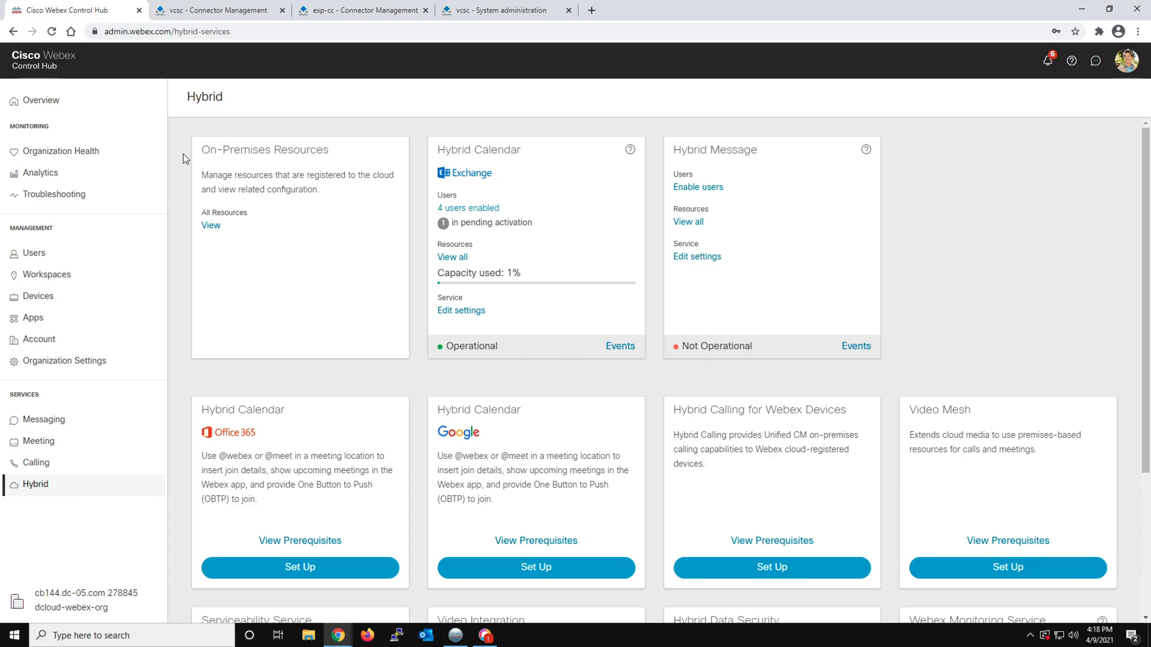
{"action": "left_click", "coordinate": [52, 32]}
Turn on Hybrid Message Service for the Product Manager in the fourth row of the Users list, save, and recheck that user's details
{"action": "left_click", "coordinate": [67, 253]}
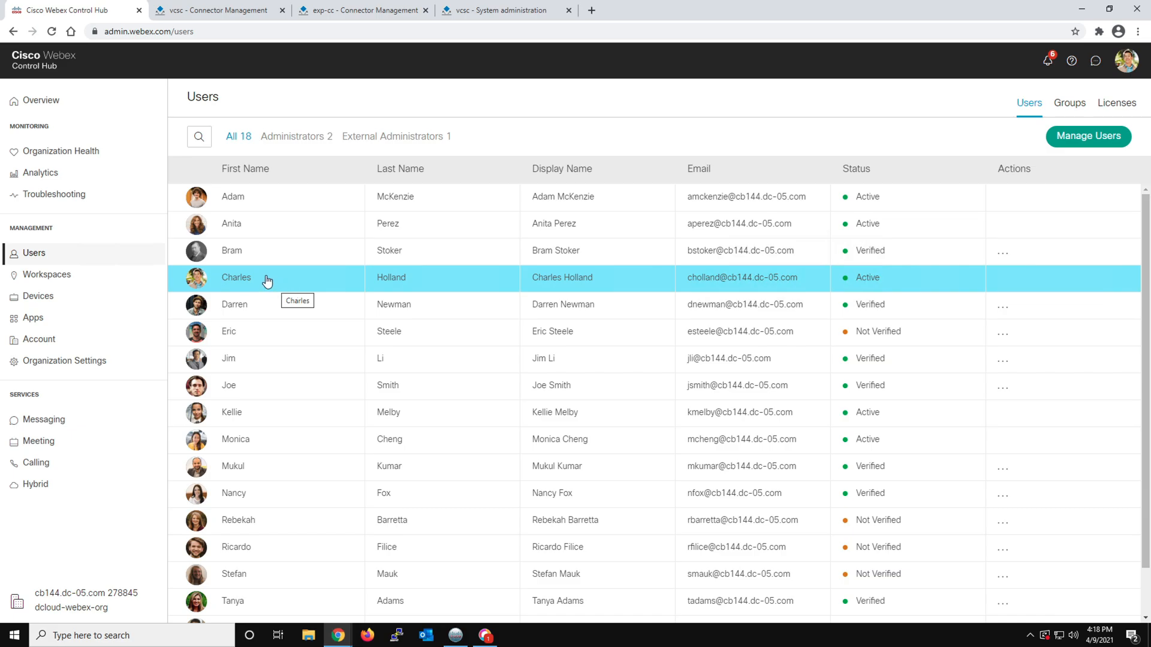
{"action": "left_click", "coordinate": [270, 283]}
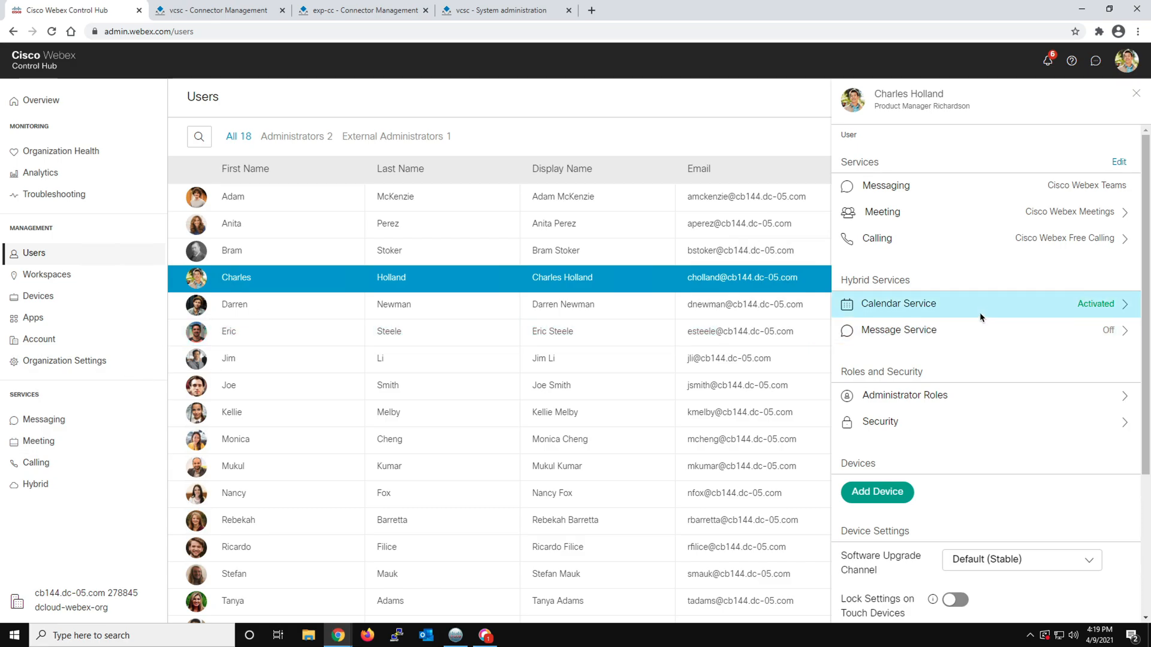
{"action": "left_click", "coordinate": [936, 341]}
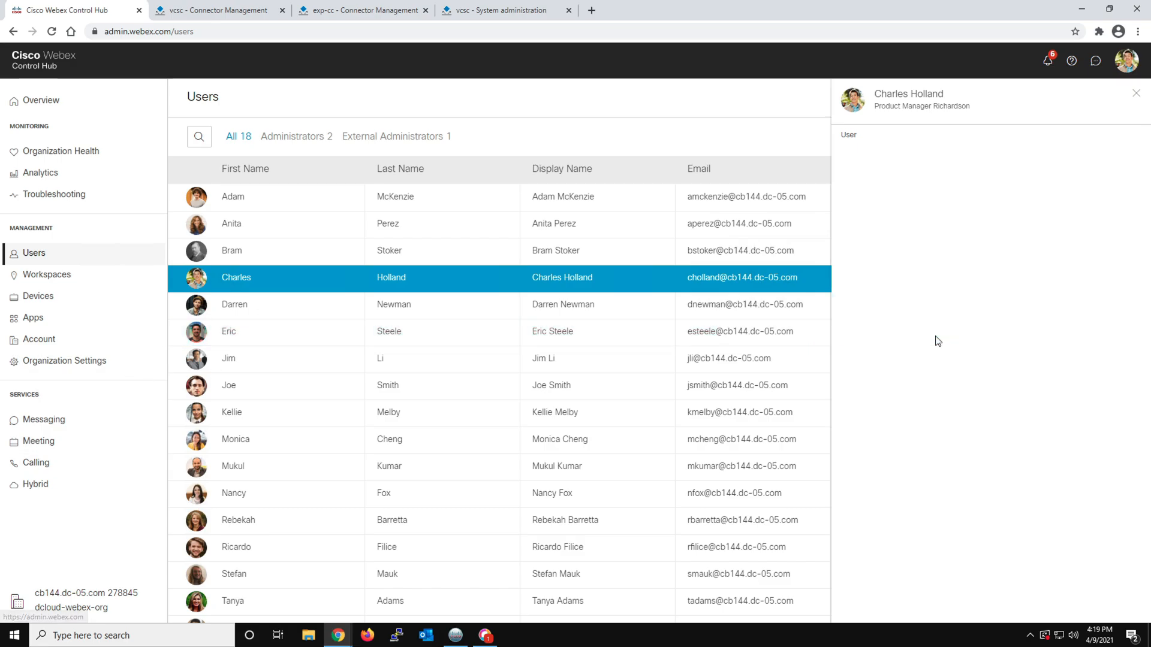
{"action": "left_click", "coordinate": [1120, 175]}
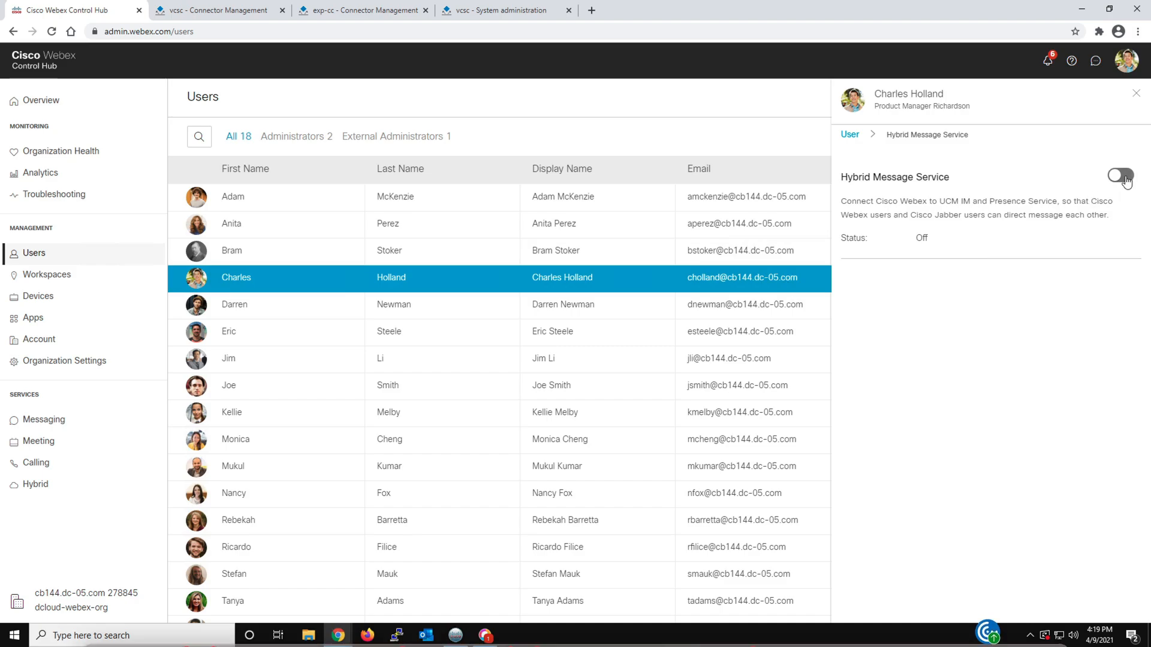
{"action": "left_click", "coordinate": [1114, 139]}
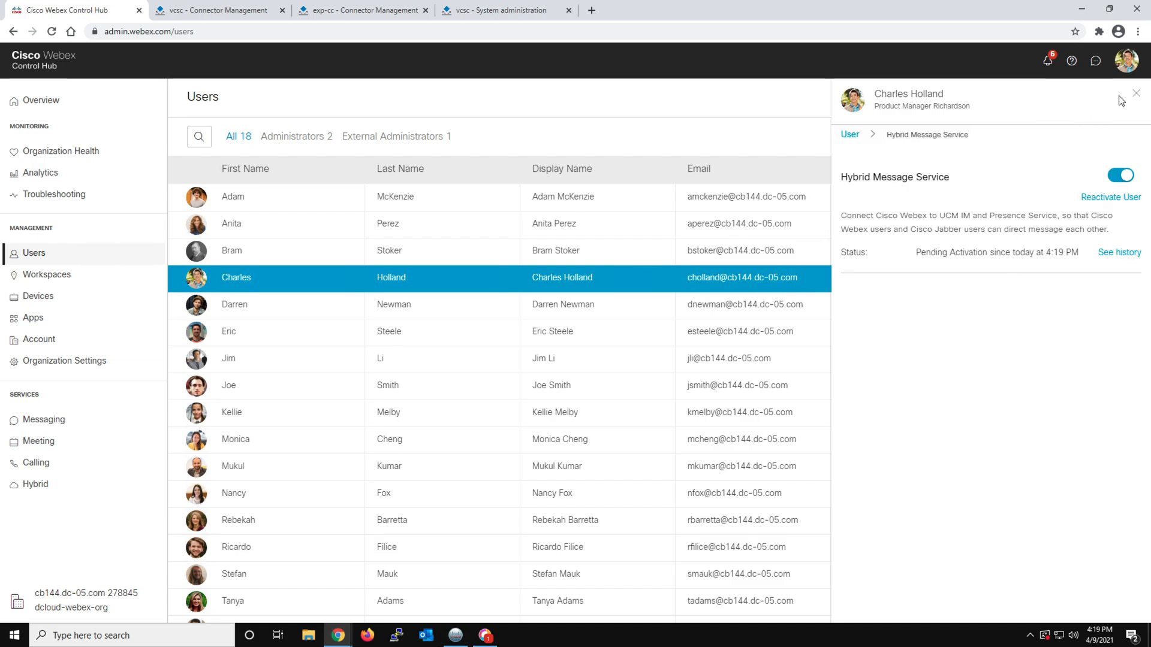
{"action": "left_click", "coordinate": [1137, 96]}
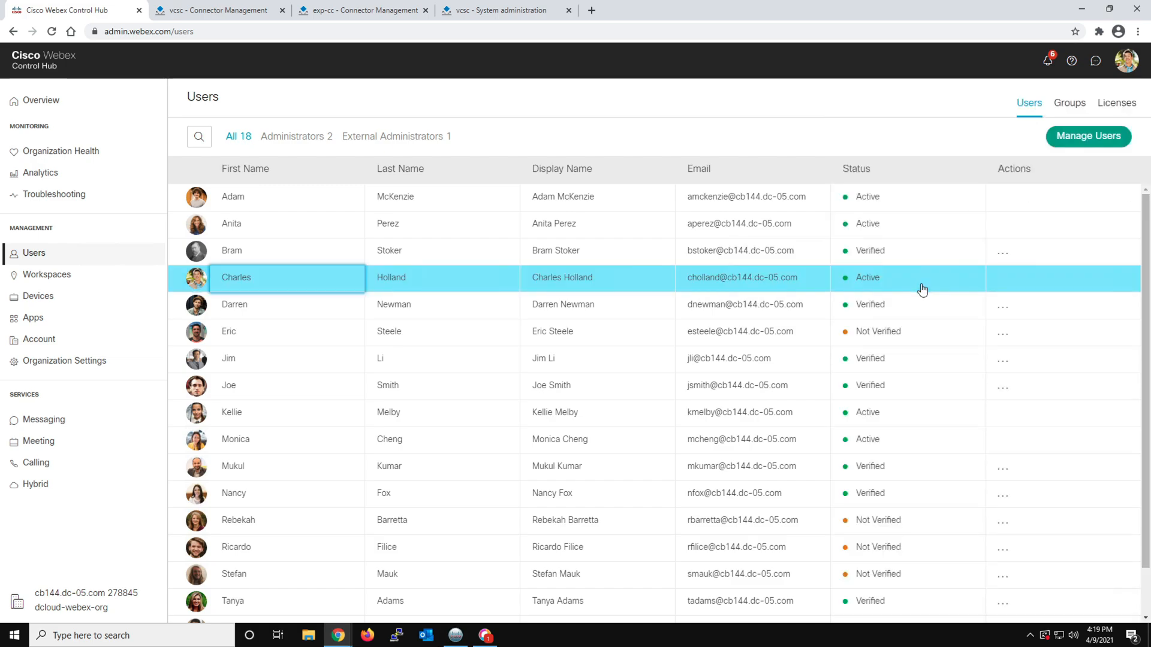
{"action": "left_click", "coordinate": [311, 282]}
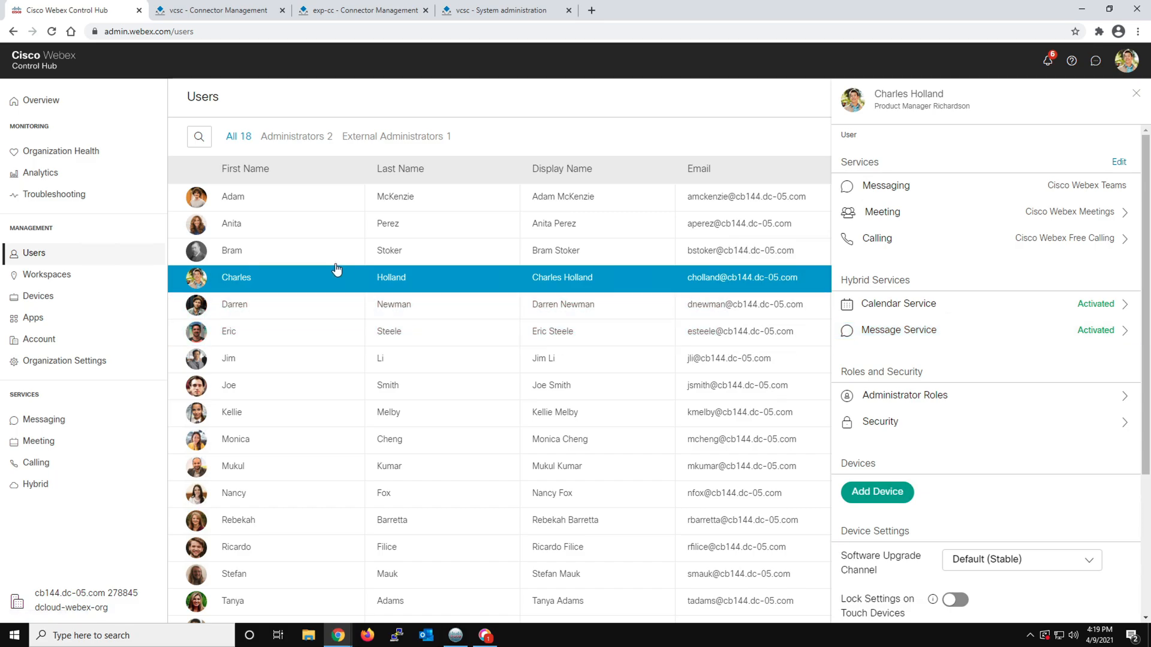
Turn on Hybrid Message Service for the Account Manager in the second row of the Users list, save, and return to the user overview
{"action": "left_click", "coordinate": [269, 230]}
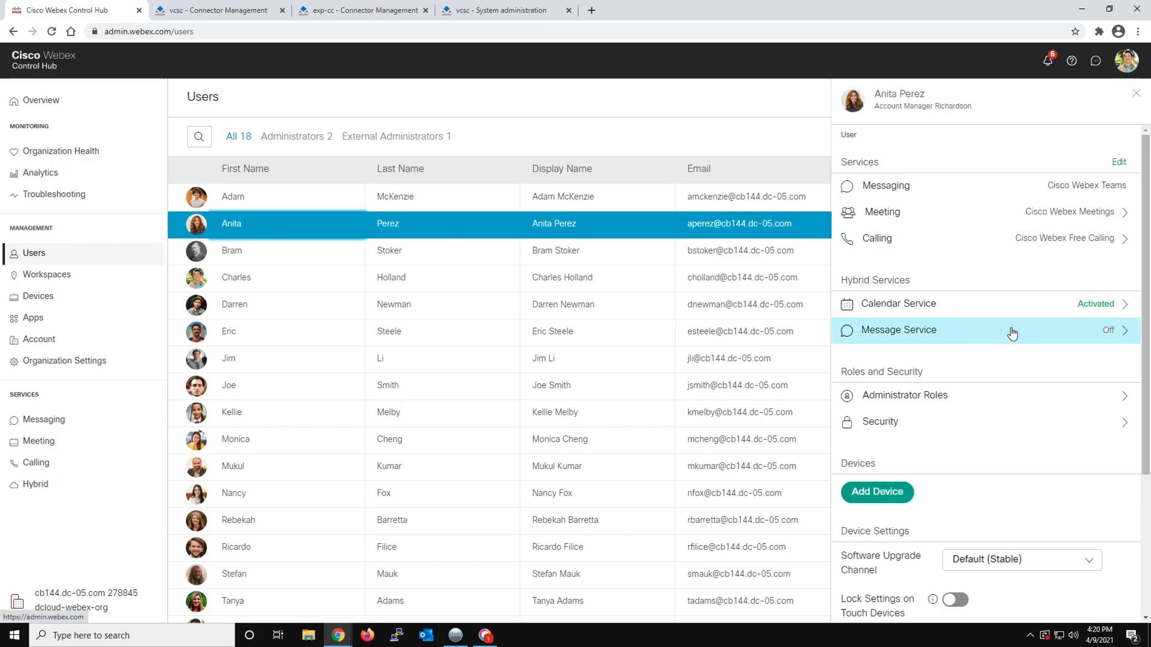
{"action": "left_click", "coordinate": [1020, 329]}
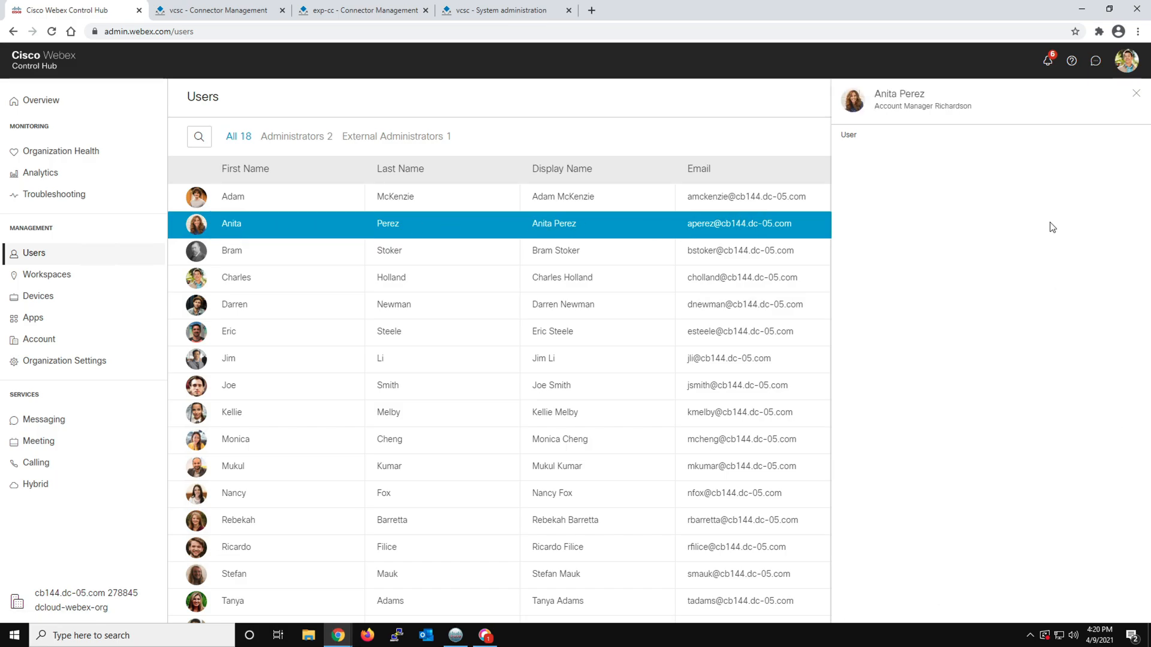
{"action": "left_click", "coordinate": [1121, 176]}
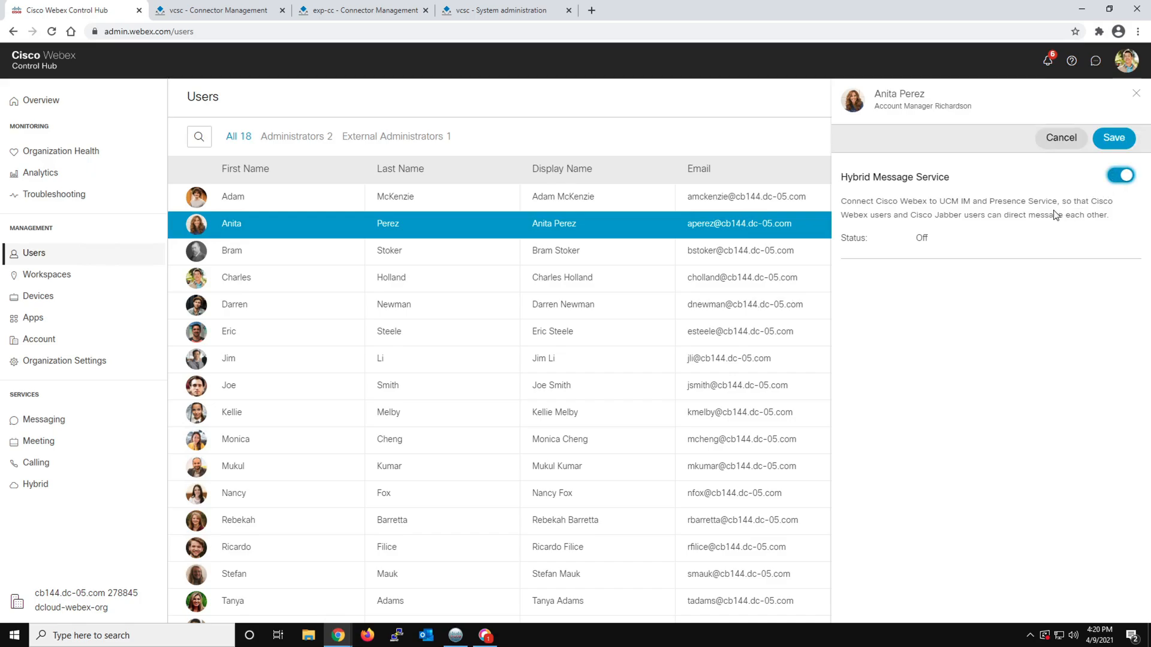
{"action": "left_click", "coordinate": [1110, 139]}
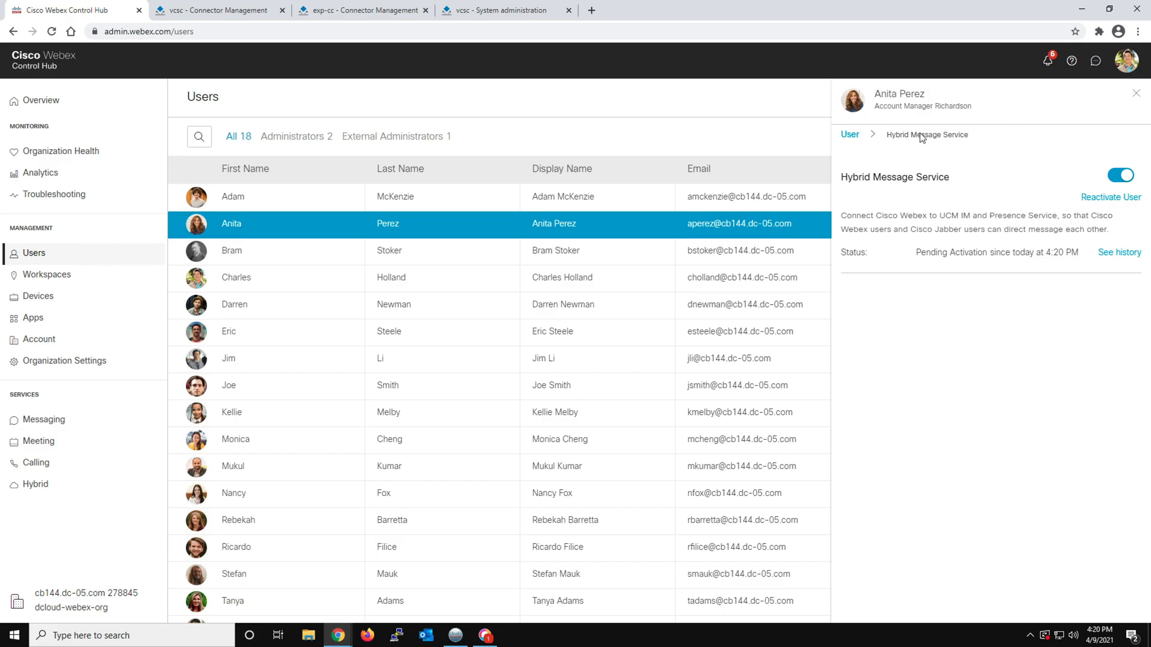
{"action": "left_click", "coordinate": [850, 134]}
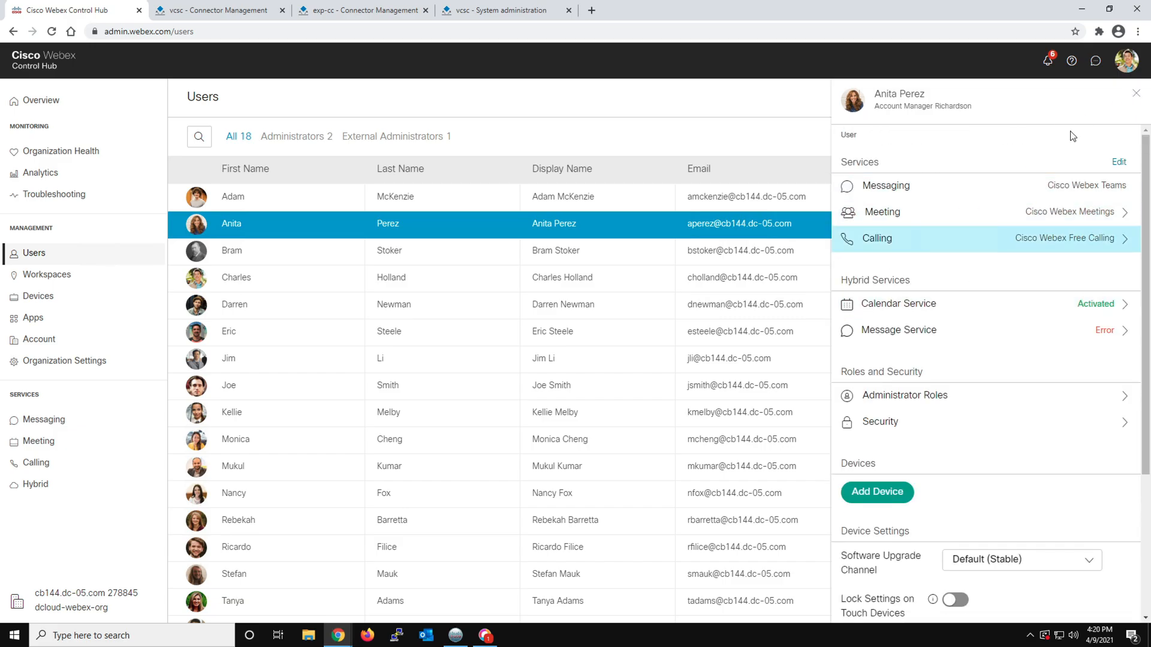
Examine the Account Manager's Hybrid Message Service status and error details, and return to the user overview
{"action": "left_click", "coordinate": [259, 248]}
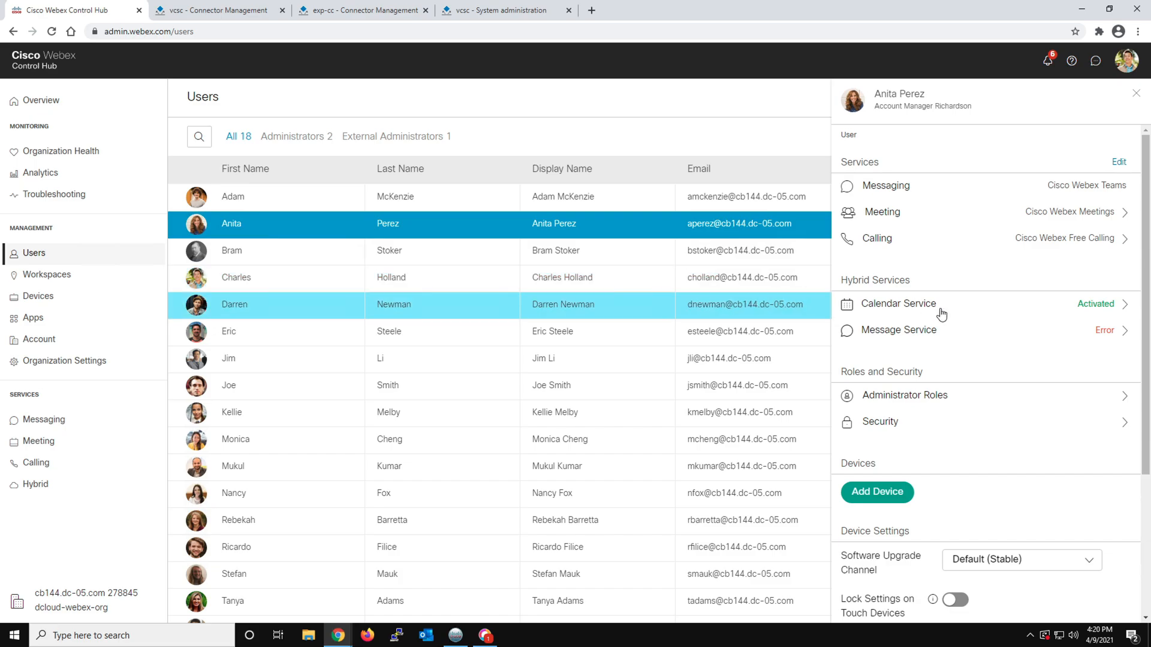
{"action": "left_click", "coordinate": [1029, 330]}
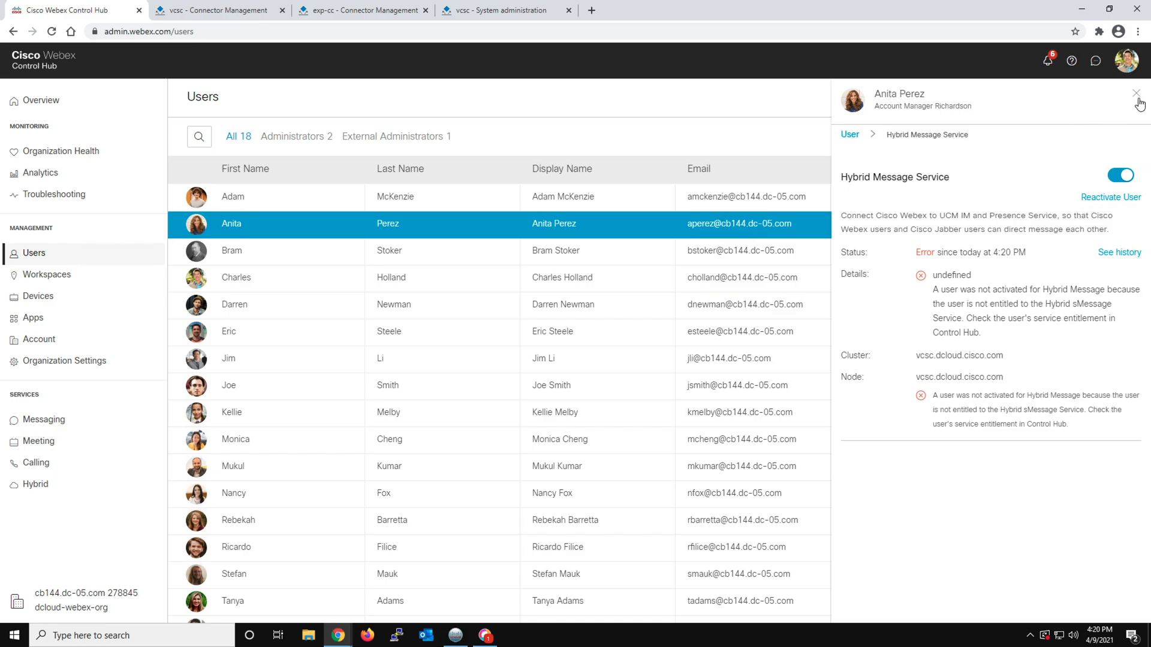
{"action": "left_click", "coordinate": [850, 135]}
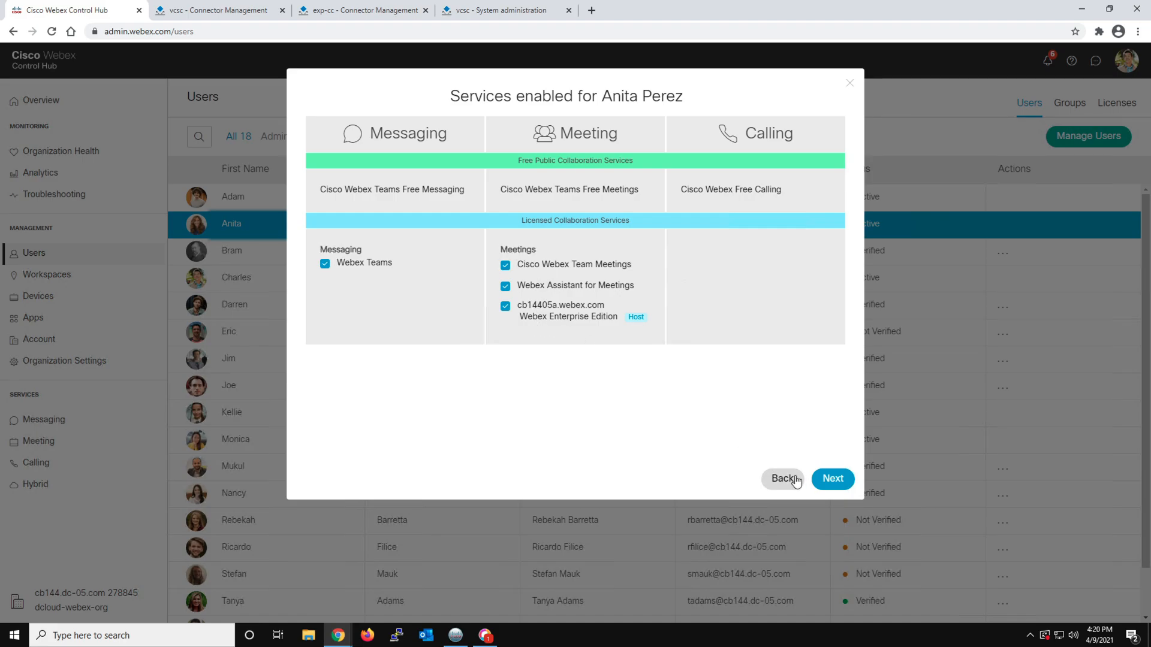
Save the Account Manager's assigned services with the Host account type and Webex Enterprise Edition license for the cb14405a.webex.com site
{"action": "left_click", "coordinate": [832, 478]}
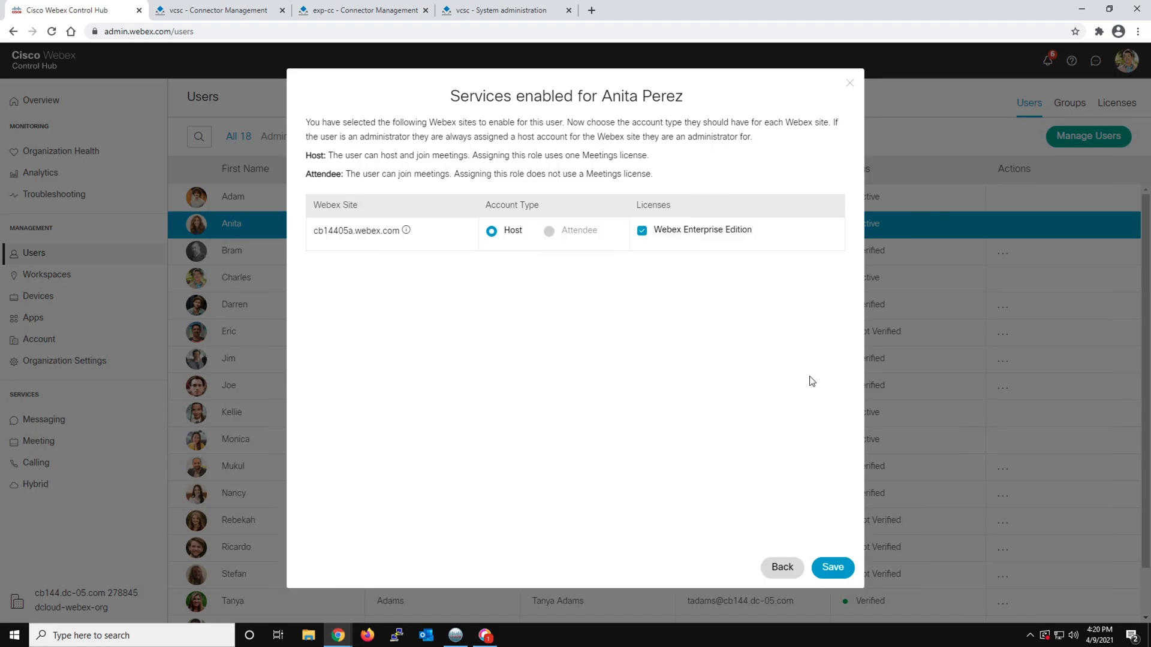
{"action": "left_click", "coordinate": [839, 577]}
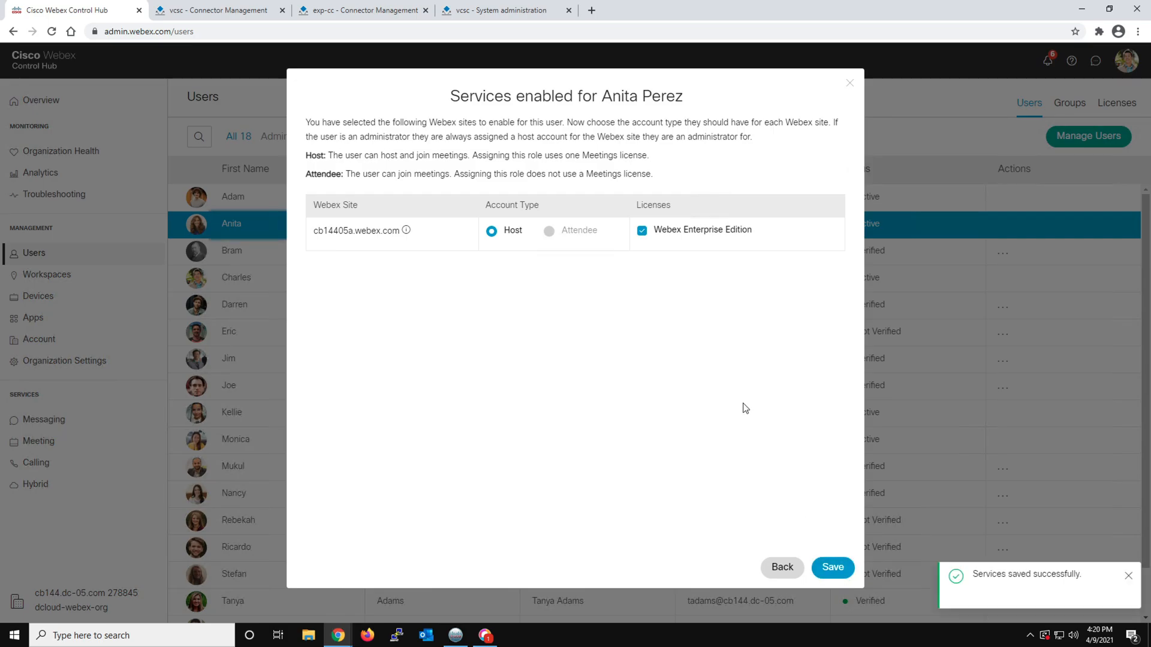
{"action": "left_click", "coordinate": [1129, 578]}
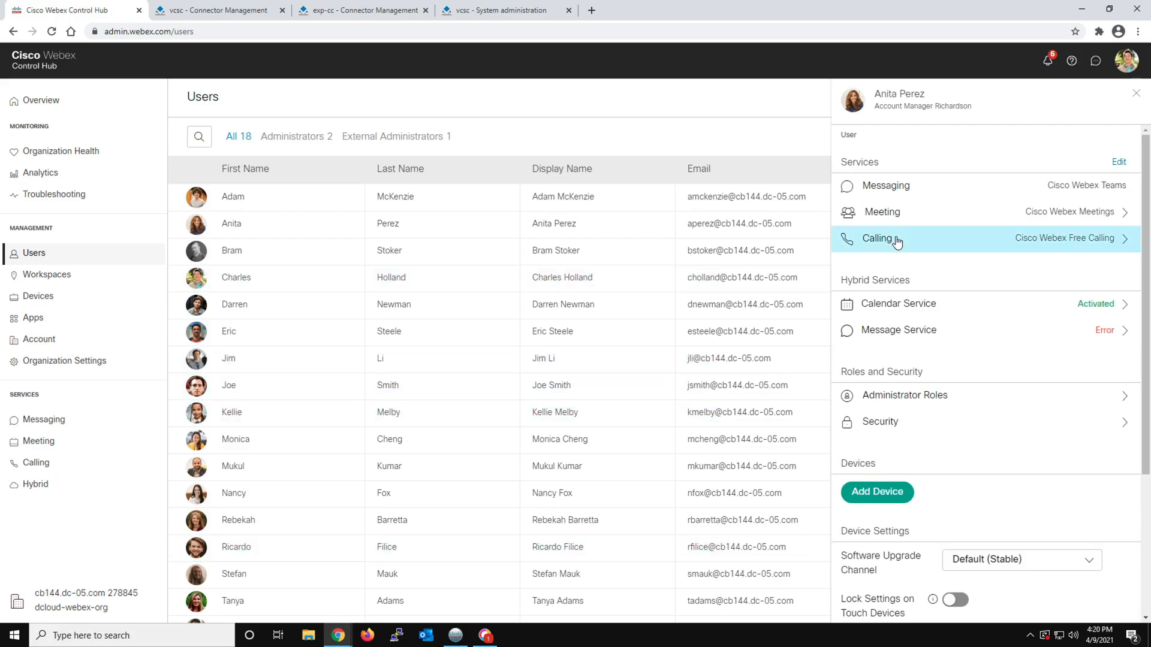
Turn Hybrid Message Service off and back on for the Account Manager, saving after each change
{"action": "left_click", "coordinate": [912, 339]}
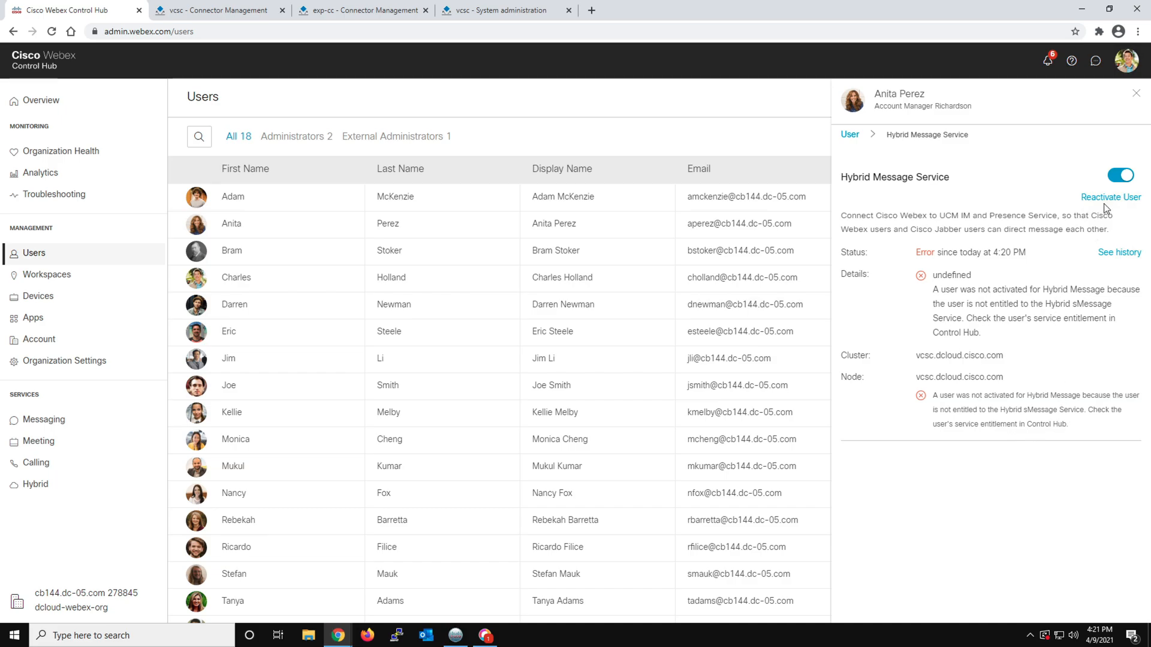
{"action": "left_click", "coordinate": [1118, 177]}
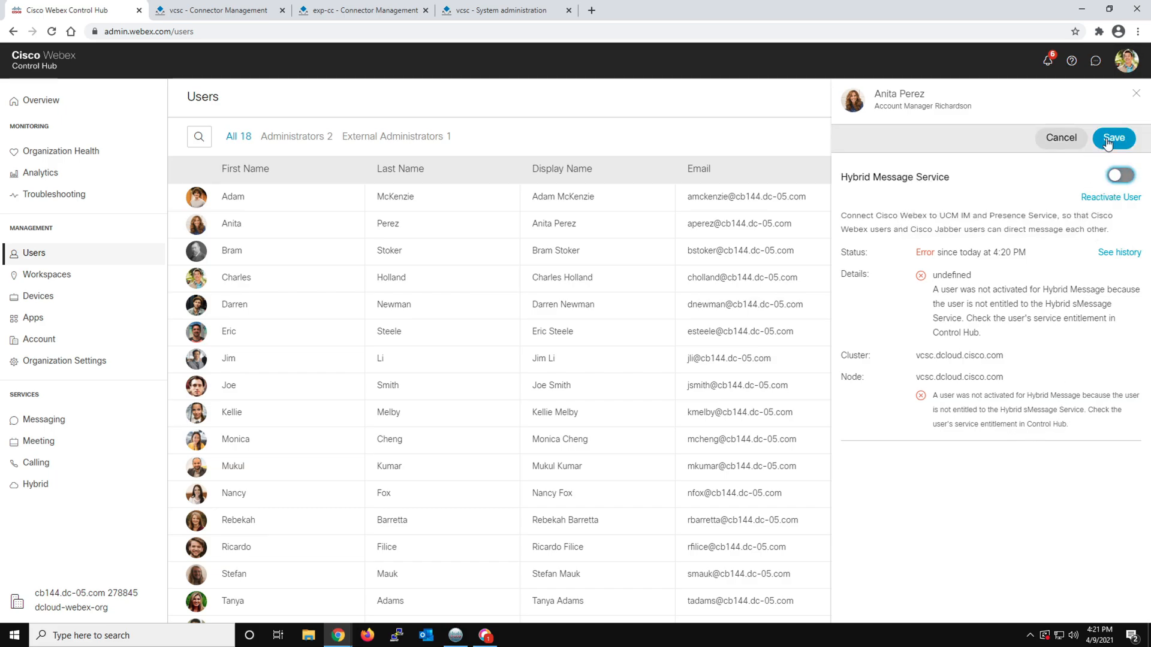
{"action": "left_click", "coordinate": [1107, 141]}
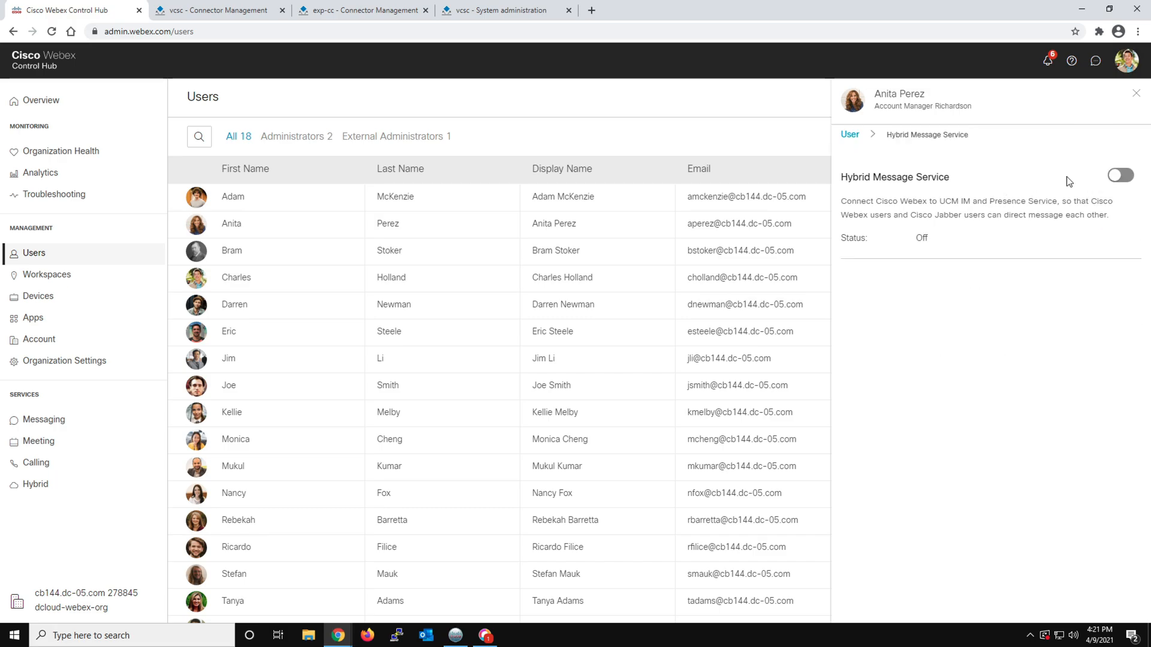
{"action": "left_click", "coordinate": [1115, 177]}
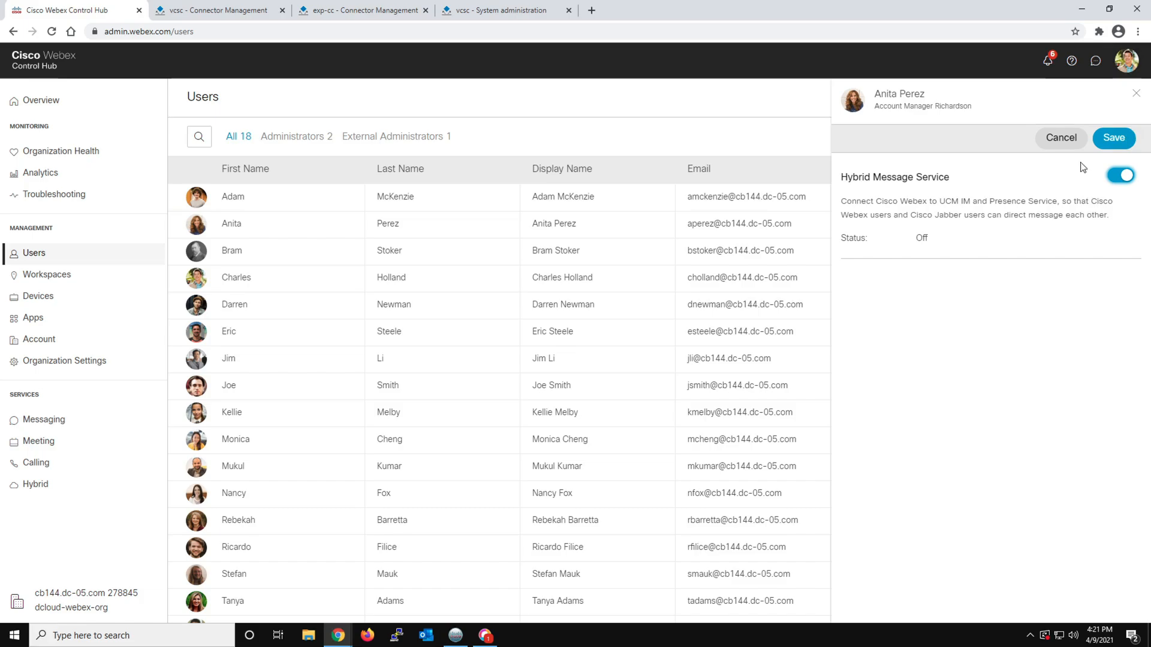
{"action": "left_click", "coordinate": [1112, 139]}
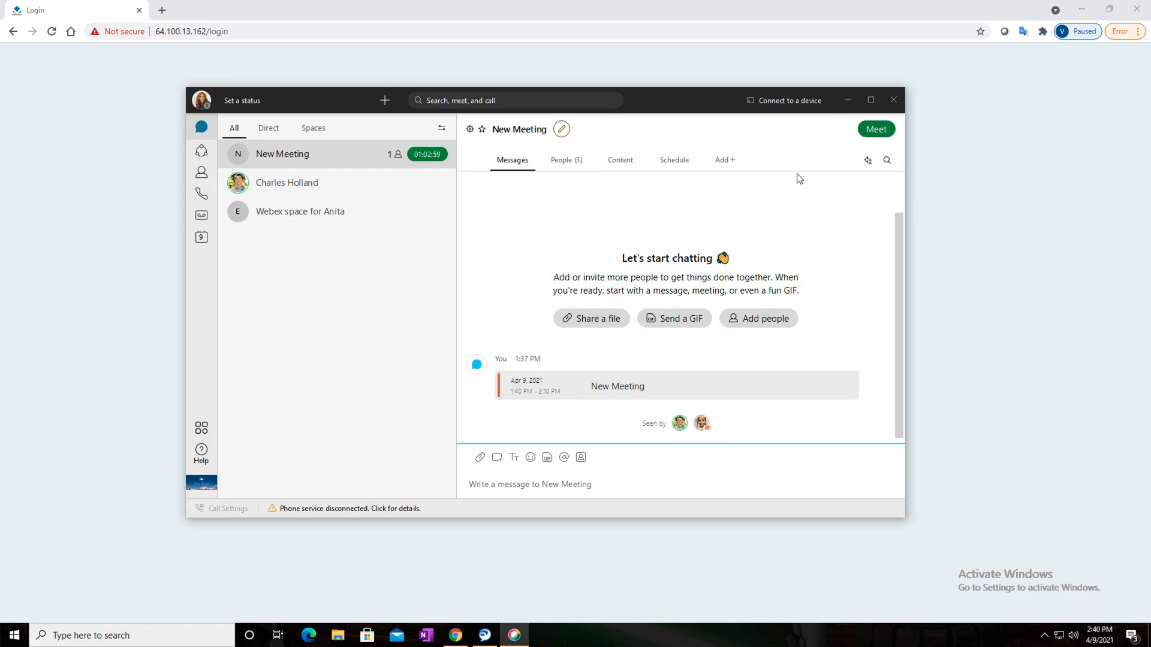
Exit the Account Manager's Webex app on the other workstation and bring up Cisco Jabber, cancelling its reset
{"action": "left_click", "coordinate": [201, 102]}
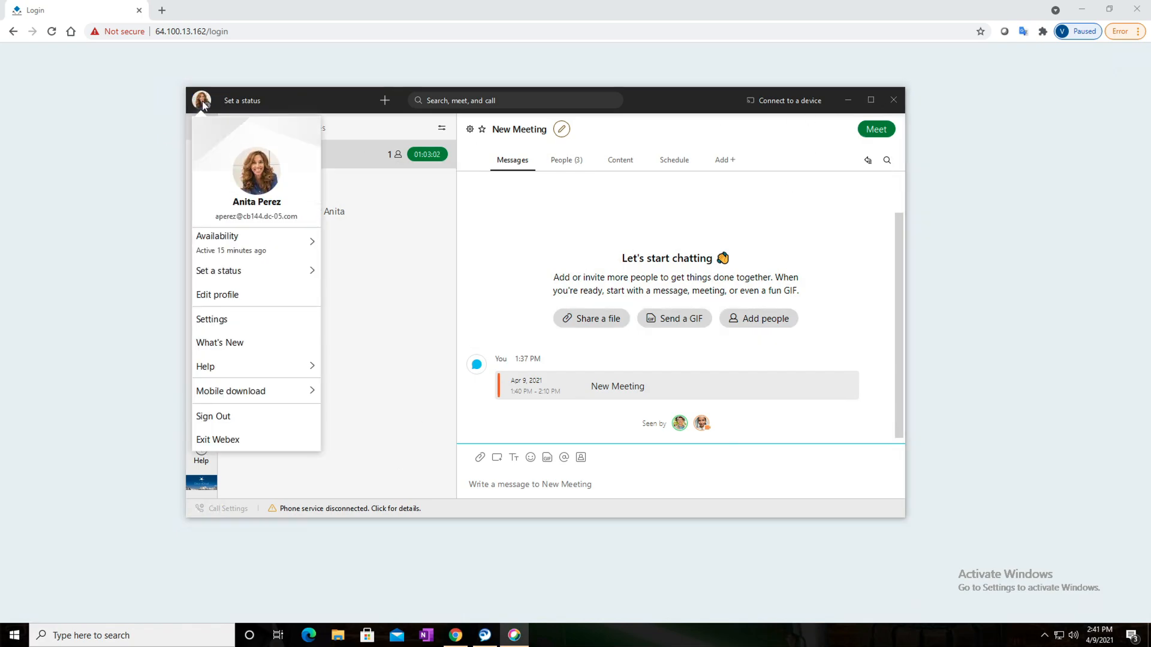
{"action": "left_click", "coordinate": [221, 440]}
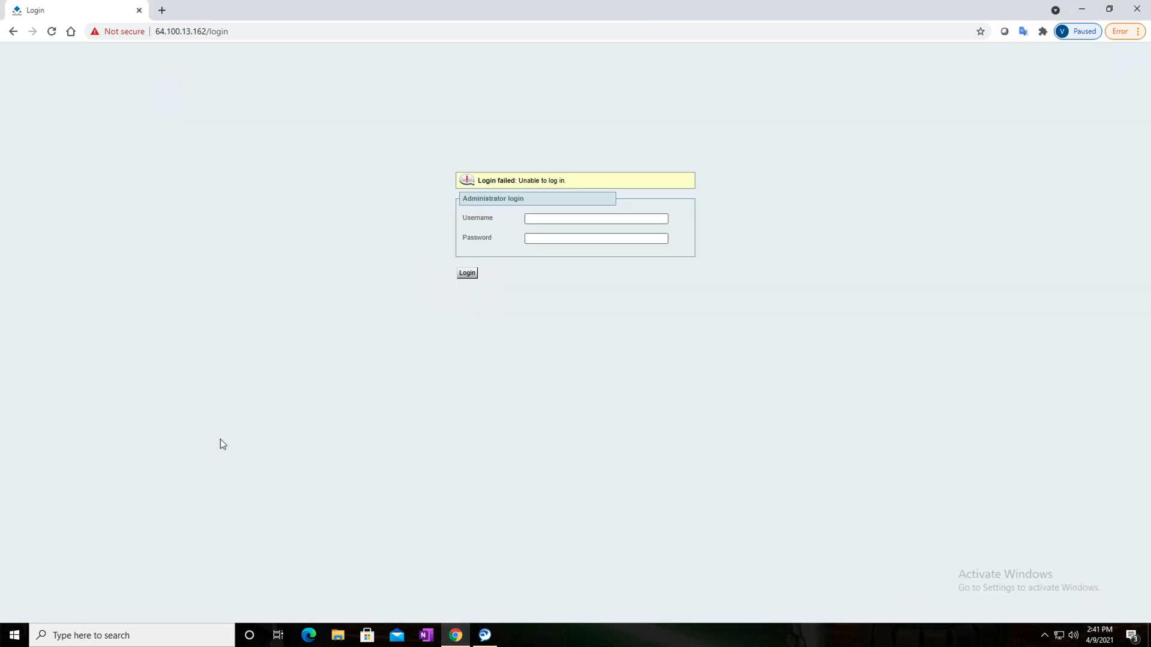
{"action": "left_click", "coordinate": [485, 634]}
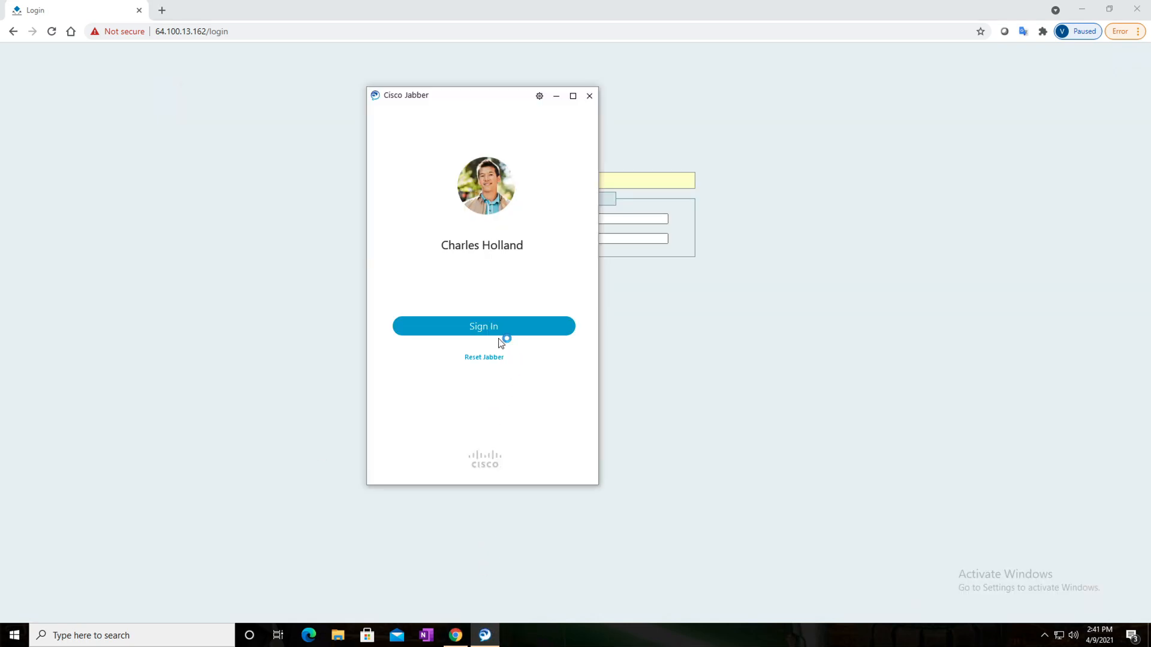
{"action": "left_click", "coordinate": [486, 359]}
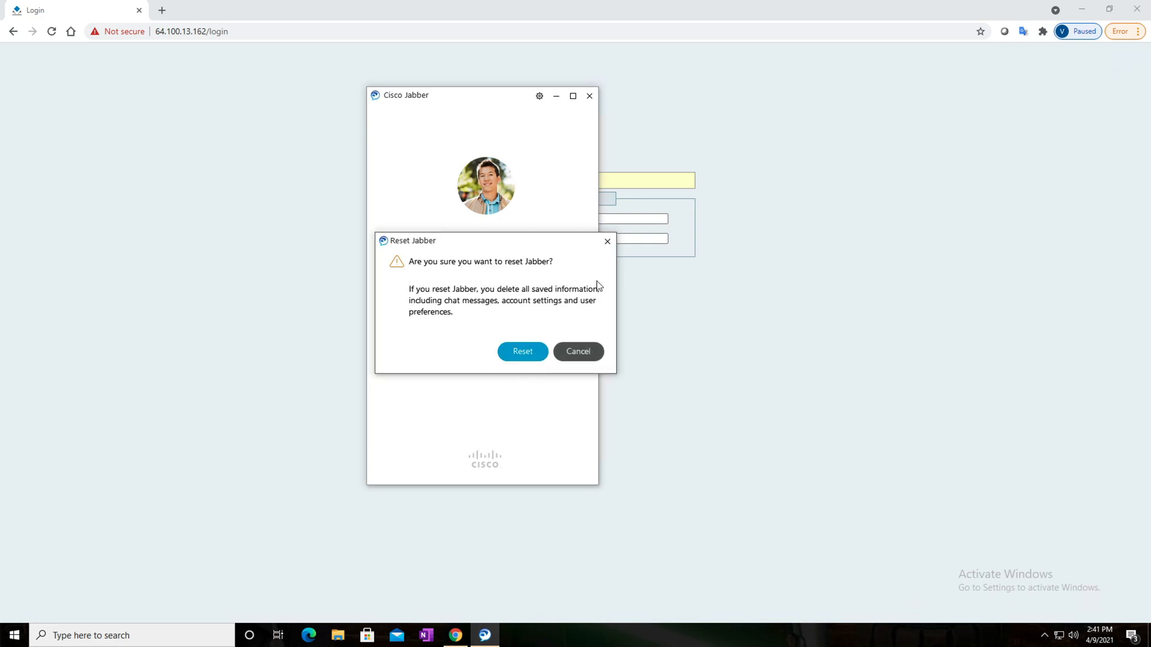
{"action": "left_click", "coordinate": [609, 238]}
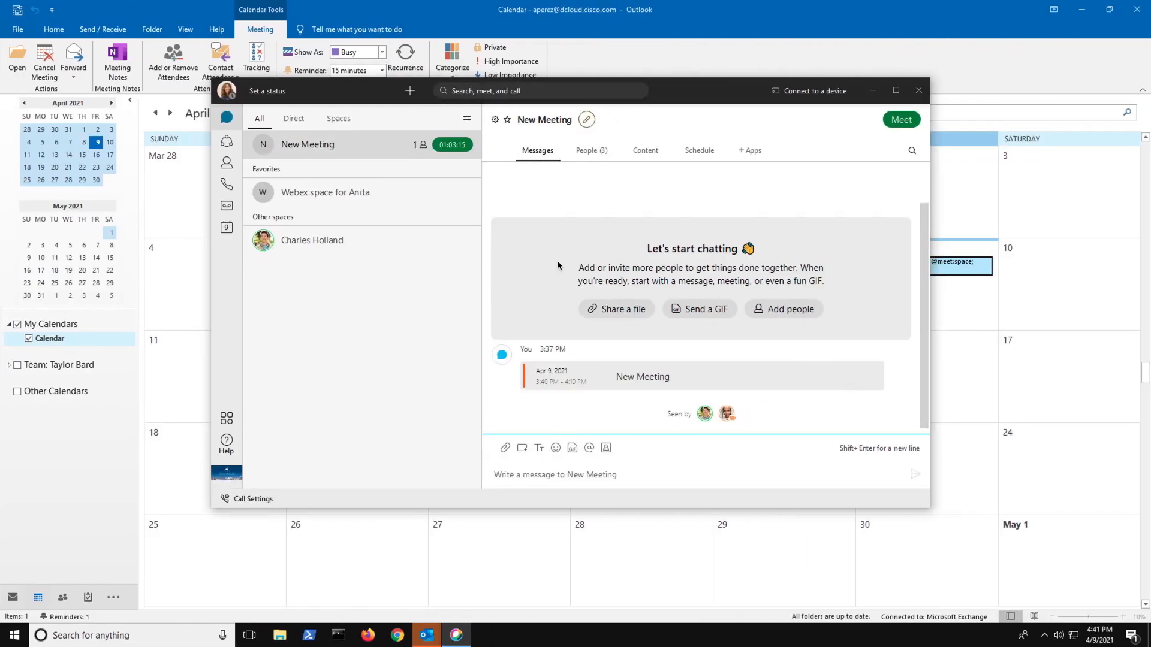
Exit Webex on the workstation showing the Outlook calendar and launch Cisco Jabber there
{"action": "left_click", "coordinate": [227, 95]}
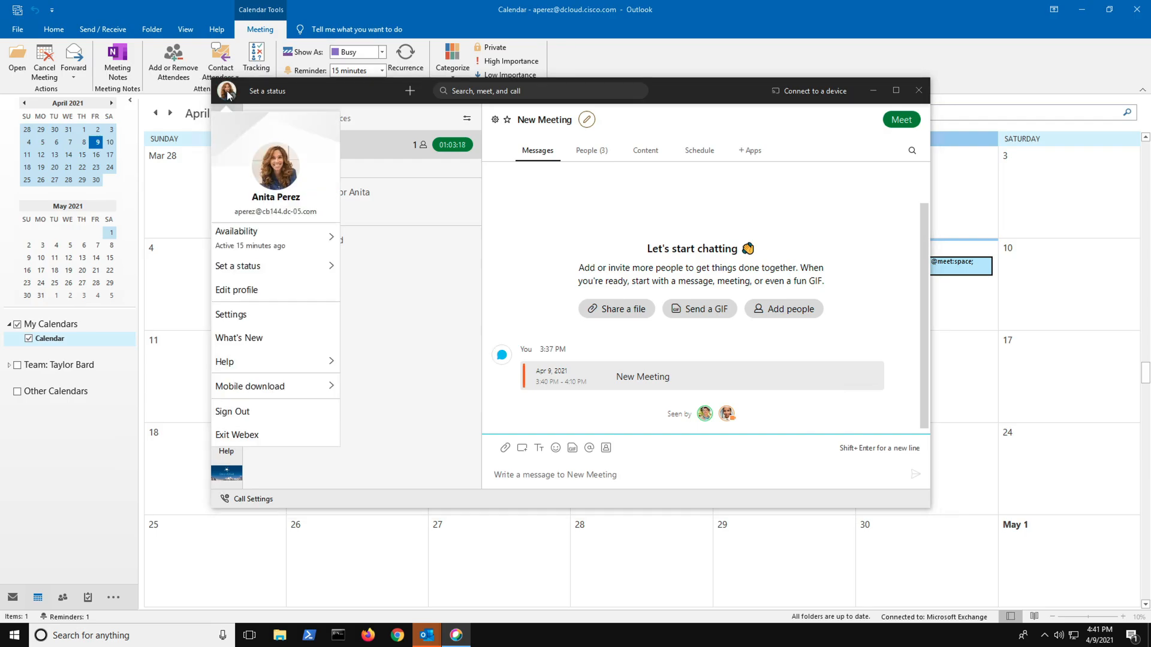
{"action": "left_click", "coordinate": [238, 434]}
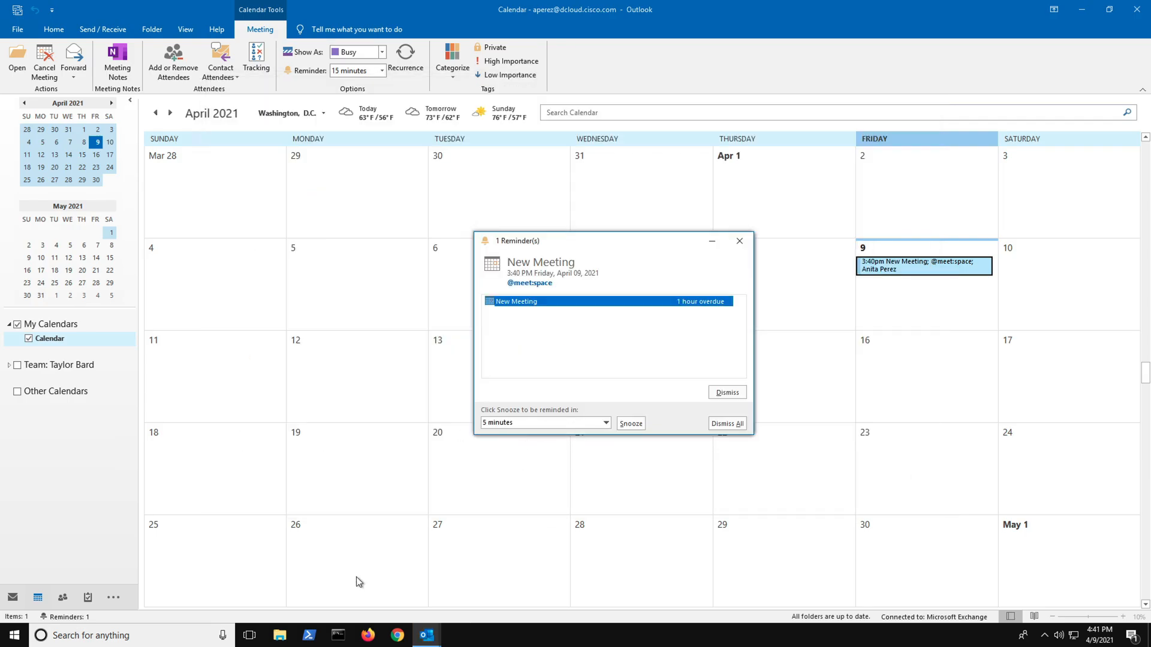
{"action": "left_click", "coordinate": [134, 634]}
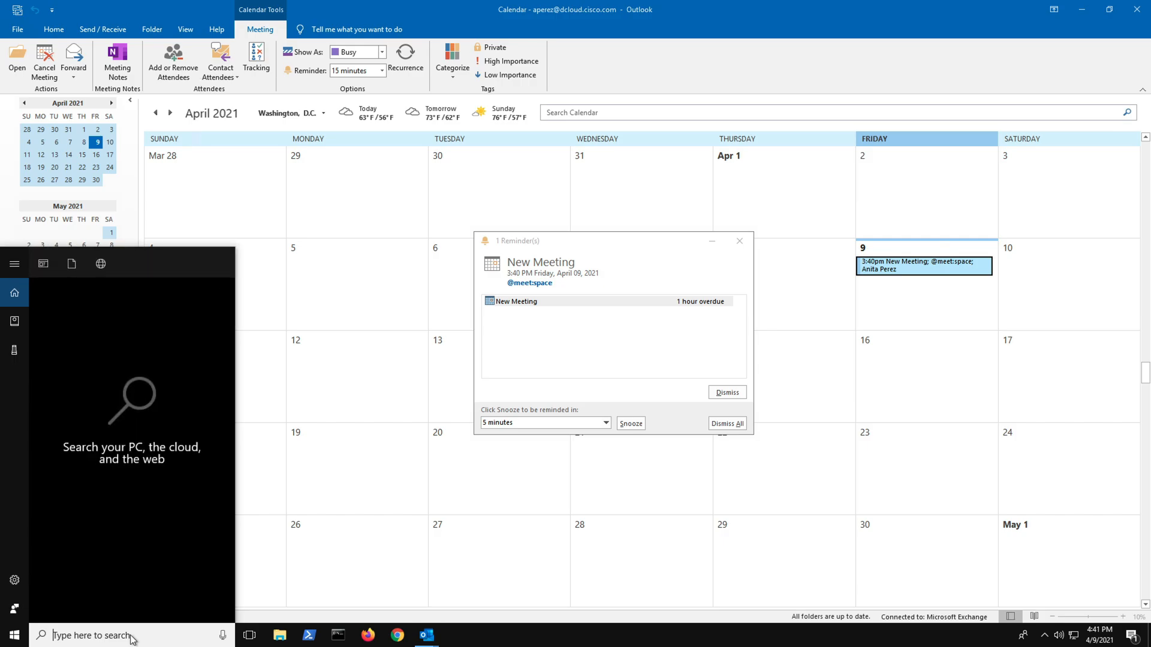
{"action": "type", "text": "jabber"}
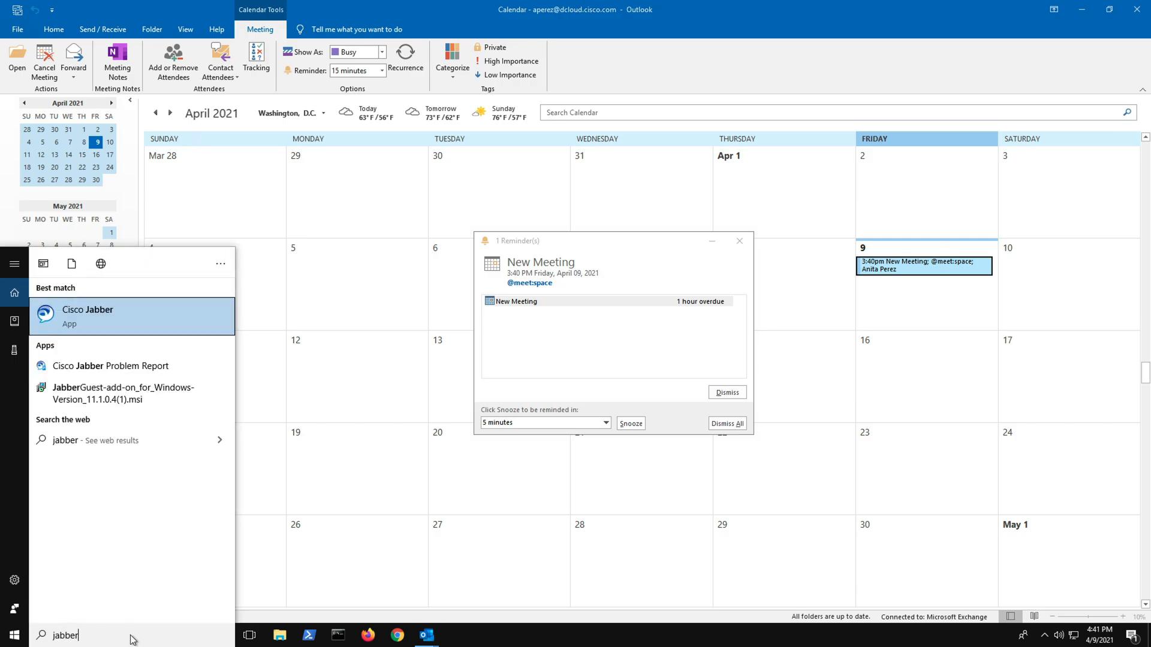
{"action": "left_click", "coordinate": [158, 317]}
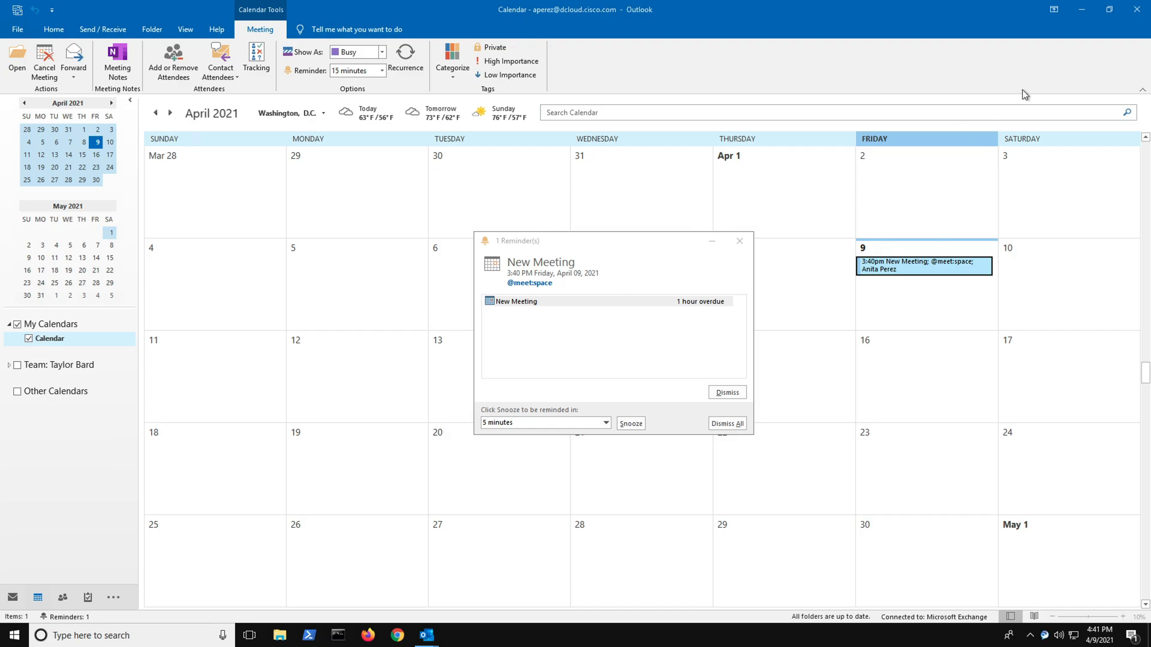
Clear Outlook and its meeting reminder from the desktop, and sign in to Jabber with the Account Manager's username and password, skipping the introductory tour
{"action": "left_click", "coordinate": [1085, 10]}
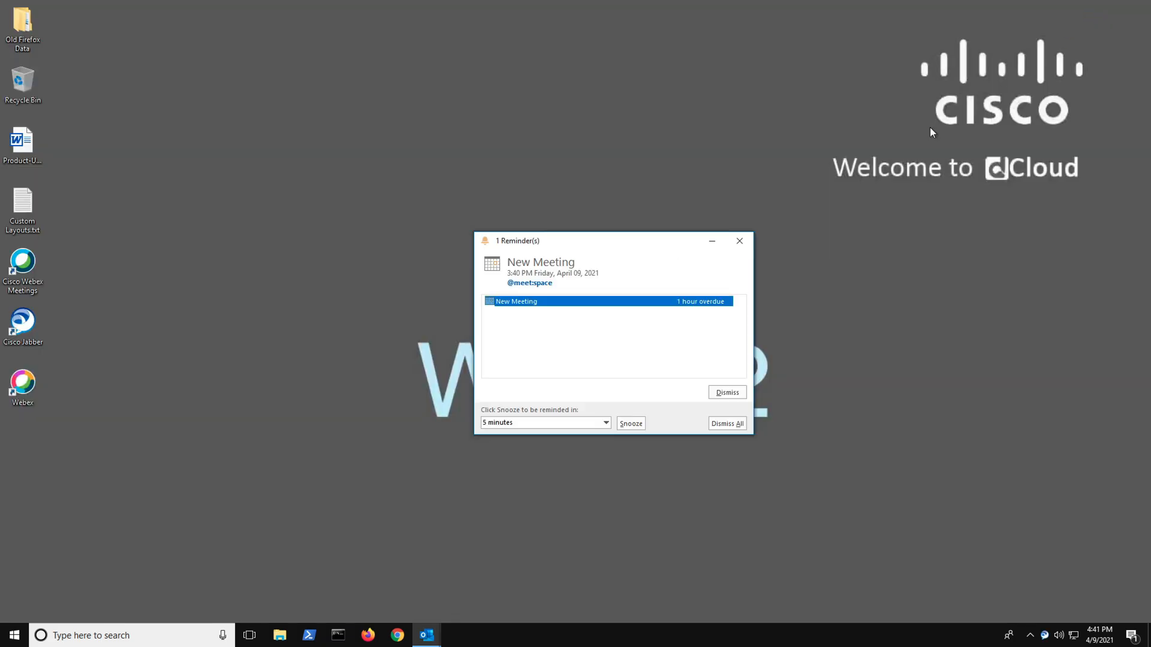
{"action": "left_click", "coordinate": [738, 245]}
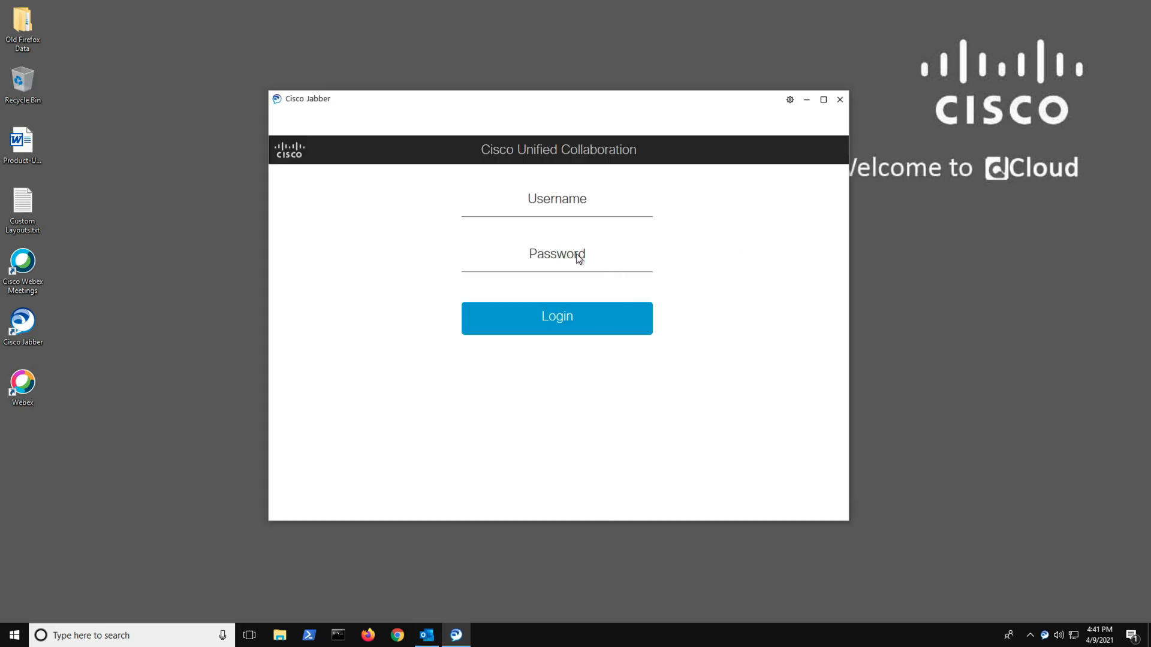
{"action": "left_click", "coordinate": [547, 207]}
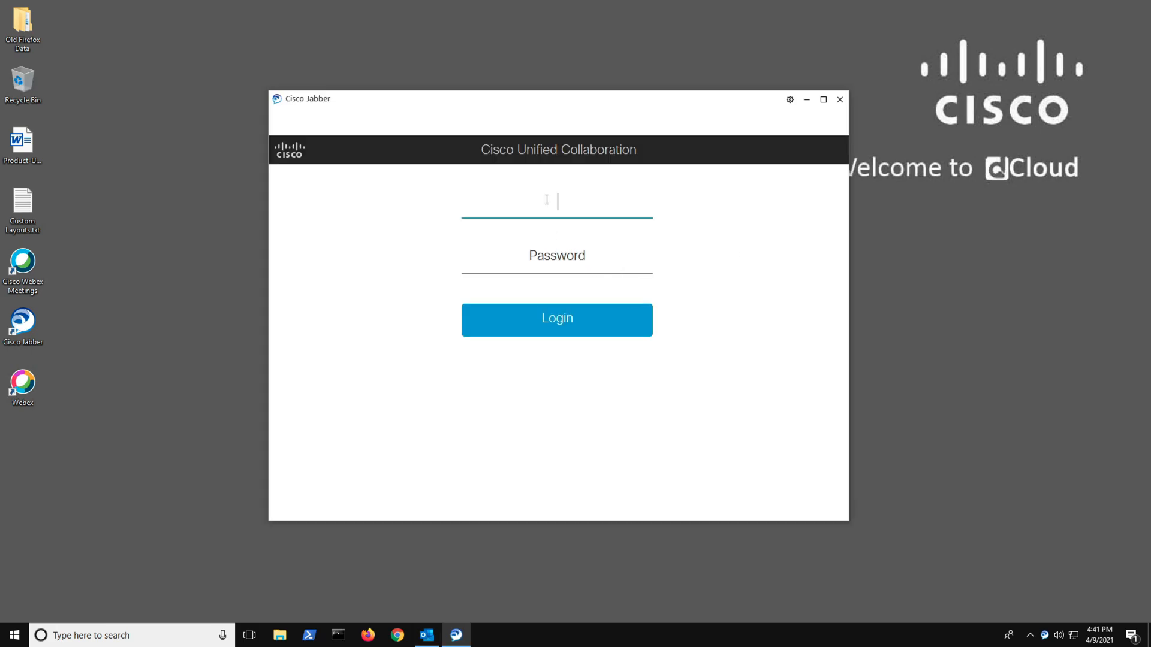
{"action": "type", "text": "aperez"}
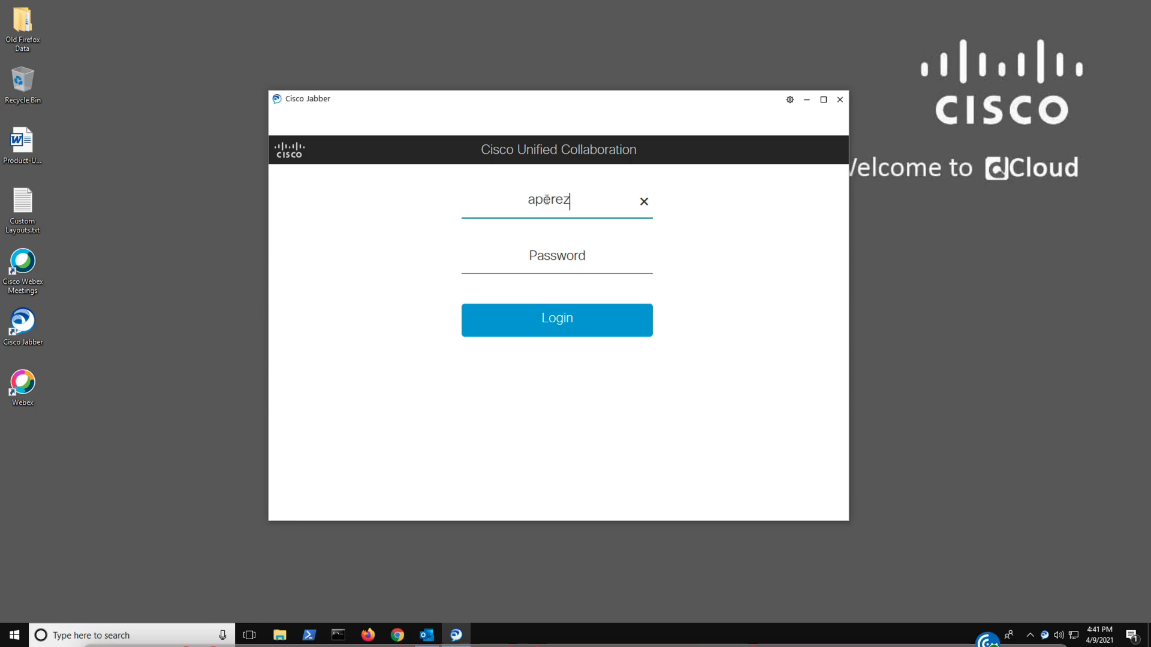
{"action": "key", "text": "Tab"}
{"action": "type", "text": "•••••••"}
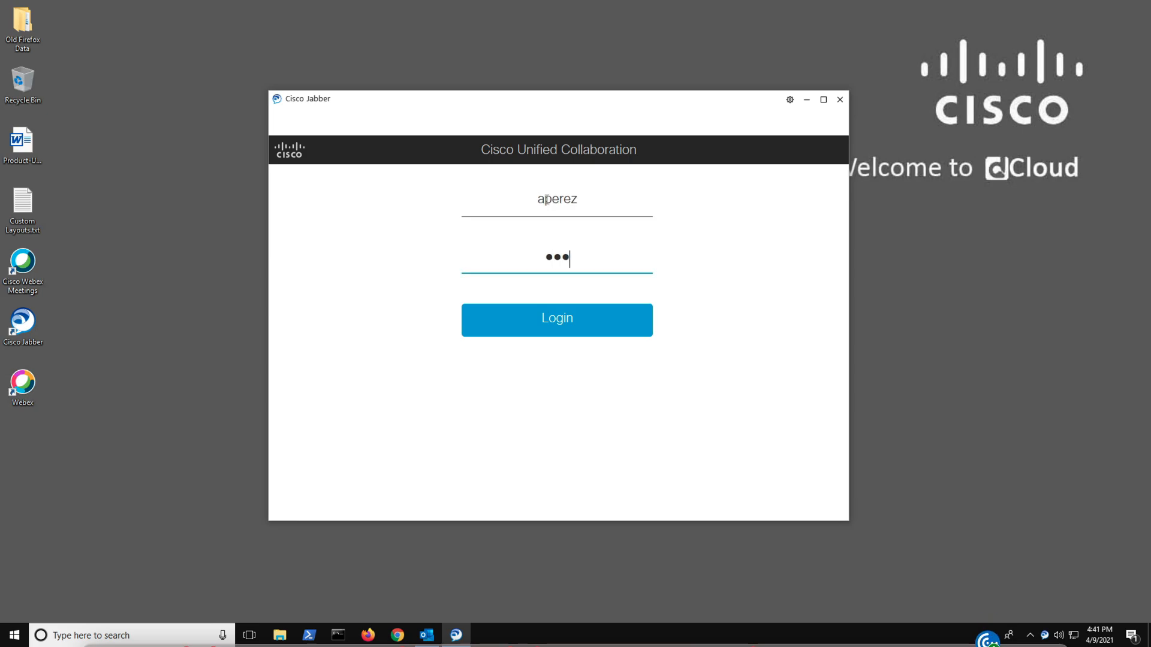
{"action": "type", "text": "•••••"}
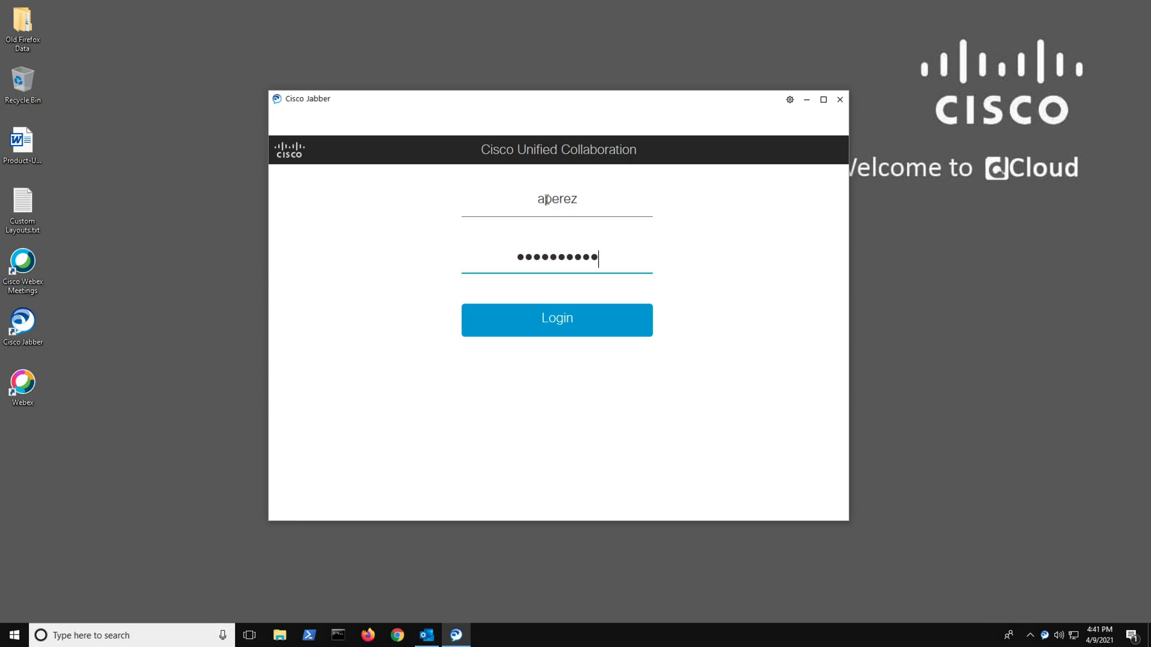
{"action": "left_click", "coordinate": [549, 325]}
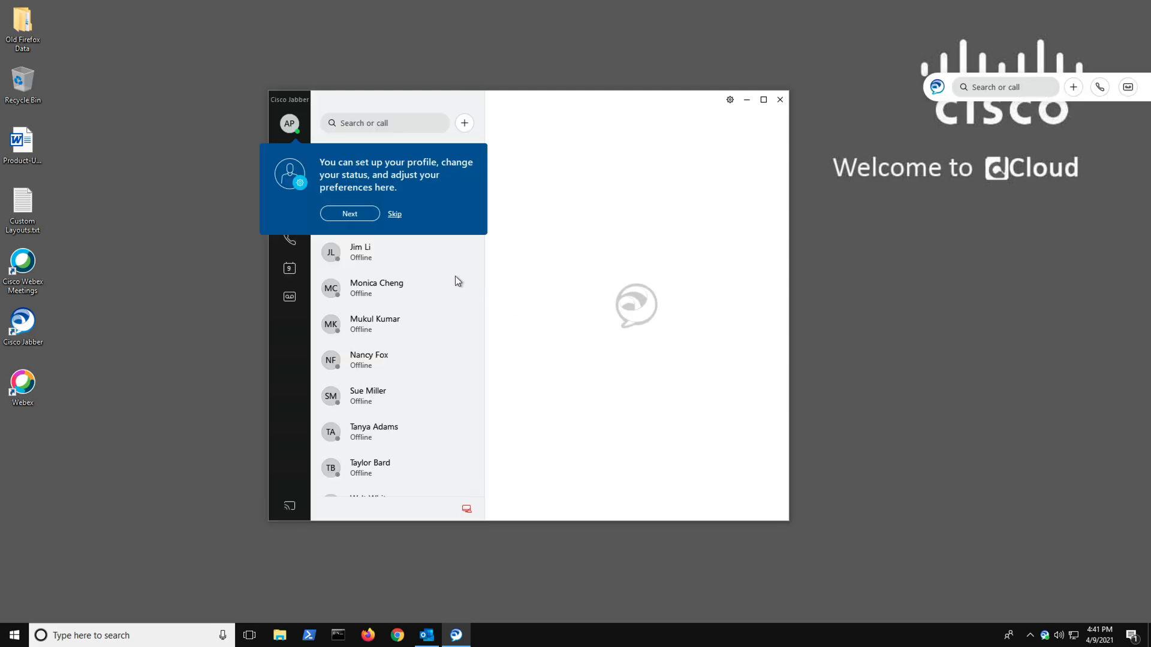
{"action": "left_click", "coordinate": [396, 215]}
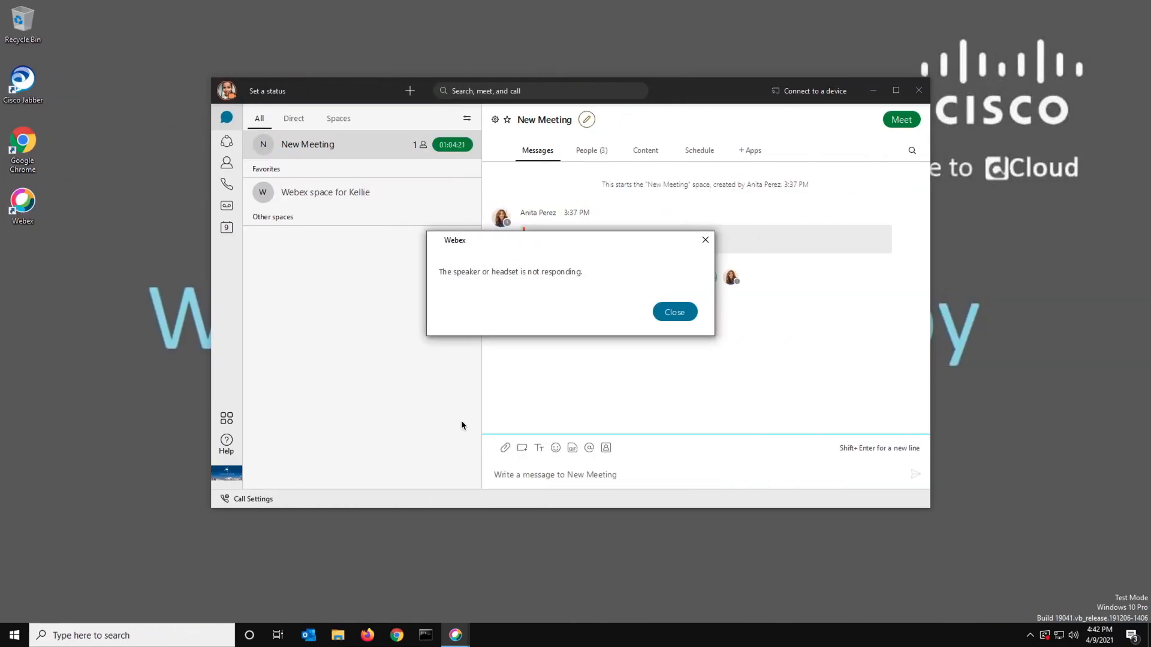
Switch to the third user's Webex app, dismiss the speaker and microphone alerts, and leave New Meeting
{"action": "left_click", "coordinate": [679, 314]}
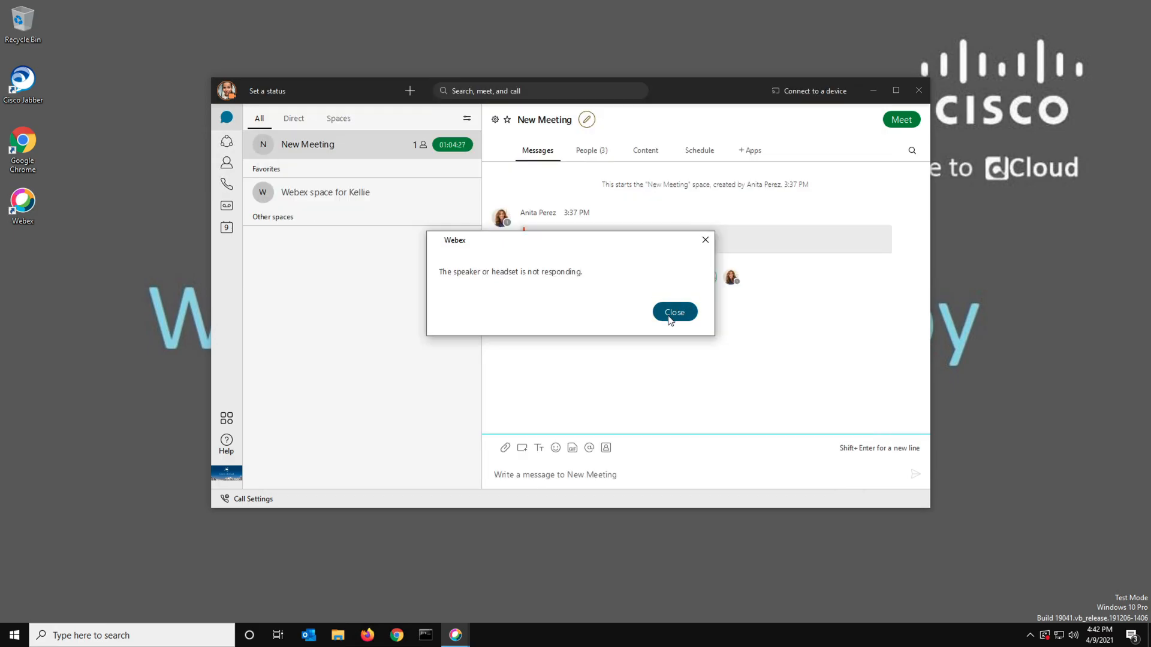
{"action": "left_click", "coordinate": [676, 312]}
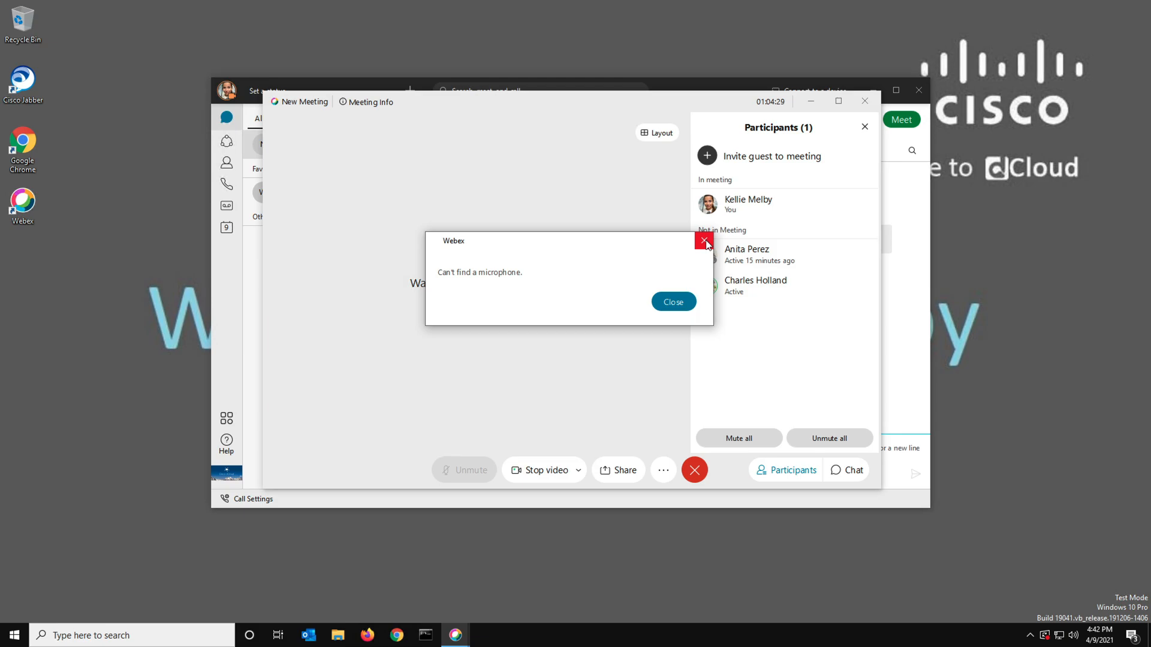
{"action": "left_click", "coordinate": [676, 302]}
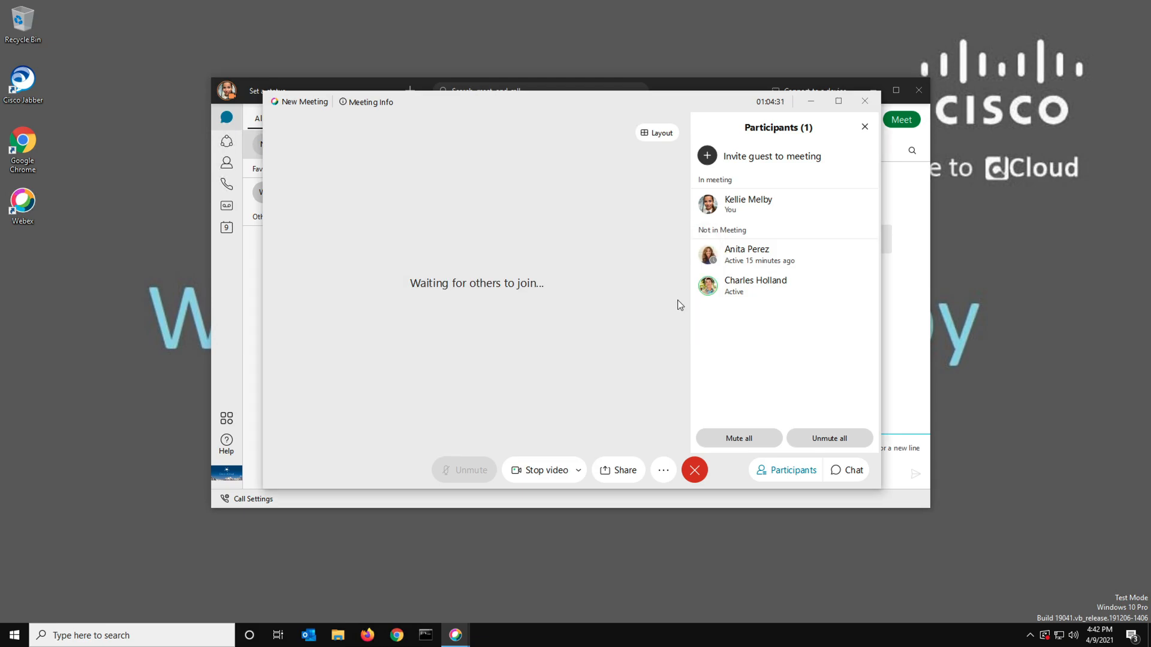
{"action": "left_click", "coordinate": [695, 470]}
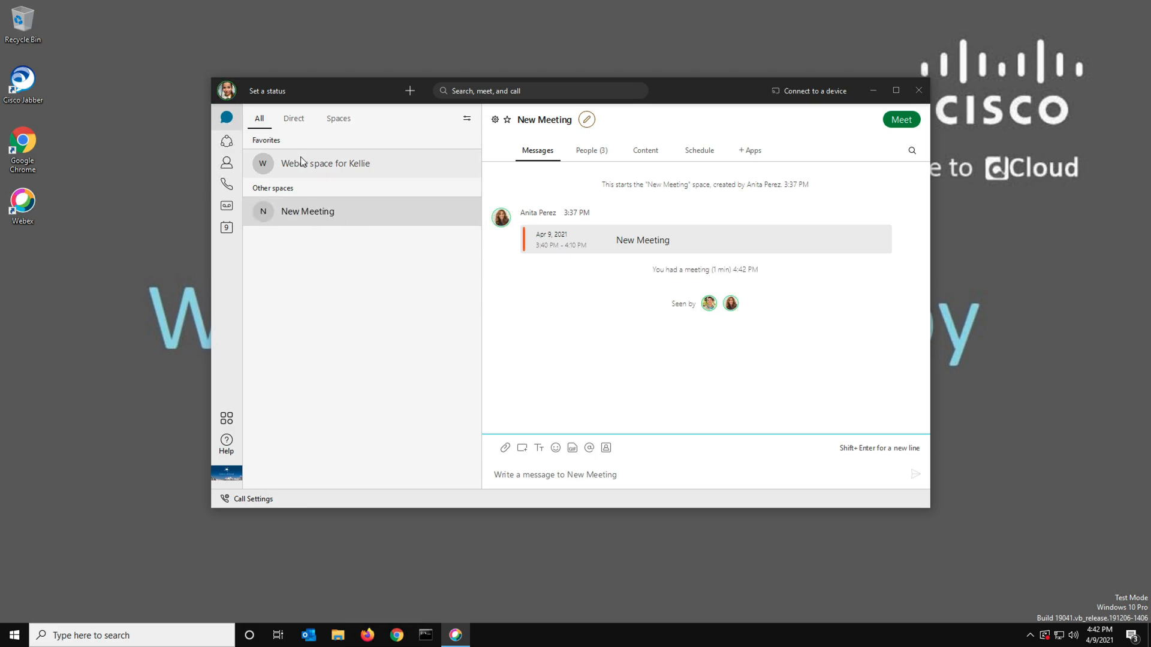
Look through the Teams and Contacts sections, dismissing their introductions, and return to the messaging view
{"action": "left_click", "coordinate": [227, 144]}
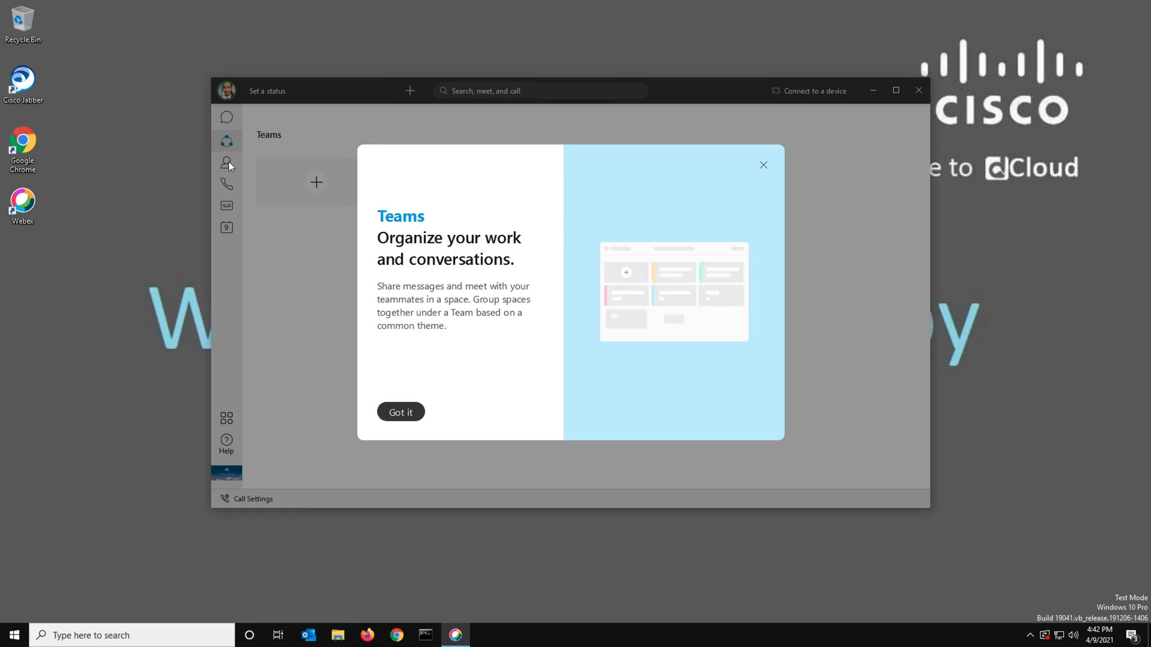
{"action": "left_click", "coordinate": [764, 165]}
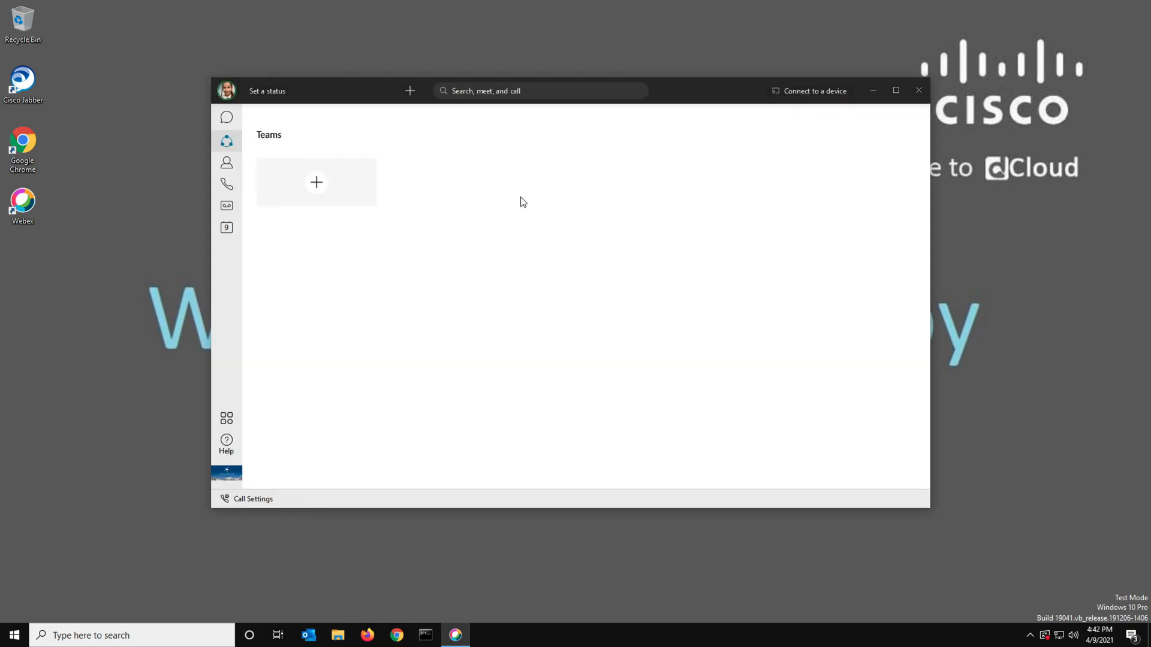
{"action": "left_click", "coordinate": [226, 163]}
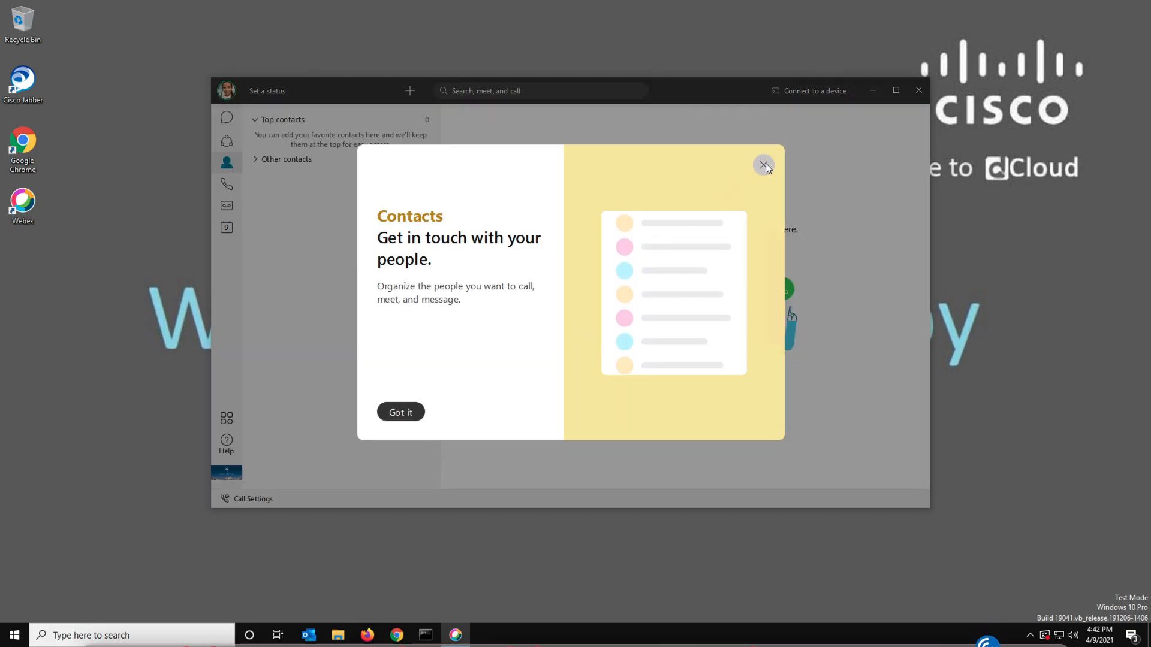
{"action": "left_click", "coordinate": [764, 166]}
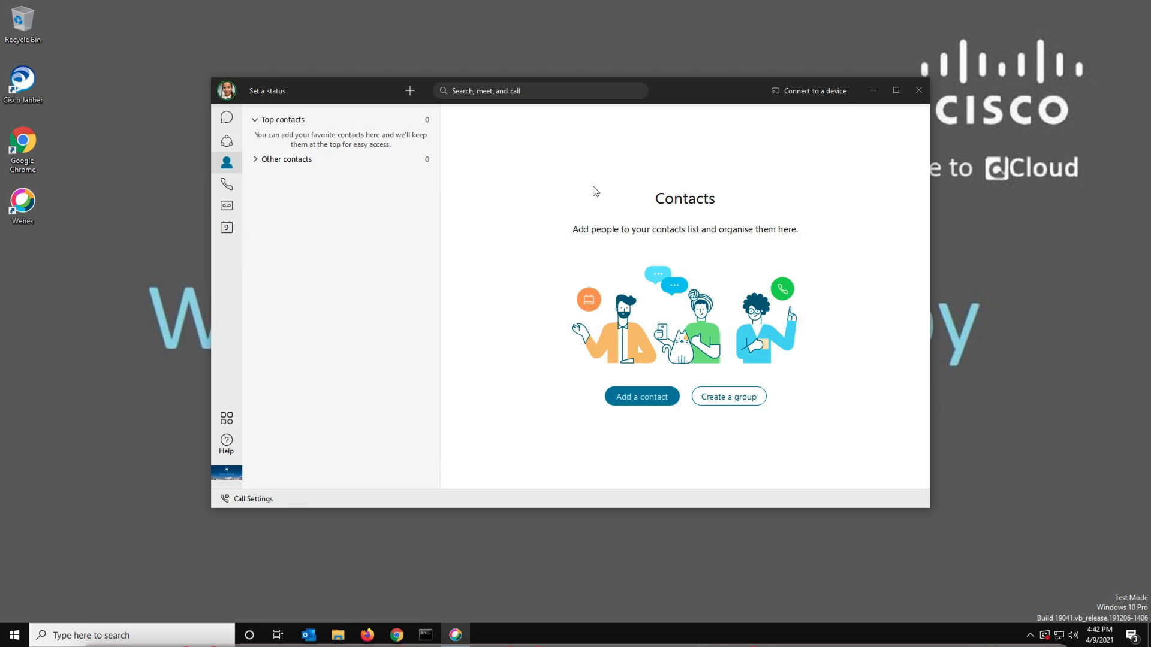
{"action": "left_click", "coordinate": [227, 118]}
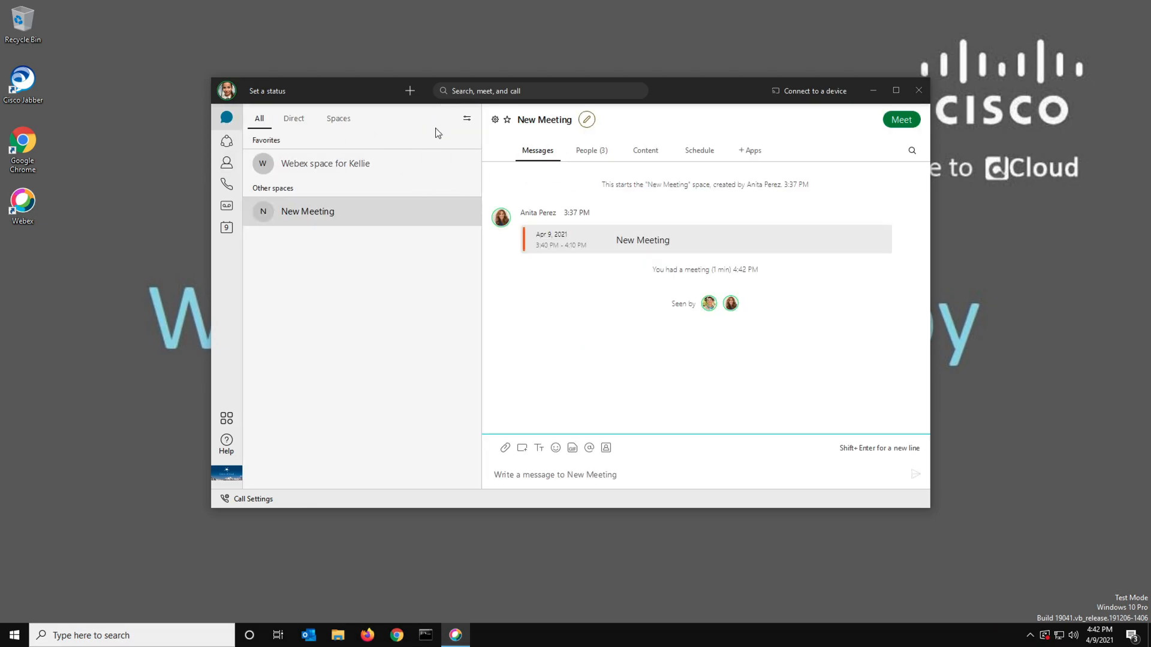
Search for the Account Manager by first name and open a direct conversation with her
{"action": "left_click", "coordinate": [475, 91]}
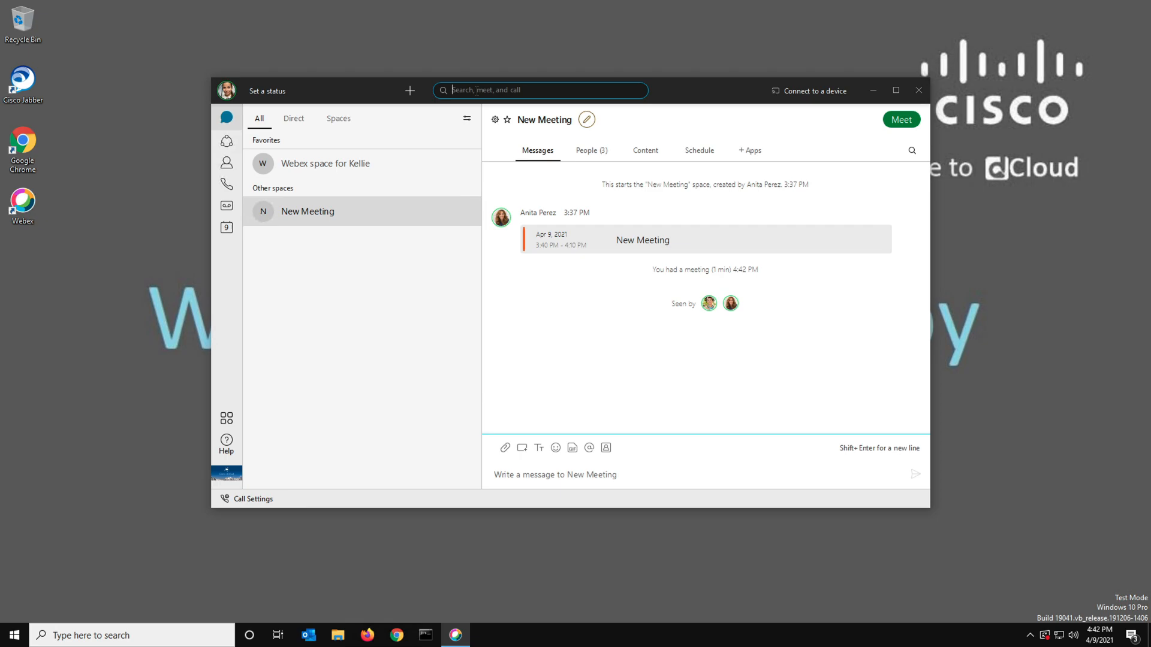
{"action": "type", "text": "anit"}
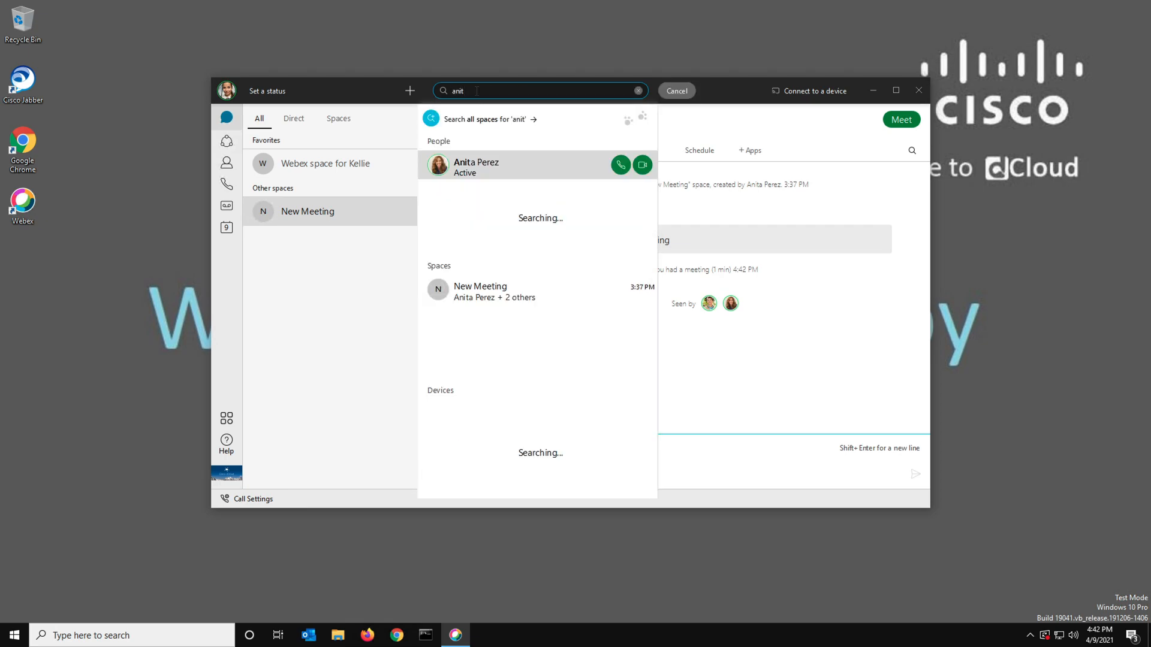
{"action": "left_click", "coordinate": [495, 165]}
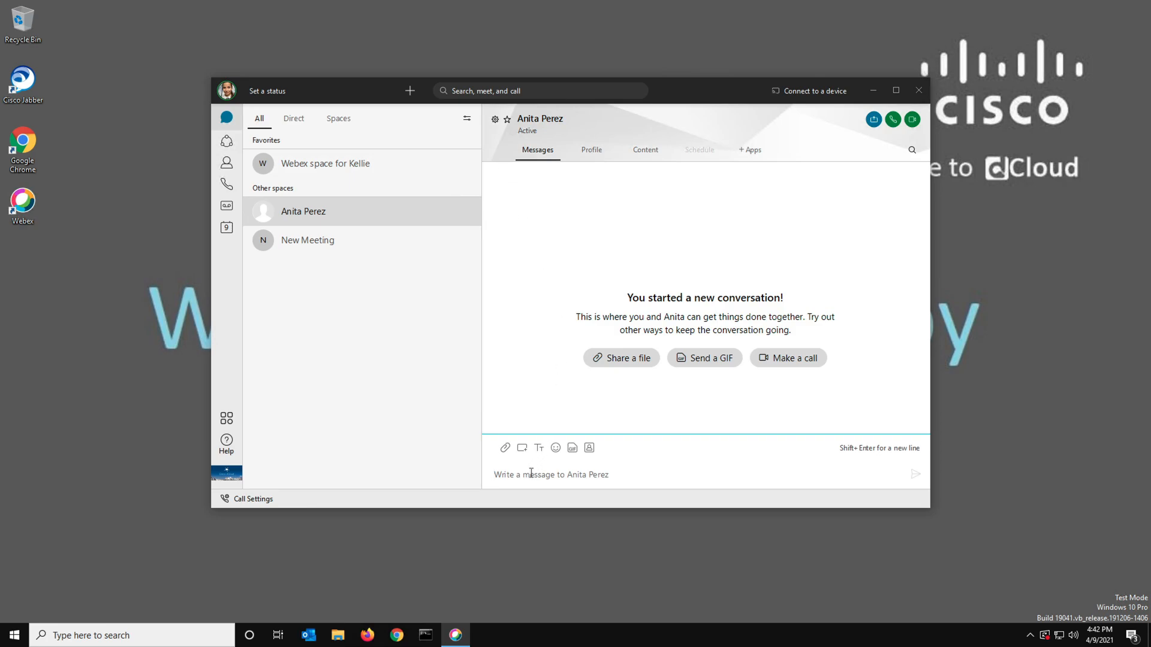
Send the message "Hey can we meet now?" to the Account Manager
{"action": "type", "text": "Hey can we meet now?"}
{"action": "key", "text": "Return"}
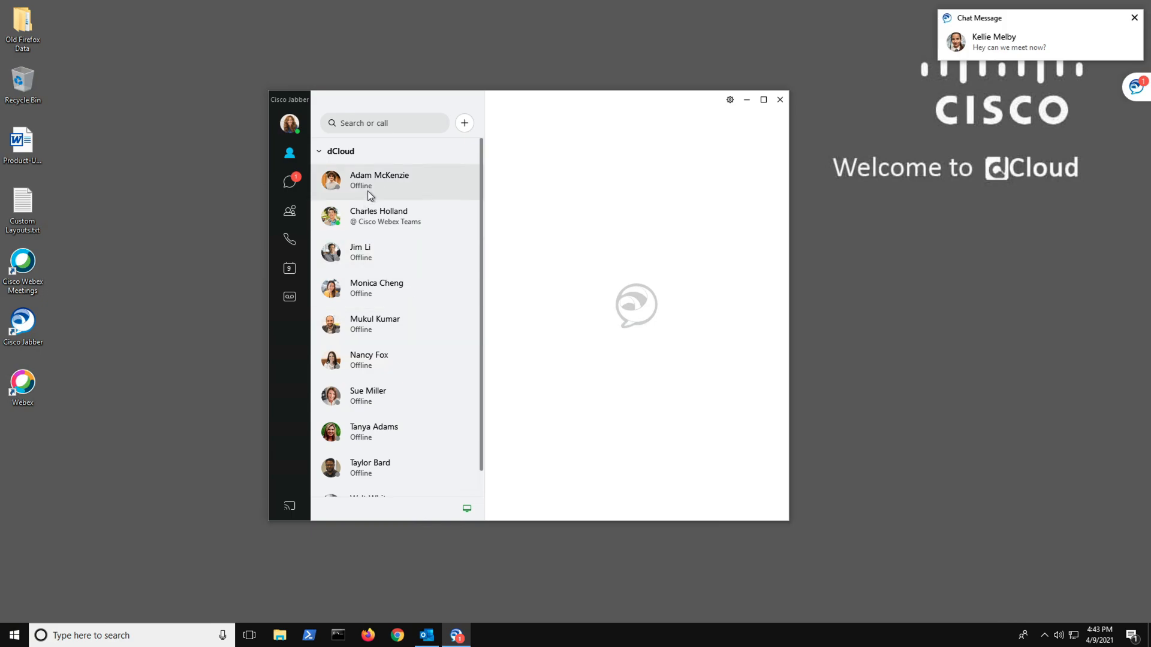
Open the unread chat in the Account Manager's Jabber and reply "Sure, my office?"
{"action": "left_click", "coordinate": [291, 182]}
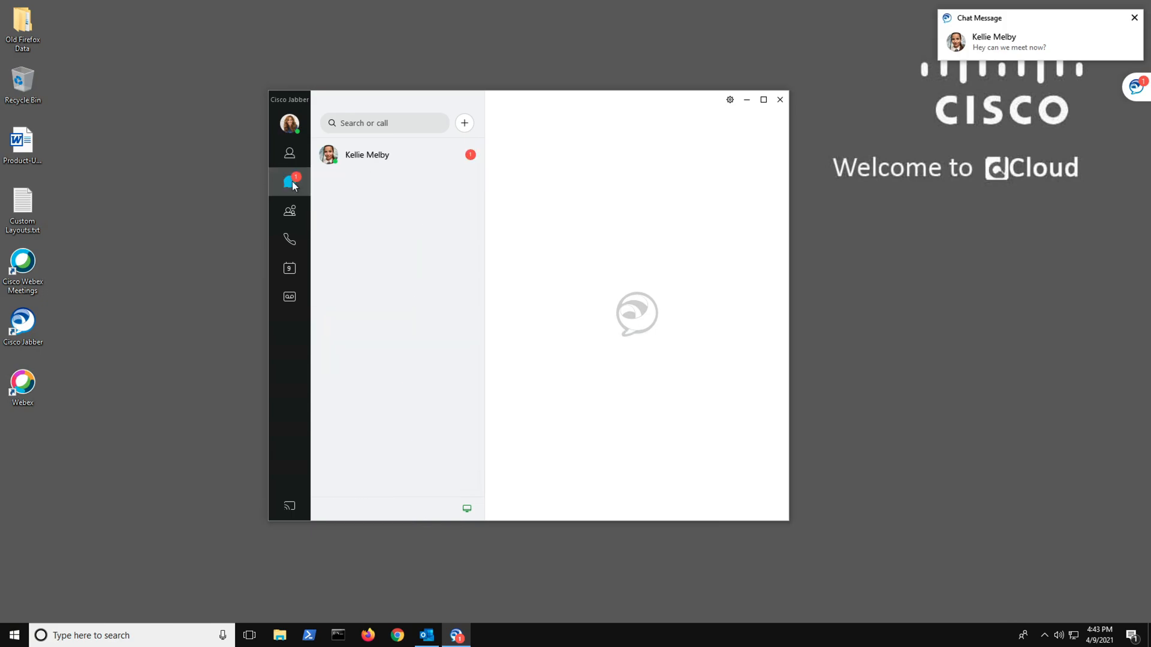
{"action": "left_click", "coordinate": [369, 166]}
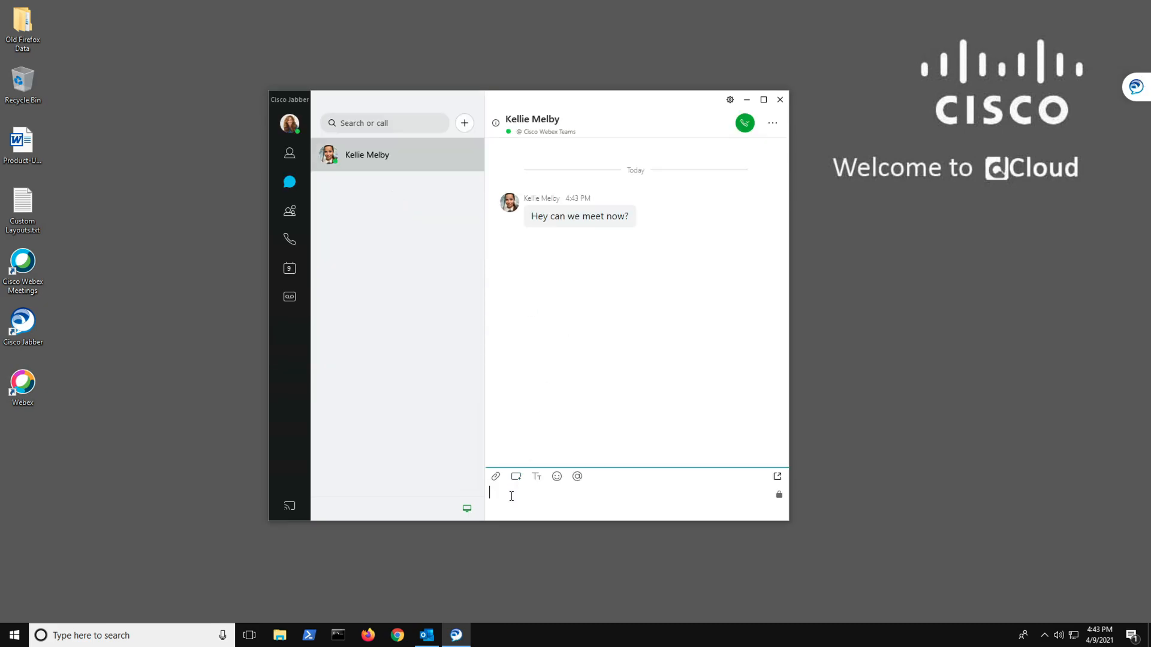
{"action": "type", "text": "Sure, my office?"}
{"action": "key", "text": "Return"}
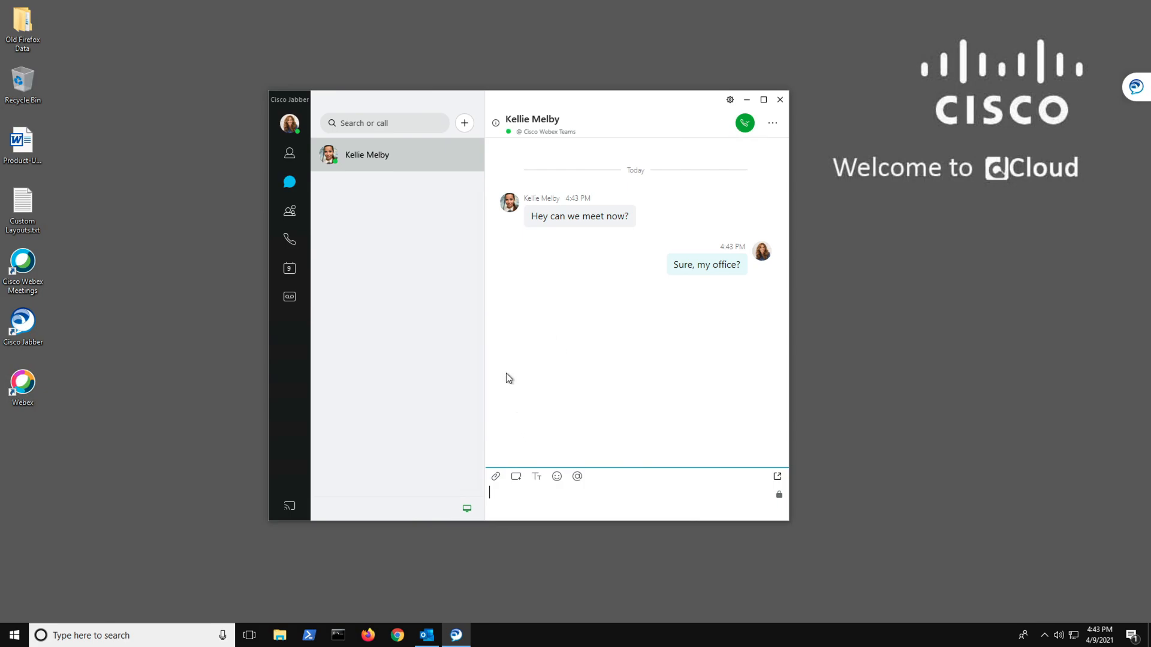
Search Jabber for the Webex colleague in the contact list, start a chat, and send "Hello" followed by his first name
{"action": "left_click", "coordinate": [354, 123]}
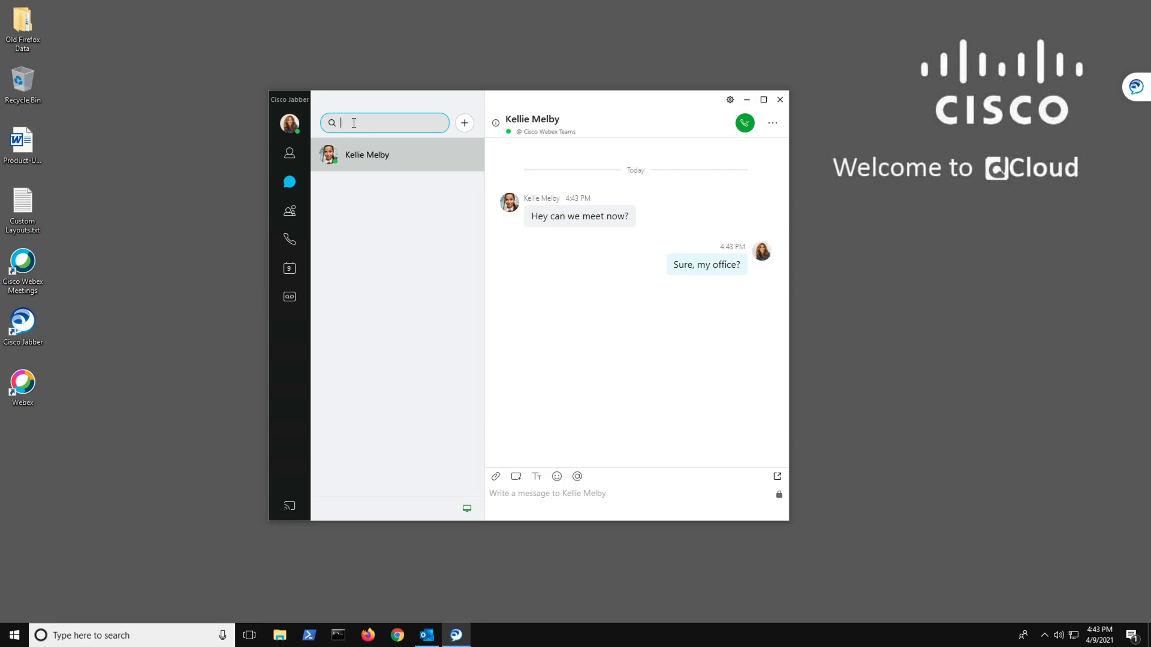
{"action": "type", "text": "charles"}
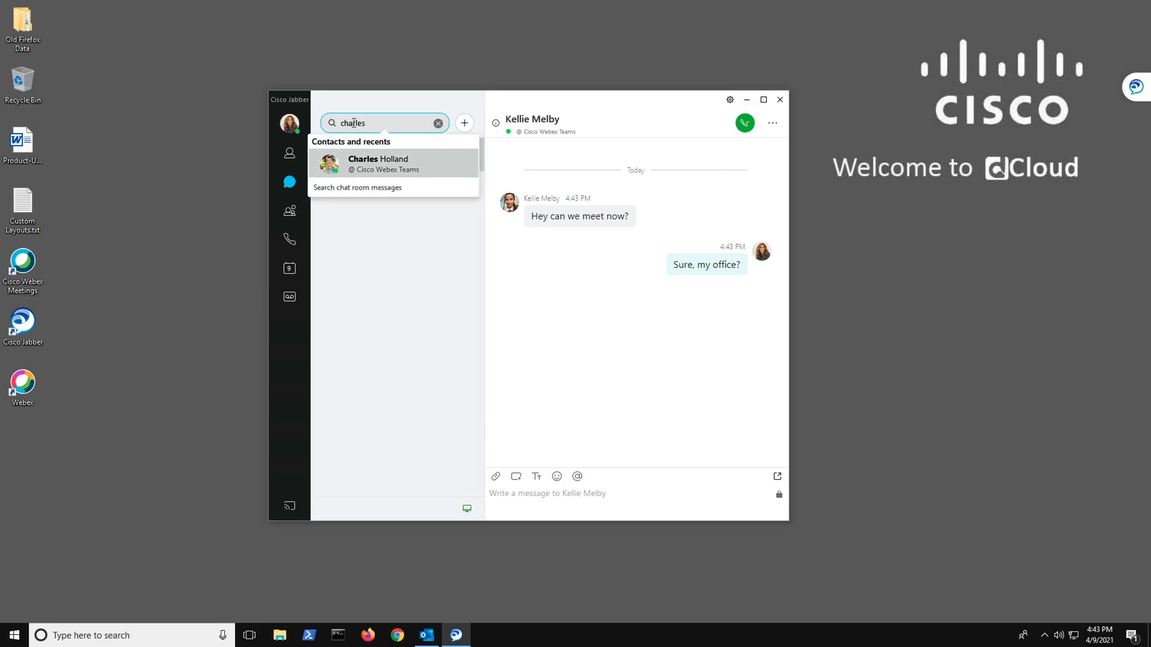
{"action": "left_click", "coordinate": [376, 170]}
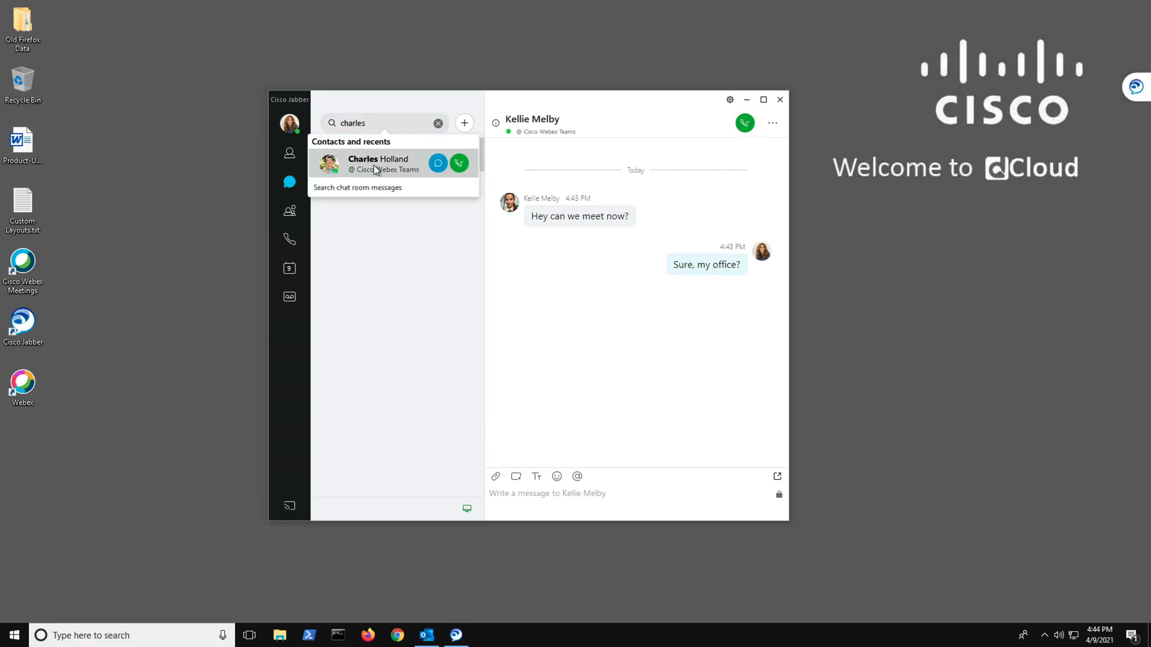
{"action": "left_click", "coordinate": [438, 163]}
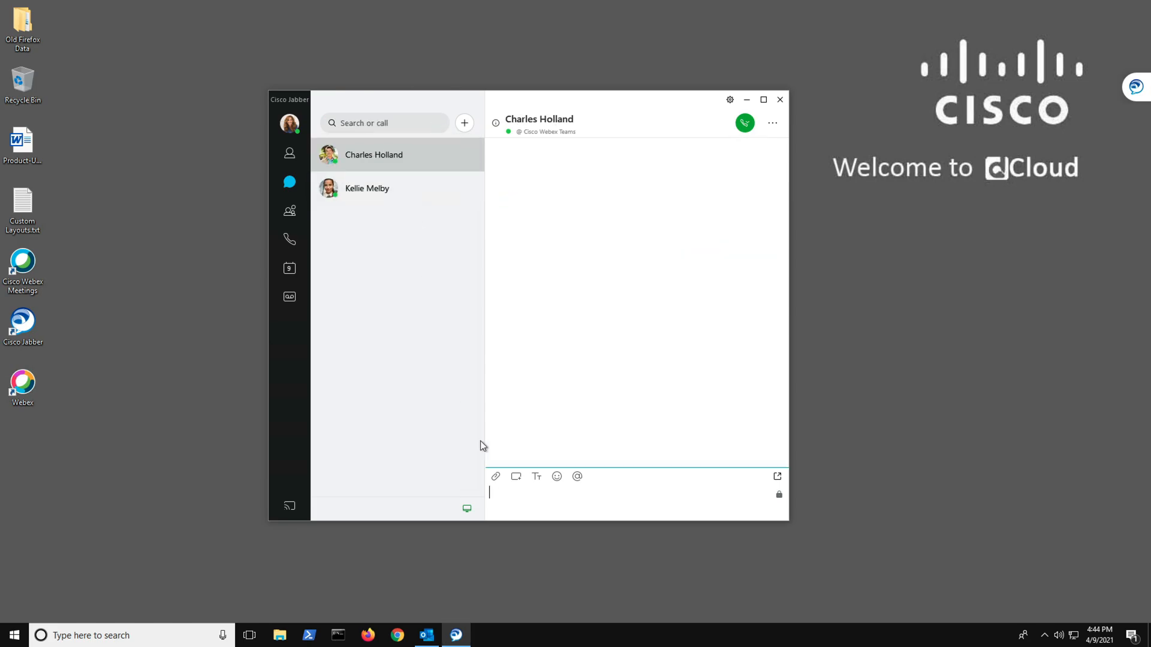
{"action": "type", "text": "Hello Charles"}
{"action": "key", "text": "Return"}
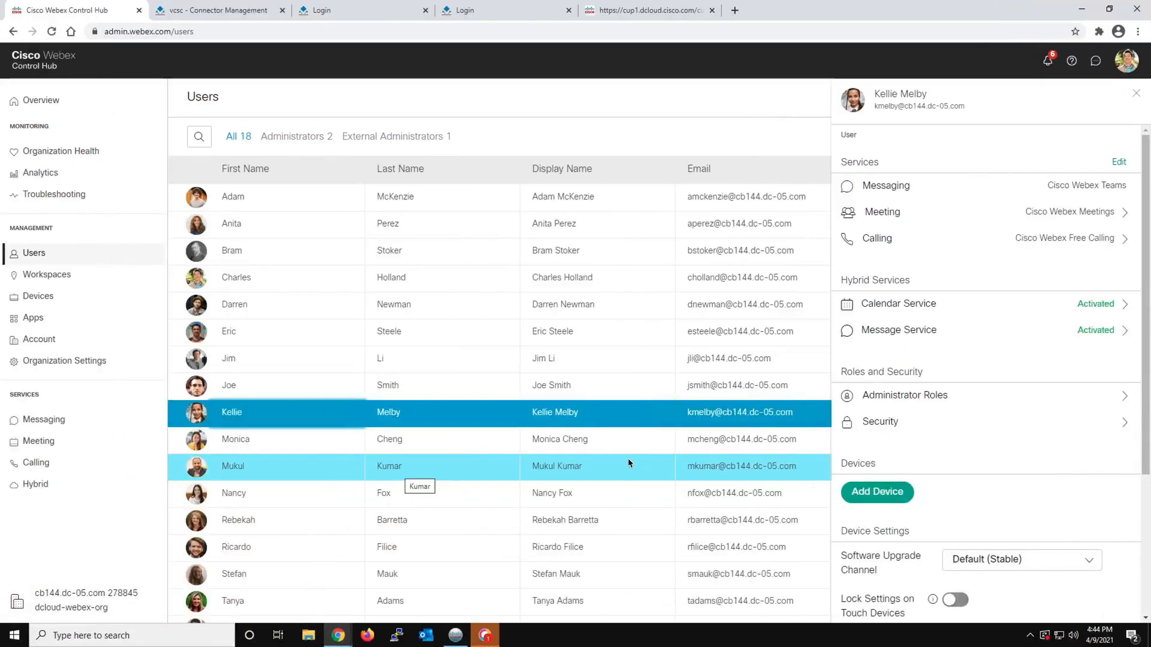
Bring up Webex on the Control Hub workstation and open the unread conversation from the Account Manager
{"action": "left_click", "coordinate": [487, 637]}
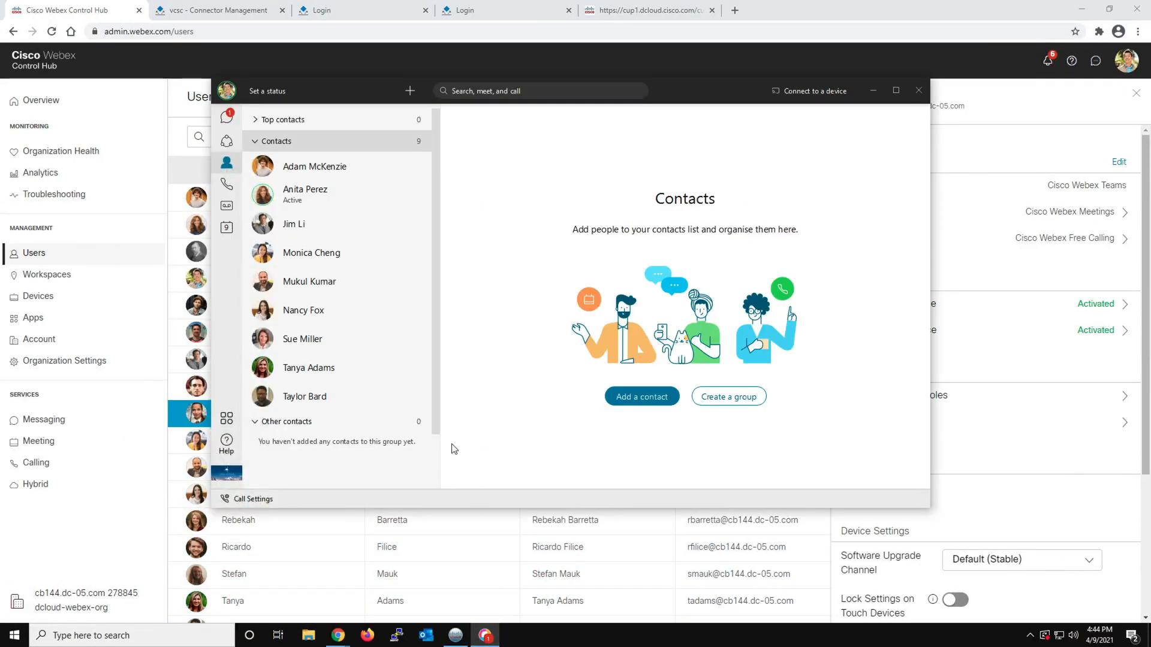
{"action": "left_click", "coordinate": [226, 116]}
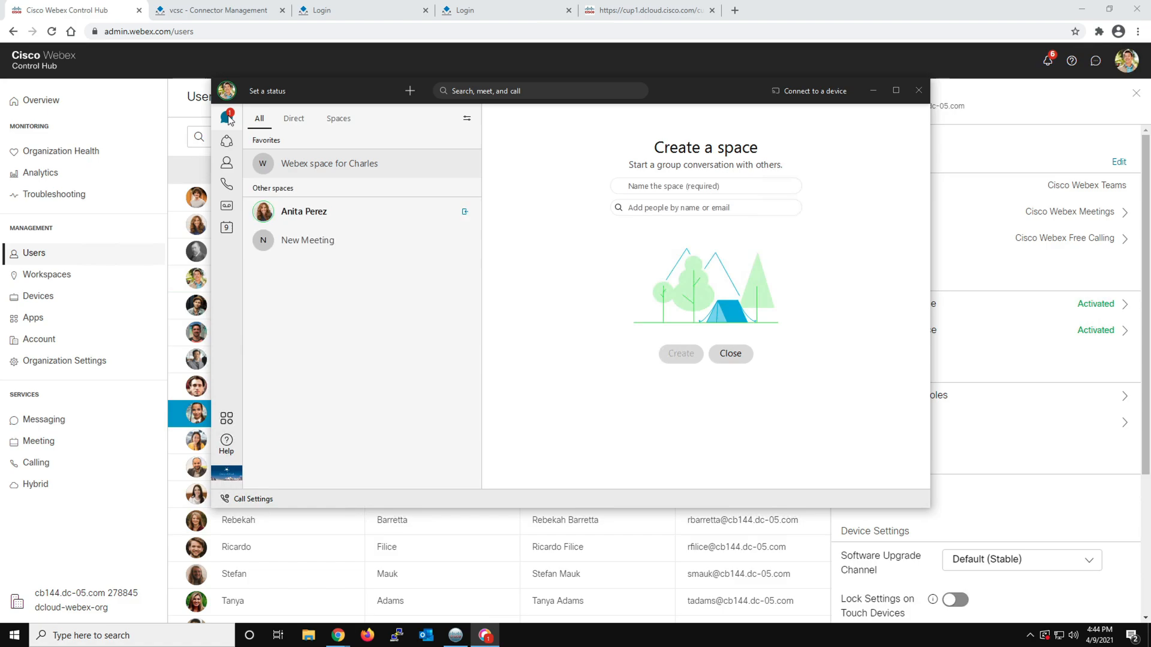
{"action": "left_click", "coordinate": [331, 216]}
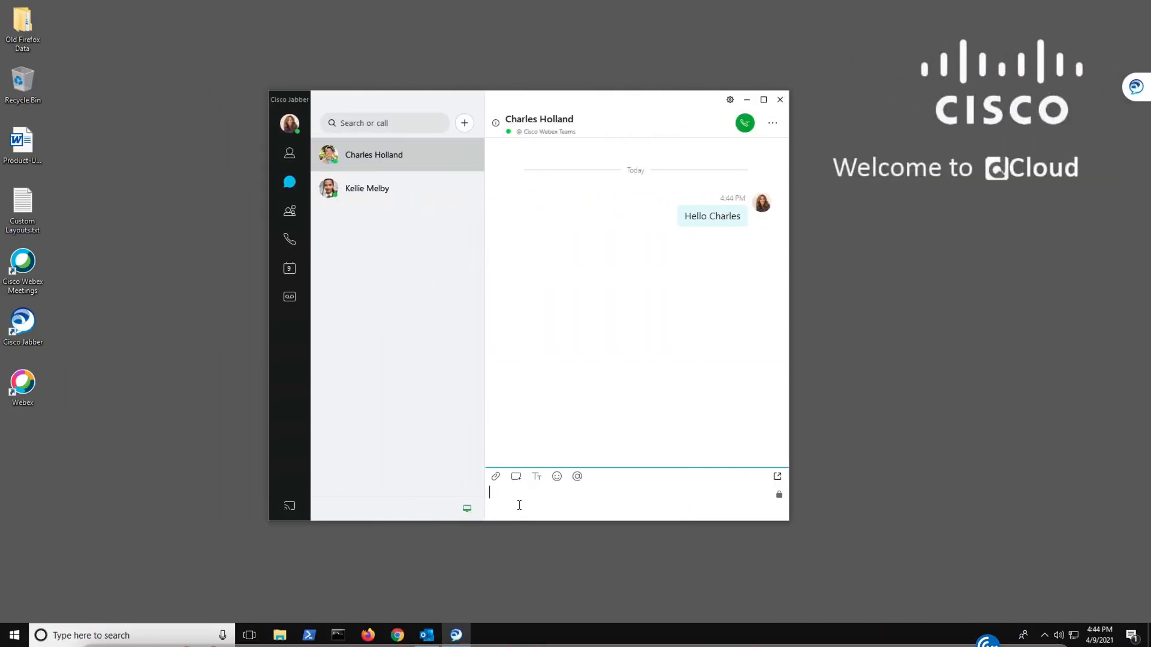
Return to the Account Manager's Jabber and send "Hello" plus the recipient's first name in the chat containing "Sure, my office?"
{"action": "left_click", "coordinate": [367, 189]}
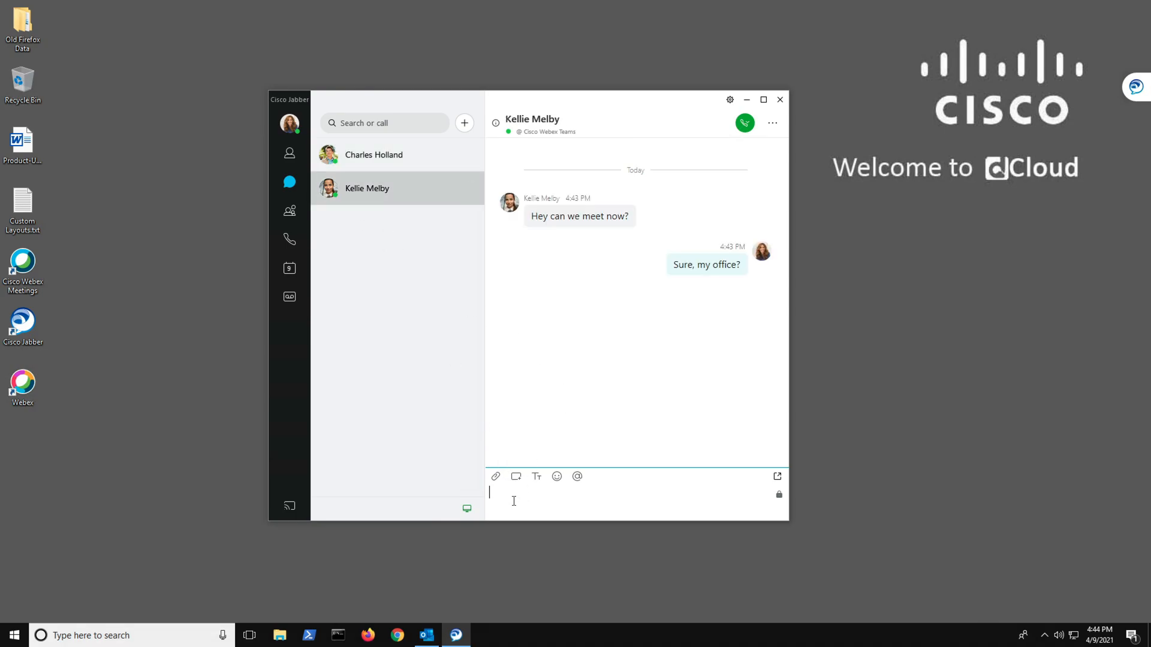
{"action": "type", "text": "Hello H"}
{"action": "key", "text": "BackSpace"}
{"action": "type", "text": "Kelly"}
{"action": "key", "text": "Return"}
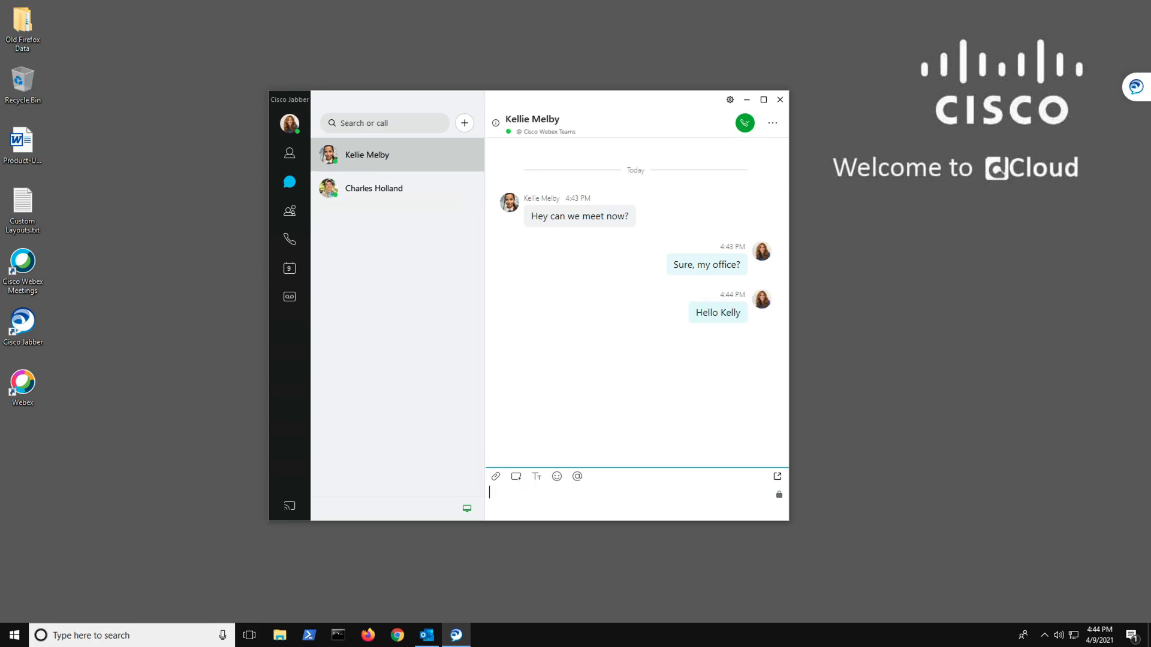